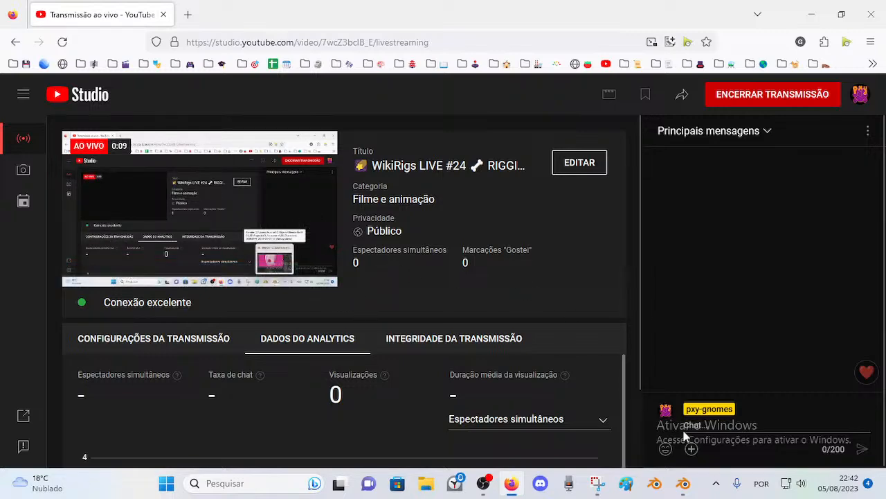
# Step: Switch to Blender, set the body mesh to vertex selection, and examine the left eyelid's edge loops from several angles
pyautogui.click(684, 483)
pyautogui.moveTo(363, 222); pyautogui.dragTo(336, 215, button='middle')
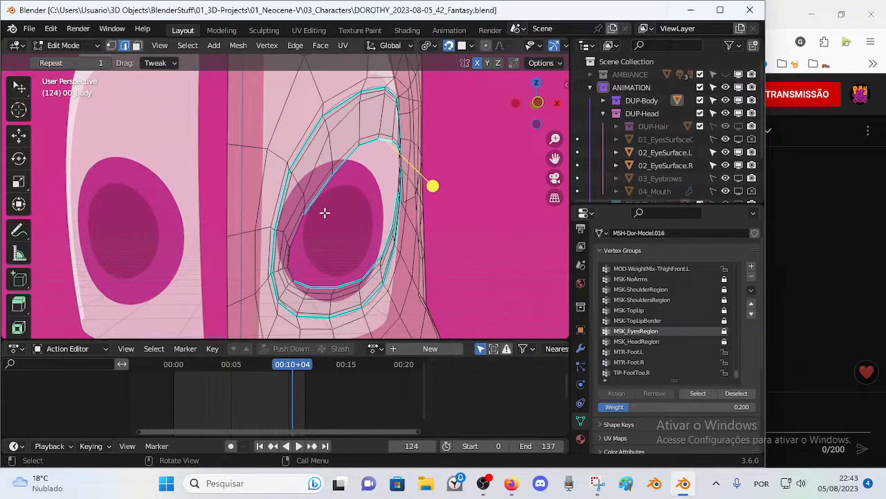
pyautogui.moveTo(286, 205)
pyautogui.mouseDown(button='middle')
pyautogui.moveTo(261, 200)
pyautogui.moveTo(284, 202)
pyautogui.mouseUp(button='middle')
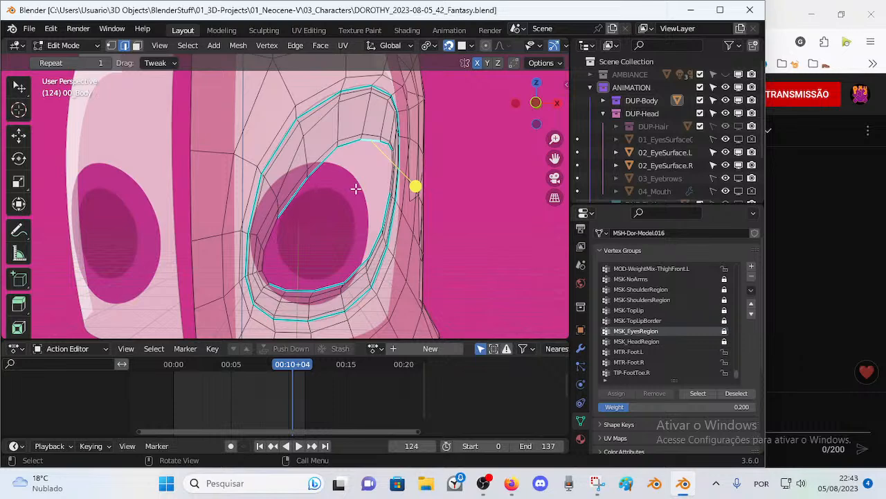
pyautogui.moveTo(337, 228); pyautogui.dragTo(344, 211, button='middle')
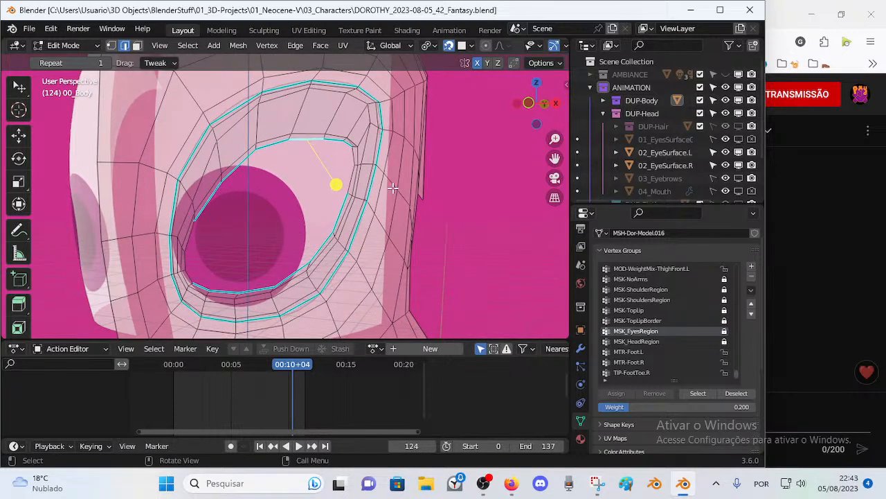
pyautogui.moveTo(395, 186); pyautogui.dragTo(313, 158, button='middle')
pyautogui.press('1')
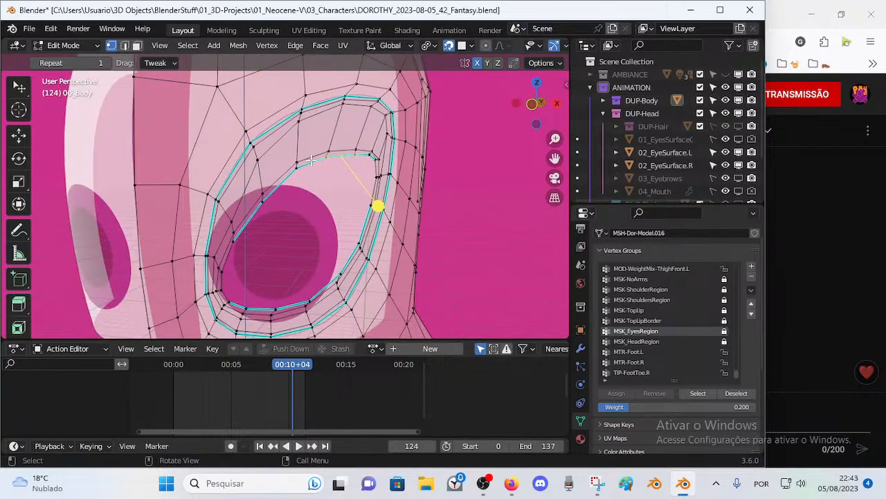
pyautogui.moveTo(306, 191); pyautogui.dragTo(225, 200, button='middle')
pyautogui.moveTo(230, 164); pyautogui.dragTo(306, 182, button='middle')
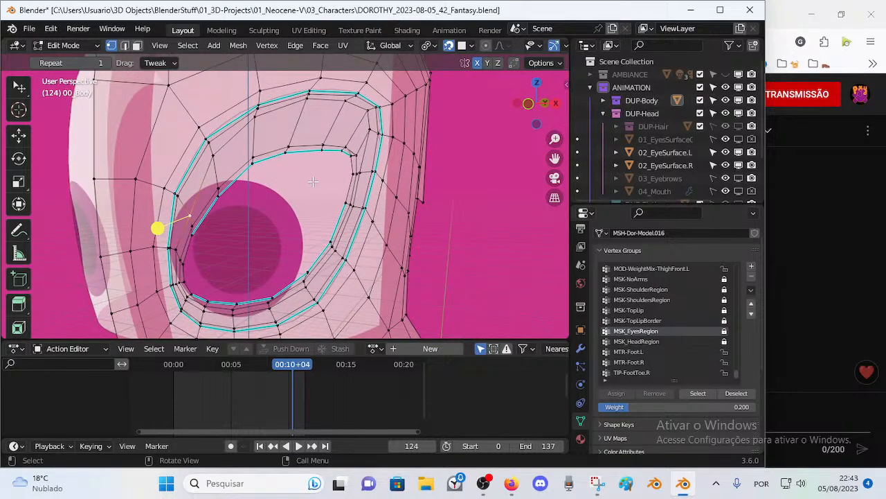
pyautogui.moveTo(316, 181); pyautogui.dragTo(301, 200, button='middle')
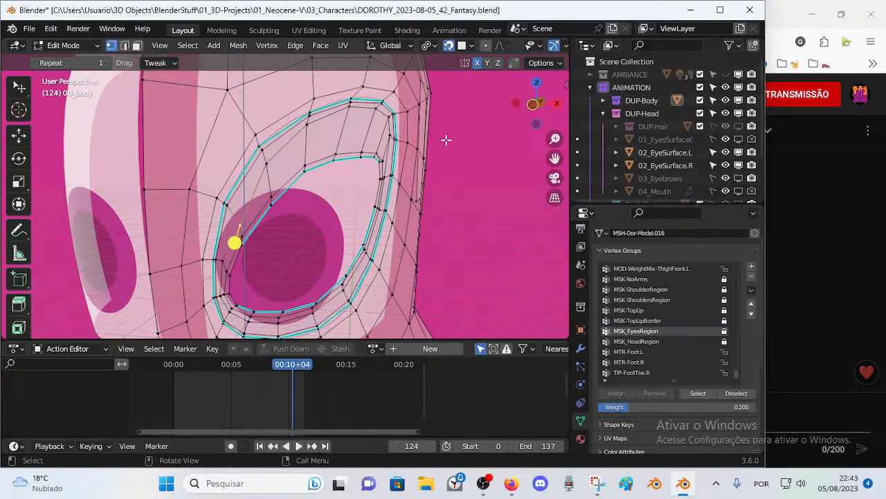
# Step: Compare the left eye opening's surface in Object Mode, and return the body mesh to Edit Mode
pyautogui.press('n')
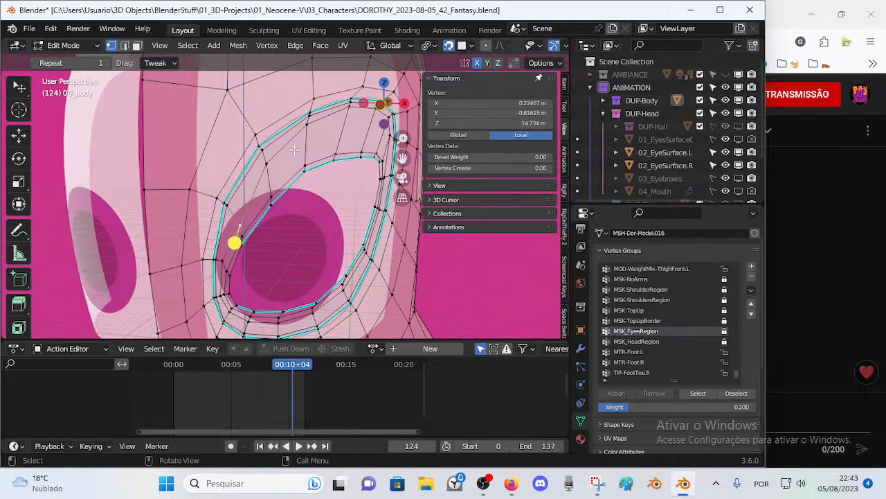
pyautogui.press('n')
pyautogui.hotkey('ctrl', 'Tab')
pyautogui.click(191, 174)
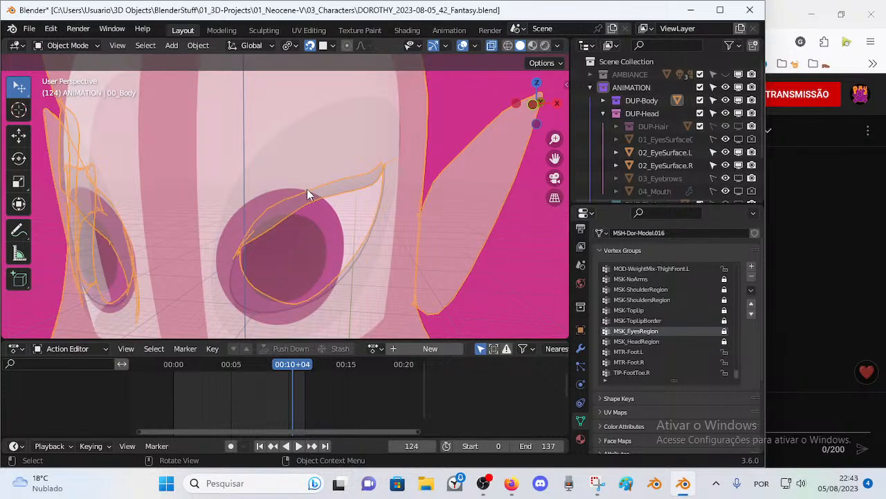
pyautogui.moveTo(366, 228); pyautogui.dragTo(307, 181, button='middle')
pyautogui.press('Tab')
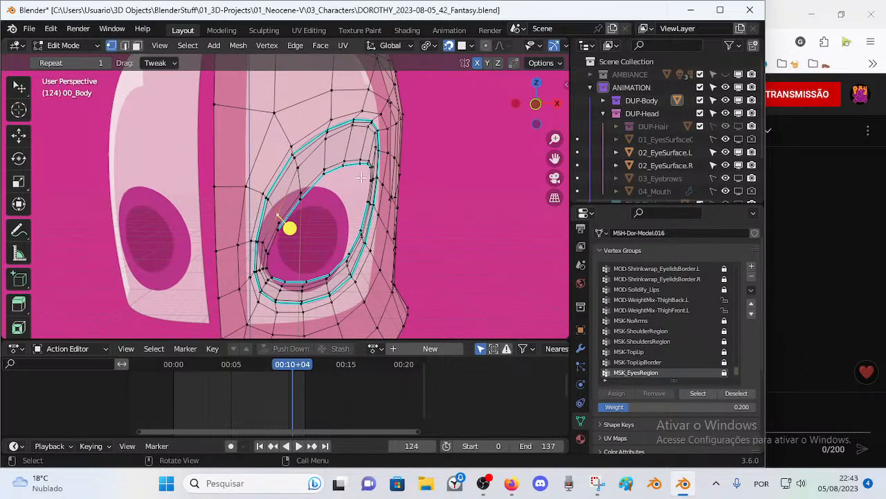
# Step: Slide two vertices between the inner and outer edge loops of the left upper eyelid with Vertex Slide
pyautogui.moveTo(307, 131); pyautogui.dragTo(289, 166, button='middle')
pyautogui.moveTo(346, 189); pyautogui.dragTo(372, 186, button='middle')
pyautogui.hotkey('shift', 'v')
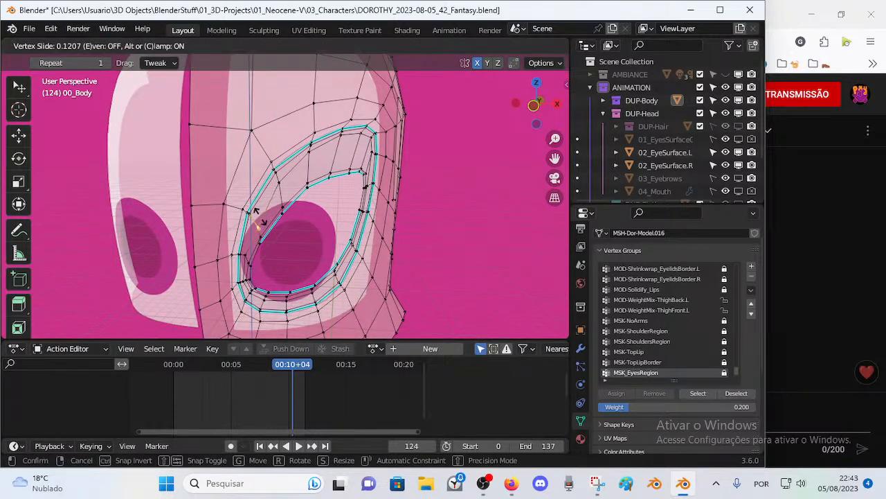
pyautogui.click(261, 209)
pyautogui.click(279, 183)
pyautogui.hotkey('shift', 'v')
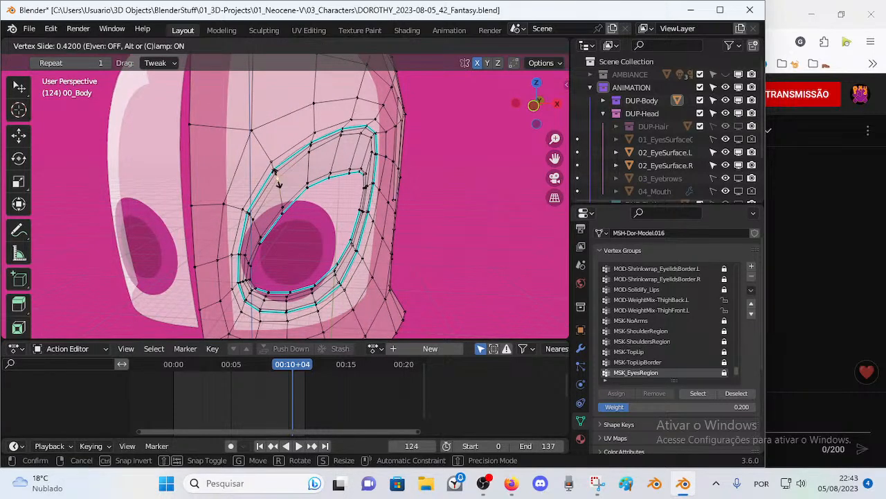
pyautogui.click(287, 183)
# Step: Check the reshaped left eyelid from the front and side, and save the current character file
pyautogui.scroll(2, 295, 180)
pyautogui.moveTo(298, 174); pyautogui.dragTo(331, 183, button='middle')
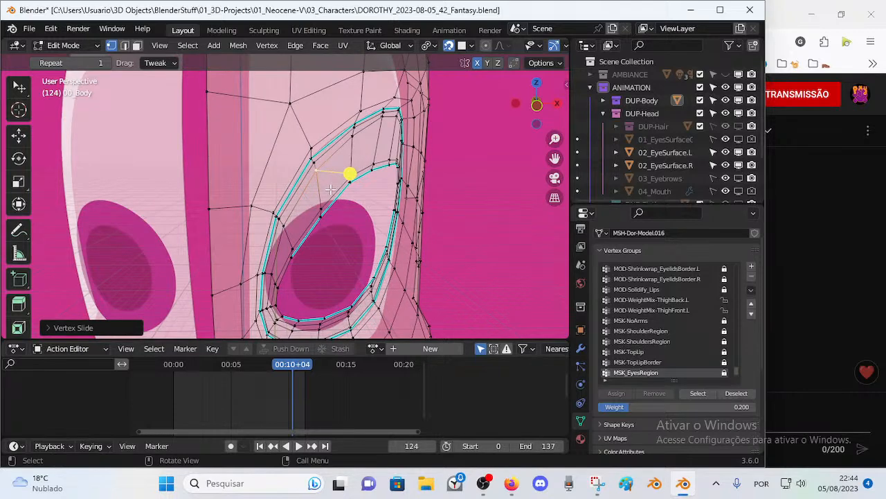
pyautogui.moveTo(330, 192); pyautogui.dragTo(335, 203, button='middle')
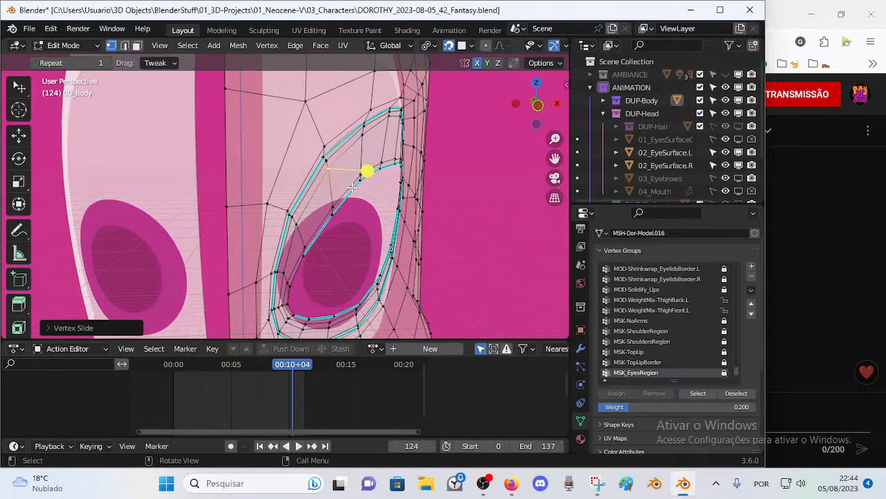
pyautogui.moveTo(418, 166); pyautogui.dragTo(286, 151, button='middle')
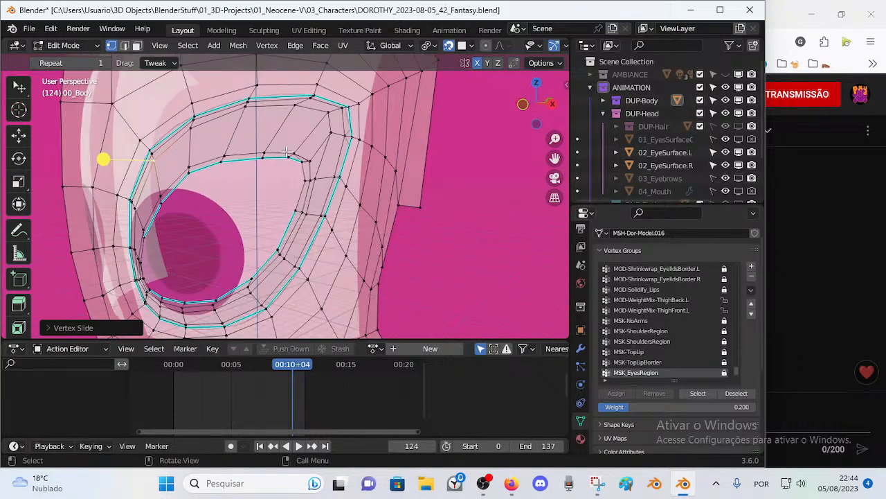
pyautogui.hotkey('ctrl', 's')
# Step: Open the character file DOROTHY_2023-08-01_31_SAFE.blend
pyautogui.click(29, 29)
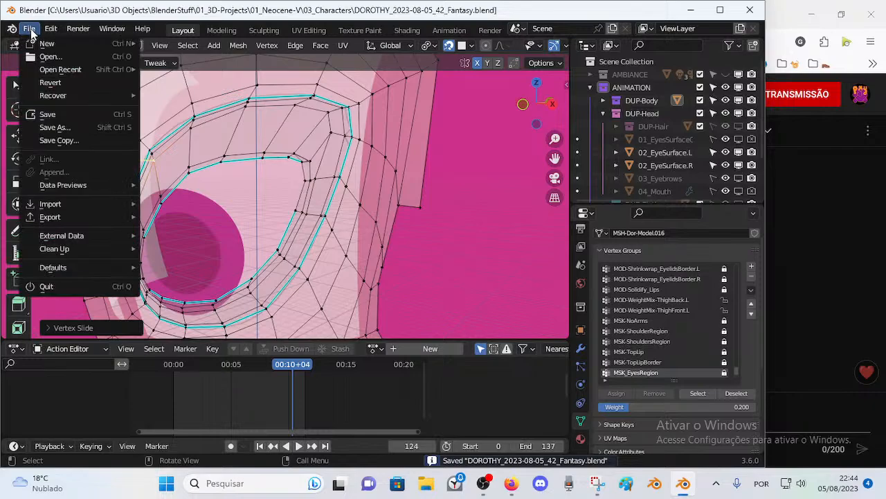
pyautogui.click(47, 58)
pyautogui.scroll(-4, 319, 253)
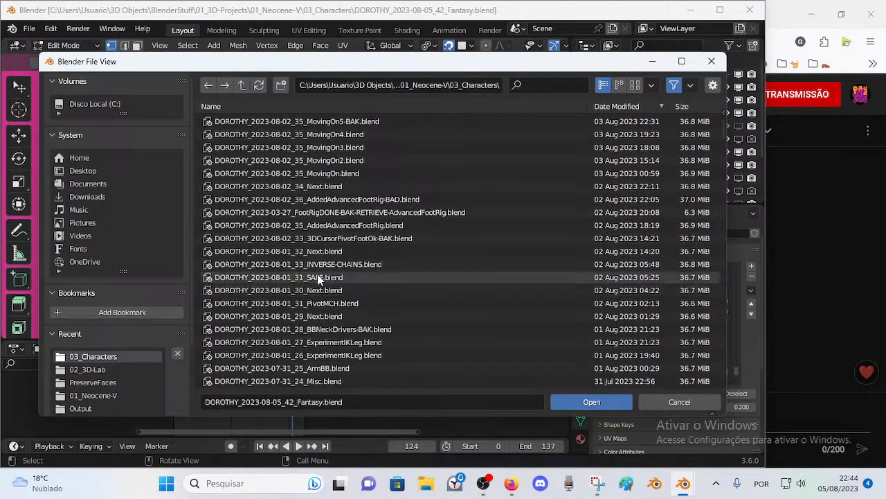
pyautogui.doubleClick(317, 276)
pyautogui.keyDown('shift'); pyautogui.moveTo(275, 151); pyautogui.dragTo(614, 149, button='middle'); pyautogui.keyUp('shift')
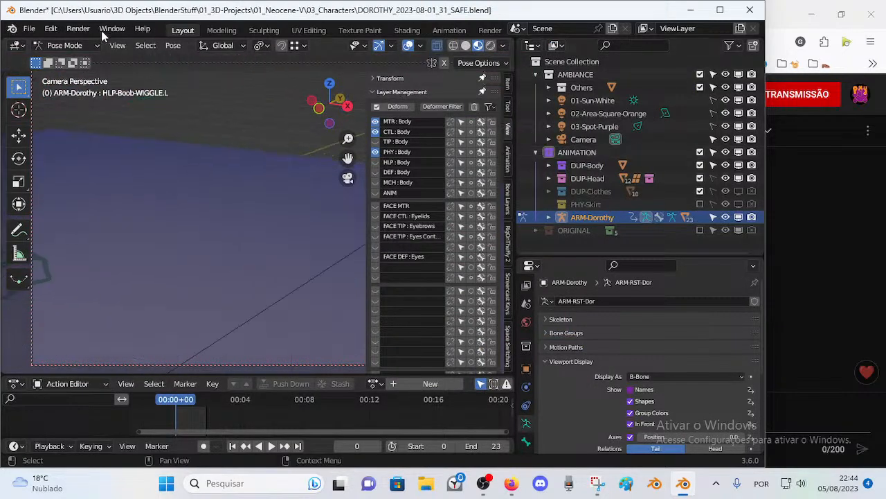
# Step: Open DOROTHY_2023-08-03_37_Leverage4.blend, discarding the changes in the current file
pyautogui.click(28, 32)
pyautogui.click(43, 58)
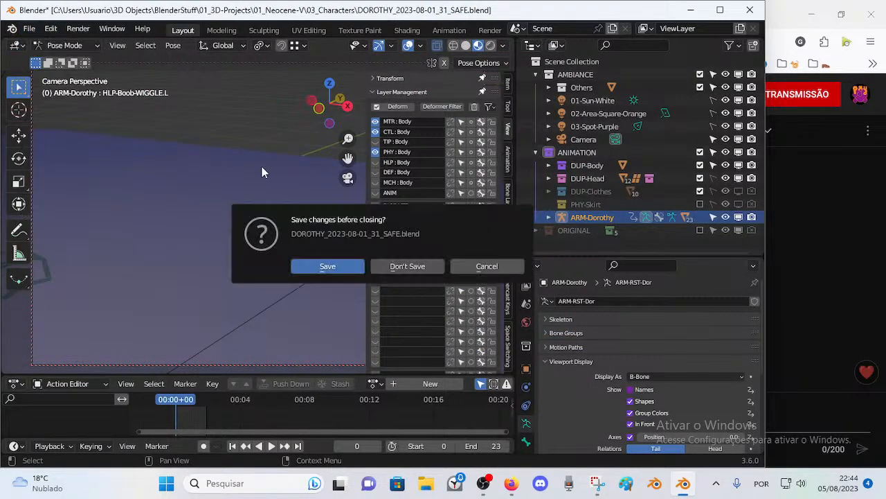
pyautogui.click(413, 269)
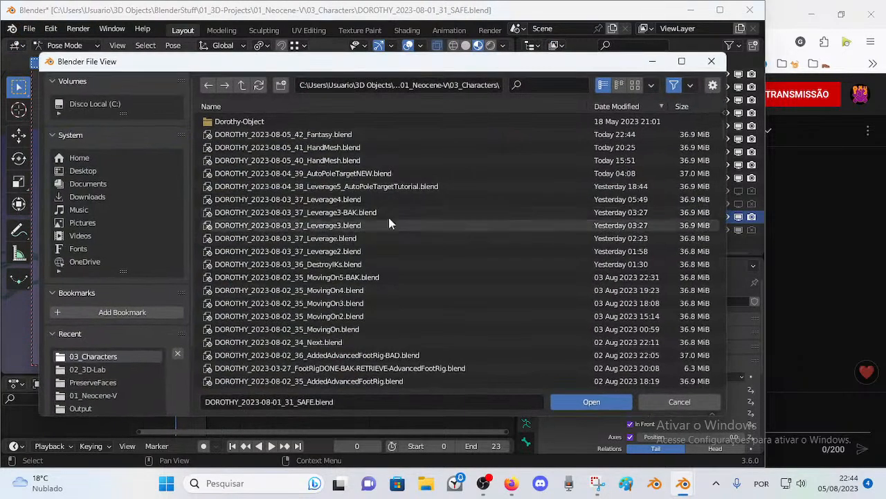
pyautogui.doubleClick(334, 200)
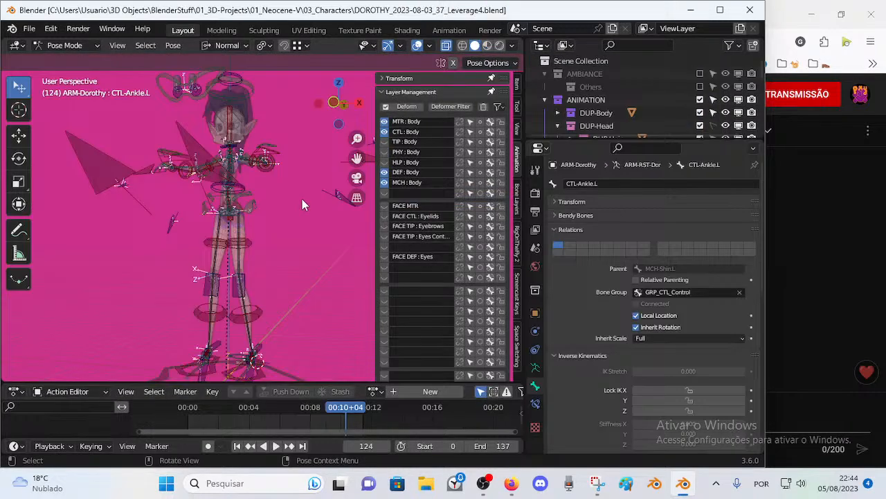
# Step: Put the armature in Object Mode and turn off X-ray display to show the character's face solid
pyautogui.scroll(3, 243, 233)
pyautogui.hotkey('ctrl', 'Tab')
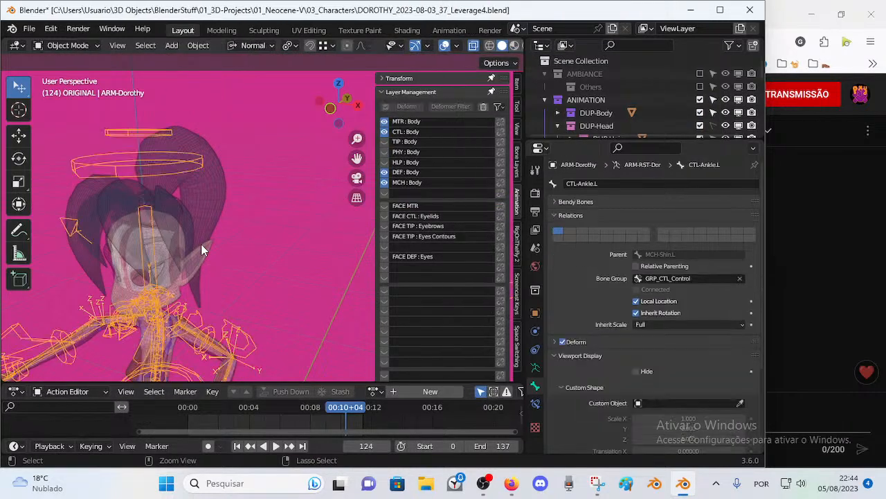
pyautogui.moveTo(201, 244); pyautogui.dragTo(286, 217, button='middle')
pyautogui.scroll(5, 307, 175)
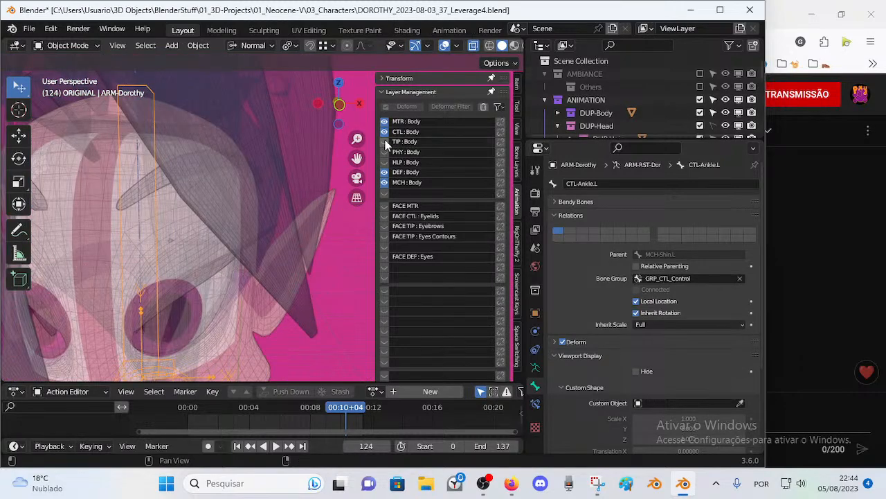
pyautogui.click(384, 162)
pyautogui.scroll(-5, 296, 178)
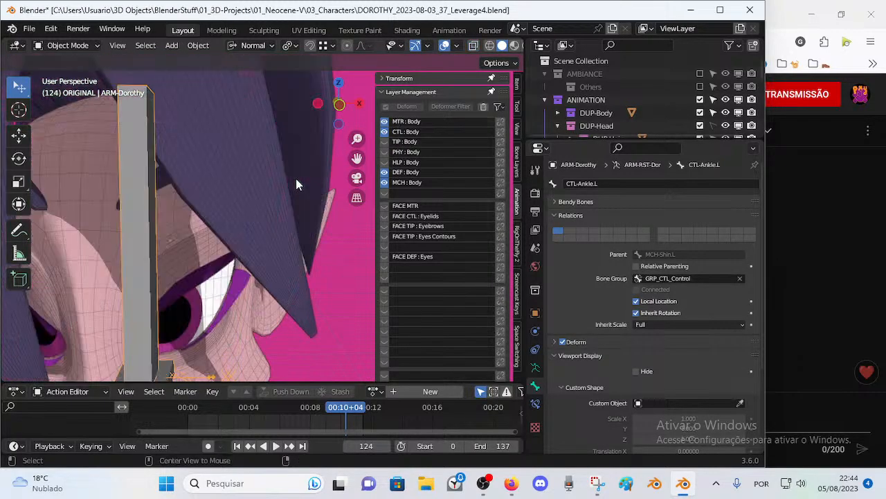
pyautogui.moveTo(305, 256); pyautogui.dragTo(281, 234, button='middle')
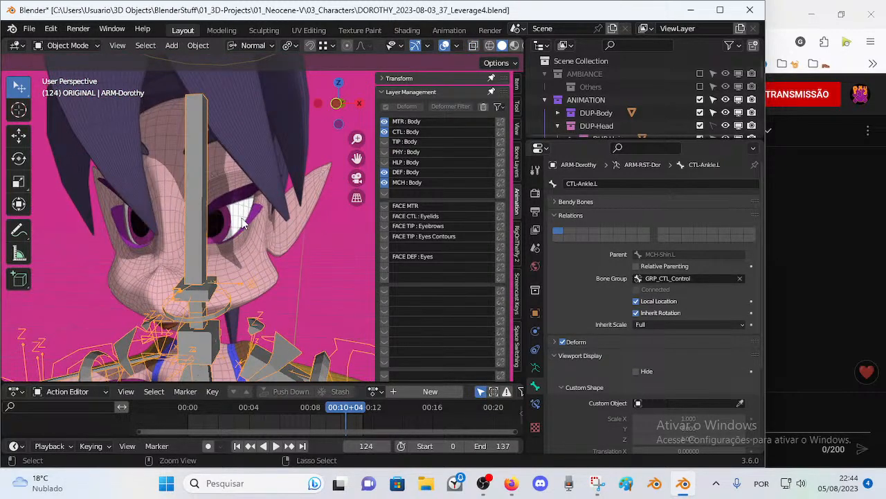
# Step: Return the armature to Pose Mode, show the FACE CTL : Eyelids bone layer, and hide the DEF-Head bone
pyautogui.hotkey('ctrl', 'Tab')
pyautogui.click(385, 216)
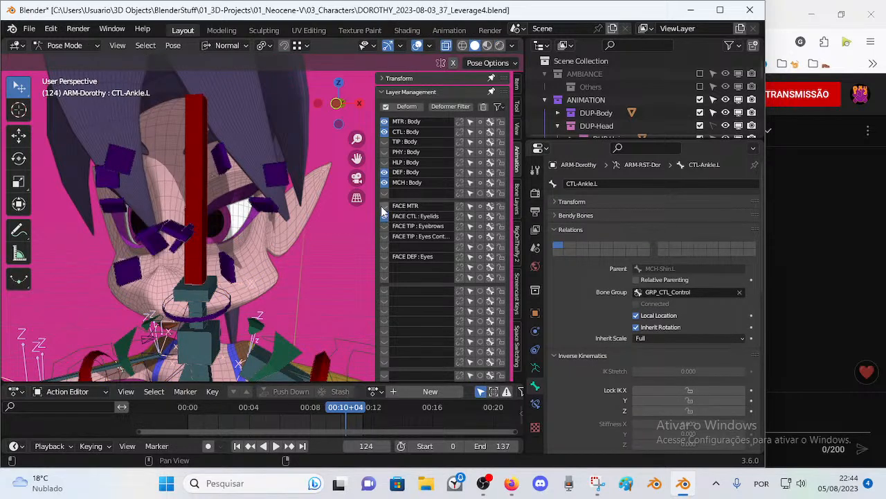
pyautogui.scroll(5, 249, 211)
pyautogui.click(140, 200)
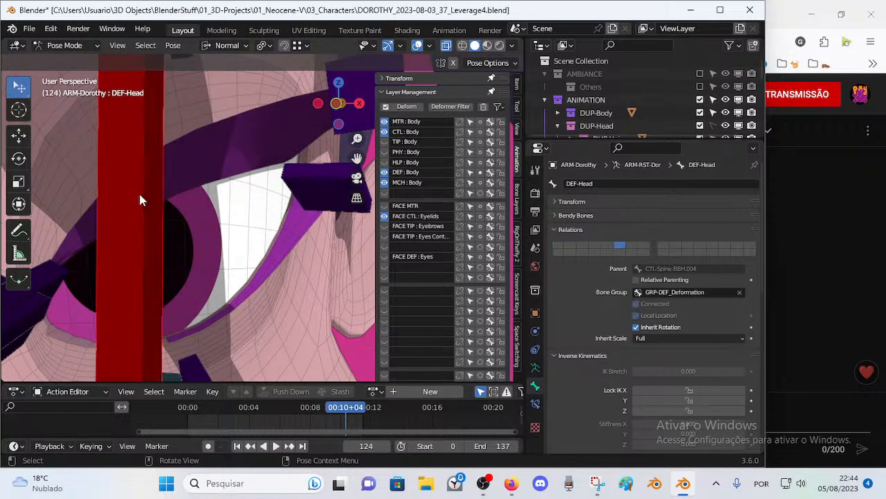
pyautogui.press('h')
# Step: Move the CTL_Eyelid-TOP-BB-Handler.L.002 bone down to lower the left upper eyelid over the eye
pyautogui.scroll(-6, 171, 197)
pyautogui.moveTo(239, 171)
pyautogui.mouseDown()
pyautogui.moveTo(248, 209)
pyautogui.moveTo(236, 187)
pyautogui.mouseUp()
pyautogui.moveTo(235, 187); pyautogui.dragTo(273, 179, button='middle')
pyautogui.scroll(4, 272, 179)
pyautogui.scroll(-7, 257, 127)
pyautogui.moveTo(254, 194); pyautogui.dragTo(258, 191)
pyautogui.scroll(3, 263, 190)
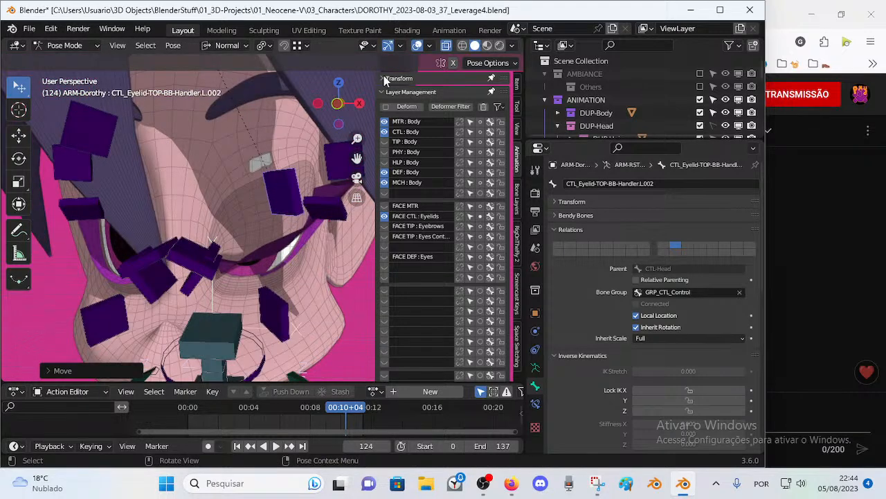
pyautogui.keyDown('shift'); pyautogui.moveTo(266, 130); pyautogui.dragTo(280, 130, button='middle'); pyautogui.keyUp('shift')
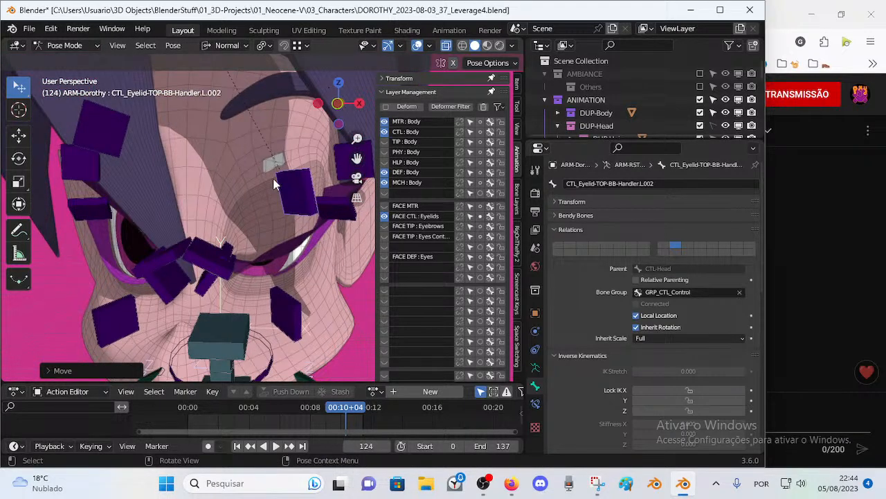
# Step: Review the viewport's snapping options and leave snapping turned off
pyautogui.hotkey('ctrl', 'z')
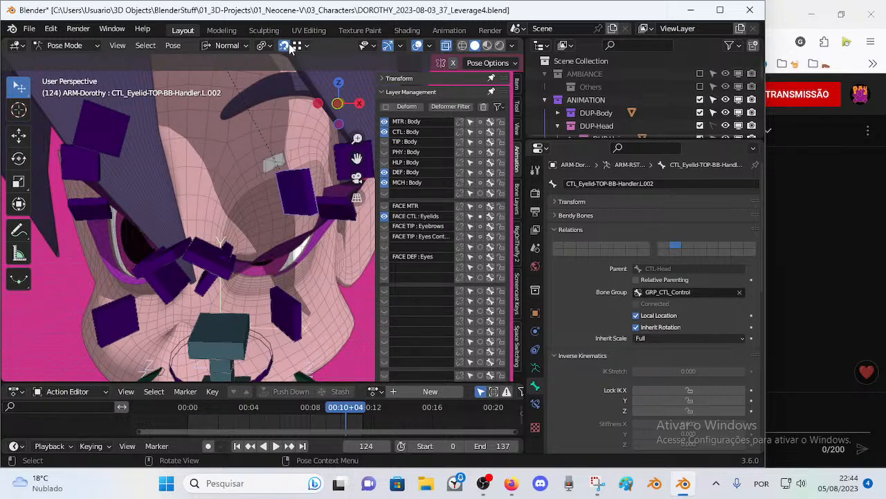
pyautogui.hotkey('shift', 'Tab')
pyautogui.click(301, 47)
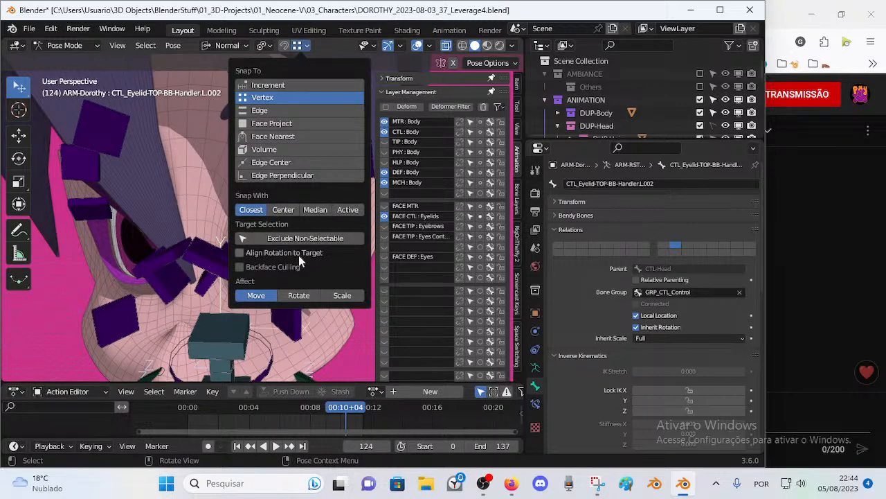
pyautogui.click(306, 47)
pyautogui.click(300, 46)
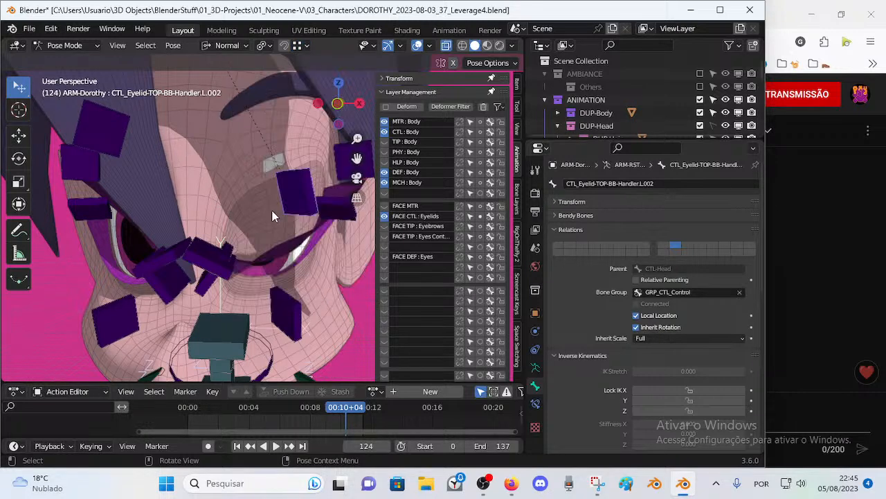
# Step: Move the left upper eyelid's handler bone upward toward the eyebrow to open the eye wide
pyautogui.press('g')
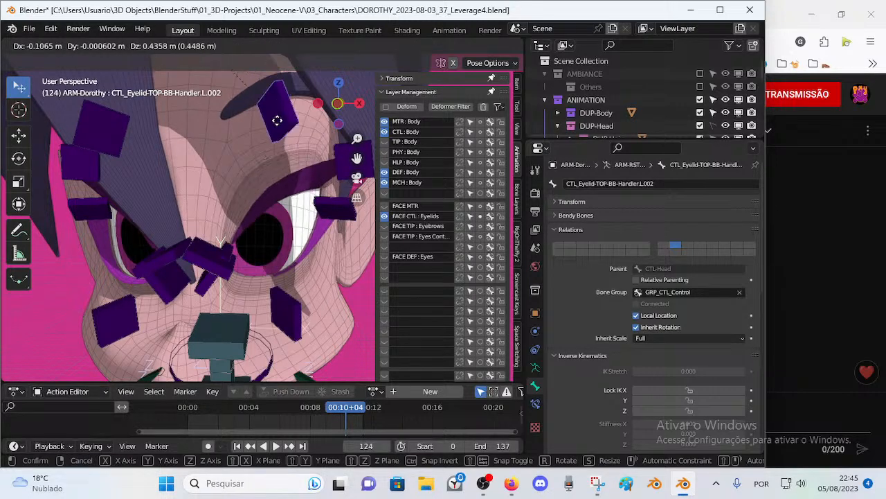
pyautogui.click(275, 181)
pyautogui.keyDown('shift'); pyautogui.moveTo(281, 138); pyautogui.dragTo(258, 165, button='middle'); pyautogui.keyUp('shift')
pyautogui.press('g')
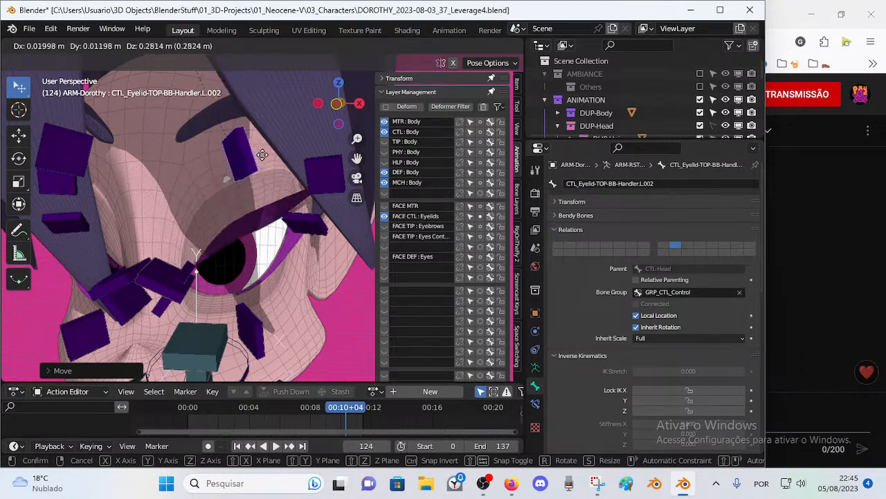
pyautogui.click(241, 74)
# Step: Move the left upper eyelid's handler bone up and down, leaving the lid lowered, to check its deformation up close
pyautogui.moveTo(236, 128)
pyautogui.mouseDown(button='middle')
pyautogui.moveTo(252, 133)
pyautogui.moveTo(279, 116)
pyautogui.moveTo(254, 145)
pyautogui.moveTo(231, 142)
pyautogui.mouseUp(button='middle')
pyautogui.press('g')
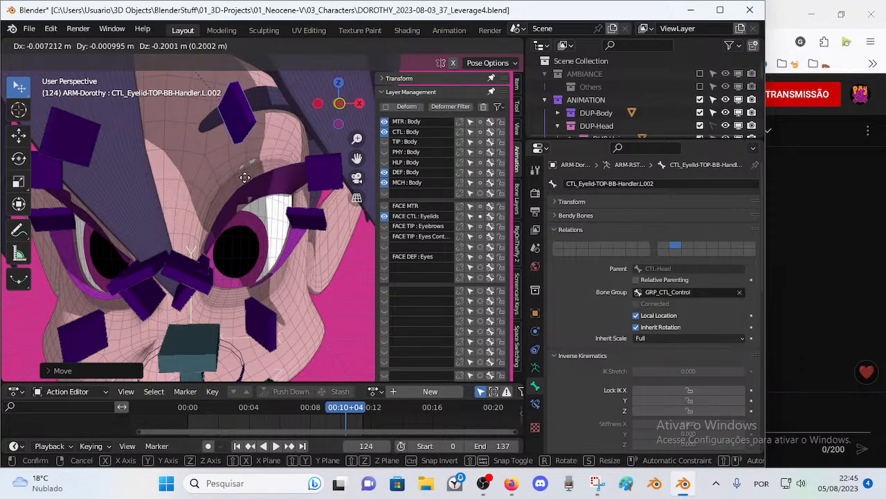
pyautogui.click(251, 207)
pyautogui.scroll(5, 251, 208)
pyautogui.press('g')
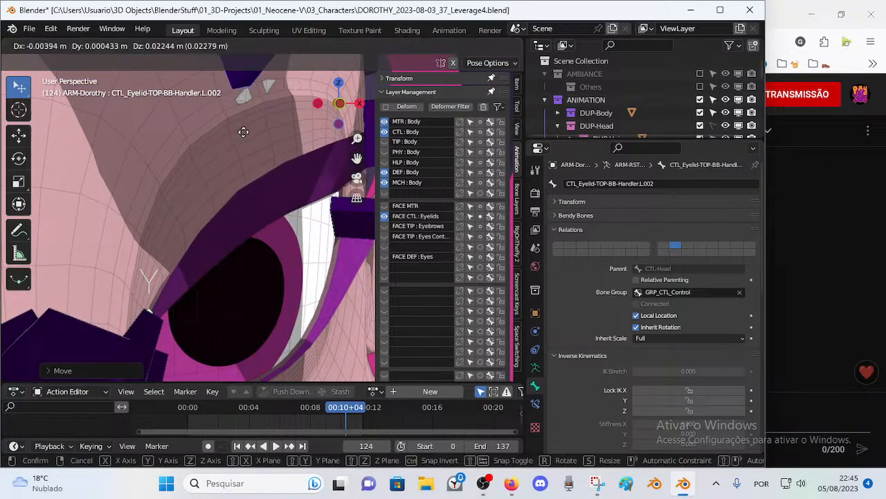
pyautogui.click(228, 189)
pyautogui.scroll(-7, 228, 188)
pyautogui.scroll(3, 238, 190)
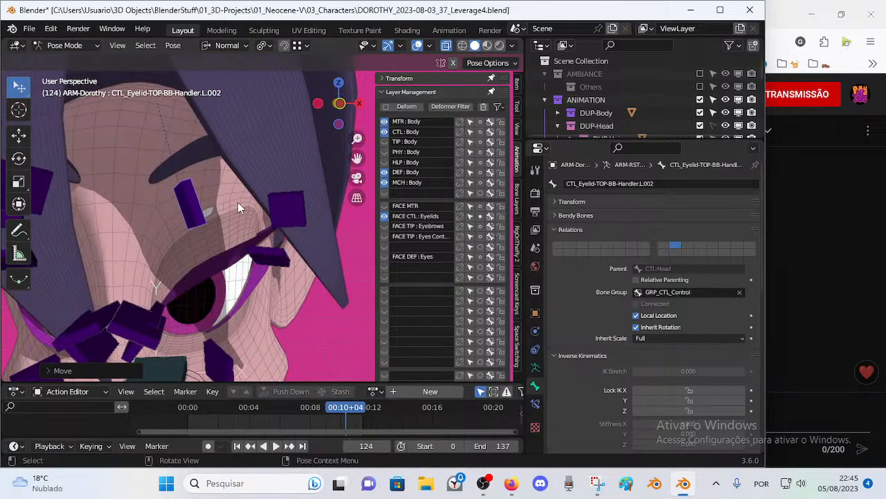
pyautogui.moveTo(240, 202); pyautogui.dragTo(271, 227, button='middle')
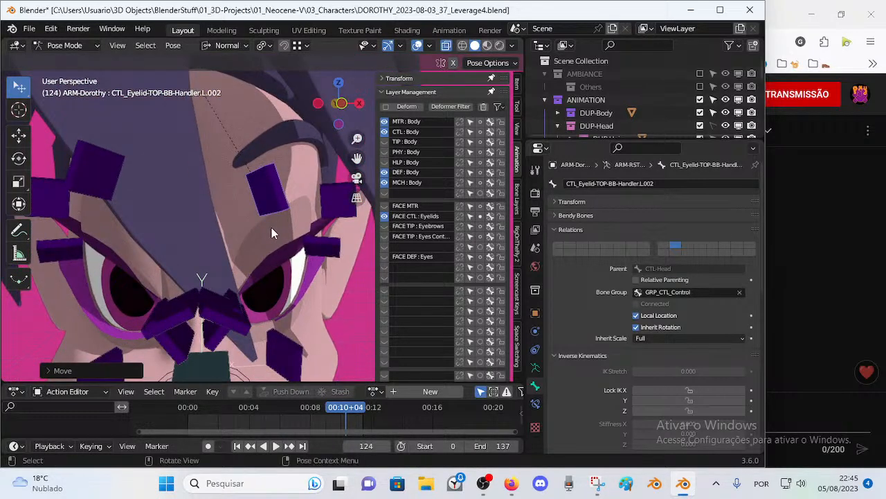
# Step: With the wireframe overlay off, reposition the left upper eyelid's handler bone several times to compare the raised and lowered lid shapes
pyautogui.press('g')
pyautogui.click(271, 217)
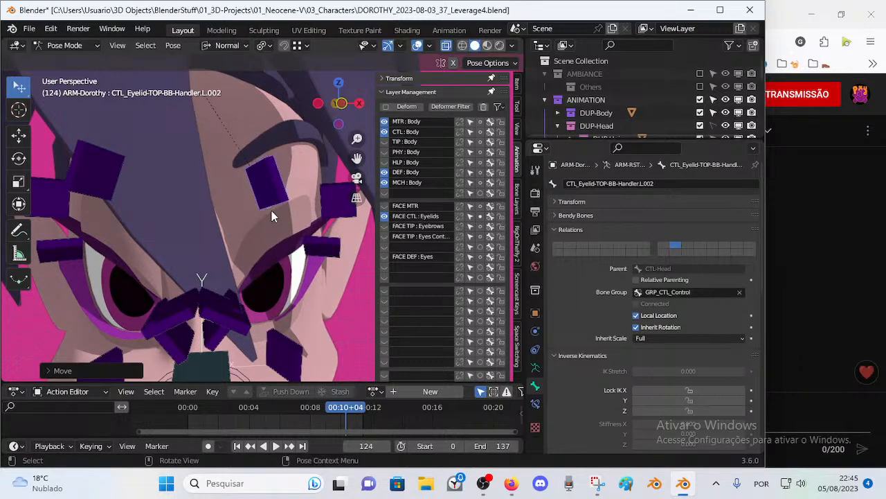
pyautogui.scroll(5, 280, 225)
pyautogui.press('g')
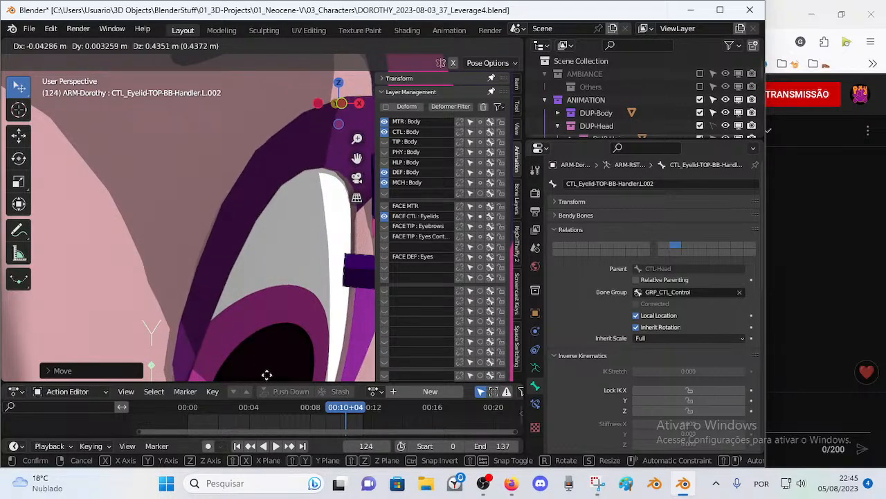
pyautogui.click(281, 216)
pyautogui.press('g')
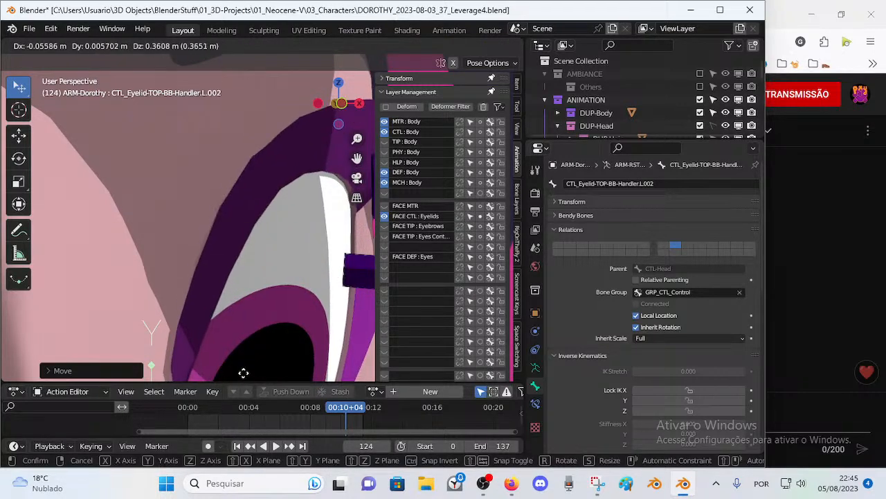
pyautogui.click(269, 379)
pyautogui.scroll(-5, 277, 256)
pyautogui.press('g')
pyautogui.click(264, 272)
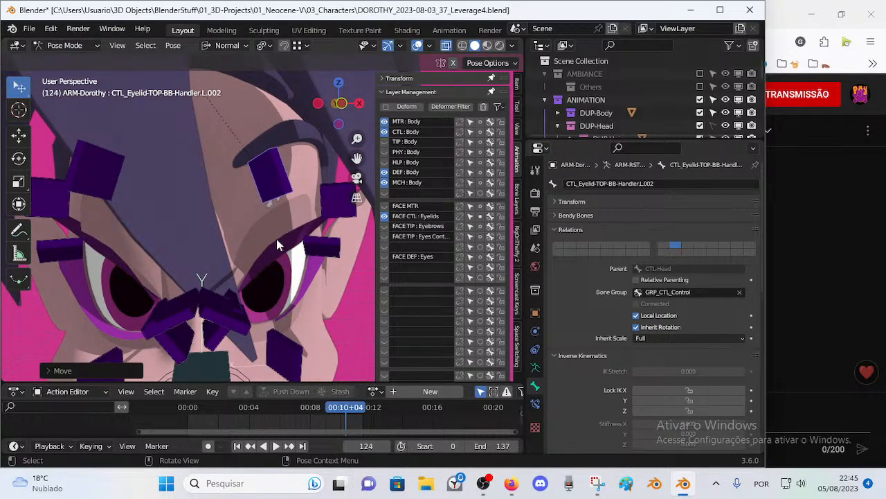
# Step: Show the mesh wireframe again, raise the left upper eyelid's handler bone toward the eyebrow, and lower it back over the eye
pyautogui.scroll(4, 274, 232)
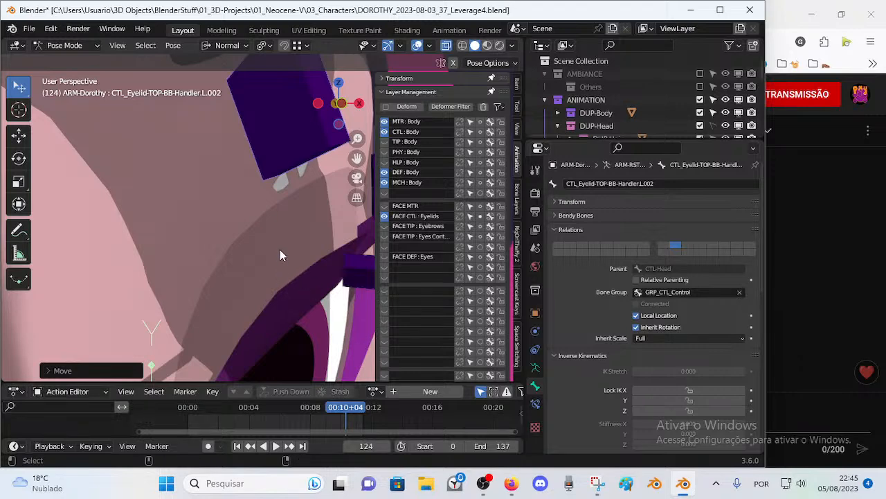
pyautogui.scroll(-10, 280, 249)
pyautogui.scroll(10, 280, 248)
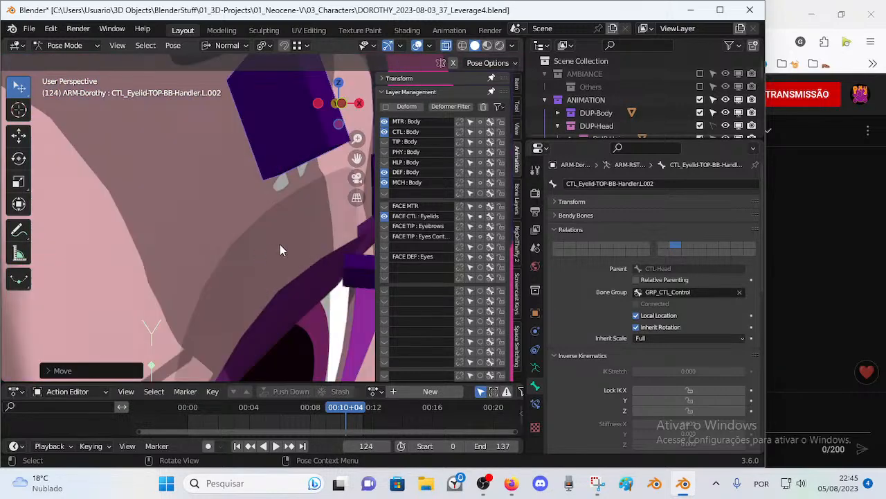
pyautogui.scroll(-6, 280, 244)
pyautogui.hotkey('shift', 'z')
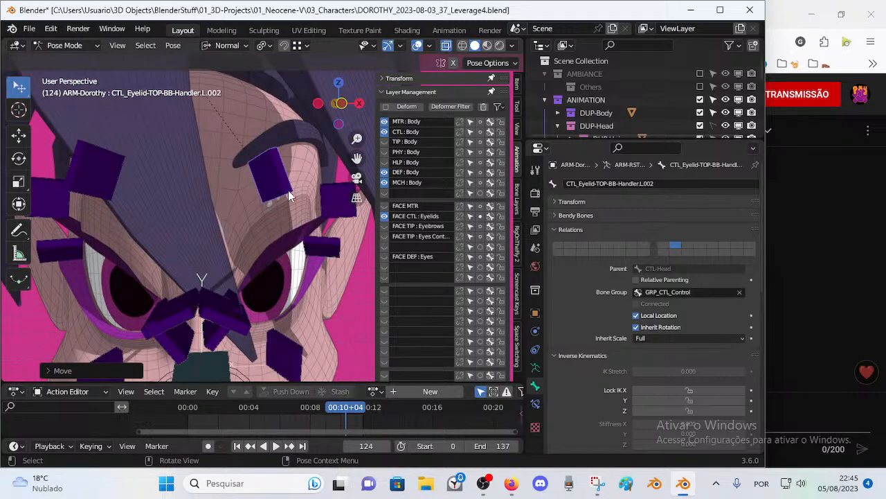
pyautogui.press('g')
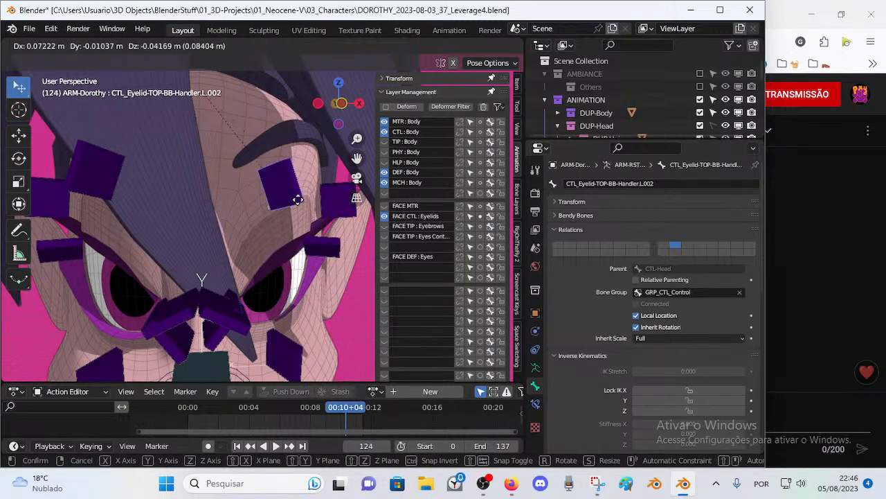
pyautogui.click(295, 169)
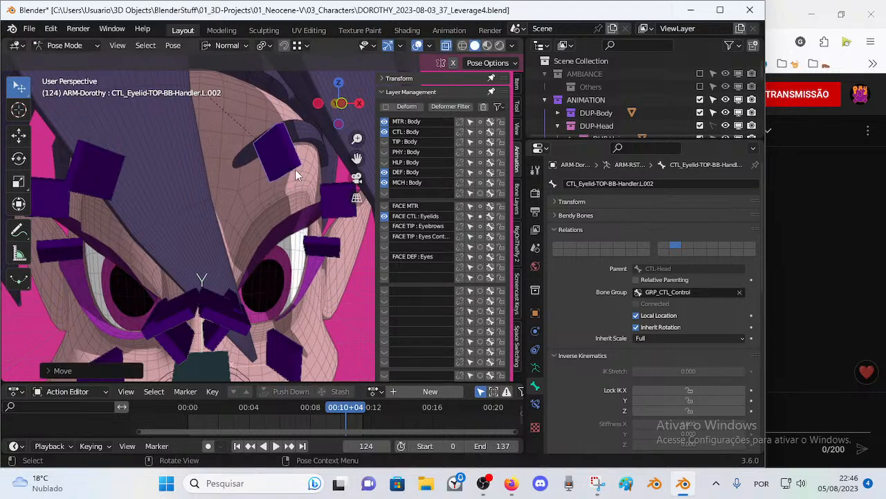
pyautogui.press('g')
pyautogui.click(296, 234)
pyautogui.scroll(3, 288, 232)
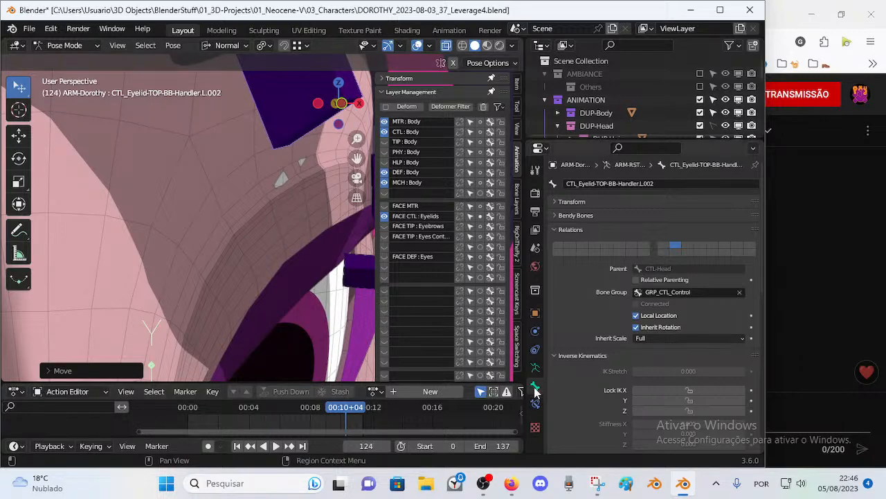
# Step: Leave the armature's Pose Mode, enter Edit Mode on the 00_Body mesh, and turn on X-ray
pyautogui.hotkey('ctrl', 'Tab')
pyautogui.click(283, 226)
pyautogui.press('Tab')
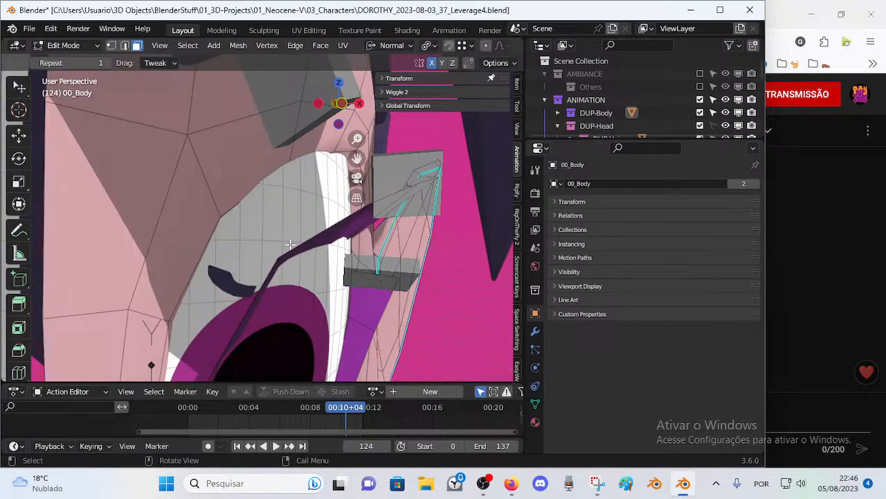
pyautogui.scroll(-3, 291, 244)
pyautogui.hotkey('alt', 'z')
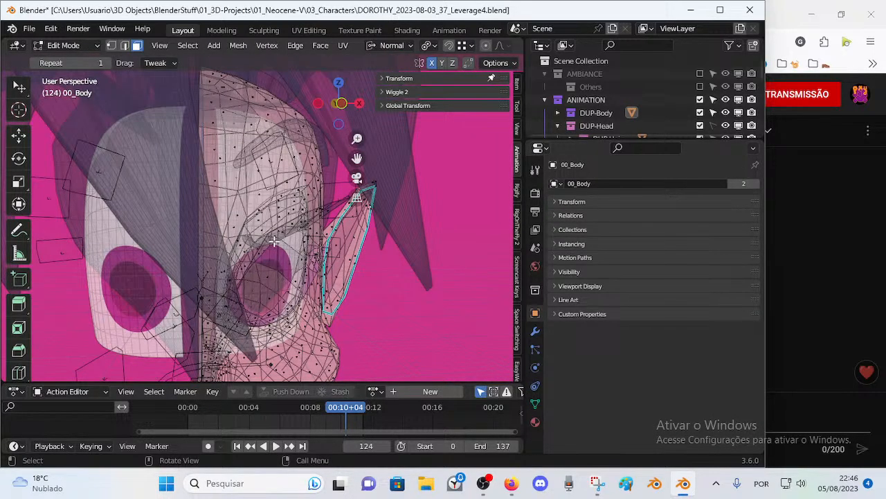
# Step: Select the eyelid faces belonging to the MOD-Shrinkwrap_Eyelids.L vertex group and inspect the area they cover around the left eye
pyautogui.click(535, 404)
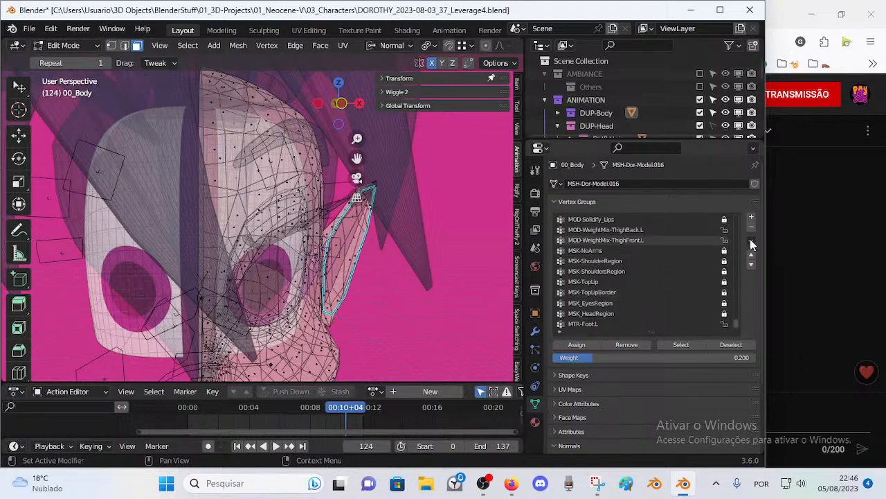
pyautogui.scroll(-2, 732, 323)
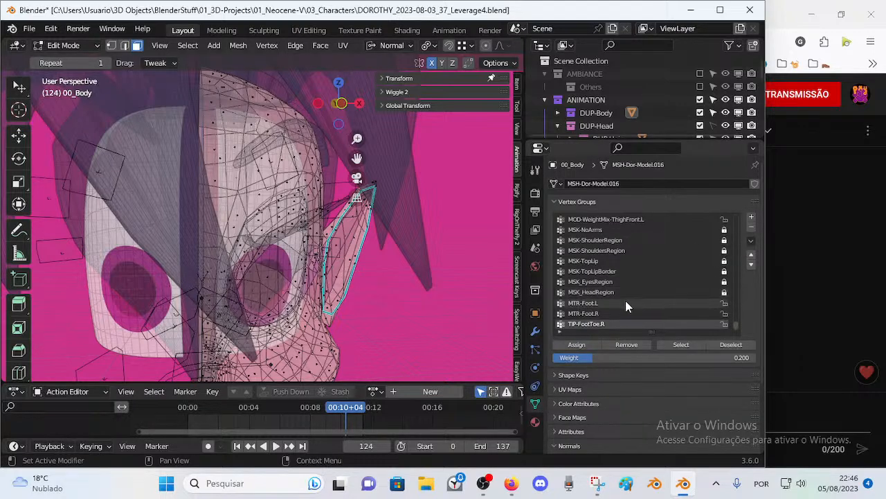
pyautogui.scroll(5, 665, 305)
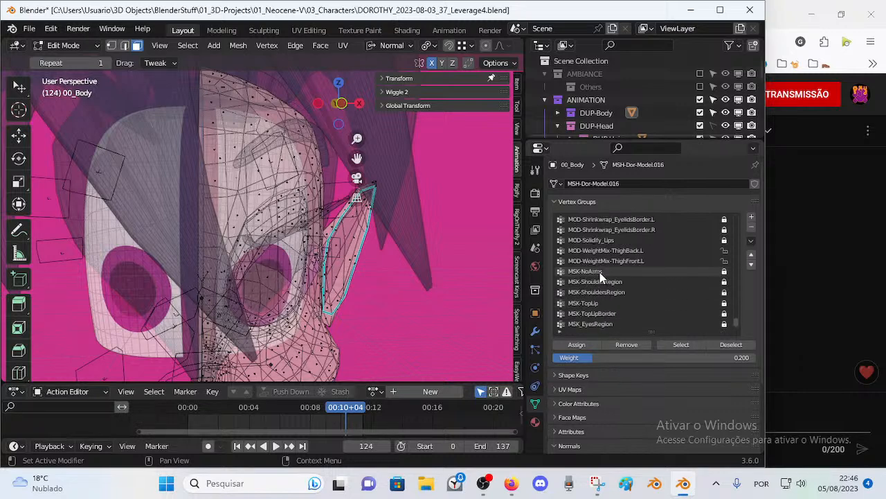
pyautogui.scroll(6, 601, 277)
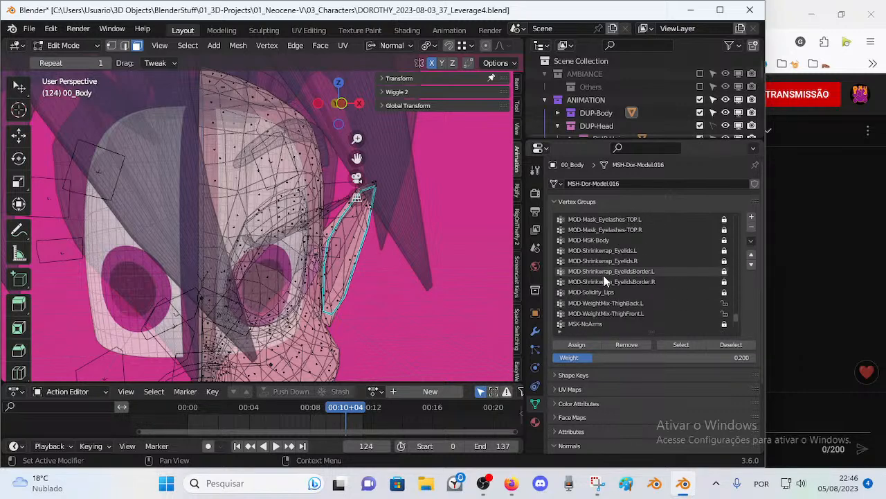
pyautogui.scroll(2, 623, 266)
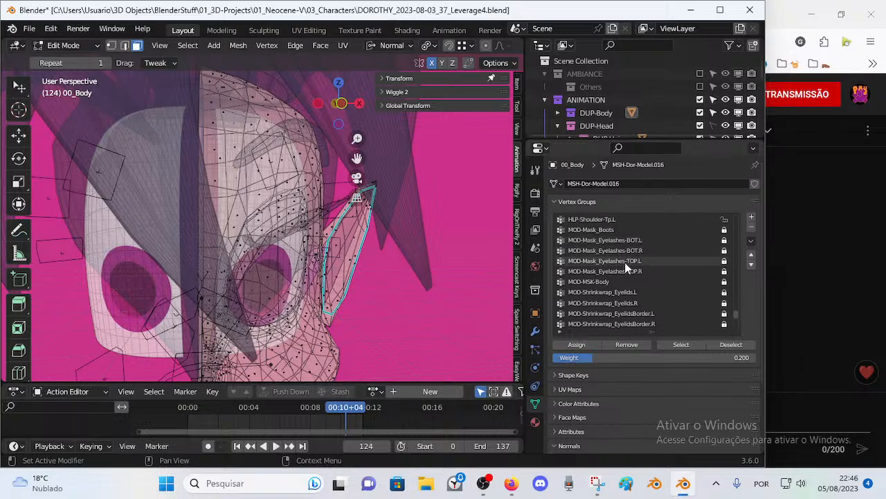
pyautogui.click(625, 294)
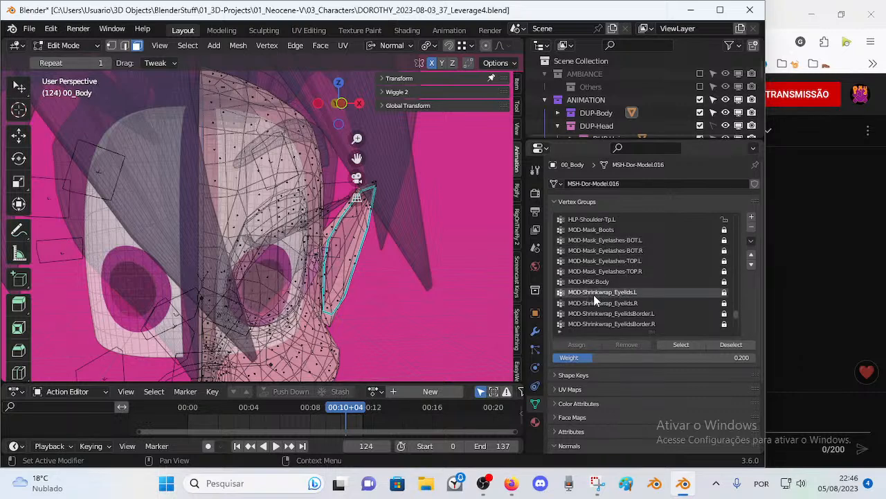
pyautogui.click(682, 346)
pyautogui.moveTo(360, 267); pyautogui.dragTo(336, 250, button='middle')
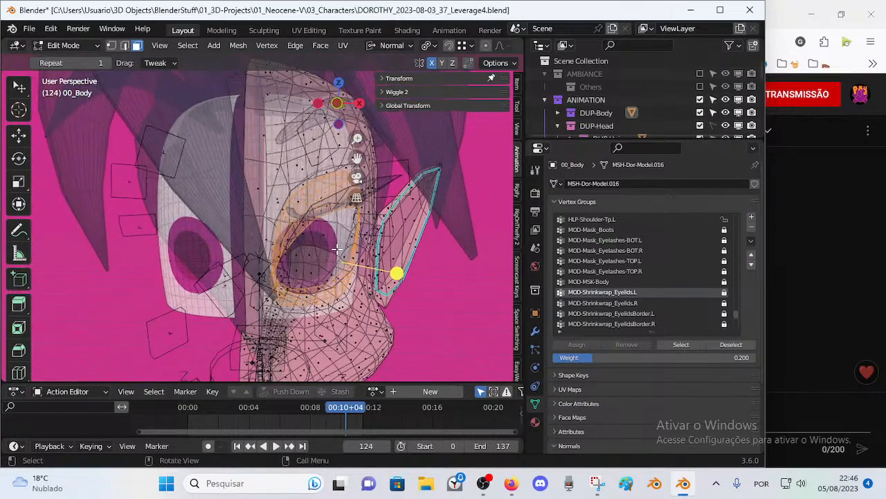
pyautogui.scroll(4, 336, 202)
pyautogui.scroll(-5, 380, 199)
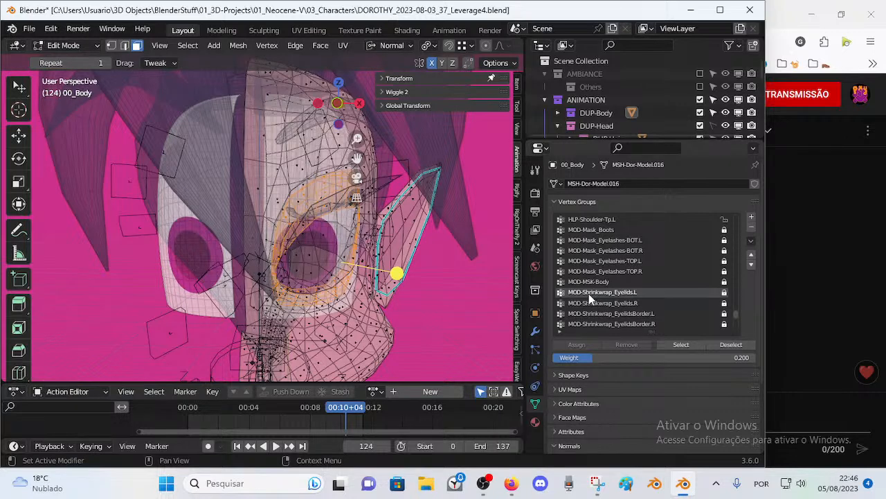
# Step: Expand the body's Shrinkwrap: Eyelids.L modifier and review its wrap method, snap mode, target, offset and vertex group
pyautogui.click(535, 330)
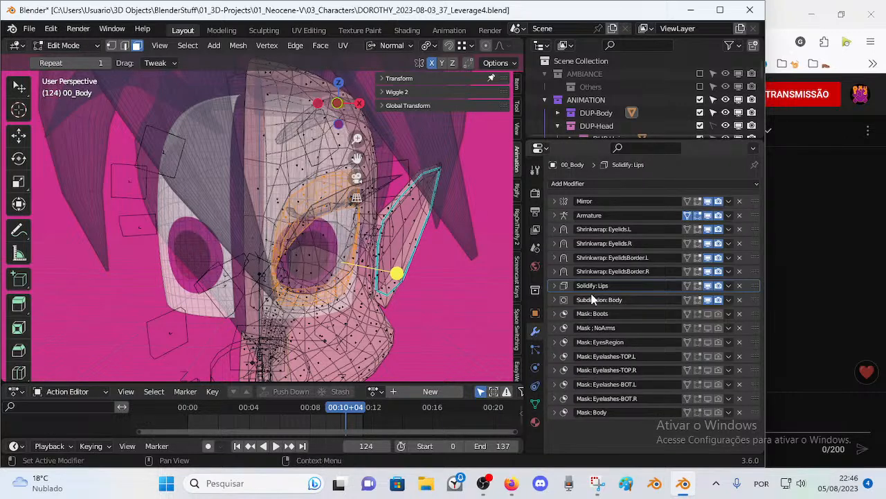
pyautogui.click(554, 229)
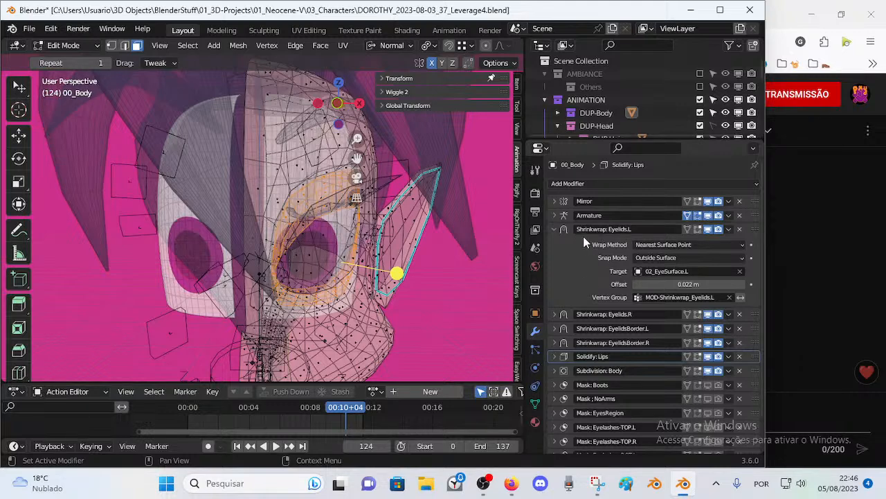
pyautogui.scroll(5, 337, 221)
pyautogui.scroll(-5, 357, 178)
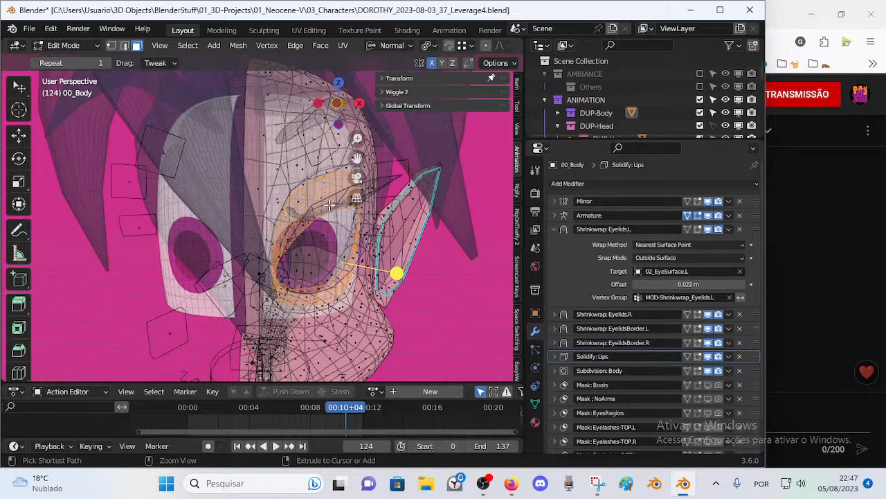
# Step: Return the armature to Pose Mode and move the left upper eyelid's handler bone up to open the eye
pyautogui.hotkey('ctrl', 'Tab')
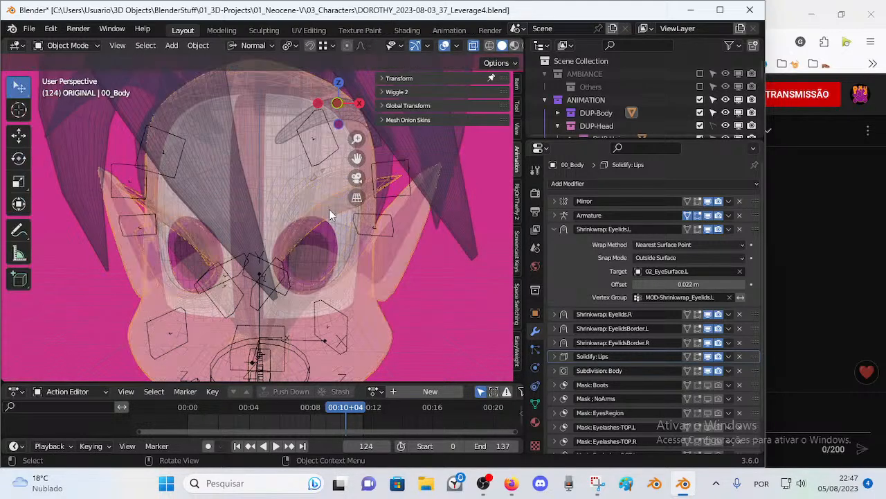
pyautogui.hotkey('ctrl', 'Tab')
pyautogui.hotkey('ctrl', 'Tab')
pyautogui.press('g')
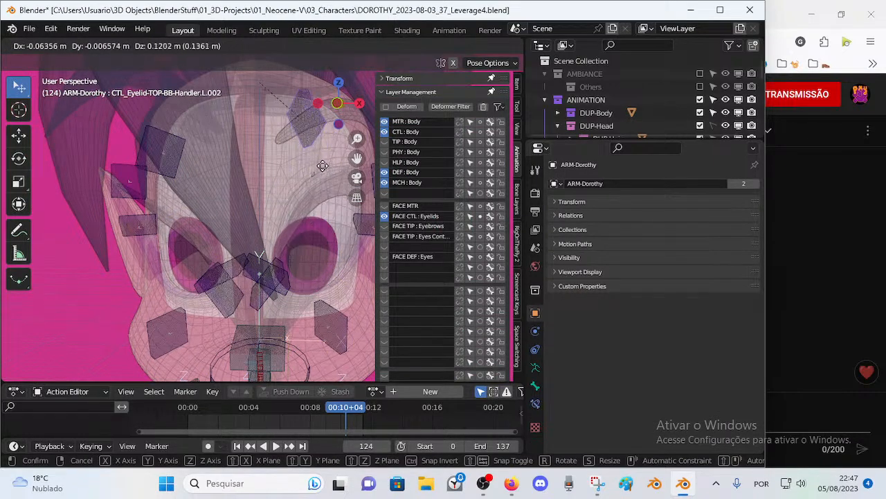
pyautogui.click(323, 179)
pyautogui.scroll(4, 321, 191)
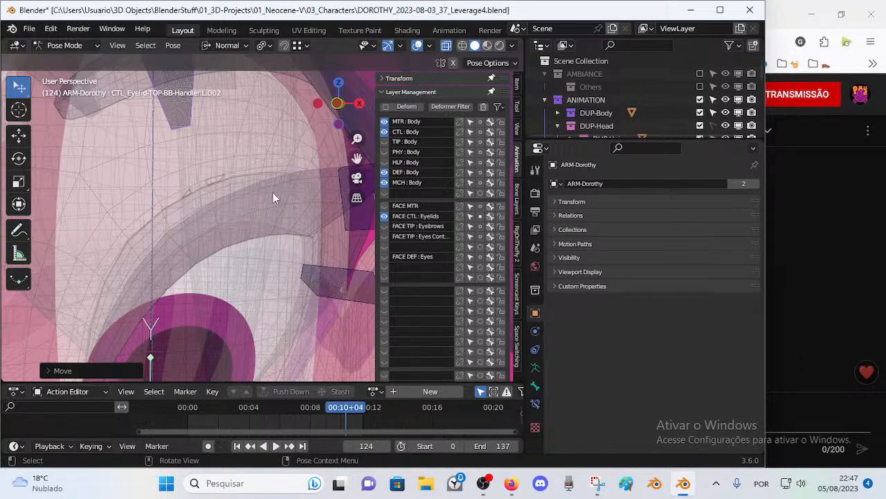
# Step: Switch from the armature back to the 00_Body mesh in Edit Mode, close to the left upper eyelid
pyautogui.press('Tab')
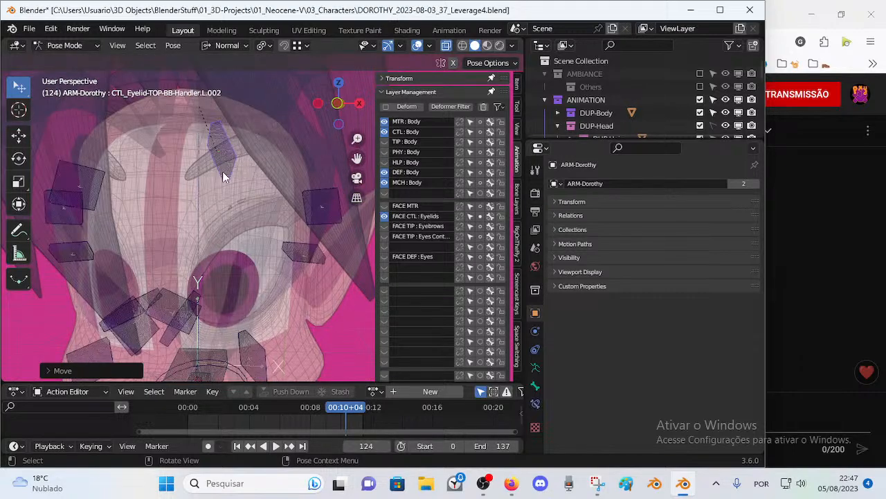
pyautogui.scroll(-6, 230, 245)
pyautogui.hotkey('ctrl', 'Tab')
pyautogui.hotkey('ctrl', 'Tab')
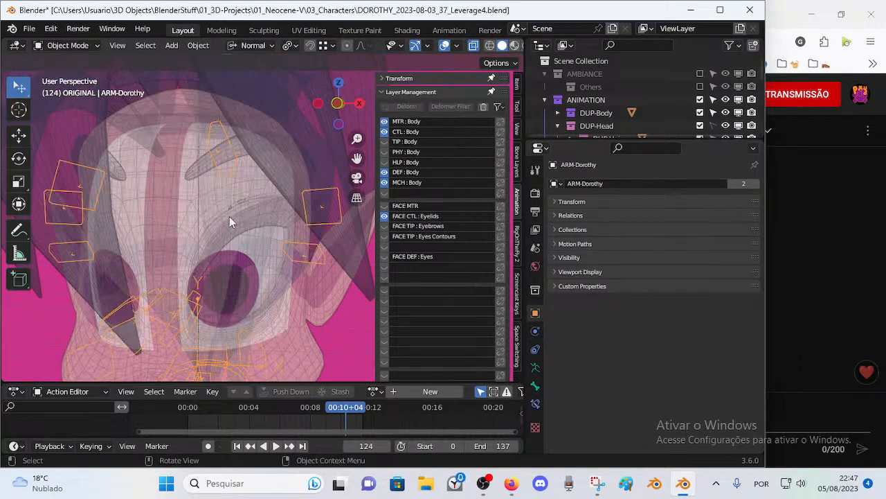
pyautogui.click(229, 218)
pyautogui.press('Tab')
pyautogui.scroll(7, 240, 277)
pyautogui.scroll(-7, 240, 270)
pyautogui.scroll(4, 240, 264)
# Step: Clear the selection, then select a face loop at the left upper eyelid and hide it
pyautogui.hotkey('alt', 'a')
pyautogui.keyDown('alt'); pyautogui.click(244, 216); pyautogui.keyUp('alt')
pyautogui.press('h')
pyautogui.scroll(5, 249, 232)
pyautogui.scroll(-5, 252, 239)
pyautogui.keyDown('shift'); pyautogui.moveTo(253, 241); pyautogui.dragTo(277, 244, button='middle'); pyautogui.keyUp('shift')
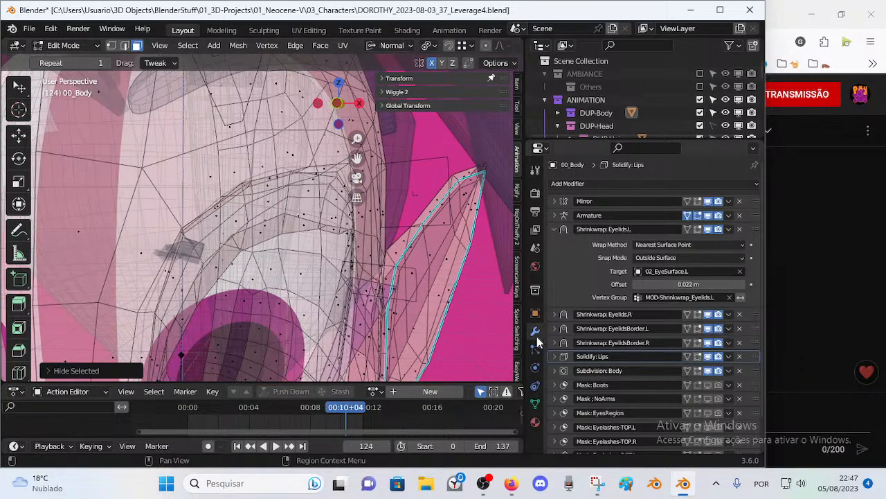
# Step: Select the vertices of the MSK_EyesRegion vertex group, hide the rest of the body mesh and clear the selection
pyautogui.click(535, 404)
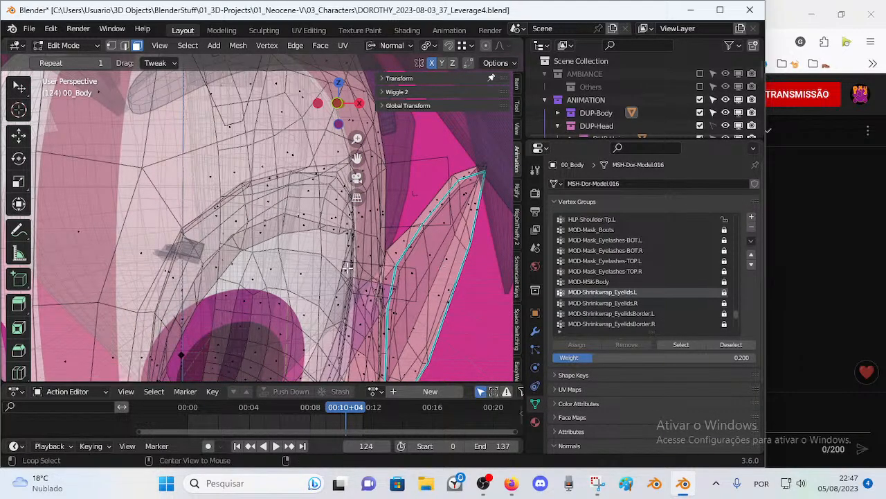
pyautogui.scroll(-4, 654, 277)
pyautogui.scroll(-9, 658, 294)
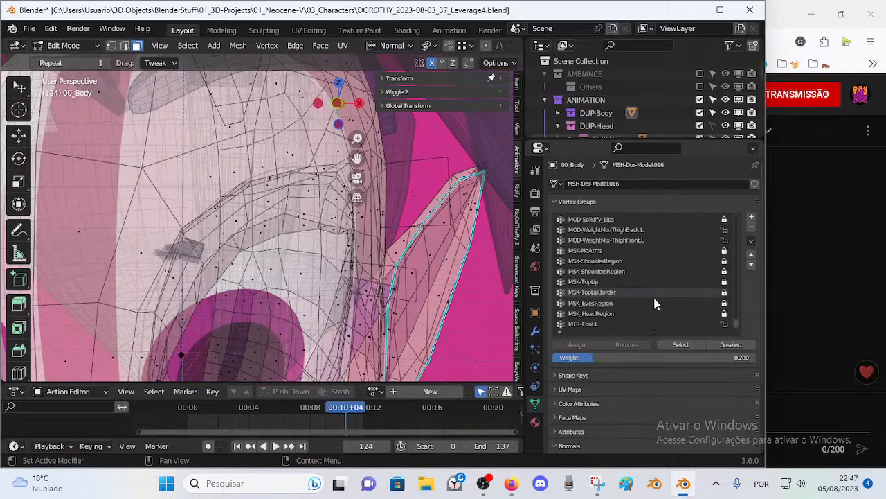
pyautogui.click(606, 281)
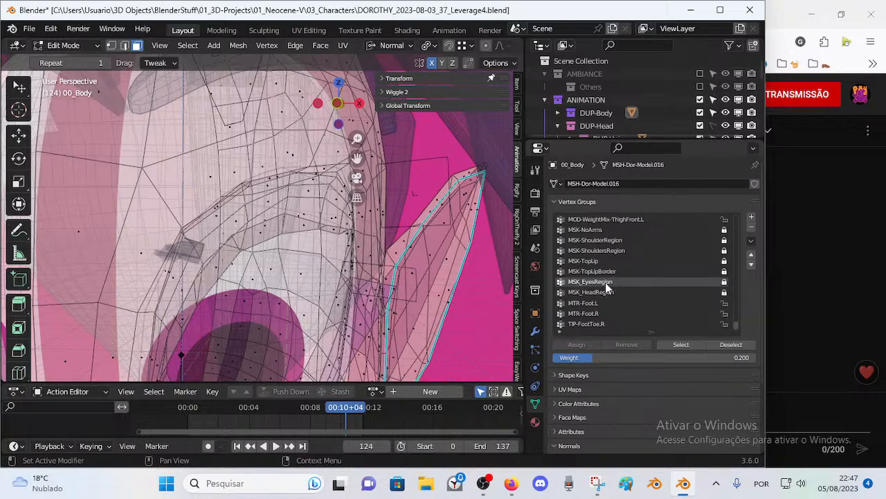
pyautogui.click(680, 344)
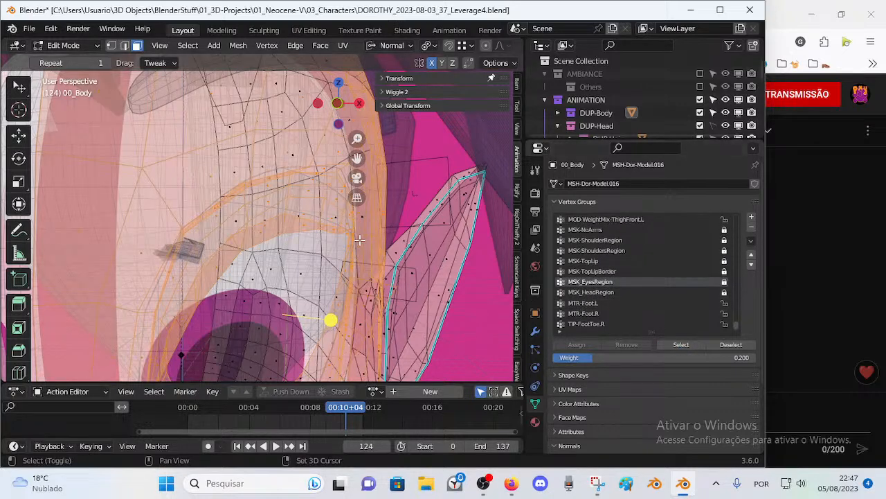
pyautogui.hotkey('shift', 'h')
pyautogui.hotkey('alt', 'a')
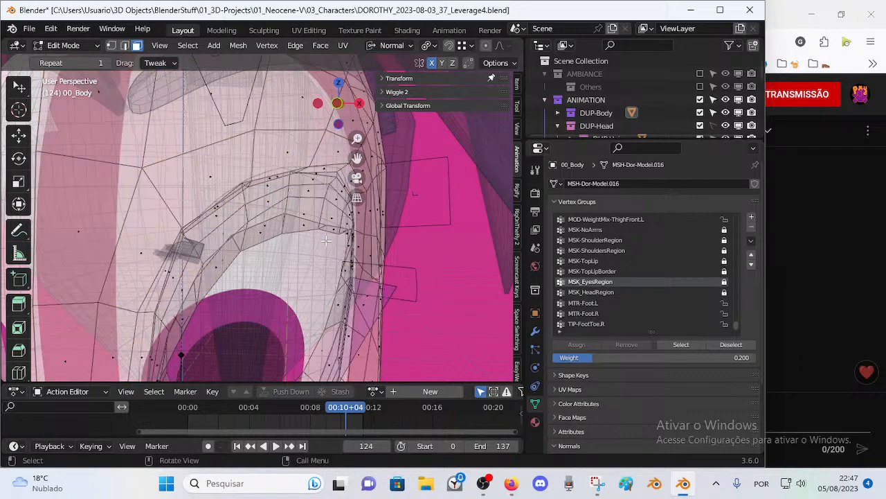
pyautogui.hotkey('alt', 'z')
pyautogui.hotkey('alt', 'z')
pyautogui.moveTo(290, 222)
pyautogui.keyDown('shift'); pyautogui.mouseDown(button='middle')
pyautogui.moveTo(302, 216)
pyautogui.moveTo(297, 221)
pyautogui.mouseUp(button='middle'); pyautogui.keyUp('shift')
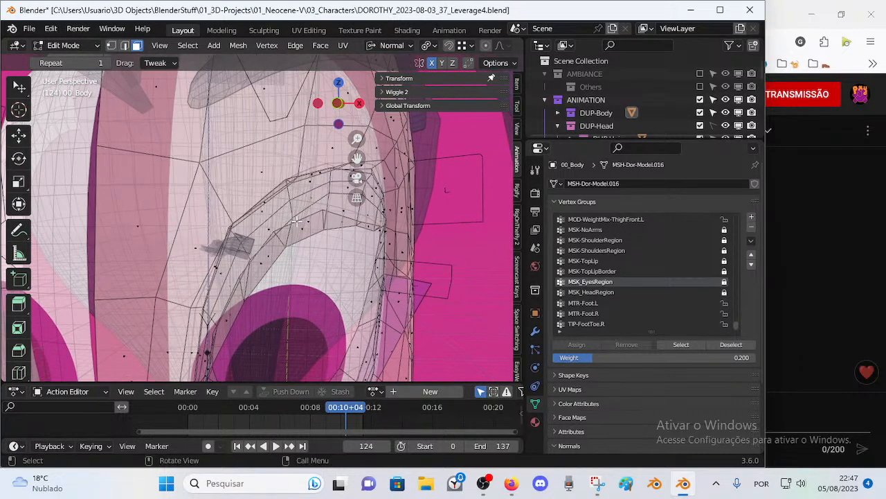
# Step: Find the MOD-Shrinkwrap_EyelidsBorder.L vertex group and select its vertices on the left eyelid
pyautogui.click(630, 270)
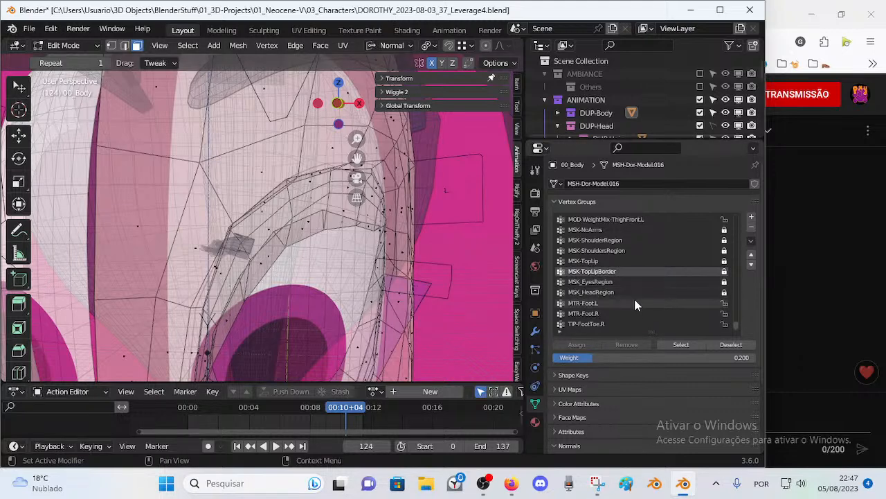
pyautogui.scroll(2, 648, 293)
pyautogui.scroll(2, 630, 266)
pyautogui.scroll(-4, 633, 270)
pyautogui.scroll(4, 637, 280)
pyautogui.press('a')
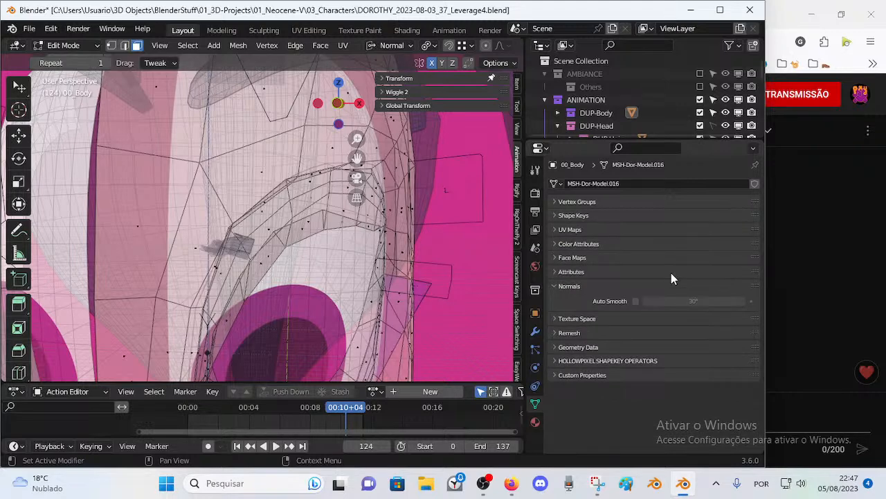
pyautogui.click(557, 201)
pyautogui.scroll(5, 603, 291)
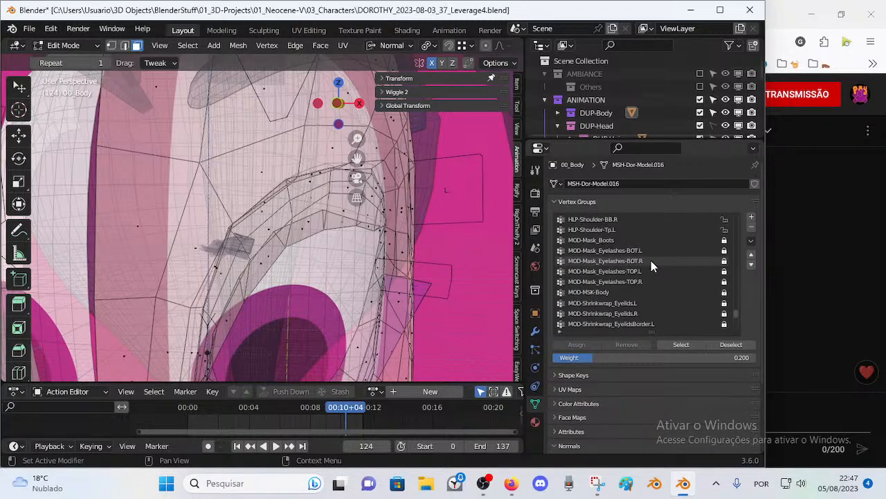
pyautogui.scroll(-5, 651, 261)
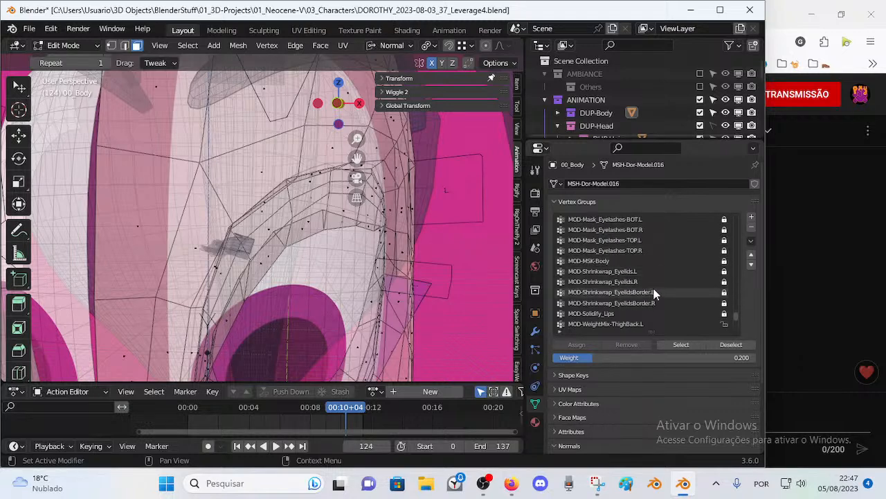
pyautogui.click(623, 282)
pyautogui.click(682, 344)
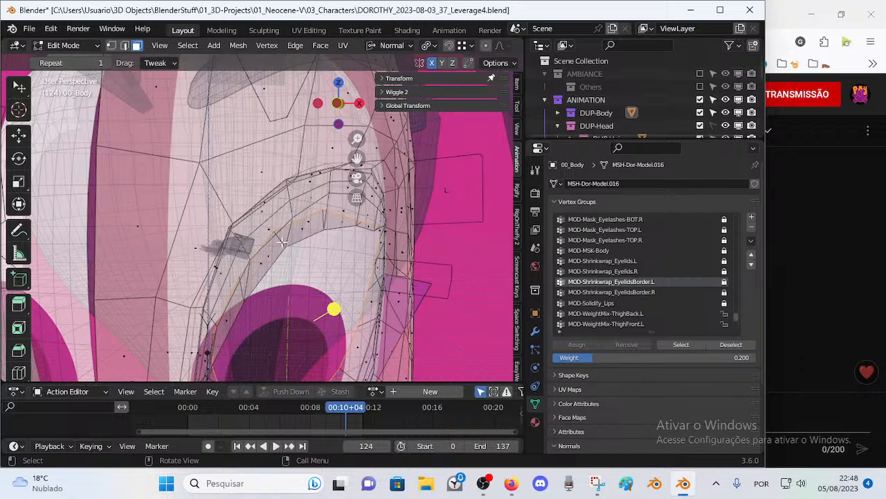
# Step: Hide the selected left eyelid border vertices in vertex select mode and clear the selection
pyautogui.press('1')
pyautogui.hotkey('shift', 'h')
pyautogui.hotkey('ctrl', 'z')
pyautogui.press('h')
pyautogui.hotkey('alt', 'a')
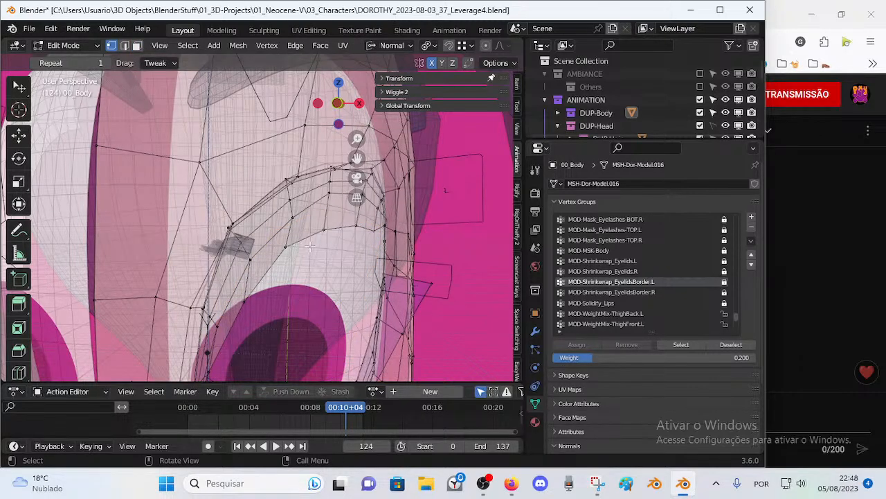
# Step: Vertex Slide the inner edges of the left upper eyelid upward, one after another, toward the lid's crease
pyautogui.scroll(4, 313, 243)
pyautogui.scroll(-4, 312, 237)
pyautogui.moveTo(312, 238); pyautogui.dragTo(336, 260, button='middle')
pyautogui.press('2')
pyautogui.click(297, 196)
pyautogui.hotkey('shift', 'v')
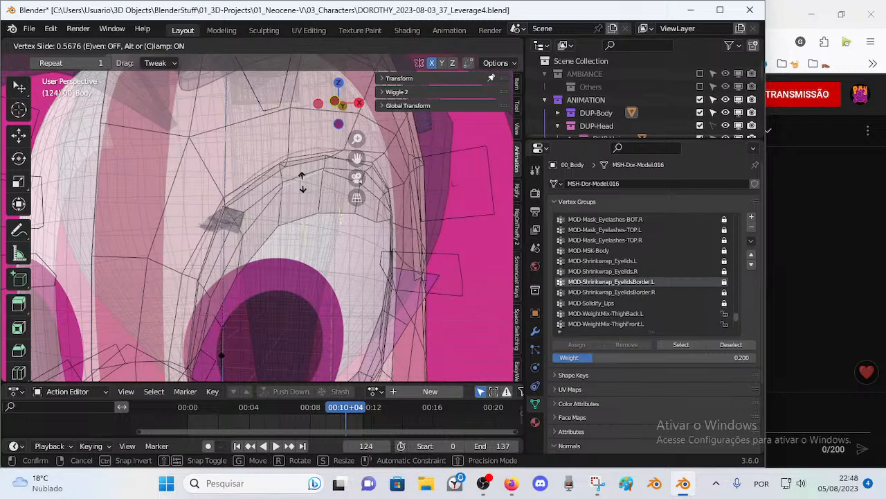
pyautogui.click(302, 166)
pyautogui.click(301, 181)
pyautogui.hotkey('shift', 'v')
pyautogui.click(300, 171)
pyautogui.click(301, 215)
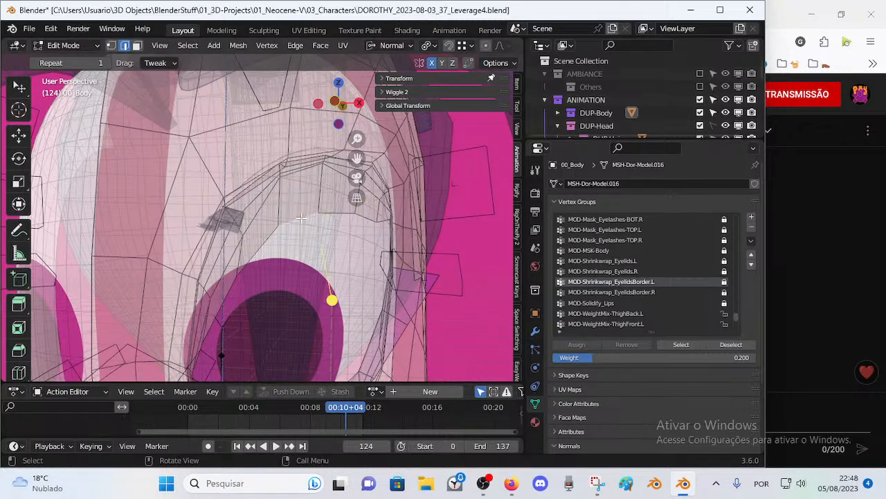
pyautogui.hotkey('shift', 'v')
pyautogui.click(305, 160)
# Step: Reposition individual vertices and edges along the left upper eyelid's rim, and undo the last change at the crease
pyautogui.press('1')
pyautogui.moveTo(319, 188); pyautogui.dragTo(325, 173)
pyautogui.moveTo(276, 190); pyautogui.dragTo(322, 174)
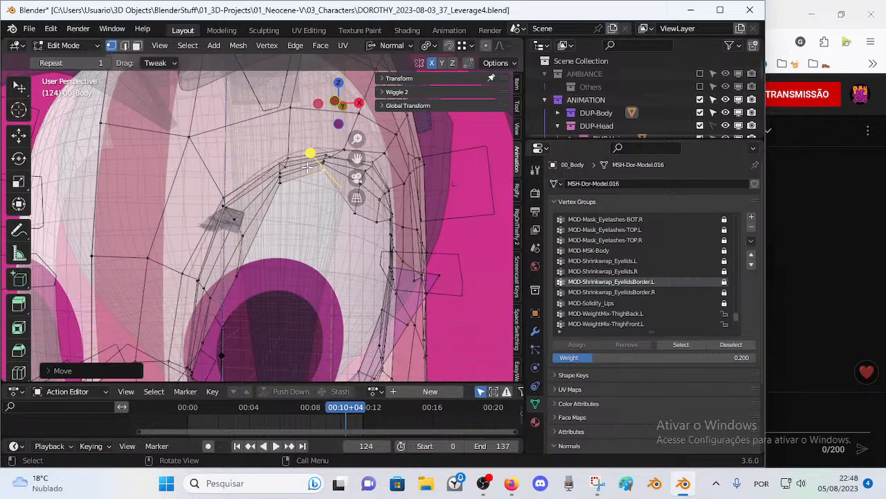
pyautogui.press('2')
pyautogui.moveTo(305, 175)
pyautogui.mouseDown()
pyautogui.moveTo(313, 228)
pyautogui.moveTo(315, 196)
pyautogui.moveTo(305, 175)
pyautogui.moveTo(307, 202)
pyautogui.mouseUp()
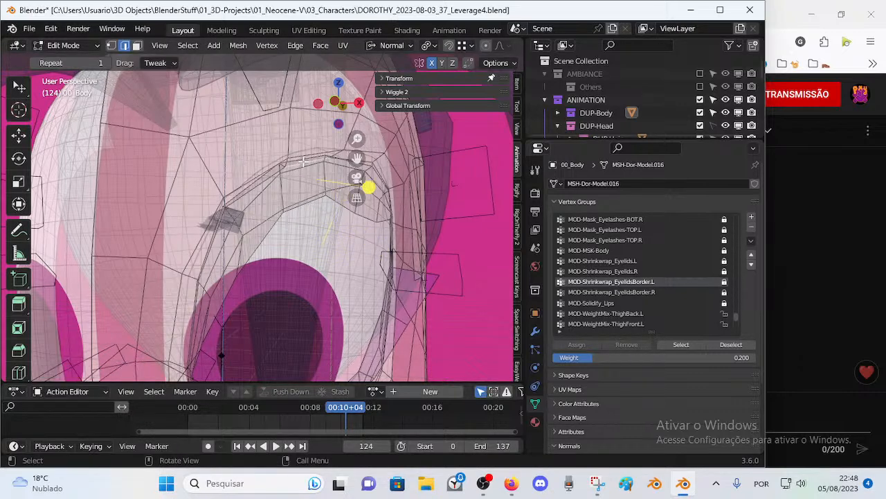
pyautogui.moveTo(304, 160)
pyautogui.mouseDown()
pyautogui.moveTo(305, 175)
pyautogui.moveTo(305, 166)
pyautogui.mouseUp()
pyautogui.hotkey('ctrl', 'z')
pyautogui.keyDown('shift'); pyautogui.moveTo(288, 223); pyautogui.dragTo(346, 245, button='middle'); pyautogui.keyUp('shift')
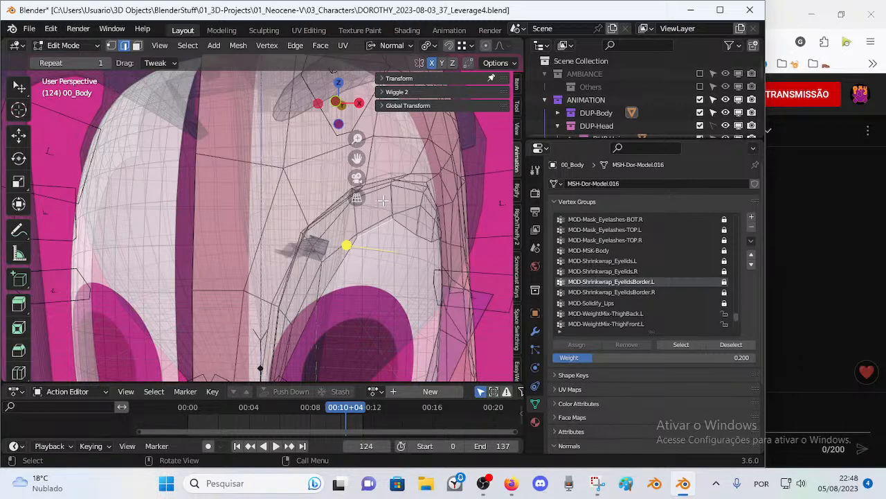
# Step: Select a face of the left upper eyelid in face select mode and try moving it upward
pyautogui.press('3')
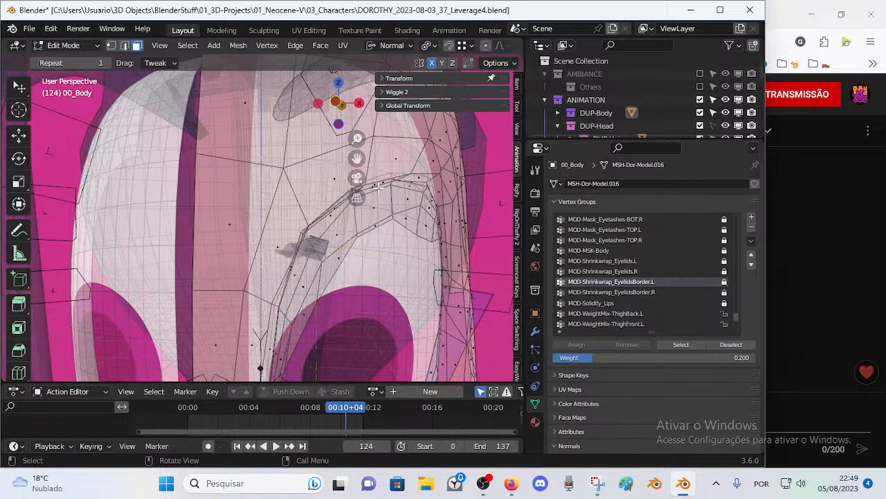
pyautogui.click(377, 209)
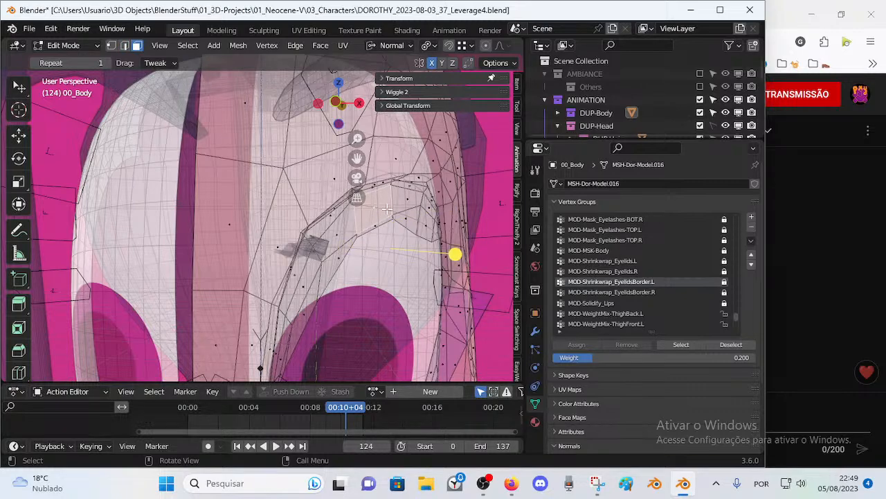
pyautogui.moveTo(388, 201); pyautogui.dragTo(402, 270, button='middle')
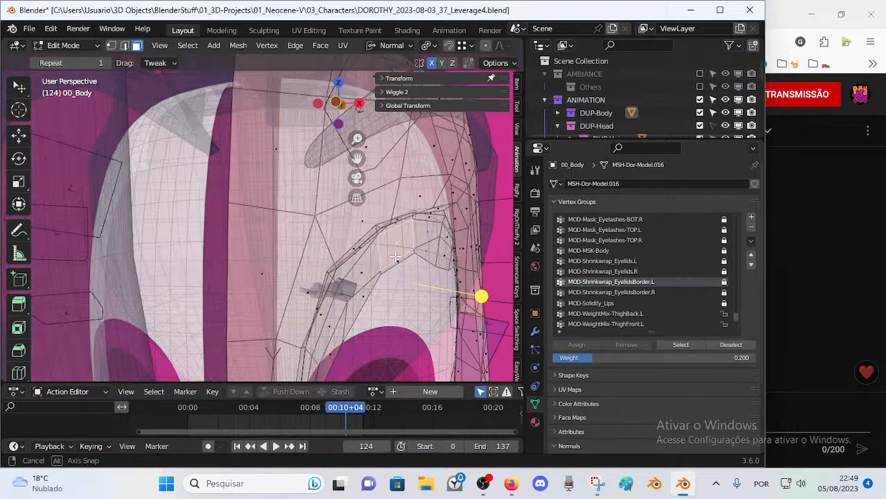
pyautogui.press('g')
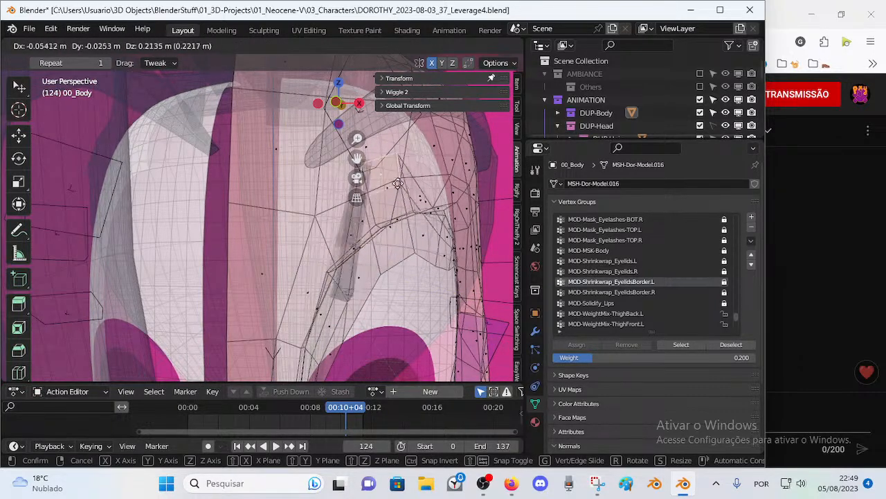
pyautogui.rightClick(392, 258)
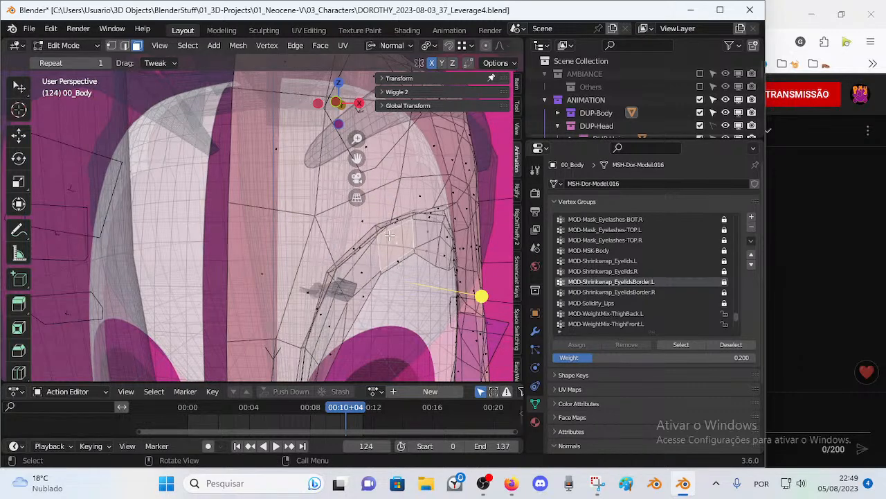
# Step: Open DOROTHY_2023-08-05_42_Fantasy.blend, discarding the unsaved changes to the current file
pyautogui.scroll(-4, 389, 237)
pyautogui.click(30, 29)
pyautogui.click(54, 60)
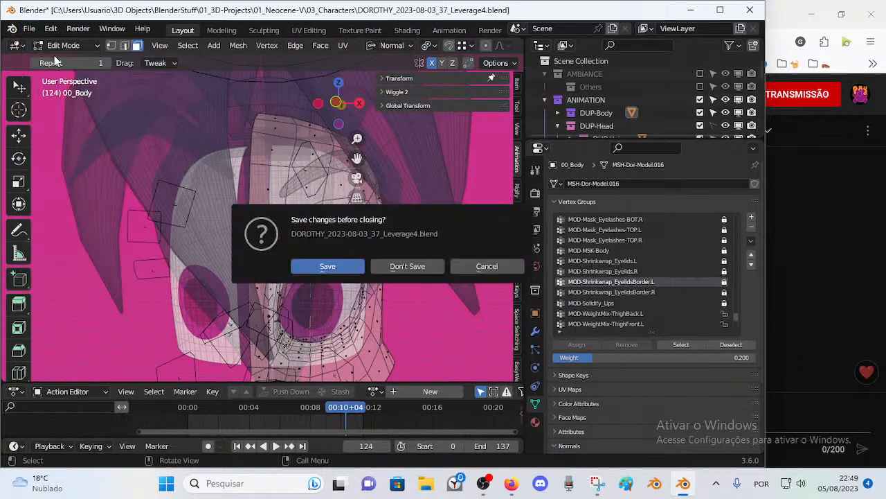
pyautogui.click(410, 267)
pyautogui.doubleClick(316, 141)
pyautogui.moveTo(324, 217); pyautogui.dragTo(250, 207, button='middle')
# Step: Check the live stream dashboard in YouTube Studio and switch back to Blender
pyautogui.click(793, 193)
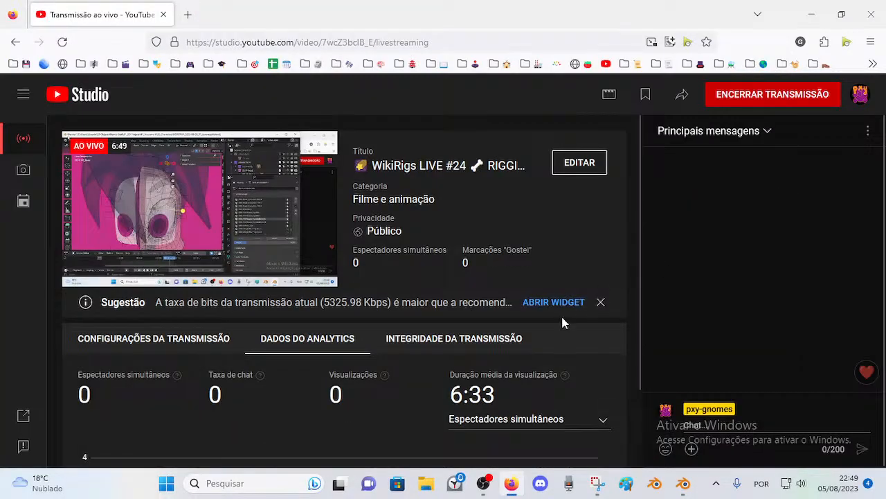
pyautogui.click(679, 487)
pyautogui.moveTo(315, 252); pyautogui.dragTo(388, 234, button='middle')
pyautogui.moveTo(338, 207); pyautogui.dragTo(322, 175, button='middle')
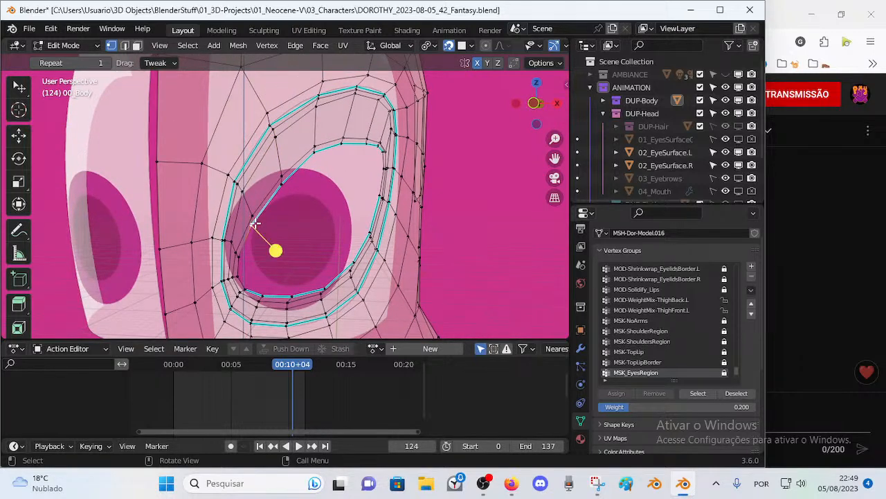
# Step: Move the inner-corner vertex of the left upper eyelid's rim slightly, and select vertices on the surrounding eyelid loops for inspection
pyautogui.moveTo(257, 223); pyautogui.dragTo(281, 243)
pyautogui.moveTo(280, 242); pyautogui.dragTo(277, 227, button='middle')
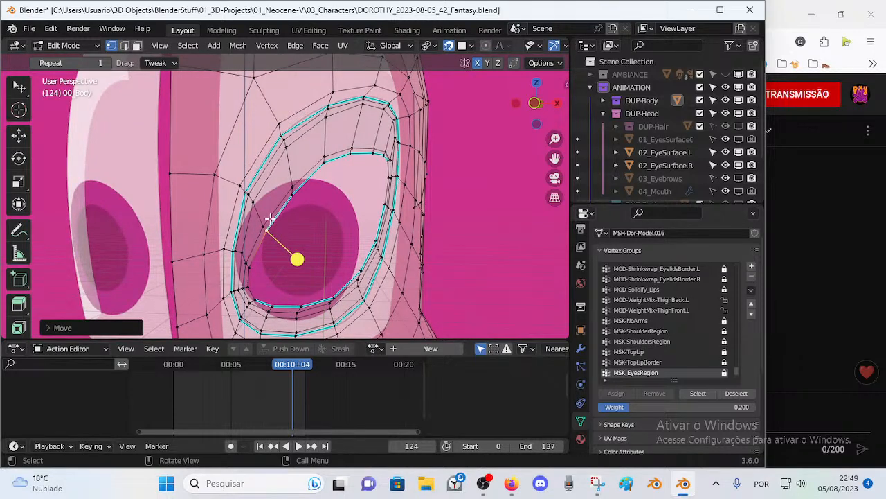
pyautogui.click(267, 219)
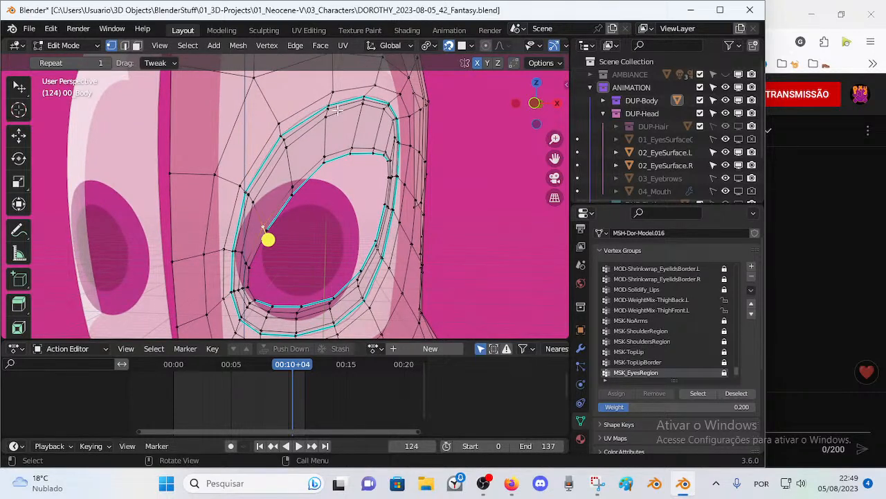
pyautogui.click(365, 99)
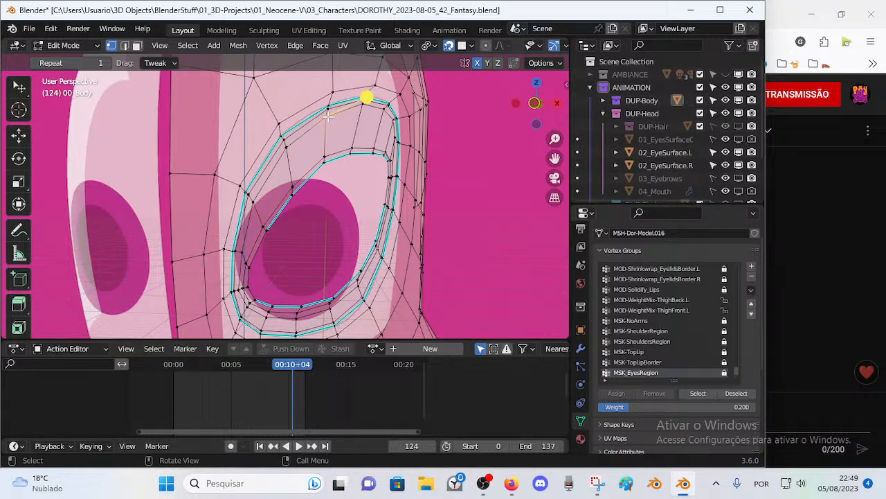
pyautogui.moveTo(333, 161); pyautogui.dragTo(296, 223, button='middle')
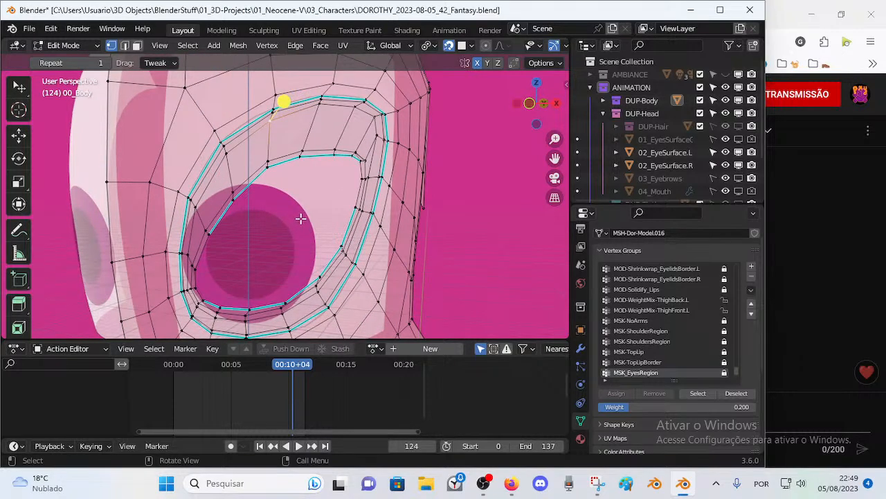
# Step: Examine the deformed eyelid in Object Mode and return the body mesh to Edit Mode
pyautogui.press('Tab')
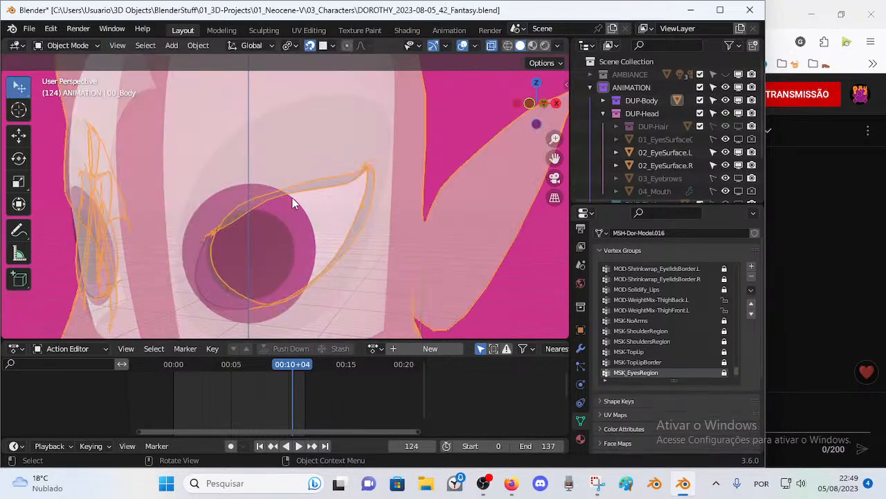
pyautogui.scroll(-4, 292, 199)
pyautogui.press('Tab')
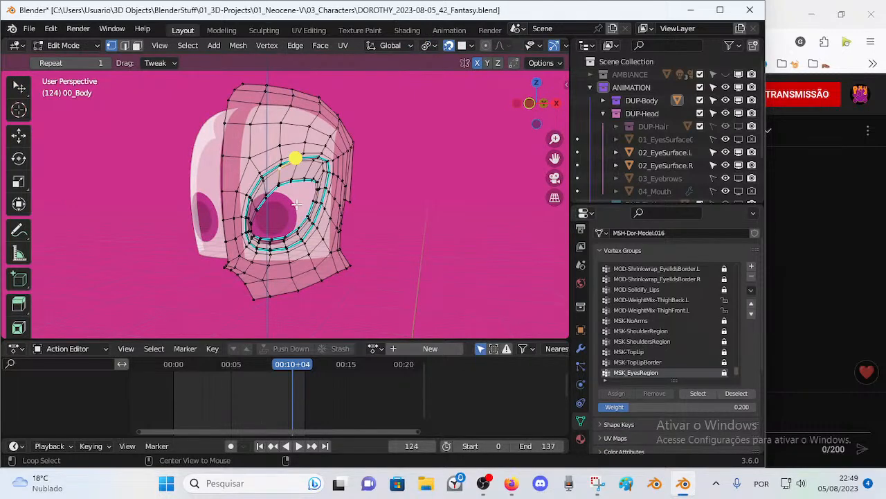
# Step: Reveal all hidden geometry to view the whole body mesh, try hiding the selection, and undo back to the isolated eye region
pyautogui.hotkey('alt', 'h')
pyautogui.scroll(-4, 296, 203)
pyautogui.scroll(5, 271, 157)
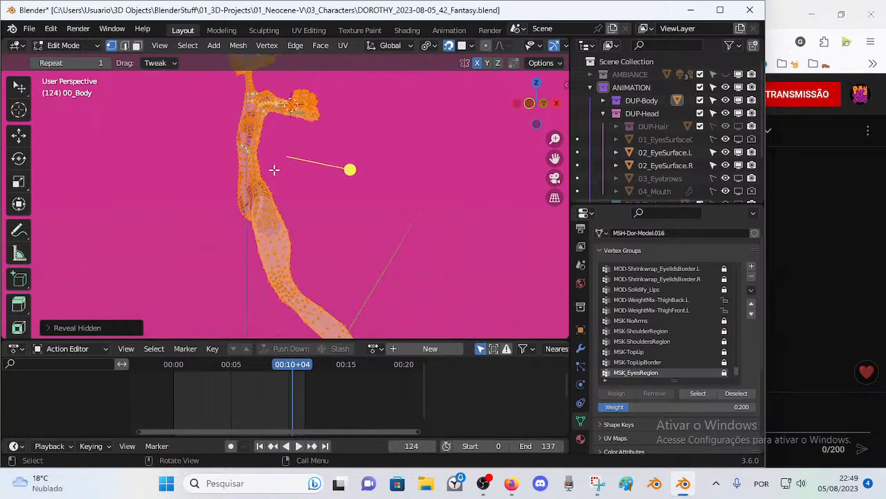
pyautogui.scroll(-3, 338, 257)
pyautogui.moveTo(321, 242)
pyautogui.mouseDown(button='middle')
pyautogui.moveTo(255, 213)
pyautogui.moveTo(328, 241)
pyautogui.moveTo(307, 227)
pyautogui.moveTo(303, 180)
pyautogui.moveTo(302, 246)
pyautogui.moveTo(305, 234)
pyautogui.mouseUp(button='middle')
pyautogui.scroll(5, 305, 232)
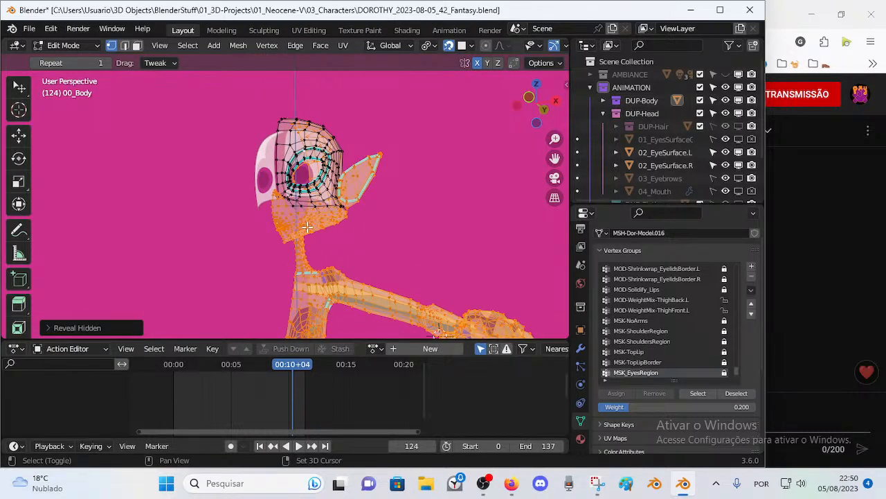
pyautogui.press('h')
pyautogui.scroll(1, 323, 221)
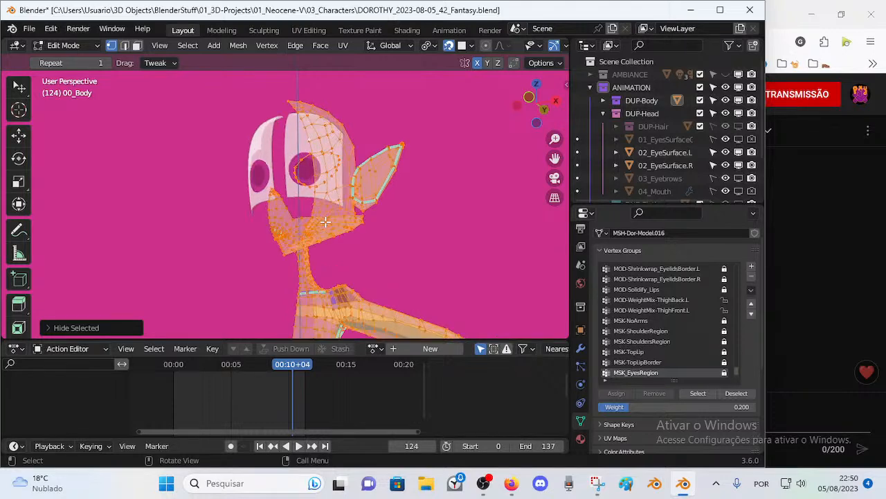
pyautogui.hotkey('ctrl', 'z')
pyautogui.hotkey('ctrl', 'z')
# Step: Clear the vertex selection on the isolated left eye region
pyautogui.moveTo(327, 218); pyautogui.dragTo(263, 209, button='middle')
pyautogui.scroll(4, 331, 209)
pyautogui.scroll(2, 327, 210)
pyautogui.hotkey('alt', 'a')
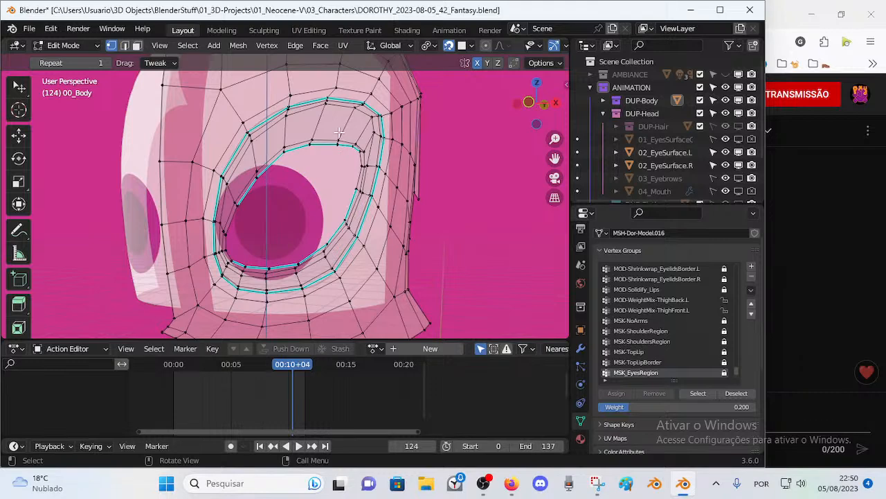
# Step: Reveal all hidden geometry of the body mesh, and undo back to the isolated left eye region
pyautogui.moveTo(286, 154); pyautogui.dragTo(294, 147, button='middle')
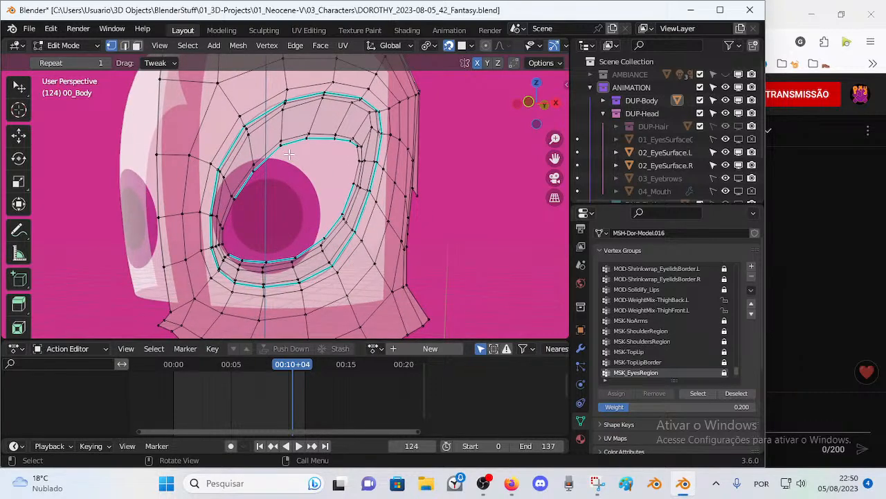
pyautogui.scroll(-7, 297, 159)
pyautogui.moveTo(324, 242); pyautogui.dragTo(342, 148, button='middle')
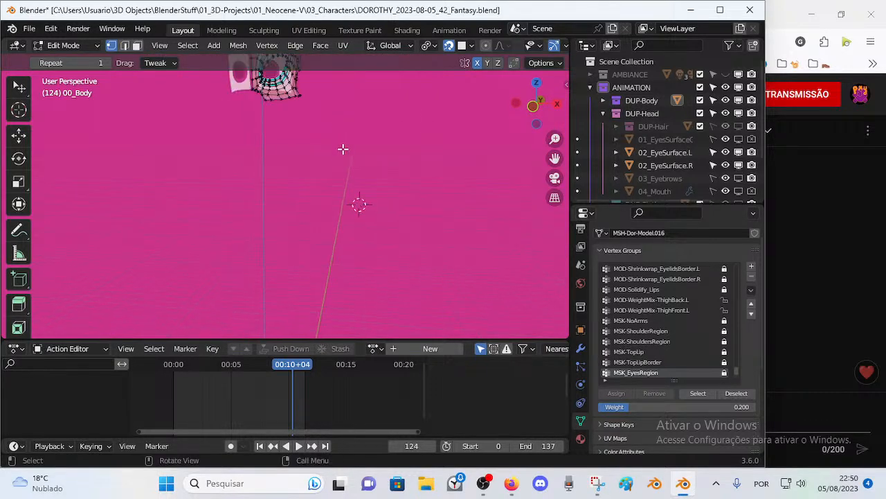
pyautogui.hotkey('alt', 'h')
pyautogui.moveTo(352, 288); pyautogui.dragTo(311, 270, button='middle')
pyautogui.hotkey('ctrl', 'z')
pyautogui.keyDown('shift'); pyautogui.moveTo(287, 126); pyautogui.dragTo(296, 200, button='middle'); pyautogui.keyUp('shift')
pyautogui.keyDown('shift'); pyautogui.moveTo(271, 135); pyautogui.dragTo(299, 196, button='middle'); pyautogui.keyUp('shift')
pyautogui.scroll(6, 299, 196)
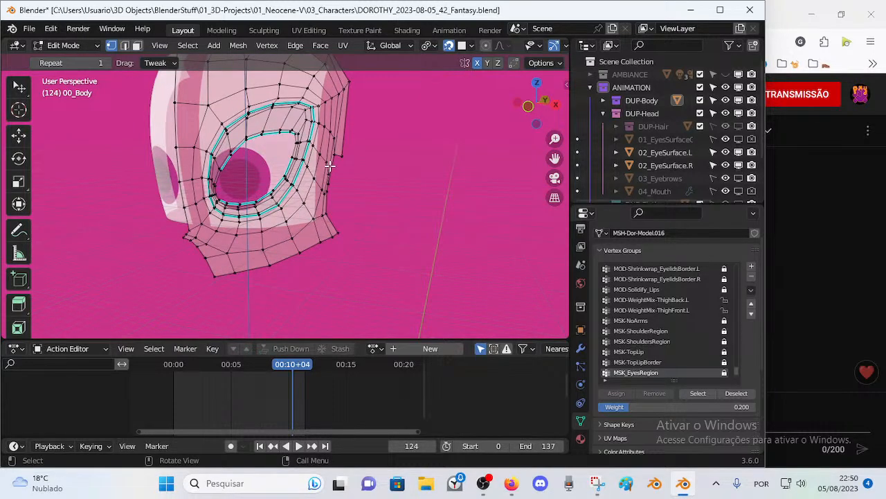
# Step: Examine the isolated left eye region and its eyelid loops from several angles
pyautogui.moveTo(329, 166); pyautogui.dragTo(307, 172, button='middle')
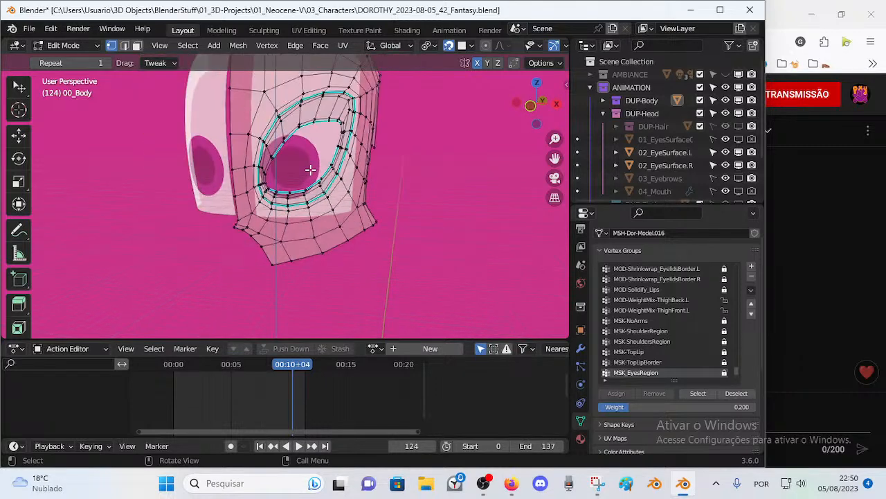
pyautogui.moveTo(357, 175); pyautogui.dragTo(366, 209, button='middle')
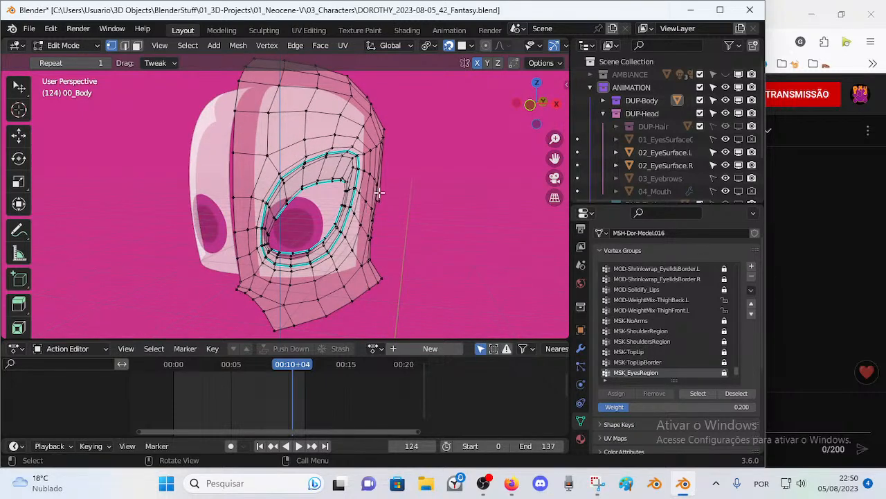
pyautogui.scroll(3, 370, 183)
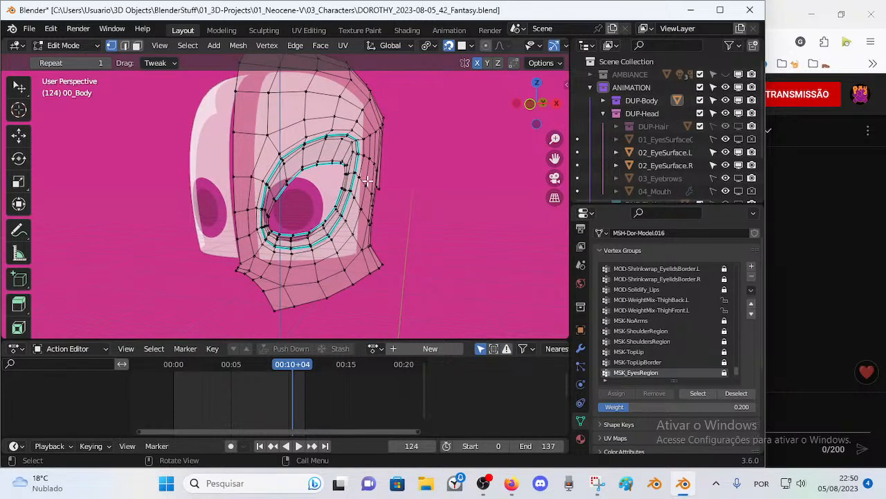
pyautogui.scroll(-3, 369, 182)
pyautogui.scroll(2, 369, 181)
pyautogui.moveTo(367, 181); pyautogui.dragTo(338, 176, button='middle')
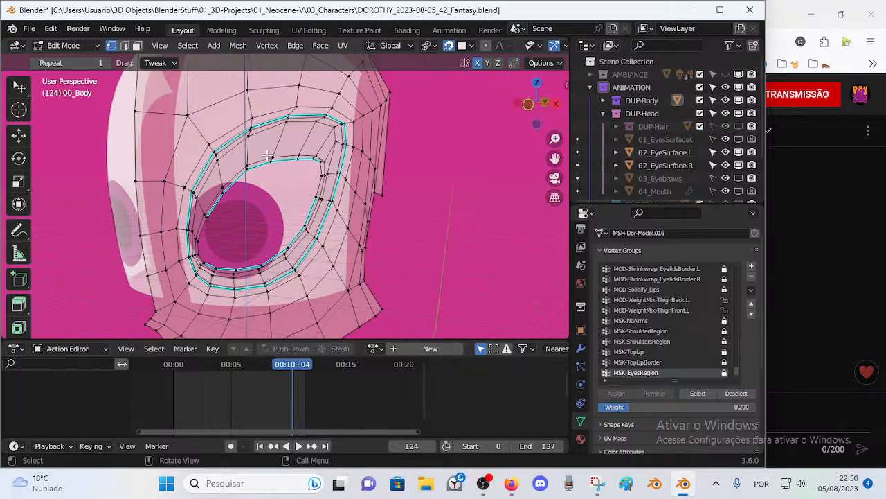
# Step: Select a vertex on the left upper eyelid's loop and inspect the surrounding edge flow around the eye opening
pyautogui.scroll(3, 257, 146)
pyautogui.click(215, 81)
pyautogui.scroll(-3, 219, 113)
pyautogui.click(254, 125)
pyautogui.scroll(2, 325, 146)
pyautogui.scroll(2, 331, 142)
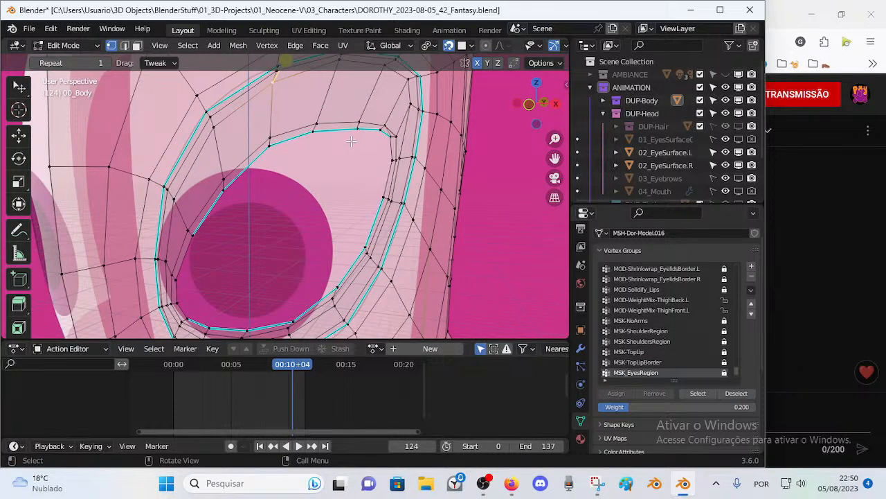
pyautogui.scroll(-3, 353, 130)
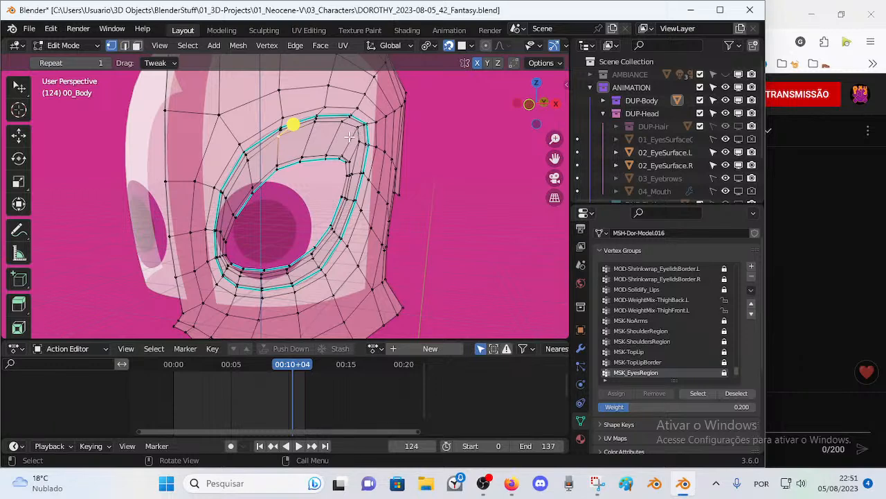
pyautogui.moveTo(294, 183); pyautogui.dragTo(311, 179, button='middle')
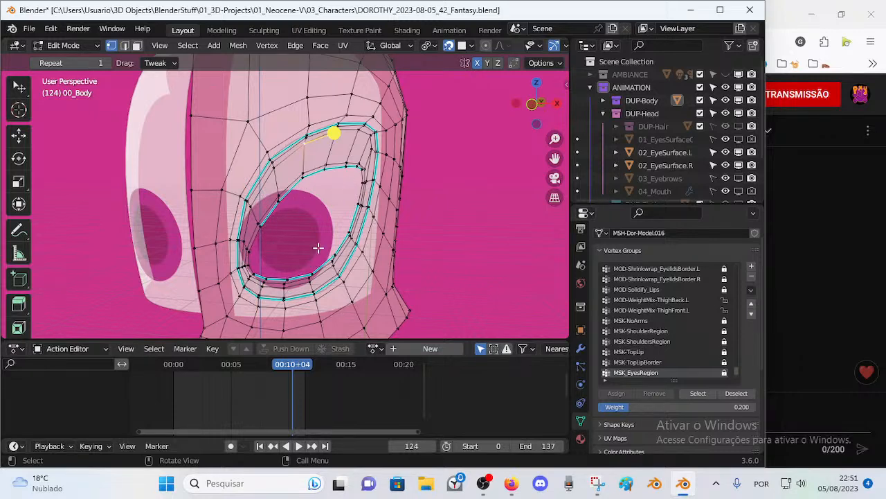
pyautogui.moveTo(321, 234); pyautogui.dragTo(353, 164, button='middle')
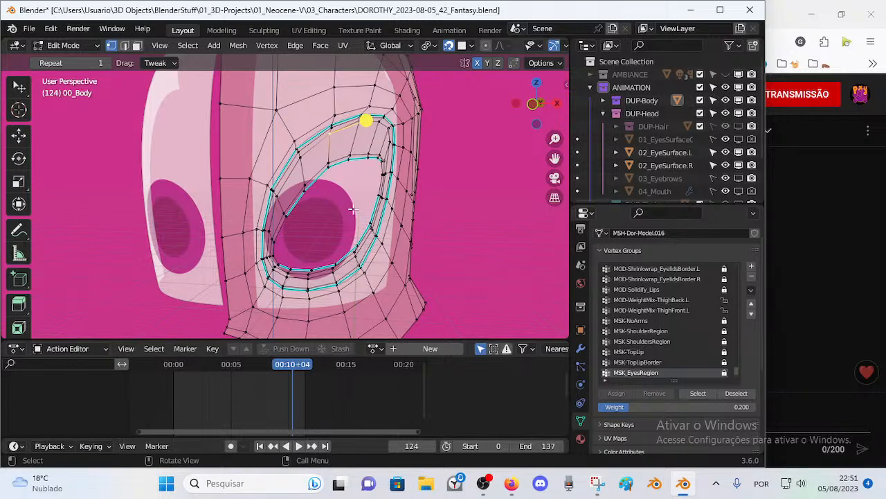
# Step: Slide the inner-side vertices of the left upper eyelid's inner loop away from the rim toward the outer eyelid border
pyautogui.press('2')
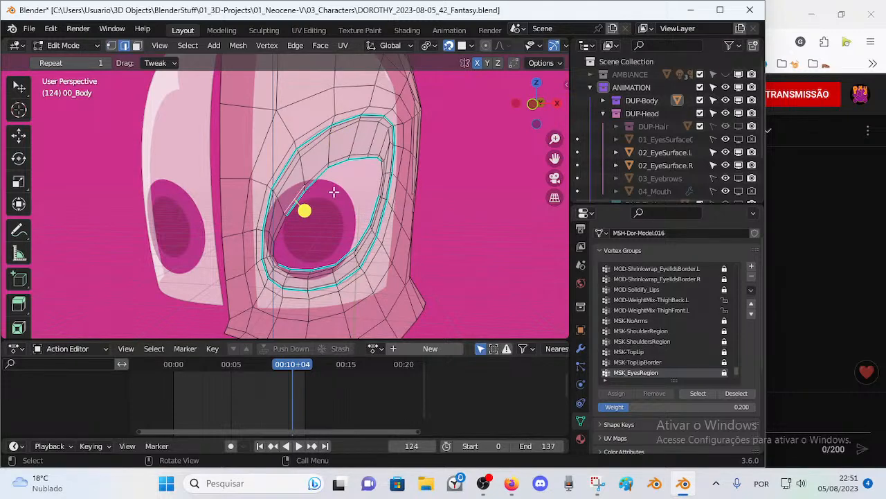
pyautogui.scroll(3, 305, 194)
pyautogui.hotkey('shift', 'v')
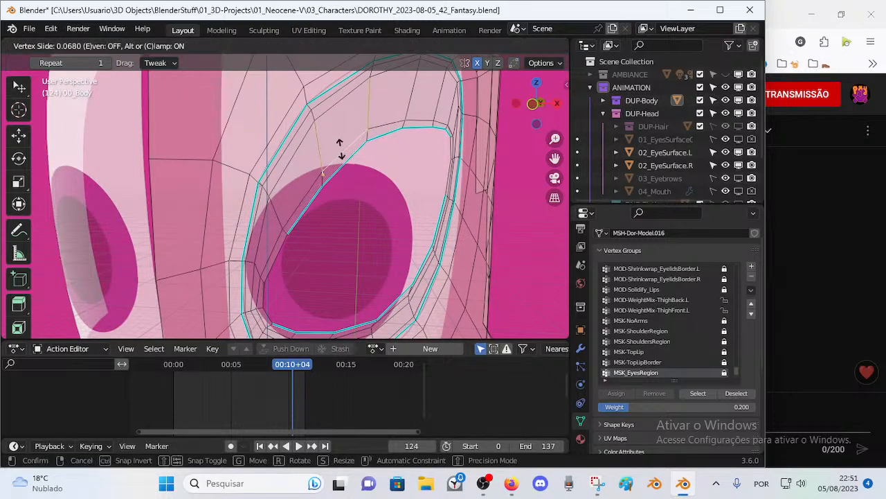
pyautogui.click(376, 90)
pyautogui.hotkey('shift', 'v')
pyautogui.click(263, 267)
pyautogui.press('1')
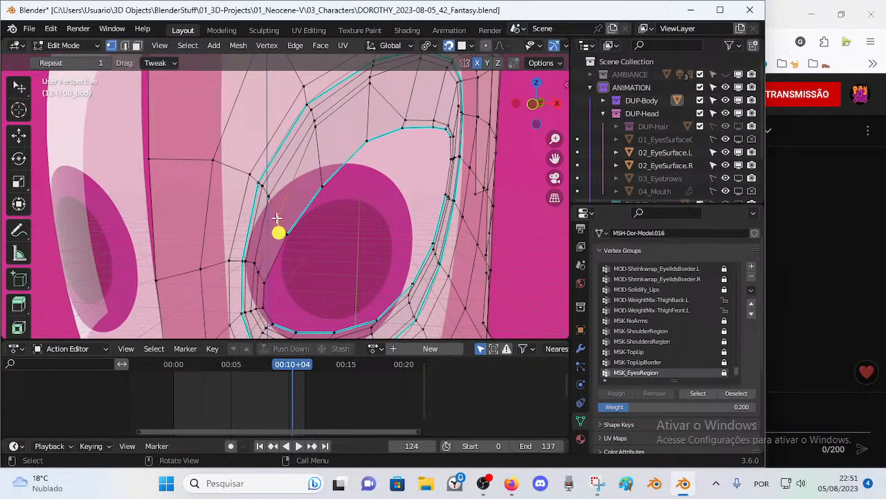
pyautogui.hotkey('shift', 'v')
pyautogui.click(272, 212)
pyautogui.click(267, 199)
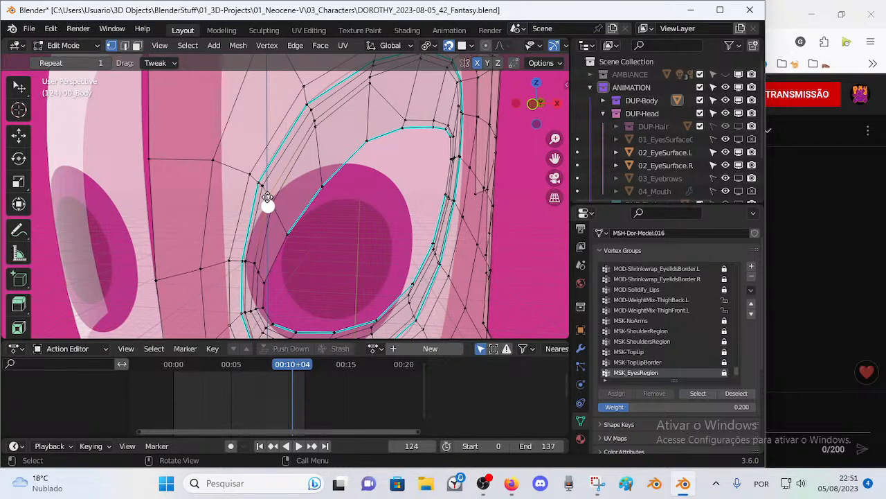
pyautogui.hotkey('shift', 'v')
pyautogui.click(264, 200)
pyautogui.click(265, 183)
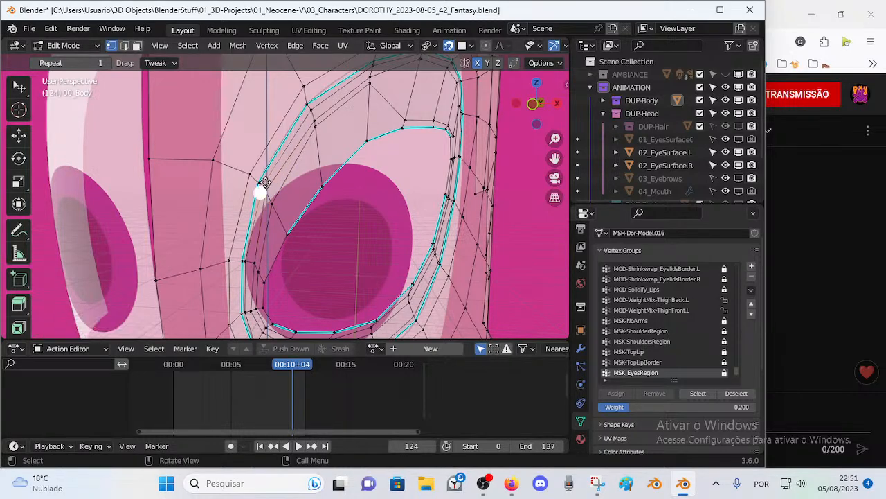
pyautogui.scroll(-3, 266, 184)
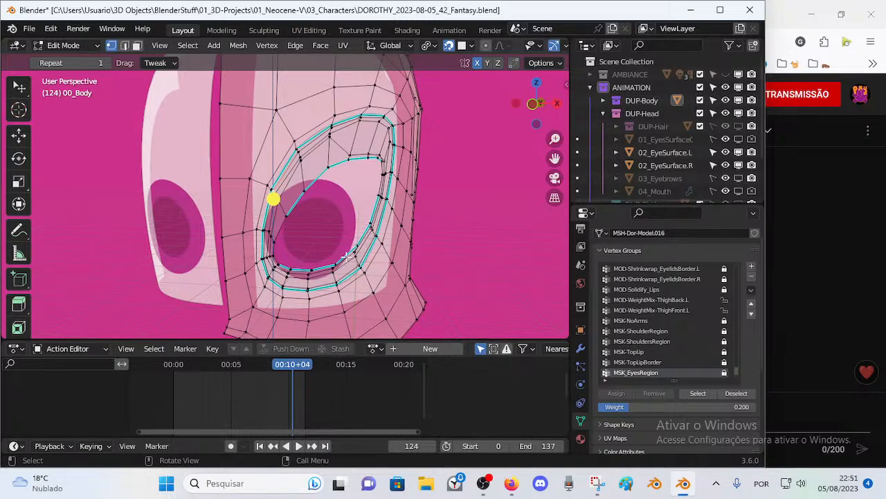
# Step: Select the face ring along the left eyelid's rim, grow the selection to inspect it, and clear it
pyautogui.press('3')
pyautogui.keyDown('ctrl'); pyautogui.click(317, 160); pyautogui.keyUp('ctrl')
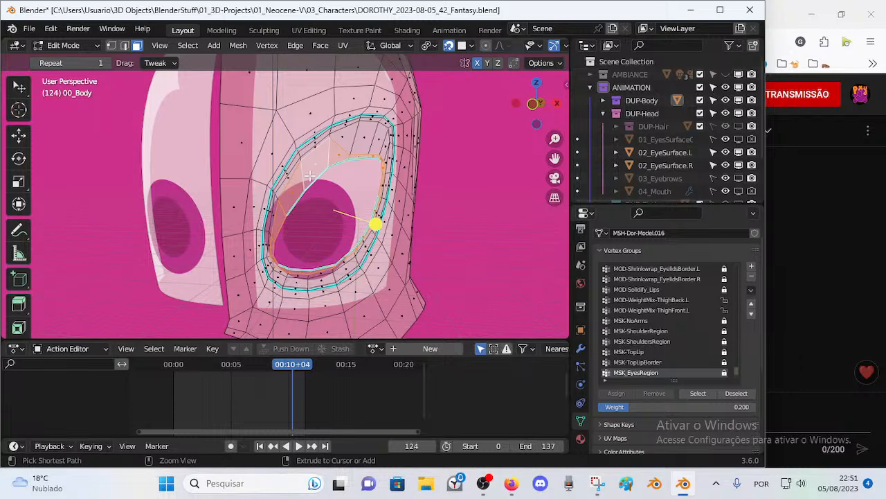
pyautogui.press('ctrl+KP_Add')
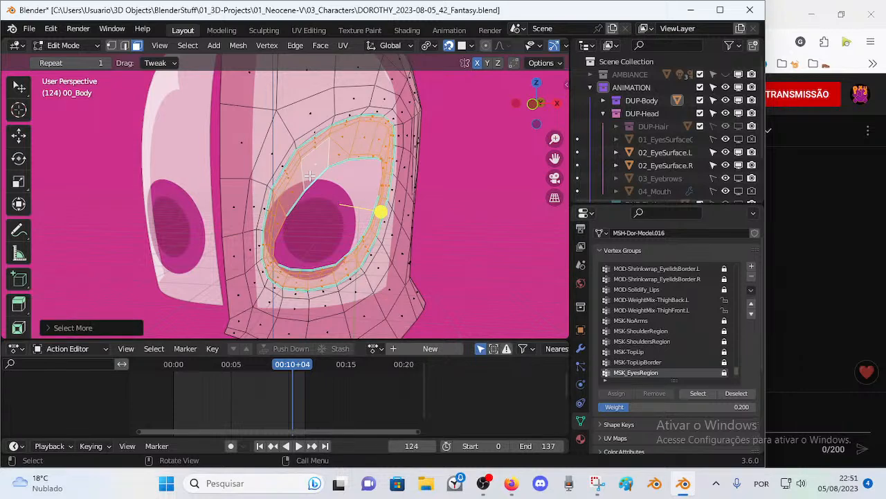
pyautogui.hotkey('alt', 'a')
# Step: Slide two vertices along the outer half of the left upper eyelid from the rim up toward the outer border
pyautogui.scroll(3, 315, 178)
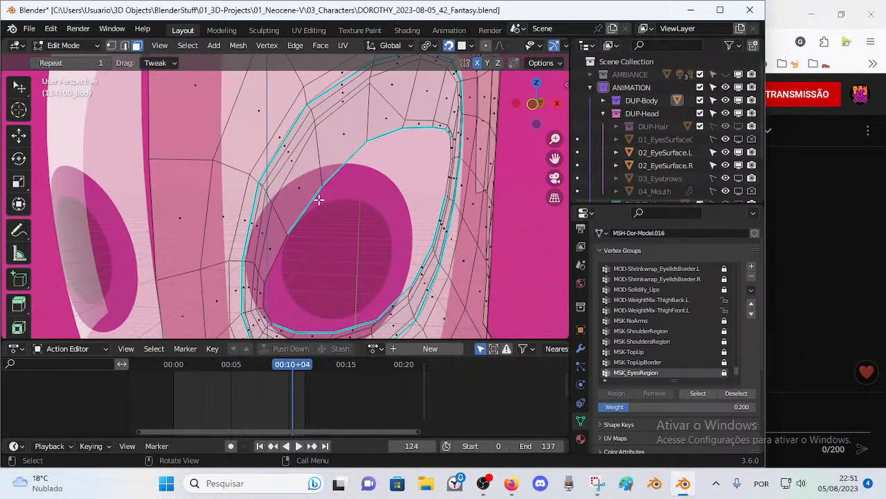
pyautogui.scroll(-6, 319, 199)
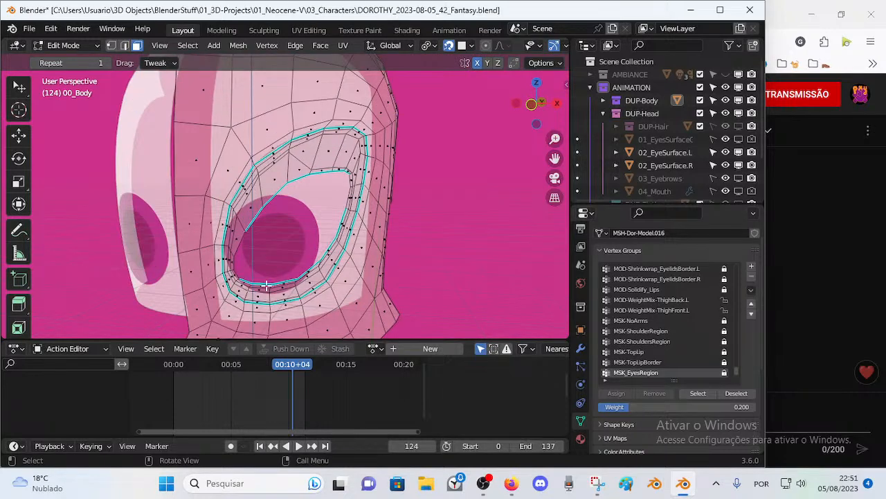
pyautogui.scroll(3, 330, 196)
pyautogui.press('1')
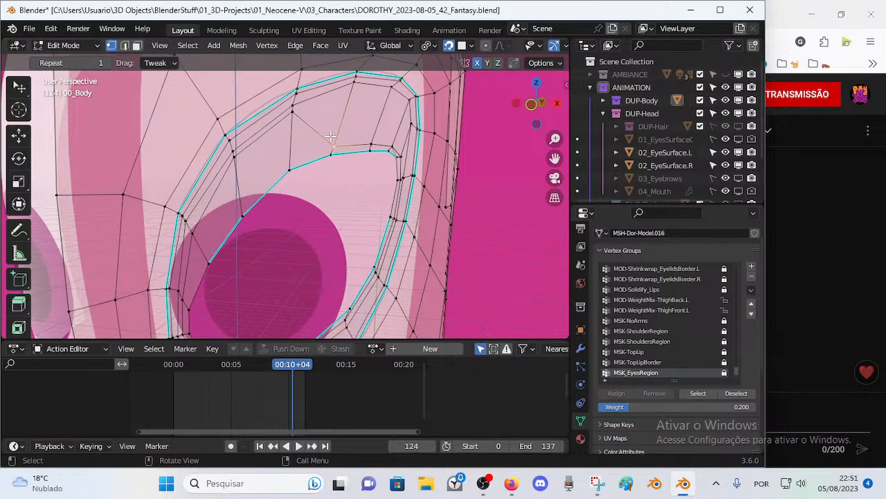
pyautogui.scroll(-3, 325, 155)
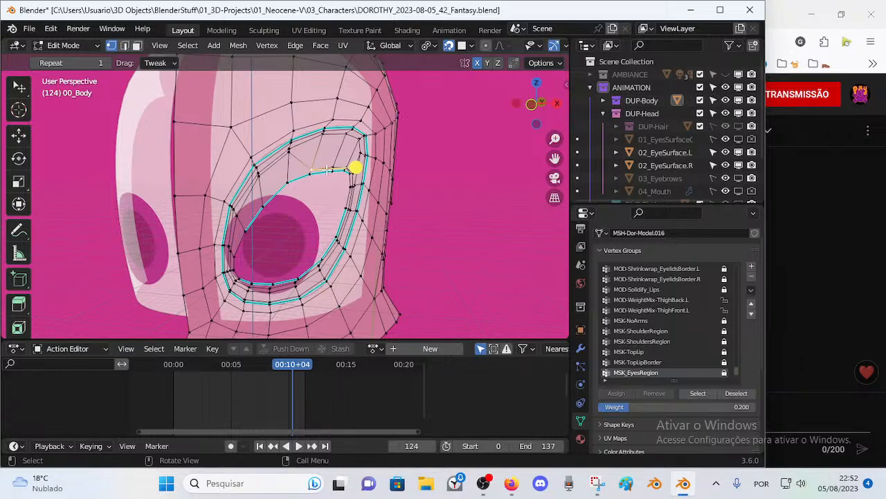
pyautogui.hotkey('shift', 'v')
pyautogui.click(345, 134)
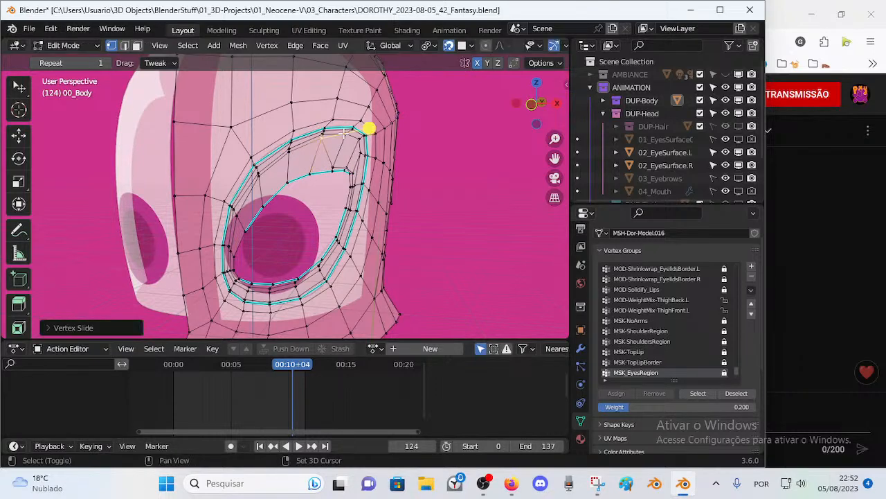
pyautogui.hotkey('shift', 'v')
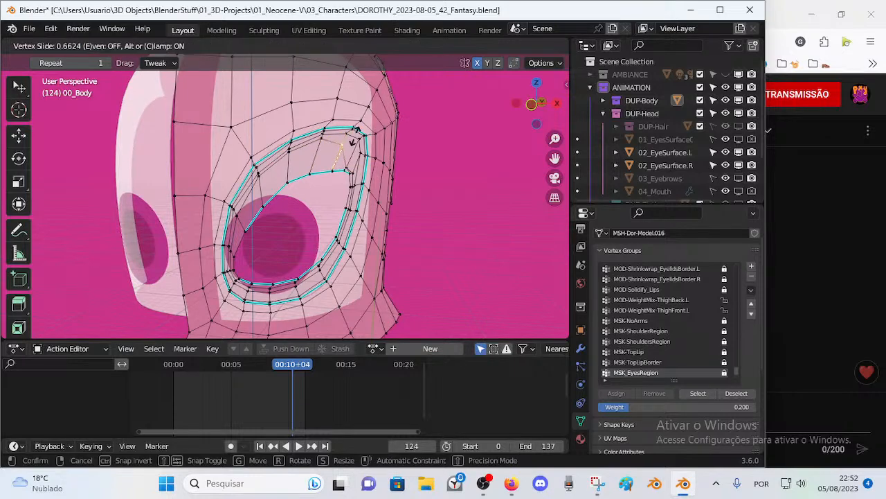
pyautogui.click(344, 137)
# Step: Slide the vertices at the upper eyelid's outer corner and one on its upper arc closer to the outer border
pyautogui.scroll(4, 361, 148)
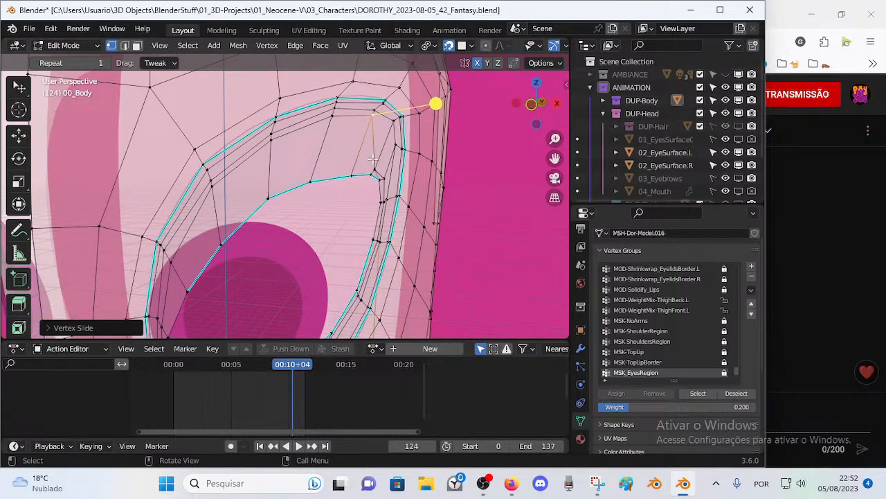
pyautogui.hotkey('shift', 'v')
pyautogui.click(387, 119)
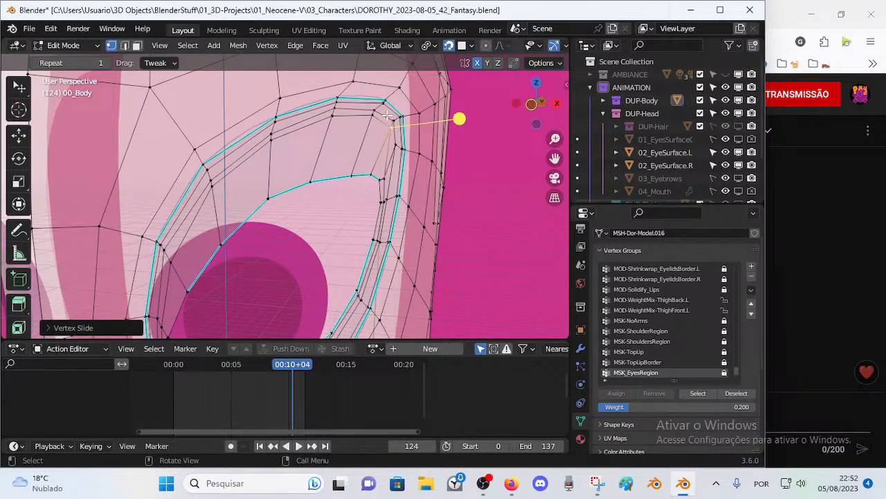
pyautogui.hotkey('shift', 'v')
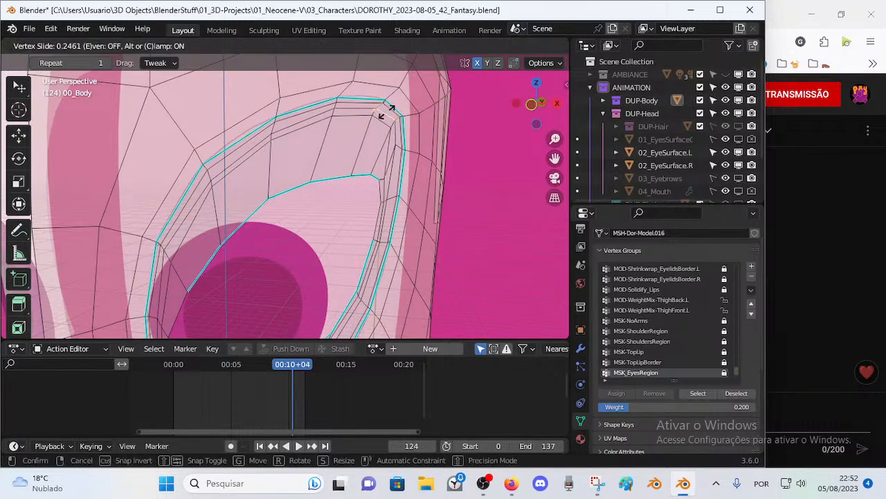
pyautogui.click(388, 111)
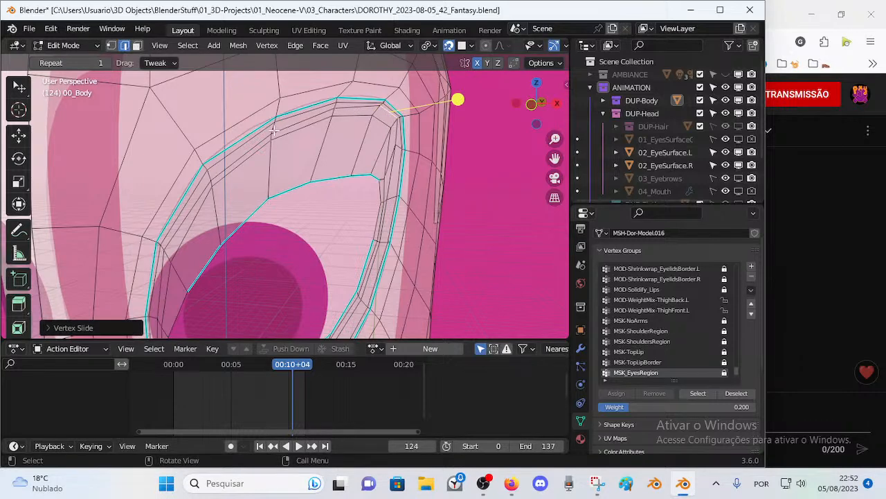
pyautogui.hotkey('shift', 'v')
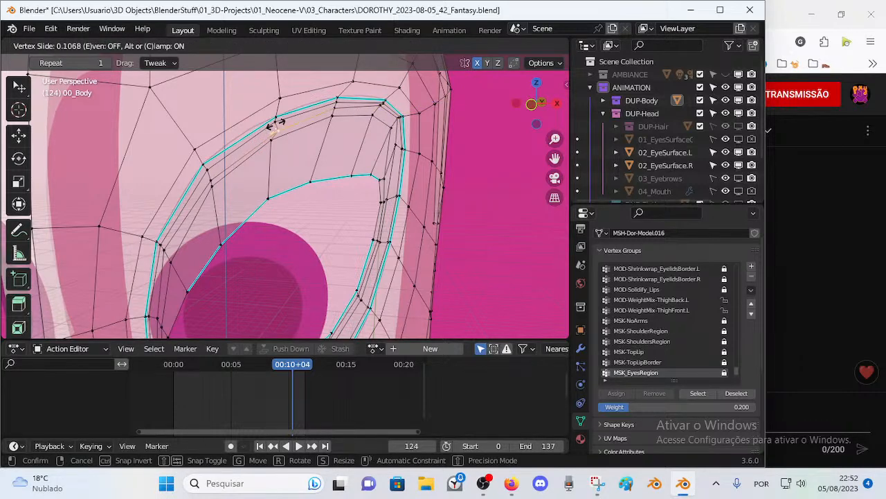
pyautogui.click(296, 113)
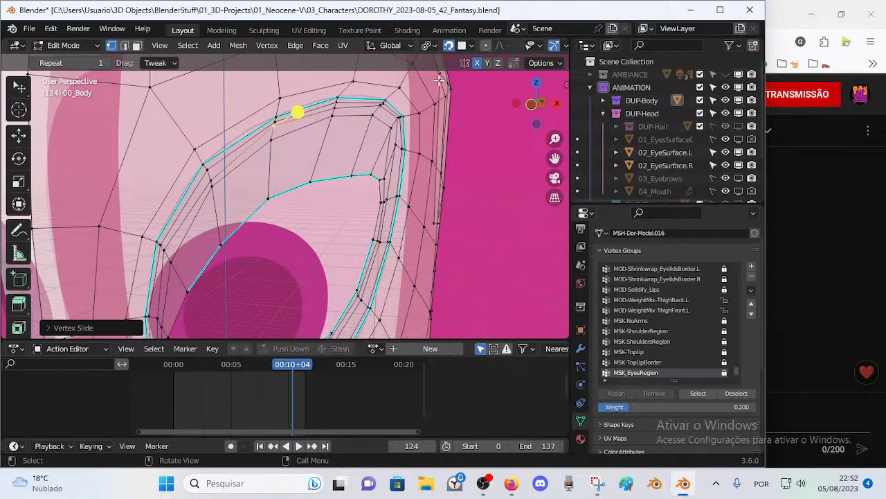
# Step: Disable Edit Mode display for both top Eyelashes Mask modifiers and the first bottom one on the body mesh
pyautogui.click(468, 45)
pyautogui.click(580, 348)
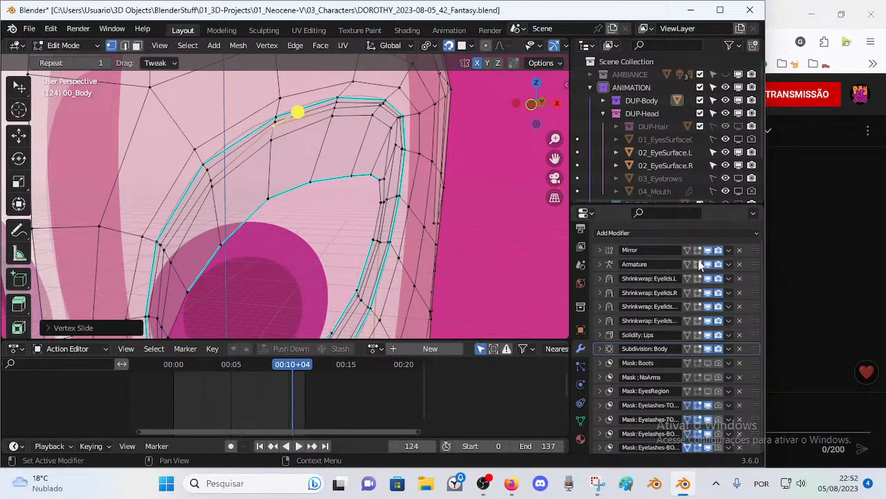
pyautogui.scroll(-1, 701, 361)
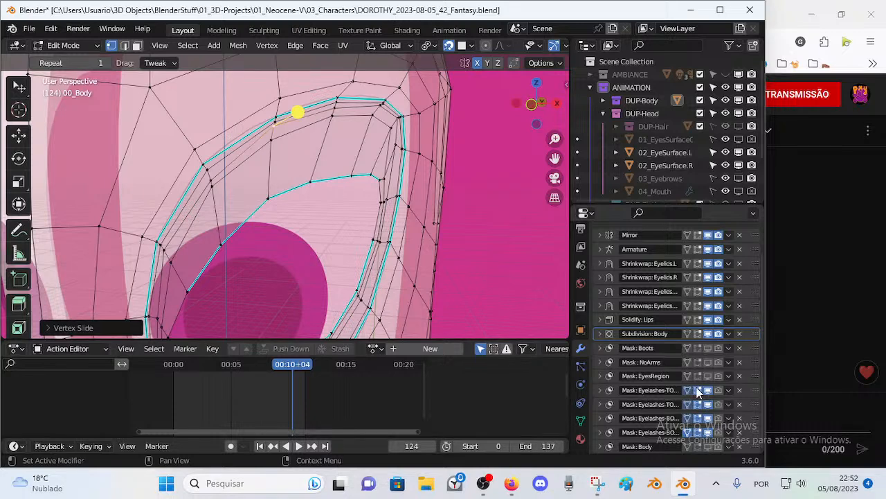
pyautogui.click(696, 418)
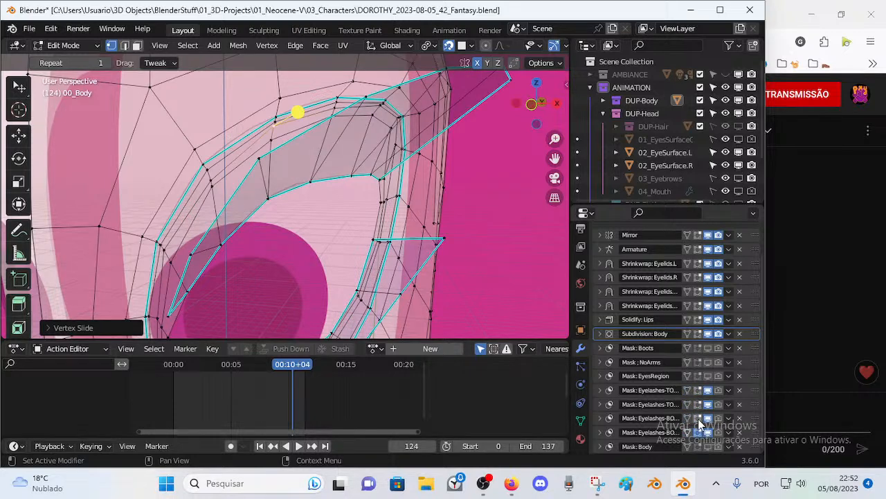
pyautogui.scroll(-6, 412, 234)
pyautogui.scroll(3, 419, 274)
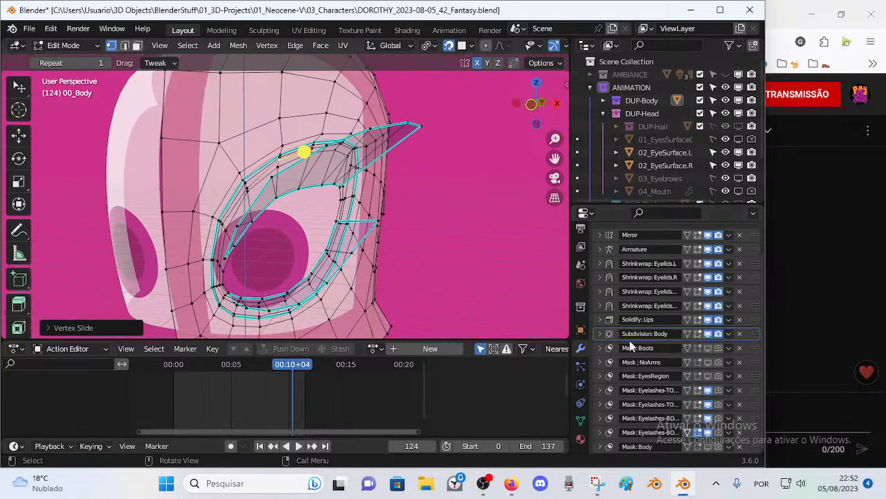
# Step: Enable Edit Mode display for the top and bottom Eyelashes Mask modifiers so the lashes are hidden while editing
pyautogui.click(698, 391)
pyautogui.click(697, 418)
pyautogui.click(696, 432)
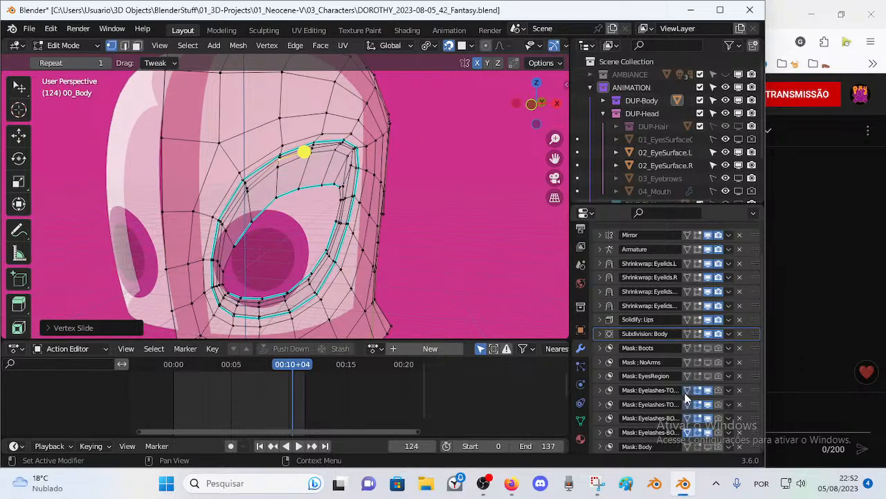
# Step: Slide a vertex on the inner half of the left upper eyelid's arc closer to the outer border
pyautogui.scroll(2, 343, 232)
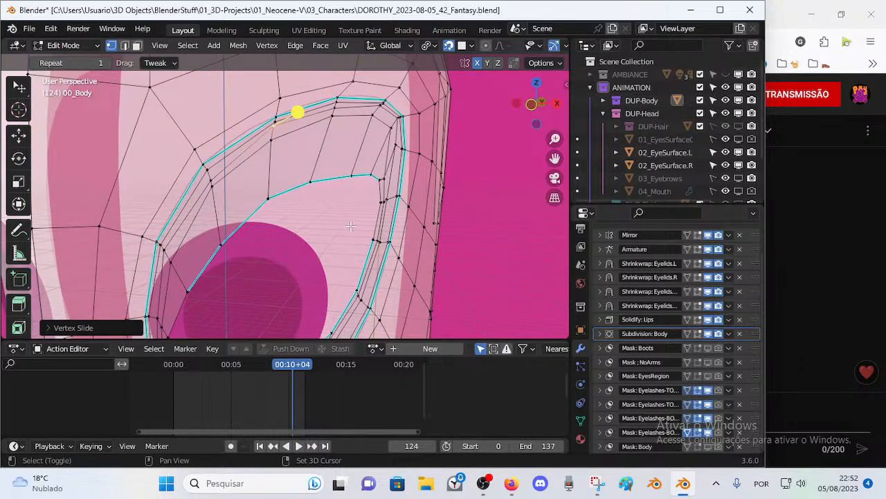
pyautogui.scroll(2, 358, 199)
pyautogui.scroll(-3, 358, 200)
pyautogui.keyDown('shift'); pyautogui.moveTo(331, 116); pyautogui.dragTo(338, 200, button='middle'); pyautogui.keyUp('shift')
pyautogui.scroll(3, 338, 200)
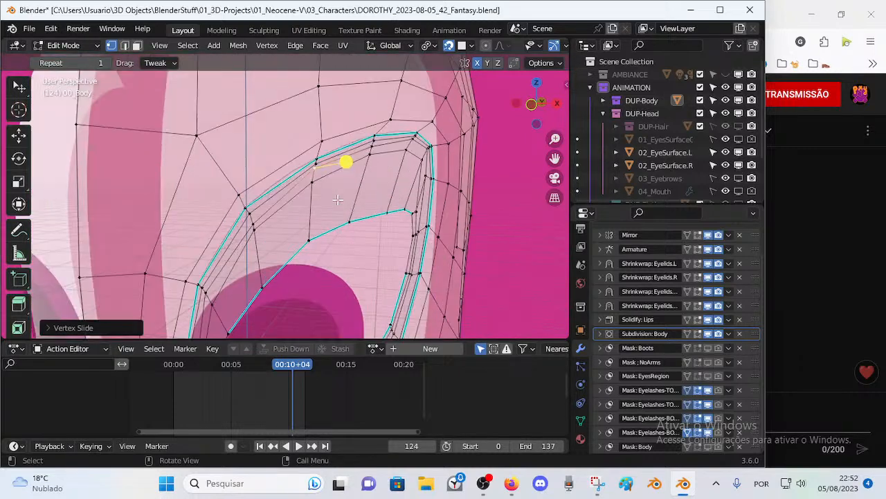
pyautogui.click(250, 217)
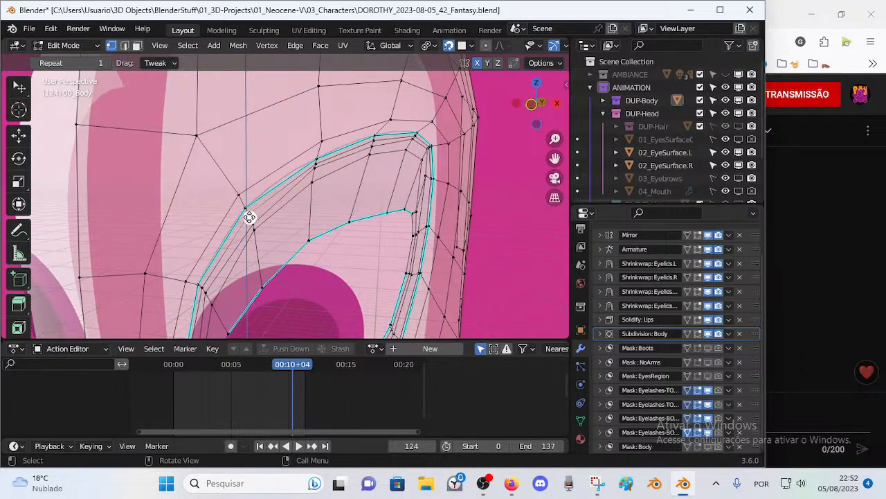
pyautogui.hotkey('shift', 'v')
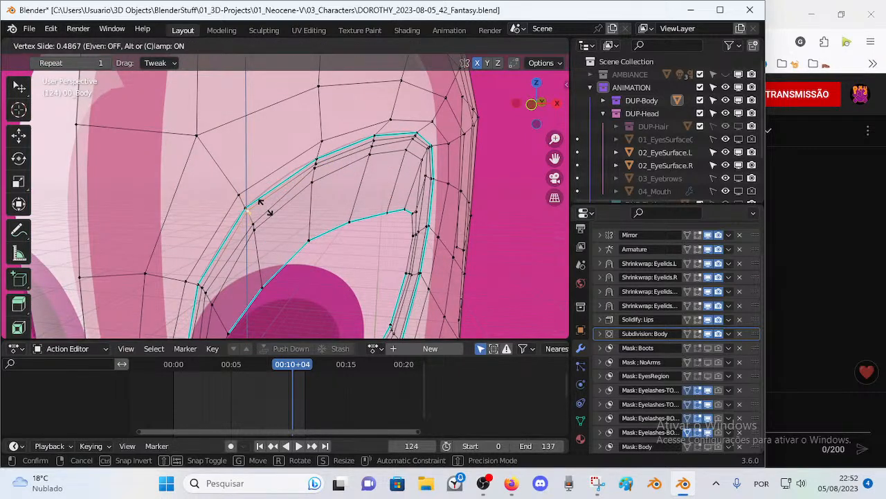
pyautogui.click(260, 202)
# Step: Slide three vertices along the middle of the left upper eyelid's arc closer to the outer border
pyautogui.scroll(2, 363, 118)
pyautogui.scroll(1, 362, 118)
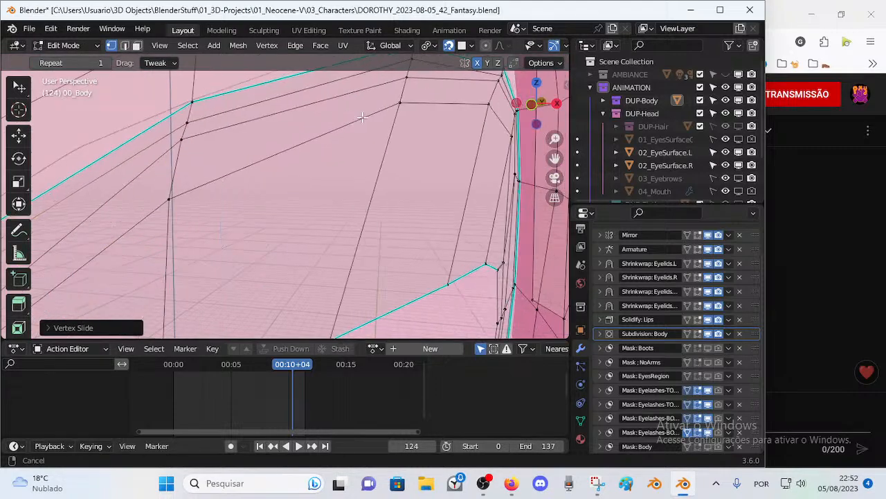
pyautogui.click(192, 101)
pyautogui.hotkey('shift', 'v')
pyautogui.click(196, 93)
pyautogui.moveTo(373, 139); pyautogui.dragTo(201, 182, button='middle')
pyautogui.hotkey('shift', 'v')
pyautogui.click(214, 224)
pyautogui.click(357, 187)
pyautogui.hotkey('shift', 'v')
pyautogui.click(416, 182)
# Step: Slide three vertices around the outer corner of the left eyelid closer to the border edge
pyautogui.moveTo(422, 218); pyautogui.dragTo(367, 186, button='middle')
pyautogui.click(343, 132)
pyautogui.hotkey('shift', 'v')
pyautogui.click(408, 125)
pyautogui.click(293, 95)
pyautogui.hotkey('shift', 'v')
pyautogui.click(286, 103)
pyautogui.click(349, 200)
pyautogui.hotkey('shift', 'v')
pyautogui.click(352, 201)
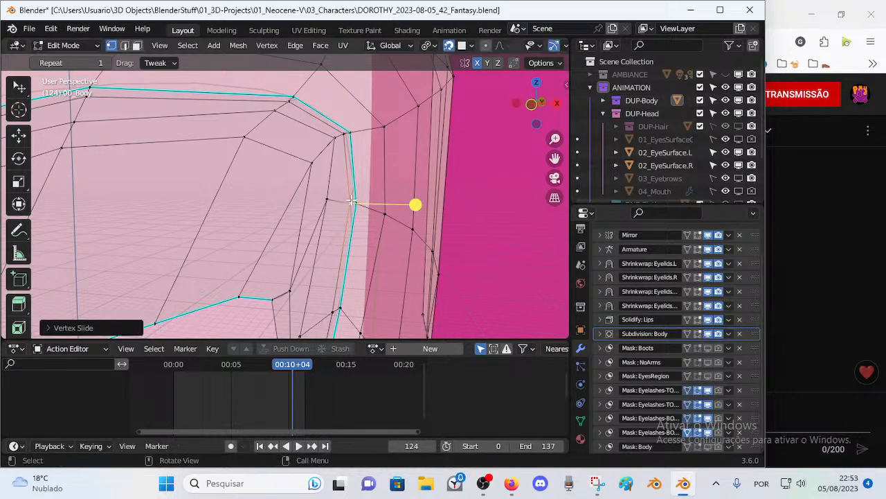
# Step: Slide one more vertex on the eyelid's outer side, just below the corner, closer to the border
pyautogui.moveTo(352, 262); pyautogui.dragTo(349, 217, button='middle')
pyautogui.keyDown('shift'); pyautogui.moveTo(364, 138); pyautogui.dragTo(340, 229, button='middle'); pyautogui.keyUp('shift')
pyautogui.click(280, 156)
pyautogui.hotkey('shift', 'v')
pyautogui.click(277, 151)
pyautogui.scroll(-5, 278, 154)
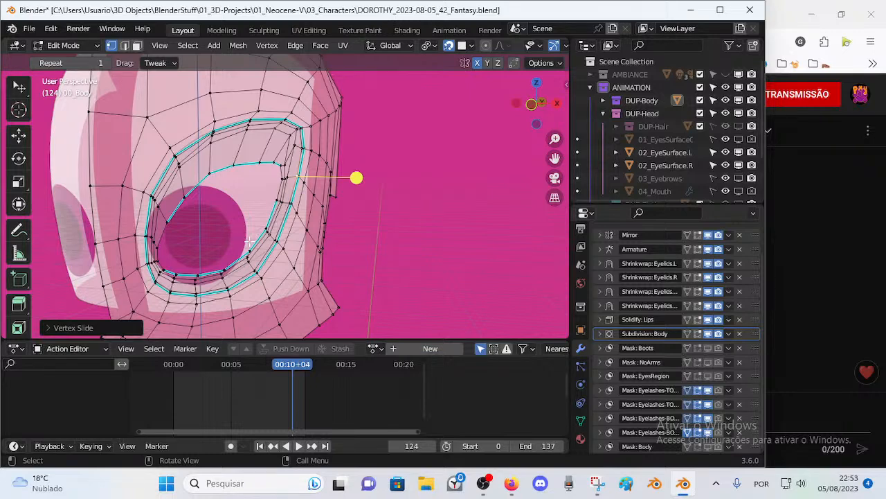
# Step: Slide the second-loop vertex on the inner half of the upper eyelid up toward the border
pyautogui.scroll(5, 249, 239)
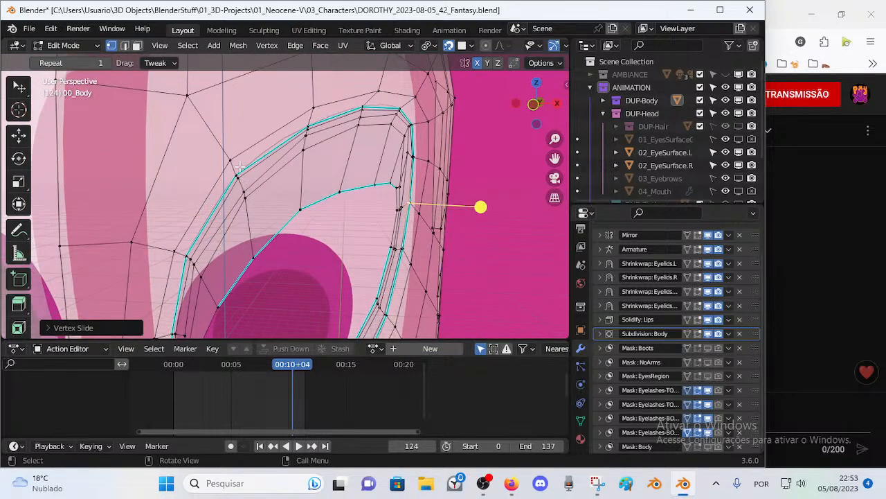
pyautogui.click(244, 190)
pyautogui.press('g')
pyautogui.press('g')
pyautogui.click(242, 173)
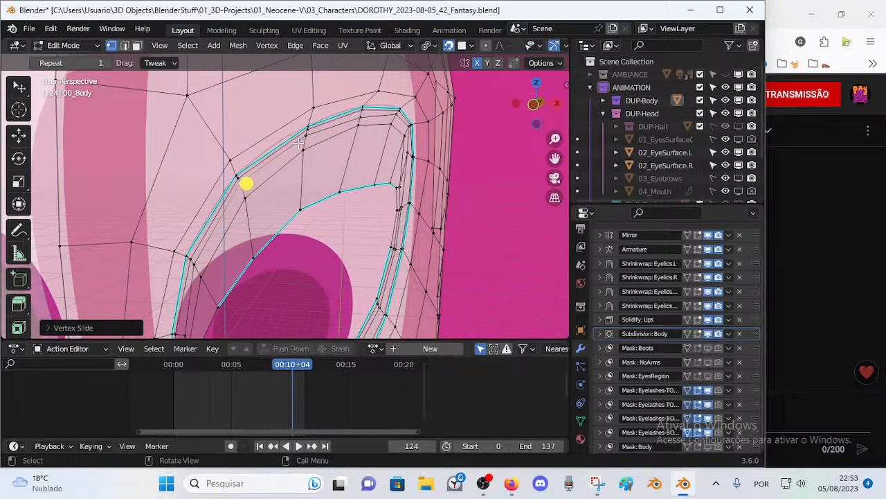
# Step: Slide the two stacked loop vertices at the middle of the upper eyelid's arc up against the border
pyautogui.scroll(4, 311, 138)
pyautogui.scroll(-4, 291, 153)
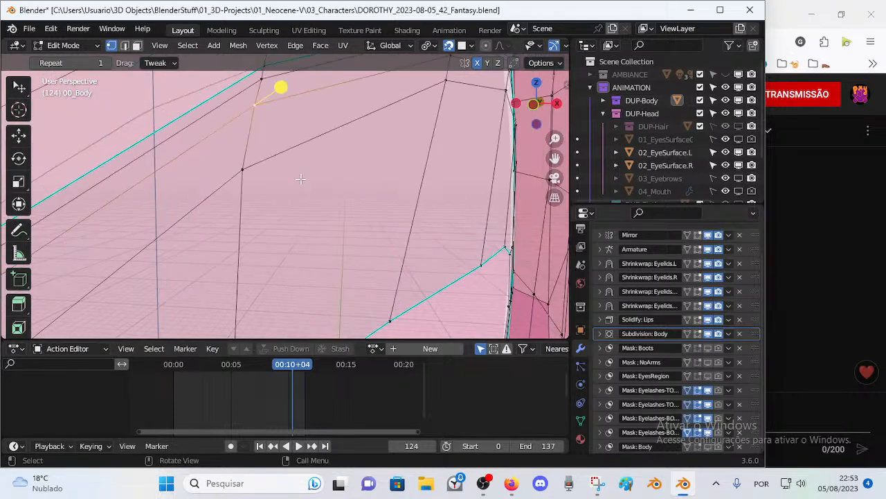
pyautogui.scroll(4, 292, 180)
pyautogui.press('g')
pyautogui.press('g')
pyautogui.click(258, 83)
pyautogui.press('g')
pyautogui.press('g')
pyautogui.click(265, 68)
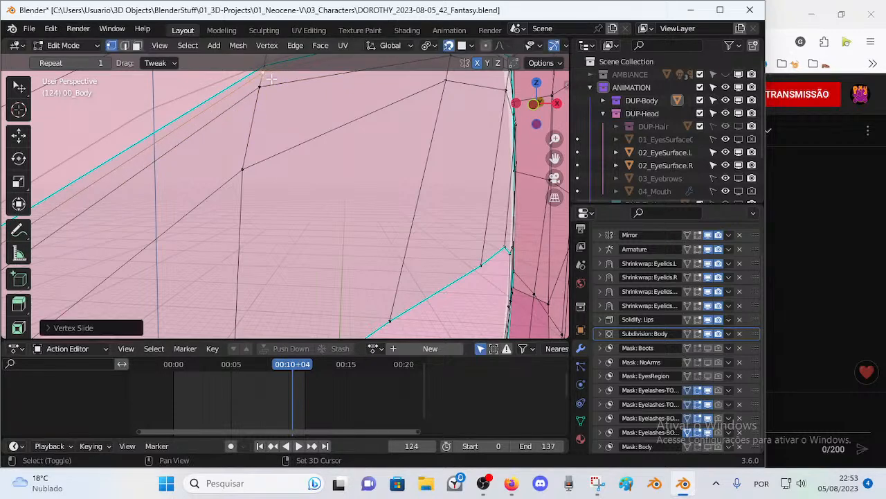
# Step: Slide the loop vertices at the middle and outer part of the upper eyelid's arc toward the border
pyautogui.keyDown('shift'); pyautogui.moveTo(266, 68); pyautogui.dragTo(217, 220, button='middle'); pyautogui.keyUp('shift')
pyautogui.click(217, 233)
pyautogui.press('g')
pyautogui.press('g')
pyautogui.click(217, 233)
pyautogui.click(483, 131)
pyautogui.press('g')
pyautogui.press('g')
pyautogui.click(415, 166)
# Step: Move the selected loop vertex on the outer part of the upper arc slightly closer to the border
pyautogui.scroll(-6, 416, 166)
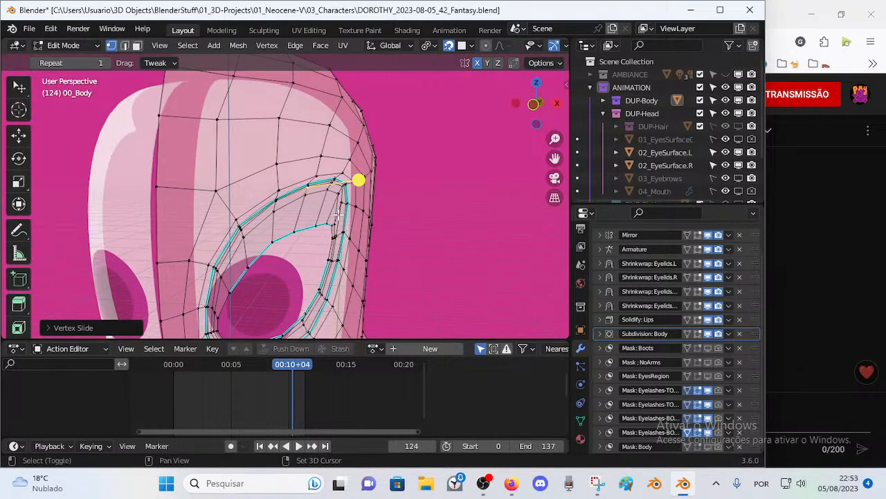
pyautogui.scroll(7, 358, 168)
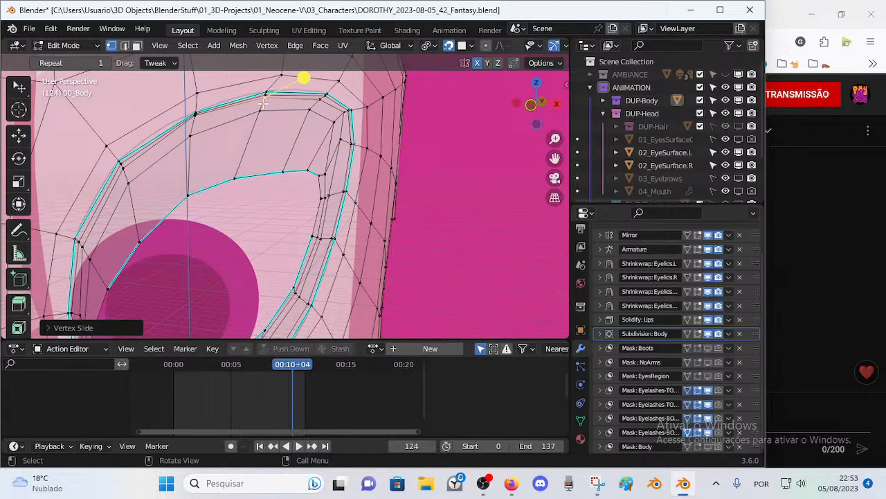
pyautogui.scroll(-2, 323, 105)
pyautogui.scroll(-4, 238, 199)
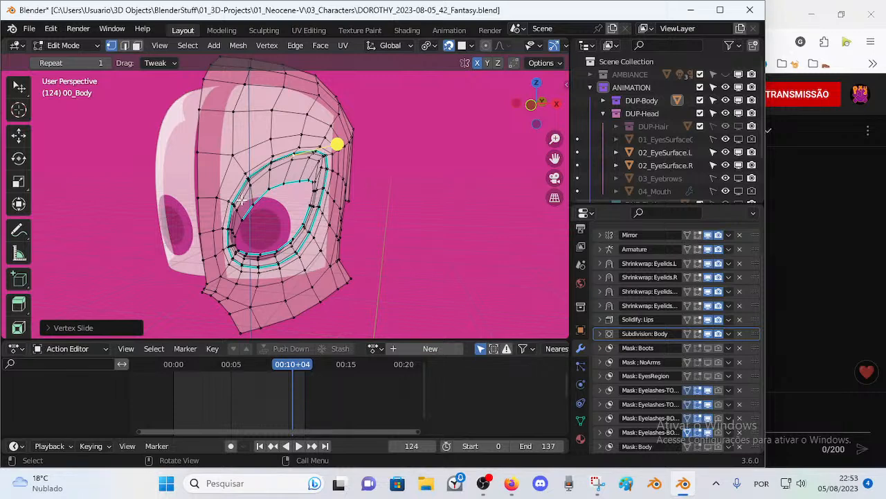
pyautogui.scroll(2, 340, 151)
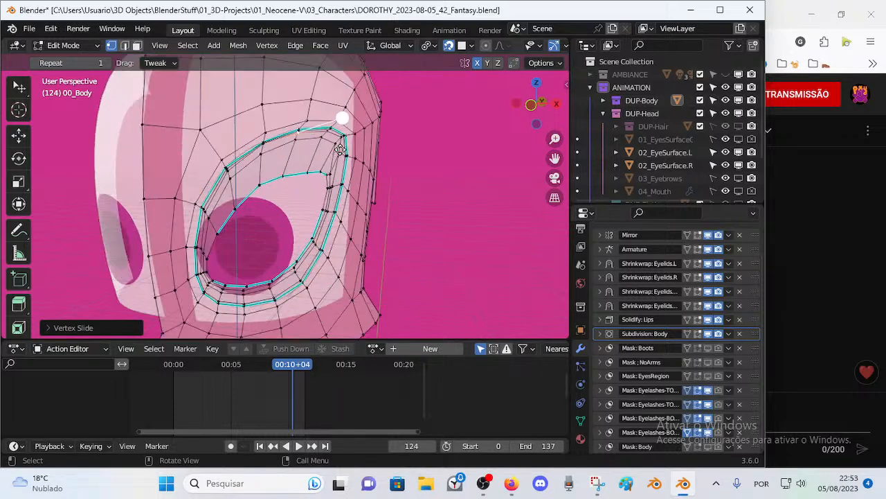
pyautogui.keyDown('shift'); pyautogui.moveTo(341, 131); pyautogui.dragTo(320, 172, button='middle'); pyautogui.keyUp('shift')
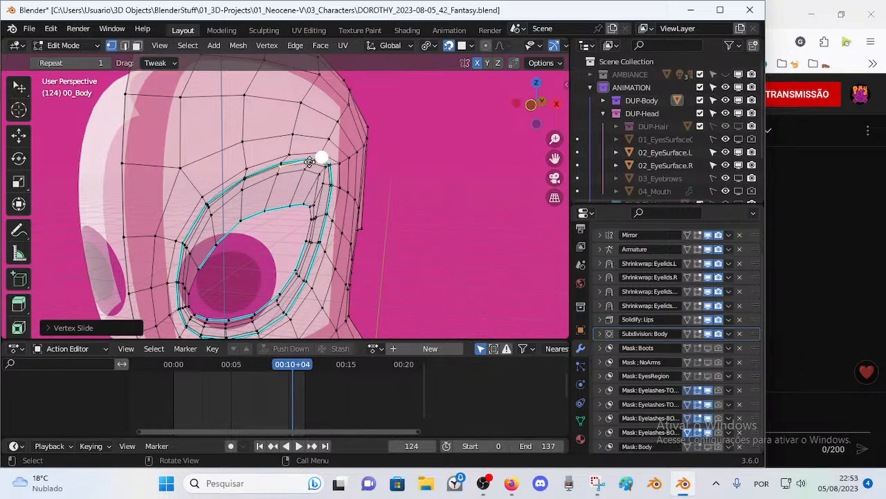
pyautogui.scroll(3, 310, 162)
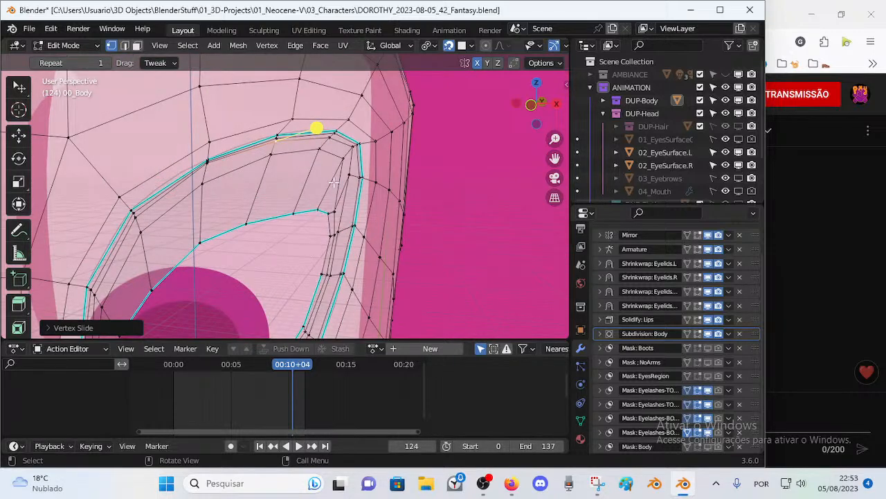
pyautogui.scroll(3, 339, 187)
pyautogui.keyDown('shift'); pyautogui.moveTo(320, 157); pyautogui.dragTo(271, 209, button='middle'); pyautogui.keyUp('shift')
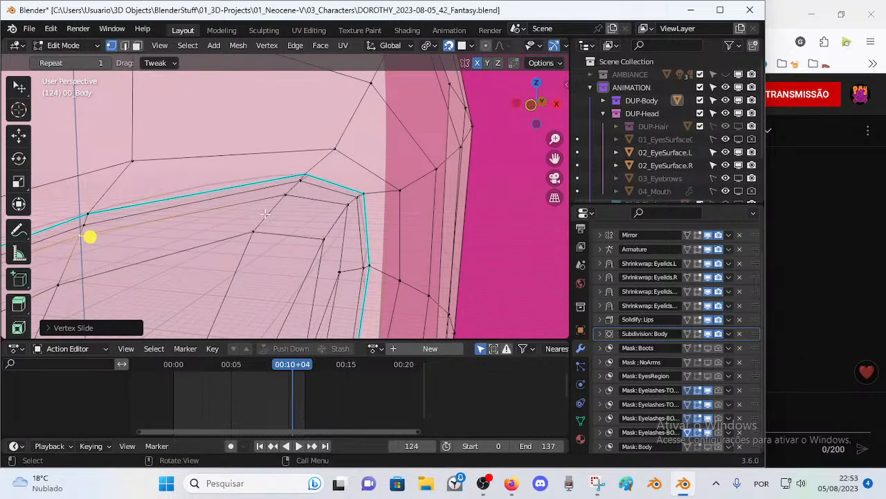
pyautogui.press('g')
pyautogui.click(88, 216)
pyautogui.press('g')
pyautogui.click(89, 233)
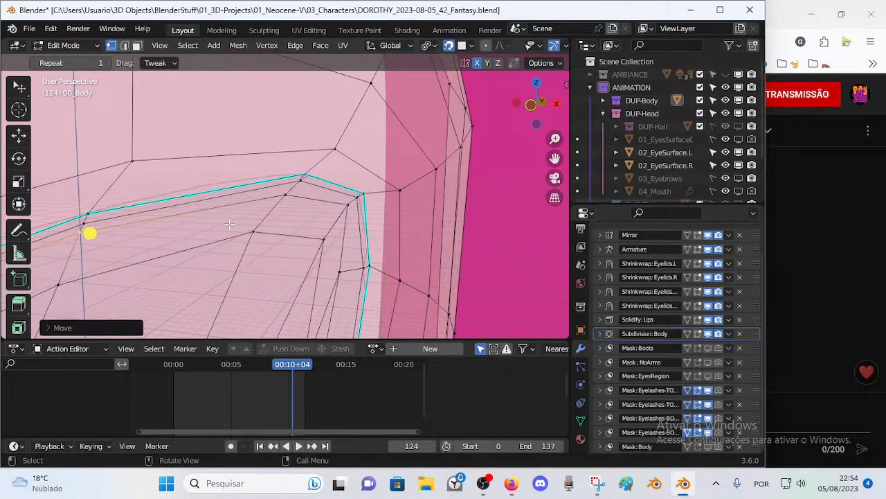
# Step: Move the two third-loop vertices at the upper eyelid's outer corner closer to the border
pyautogui.click(289, 190)
pyautogui.press('g')
pyautogui.click(333, 149)
pyautogui.click(347, 204)
pyautogui.press('g')
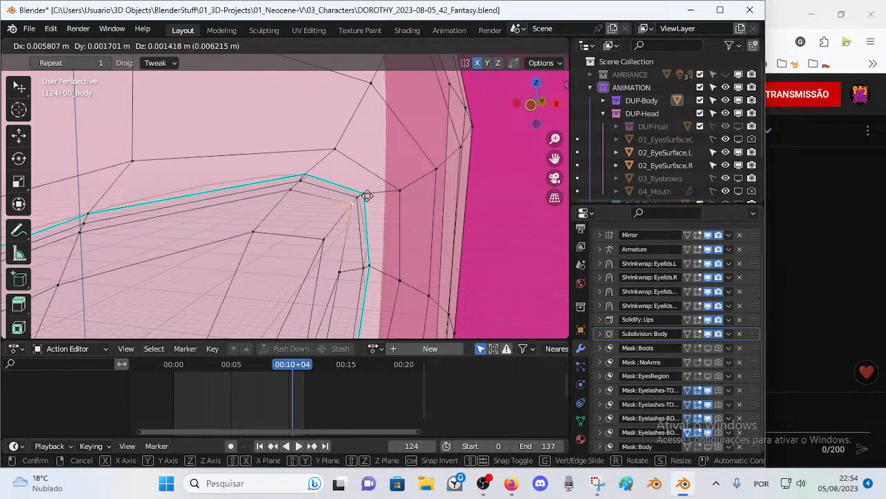
pyautogui.click(374, 176)
# Step: Slide the two innermost-loop vertices below the upper outer corner up next to the tightened loops
pyautogui.click(322, 243)
pyautogui.click(253, 235)
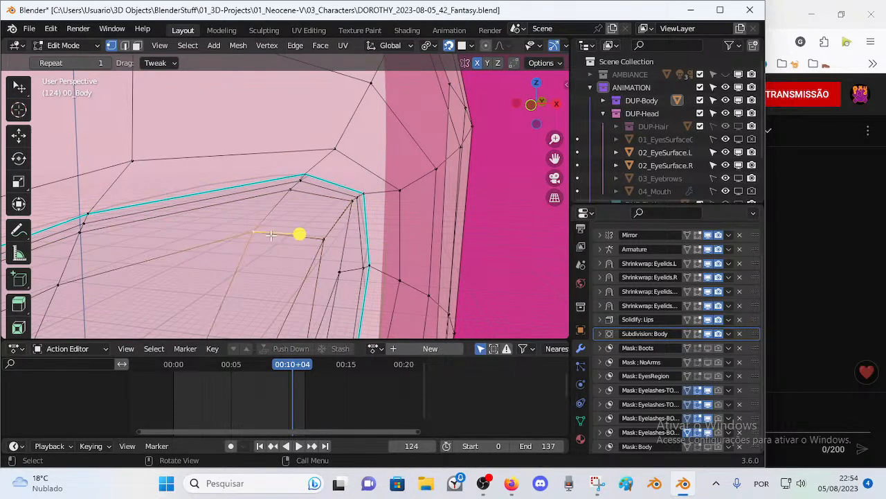
pyautogui.scroll(-4, 247, 240)
pyautogui.hotkey('shift', 'v')
pyautogui.click(284, 191)
pyautogui.hotkey('shift', 'v')
pyautogui.click(314, 201)
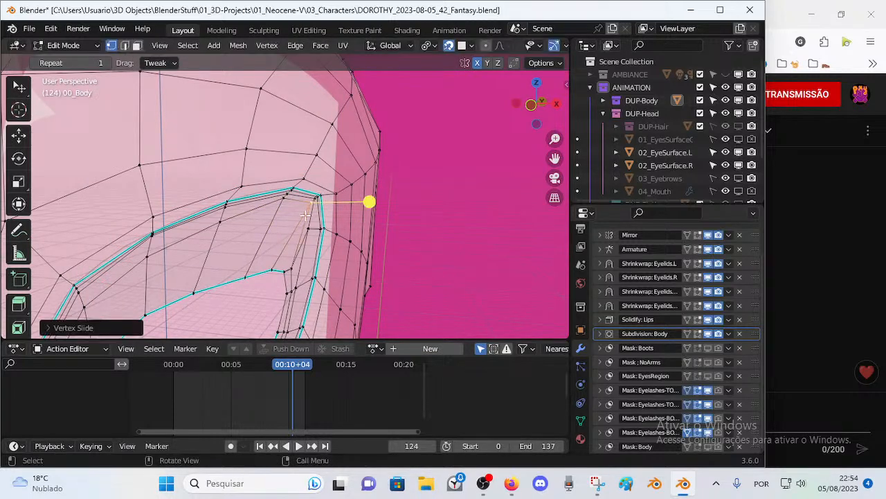
# Step: Reveal the hidden body geometry and inspect the mesh around the left eye
pyautogui.scroll(-8, 313, 201)
pyautogui.hotkey('alt', 'h')
pyautogui.moveTo(289, 240); pyautogui.dragTo(237, 223, button='middle')
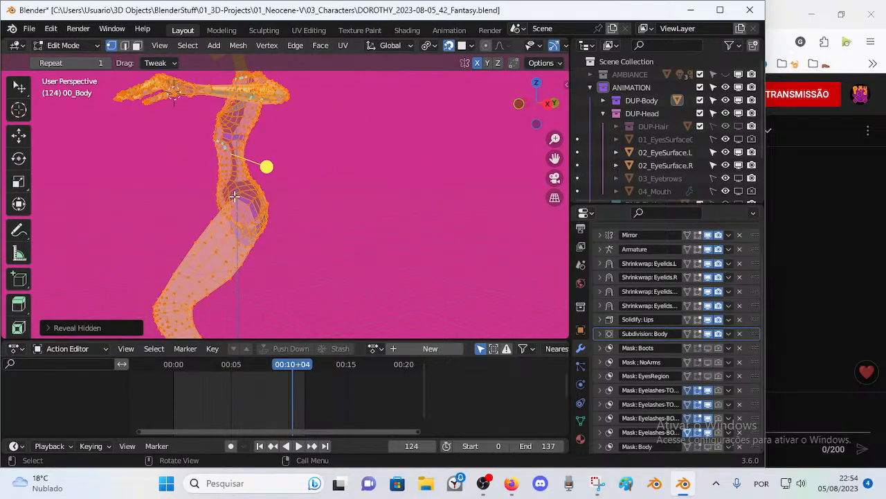
pyautogui.moveTo(185, 152); pyautogui.dragTo(161, 182, button='middle')
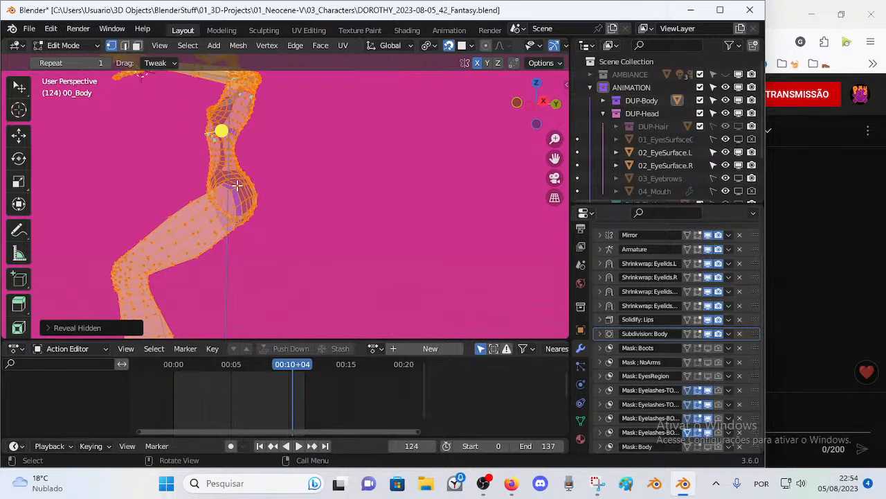
pyautogui.moveTo(245, 224); pyautogui.dragTo(302, 249, button='middle')
pyautogui.scroll(3, 302, 249)
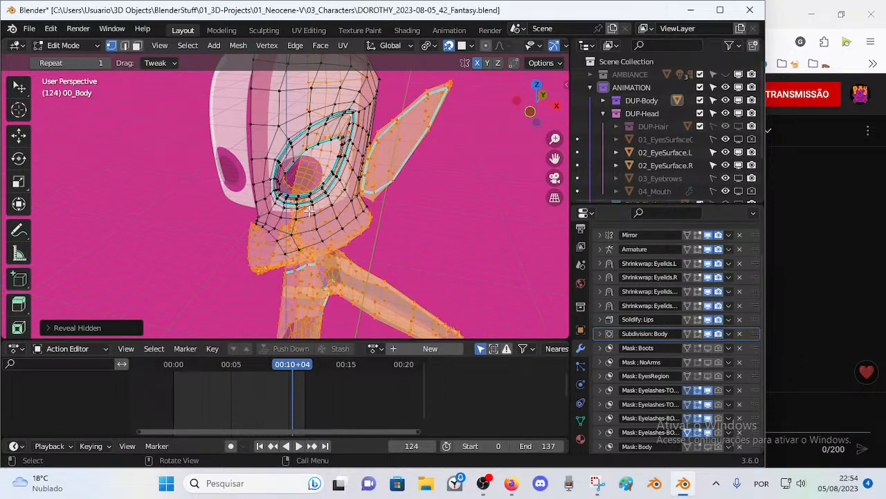
pyautogui.moveTo(315, 207); pyautogui.dragTo(379, 176, button='middle')
pyautogui.scroll(3, 326, 251)
# Step: Slide the innermost-loop vertices along the middle and outer part of the upper eyelid's arc up toward the border
pyautogui.scroll(-4, 326, 251)
pyautogui.scroll(8, 329, 238)
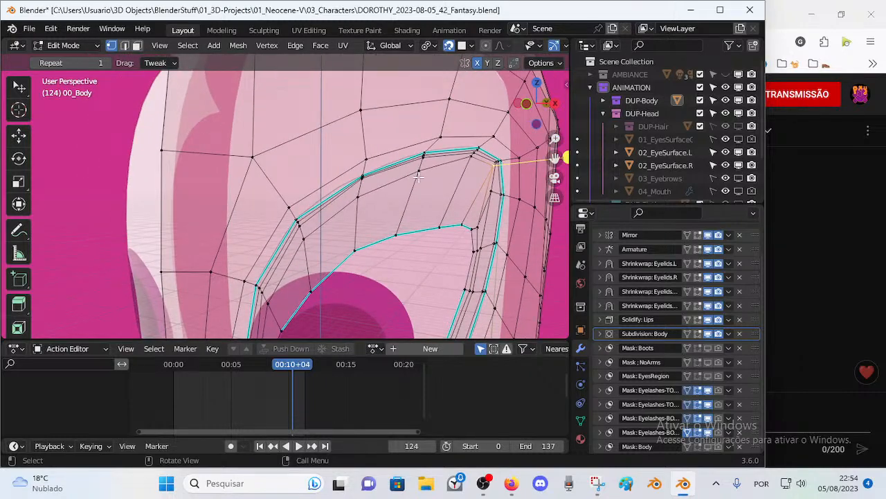
pyautogui.hotkey('shift', 'v')
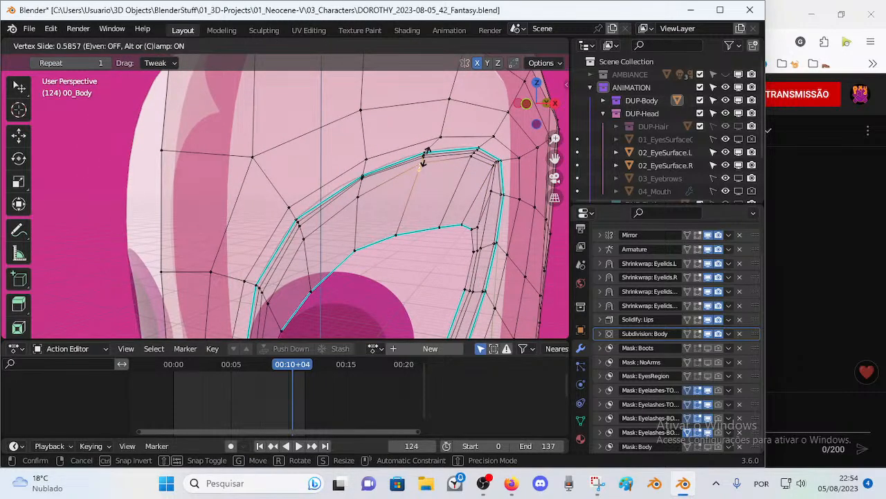
pyautogui.click(475, 151)
pyautogui.hotkey('shift', 'v')
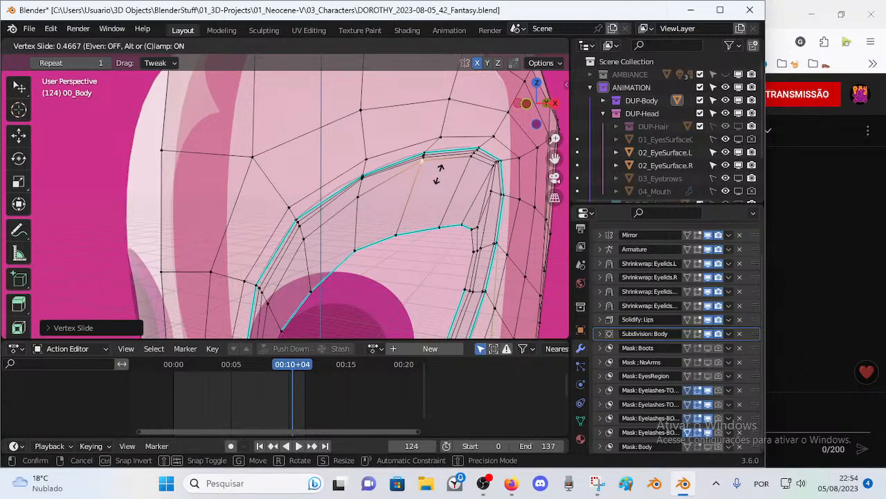
pyautogui.click(441, 169)
pyautogui.click(365, 195)
pyautogui.hotkey('shift', 'v')
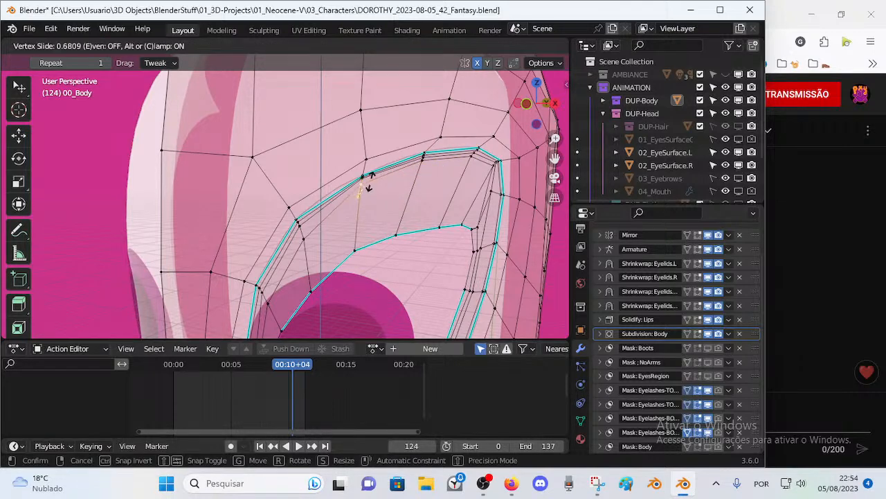
pyautogui.click(370, 180)
# Step: Switch to the YouTube Studio live stream page to check it and return to Blender
pyautogui.click(817, 198)
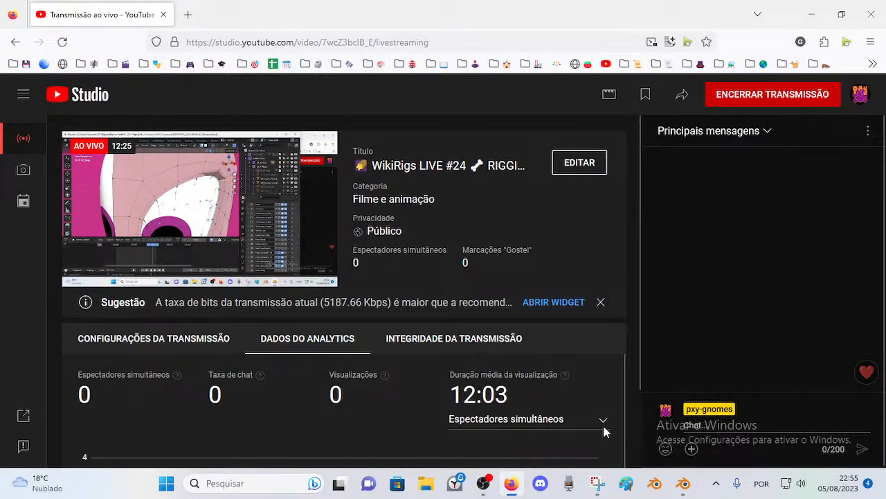
pyautogui.click(683, 484)
# Step: Slide the innermost-loop vertex on the inner half of the upper eyelid's arc up toward the border
pyautogui.moveTo(212, 214); pyautogui.dragTo(222, 209, button='middle')
pyautogui.moveTo(301, 237); pyautogui.dragTo(315, 236, button='middle')
pyautogui.scroll(-5, 326, 236)
pyautogui.scroll(4, 322, 225)
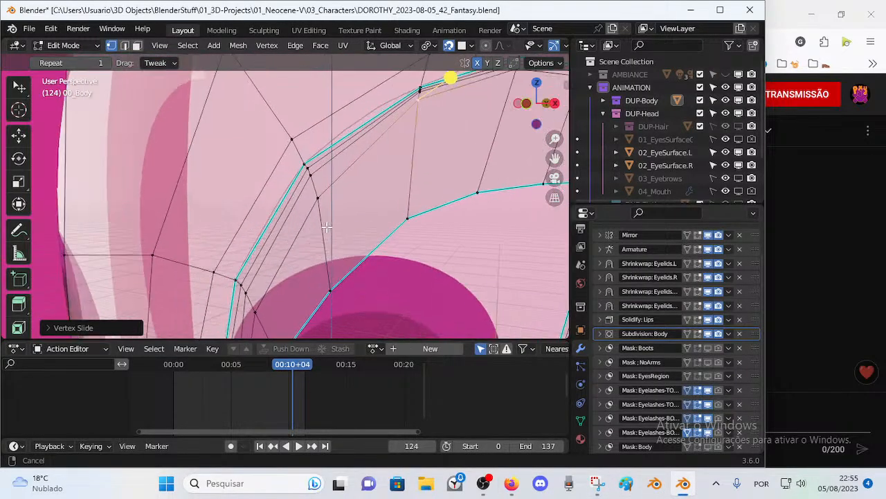
pyautogui.click(315, 197)
pyautogui.hotkey('shift', 'v')
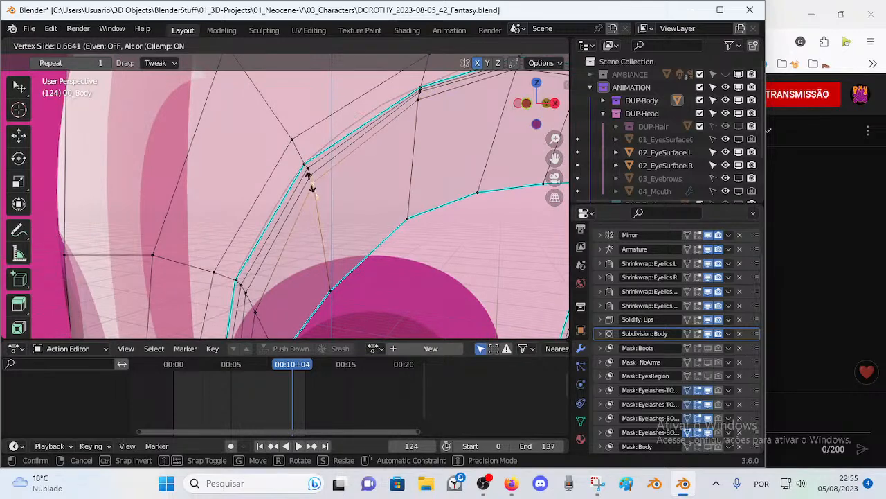
pyautogui.click(307, 179)
# Step: Slide the innermost-loop vertices in two rows along the middle of the upper eyelid's arc up toward the border
pyautogui.moveTo(351, 178); pyautogui.dragTo(239, 239, button='middle')
pyautogui.click(365, 143)
pyautogui.hotkey('shift', 'v')
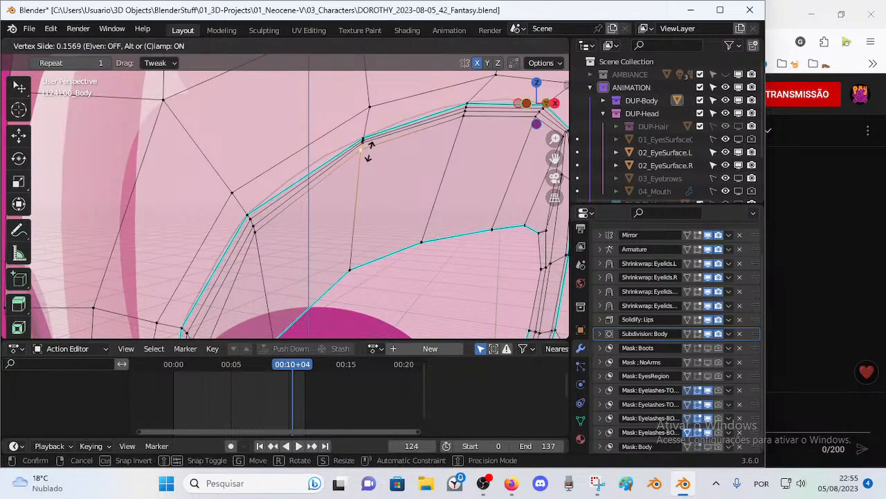
pyautogui.click(378, 140)
pyautogui.click(466, 108)
pyautogui.hotkey('shift', 'v')
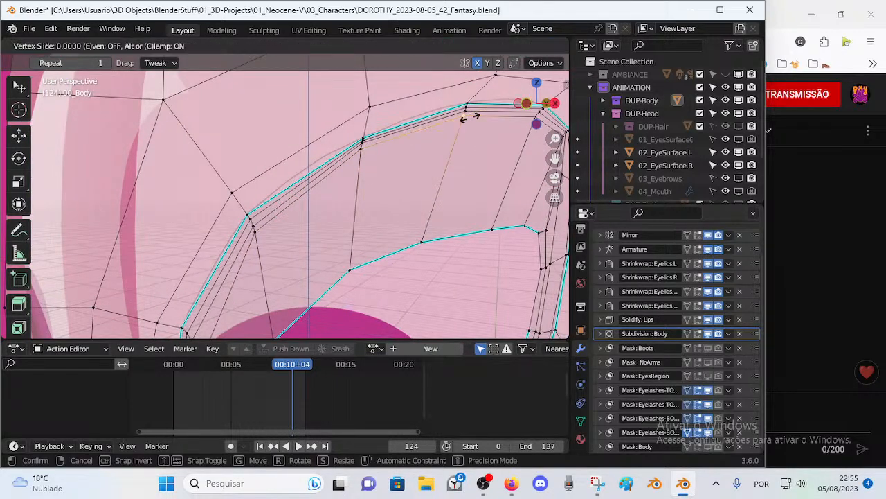
pyautogui.click(465, 116)
# Step: Slide the loop vertices at the outer end of the upper eyelid's arc, around its bend, close to the border
pyautogui.moveTo(465, 116); pyautogui.dragTo(418, 147, button='middle')
pyautogui.click(308, 164)
pyautogui.click(317, 158)
pyautogui.hotkey('shift', 'v')
pyautogui.click(313, 161)
pyautogui.click(309, 165)
pyautogui.hotkey('shift', 'v')
pyautogui.click(312, 162)
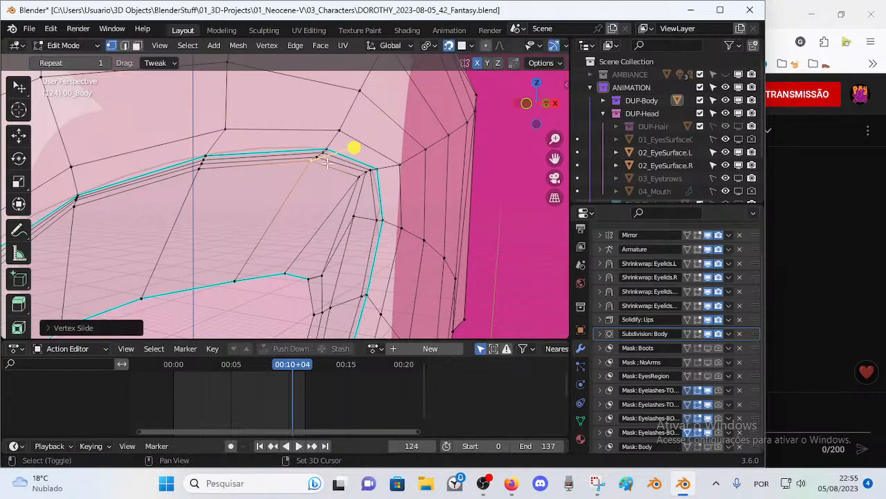
pyautogui.click(359, 175)
pyautogui.hotkey('shift', 'v')
pyautogui.click(361, 176)
# Step: Slide the two inner-loop vertices of the row just below the outer bend toward the border, beside each other
pyautogui.click(354, 218)
pyautogui.hotkey('shift', 'v')
pyautogui.click(379, 221)
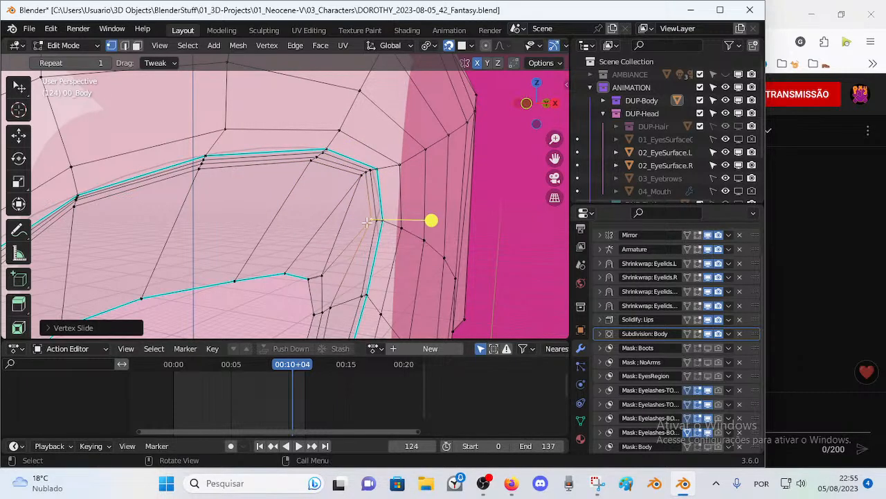
pyautogui.hotkey('shift', 'v')
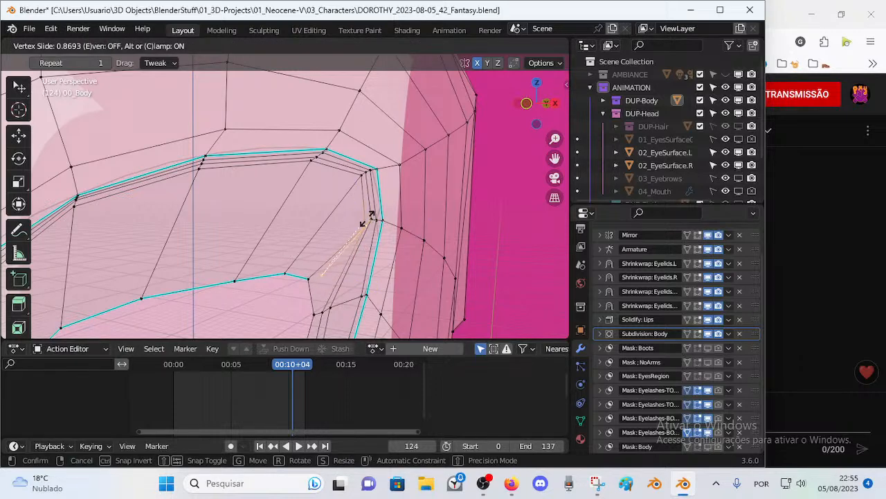
pyautogui.click(369, 219)
pyautogui.press('g')
pyautogui.click(367, 196)
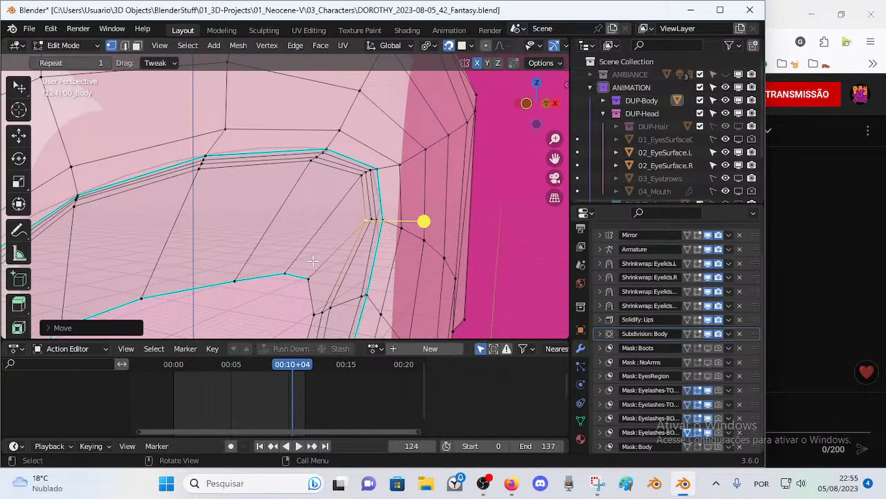
# Step: Slide the eye-opening edge vertex of the row below the outer bend toward the border, next to its loop vertices
pyautogui.click(290, 273)
pyautogui.hotkey('shift', 'v')
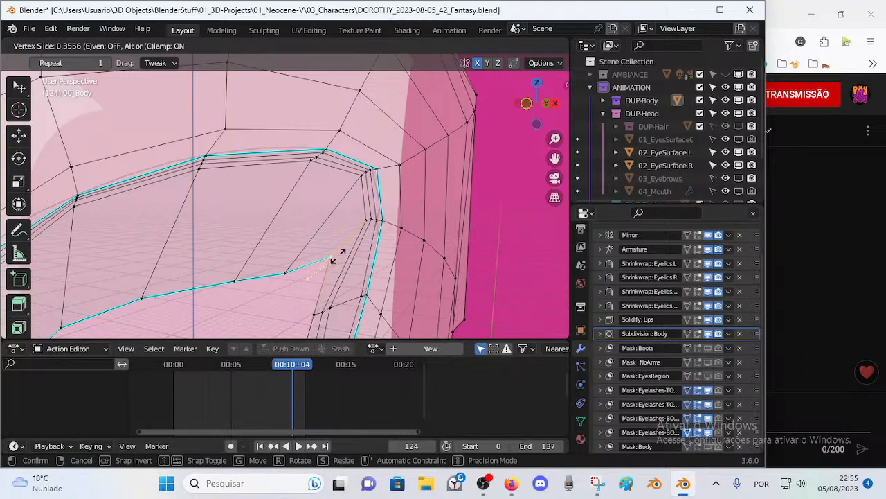
pyautogui.click(340, 253)
pyautogui.press('g')
pyautogui.click(405, 197)
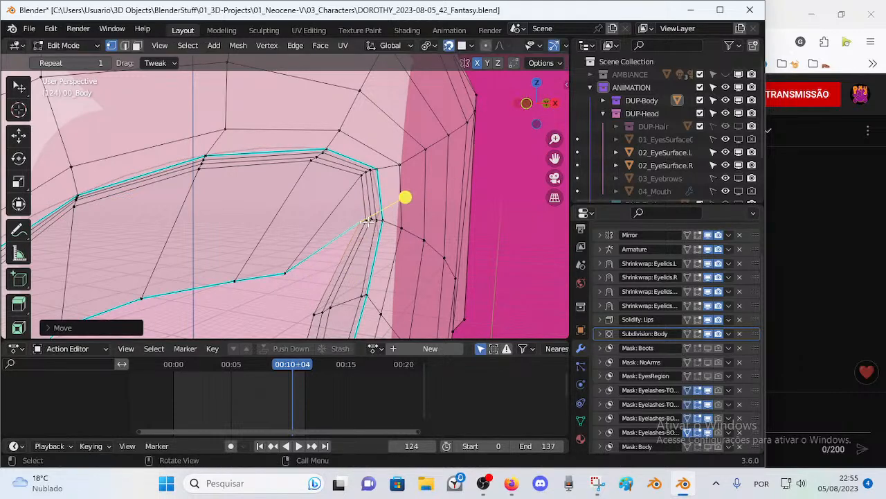
# Step: Slide the two inner-loop vertices of the next row down the eye's outer side close to the border
pyautogui.keyDown('shift'); pyautogui.moveTo(338, 313); pyautogui.dragTo(348, 244, button='middle'); pyautogui.keyUp('shift')
pyautogui.click(334, 248)
pyautogui.click(342, 244)
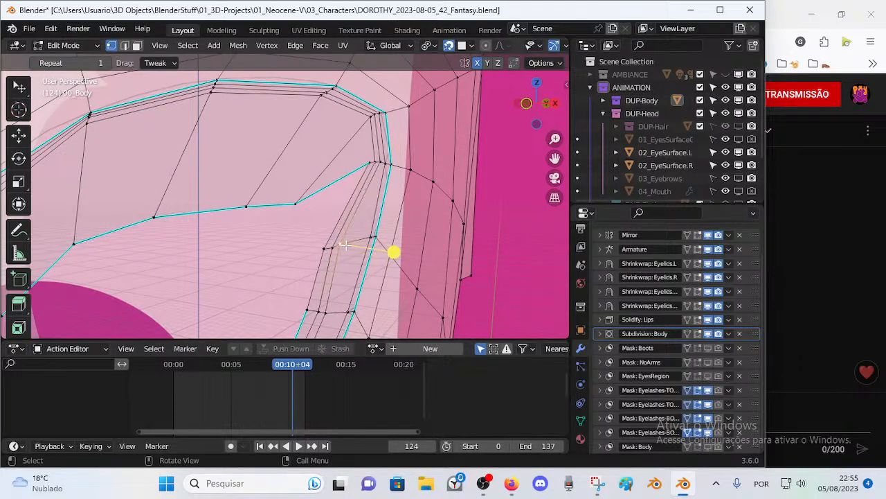
pyautogui.hotkey('shift', 'v')
pyautogui.click(423, 245)
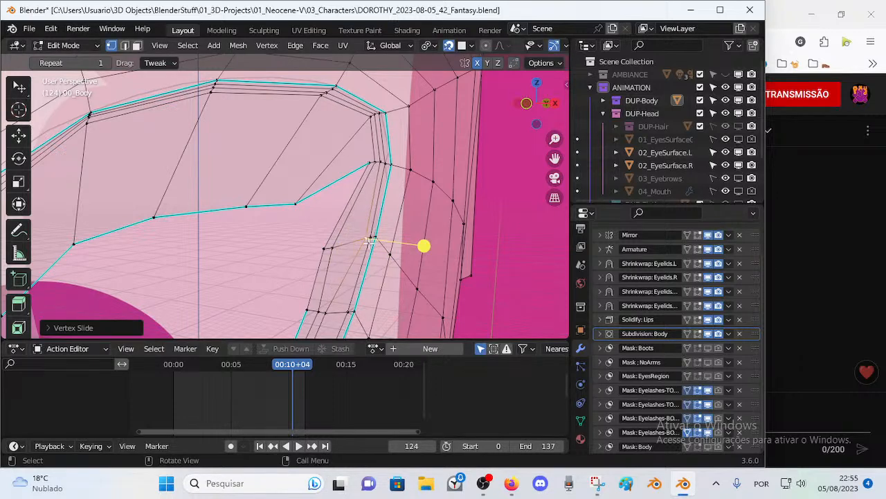
pyautogui.hotkey('shift', 'v')
pyautogui.click(362, 241)
# Step: Slide both inner-loop vertices of the lower outer-side row toward the border and save the file
pyautogui.click(333, 309)
pyautogui.hotkey('shift', 'v')
pyautogui.click(348, 306)
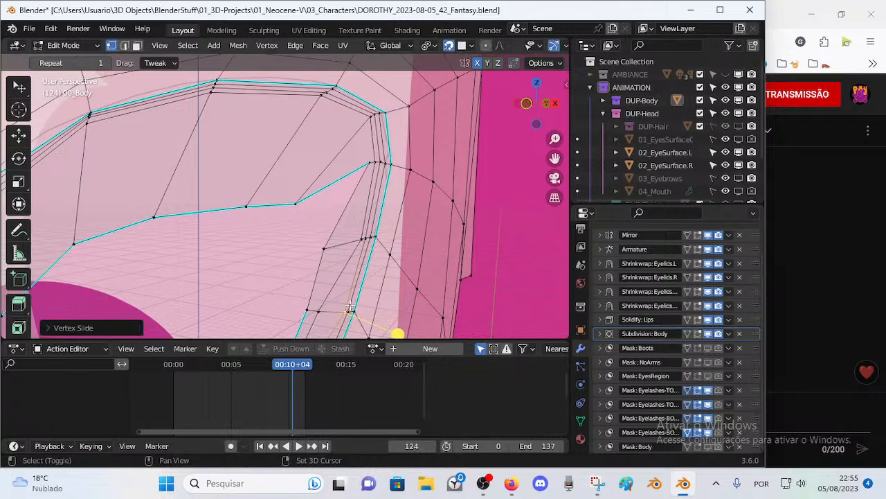
pyautogui.hotkey('shift', 'v')
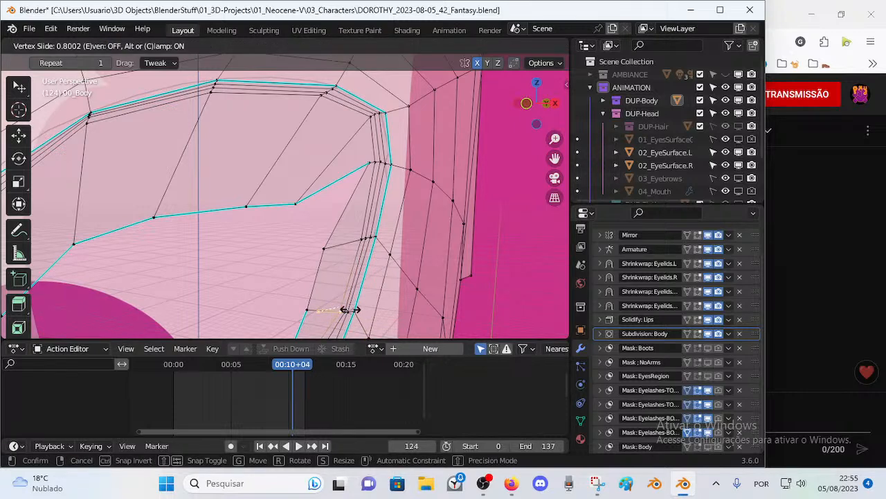
pyautogui.click(350, 310)
pyautogui.hotkey('ctrl', 's')
# Step: Slide the eye-opening edge vertices of the two lower outer-side rows against the tightened loops
pyautogui.click(361, 239)
pyautogui.hotkey('shift', 'v')
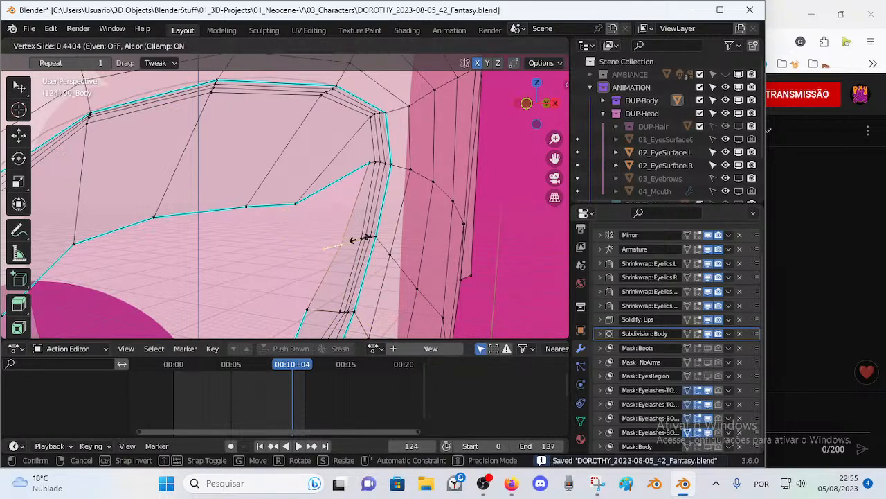
pyautogui.click(330, 208)
pyautogui.click(309, 309)
pyautogui.hotkey('shift', 'v')
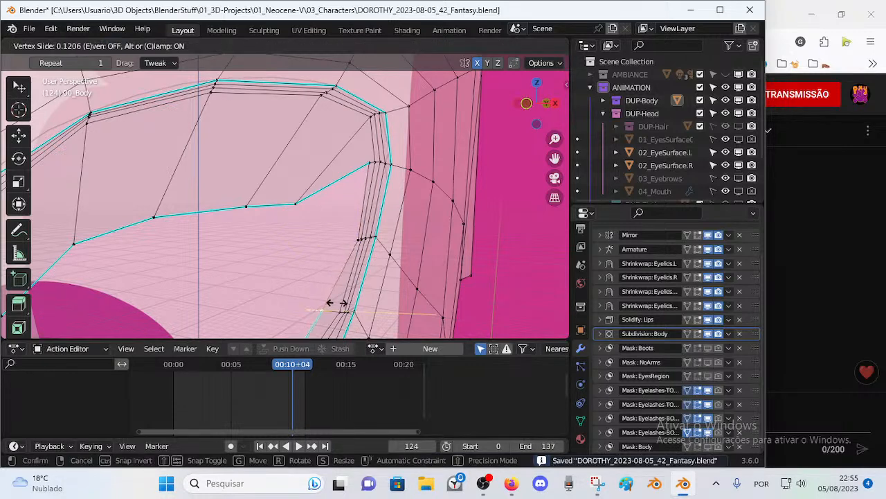
pyautogui.click(322, 291)
# Step: Slide the eye-opening edge vertex up into the upper outer bend and move it beside the loop vertices there
pyautogui.click(366, 161)
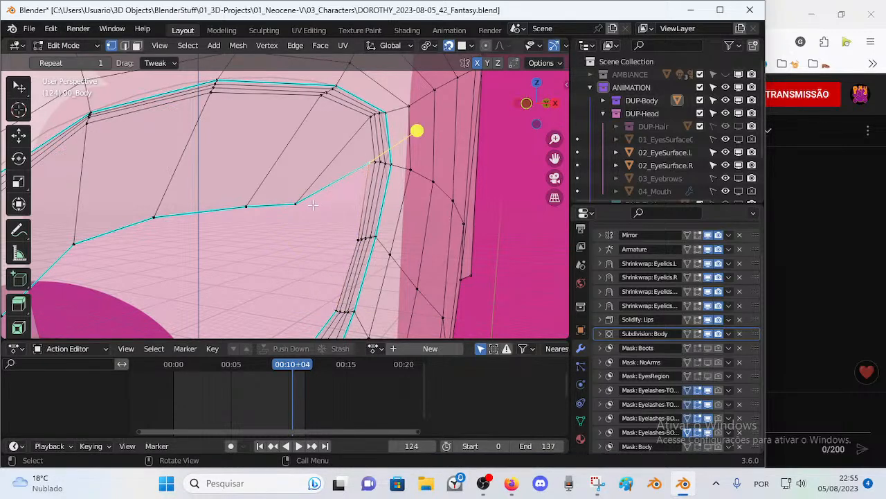
pyautogui.click(299, 205)
pyautogui.hotkey('shift', 'v')
pyautogui.click(387, 124)
pyautogui.press('g')
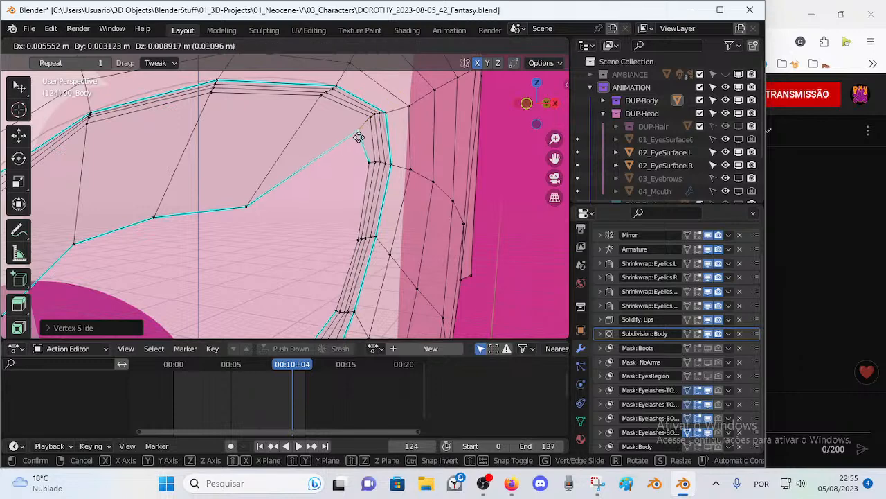
pyautogui.click(367, 125)
# Step: Slide the next two eye-opening edge vertices up to the loops along the outer half of the upper arc
pyautogui.click(248, 209)
pyautogui.hotkey('shift', 'v')
pyautogui.click(329, 73)
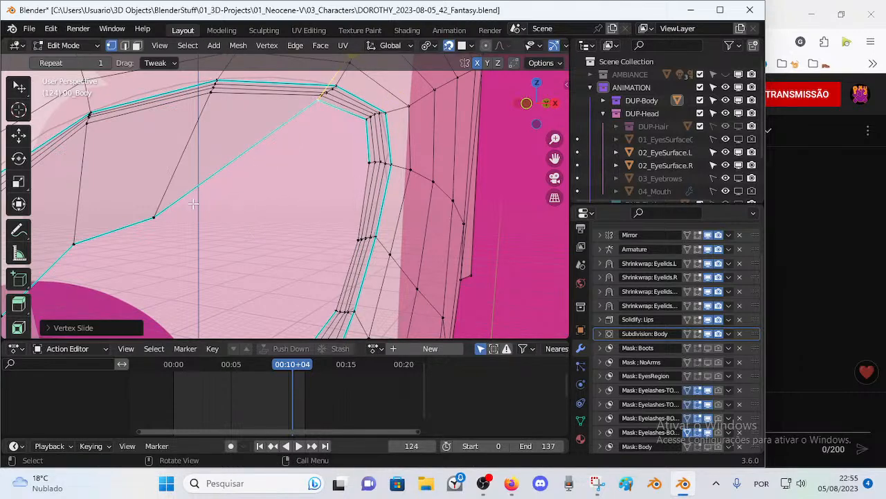
pyautogui.scroll(-8, 265, 234)
pyautogui.scroll(5, 302, 208)
pyautogui.hotkey('shift', 'v')
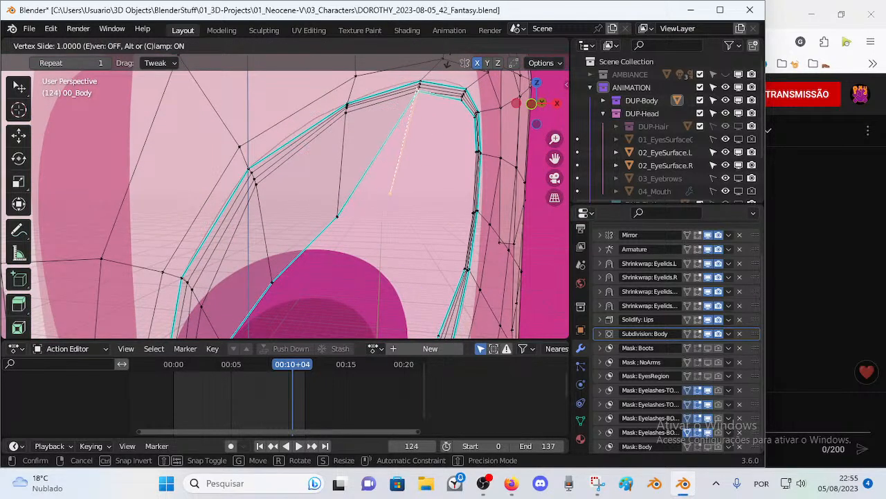
pyautogui.click(359, 179)
# Step: Slide the two eye-opening edge vertices on the inner half of the upper arc up to the loops
pyautogui.hotkey('shift', 'v')
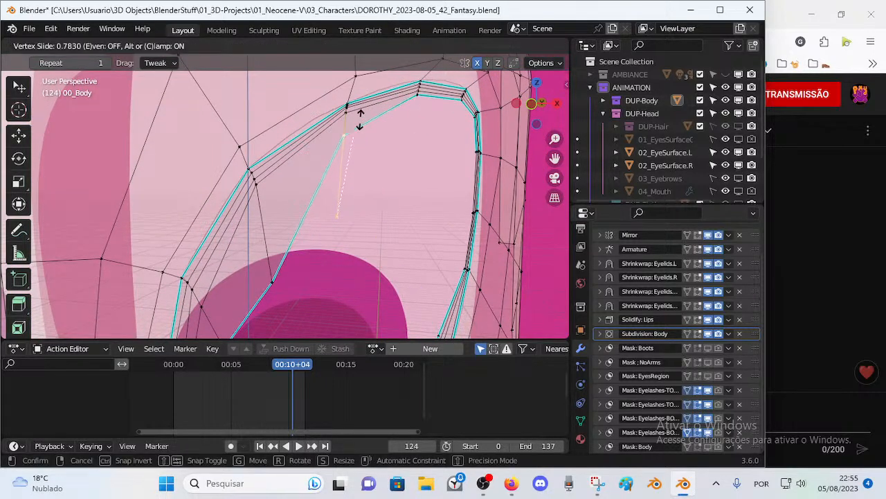
pyautogui.click(374, 89)
pyautogui.keyDown('shift'); pyautogui.moveTo(376, 89); pyautogui.dragTo(407, 83, button='middle'); pyautogui.keyUp('shift')
pyautogui.click(309, 307)
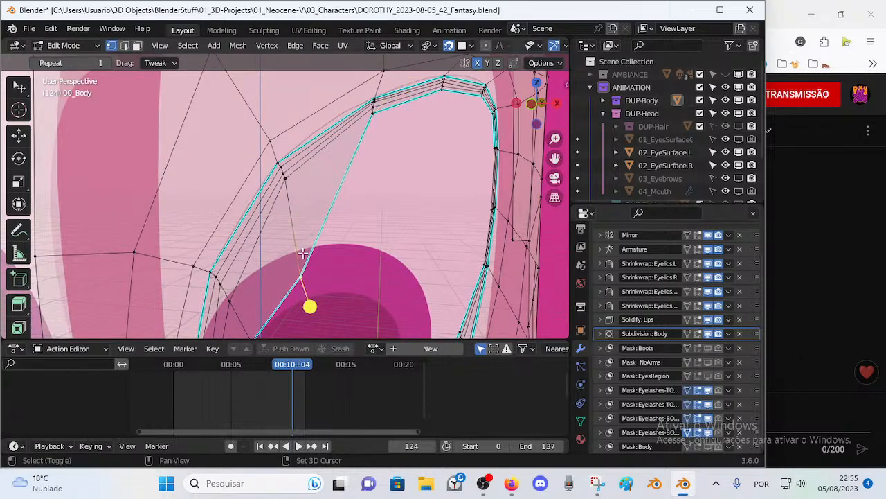
pyautogui.hotkey('shift', 'v')
pyautogui.click(293, 187)
# Step: Select the loop vertices of the row on the upper arc's inner part and adjust their spacing toward the border
pyautogui.moveTo(296, 186); pyautogui.dragTo(295, 187)
pyautogui.keyDown('shift'); pyautogui.moveTo(287, 249); pyautogui.dragTo(309, 172, button='middle'); pyautogui.keyUp('shift')
pyautogui.keyDown('shift'); pyautogui.moveTo(309, 101); pyautogui.dragTo(307, 176, button='middle'); pyautogui.keyUp('shift')
pyautogui.press('c')
pyautogui.click(305, 176)
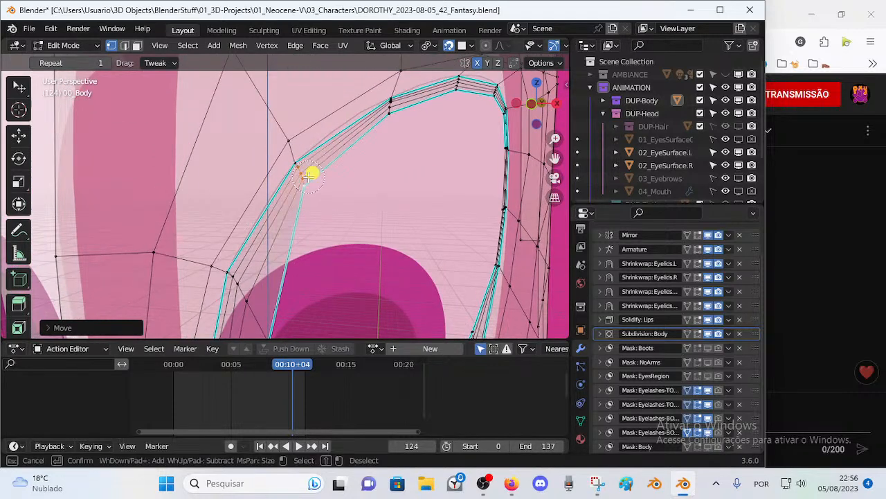
pyautogui.rightClick(307, 176)
pyautogui.moveTo(321, 180)
pyautogui.mouseDown()
pyautogui.moveTo(328, 160)
pyautogui.moveTo(310, 184)
pyautogui.moveTo(311, 161)
pyautogui.moveTo(311, 178)
pyautogui.mouseUp()
# Step: Tighten the loop vertices of the next row down the eye's inner side and move its eye-opening edge vertex beside them
pyautogui.keyDown('shift'); pyautogui.moveTo(269, 313); pyautogui.dragTo(347, 170, button='middle'); pyautogui.keyUp('shift')
pyautogui.click(319, 167)
pyautogui.moveTo(305, 141); pyautogui.dragTo(256, 293)
pyautogui.keyDown('shift'); pyautogui.moveTo(321, 147); pyautogui.dragTo(327, 194, button='middle'); pyautogui.keyUp('shift')
pyautogui.press('c')
pyautogui.click(327, 187)
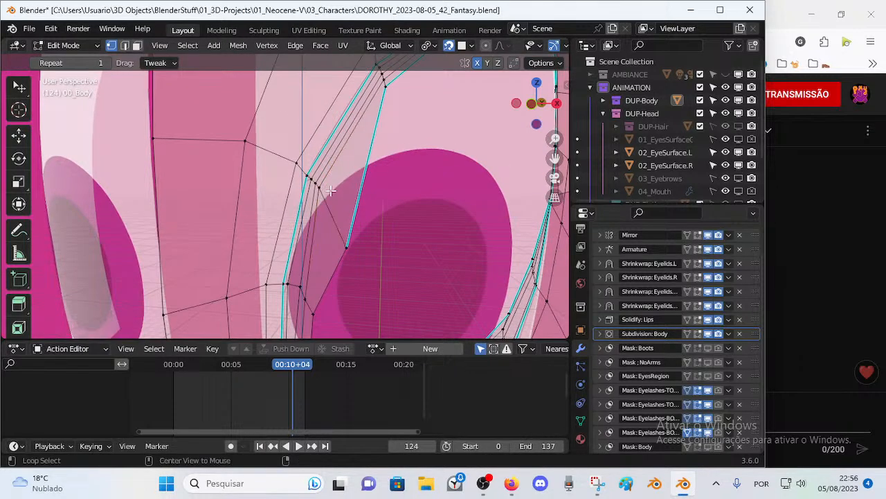
pyautogui.rightClick(325, 187)
pyautogui.press('c')
pyautogui.click(322, 182)
pyautogui.rightClick(320, 181)
pyautogui.press('g')
pyautogui.click(311, 177)
pyautogui.moveTo(347, 238); pyautogui.dragTo(298, 130)
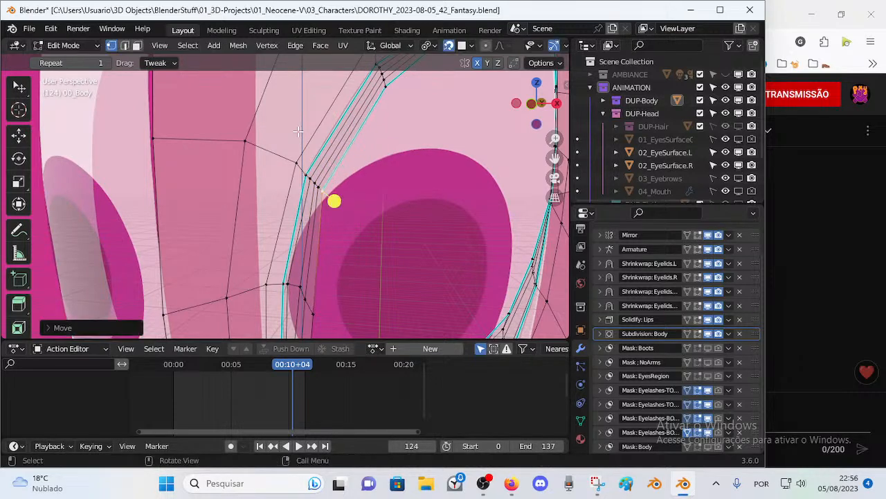
# Step: Toggle Include Active in the snapping target selection and select the second-loop vertex on the eye's inner side
pyautogui.click(469, 45)
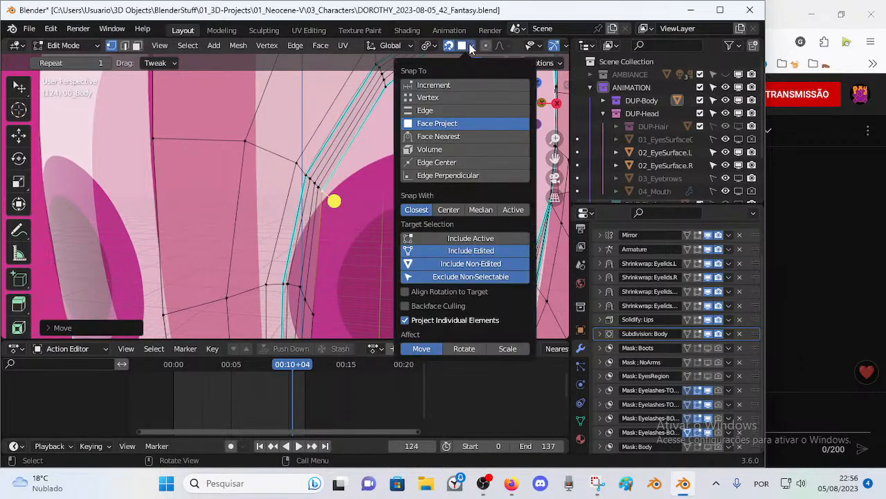
pyautogui.click(475, 239)
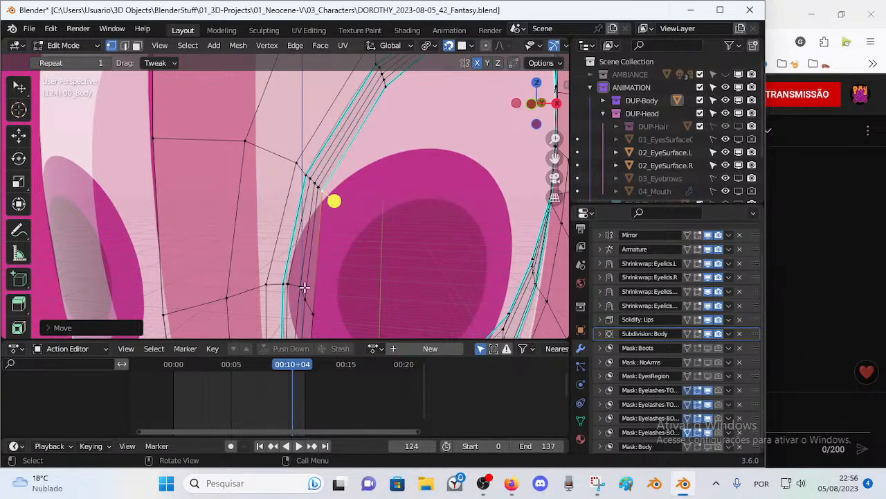
pyautogui.click(302, 287)
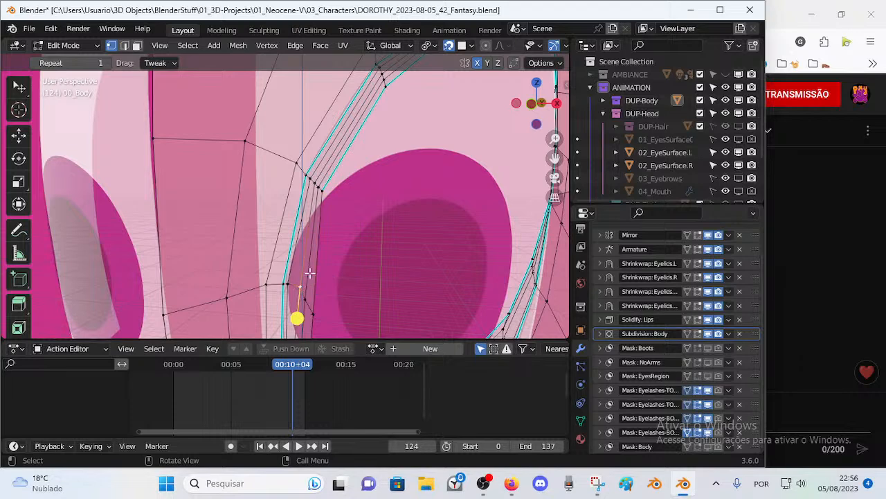
pyautogui.click(466, 48)
pyautogui.click(466, 48)
# Step: Move the second-loop vertex of the row midway down the eye's inner side right beside the border
pyautogui.keyDown('shift'); pyautogui.moveTo(352, 287); pyautogui.dragTo(383, 229, button='middle'); pyautogui.keyUp('shift')
pyautogui.press('g')
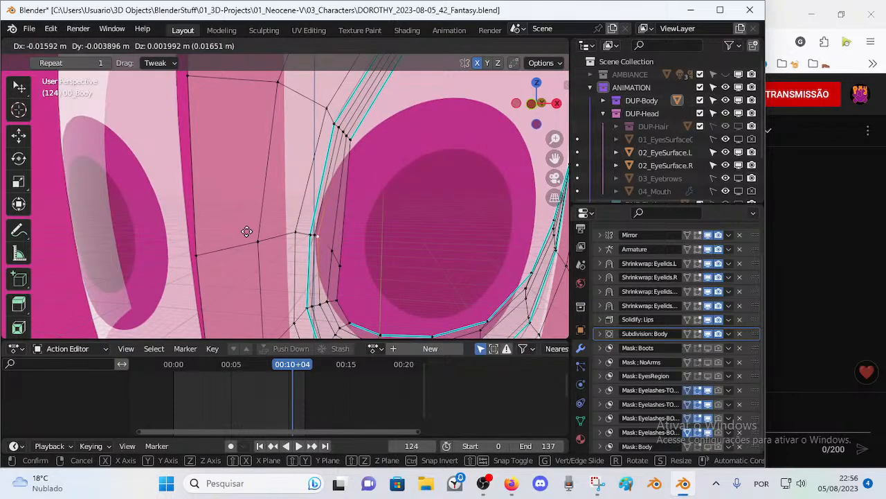
pyautogui.click(300, 234)
pyautogui.click(313, 236)
pyautogui.click(316, 235)
pyautogui.click(316, 236)
pyautogui.press('g')
pyautogui.click(313, 236)
pyautogui.click(313, 237)
pyautogui.press('g')
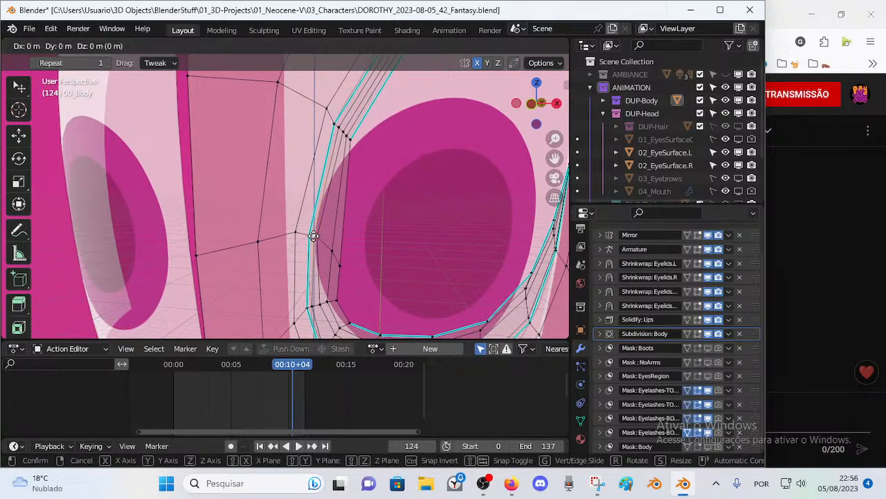
pyautogui.click(297, 247)
pyautogui.moveTo(348, 218); pyautogui.dragTo(313, 224, button='middle')
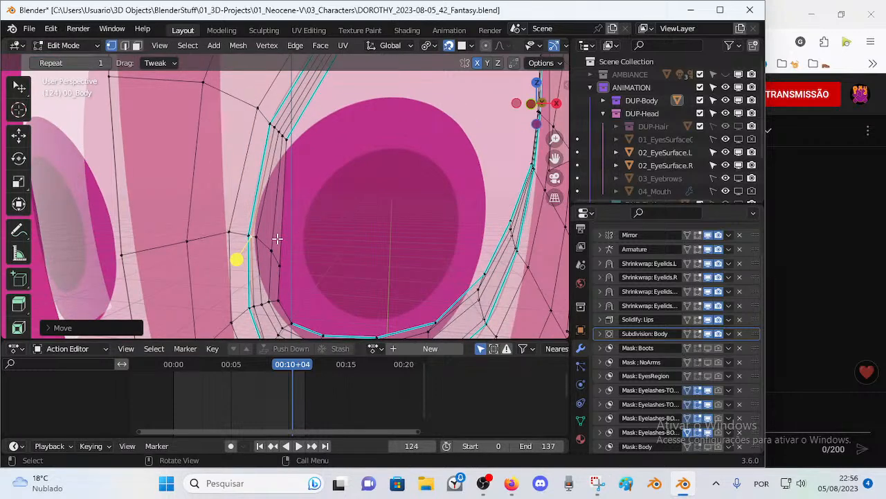
# Step: Move the remaining loop vertex and the eye-opening edge vertex of the inner-side middle row next to the border
pyautogui.click(263, 239)
pyautogui.press('g')
pyautogui.click(270, 253)
pyautogui.press('g')
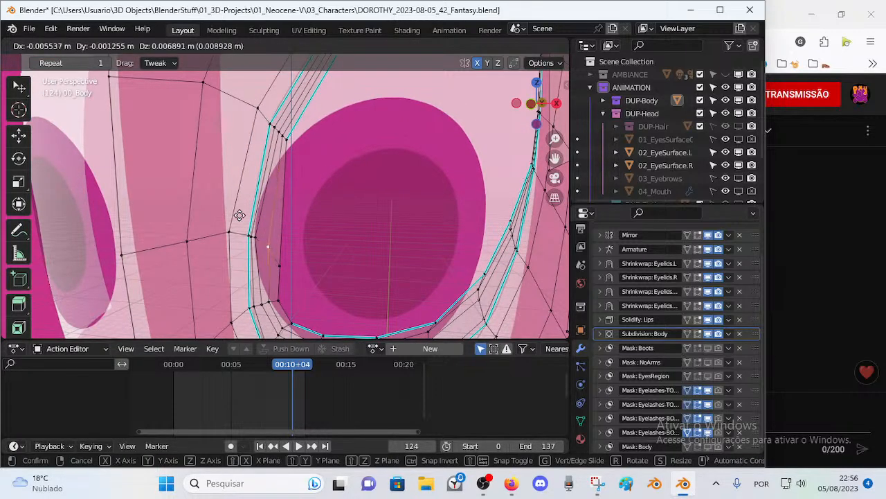
pyautogui.keyDown('shift'); pyautogui.click(169, 153); pyautogui.keyUp('shift')
pyautogui.press('g')
pyautogui.click(245, 240)
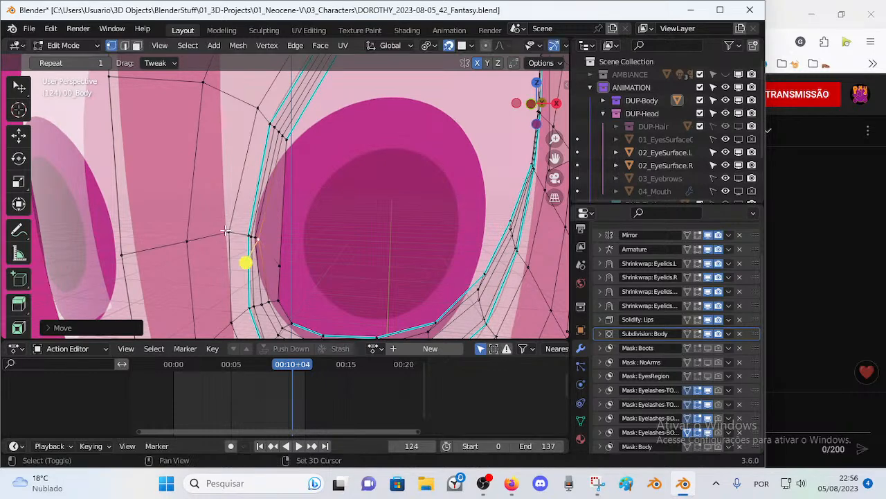
pyautogui.press('g')
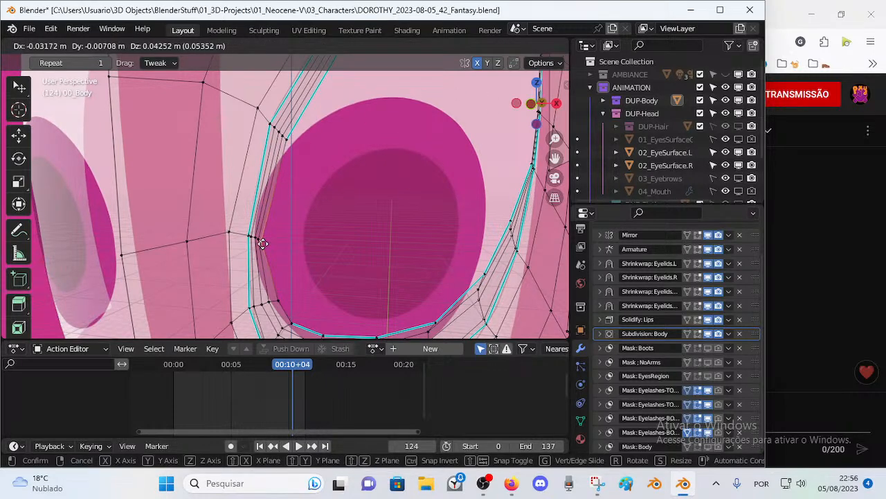
pyautogui.click(284, 264)
# Step: Move the loop vertex of the lower inner-side row toward the border and switch to face selection
pyautogui.keyDown('shift'); pyautogui.scroll(-5, 288, 223); pyautogui.keyUp('shift')
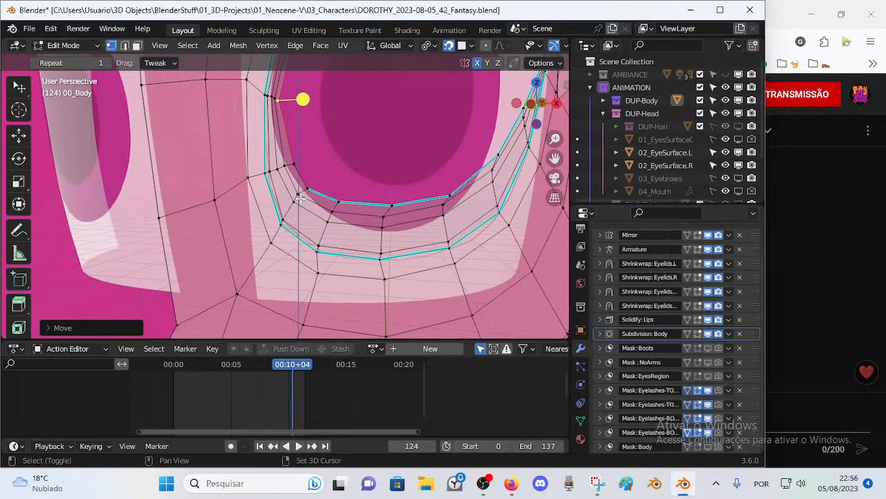
pyautogui.moveTo(270, 171)
pyautogui.mouseDown()
pyautogui.moveTo(212, 172)
pyautogui.moveTo(220, 164)
pyautogui.moveTo(263, 182)
pyautogui.mouseUp()
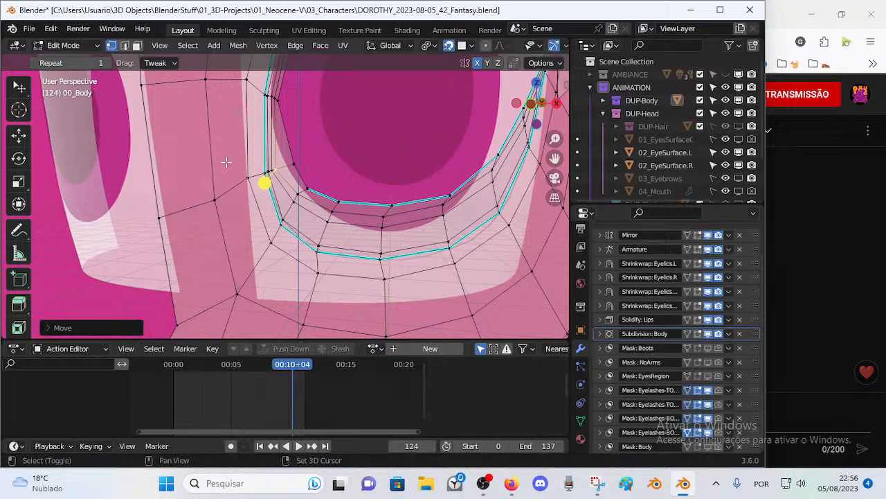
pyautogui.press('3')
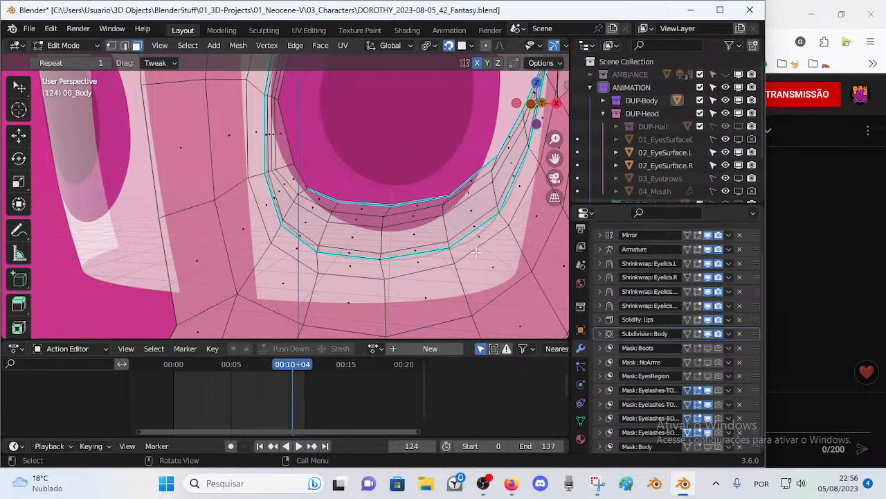
# Step: Move the edge vertex of the lower inner-side row and the vertices of the lower inner corner row next to the eyelid border
pyautogui.moveTo(444, 256); pyautogui.dragTo(309, 214, button='middle')
pyautogui.moveTo(314, 206); pyautogui.dragTo(242, 225)
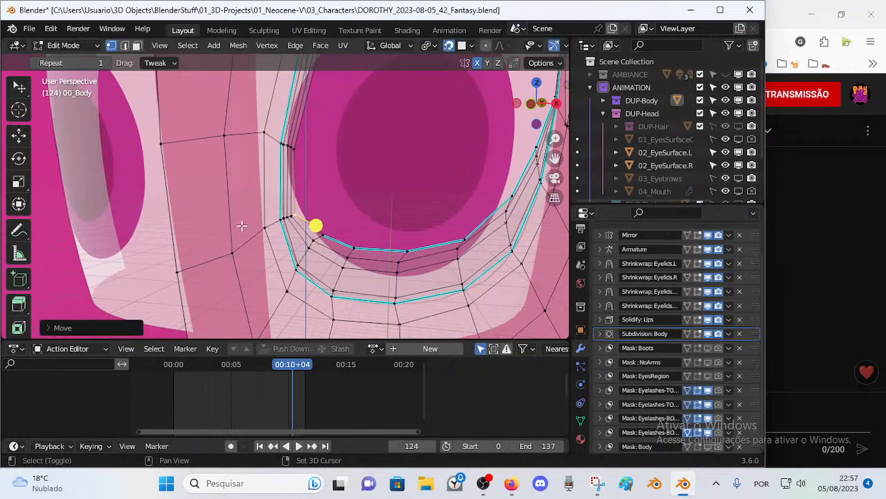
pyautogui.moveTo(307, 277); pyautogui.dragTo(277, 299)
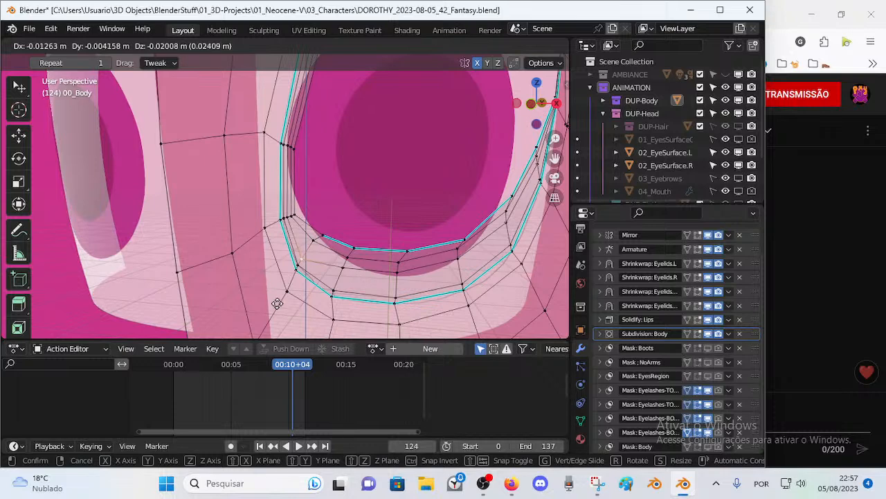
pyautogui.moveTo(267, 330); pyautogui.dragTo(267, 330)
pyautogui.moveTo(319, 241); pyautogui.dragTo(313, 62)
pyautogui.click(307, 253)
pyautogui.click(307, 253)
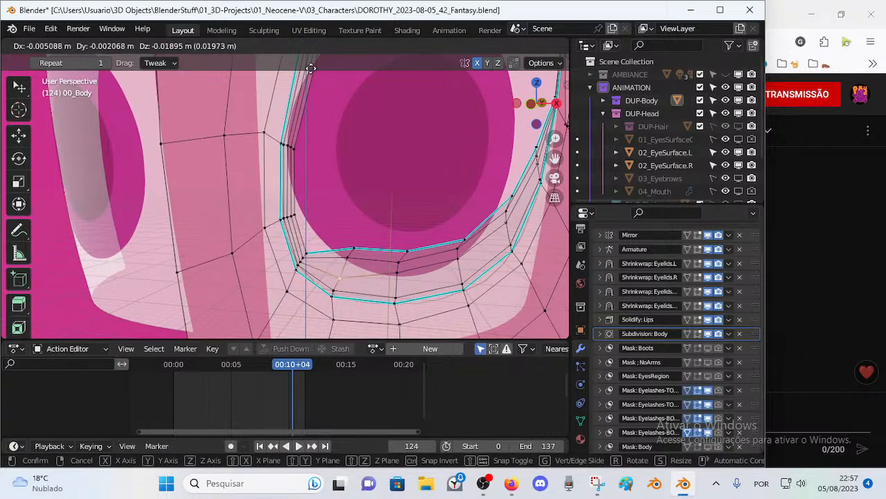
# Step: Move the loop vertices and opening-edge vertex of the row beside the lower inner corner toward the border, and save the file
pyautogui.click(288, 154)
pyautogui.click(345, 256)
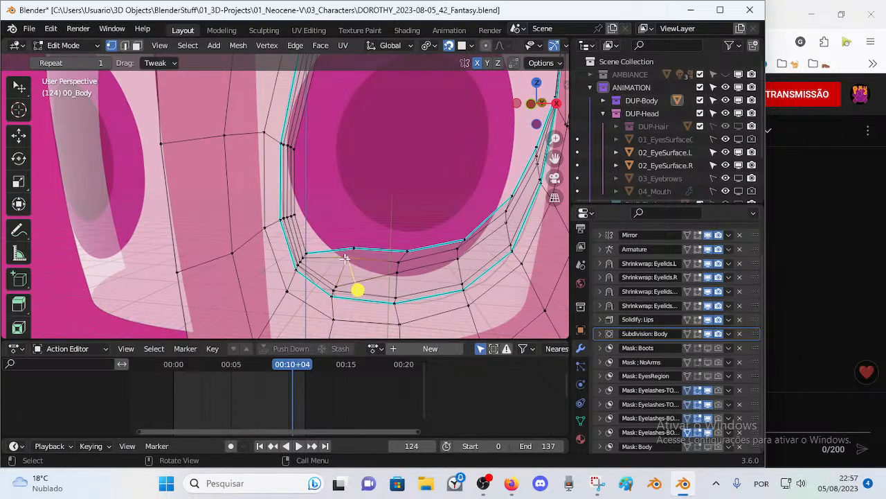
pyautogui.moveTo(353, 259); pyautogui.dragTo(253, 218)
pyautogui.moveTo(366, 255); pyautogui.dragTo(225, 251)
pyautogui.hotkey('ctrl', 's')
# Step: Nudge the loop vertices of the row beside the lower inner corner closer to the border
pyautogui.keyDown('shift'); pyautogui.moveTo(342, 101); pyautogui.dragTo(296, 226, button='middle'); pyautogui.keyUp('shift')
pyautogui.keyDown('shift'); pyautogui.moveTo(355, 322); pyautogui.dragTo(326, 226, button='middle'); pyautogui.keyUp('shift')
pyautogui.keyDown('shift'); pyautogui.moveTo(331, 118); pyautogui.dragTo(321, 227, button='middle'); pyautogui.keyUp('shift')
pyautogui.moveTo(316, 221); pyautogui.dragTo(316, 245)
pyautogui.moveTo(252, 239); pyautogui.dragTo(242, 268)
pyautogui.moveTo(255, 236); pyautogui.dragTo(250, 252)
pyautogui.keyDown('shift'); pyautogui.moveTo(192, 221); pyautogui.dragTo(271, 235, button='middle'); pyautogui.keyUp('shift')
pyautogui.scroll(6, 271, 232)
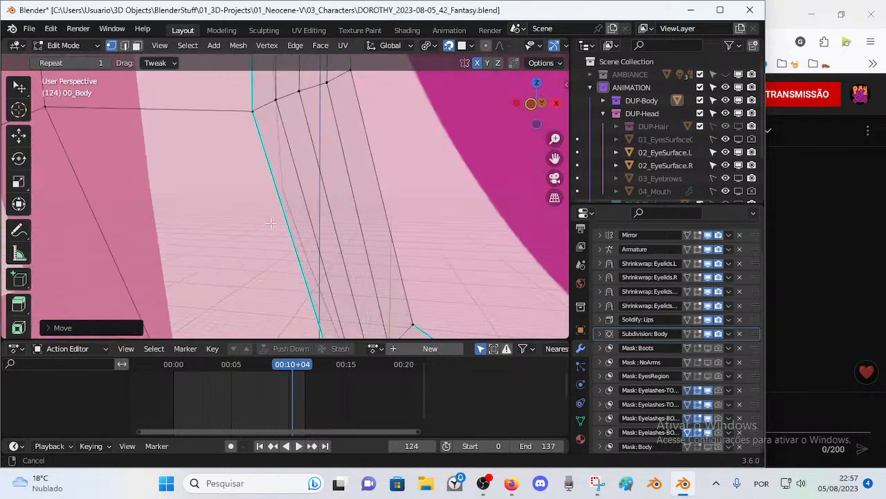
pyautogui.scroll(-4, 291, 208)
pyautogui.keyDown('shift'); pyautogui.moveTo(296, 202); pyautogui.dragTo(246, 210, button='middle'); pyautogui.keyUp('shift')
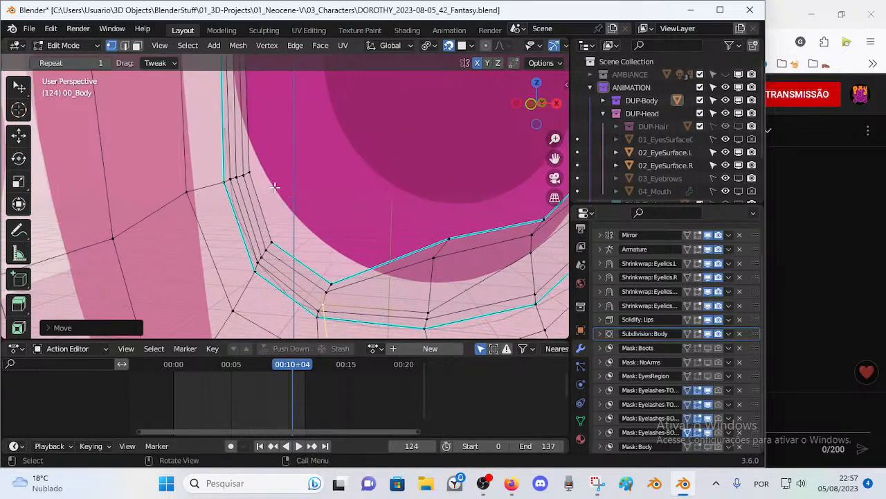
# Step: Try to slide the whole row of loop vertices on the lower inner side along its edges
pyautogui.press('2')
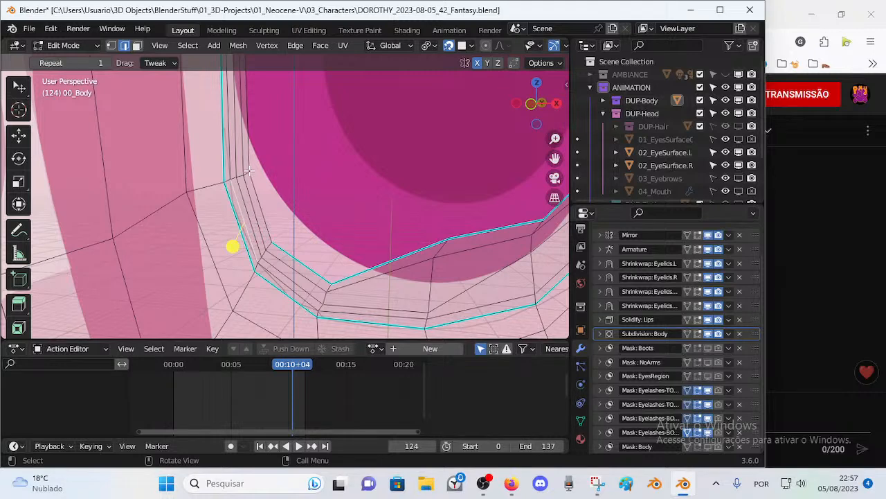
pyautogui.press('c')
pyautogui.click(243, 171)
pyautogui.rightClick(242, 173)
pyautogui.hotkey('alt', 'a')
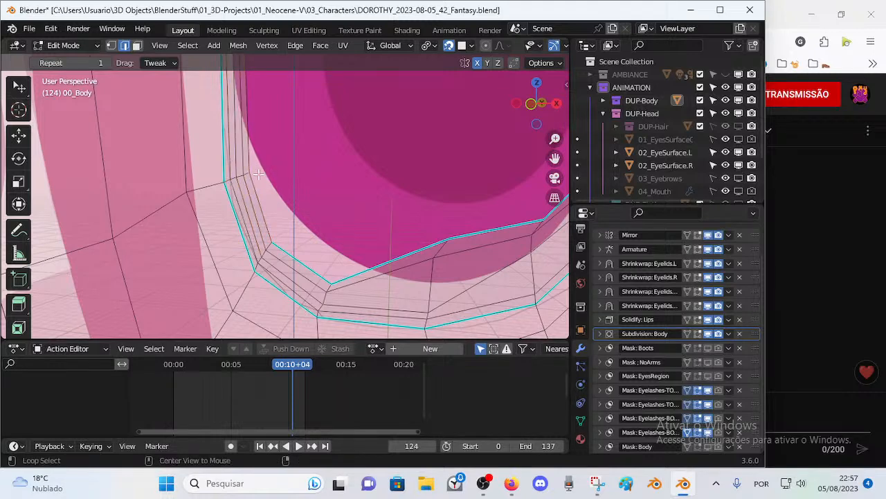
pyautogui.press('1')
pyautogui.keyDown('alt'); pyautogui.click(238, 183); pyautogui.keyUp('alt')
pyautogui.keyDown('alt'); pyautogui.click(235, 186); pyautogui.keyUp('alt')
pyautogui.press('g')
pyautogui.press('g')
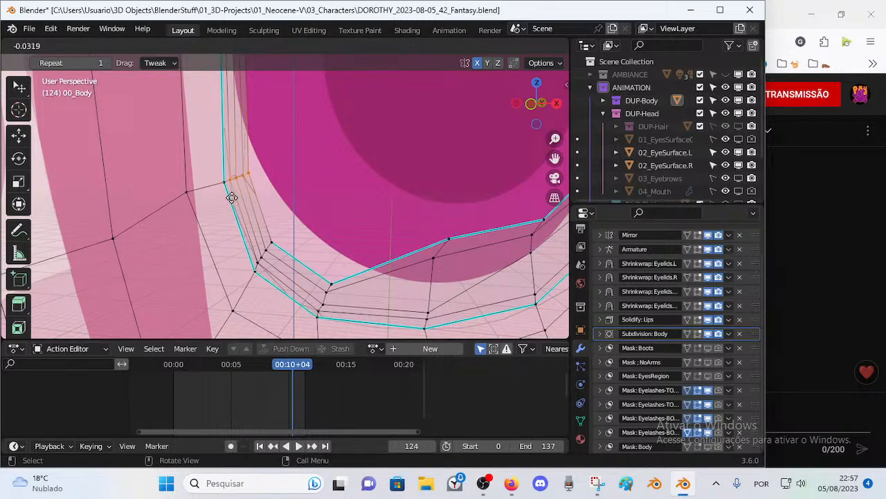
pyautogui.click(231, 188)
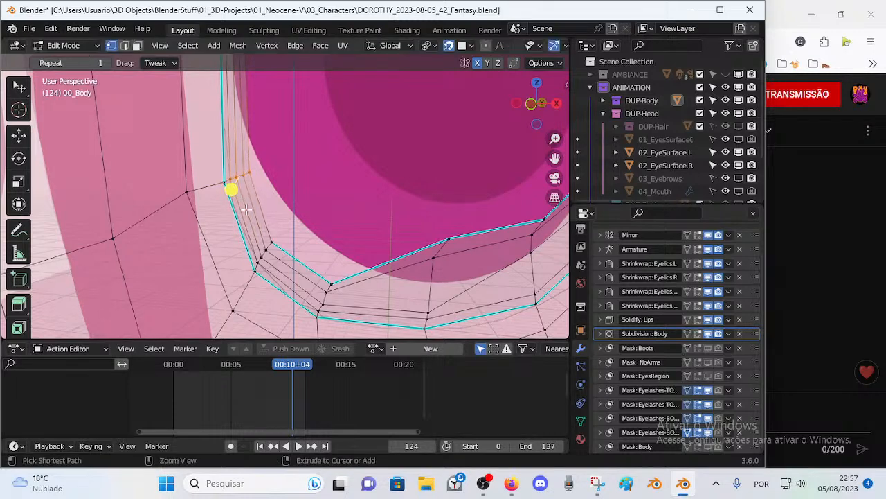
# Step: Shift the three loop vertices and the opening-edge vertex of the lower inner-side row slightly toward the border, one by one
pyautogui.click(231, 177)
pyautogui.press('g')
pyautogui.click(231, 180)
pyautogui.click(237, 177)
pyautogui.press('g')
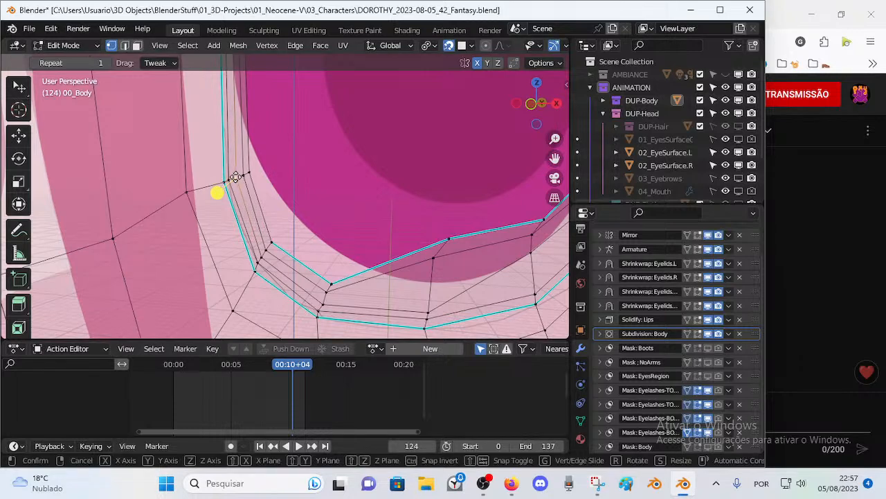
pyautogui.click(234, 179)
pyautogui.click(243, 175)
pyautogui.press('g')
pyautogui.click(241, 176)
pyautogui.click(251, 173)
pyautogui.press('g')
pyautogui.click(248, 174)
# Step: Pull the loop vertices of the lower inner corner row into tight spacing beside the border
pyautogui.click(277, 239)
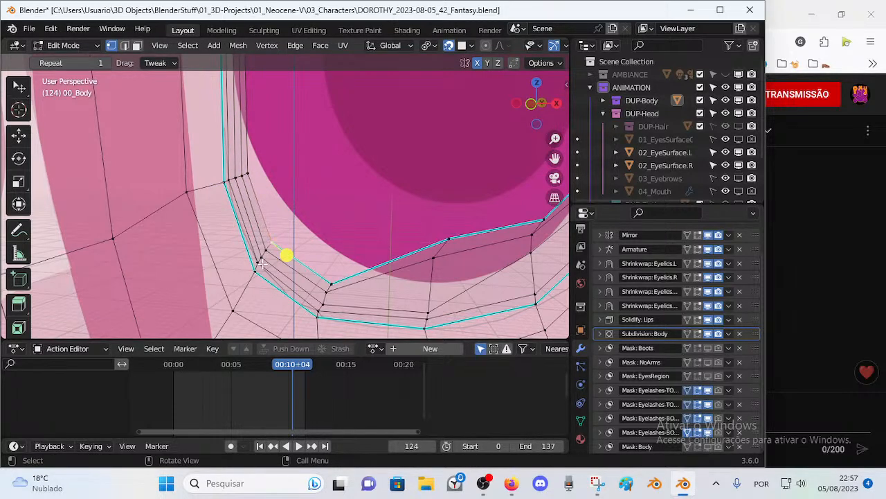
pyautogui.press('g')
pyautogui.click(253, 294)
pyautogui.click(263, 253)
pyautogui.press('g')
pyautogui.click(248, 293)
pyautogui.click(253, 281)
pyautogui.press('g')
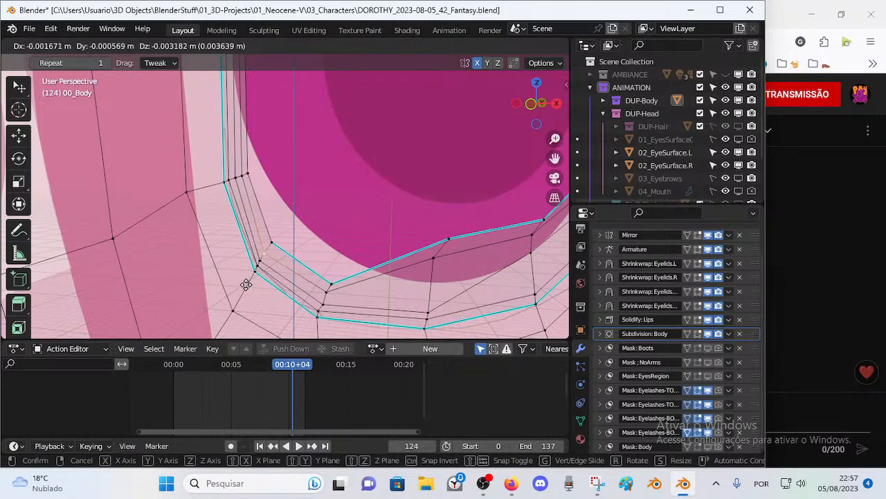
pyautogui.click(250, 288)
# Step: Move the opening-edge vertex of the lower inner corner row toward the border and save the file
pyautogui.click(275, 239)
pyautogui.press('g')
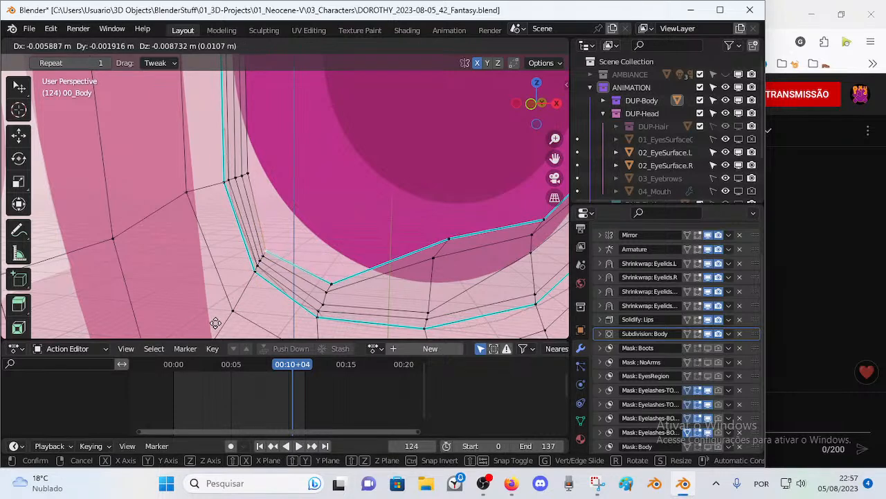
pyautogui.click(220, 331)
pyautogui.keyDown('shift'); pyautogui.moveTo(275, 265); pyautogui.dragTo(237, 237, button='middle'); pyautogui.keyUp('shift')
pyautogui.hotkey('ctrl', 's')
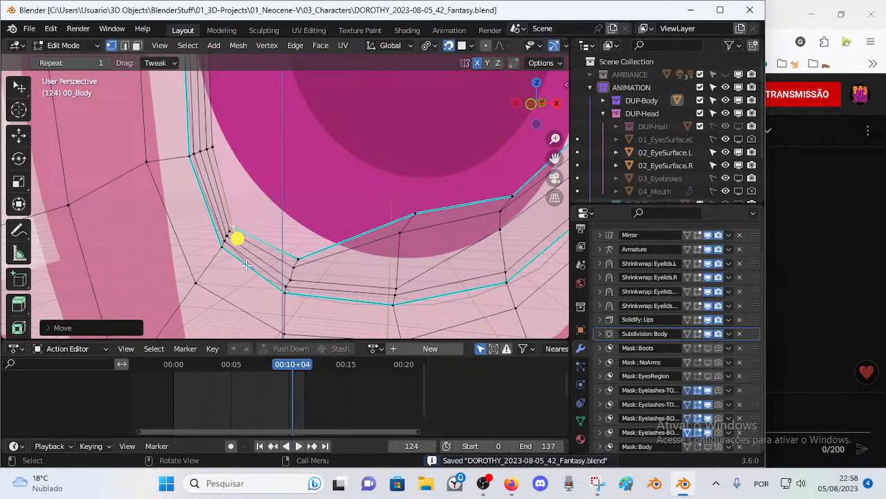
# Step: Nudge the opening-edge vertex and the border vertex of the row beside the lower inner corner slightly outward
pyautogui.press('a')
pyautogui.click(223, 253)
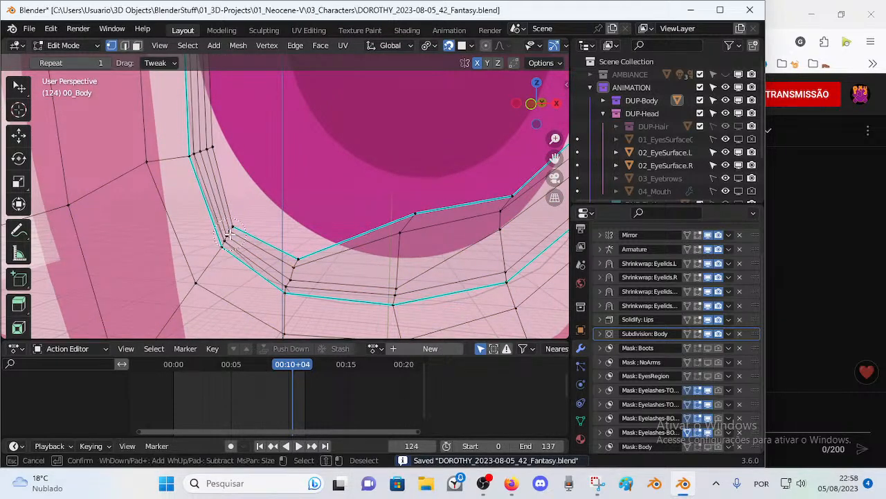
pyautogui.press('2')
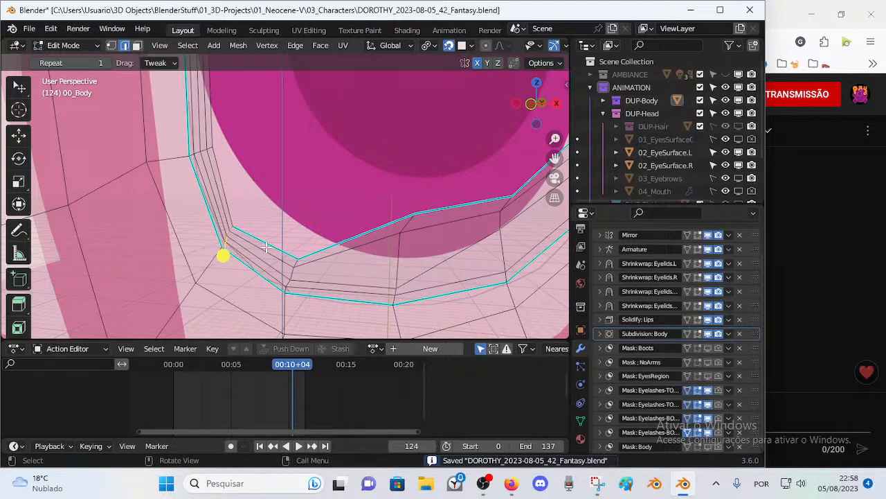
pyautogui.click(294, 252)
pyautogui.press('1')
pyautogui.click(297, 258)
pyautogui.press('g')
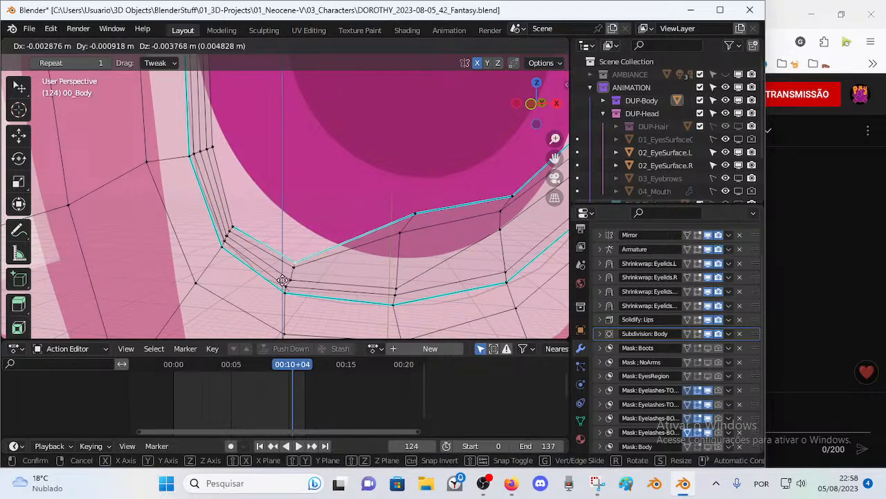
pyautogui.click(293, 263)
pyautogui.click(286, 291)
pyautogui.press('g')
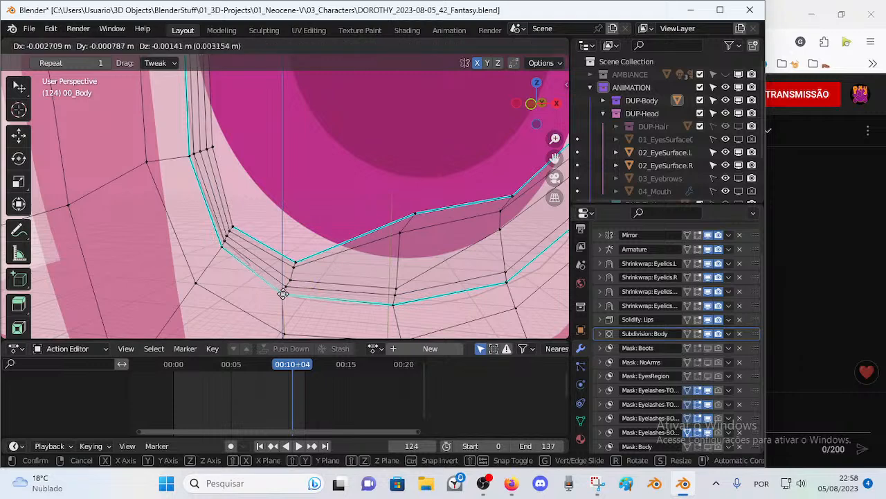
pyautogui.click(288, 286)
pyautogui.click(255, 259)
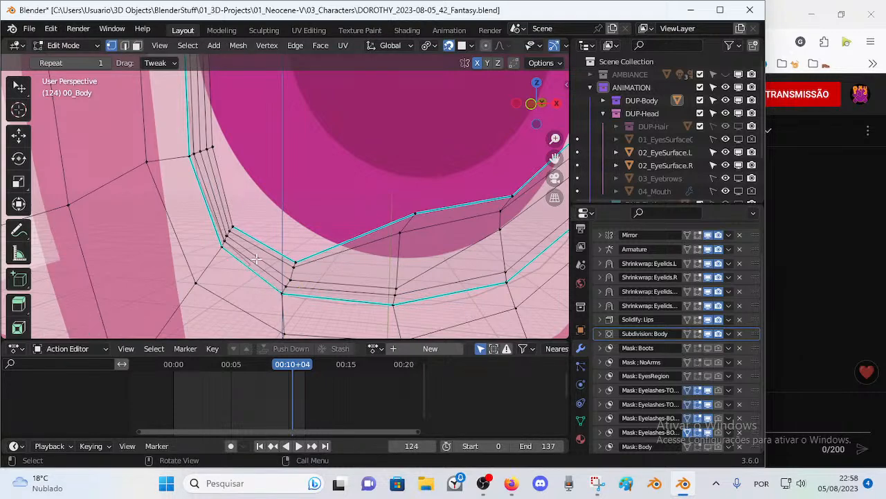
# Step: Move the three loop vertices of the row beside the lower inner corner down close to the border vertex
pyautogui.click(287, 286)
pyautogui.press('g')
pyautogui.click(270, 318)
pyautogui.click(290, 280)
pyautogui.press('g')
pyautogui.click(261, 326)
pyautogui.click(295, 272)
pyautogui.press('g')
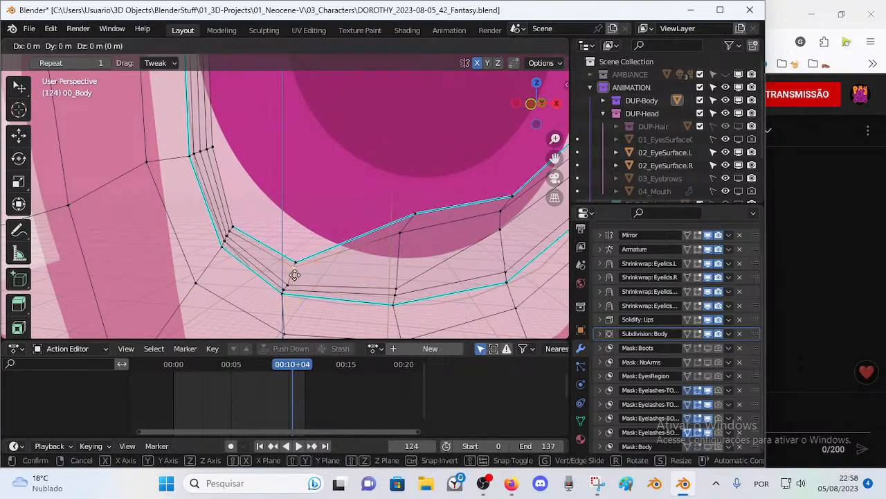
pyautogui.click(291, 112)
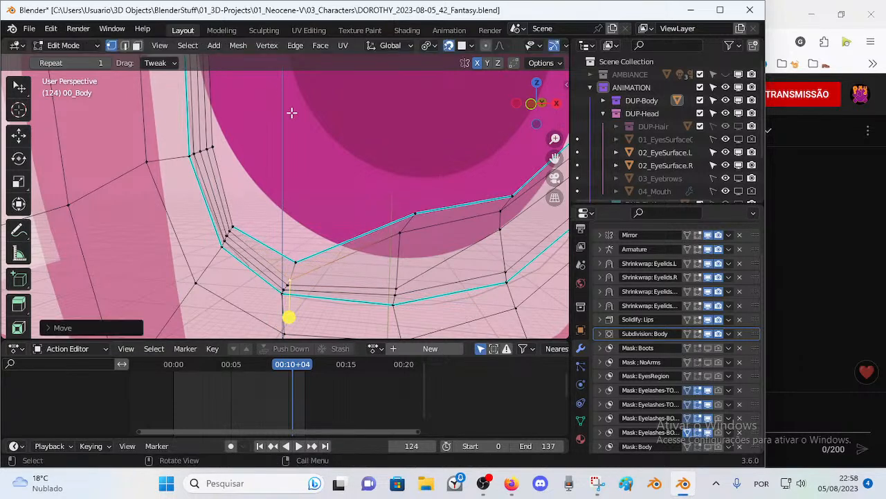
# Step: Move that row's opening-edge vertex down beside its loop vertices and save the file
pyautogui.click(298, 260)
pyautogui.press('g')
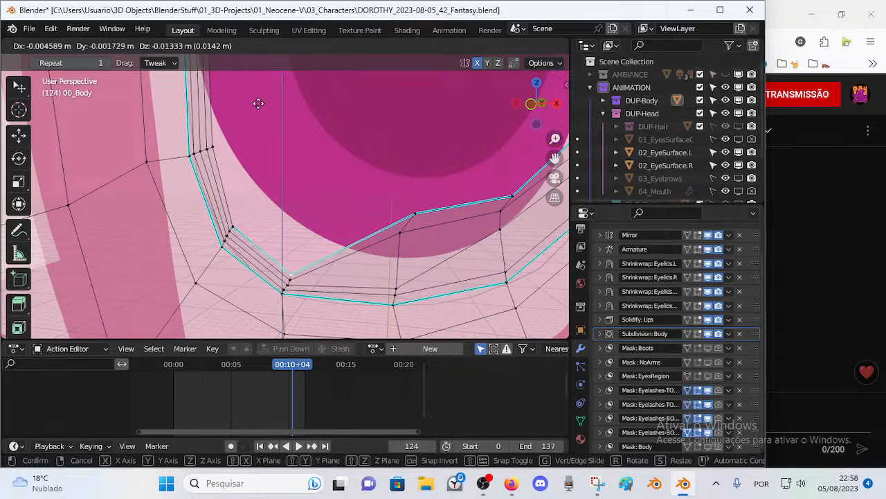
pyautogui.click(283, 102)
pyautogui.hotkey('ctrl', 's')
# Step: Move the first loop vertex of the following lower eyelid row closer to the border
pyautogui.keyDown('shift'); pyautogui.moveTo(311, 235); pyautogui.dragTo(224, 199, button='middle'); pyautogui.keyUp('shift')
pyautogui.click(296, 260)
pyautogui.press('g')
pyautogui.rightClick(300, 256)
pyautogui.press('g')
pyautogui.click(309, 295)
# Step: Try to move the vertex just below the lower eyelid border, and undo the move
pyautogui.click(276, 261)
pyautogui.press('2')
pyautogui.press('1')
pyautogui.keyDown('alt'); pyautogui.click(250, 260); pyautogui.keyUp('alt')
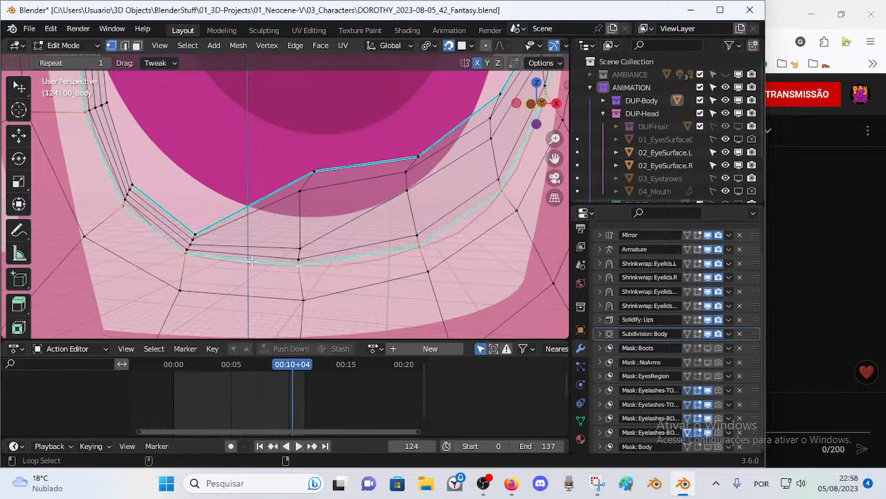
pyautogui.click(305, 300)
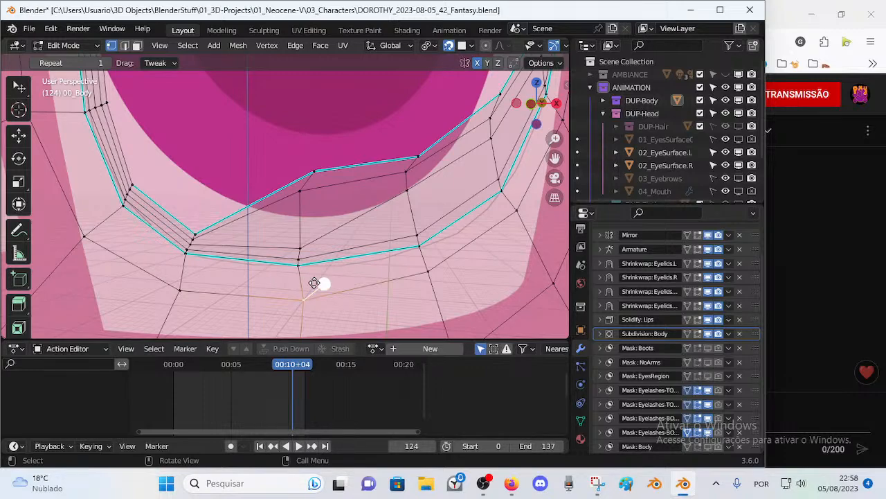
pyautogui.scroll(-8, 306, 276)
pyautogui.scroll(8, 302, 254)
pyautogui.press('g')
pyautogui.click(305, 278)
pyautogui.moveTo(305, 277); pyautogui.dragTo(292, 257, button='middle')
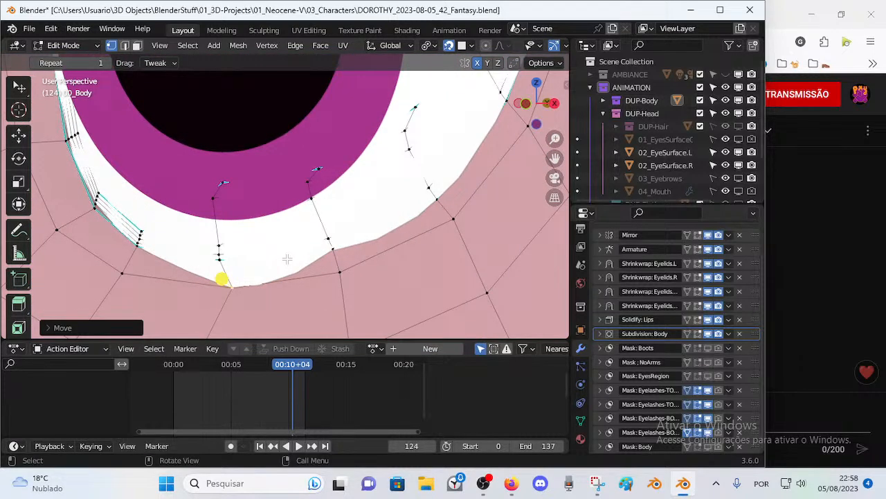
pyautogui.hotkey('ctrl', 'z')
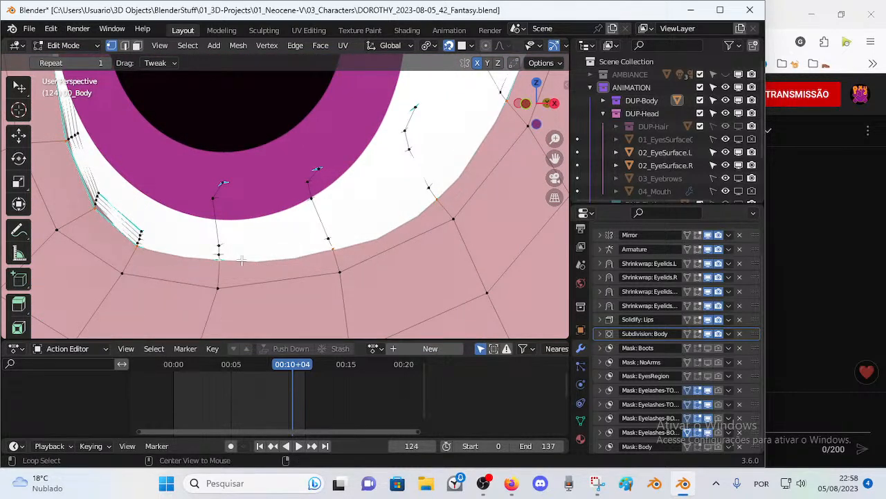
# Step: Turn X-ray back on and brush over the vertices of the lower eyelid row with Circle Select
pyautogui.hotkey('alt', 'z')
pyautogui.press('c')
pyautogui.moveTo(222, 168); pyautogui.dragTo(225, 220)
pyautogui.rightClick(226, 220)
pyautogui.scroll(-9, 235, 208)
pyautogui.keyDown('shift'); pyautogui.moveTo(263, 162); pyautogui.dragTo(273, 199, button='middle'); pyautogui.keyUp('shift')
pyautogui.scroll(3, 273, 199)
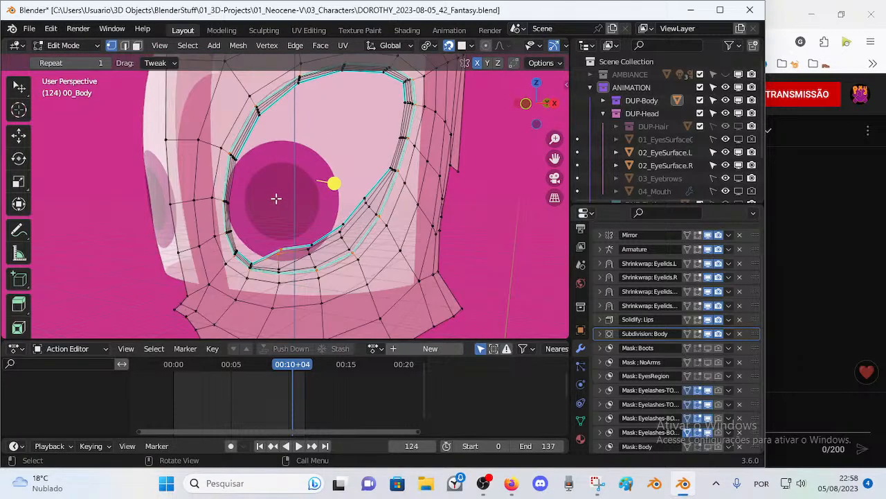
# Step: Select the ring of faces along the eye opening and grow the selection across the eyelid loops
pyautogui.keyDown('alt'); pyautogui.click(307, 252); pyautogui.keyUp('alt')
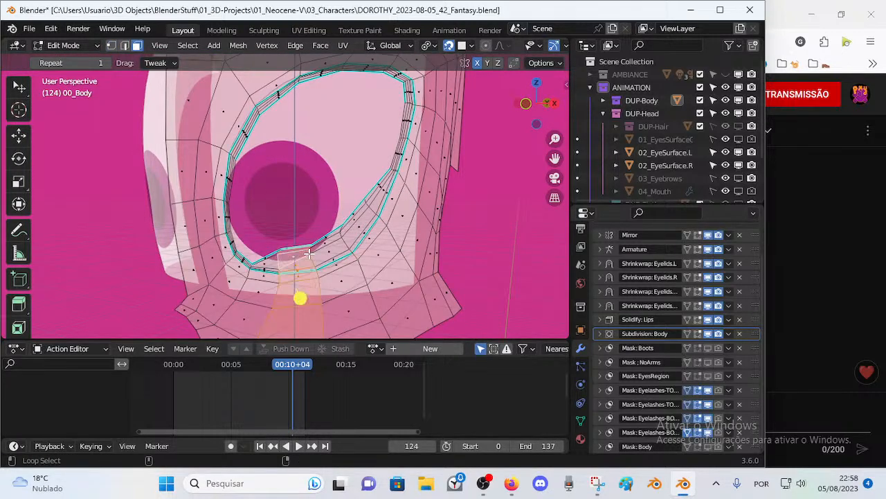
pyautogui.hotkey('ctrl', 'z')
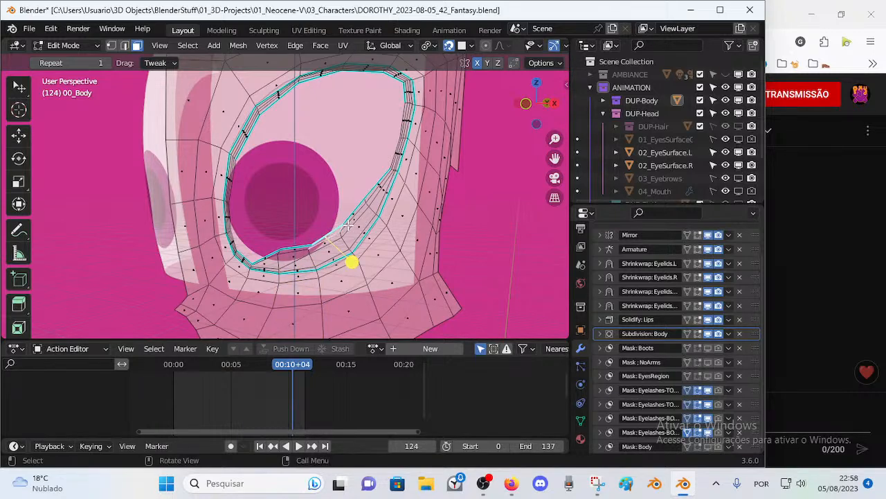
pyautogui.keyDown('ctrl'); pyautogui.click(364, 199); pyautogui.keyUp('ctrl')
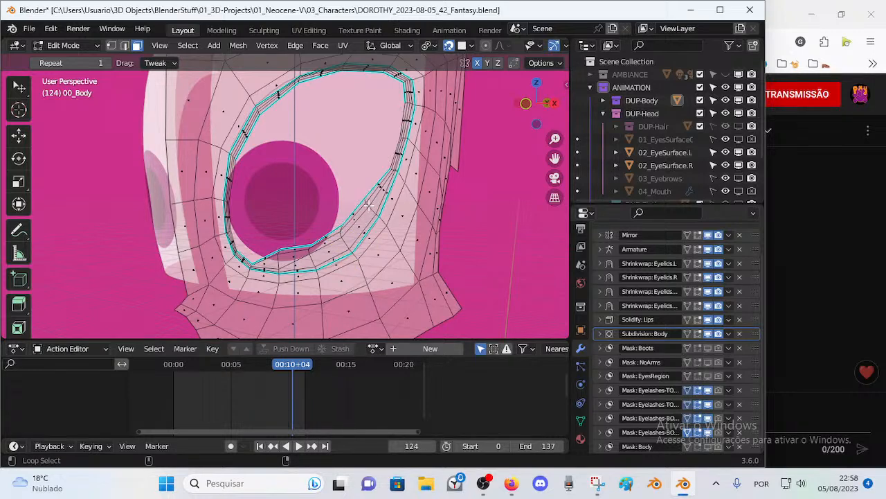
pyautogui.press('ctrl+KP_Add')
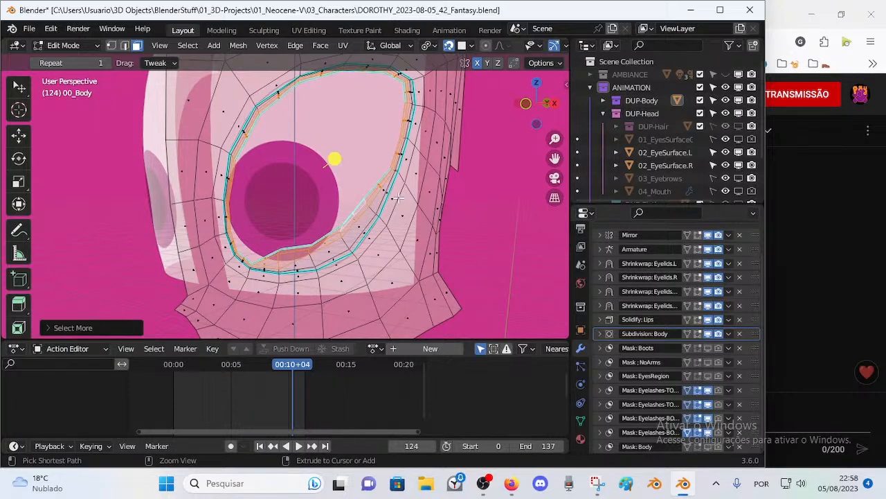
pyautogui.scroll(5, 398, 198)
pyautogui.scroll(-8, 370, 239)
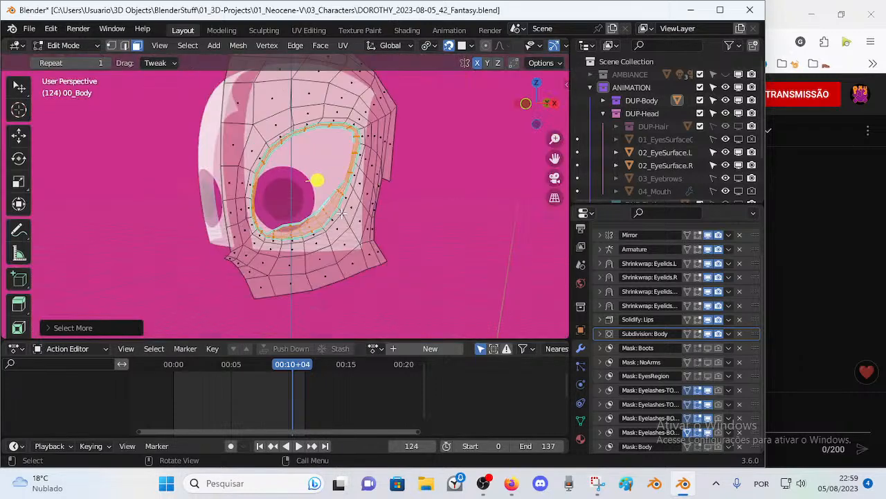
# Step: Try scaling the selected eyelid face ring up slightly, and undo the scaling
pyautogui.keyDown('shift'); pyautogui.moveTo(336, 198); pyautogui.dragTo(327, 197, button='middle'); pyautogui.keyUp('shift')
pyautogui.scroll(3, 308, 173)
pyautogui.press('s')
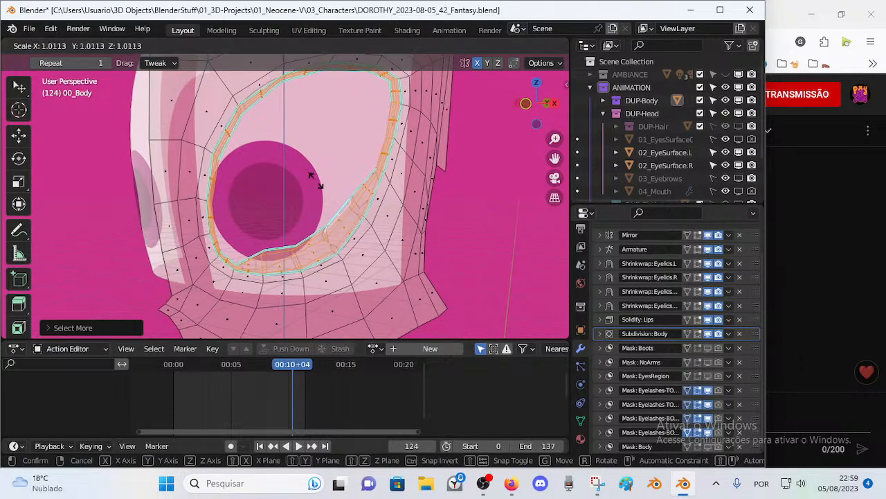
pyautogui.click(316, 181)
pyautogui.moveTo(317, 169); pyautogui.dragTo(328, 167)
pyautogui.hotkey('ctrl', 'z')
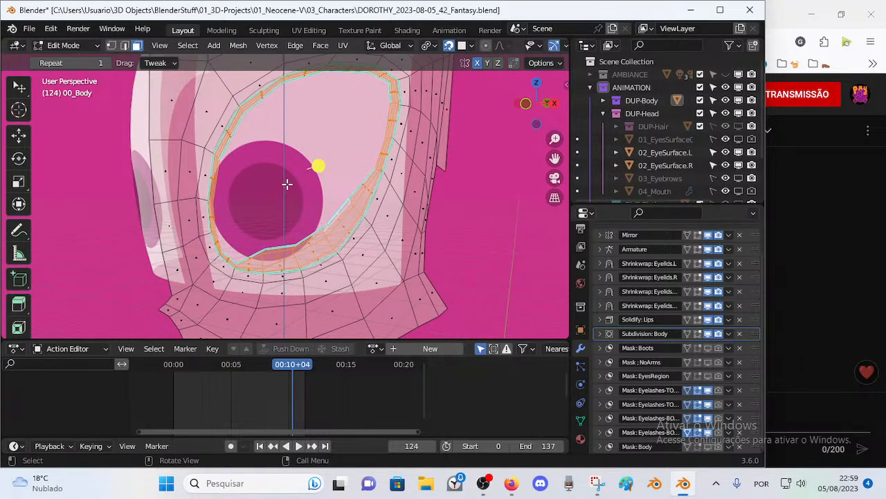
pyautogui.press('g')
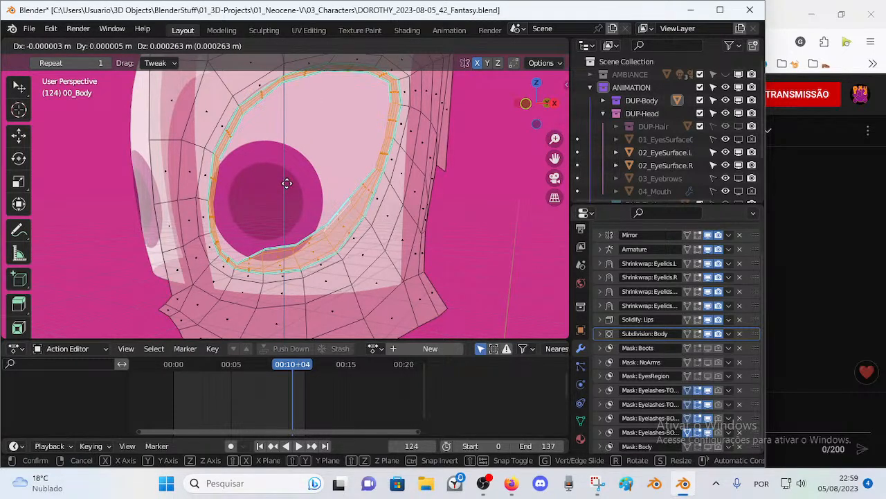
pyautogui.click(285, 180)
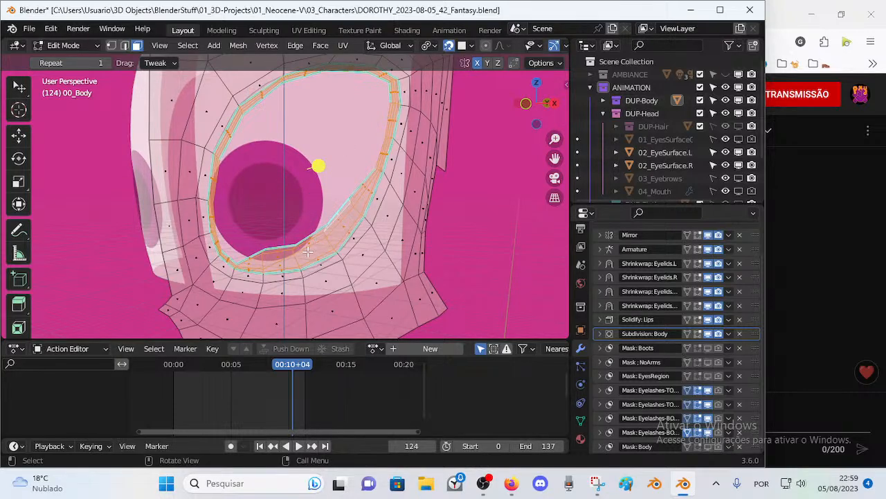
pyautogui.moveTo(317, 166); pyautogui.dragTo(330, 166)
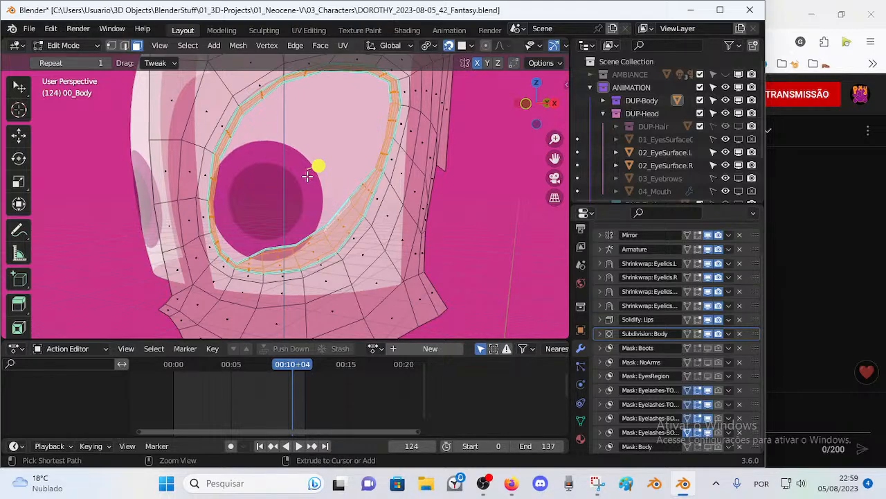
pyautogui.press('g')
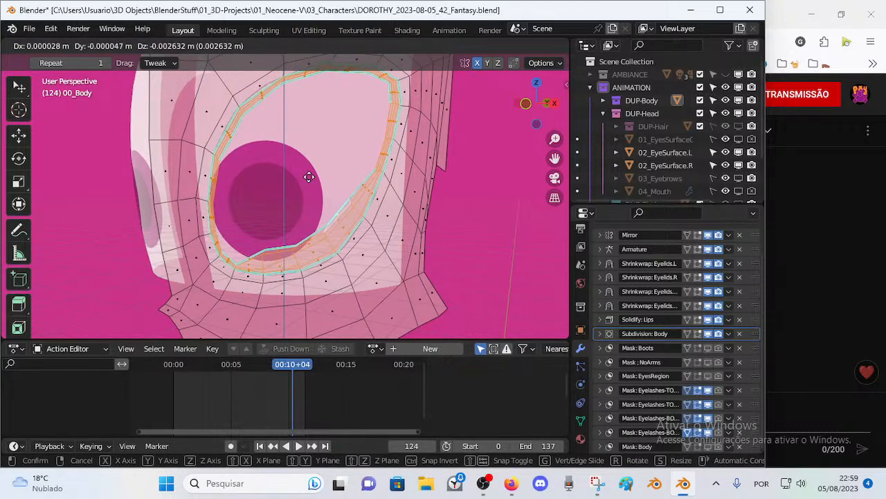
pyautogui.click(306, 177)
# Step: Move the inner loop vertices at the middle of the lower eyelid down one by one, stacking them closely above the border
pyautogui.keyDown('shift'); pyautogui.moveTo(305, 208); pyautogui.dragTo(313, 205, button='middle'); pyautogui.keyUp('shift')
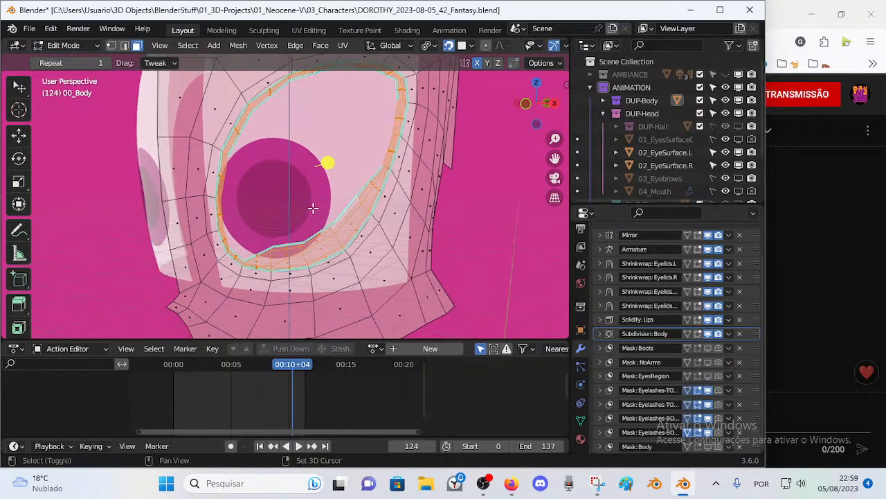
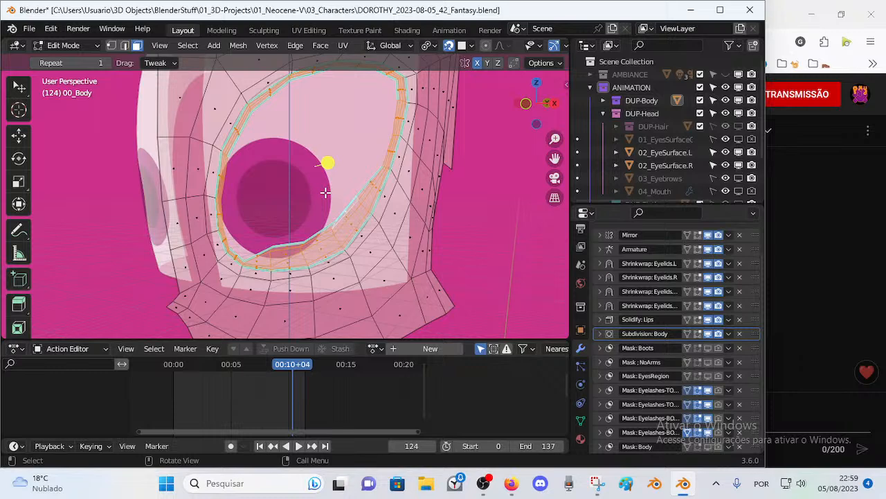
pyautogui.scroll(4, 311, 233)
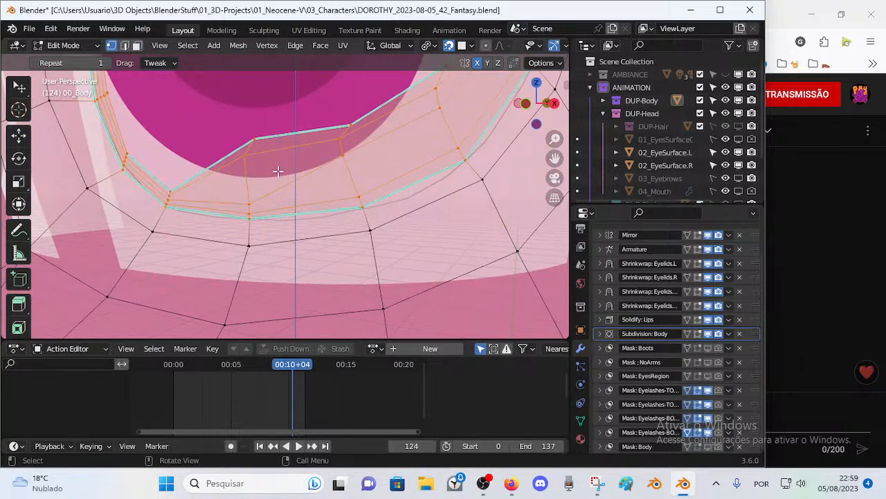
pyautogui.click(248, 210)
pyautogui.press('g')
pyautogui.click(250, 207)
pyautogui.press('g')
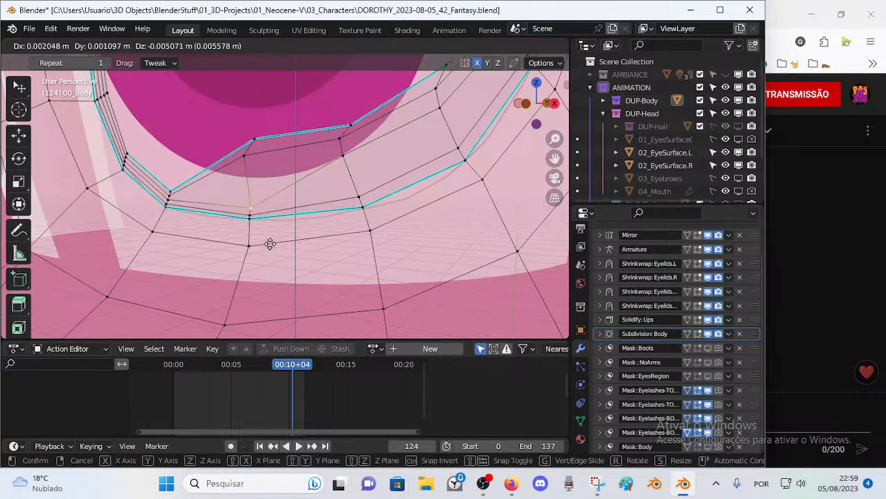
pyautogui.click(234, 236)
pyautogui.press('g')
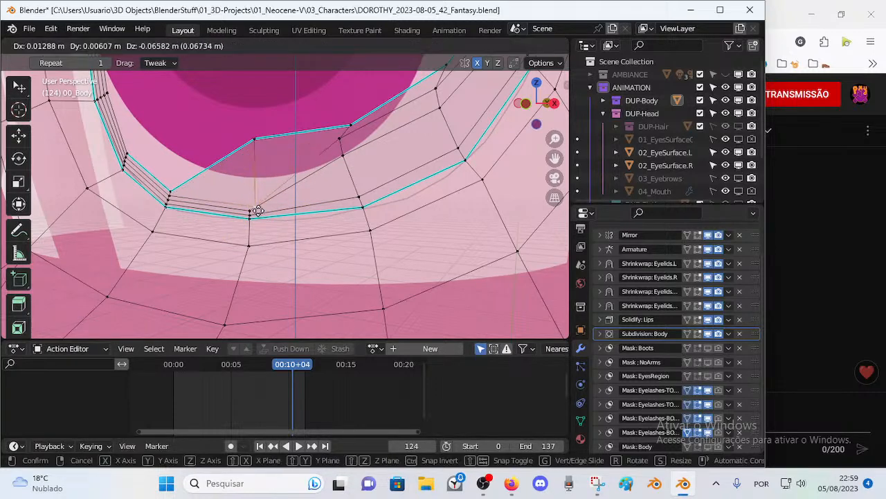
pyautogui.click(234, 229)
pyautogui.press('g')
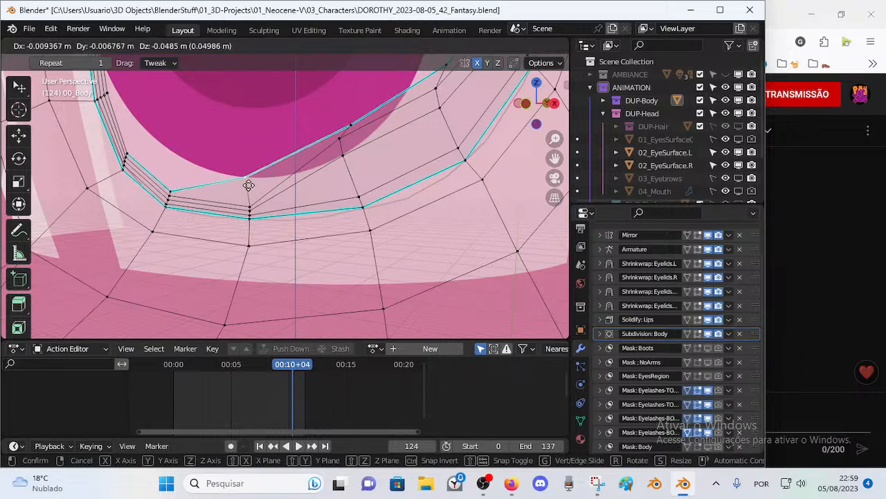
pyautogui.click(251, 209)
pyautogui.hotkey('ctrl', 's')
# Step: Pull the neighbouring column of lower eyelid vertices, toward the outer corner, down against the border with close, even spacing
pyautogui.click(383, 218)
pyautogui.press('g')
pyautogui.click(360, 200)
pyautogui.press('g')
pyautogui.click(385, 214)
pyautogui.hotkey('ctrl', 's')
pyautogui.press('g')
pyautogui.click(387, 205)
pyautogui.press('g')
pyautogui.click(359, 184)
# Step: Select the vertex column at the lower outer bend of the eyelid with Circle Select and move it toward the border
pyautogui.keyDown('shift'); pyautogui.moveTo(356, 132); pyautogui.dragTo(225, 175, button='middle'); pyautogui.keyUp('shift')
pyautogui.press('a')
pyautogui.press('c')
pyautogui.press('Escape')
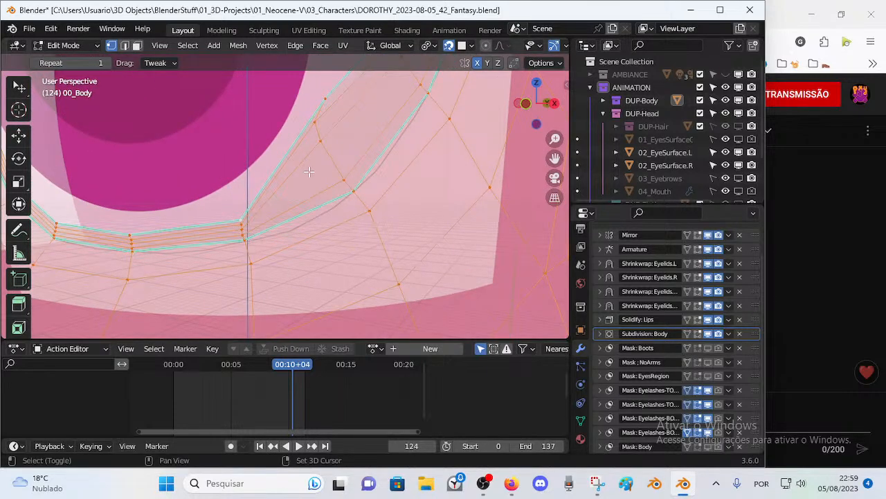
pyautogui.keyDown('shift'); pyautogui.moveTo(309, 173); pyautogui.dragTo(310, 207, button='middle'); pyautogui.keyUp('shift')
pyautogui.hotkey('alt', 'a')
pyautogui.press('c')
pyautogui.moveTo(322, 137); pyautogui.dragTo(319, 169)
pyautogui.press('Escape')
pyautogui.press('g')
pyautogui.click(346, 210)
pyautogui.press('g')
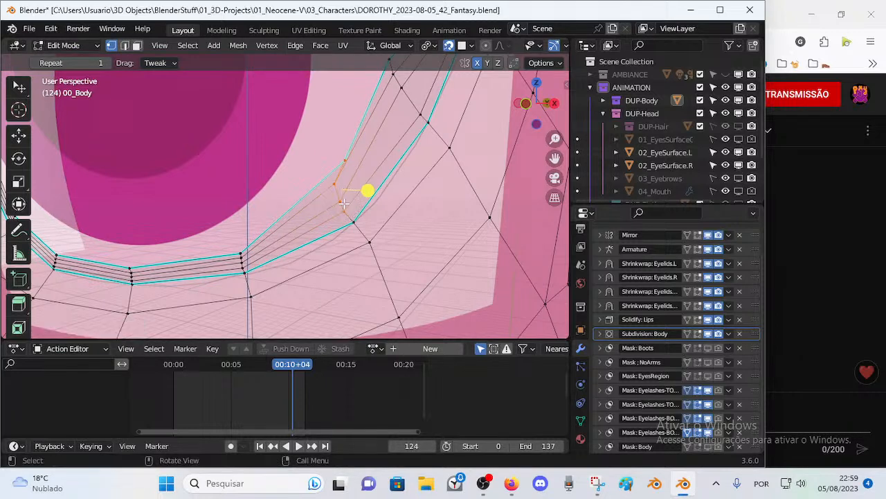
pyautogui.keyDown('shift'); pyautogui.click(416, 273); pyautogui.keyUp('shift')
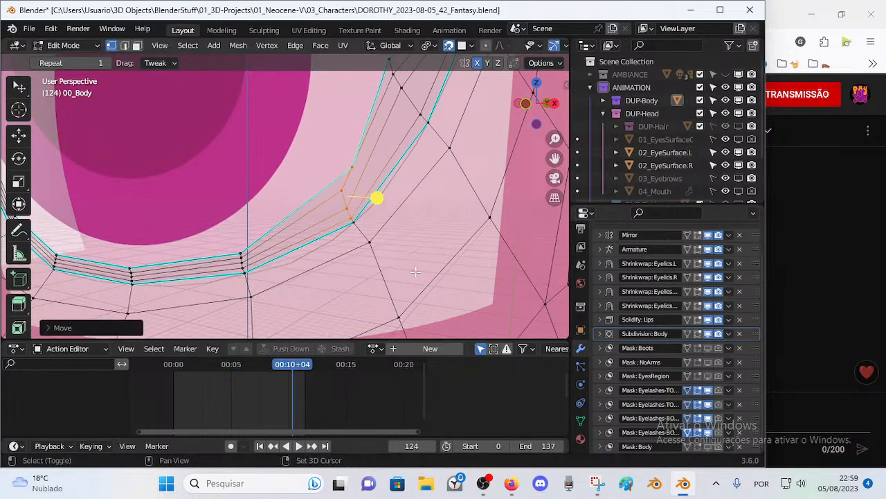
# Step: Reposition the vertices at the lower outer bend individually so the loops and opening edge sit evenly along the border
pyautogui.press('g')
pyautogui.click(350, 229)
pyautogui.press('g')
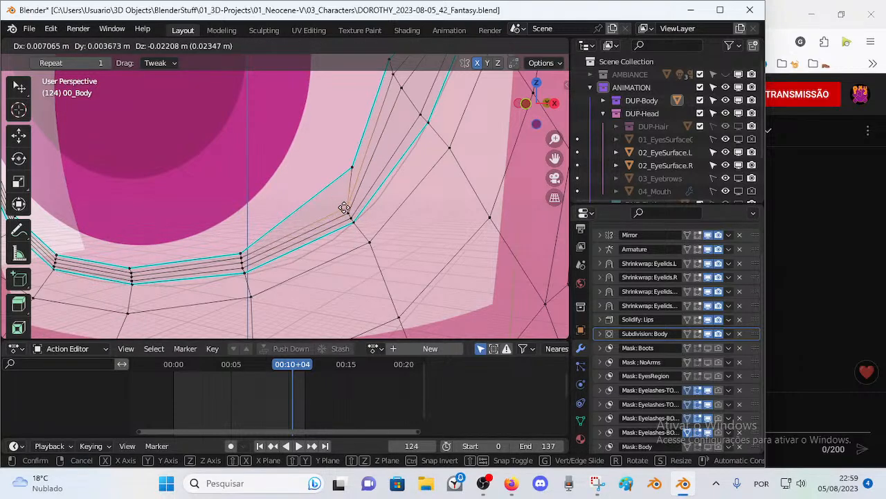
pyautogui.click(344, 208)
pyautogui.click(351, 161)
pyautogui.press('g')
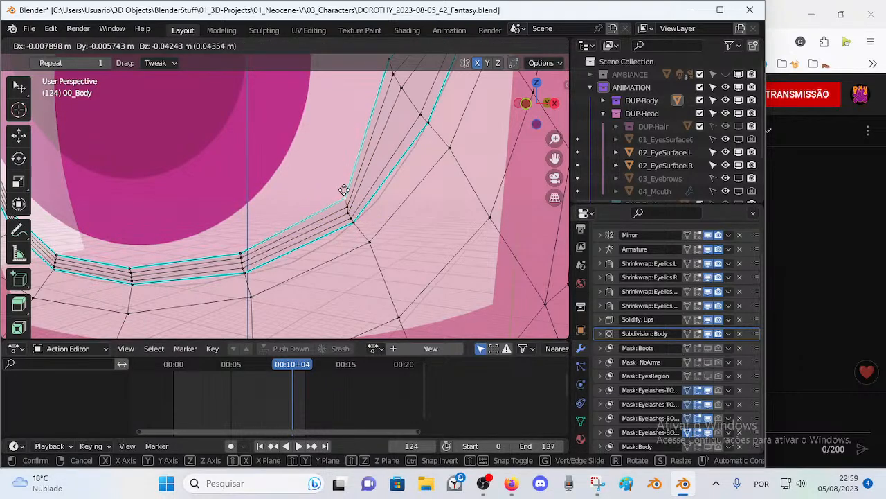
pyautogui.click(346, 193)
pyautogui.click(349, 209)
pyautogui.press('g')
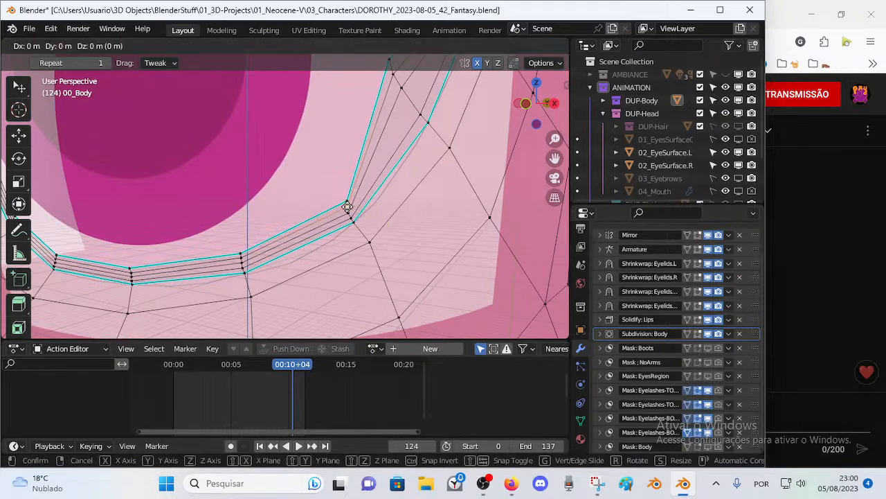
pyautogui.click(335, 213)
pyautogui.click(345, 198)
pyautogui.press('g')
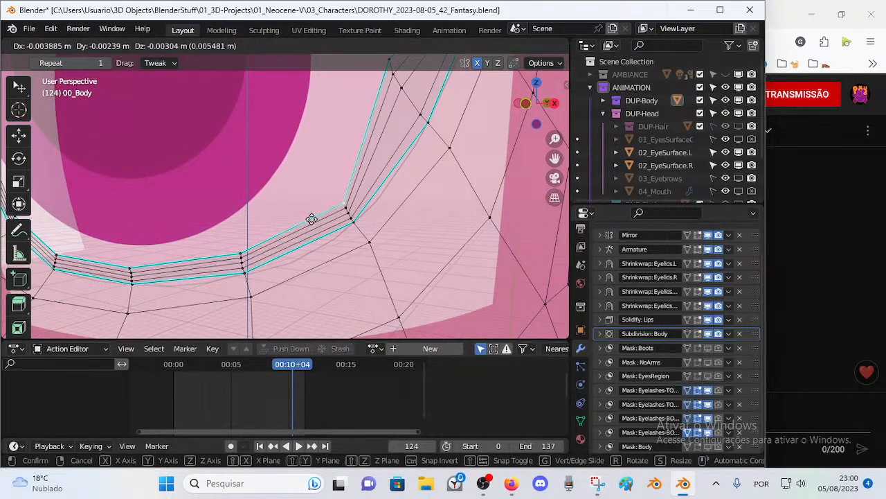
pyautogui.click(313, 218)
# Step: Move the four inner vertices halfway up the eyelid's outer side toward the border, ending with the opening-edge vertex
pyautogui.keyDown('shift'); pyautogui.moveTo(332, 158); pyautogui.dragTo(267, 253, button='middle'); pyautogui.keyUp('shift')
pyautogui.click(370, 195)
pyautogui.press('g')
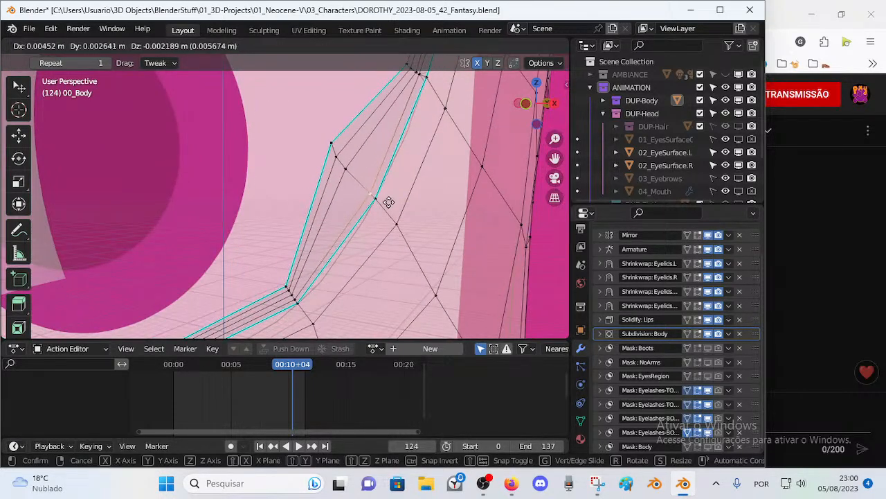
pyautogui.click(423, 204)
pyautogui.press('g')
pyautogui.click(420, 198)
pyautogui.press('g')
pyautogui.click(415, 196)
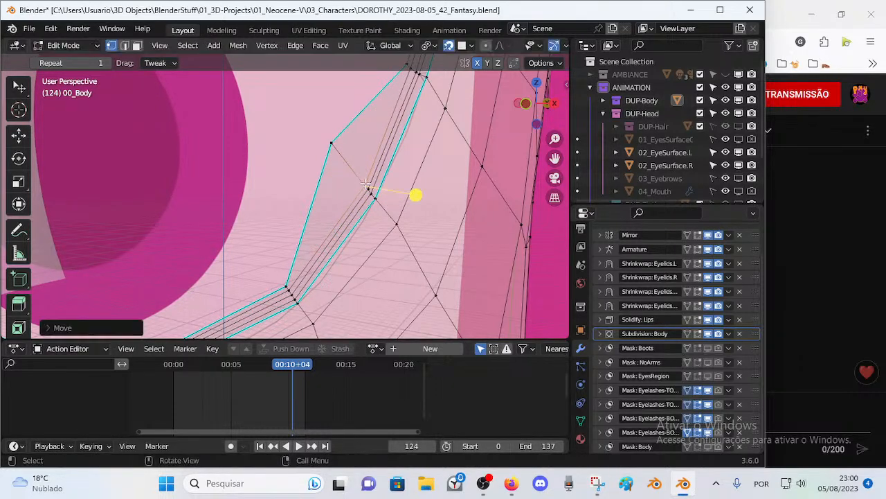
pyautogui.press('g')
pyautogui.click(374, 187)
pyautogui.press('g')
pyautogui.click(355, 166)
pyautogui.press('g')
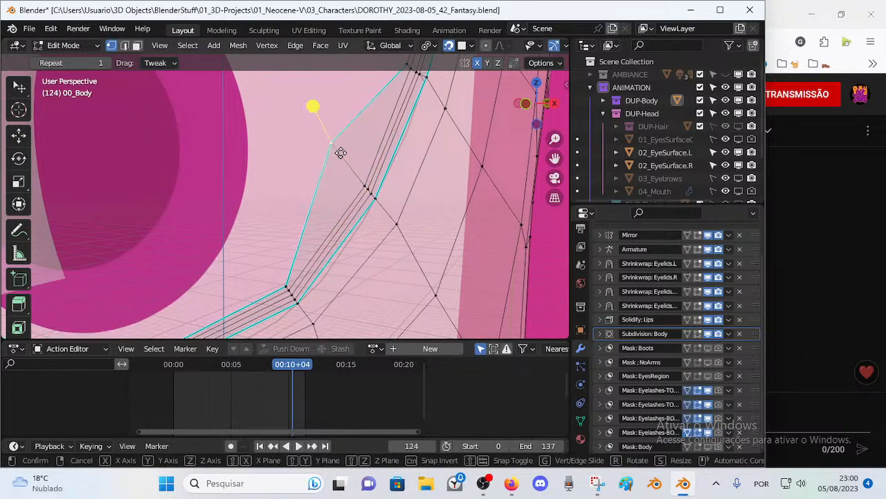
pyautogui.click(368, 185)
# Step: Select the next vertex row up the eyelid's outer side and nudge its vertices sideways to tighten the loop spacing
pyautogui.keyDown('shift'); pyautogui.moveTo(411, 104); pyautogui.dragTo(371, 234, button='middle'); pyautogui.keyUp('shift')
pyautogui.click(363, 213)
pyautogui.keyDown('ctrl'); pyautogui.click(351, 207); pyautogui.keyUp('ctrl')
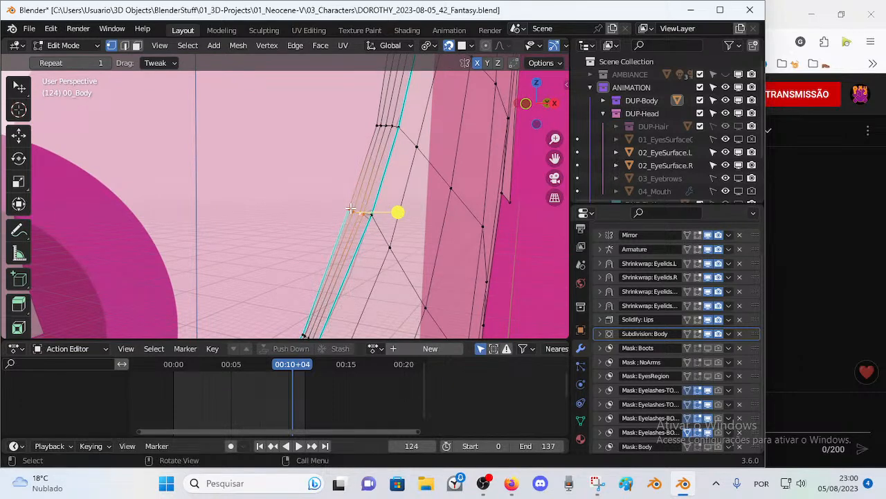
pyautogui.press('g')
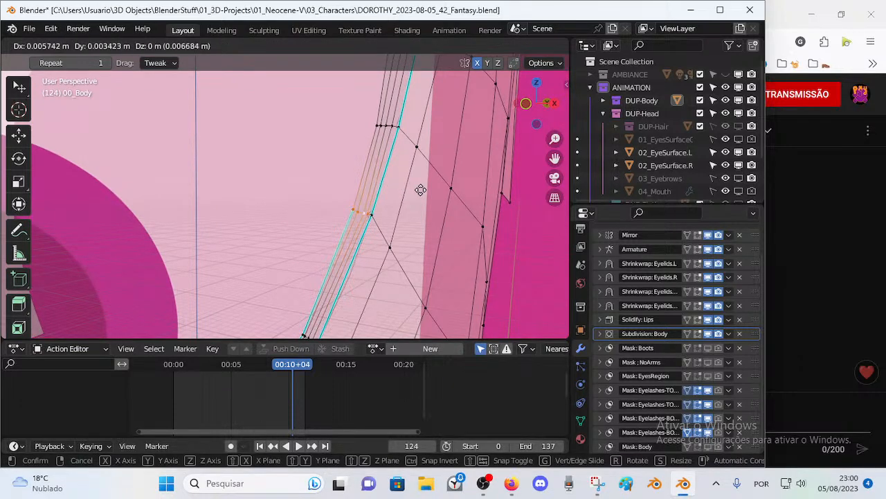
pyautogui.click(404, 207)
pyautogui.press('c')
pyautogui.rightClick(363, 203)
pyautogui.press('g')
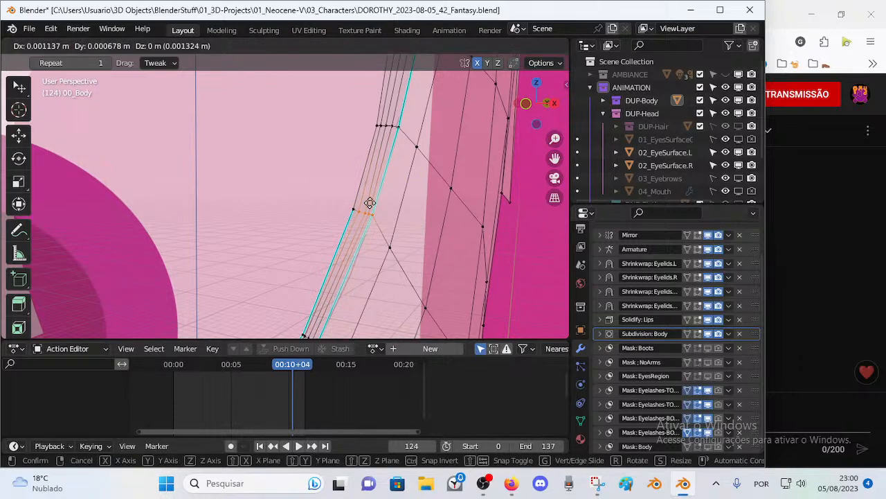
pyautogui.keyDown('shift'); pyautogui.click(370, 202); pyautogui.keyUp('shift')
pyautogui.press('c')
pyautogui.click(362, 203)
pyautogui.rightClick(363, 203)
pyautogui.press('g')
pyautogui.keyDown('shift'); pyautogui.click(365, 202); pyautogui.keyUp('shift')
# Step: Shift groups of loop vertices in the following row, higher up the eyelid's outer side, to align them with the border
pyautogui.keyDown('shift'); pyautogui.scroll(4, 367, 178); pyautogui.keyUp('shift')
pyautogui.click(378, 190)
pyautogui.keyDown('ctrl'); pyautogui.click(398, 193); pyautogui.keyUp('ctrl')
pyautogui.press('g')
pyautogui.click(386, 176)
pyautogui.click(381, 191)
pyautogui.keyDown('ctrl'); pyautogui.click(393, 188); pyautogui.keyUp('ctrl')
pyautogui.press('g')
pyautogui.keyDown('shift'); pyautogui.click(392, 186); pyautogui.keyUp('shift')
# Step: Fine-tune the remaining vertices of that upper outer row so the eyelid loops are evenly spaced
pyautogui.click(374, 191)
pyautogui.click(387, 187)
pyautogui.press('g')
pyautogui.keyDown('shift'); pyautogui.click(385, 184); pyautogui.keyUp('shift')
pyautogui.click(381, 190)
pyautogui.press('g')
pyautogui.click(382, 182)
pyautogui.click(377, 190)
pyautogui.press('g')
pyautogui.click(376, 176)
# Step: Move the vertex row just below the upper outer corner toward the border, adjust its opening-edge vertex, and reselect the row
pyautogui.keyDown('shift'); pyautogui.scroll(7, 389, 200); pyautogui.keyUp('shift')
pyautogui.press('b')
pyautogui.moveTo(384, 198); pyautogui.dragTo(432, 207)
pyautogui.press('g')
pyautogui.click(445, 192)
pyautogui.click(397, 204)
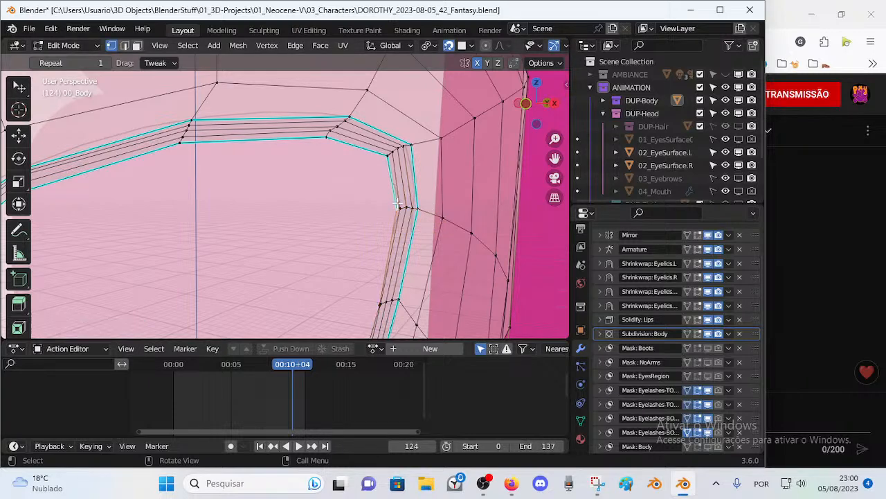
pyautogui.press('g')
pyautogui.click(380, 201)
pyautogui.press('c')
pyautogui.click(403, 209)
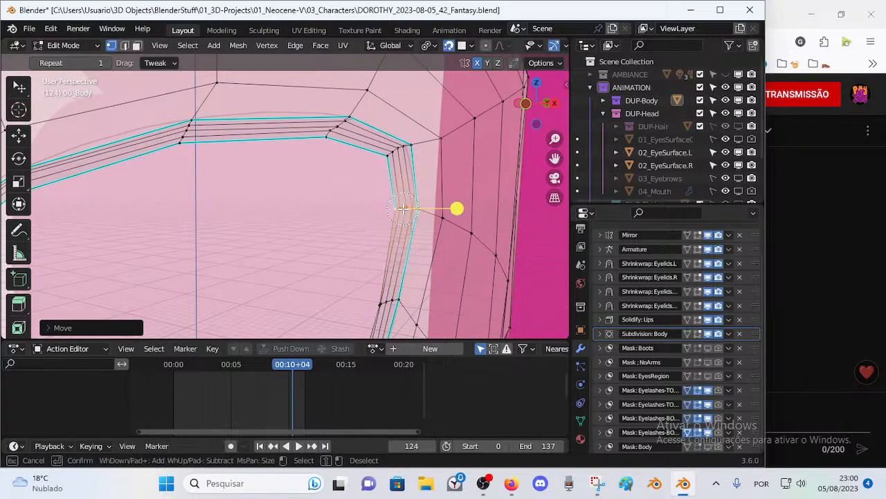
pyautogui.rightClick(403, 209)
# Step: Check the reshaped eyelid loops around the whole opening and save the Blender file
pyautogui.scroll(-6, 305, 194)
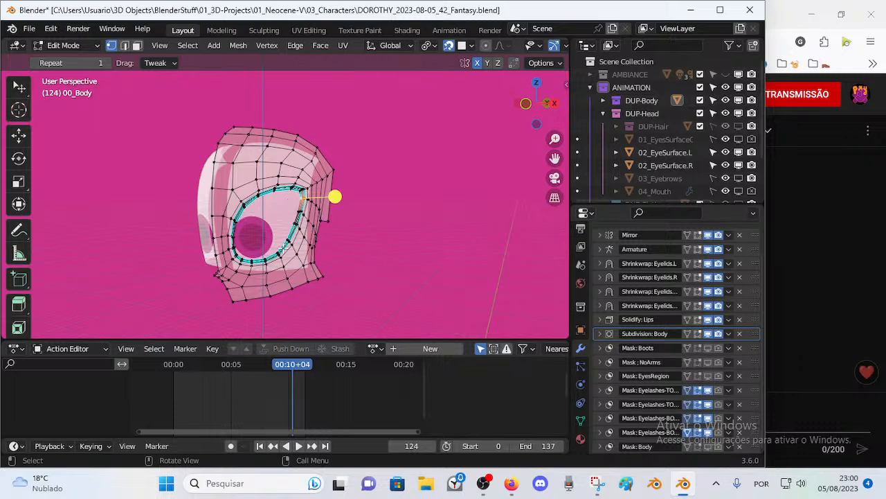
pyautogui.scroll(2, 301, 225)
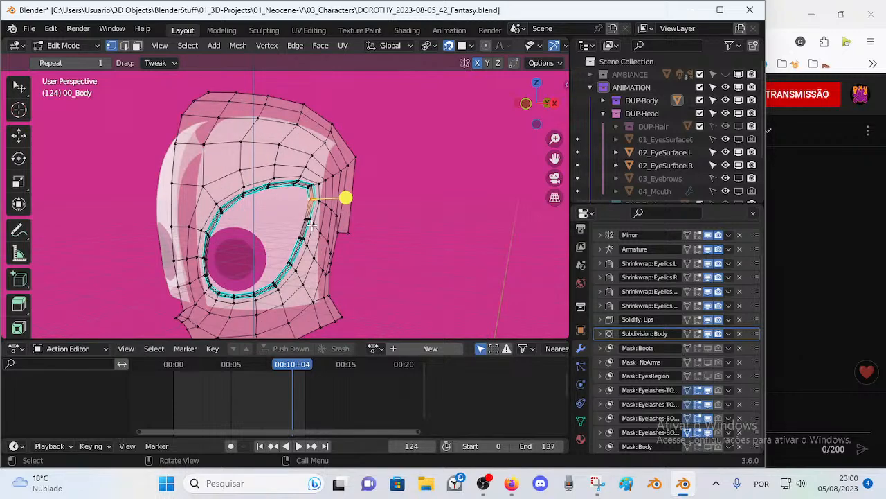
pyautogui.scroll(2, 313, 222)
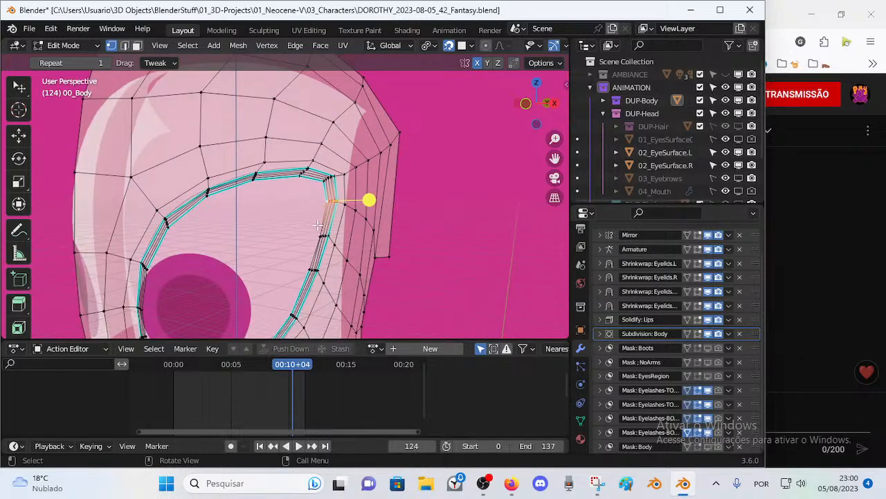
pyautogui.moveTo(303, 253); pyautogui.dragTo(301, 206, button='middle')
pyautogui.scroll(4, 299, 177)
pyautogui.press('KP_Decimal')
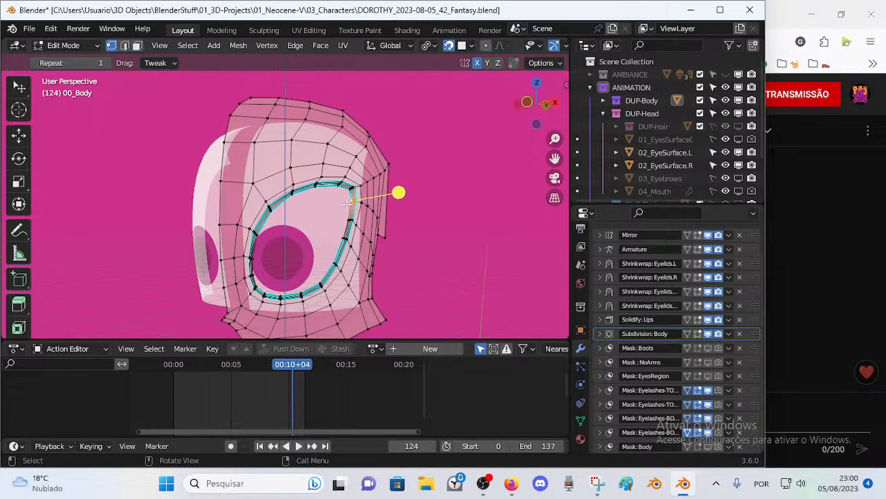
pyautogui.hotkey('ctrl', 's')
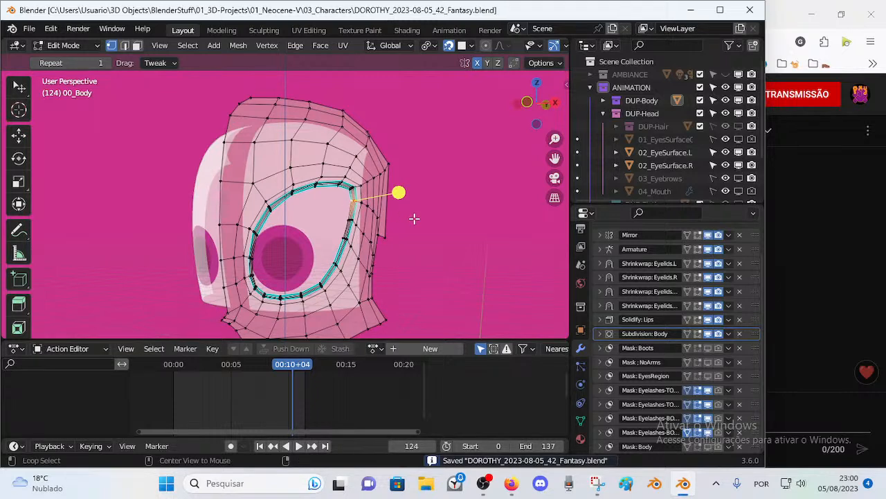
# Step: Turn off the edit-mode and viewport display of the four eyelash mask modifiers
pyautogui.moveTo(689, 391); pyautogui.dragTo(687, 430)
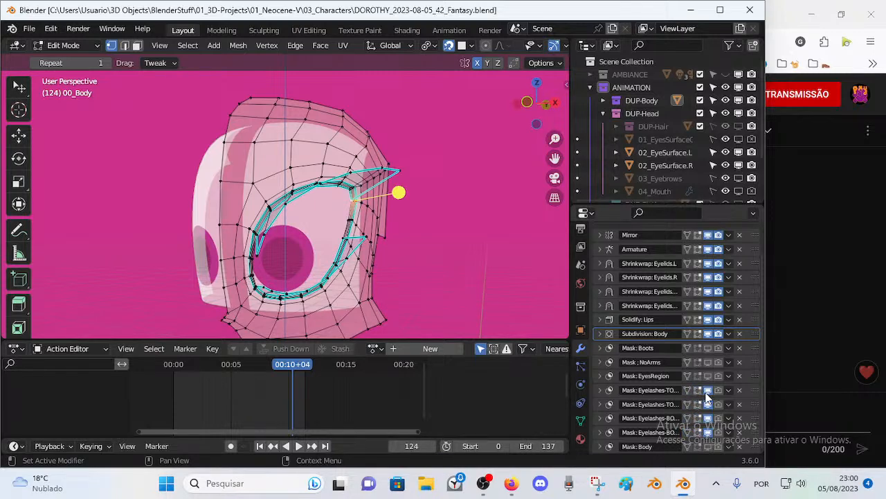
pyautogui.moveTo(416, 284); pyautogui.dragTo(389, 161, button='middle')
pyautogui.scroll(4, 373, 192)
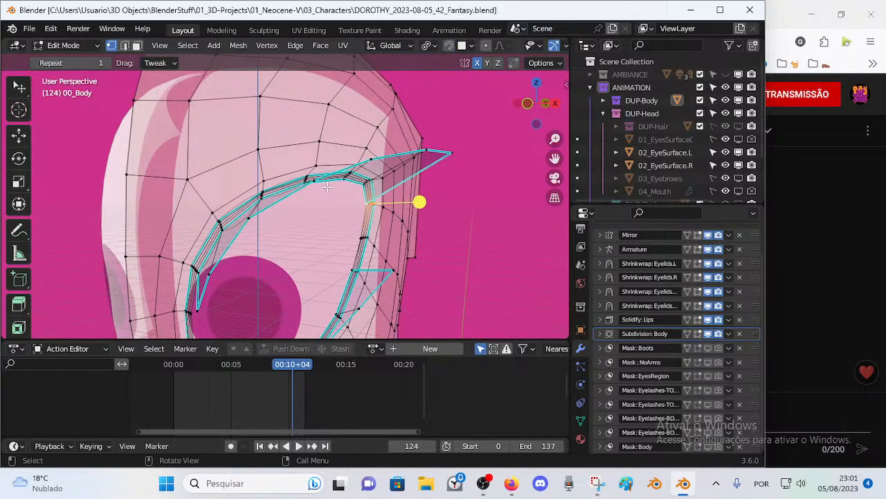
# Step: Switch to edge selection and select the edge loop along the upper eyelashes
pyautogui.press('2')
pyautogui.keyDown('alt'); pyautogui.click(287, 197); pyautogui.keyUp('alt')
pyautogui.keyDown('shift'); pyautogui.moveTo(288, 223); pyautogui.dragTo(296, 179, button='middle'); pyautogui.keyUp('shift')
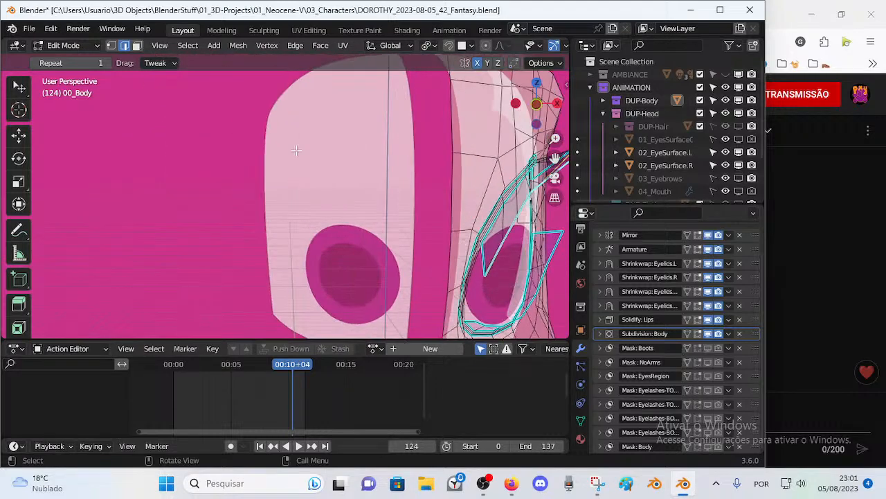
# Step: Enlarge the 3D viewport over the animation editor area and split it vertically into two viewports
pyautogui.moveTo(325, 341); pyautogui.dragTo(326, 420)
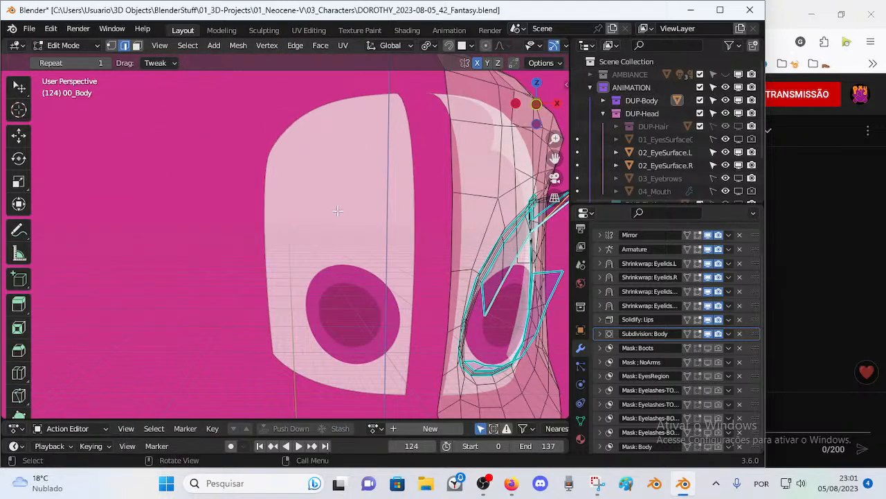
pyautogui.rightClick(277, 36)
pyautogui.click(265, 53)
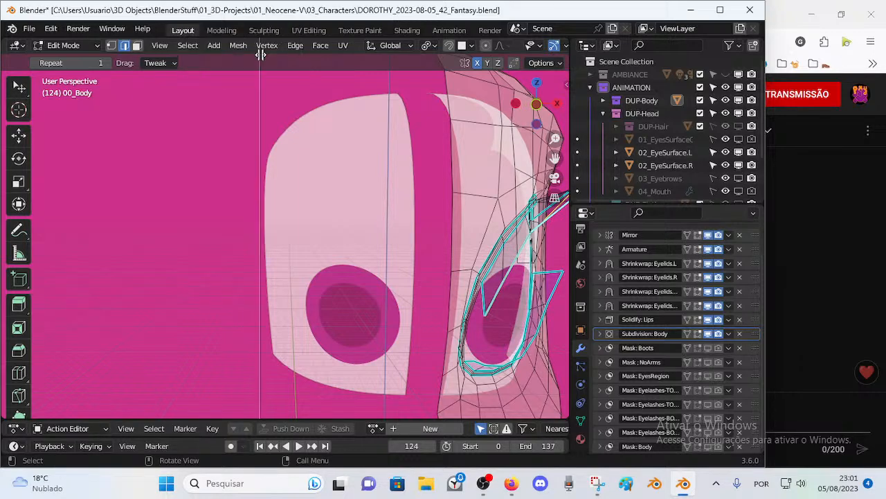
pyautogui.click(251, 90)
# Step: Frame the left eye at an angle in the new viewport and turn off X-ray there
pyautogui.press('KP_1')
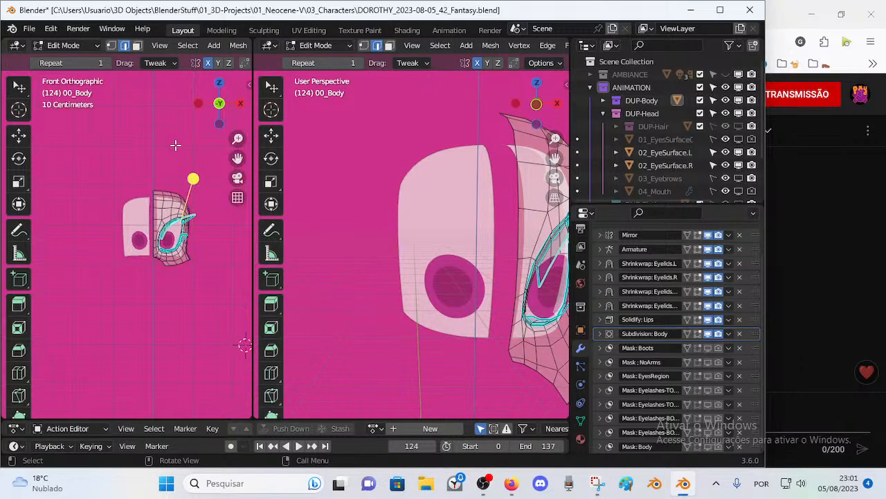
pyautogui.press('KP_3')
pyautogui.keyDown('shift'); pyautogui.moveTo(142, 266); pyautogui.dragTo(282, 266, button='middle'); pyautogui.keyUp('shift')
pyautogui.moveTo(97, 248); pyautogui.dragTo(173, 251, button='middle')
pyautogui.hotkey('alt', 'z')
pyautogui.scroll(5, 177, 257)
pyautogui.scroll(4, 166, 264)
# Step: Try to move the selected upper eyelash loop up toward the eyelid border, first as edges and again as vertices
pyautogui.keyDown('shift'); pyautogui.moveTo(397, 215); pyautogui.dragTo(353, 222, button='middle'); pyautogui.keyUp('shift')
pyautogui.scroll(4, 438, 258)
pyautogui.keyDown('shift'); pyautogui.moveTo(456, 260); pyautogui.dragTo(346, 223, button='middle'); pyautogui.keyUp('shift')
pyautogui.moveTo(452, 249); pyautogui.dragTo(431, 251, button='middle')
pyautogui.keyDown('shift'); pyautogui.moveTo(367, 252); pyautogui.dragTo(466, 237, button='middle'); pyautogui.keyUp('shift')
pyautogui.press('g')
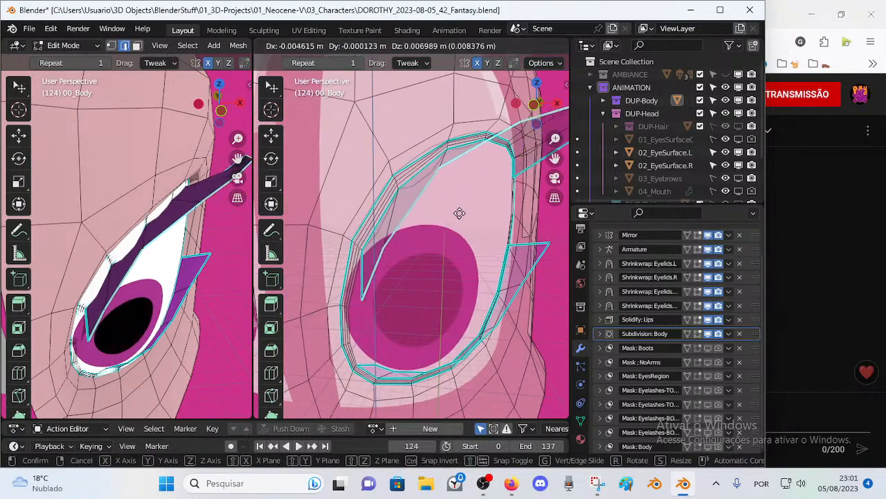
pyautogui.click(457, 145)
pyautogui.keyDown('shift'); pyautogui.moveTo(439, 174); pyautogui.dragTo(451, 218, button='middle'); pyautogui.keyUp('shift')
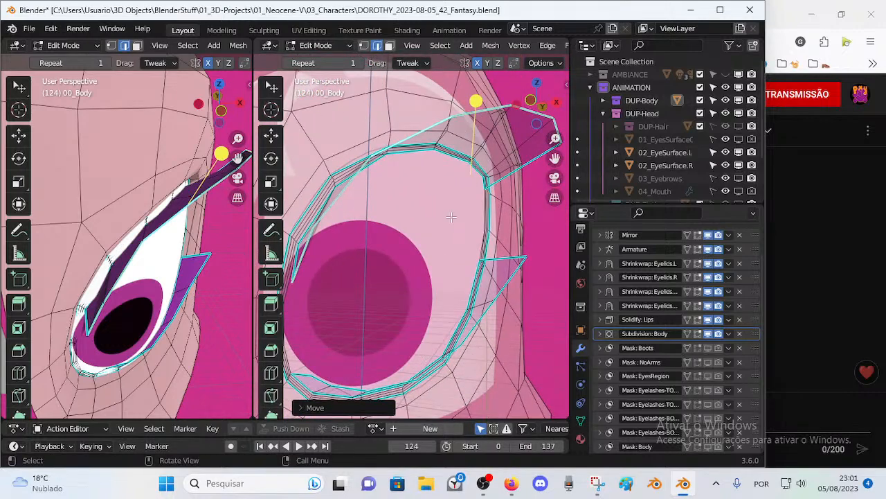
pyautogui.keyDown('shift'); pyautogui.moveTo(446, 169); pyautogui.dragTo(467, 219, button='middle'); pyautogui.keyUp('shift')
pyautogui.press('1')
pyautogui.keyDown('shift'); pyautogui.moveTo(490, 250); pyautogui.dragTo(449, 199, button='middle'); pyautogui.keyUp('shift')
pyautogui.press('g')
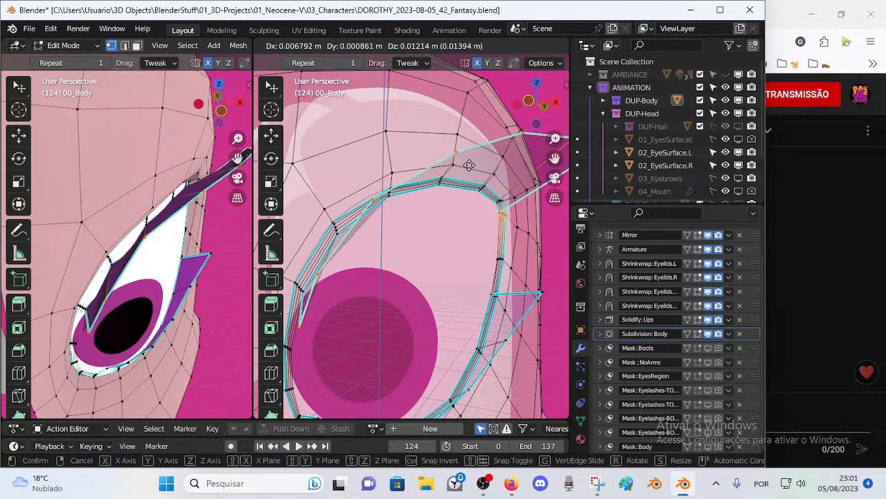
pyautogui.click(471, 166)
# Step: Undo the trial moves of the upper eyelash loop
pyautogui.hotkey('ctrl', 'z')
pyautogui.moveTo(457, 237); pyautogui.dragTo(449, 243, button='middle')
pyautogui.hotkey('ctrl', 'z')
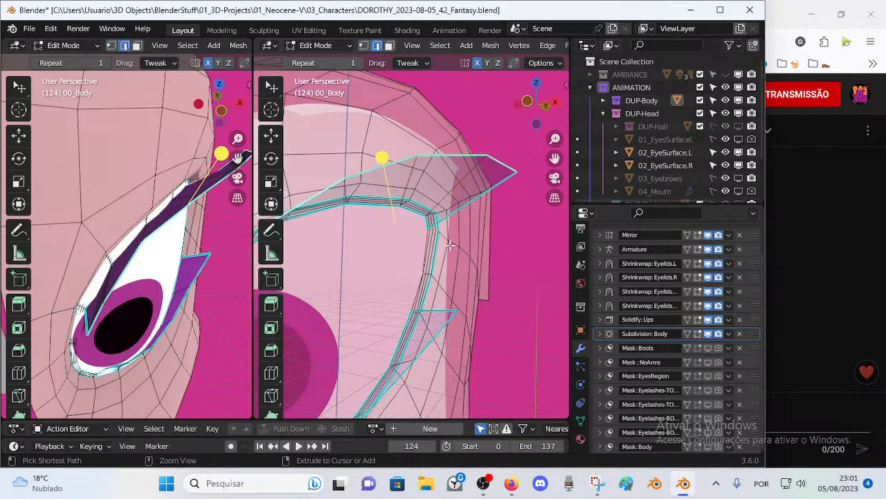
pyautogui.hotkey('ctrl', 'z')
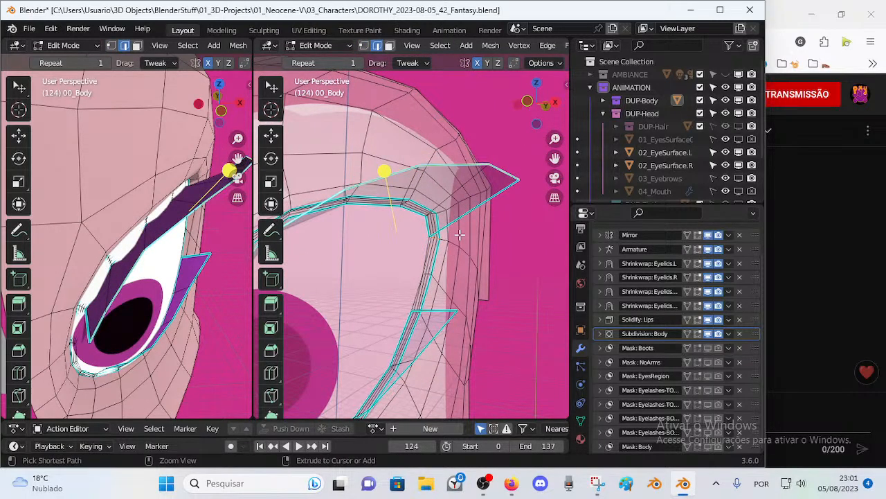
# Step: Clear the selection and reselect the outer edge loop of the upper eyelash
pyautogui.hotkey('alt', 'a')
pyautogui.keyDown('alt'); pyautogui.keyDown('shift'); pyautogui.click(479, 166); pyautogui.keyUp('shift'); pyautogui.keyUp('alt')
pyautogui.keyDown('alt'); pyautogui.keyDown('shift'); pyautogui.click(478, 167); pyautogui.keyUp('shift'); pyautogui.keyUp('alt')
pyautogui.hotkey('alt', 'a')
pyautogui.keyDown('alt'); pyautogui.keyDown('shift'); pyautogui.click(470, 165); pyautogui.keyUp('shift'); pyautogui.keyUp('alt')
pyautogui.hotkey('alt', 'a')
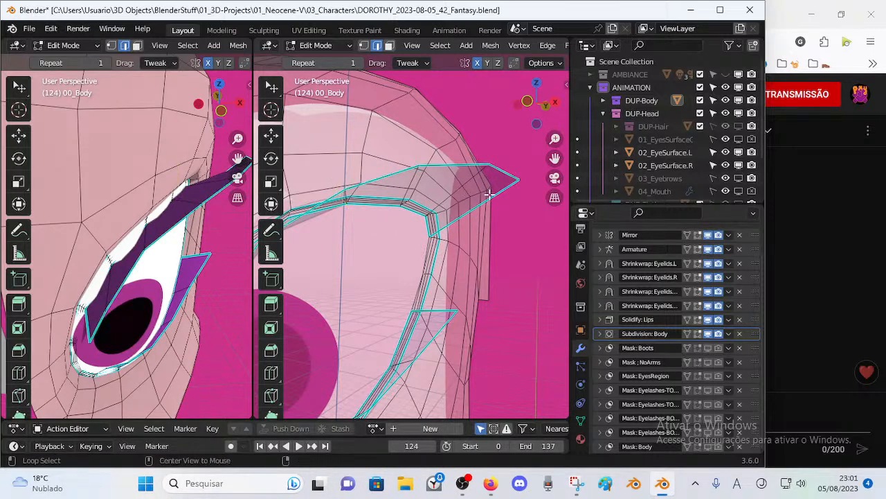
pyautogui.keyDown('alt'); pyautogui.click(508, 171); pyautogui.keyUp('alt')
# Step: Switch to vertex selection and move the upper eyelash vertices slightly up, including the one above the eye's middle
pyautogui.keyDown('shift'); pyautogui.moveTo(291, 218); pyautogui.dragTo(399, 207, button='middle'); pyautogui.keyUp('shift')
pyautogui.press('1')
pyautogui.moveTo(433, 270); pyautogui.dragTo(440, 216, button='middle')
pyautogui.press('g')
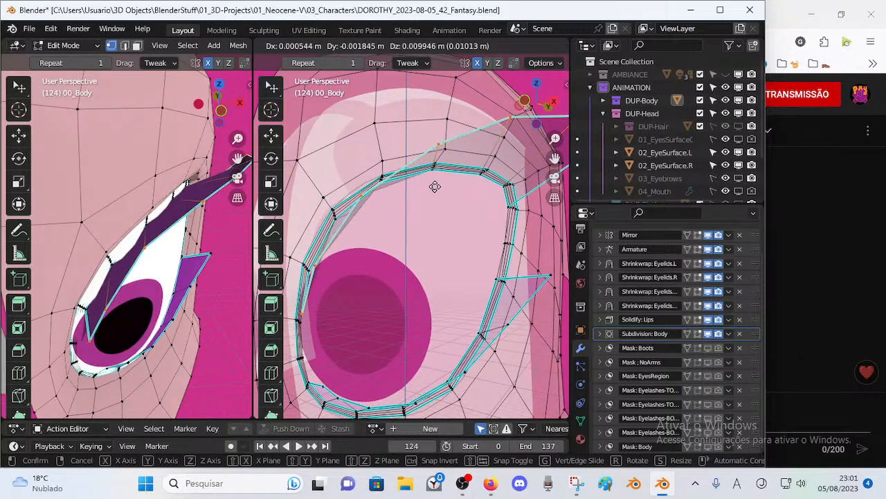
pyautogui.click(435, 187)
pyautogui.scroll(-6, 539, 58)
pyautogui.moveTo(482, 153); pyautogui.dragTo(457, 169, button='middle')
pyautogui.moveTo(412, 181); pyautogui.dragTo(403, 188)
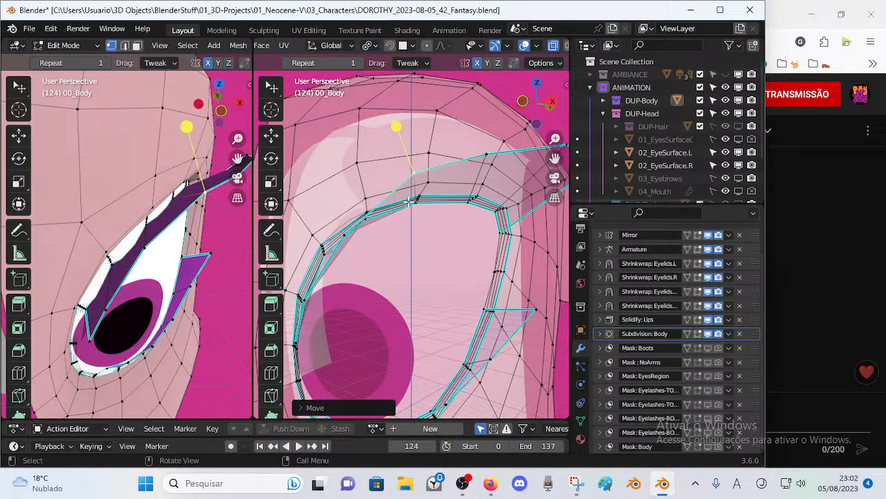
# Step: In front view with X-ray off, move the upper eyelash's top-edge vertex nearest the tip along the lash line
pyautogui.press('KP_1')
pyautogui.keyDown('shift'); pyautogui.moveTo(523, 250); pyautogui.dragTo(433, 232, button='middle'); pyautogui.keyUp('shift')
pyautogui.hotkey('alt', 'z')
pyautogui.keyDown('shift'); pyautogui.moveTo(483, 297); pyautogui.dragTo(469, 295, button='middle'); pyautogui.keyUp('shift')
pyautogui.scroll(4, 469, 293)
pyautogui.scroll(6, 469, 293)
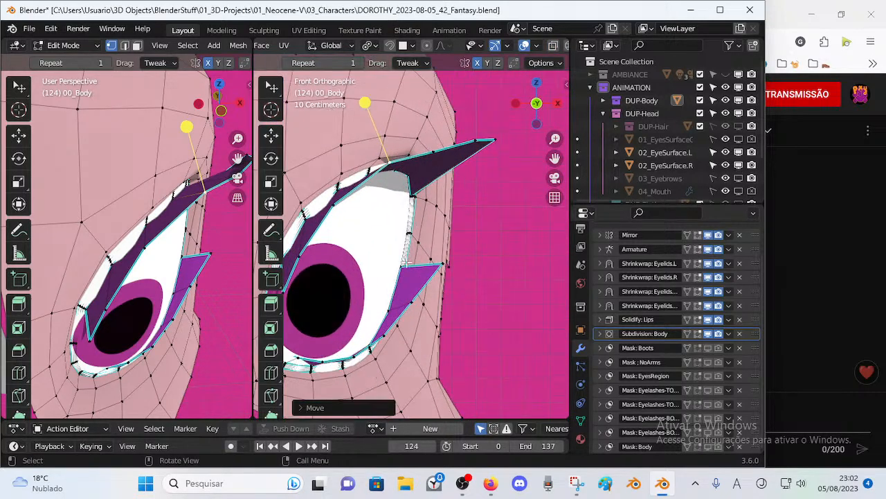
pyautogui.click(454, 146)
pyautogui.press('g')
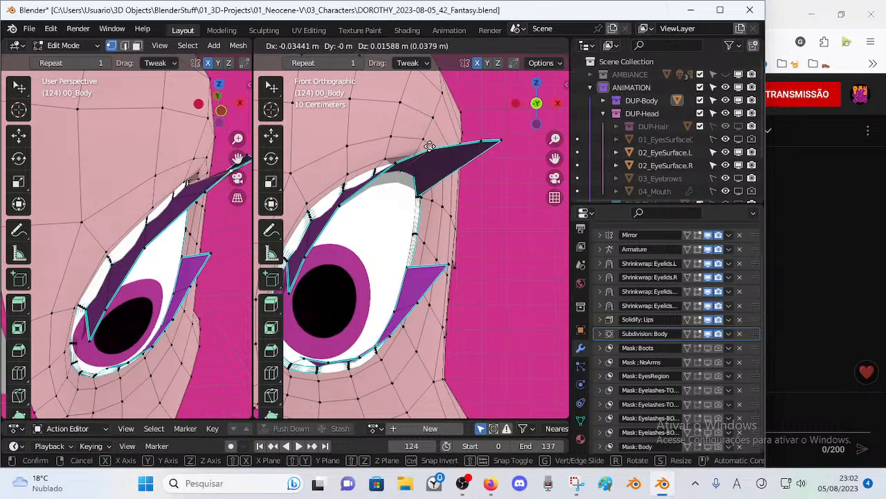
pyautogui.click(454, 146)
# Step: Adjust the vertex beside the upper eyelash's tip and pull the tip vertex slightly inward toward the face
pyautogui.click(480, 137)
pyautogui.press('g')
pyautogui.click(499, 135)
pyautogui.press('g')
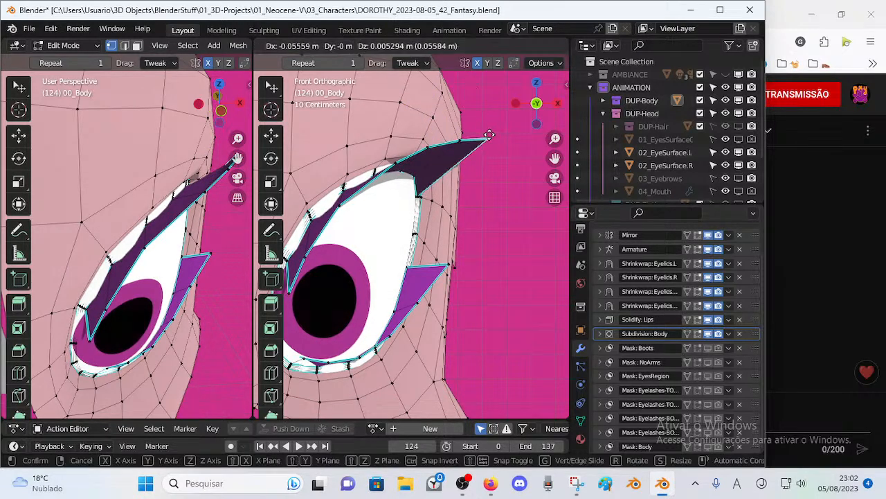
pyautogui.click(486, 134)
# Step: Move the upper eyelash's middle top-edge vertices up to the eyelid border and even out their curve toward the tip
pyautogui.click(393, 164)
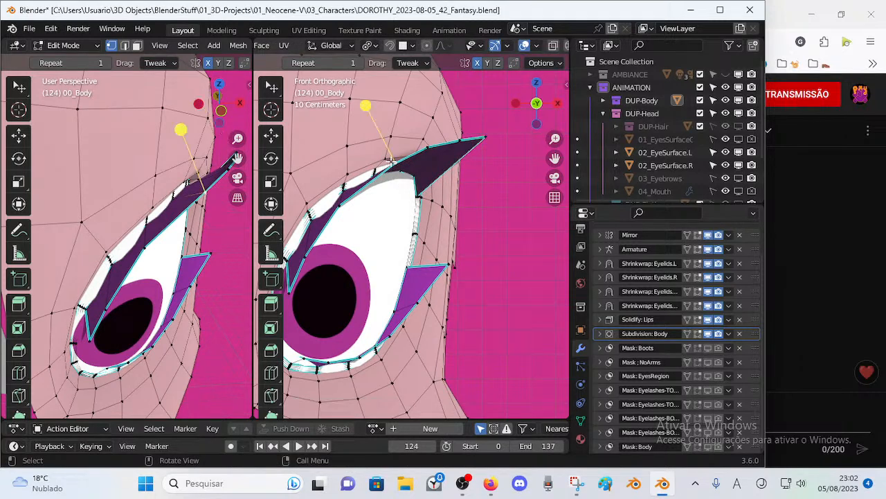
pyautogui.press('g')
pyautogui.click(388, 152)
pyautogui.click(341, 208)
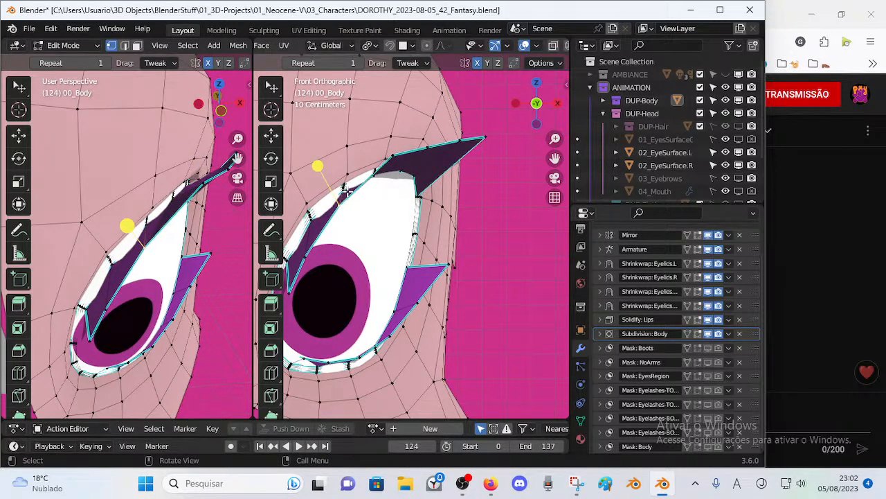
pyautogui.hotkey('alt', 'z')
pyautogui.hotkey('alt', 'z')
pyautogui.press('g')
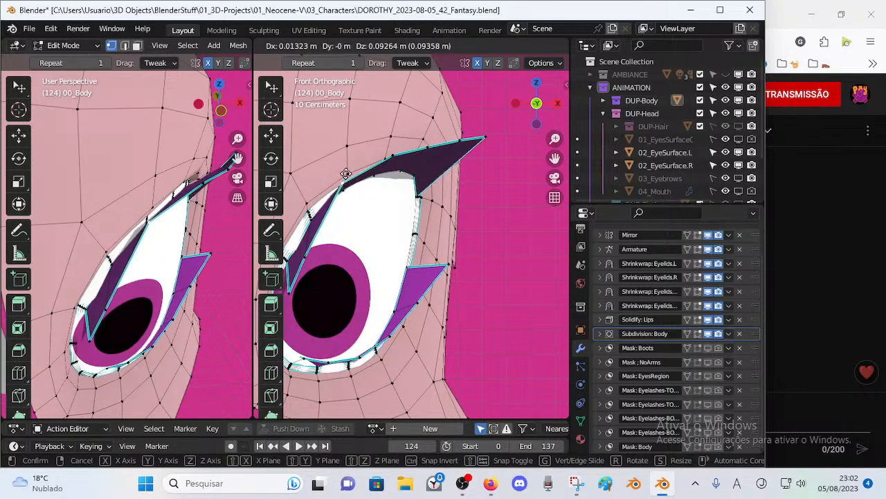
pyautogui.click(388, 164)
pyautogui.moveTo(392, 157); pyautogui.dragTo(430, 147)
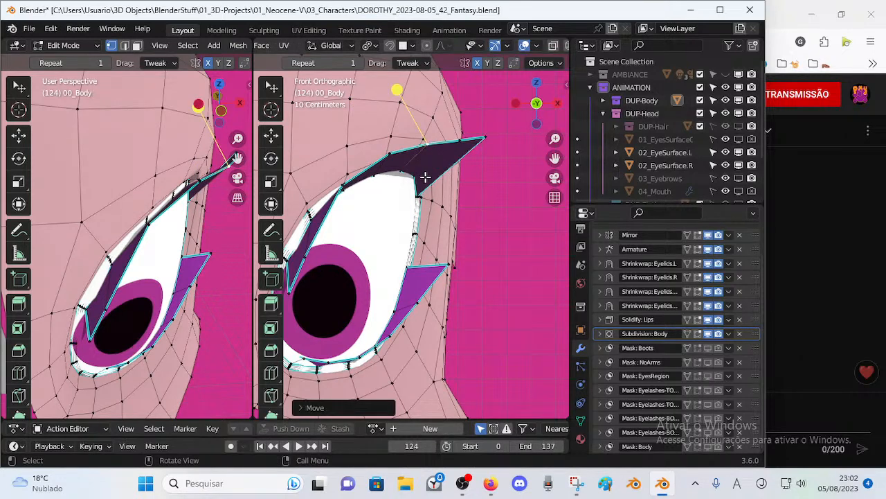
# Step: Move the next top-edge vertex toward the upper eyelash's inner end up onto the eyelid border
pyautogui.keyDown('shift'); pyautogui.moveTo(394, 207); pyautogui.dragTo(409, 209, button='middle'); pyautogui.keyUp('shift')
pyautogui.moveTo(326, 264); pyautogui.dragTo(357, 202)
pyautogui.click(325, 225)
pyautogui.moveTo(331, 232); pyautogui.dragTo(328, 225)
pyautogui.keyDown('shift'); pyautogui.moveTo(327, 275); pyautogui.dragTo(331, 276, button='middle'); pyautogui.keyUp('shift')
# Step: Pull the upper eyelash's inner end vertex up to the eyelid border and fine-tune the neighbouring top-edge vertices
pyautogui.click(309, 297)
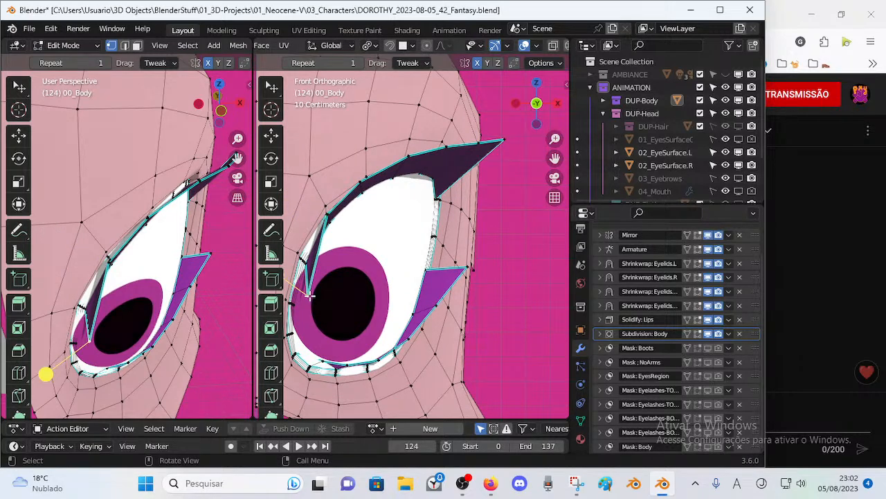
pyautogui.moveTo(310, 291); pyautogui.dragTo(307, 242)
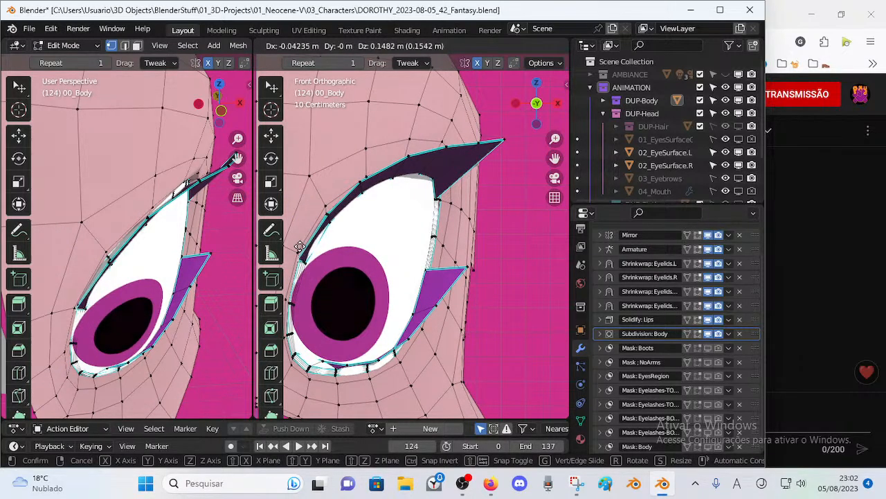
pyautogui.click(300, 256)
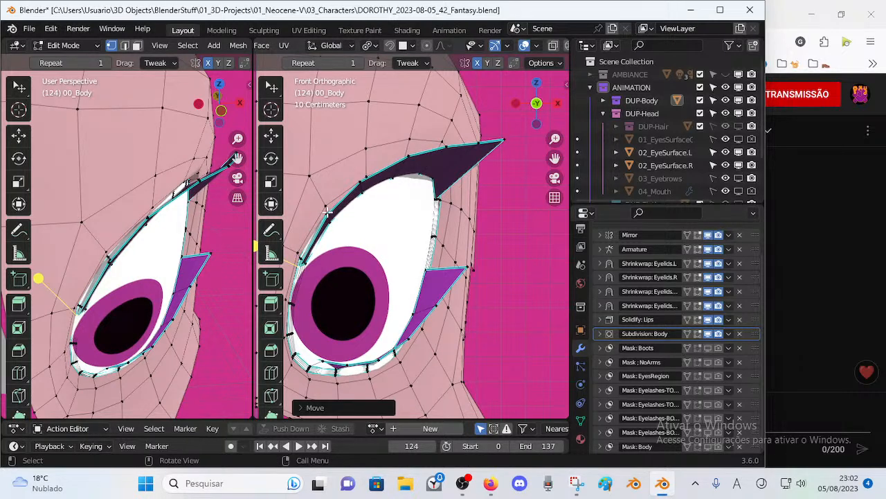
pyautogui.press('g')
pyautogui.click(309, 225)
pyautogui.press('g')
pyautogui.click(392, 168)
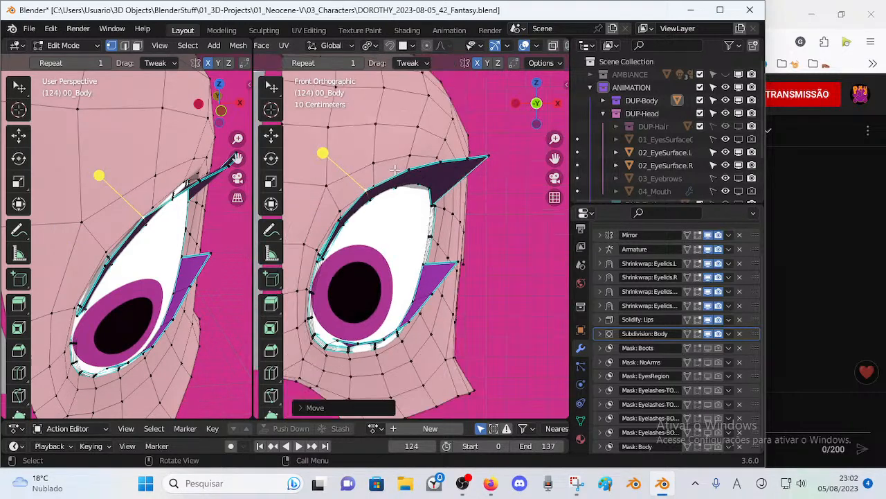
# Step: In edge selection, raise the upper eyelash's top edge above the outer eye corner to thicken the lash
pyautogui.press('g')
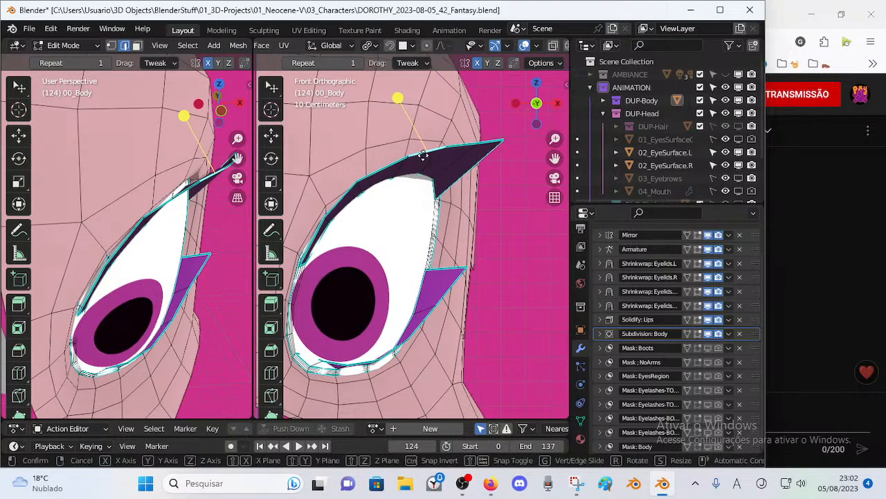
pyautogui.click(425, 101)
pyautogui.press('g')
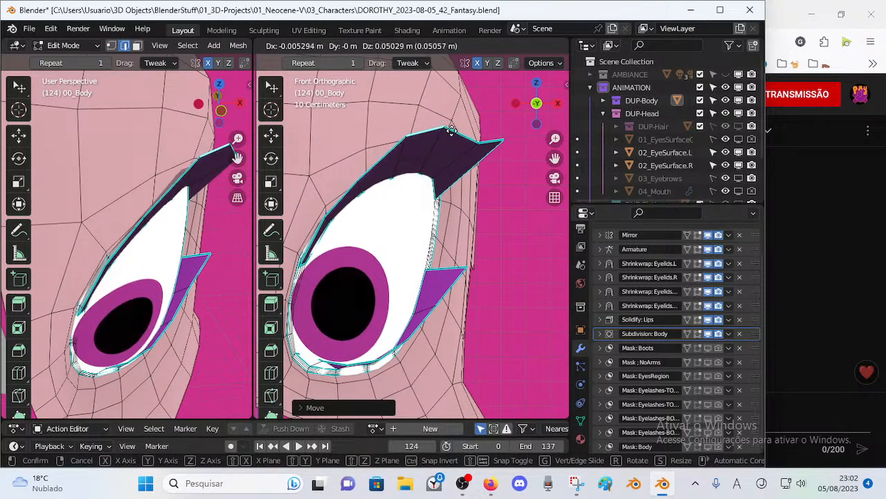
pyautogui.click(451, 139)
# Step: Move and rotate the top edge beside the upper eyelash's tip to continue the thickened outline into the point
pyautogui.press('g')
pyautogui.click(483, 139)
pyautogui.press('r')
pyautogui.click(501, 115)
pyautogui.press('g')
pyautogui.click(501, 125)
pyautogui.press('r')
pyautogui.click(502, 130)
pyautogui.press('g')
pyautogui.click(502, 130)
# Step: In vertex selection, raise the top-edge vertex over the eye's inner half to smooth the lash, and select the next vertex inward
pyautogui.press('1')
pyautogui.click(355, 179)
pyautogui.press('g')
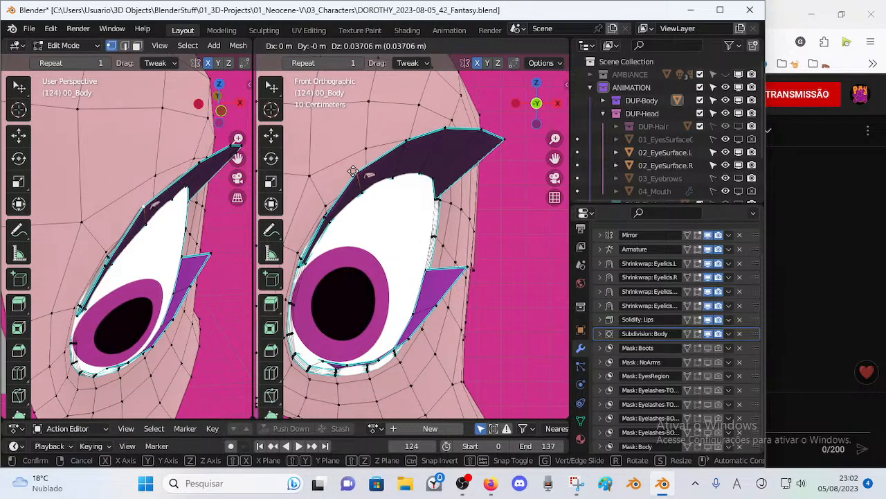
pyautogui.click(354, 171)
pyautogui.press('KP_5')
pyautogui.press('KP_5')
pyautogui.press('g')
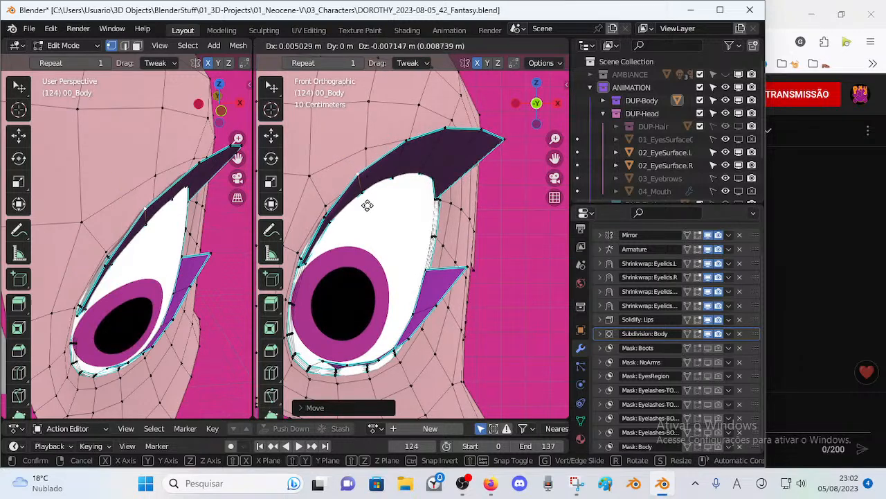
pyautogui.click(320, 219)
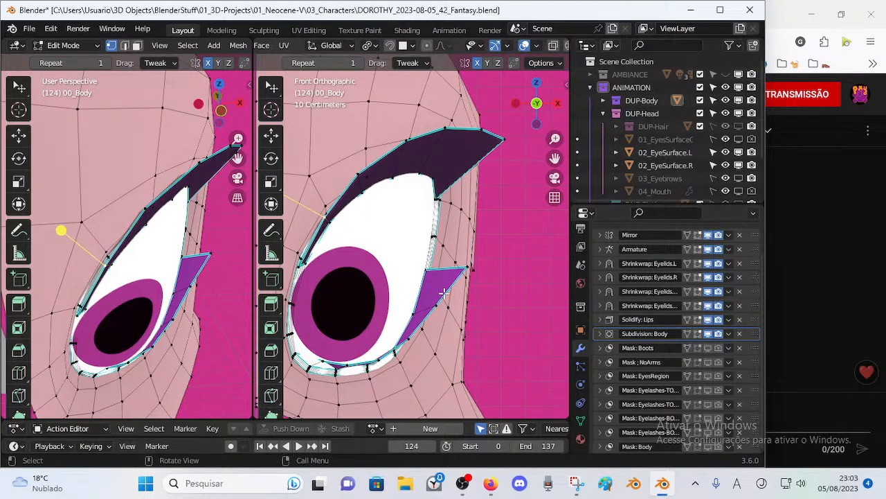
# Step: Rotate and slightly move the short top edge at the upper eyelash's tip
pyautogui.click(494, 138)
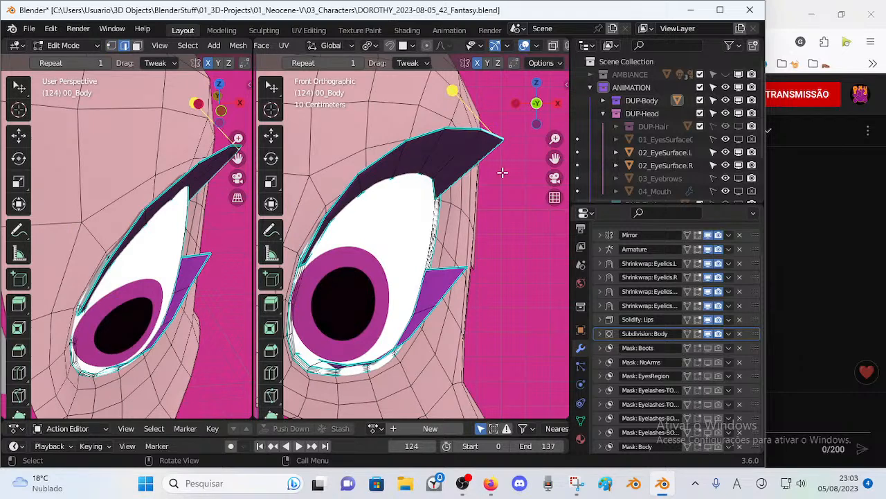
pyautogui.press('r')
pyautogui.click(522, 156)
pyautogui.press('g')
pyautogui.click(522, 155)
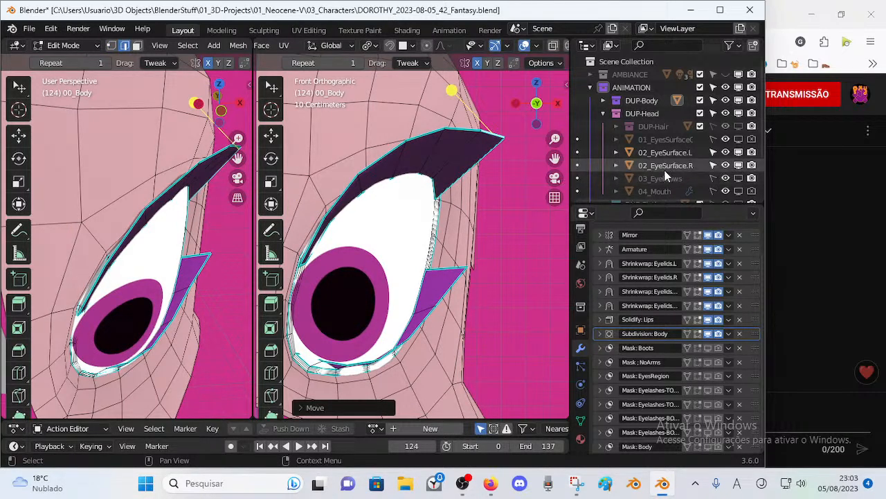
# Step: Enable and expand the ORIGINAL collection, and save the Blender file
pyautogui.scroll(-4, 667, 168)
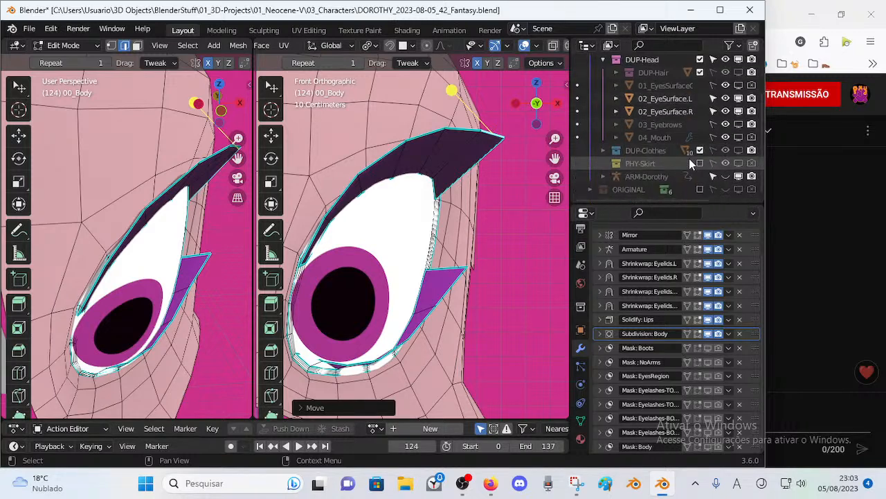
pyautogui.click(700, 189)
pyautogui.click(590, 189)
pyautogui.scroll(-4, 655, 169)
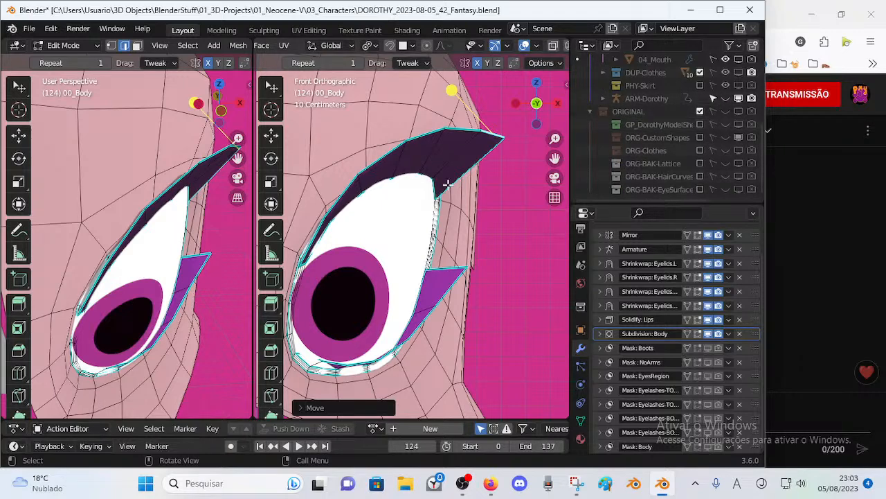
pyautogui.hotkey('ctrl', 's')
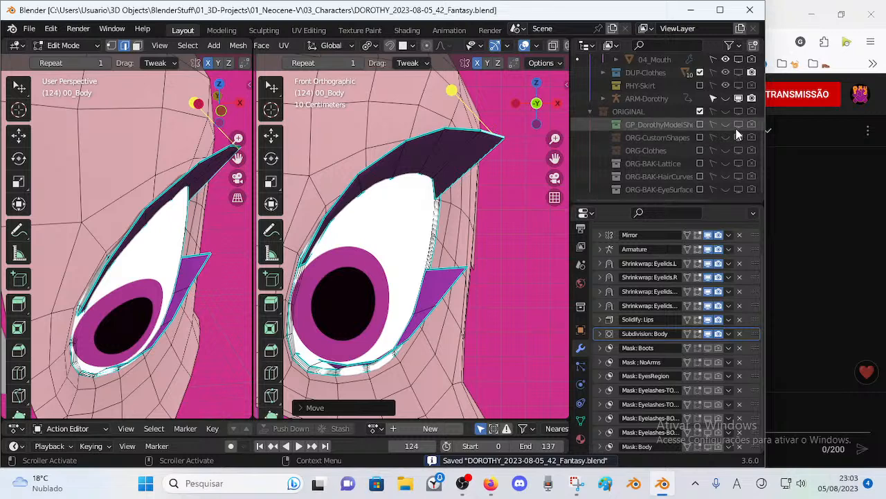
# Step: Enable the GP_Dorothy model sheet collection inside ORIGINAL to bring in the reference drawings beside the eye
pyautogui.click(700, 124)
pyautogui.scroll(-2, 670, 142)
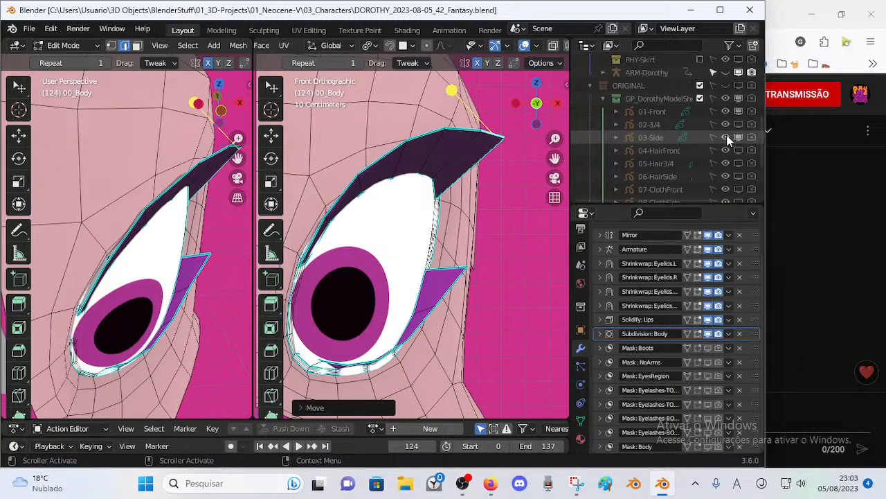
pyautogui.scroll(-4, 446, 221)
pyautogui.press('n')
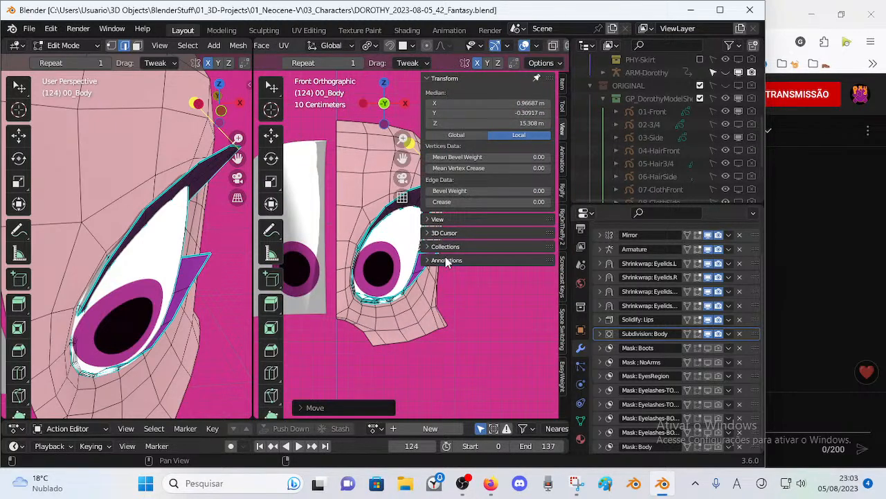
pyautogui.press('n')
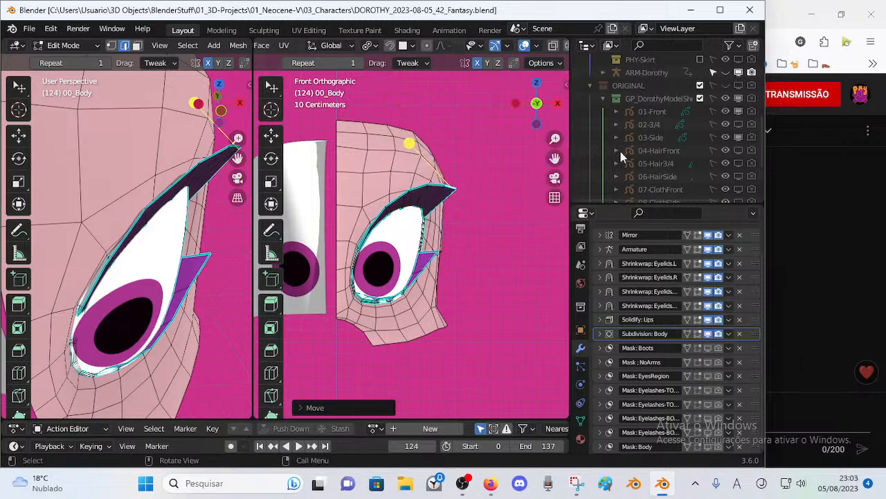
# Step: Make the ORIGINAL collection visible in the viewports to bring up the model sheet drawings with the face mesh
pyautogui.click(726, 85)
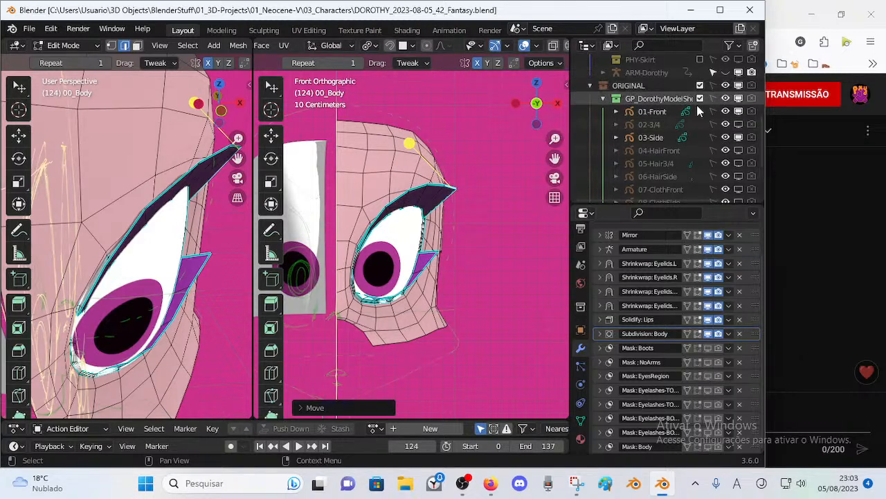
pyautogui.press('n')
pyautogui.press('n')
pyautogui.scroll(-3, 400, 343)
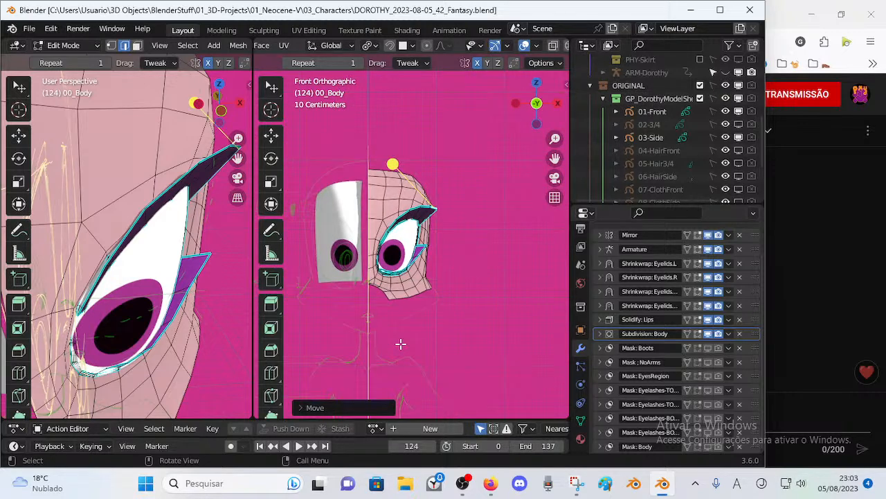
# Step: Examine how the model sheet's front drawing lines up with the face and eye mesh in front view
pyautogui.hotkey('alt', 'z')
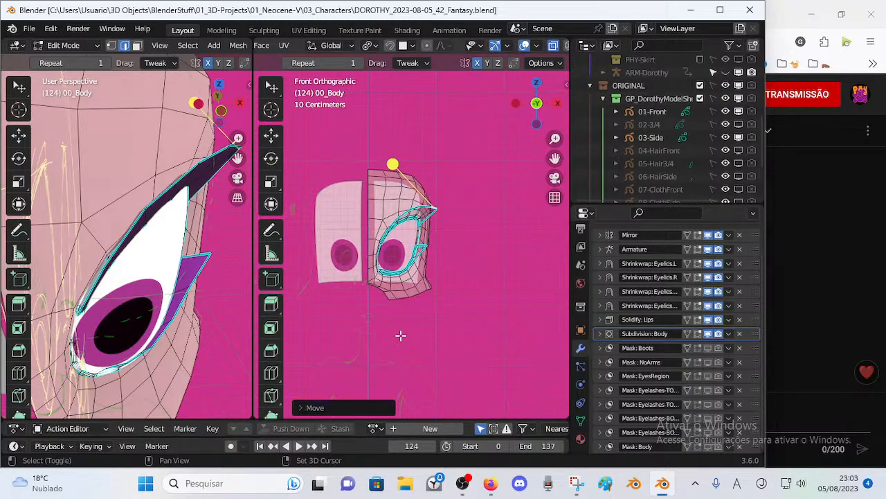
pyautogui.keyDown('alt'); pyautogui.middleClick(400, 344); pyautogui.keyUp('alt')
pyautogui.scroll(4, 417, 252)
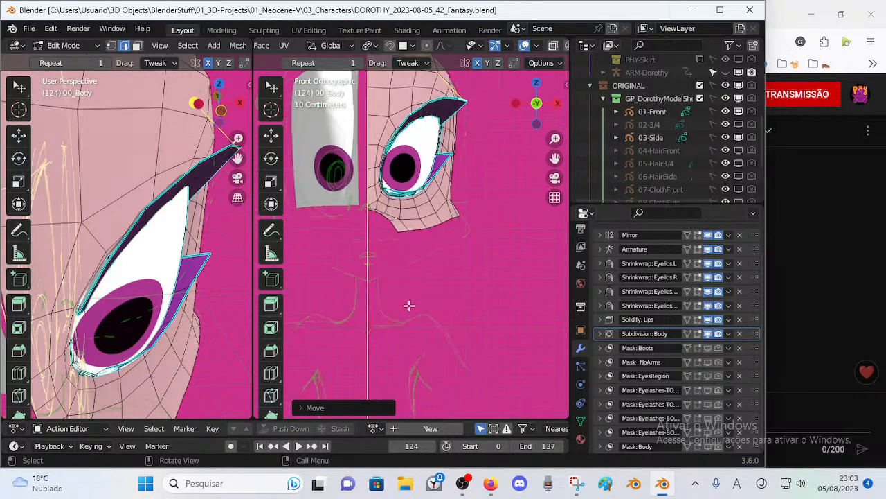
pyautogui.scroll(-7, 409, 304)
pyautogui.keyDown('shift'); pyautogui.moveTo(416, 303); pyautogui.dragTo(409, 168, button='middle'); pyautogui.keyUp('shift')
pyautogui.scroll(-2, 422, 207)
pyautogui.scroll(3, 424, 213)
pyautogui.scroll(-8, 424, 214)
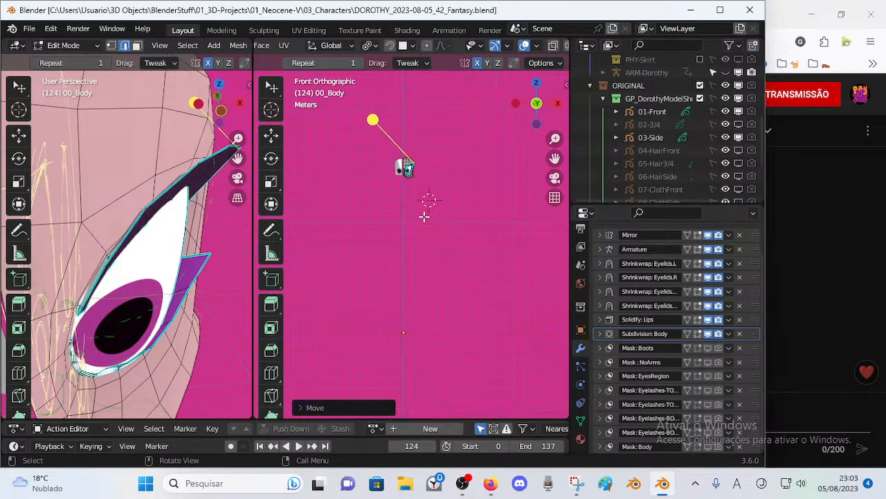
pyautogui.scroll(5, 424, 215)
pyautogui.keyDown('shift'); pyautogui.moveTo(434, 194); pyautogui.dragTo(429, 277, button='middle'); pyautogui.keyUp('shift')
pyautogui.scroll(4, 425, 260)
pyautogui.keyDown('shift'); pyautogui.moveTo(422, 213); pyautogui.dragTo(427, 265, button='middle'); pyautogui.keyUp('shift')
pyautogui.scroll(3, 432, 251)
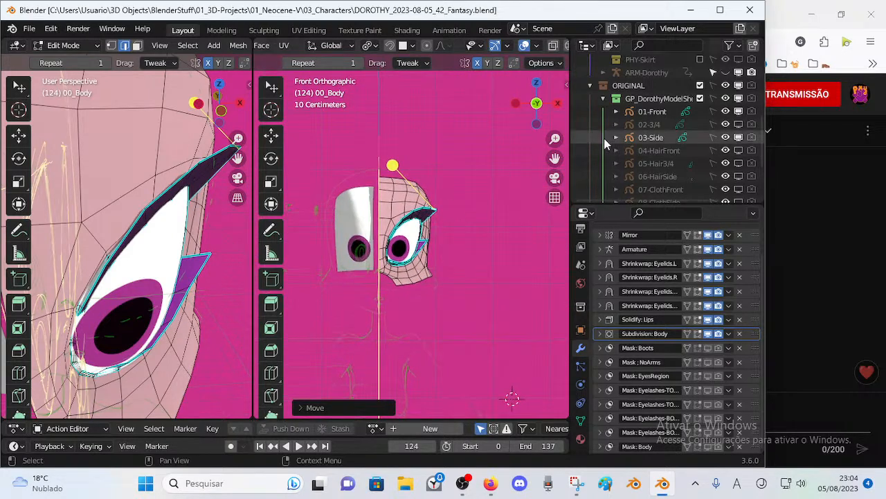
# Step: Select the 01-Front model sheet drawing in the collection and turn on X-ray in the front-view viewport
pyautogui.click(641, 113)
pyautogui.press('Tab')
pyautogui.press('Tab')
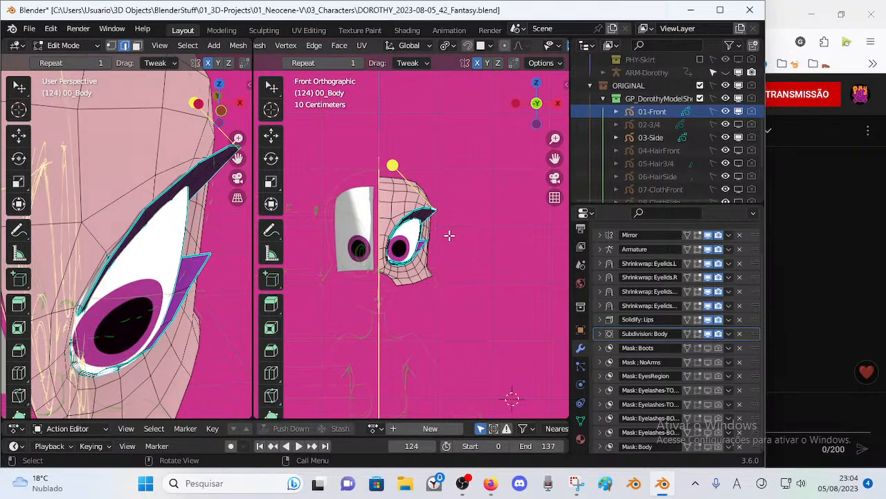
pyautogui.scroll(5, 452, 233)
pyautogui.scroll(-1, 456, 225)
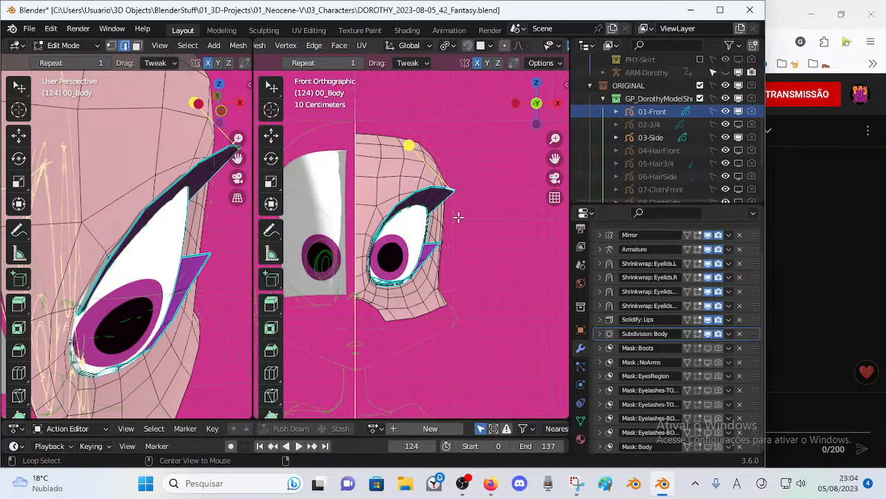
pyautogui.hotkey('alt', 'z')
# Step: Compare the model sheet drawings with the see-through face mesh from perspective, right and front views
pyautogui.scroll(-3, 454, 232)
pyautogui.moveTo(447, 251); pyautogui.dragTo(410, 237, button='middle')
pyautogui.keyDown('shift'); pyautogui.moveTo(387, 267); pyautogui.dragTo(421, 216, button='middle'); pyautogui.keyUp('shift')
pyautogui.scroll(-4, 421, 216)
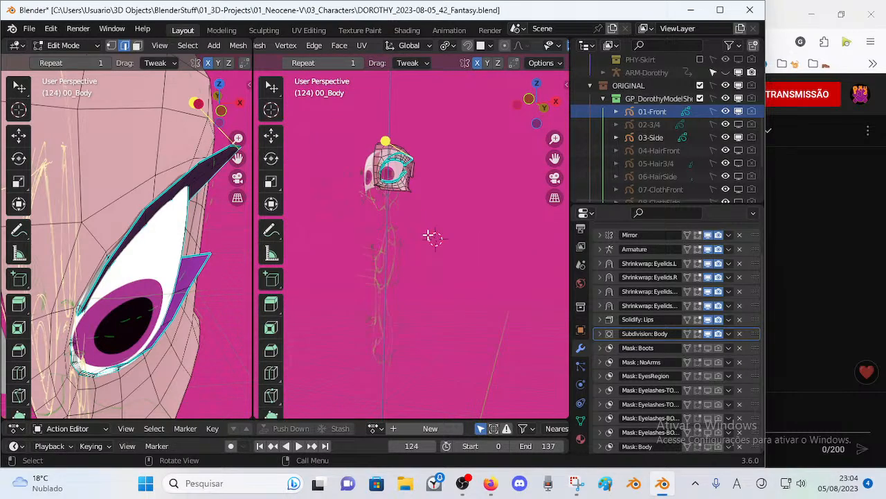
pyautogui.press('KP_3')
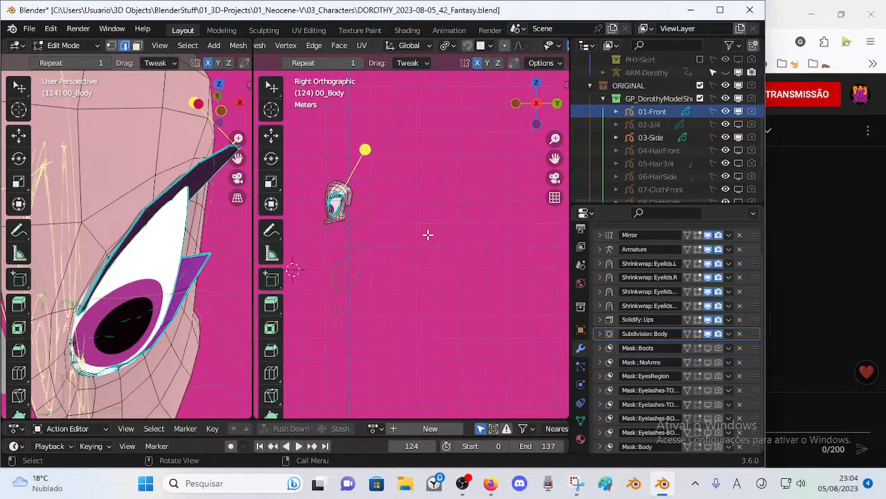
pyautogui.press('KP_1')
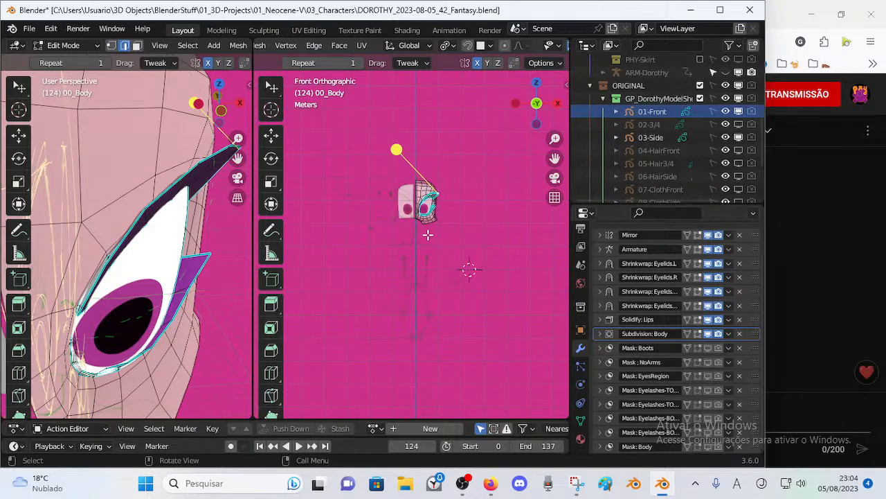
pyautogui.scroll(4, 396, 245)
pyautogui.keyDown('shift'); pyautogui.moveTo(428, 235); pyautogui.dragTo(518, 283, button='middle'); pyautogui.keyUp('shift')
pyautogui.keyDown('shift'); pyautogui.moveTo(448, 264); pyautogui.dragTo(568, 277, button='middle'); pyautogui.keyUp('shift')
pyautogui.keyDown('shift'); pyautogui.moveTo(514, 268); pyautogui.dragTo(372, 239, button='middle'); pyautogui.keyUp('shift')
pyautogui.scroll(-3, 461, 243)
pyautogui.keyDown('shift'); pyautogui.moveTo(450, 243); pyautogui.dragTo(438, 252, button='middle'); pyautogui.keyUp('shift')
pyautogui.scroll(-2, 441, 253)
pyautogui.scroll(7, 445, 256)
pyautogui.scroll(-6, 445, 258)
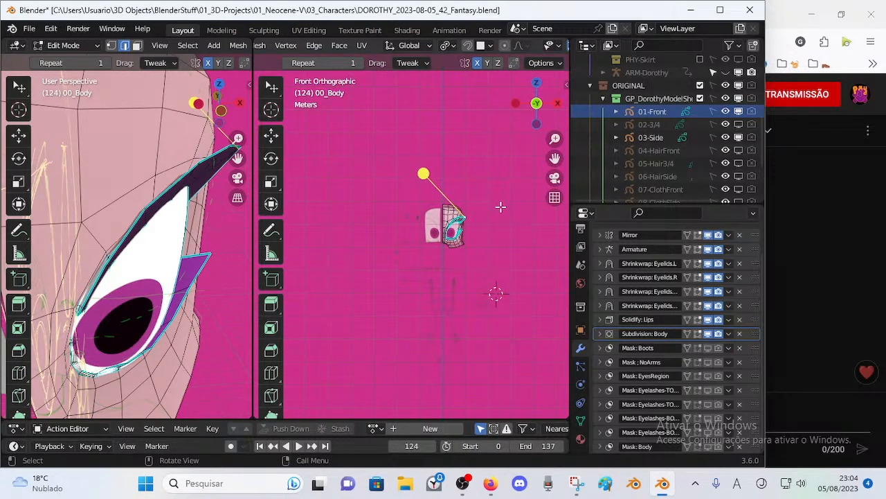
# Step: Check the viewport's Annotations and View settings, and inspect the see-through eye mesh against the front drawing
pyautogui.press('n')
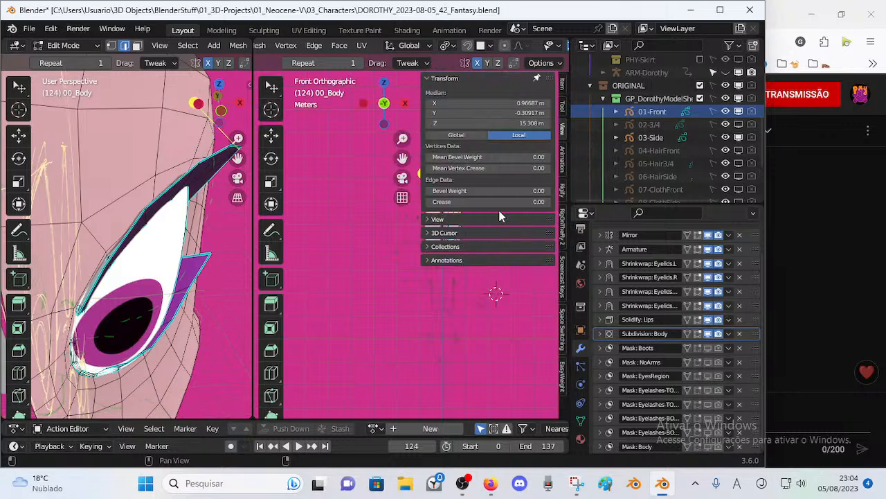
pyautogui.click(446, 261)
pyautogui.click(437, 262)
pyautogui.click(441, 218)
pyautogui.click(441, 219)
pyautogui.press('n')
pyautogui.keyDown('shift'); pyautogui.moveTo(451, 270); pyautogui.dragTo(399, 277, button='middle'); pyautogui.keyUp('shift')
pyautogui.scroll(4, 425, 254)
pyautogui.scroll(4, 400, 277)
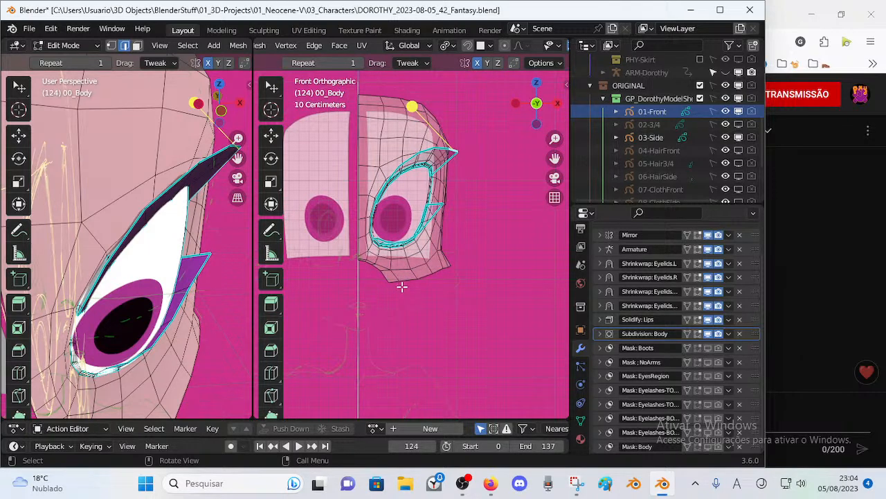
pyautogui.scroll(-2, 449, 261)
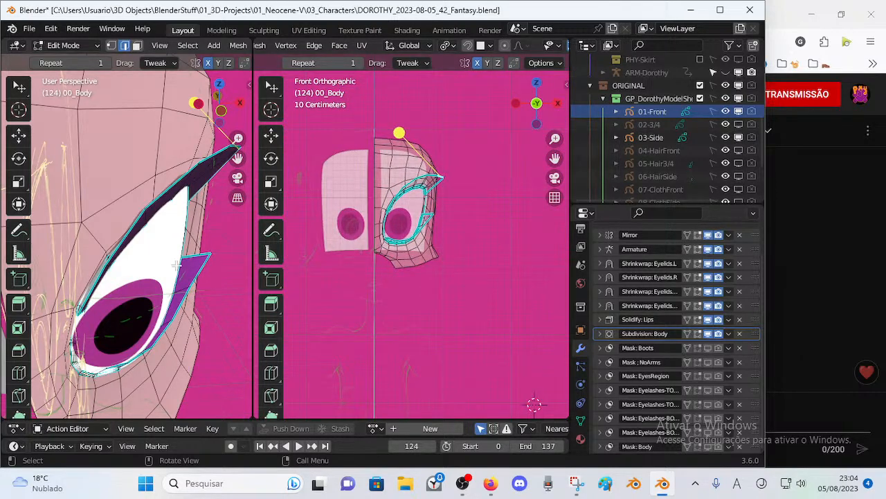
# Step: Switch the body mesh to Object Mode and make the 01-Front drawing the active object
pyautogui.scroll(-5, 177, 264)
pyautogui.press('KP_1')
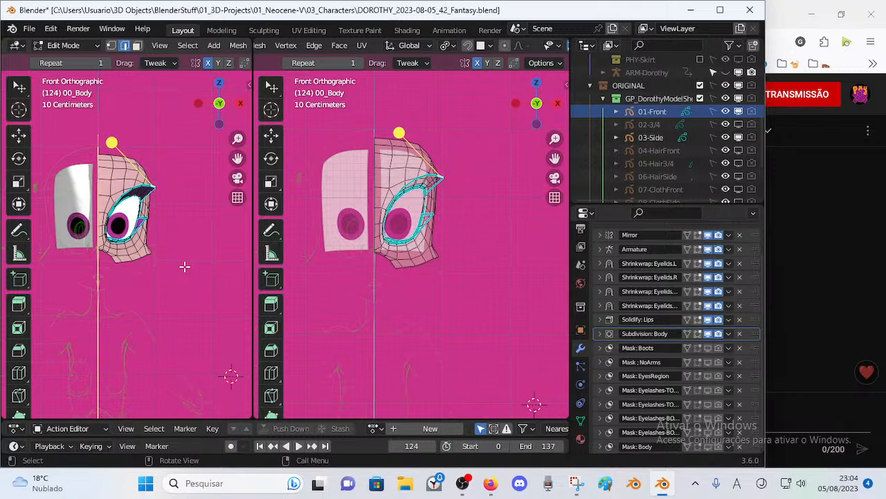
pyautogui.scroll(3, 169, 265)
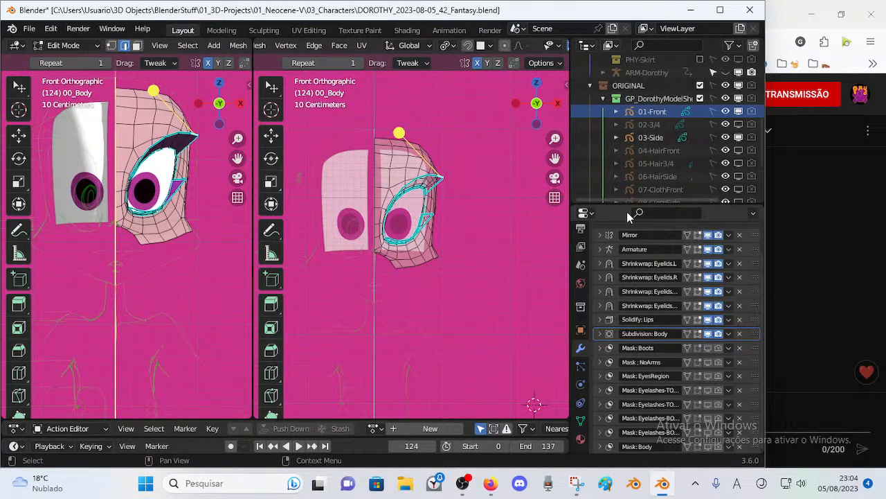
pyautogui.click(660, 113)
pyautogui.hotkey('ctrl', 'Tab')
pyautogui.click(443, 193)
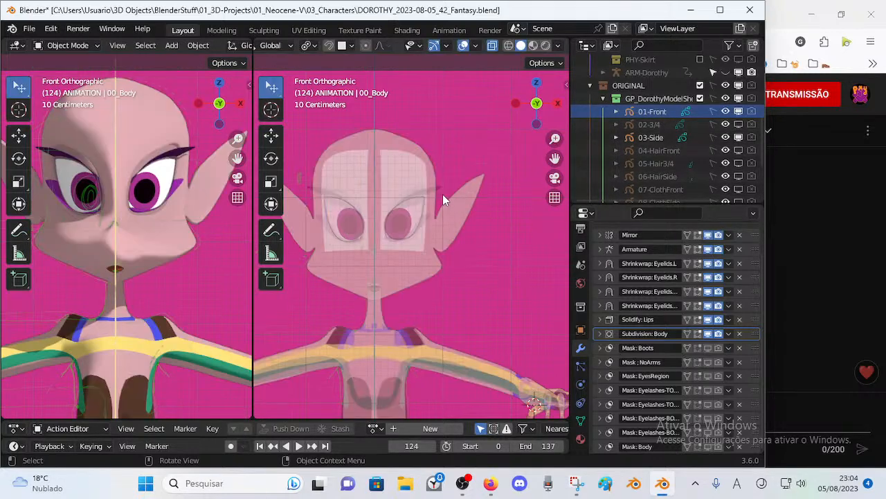
pyautogui.click(649, 114)
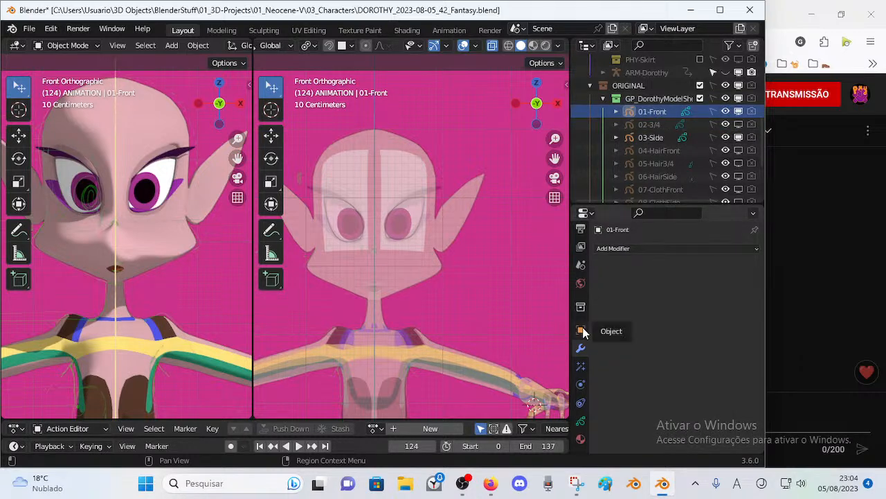
# Step: Add a Glow effect to the 01-Front drawing with a threshold of 0.124 and a light purple glow color
pyautogui.click(582, 370)
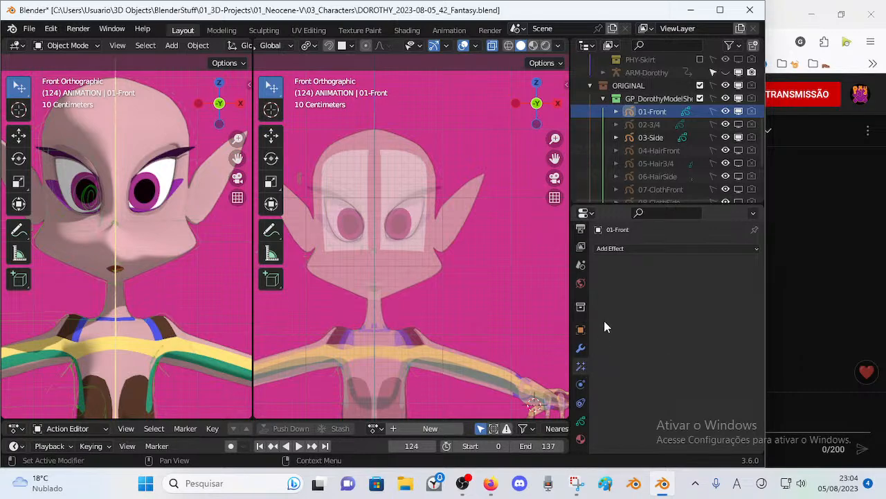
pyautogui.click(617, 249)
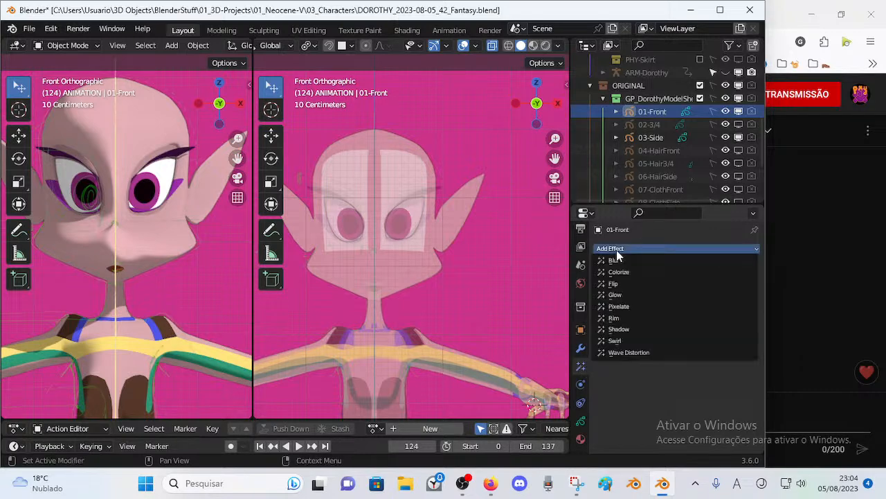
pyautogui.click(628, 295)
pyautogui.moveTo(676, 297)
pyautogui.mouseDown()
pyautogui.moveTo(718, 296)
pyautogui.moveTo(670, 296)
pyautogui.mouseUp()
pyautogui.click(689, 312)
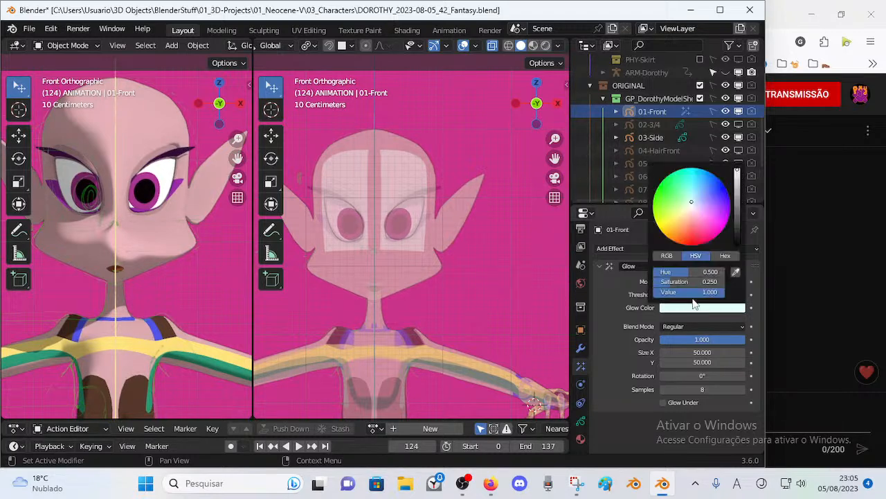
pyautogui.moveTo(693, 210); pyautogui.dragTo(681, 217)
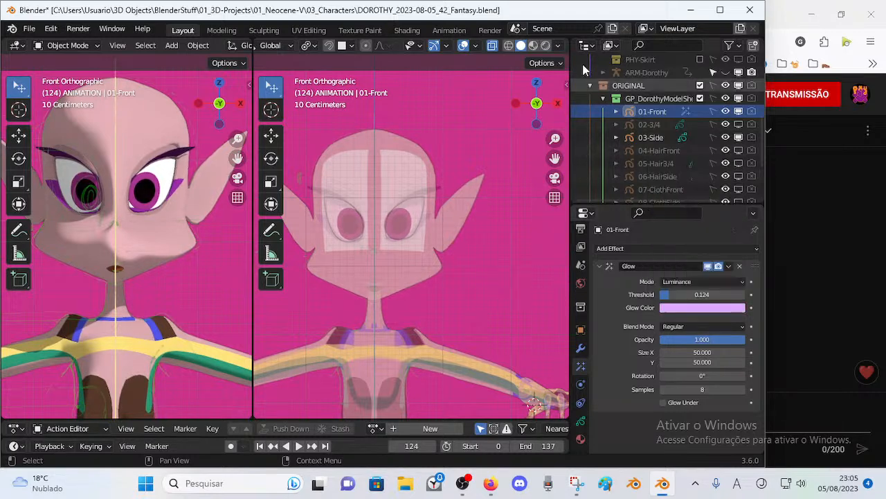
# Step: Preview the drawing's Glow effect by switching the front-view viewport to rendered shading
pyautogui.click(533, 46)
pyautogui.click(545, 46)
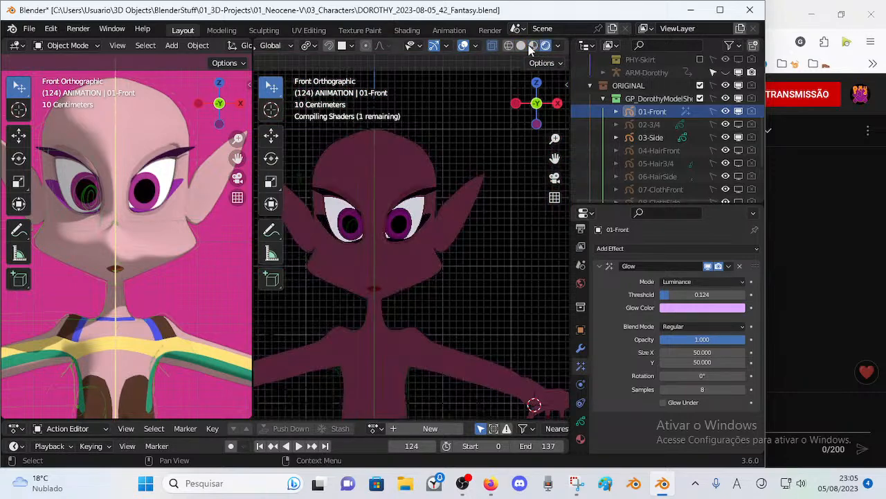
pyautogui.click(520, 46)
pyautogui.click(557, 46)
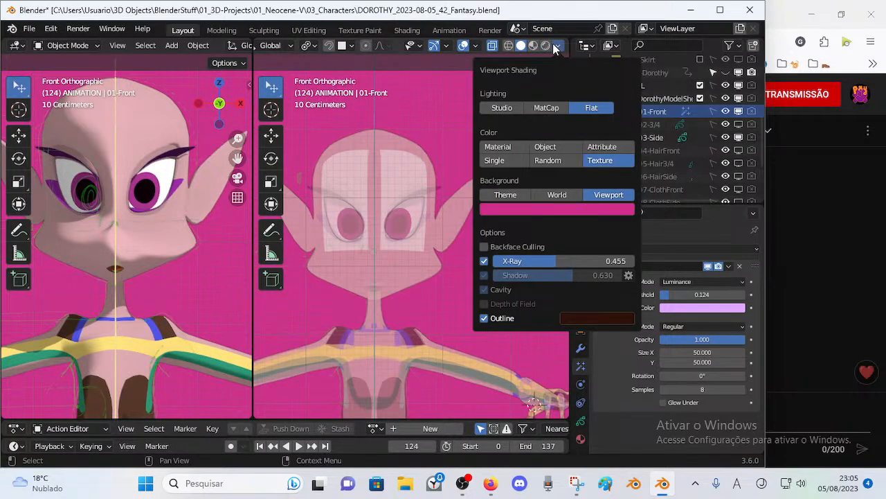
pyautogui.click(546, 46)
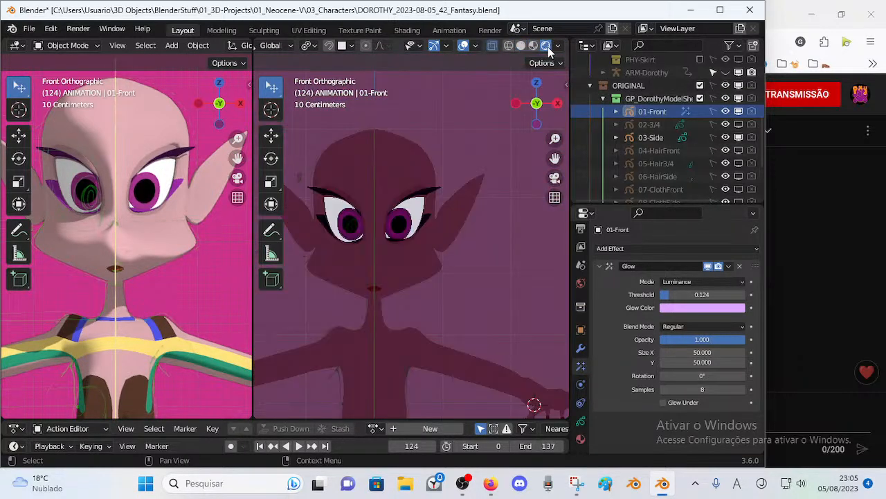
# Step: Try a Glow threshold of 0.399 on the drawing, together with the Glow Under option and other blend modes
pyautogui.moveTo(681, 297)
pyautogui.mouseDown()
pyautogui.moveTo(736, 297)
pyautogui.moveTo(695, 297)
pyautogui.mouseUp()
pyautogui.click(686, 313)
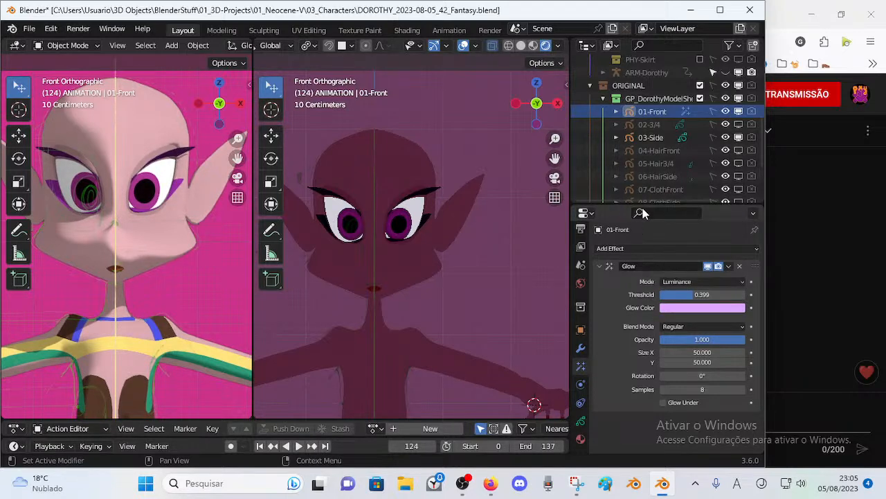
pyautogui.click(664, 404)
pyautogui.click(699, 326)
pyautogui.click(713, 361)
pyautogui.click(688, 329)
pyautogui.click(680, 352)
# Step: Remove the Glow effect from the 01-Front drawing and return the viewport to solid shading with X-ray
pyautogui.hotkey('ctrl', 'x')
pyautogui.click(492, 45)
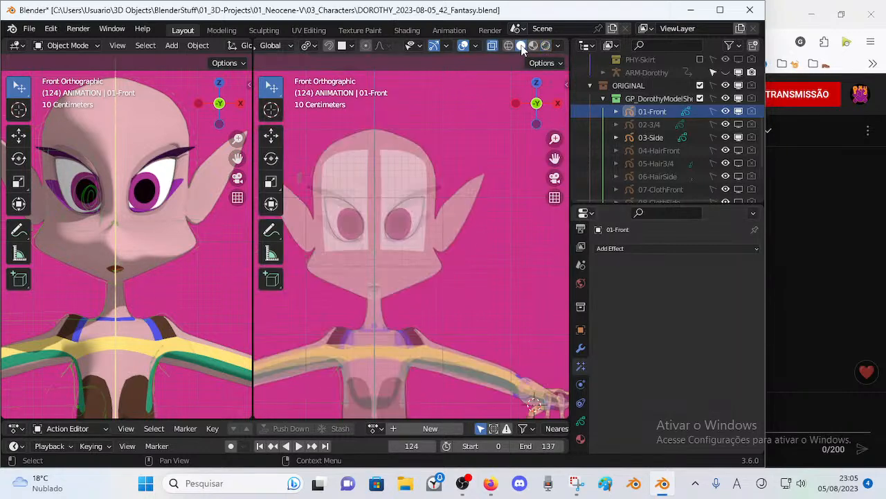
pyautogui.click(623, 247)
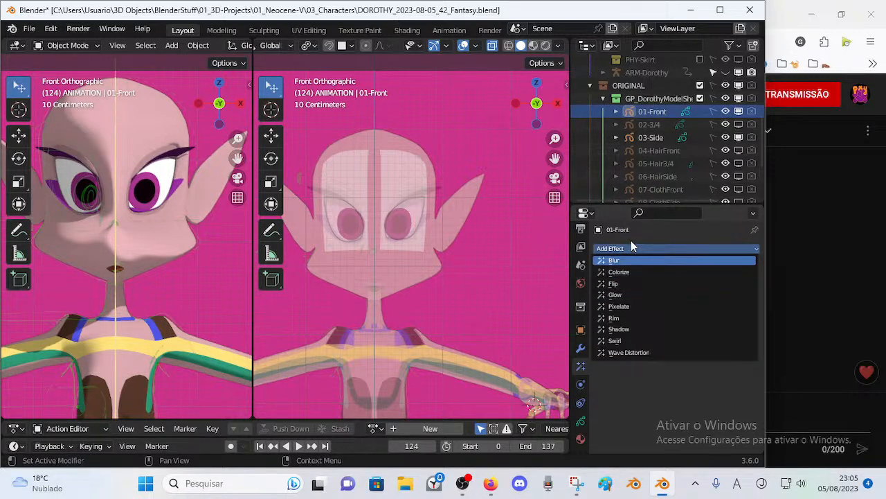
pyautogui.click(581, 349)
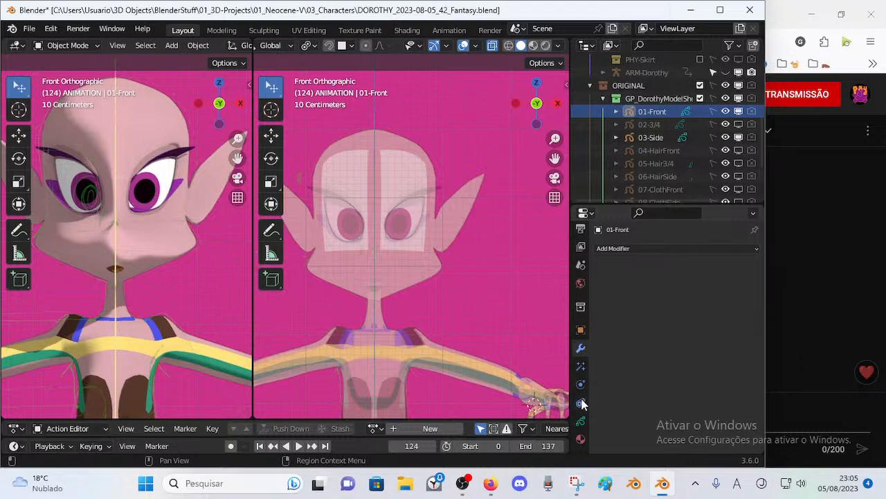
# Step: In the 01-Front drawing's viewport display settings, show its axes, keep it in front, and display it as Wire
pyautogui.click(581, 330)
pyautogui.click(613, 322)
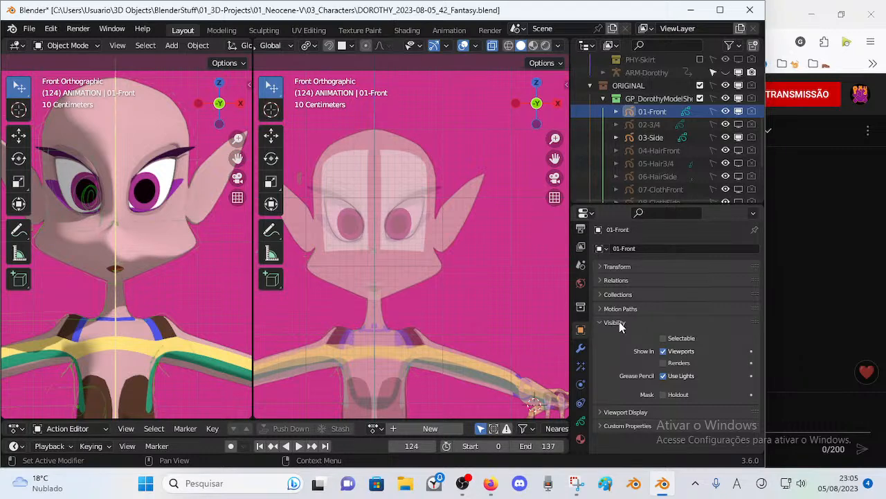
pyautogui.click(619, 323)
pyautogui.click(636, 331)
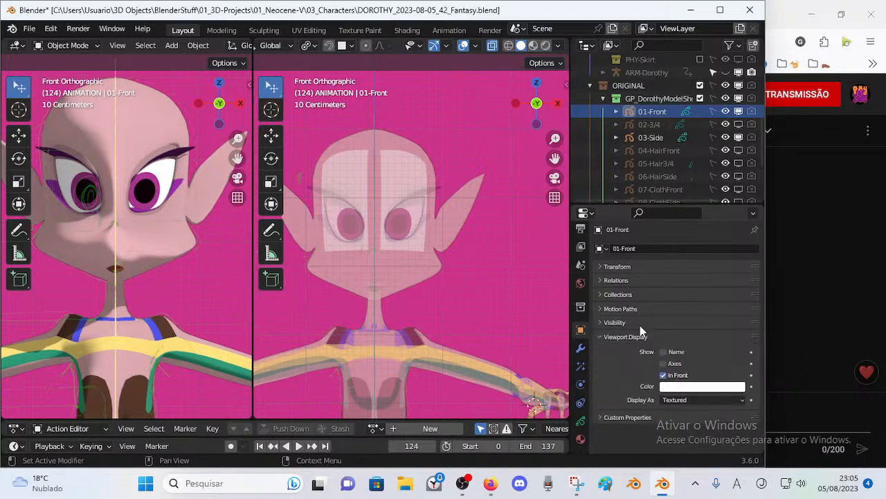
pyautogui.click(663, 363)
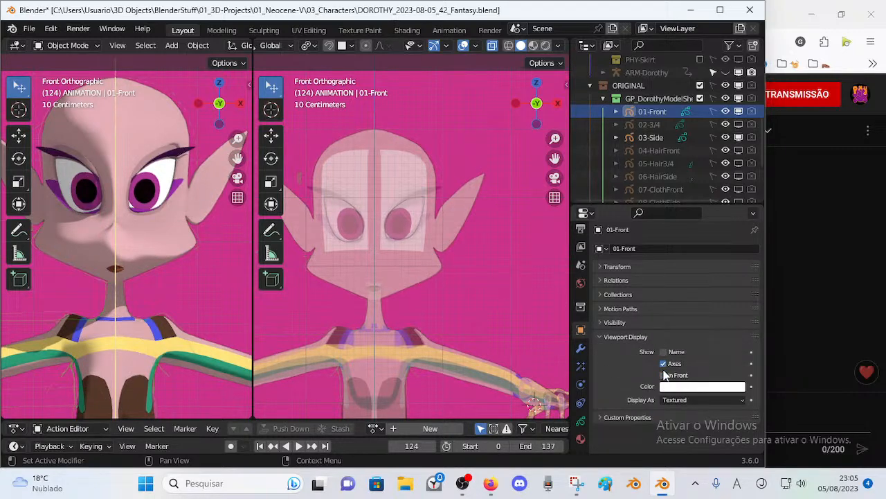
pyautogui.click(679, 401)
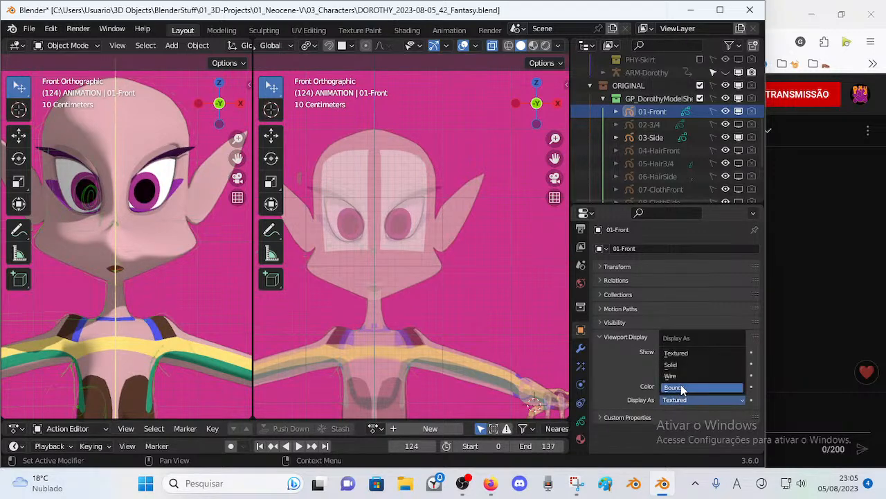
pyautogui.click(671, 375)
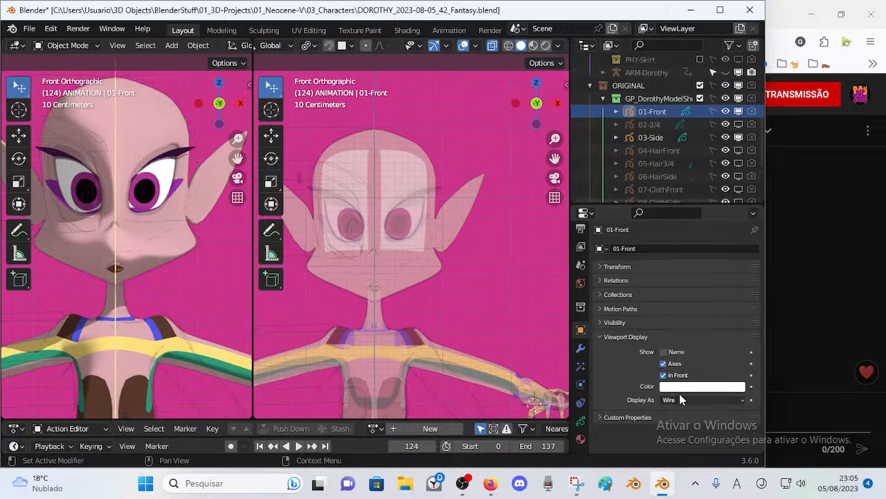
# Step: Try other Display As types on the 01-Front drawing and return it to Wire
pyautogui.click(679, 399)
pyautogui.click(675, 388)
pyautogui.click(680, 397)
pyautogui.click(686, 365)
pyautogui.click(676, 403)
pyautogui.click(680, 361)
pyautogui.click(677, 399)
pyautogui.click(677, 377)
# Step: Examine how the 01-Front drawing lines up with the character's head and eyes in front and perspective views
pyautogui.moveTo(427, 264)
pyautogui.mouseDown(button='middle')
pyautogui.moveTo(398, 235)
pyautogui.moveTo(358, 249)
pyautogui.moveTo(461, 248)
pyautogui.moveTo(431, 244)
pyautogui.moveTo(432, 253)
pyautogui.mouseUp(button='middle')
pyautogui.scroll(-8, 436, 259)
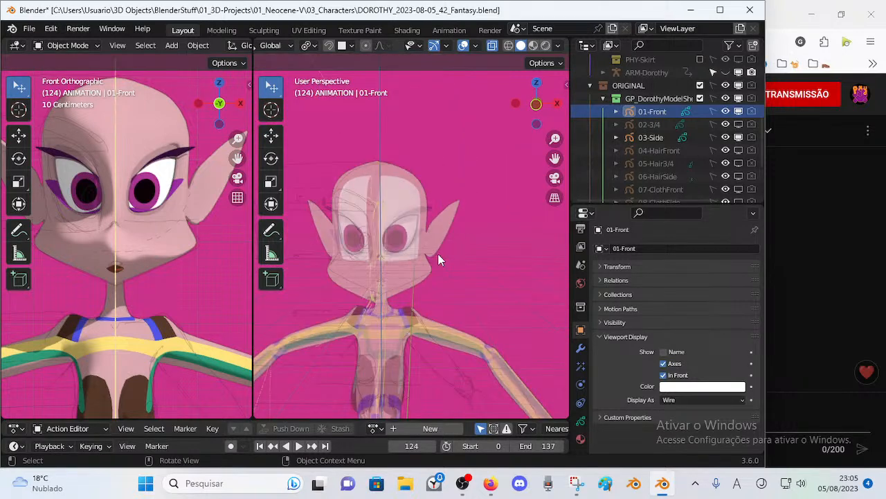
pyautogui.press('KP_1')
pyautogui.scroll(6, 438, 270)
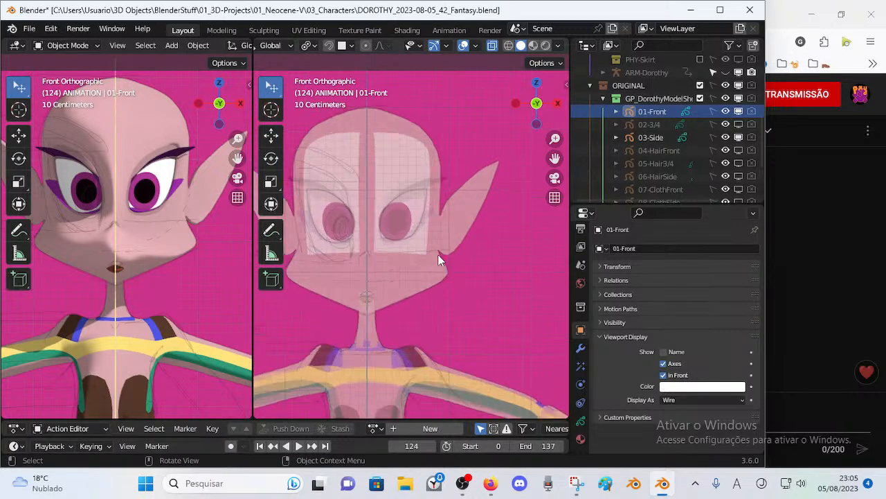
pyautogui.moveTo(439, 290); pyautogui.dragTo(486, 307, button='middle')
pyautogui.scroll(-6, 376, 304)
pyautogui.scroll(3, 373, 273)
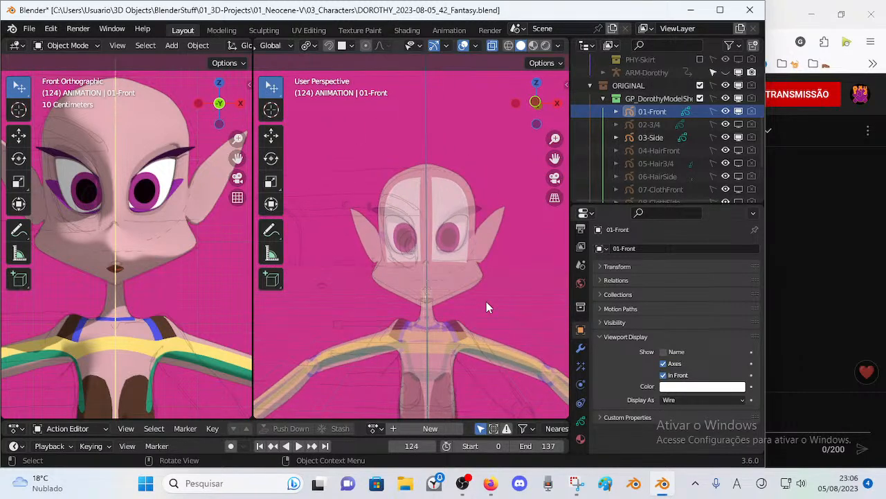
pyautogui.press('KP_1')
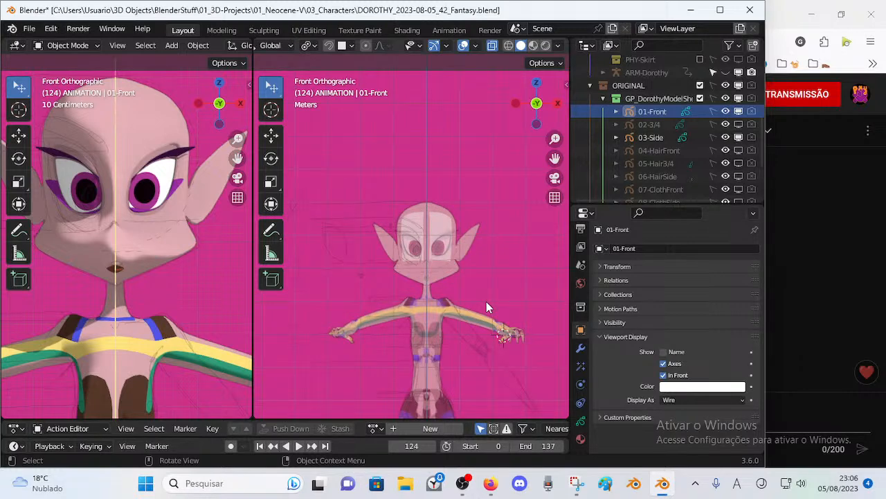
pyautogui.scroll(4, 486, 302)
pyautogui.moveTo(518, 293); pyautogui.dragTo(322, 247, button='middle')
pyautogui.scroll(-5, 346, 256)
pyautogui.moveTo(376, 268); pyautogui.dragTo(417, 200, button='middle')
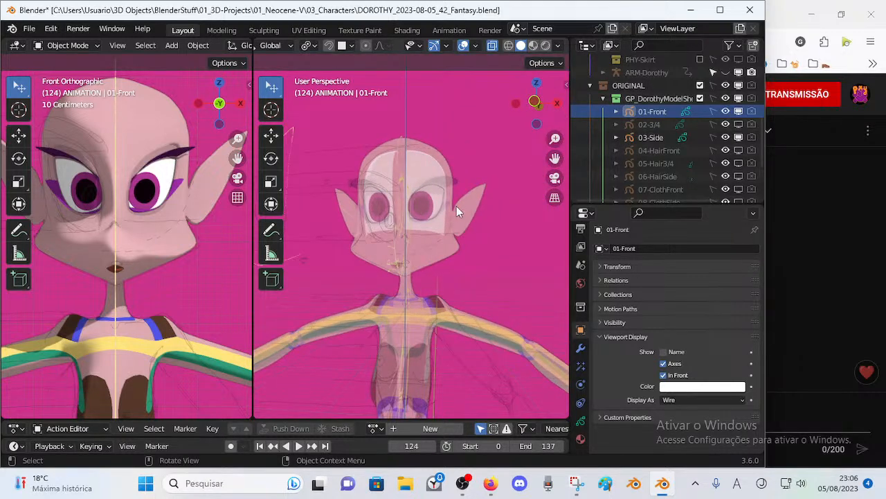
pyautogui.press('KP_1')
pyautogui.scroll(1, 458, 220)
pyautogui.keyDown('shift'); pyautogui.moveTo(445, 244); pyautogui.dragTo(473, 254, button='middle'); pyautogui.keyUp('shift')
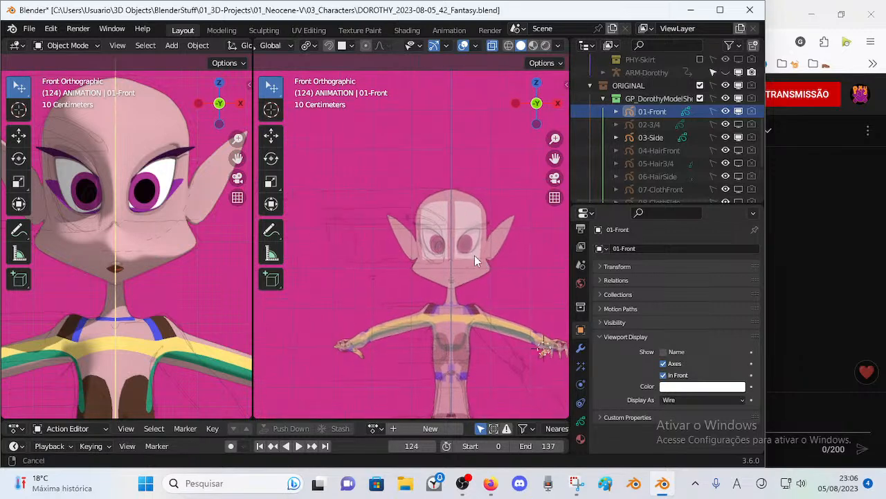
pyautogui.scroll(-2, 390, 260)
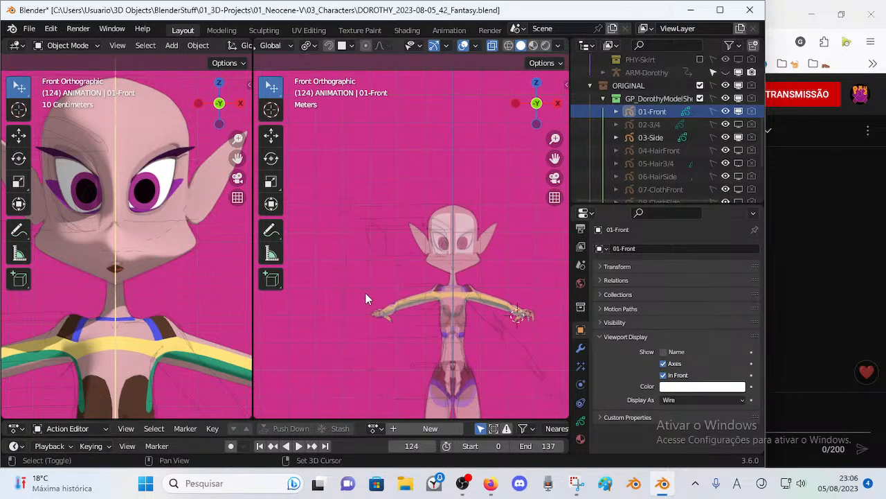
pyautogui.scroll(5, 356, 287)
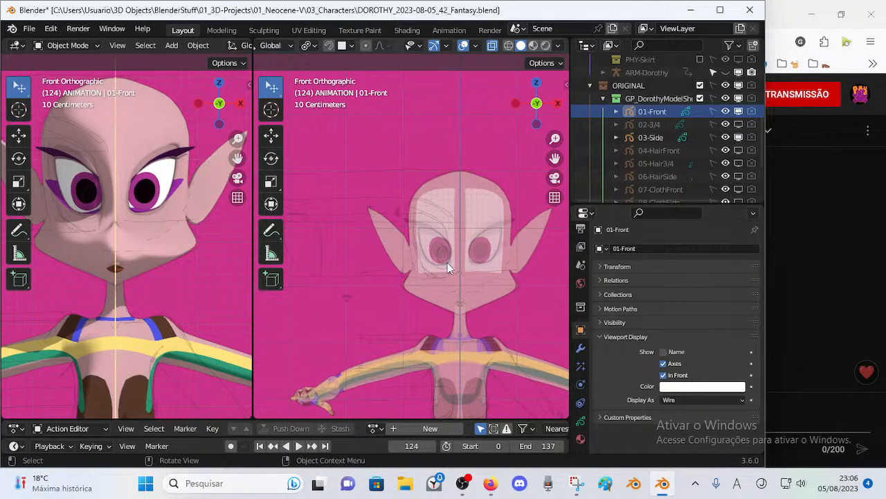
pyautogui.scroll(-4, 447, 262)
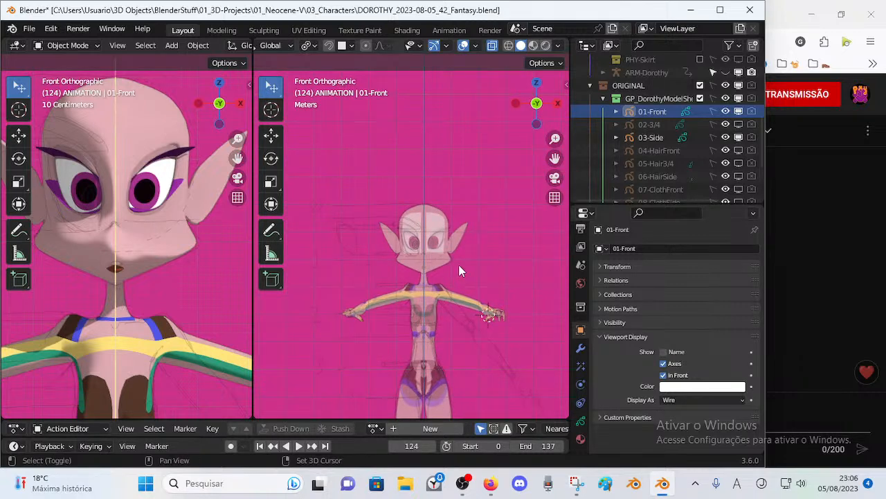
pyautogui.scroll(5, 458, 266)
pyautogui.scroll(2, 447, 291)
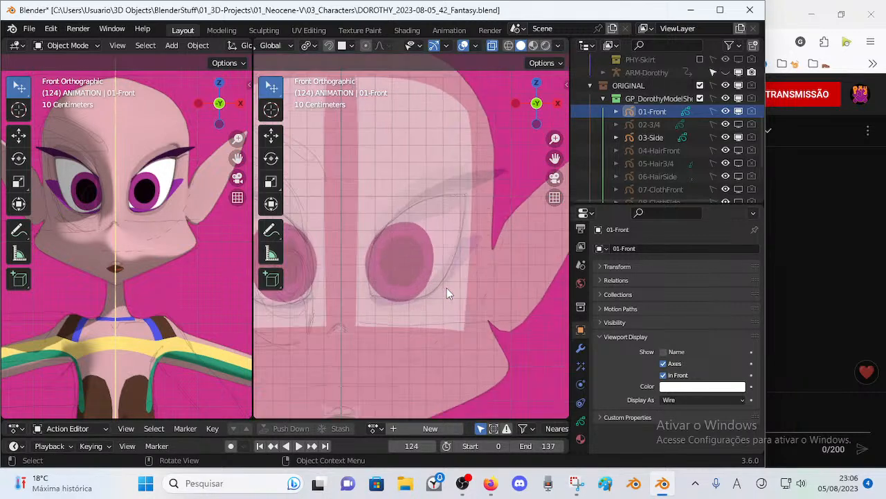
pyautogui.scroll(-3, 482, 320)
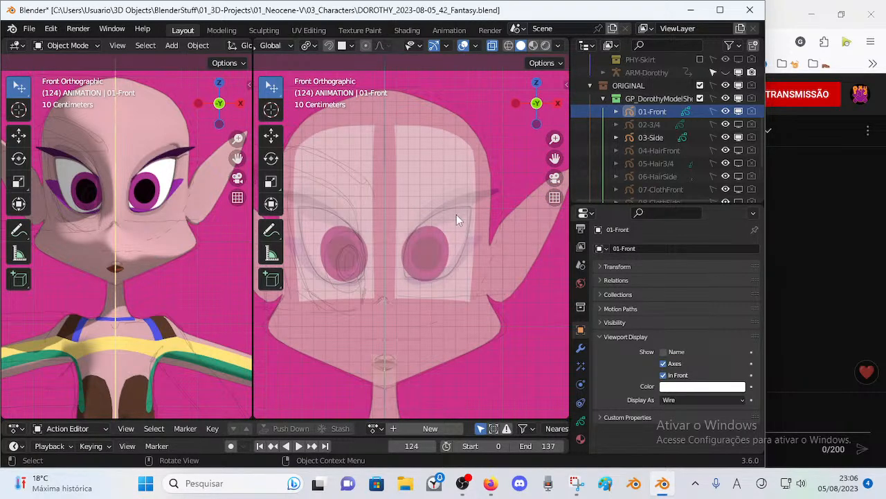
# Step: Select the 00_Body mesh in the X-ray front view and enter its Edit Mode
pyautogui.keyDown('shift'); pyautogui.moveTo(394, 225); pyautogui.dragTo(414, 228, button='middle'); pyautogui.keyUp('shift')
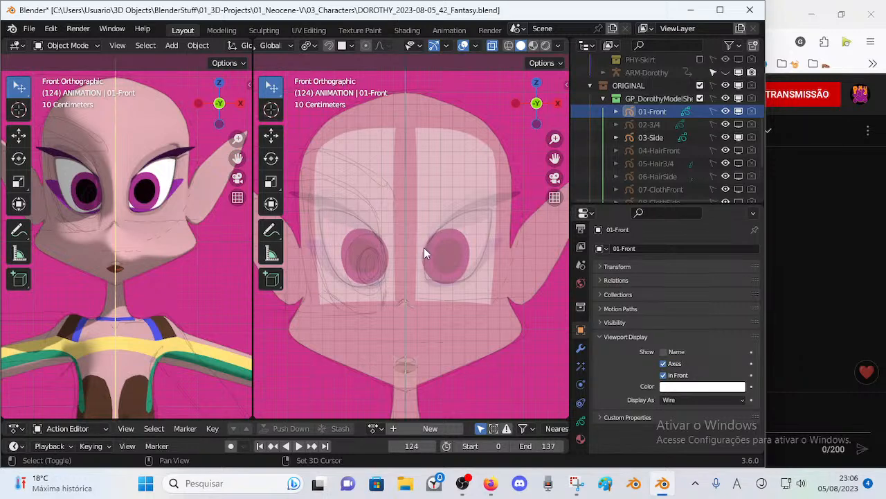
pyautogui.keyDown('shift'); pyautogui.moveTo(423, 247); pyautogui.dragTo(375, 256, button='middle'); pyautogui.keyUp('shift')
pyautogui.click(421, 218)
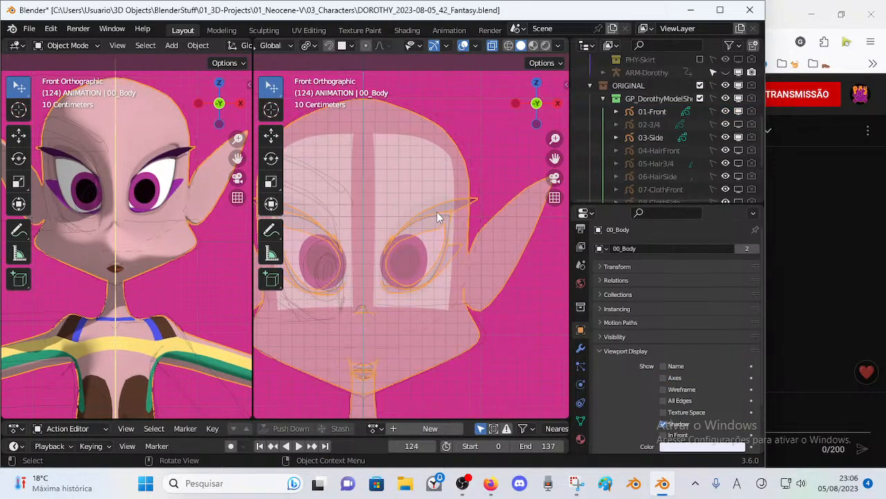
pyautogui.press('Tab')
pyautogui.keyDown('shift'); pyautogui.moveTo(321, 214); pyautogui.dragTo(364, 230, button='middle'); pyautogui.keyUp('shift')
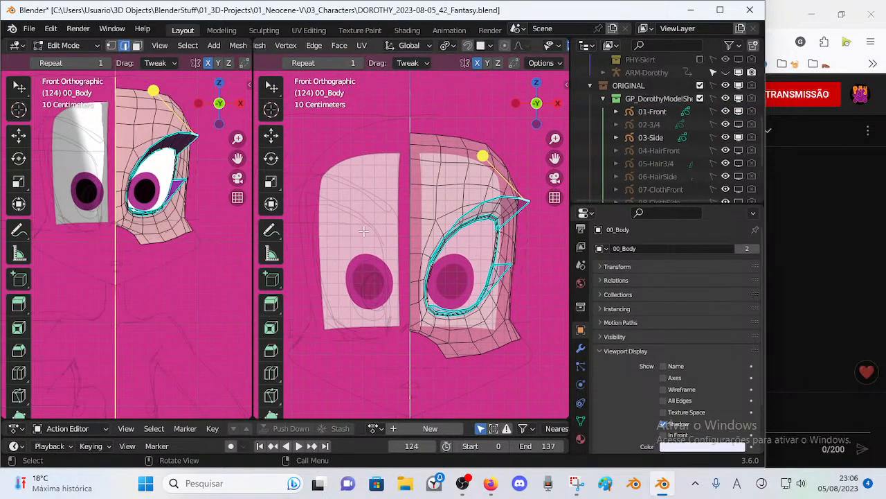
# Step: Join the two 3D viewports into one, keeping the X-ray front view centred on the eyes
pyautogui.rightClick(253, 208)
pyautogui.click(208, 242)
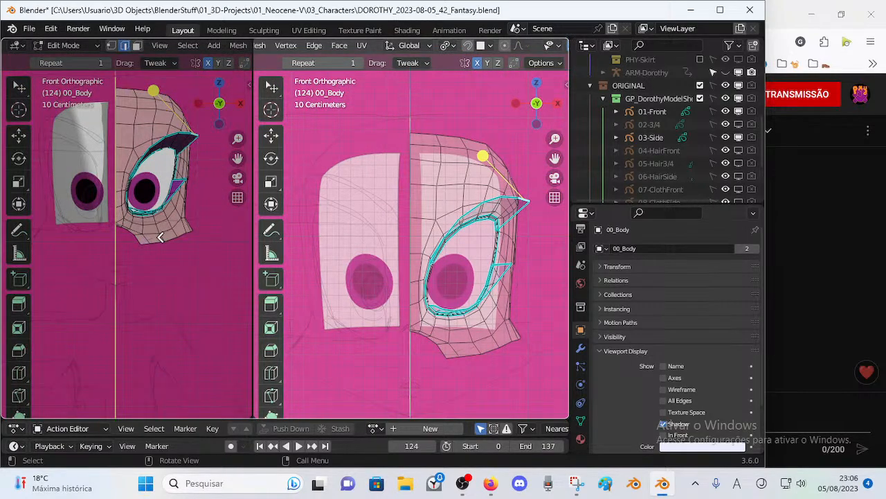
pyautogui.click(351, 260)
pyautogui.keyDown('shift'); pyautogui.moveTo(445, 185); pyautogui.dragTo(465, 186, button='middle'); pyautogui.keyUp('shift')
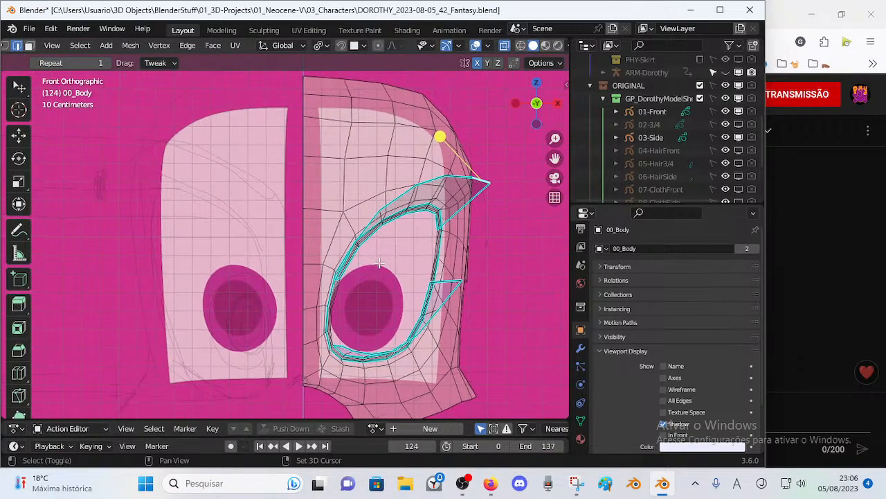
# Step: Select the outer tip vertex of the upper eyelash in vertex mode and save the file
pyautogui.press('1')
pyautogui.click(492, 179)
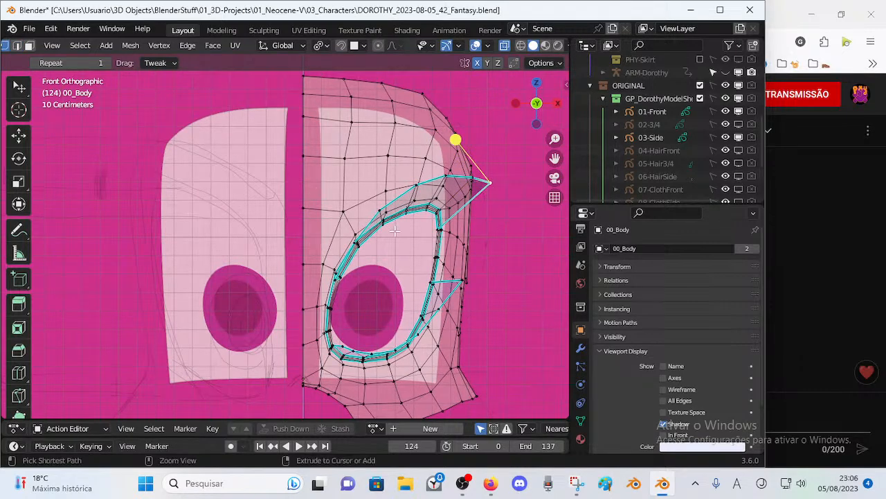
pyautogui.hotkey('ctrl', 's')
# Step: Rotate and raise the short outer edge of the upper eyelash, and pull its tip vertex slightly outward and upward
pyautogui.press('2')
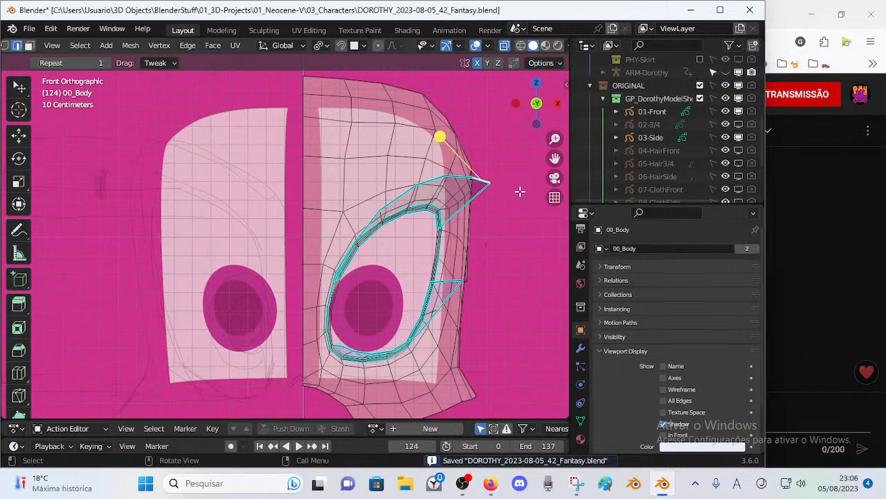
pyautogui.press('r')
pyautogui.click(520, 174)
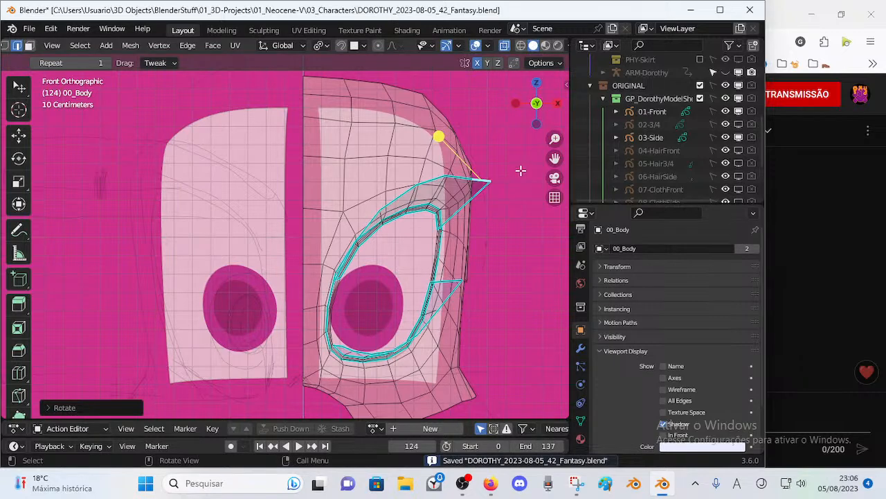
pyautogui.press('g')
pyautogui.click(520, 159)
pyautogui.press('1')
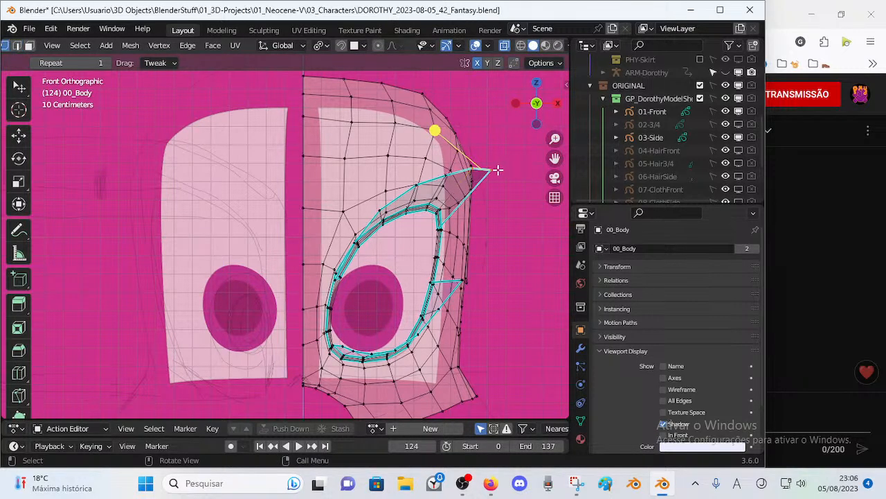
pyautogui.press('g')
pyautogui.click(502, 165)
# Step: Enable the Mirror modifier's display in Edit Mode so the mirrored half of the body is shown
pyautogui.click(581, 348)
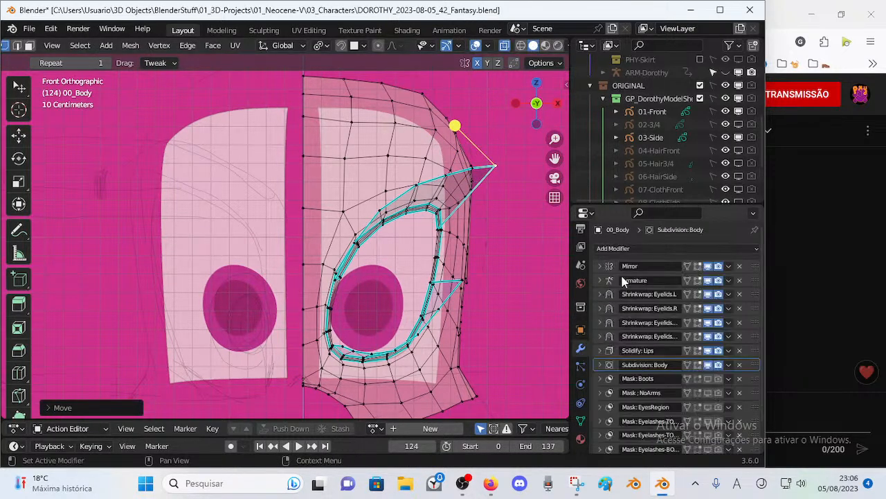
pyautogui.click(697, 267)
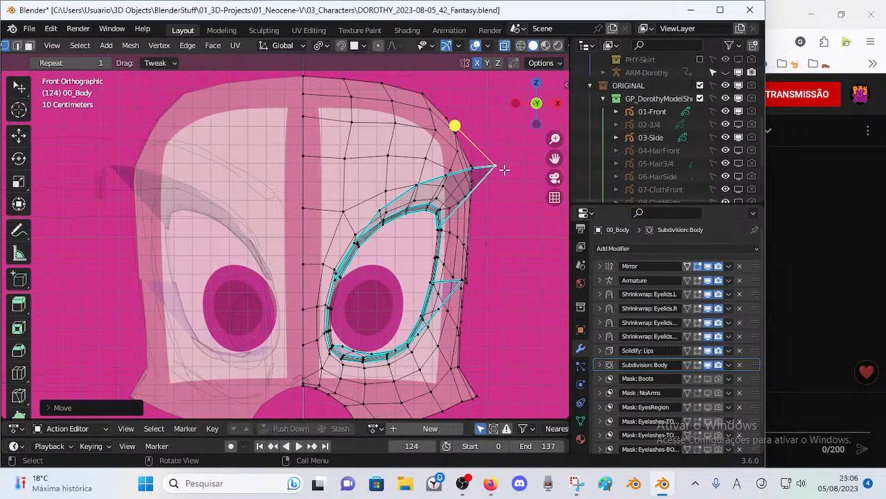
# Step: Move the upper eyelash's top-contour edges one by one inward from the outer tip, shaping an even arch
pyautogui.press('g')
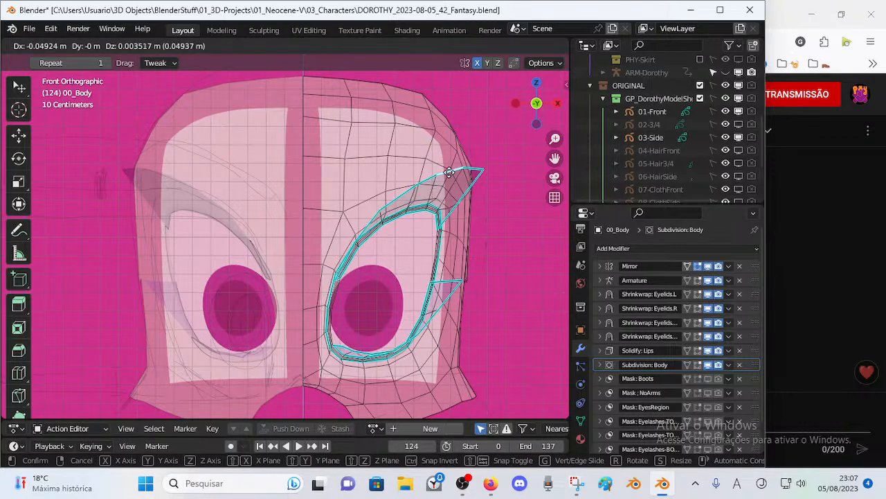
pyautogui.click(453, 172)
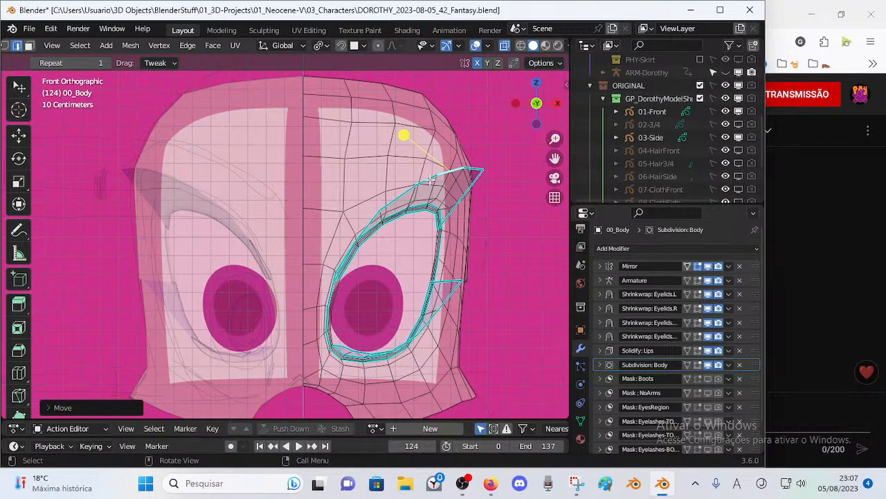
pyautogui.click(430, 180)
pyautogui.press('g')
pyautogui.click(415, 181)
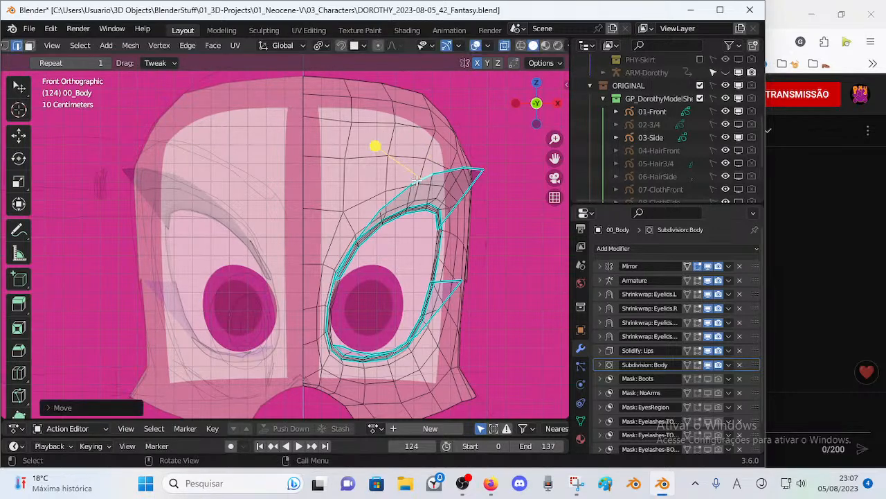
pyautogui.click(379, 205)
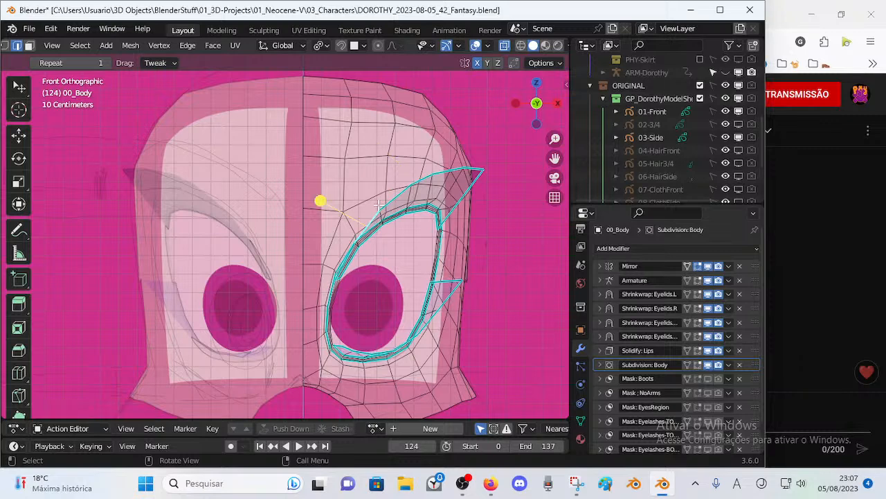
pyautogui.press('g')
pyautogui.click(410, 182)
# Step: Rotate, scale and reposition the top-contour edge near the eyelash's outer end to smooth the curve
pyautogui.click(441, 178)
pyautogui.press('r')
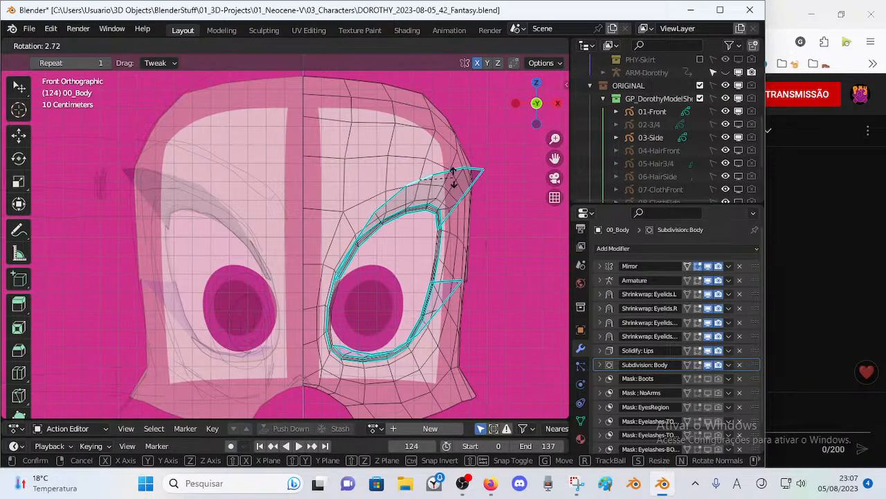
pyautogui.click(447, 178)
pyautogui.press('g')
pyautogui.click(476, 166)
pyautogui.press('s')
pyautogui.click(555, 158)
pyautogui.press('g')
pyautogui.click(478, 167)
# Step: Rotate the upper eyelash's inner top-contour edge and shift it inward and up, widening the lash near the nose
pyautogui.click(366, 224)
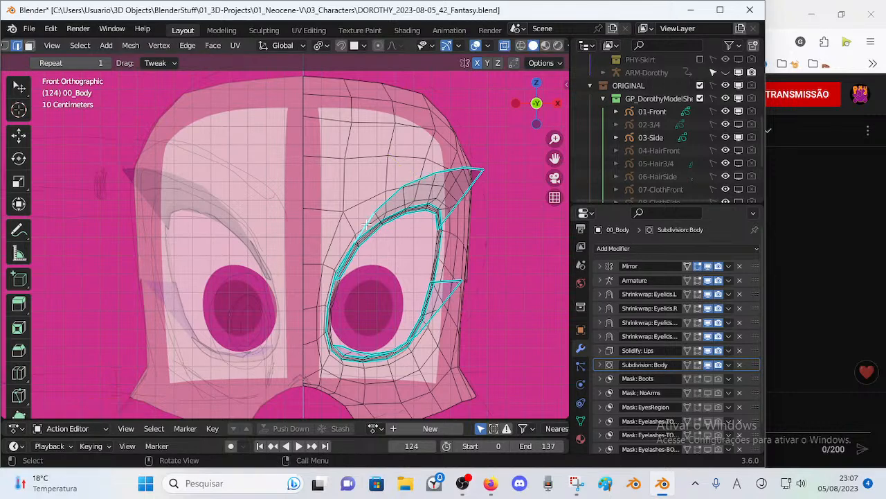
pyautogui.press('r')
pyautogui.click(460, 224)
pyautogui.press('g')
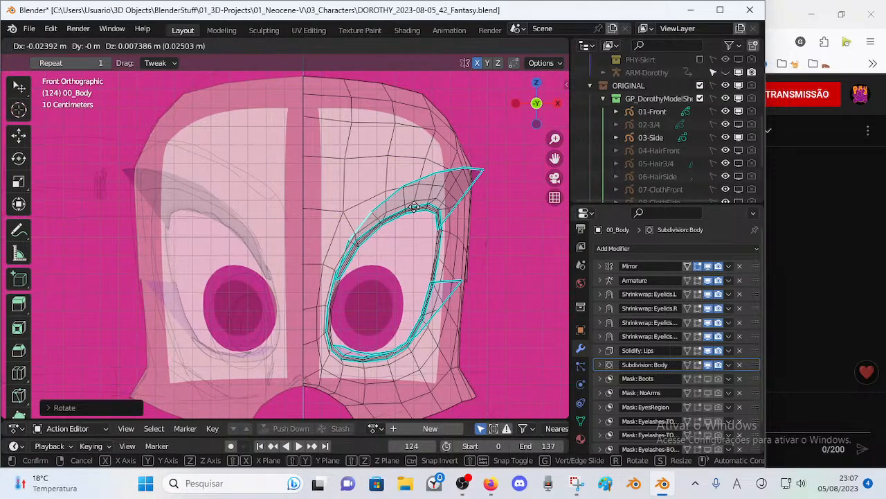
pyautogui.click(378, 198)
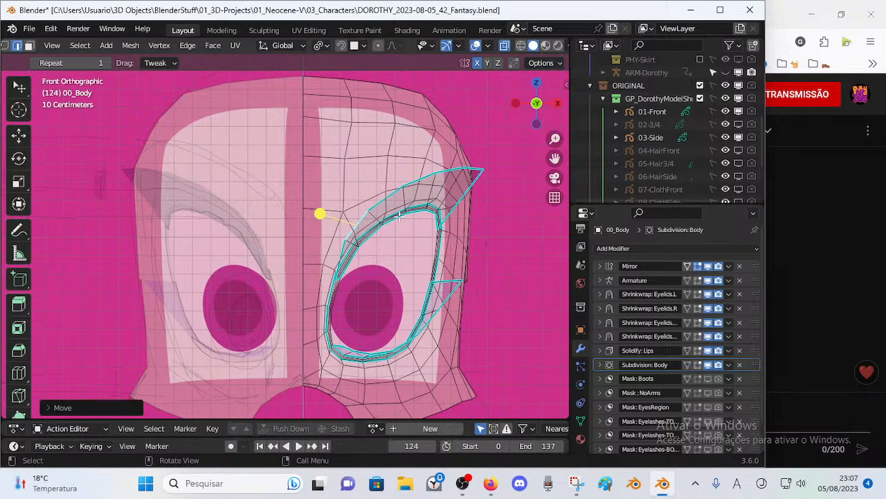
pyautogui.press('g')
pyautogui.click(405, 217)
pyautogui.press('1')
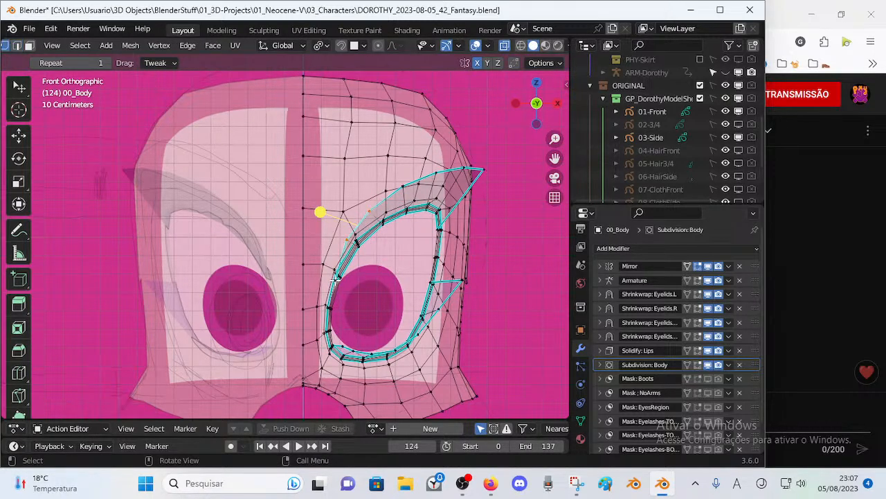
# Step: Reposition the vertices at the inner end of the upper eyelash so they follow the eyelid's inner edge
pyautogui.press('g')
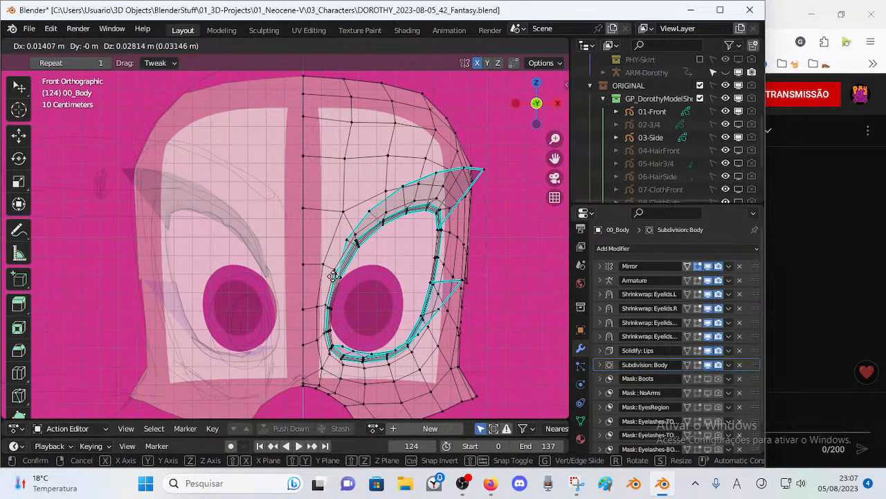
pyautogui.click(306, 252)
pyautogui.press('g')
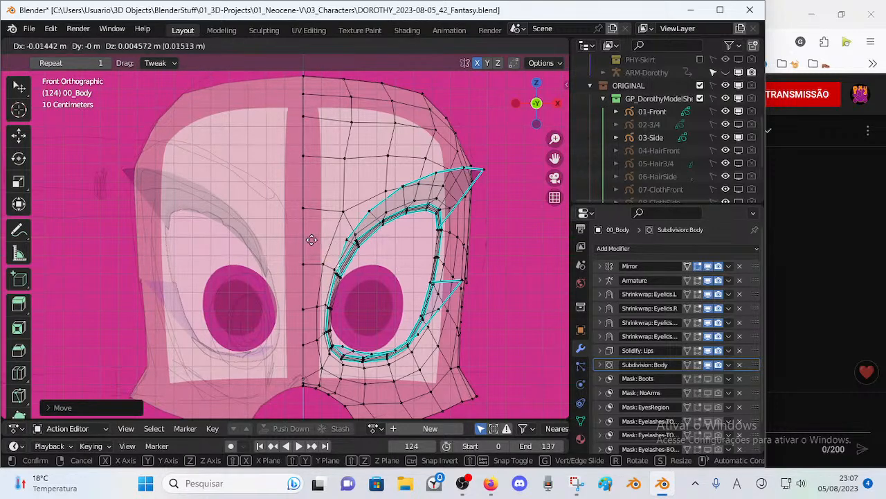
pyautogui.click(307, 253)
pyautogui.press('g')
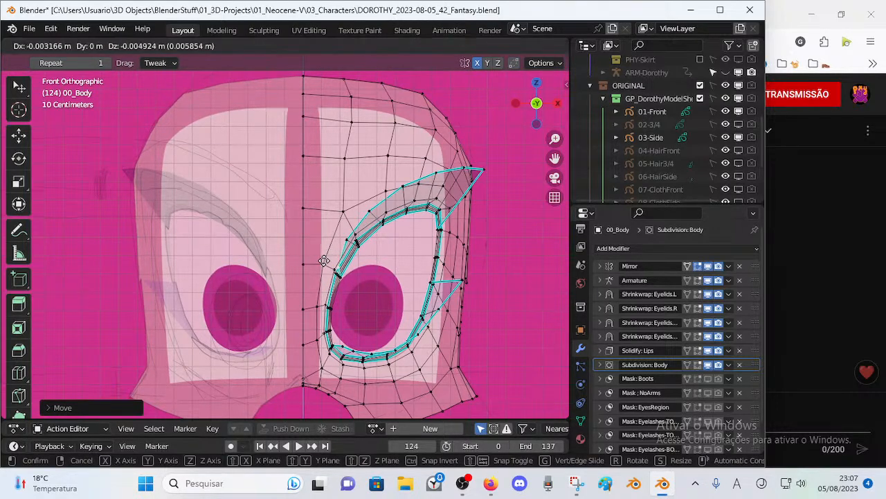
pyautogui.moveTo(324, 261); pyautogui.dragTo(335, 272)
# Step: Slide the upper eyelash's inner outline vertex along its edge and move the neighbouring outline vertices to smooth the curve
pyautogui.press('g')
pyautogui.press('g')
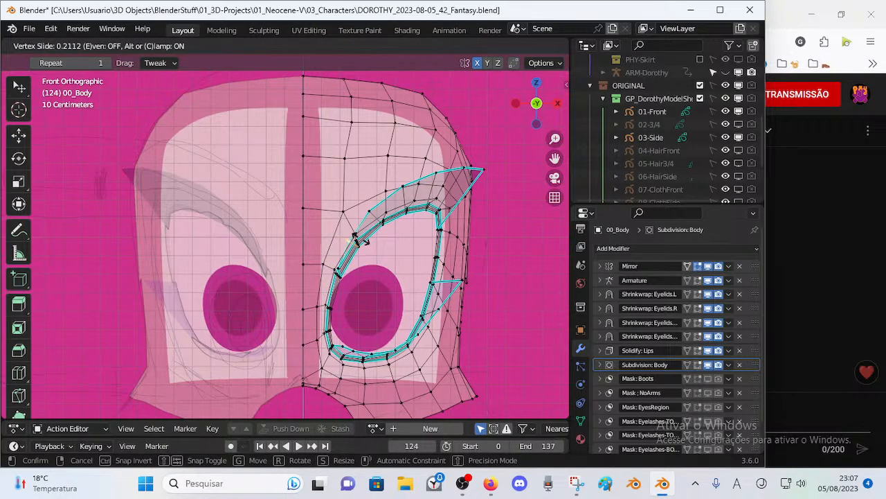
pyautogui.click(359, 239)
pyautogui.moveTo(355, 237); pyautogui.dragTo(368, 200)
pyautogui.keyDown('shift'); pyautogui.moveTo(393, 311); pyautogui.dragTo(389, 297, button='middle'); pyautogui.keyUp('shift')
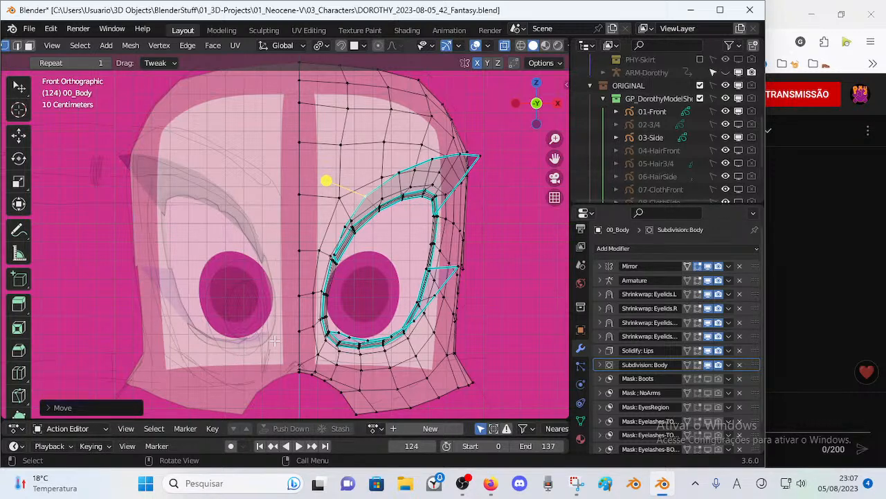
pyautogui.keyDown('shift'); pyautogui.moveTo(349, 283); pyautogui.dragTo(350, 280, button='middle'); pyautogui.keyUp('shift')
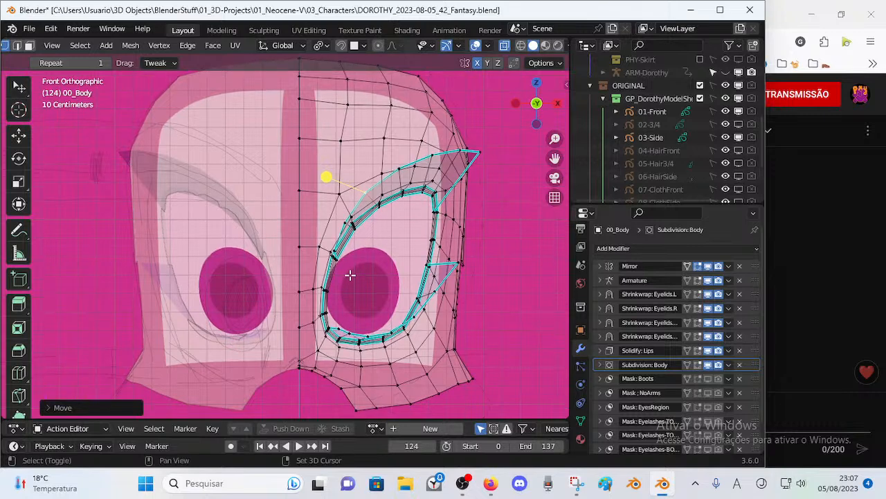
# Step: Lower the tip of the lower eyelash and pull its outline vertices down below the eyelid towards the inner corner
pyautogui.click(343, 328)
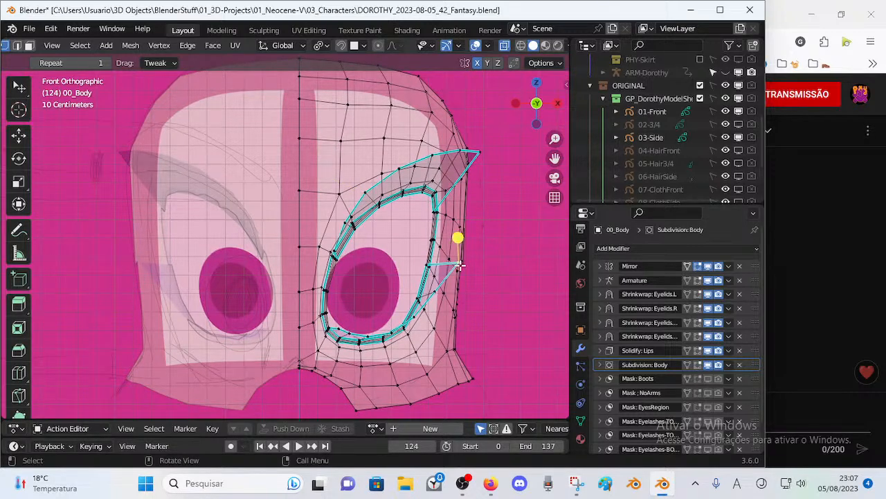
pyautogui.moveTo(456, 263); pyautogui.dragTo(420, 329)
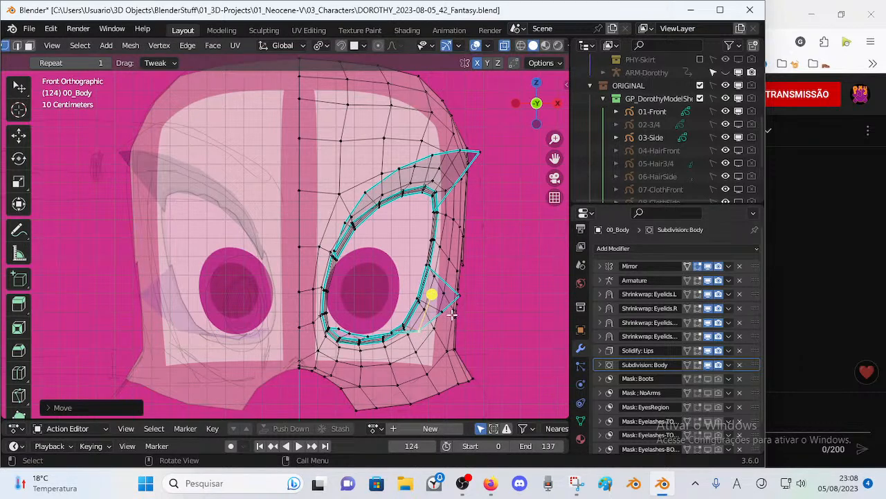
pyautogui.moveTo(462, 294); pyautogui.dragTo(440, 322)
pyautogui.click(417, 333)
pyautogui.moveTo(392, 334); pyautogui.dragTo(333, 341)
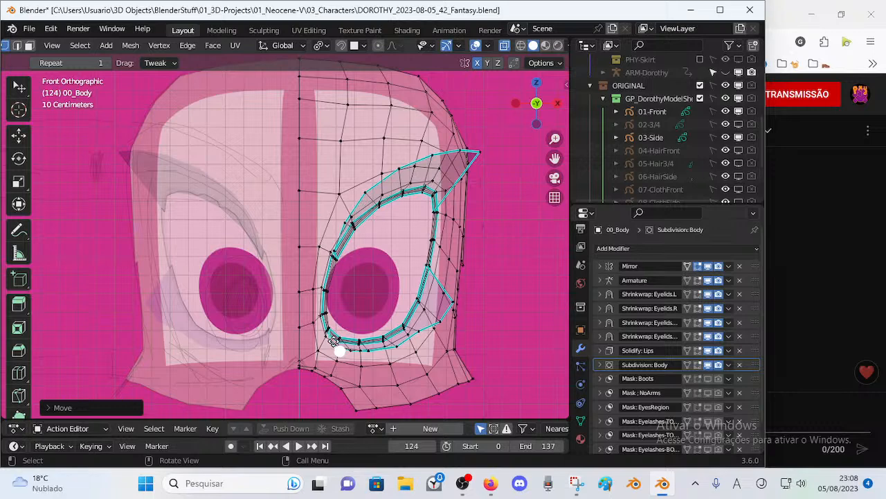
# Step: Refine the lower eyelash's outer outline by moving its vertices and tip, and rotate the outline edge beside the tip
pyautogui.moveTo(397, 346); pyautogui.dragTo(454, 285)
pyautogui.click(410, 333)
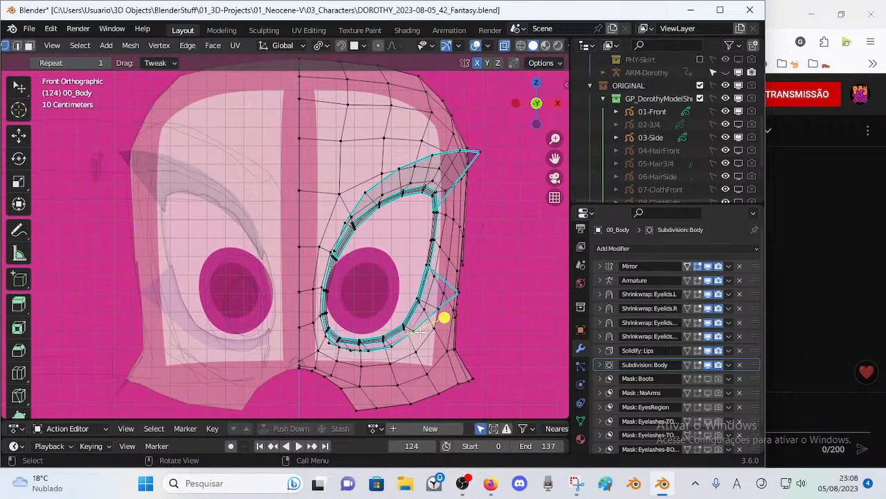
pyautogui.moveTo(416, 326)
pyautogui.mouseDown()
pyautogui.moveTo(413, 302)
pyautogui.moveTo(420, 308)
pyautogui.mouseUp()
pyautogui.press('1')
pyautogui.press('2')
pyautogui.press('r')
pyautogui.click(474, 316)
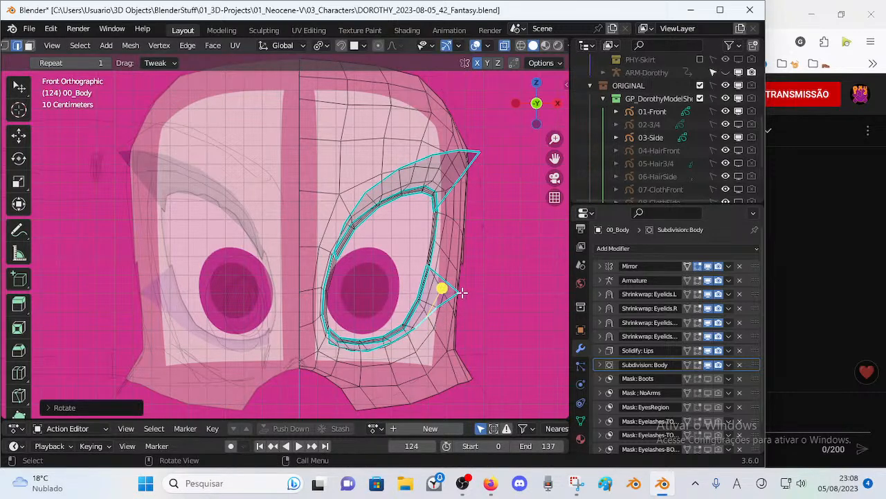
# Step: Pull the upper eyelash tip up and outward, then scale and move the top outline edge next to it
pyautogui.press('1')
pyautogui.moveTo(482, 155); pyautogui.dragTo(544, 80)
pyautogui.press('2')
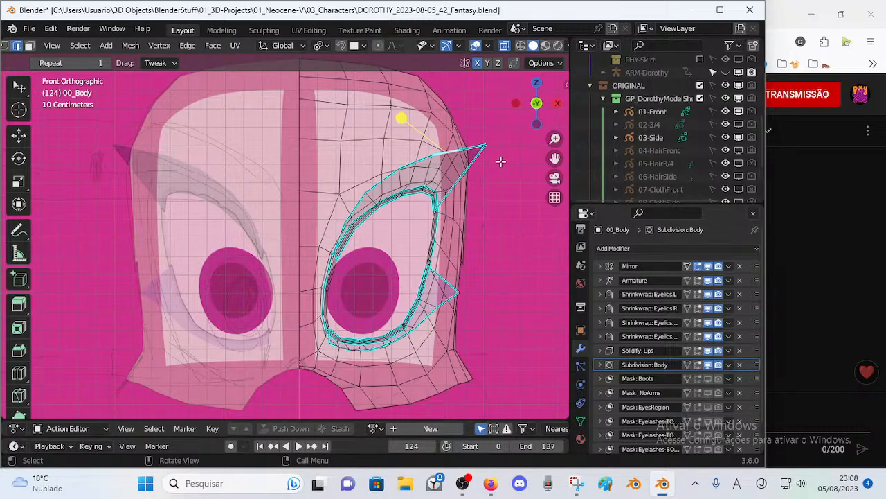
pyautogui.press('s')
pyautogui.click(502, 159)
pyautogui.press('g')
pyautogui.click(498, 154)
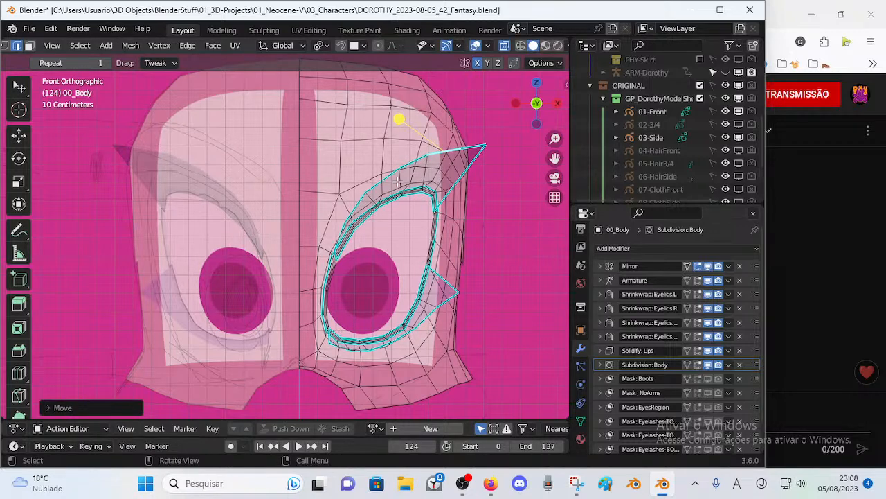
# Step: Scale and move the middle and inner outline edges of the upper eyelash to even out its arc
pyautogui.press('s')
pyautogui.click(408, 173)
pyautogui.press('g')
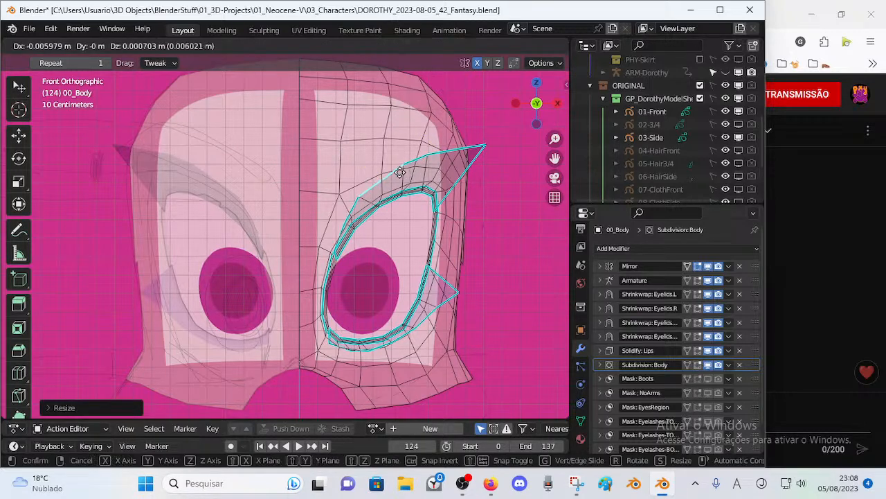
pyautogui.keyDown('shift'); pyautogui.click(399, 172); pyautogui.keyUp('shift')
pyautogui.click(339, 233)
pyautogui.press('g')
pyautogui.keyDown('shift'); pyautogui.click(326, 229); pyautogui.keyUp('shift')
pyautogui.press('s')
pyautogui.click(339, 221)
# Step: Rotate and move the outline edge at the inner end of the upper eyelash to line up with the eyelid
pyautogui.press('1')
pyautogui.click(330, 260)
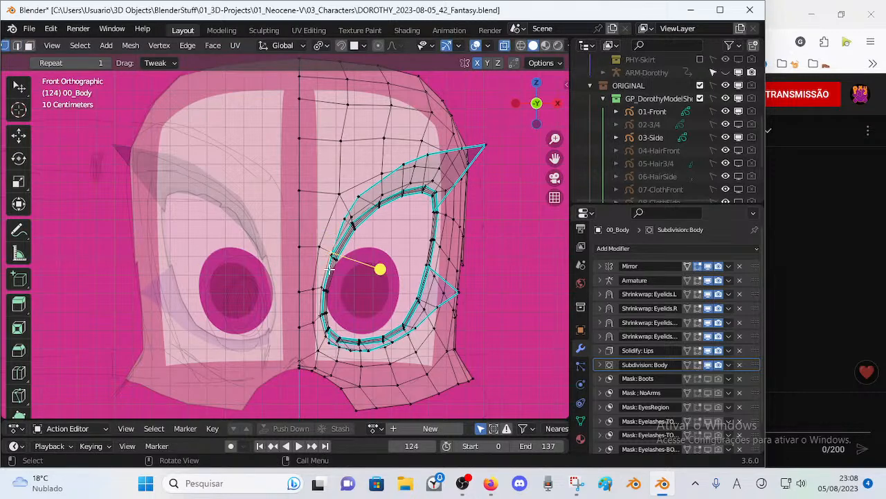
pyautogui.press('2')
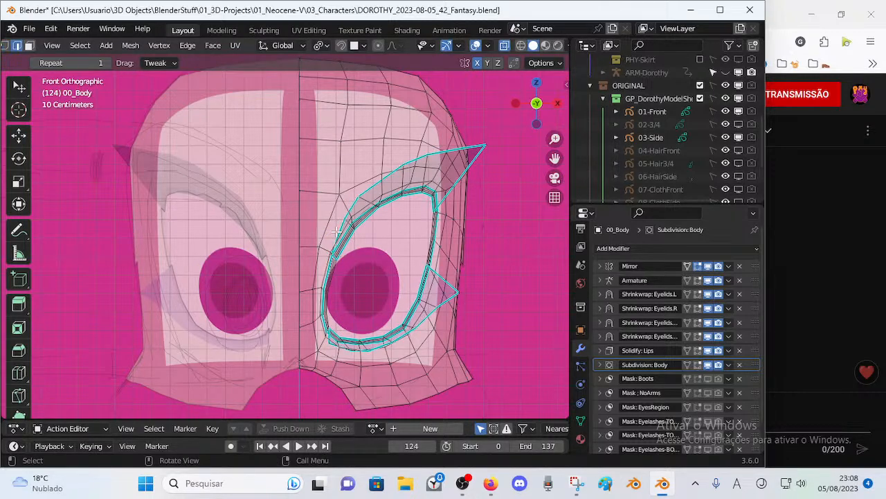
pyautogui.press('r')
pyautogui.click(385, 234)
pyautogui.press('g')
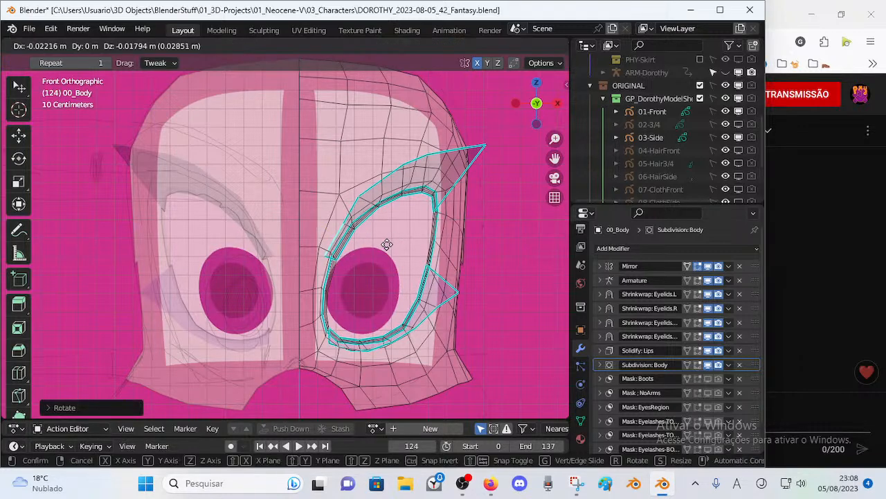
pyautogui.click(376, 271)
# Step: Move the inner end vertex of the upper eyelash against the eyelid and adjust the outline vertex above it
pyautogui.press('1')
pyautogui.click(326, 259)
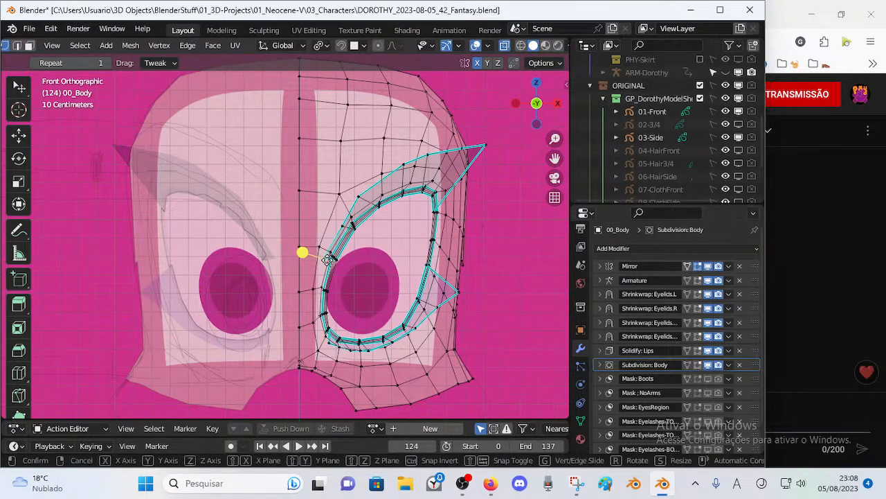
pyautogui.press('g')
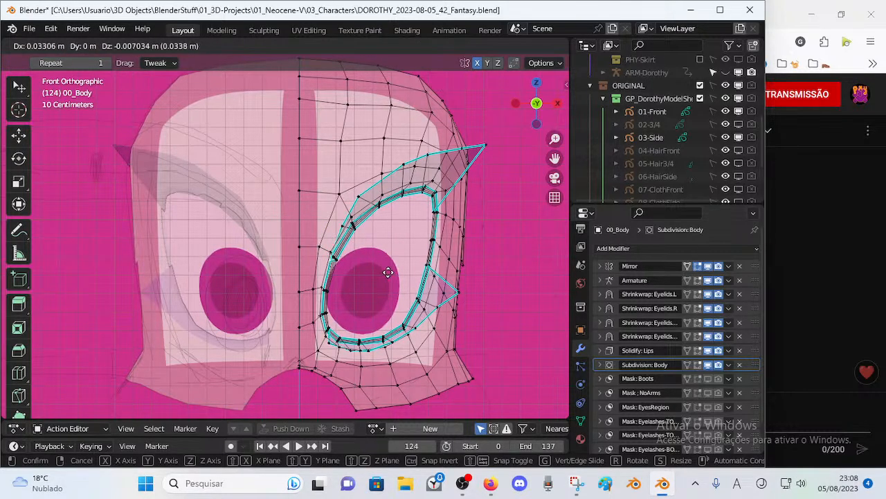
pyautogui.click(404, 290)
pyautogui.click(337, 223)
pyautogui.press('g')
pyautogui.click(334, 222)
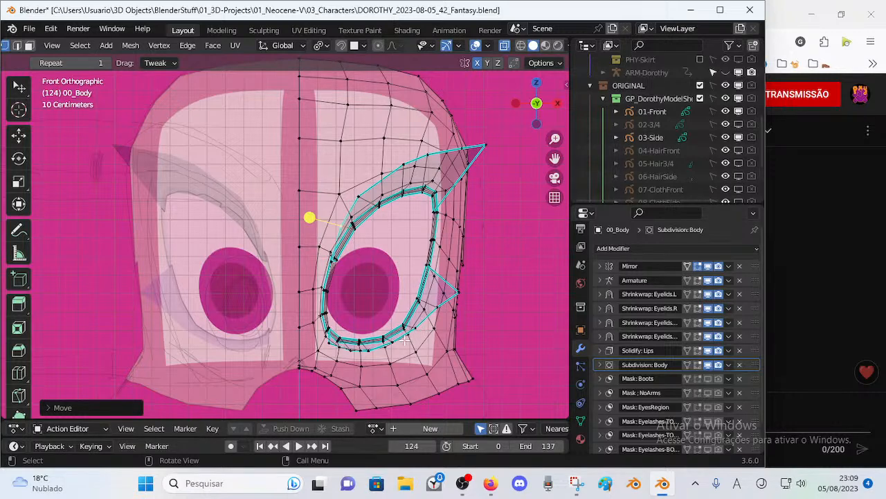
# Step: Rotate, scale and move the lower eyelash's outline edge beneath the eye's outer lower corner
pyautogui.press('2')
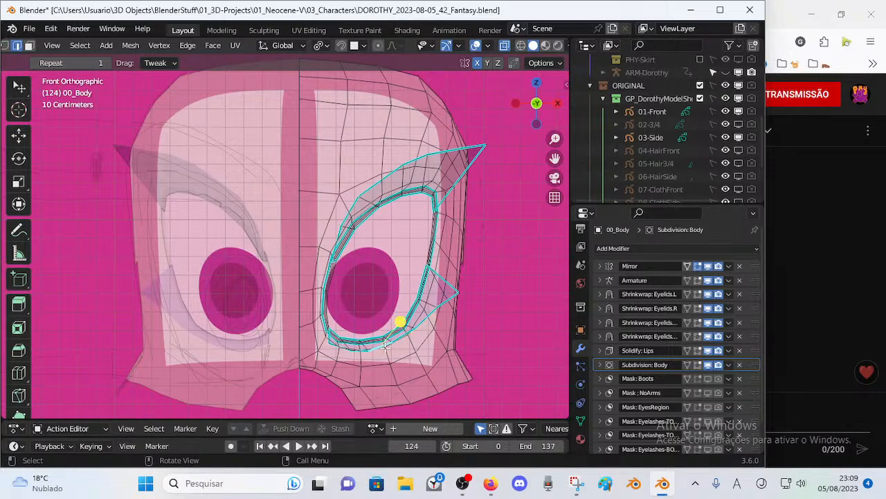
pyautogui.press('r')
pyautogui.click(429, 340)
pyautogui.press('s')
pyautogui.click(427, 342)
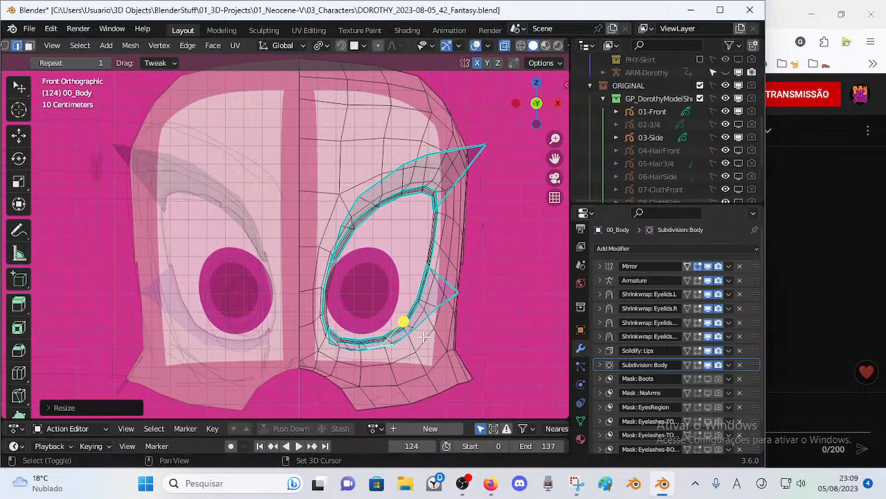
pyautogui.click(405, 336)
pyautogui.press('s')
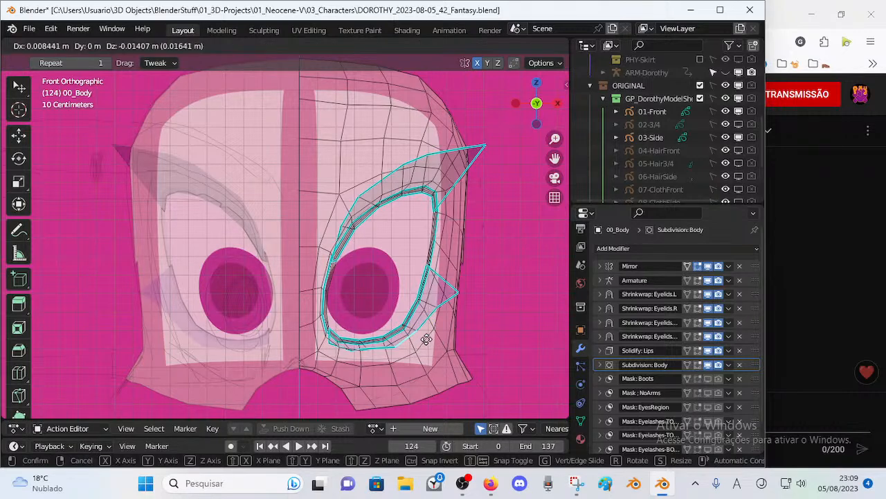
pyautogui.click(419, 311)
# Step: Move the outline vertices of the lower eyelash between the outer lower corner and the tip to smooth the curve
pyautogui.press('1')
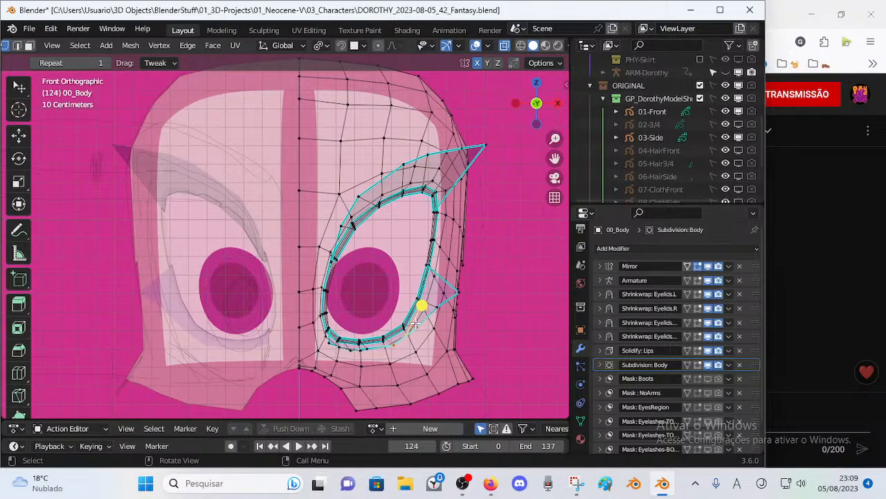
pyautogui.press('g')
pyautogui.click(418, 339)
pyautogui.click(436, 303)
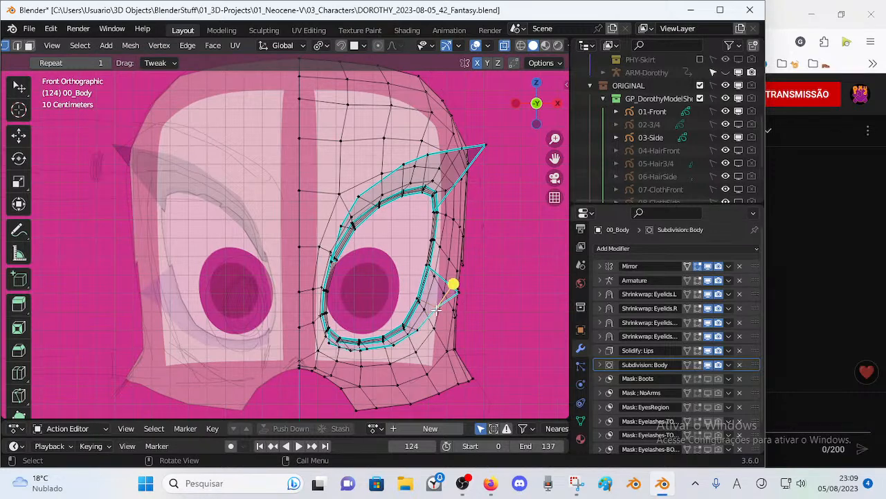
pyautogui.press('g')
pyautogui.click(437, 335)
# Step: Move and rotate the bottom outline edge of the lower eyelash to follow the eyelid's curve
pyautogui.click(383, 348)
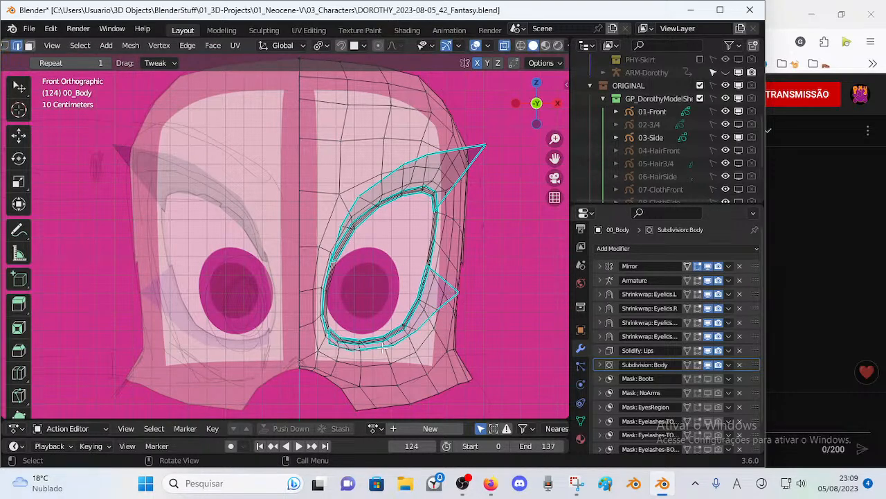
pyautogui.press('g')
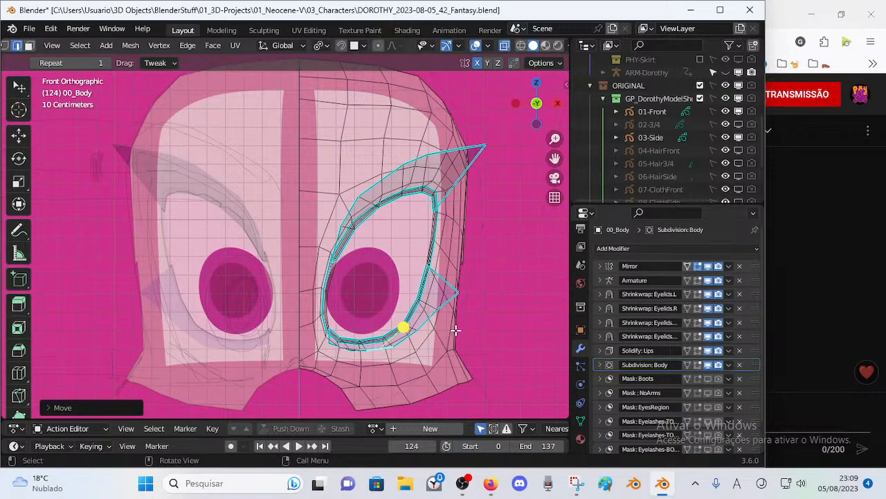
pyautogui.press('r')
pyautogui.click(457, 341)
pyautogui.press('g')
pyautogui.click(451, 338)
pyautogui.press('r')
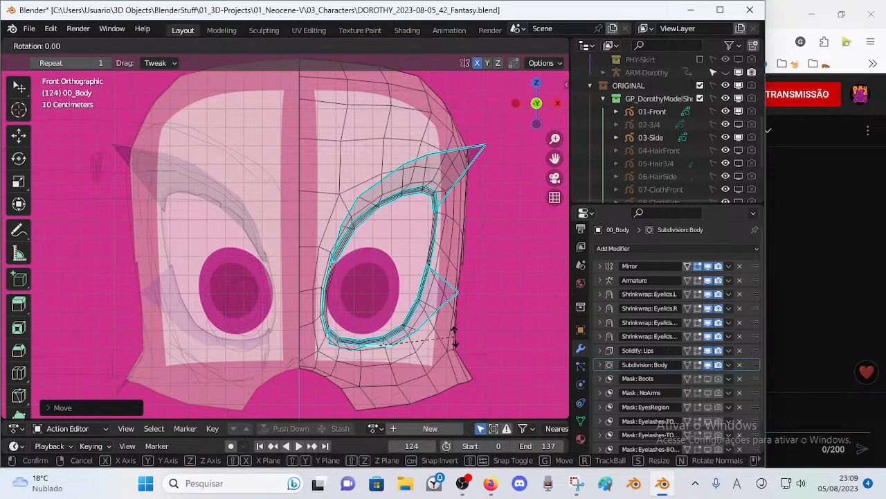
pyautogui.click(454, 325)
# Step: Move the lower eyelash's inner end vertices up close to the eyelid so the lash tapers at the inner corner
pyautogui.press('1')
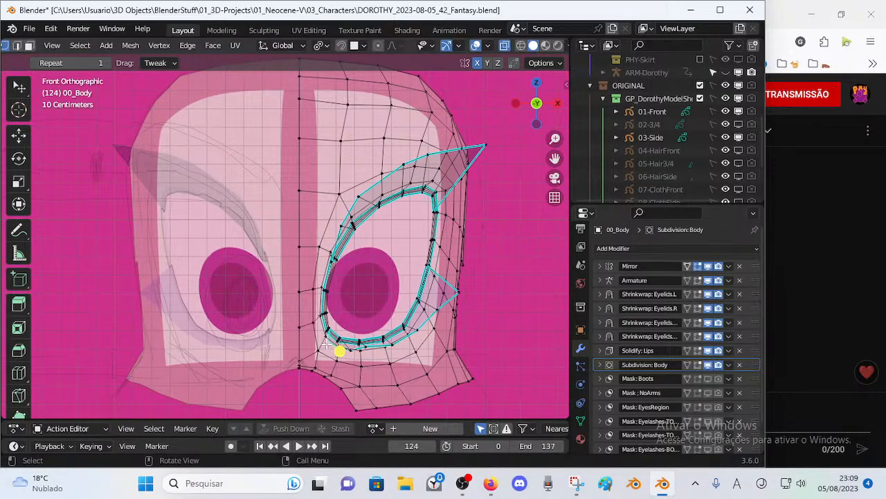
pyautogui.press('g')
pyautogui.click(325, 355)
pyautogui.click(365, 341)
pyautogui.press('g')
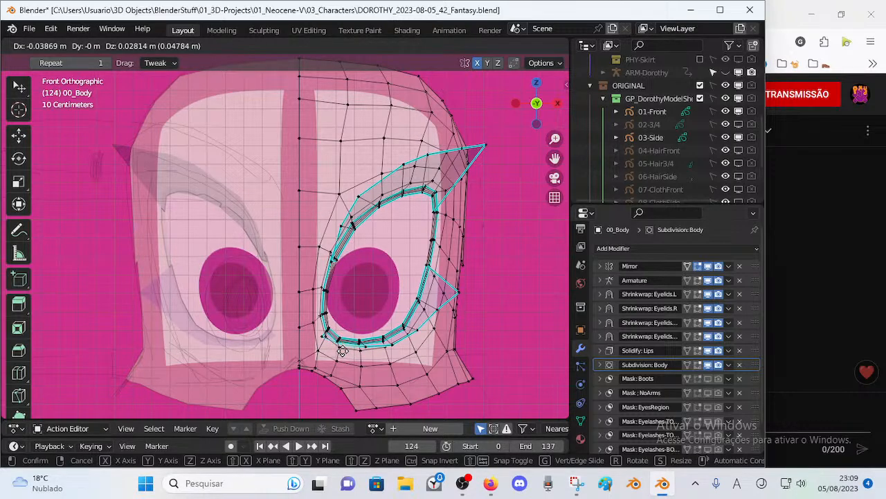
pyautogui.click(356, 354)
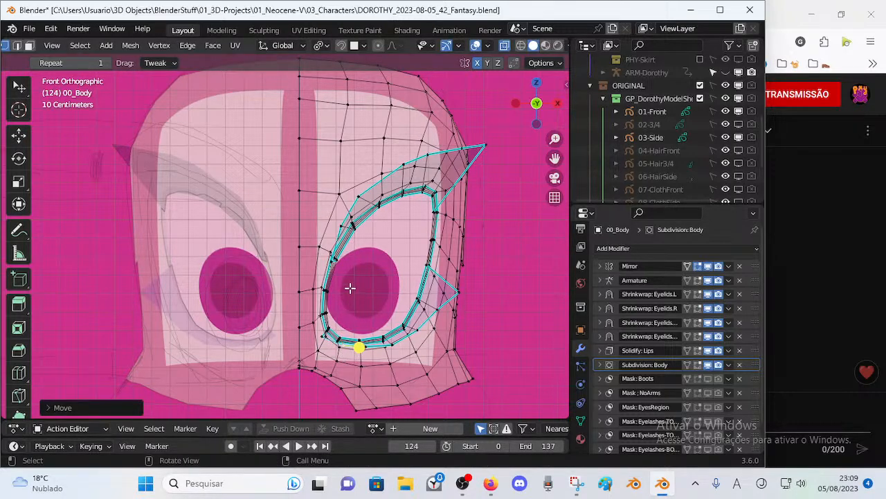
# Step: Adjust the position of the lower eyelash's bottom edges and rotate the inner one to smooth the underside
pyautogui.click(404, 324)
pyautogui.press('g')
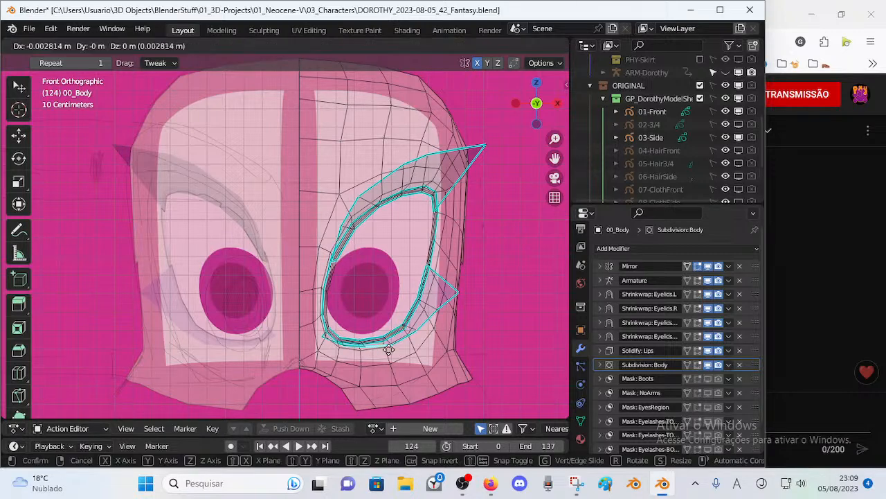
pyautogui.click(402, 327)
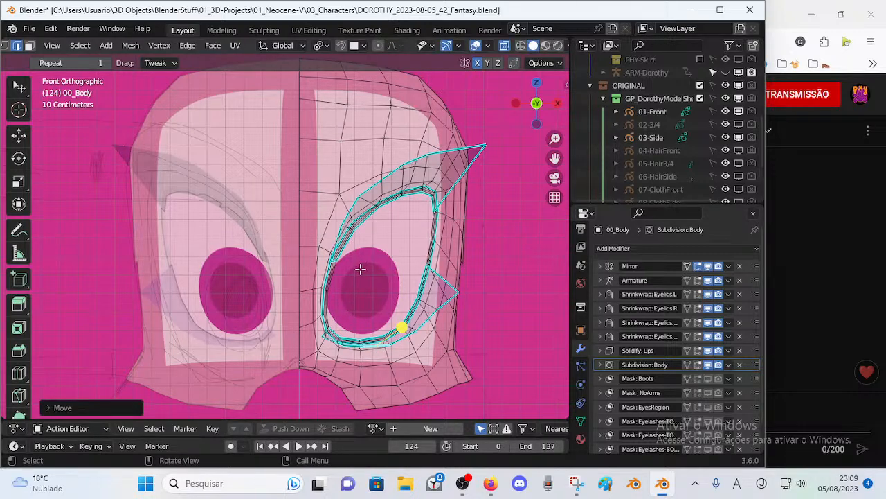
pyautogui.click(353, 348)
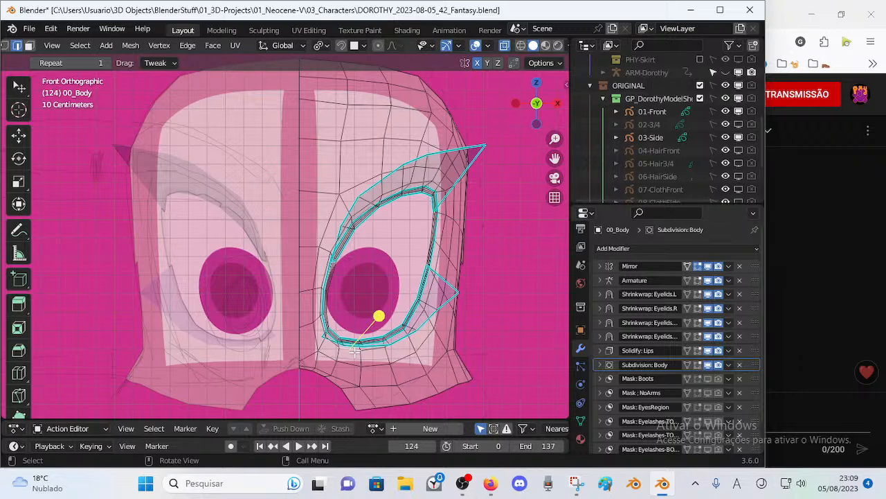
pyautogui.press('g')
pyautogui.click(347, 344)
pyautogui.press('r')
pyautogui.click(374, 343)
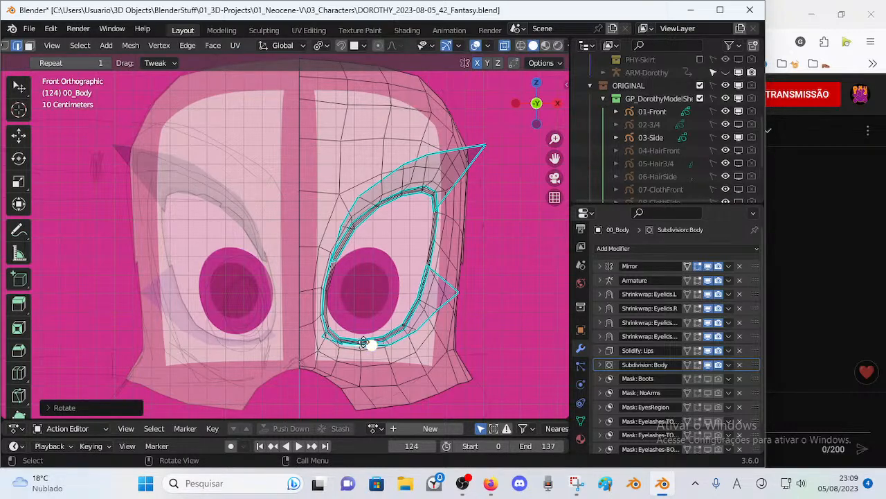
# Step: Move and rotate the lower eyelash's bottom outline edge near the outer corner to refine the curve toward the tip
pyautogui.click(447, 294)
pyautogui.press('g')
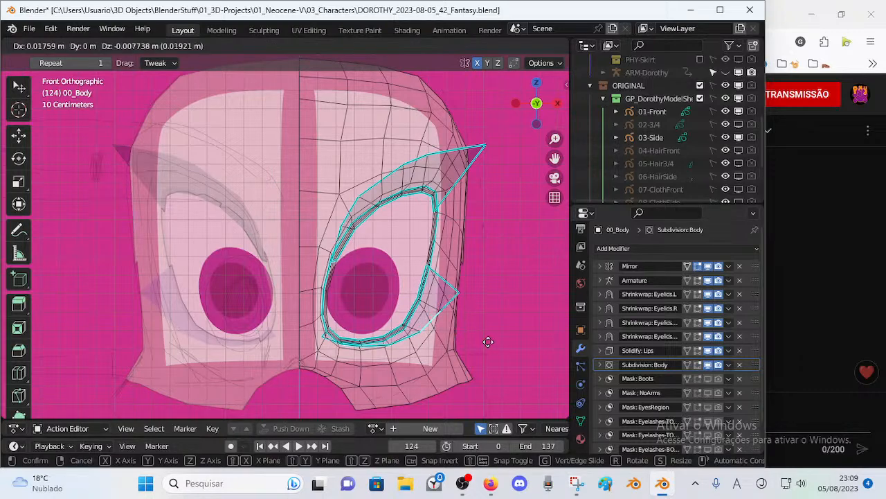
pyautogui.click(485, 338)
pyautogui.press('r')
pyautogui.click(530, 309)
pyautogui.press('g')
pyautogui.click(518, 309)
# Step: Adjust a bottom outline vertex of the lower eyelash and compare the lash shape in solid and see-through display
pyautogui.press('1')
pyautogui.click(391, 345)
pyautogui.press('g')
pyautogui.click(415, 317)
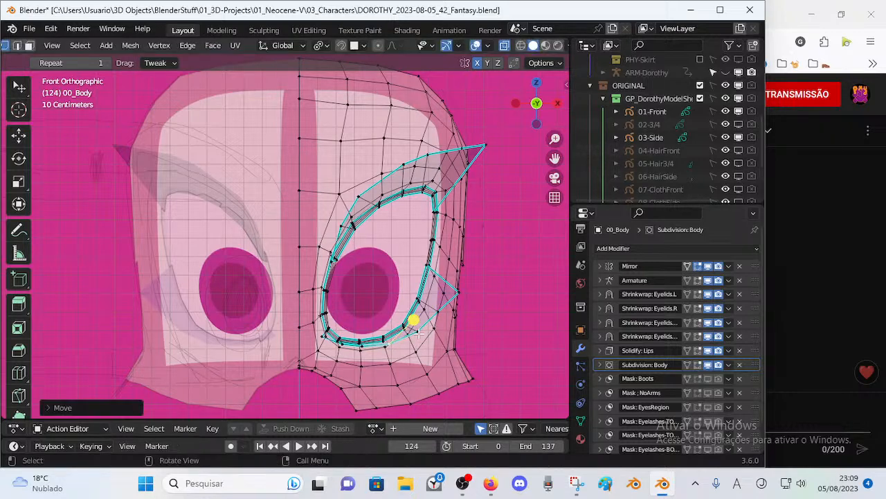
pyautogui.hotkey('alt', 'z')
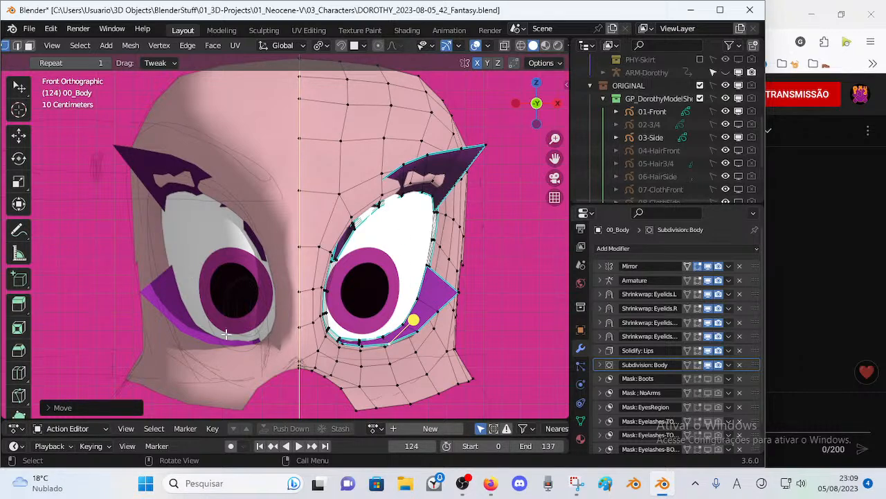
pyautogui.hotkey('alt', 'z')
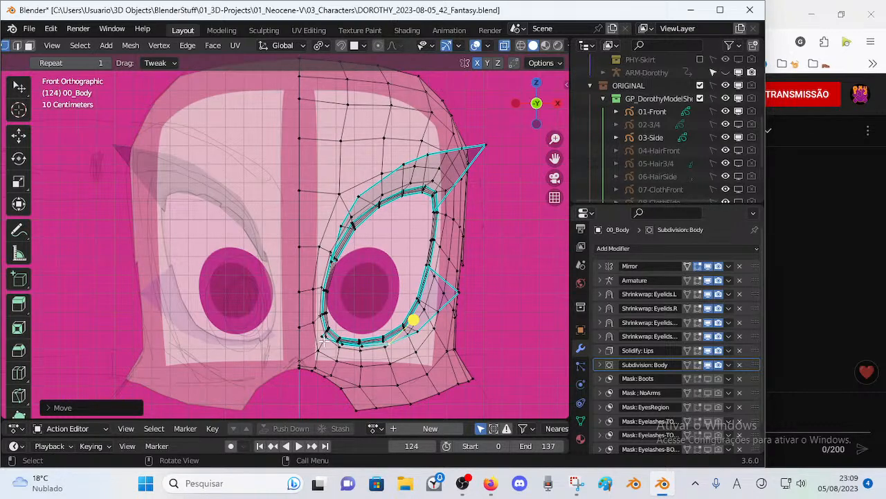
pyautogui.moveTo(412, 320); pyautogui.dragTo(323, 351)
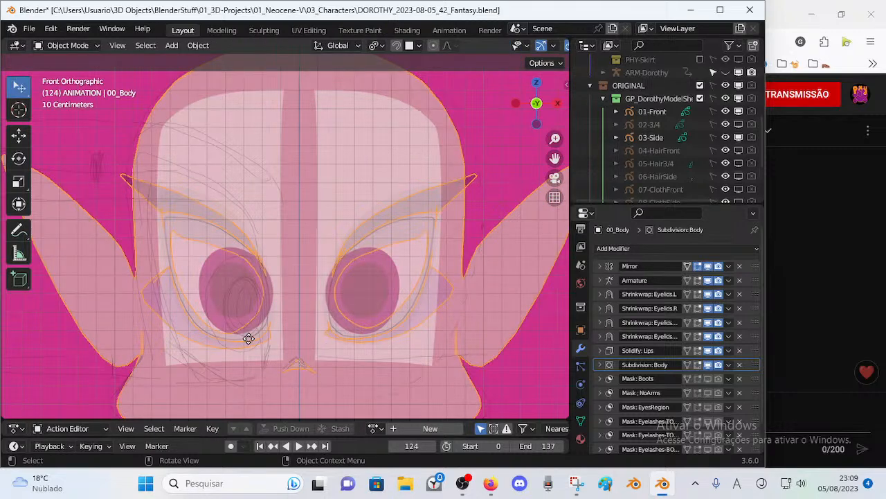
pyautogui.hotkey('alt', 'z')
pyautogui.hotkey('alt', 'z')
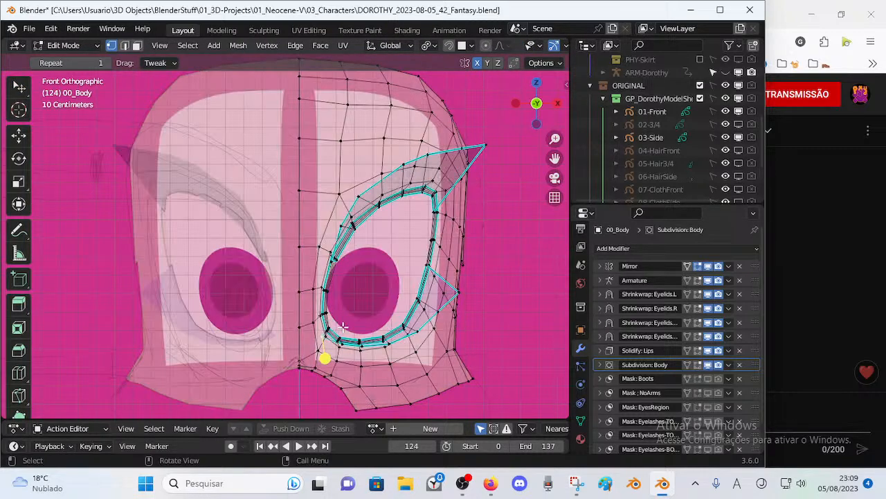
# Step: Examine the upper and lower eyelashes in right orthographic view, in both solid and see-through display
pyautogui.press('KP_3')
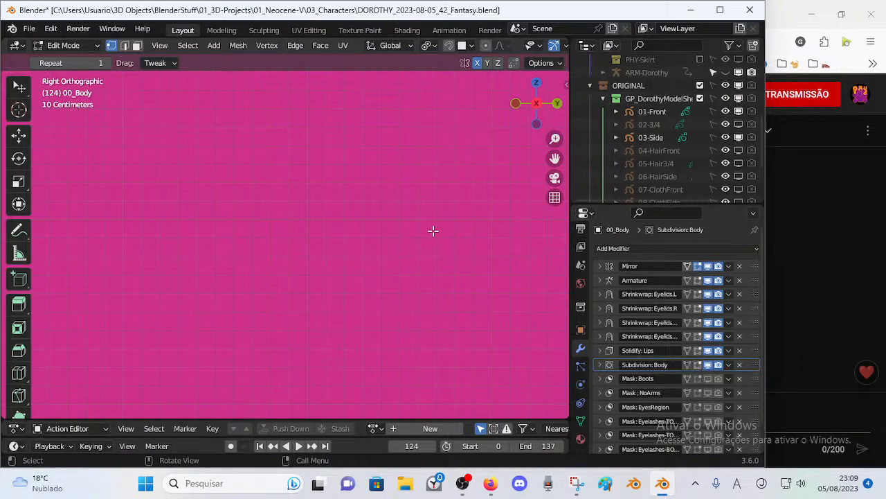
pyautogui.keyDown('shift'); pyautogui.moveTo(222, 245); pyautogui.dragTo(365, 211, button='middle'); pyautogui.keyUp('shift')
pyautogui.keyDown('shift'); pyautogui.moveTo(96, 257); pyautogui.dragTo(322, 228, button='middle'); pyautogui.keyUp('shift')
pyautogui.scroll(-1, 290, 233)
pyautogui.keyDown('shift'); pyautogui.moveTo(288, 269); pyautogui.dragTo(329, 280, button='middle'); pyautogui.keyUp('shift')
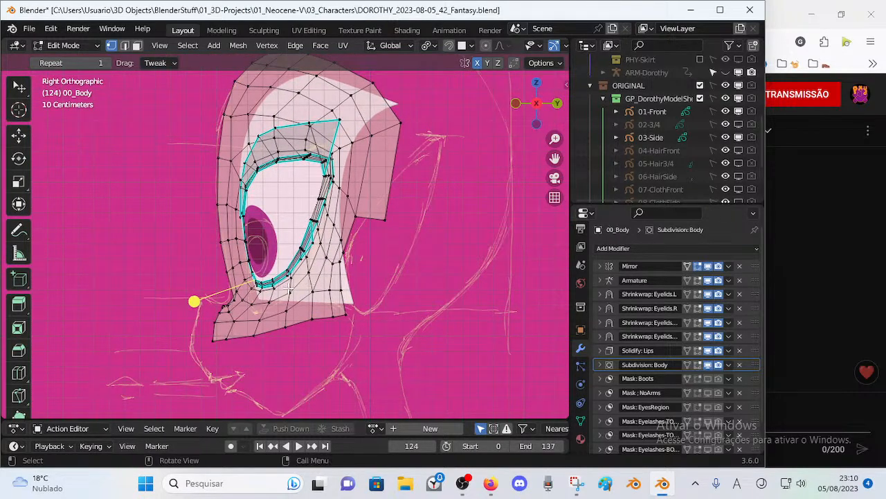
pyautogui.scroll(2, 310, 284)
pyautogui.keyDown('shift'); pyautogui.moveTo(283, 249); pyautogui.dragTo(338, 253, button='middle'); pyautogui.keyUp('shift')
pyautogui.keyDown('shift'); pyautogui.moveTo(331, 215); pyautogui.dragTo(333, 278, button='middle'); pyautogui.keyUp('shift')
pyautogui.hotkey('alt', 'z')
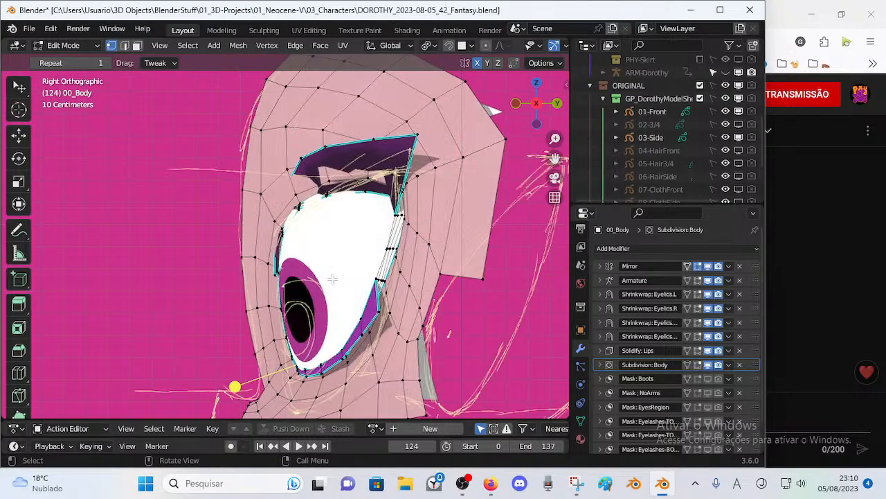
pyautogui.hotkey('alt', 'z')
pyautogui.press('2')
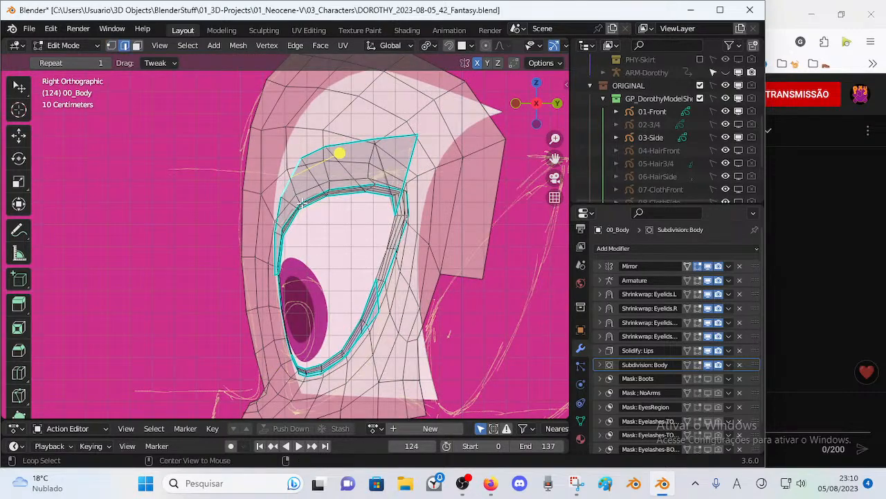
pyautogui.hotkey('alt', 'z')
pyautogui.hotkey('alt', 'z')
# Step: Split the 3D viewport vertically and set the new narrower area to front orthographic view centred on the eye
pyautogui.rightClick(223, 38)
pyautogui.click(217, 54)
pyautogui.click(184, 125)
pyautogui.scroll(-2, 95, 220)
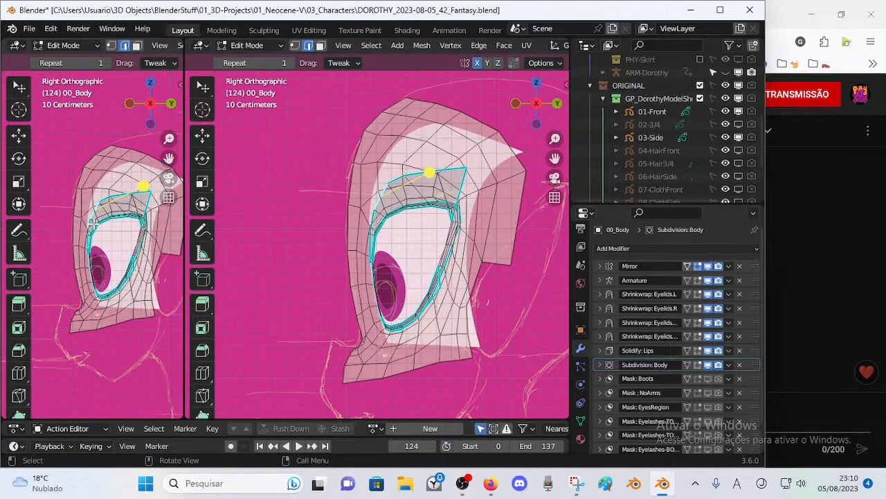
pyautogui.press('KP_1')
pyautogui.scroll(5, 124, 263)
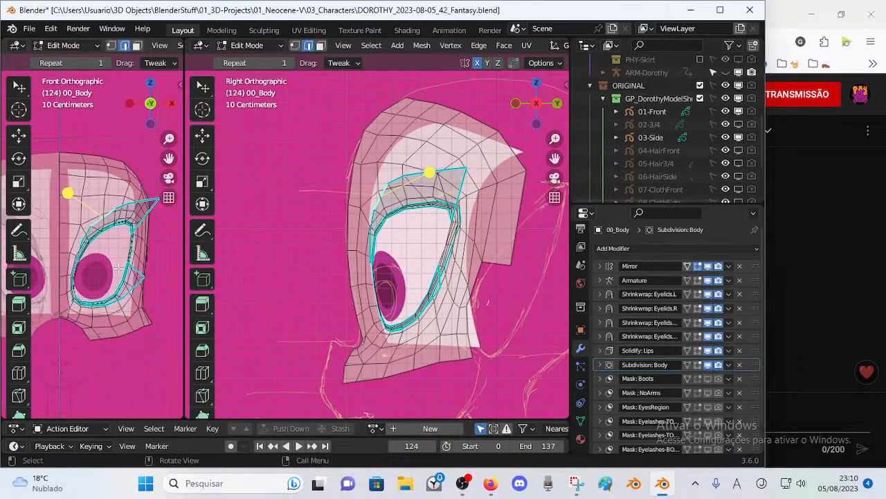
# Step: Hide the tool shelf in the front viewport and widen that area to fit the whole eye
pyautogui.press('t')
pyautogui.scroll(3, 125, 266)
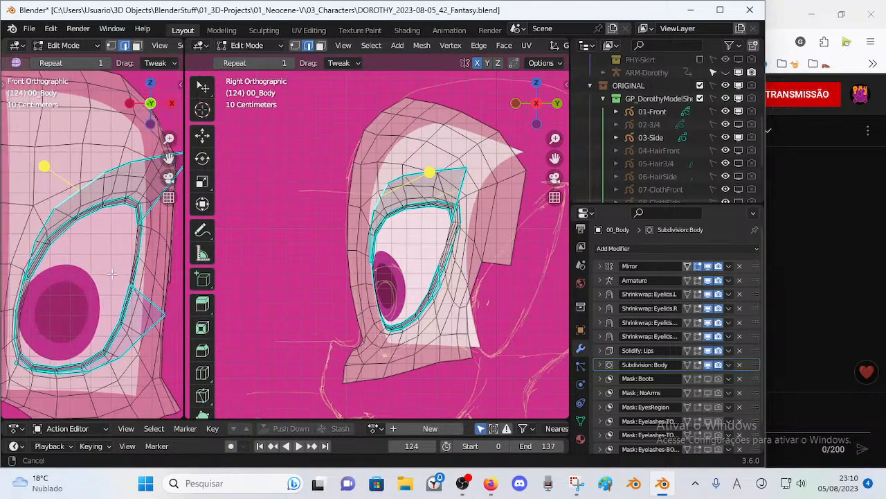
pyautogui.moveTo(184, 236); pyautogui.dragTo(239, 231)
# Step: Save the blend file and hide the tool shelf in the side viewport
pyautogui.hotkey('ctrl', 's')
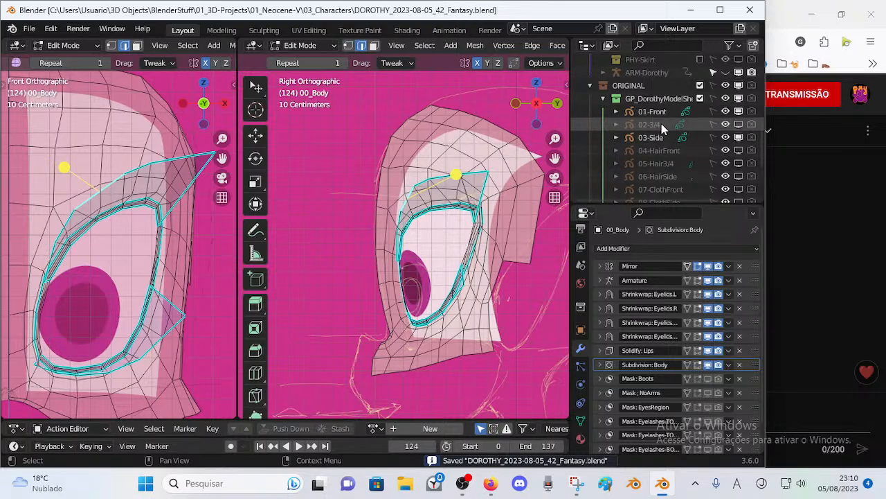
pyautogui.keyDown('shift'); pyautogui.moveTo(421, 221); pyautogui.dragTo(395, 219, button='middle'); pyautogui.keyUp('shift')
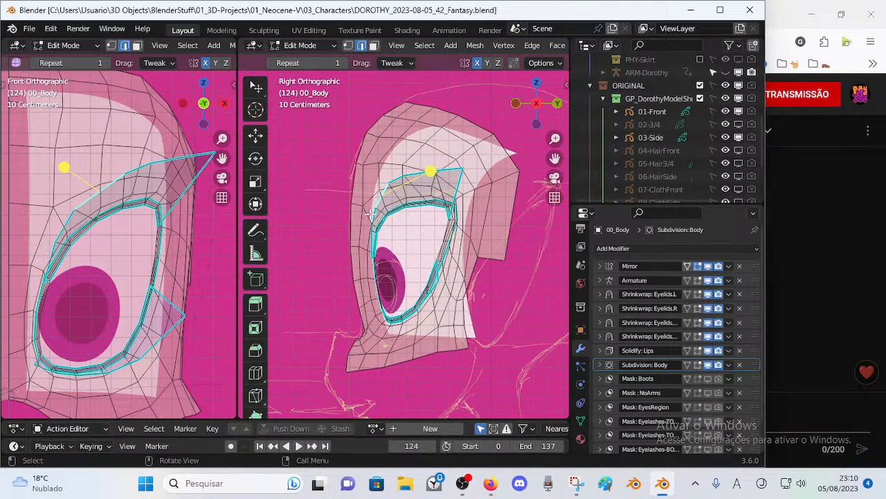
pyautogui.press('t')
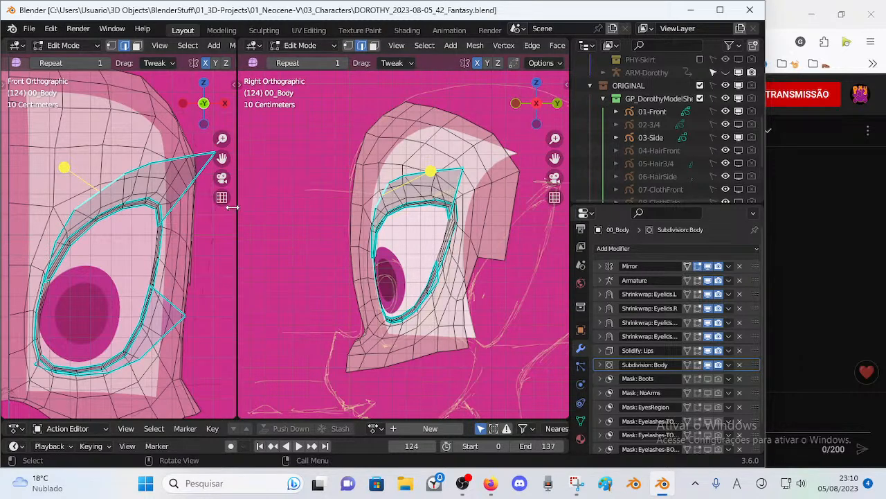
# Step: Split the front viewport vertically into two areas and widen the one next to the side view
pyautogui.rightClick(123, 43)
pyautogui.press('Escape')
pyautogui.rightClick(127, 36)
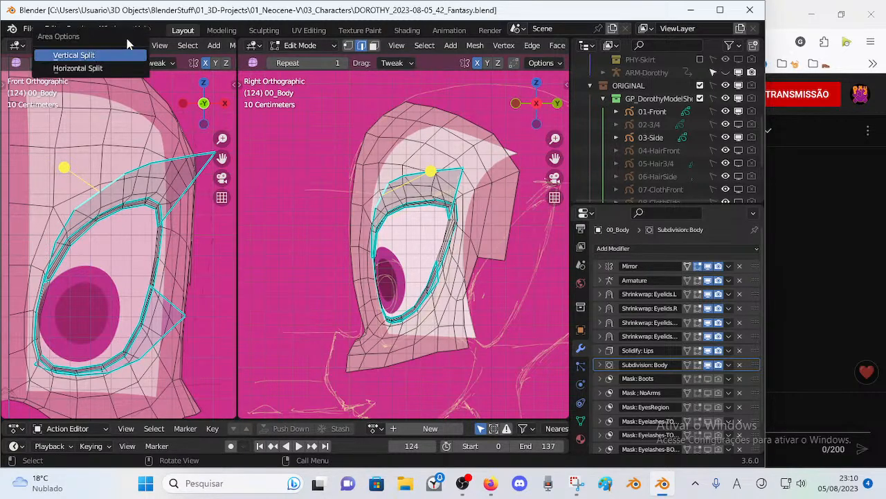
pyautogui.click(115, 55)
pyautogui.click(125, 166)
pyautogui.moveTo(238, 168); pyautogui.dragTo(326, 168)
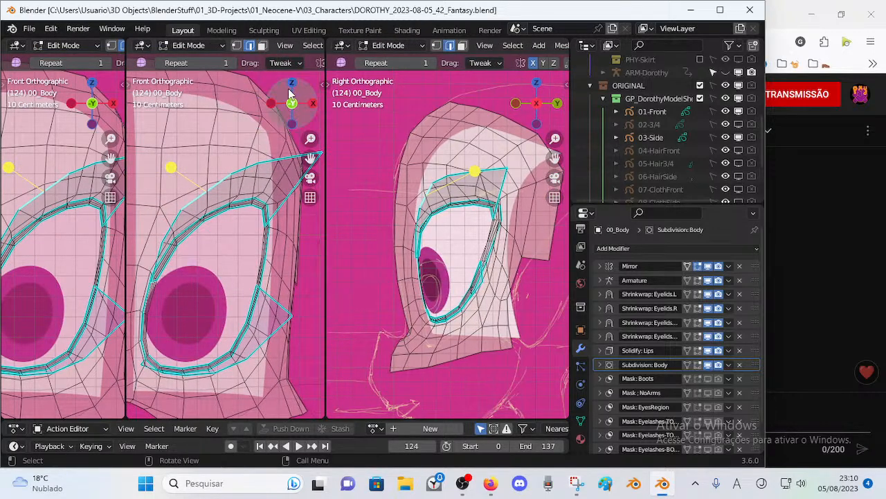
# Step: Turn off the viewport gizmos in both front viewports
pyautogui.scroll(-4, 283, 64)
pyautogui.scroll(-6, 299, 48)
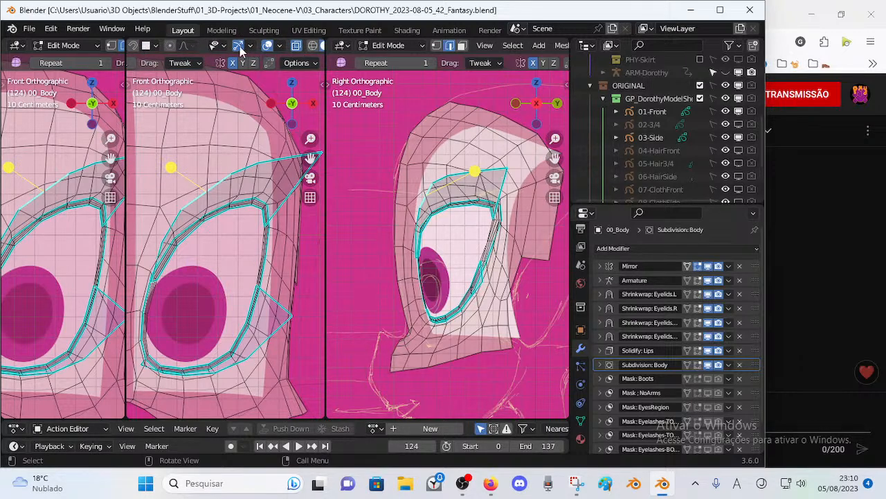
pyautogui.click(238, 46)
pyautogui.scroll(-5, 106, 45)
pyautogui.scroll(-6, 106, 46)
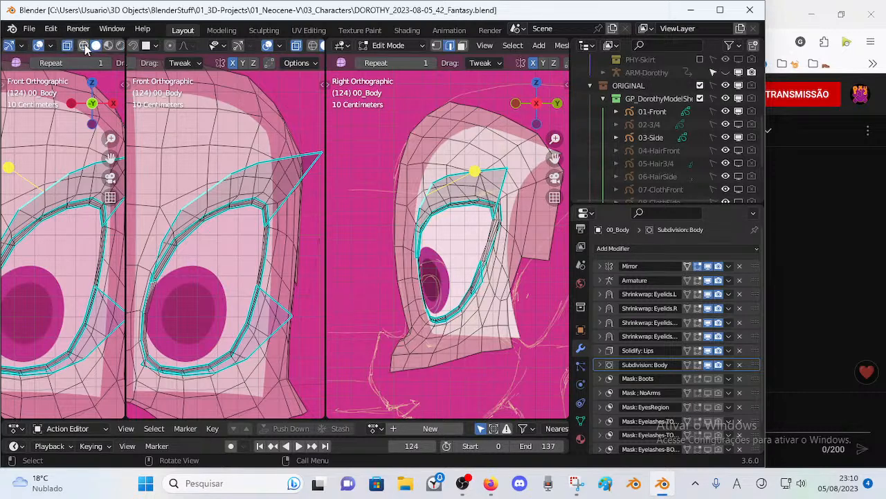
pyautogui.click(38, 46)
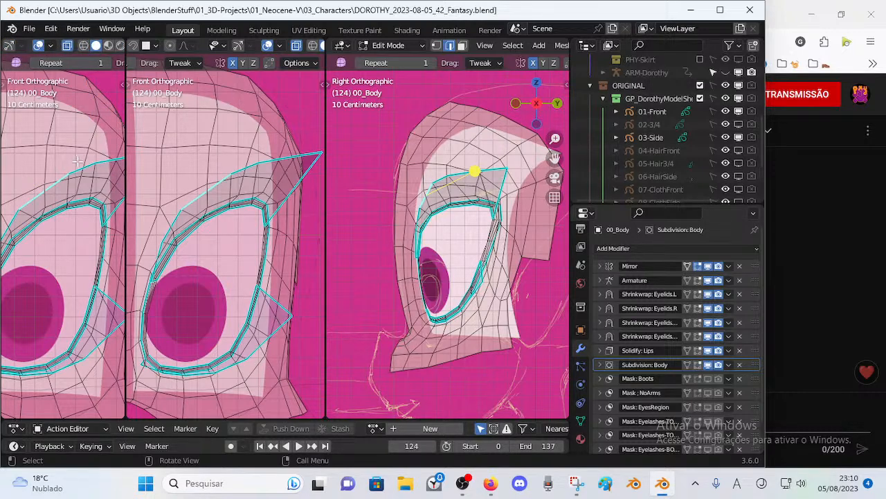
# Step: Switch the narrow front viewport to perspective and enable viewport display of the 05-Hair3/4 sketch
pyautogui.scroll(-5, 90, 242)
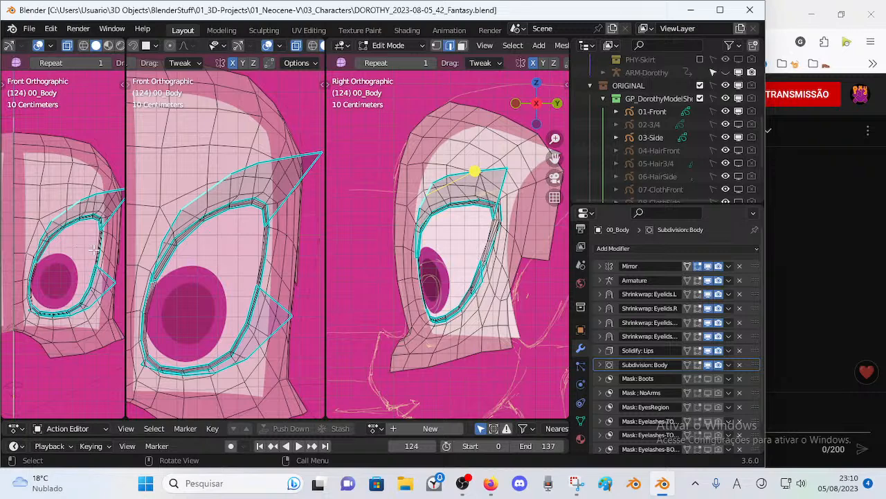
pyautogui.press('KP_5')
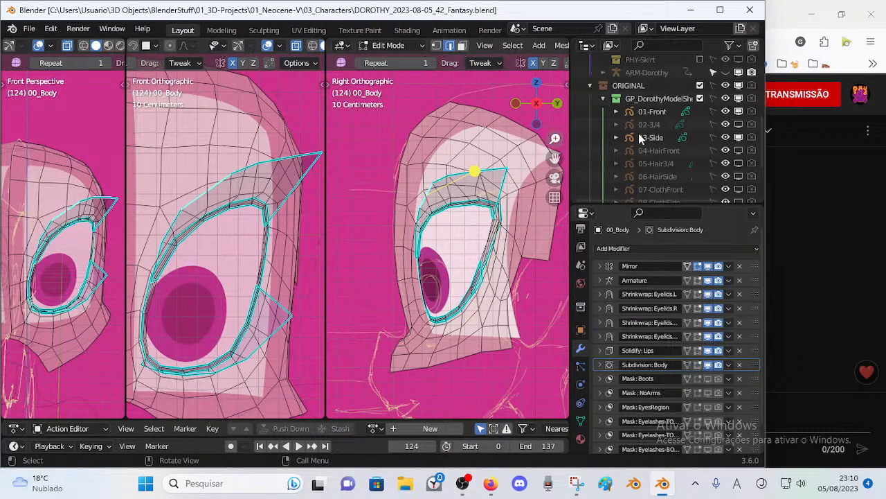
pyautogui.click(738, 164)
# Step: Examine the head from stepped three-quarter angles in the narrow viewport, in perspective and orthographic projection, against the reference sketches
pyautogui.keyDown('shift'); pyautogui.moveTo(52, 226); pyautogui.dragTo(61, 221, button='middle'); pyautogui.keyUp('shift')
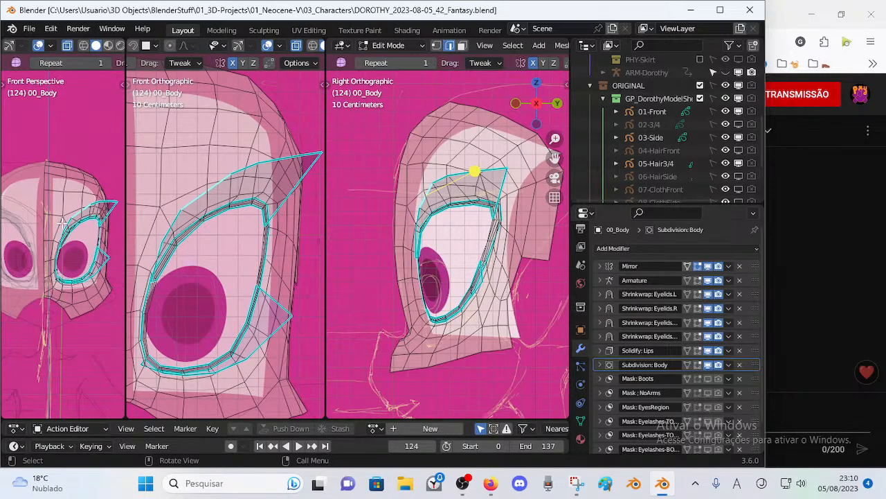
pyautogui.press('KP_5')
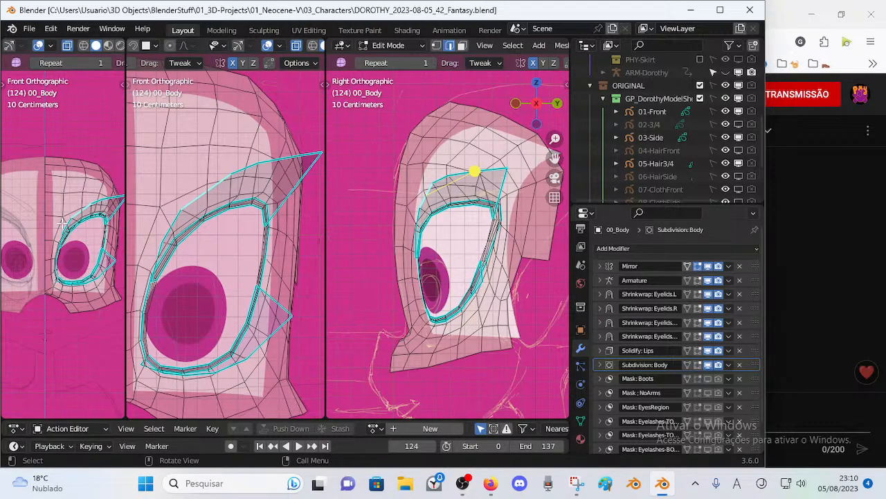
pyautogui.moveTo(62, 222); pyautogui.dragTo(61, 221, button='middle')
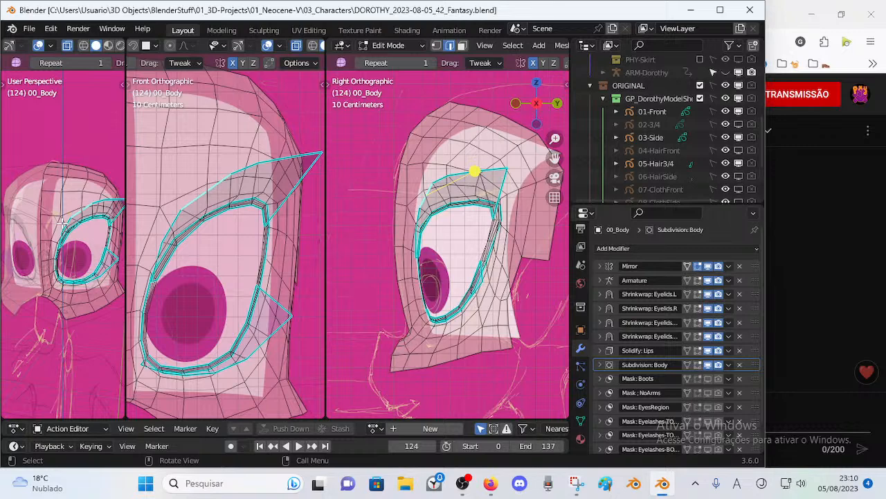
pyautogui.press('KP_5')
pyautogui.press('KP_5')
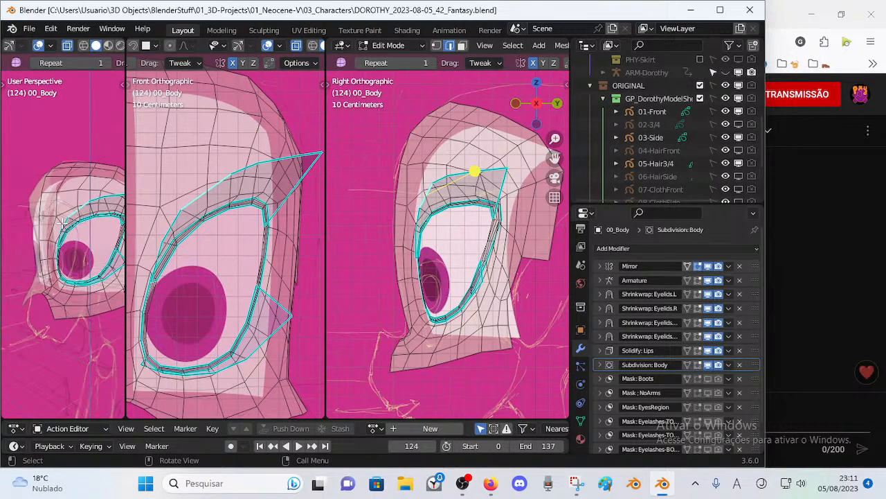
pyautogui.press('KP_5')
pyautogui.press('KP_6')
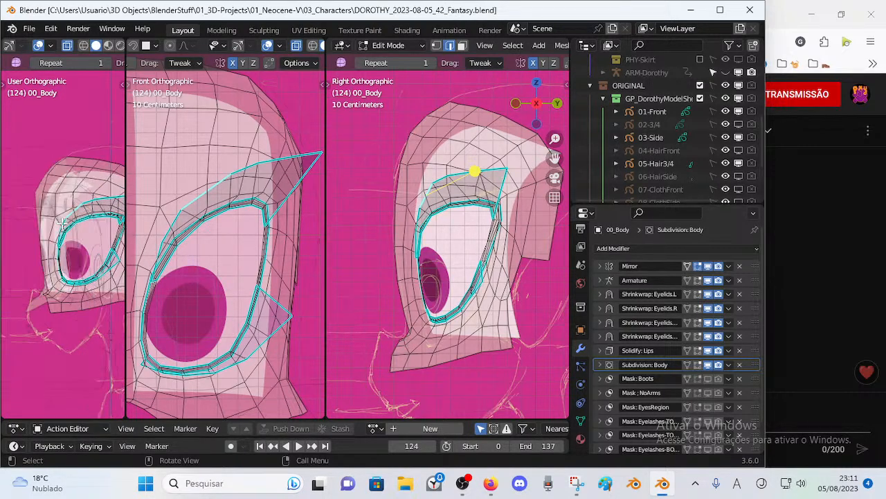
pyautogui.press('KP_4')
pyautogui.press('KP_4')
pyautogui.press('KP_4')
pyautogui.press('KP_4')
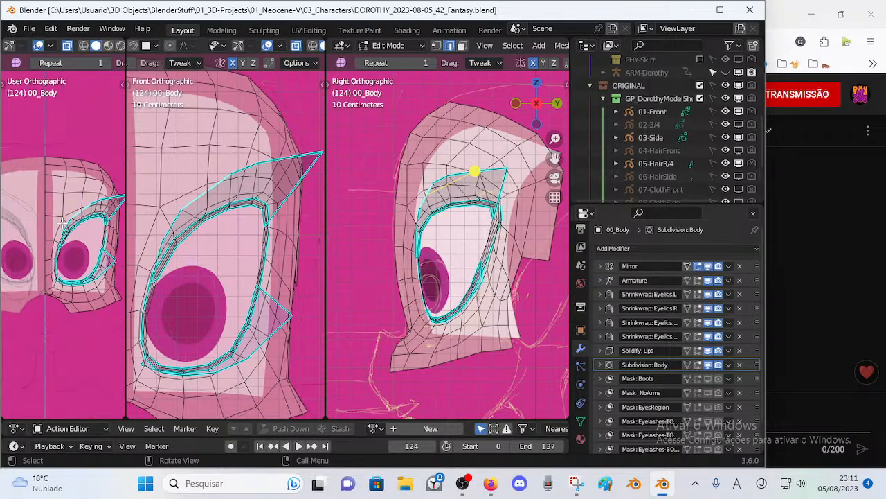
pyautogui.press('KP_4')
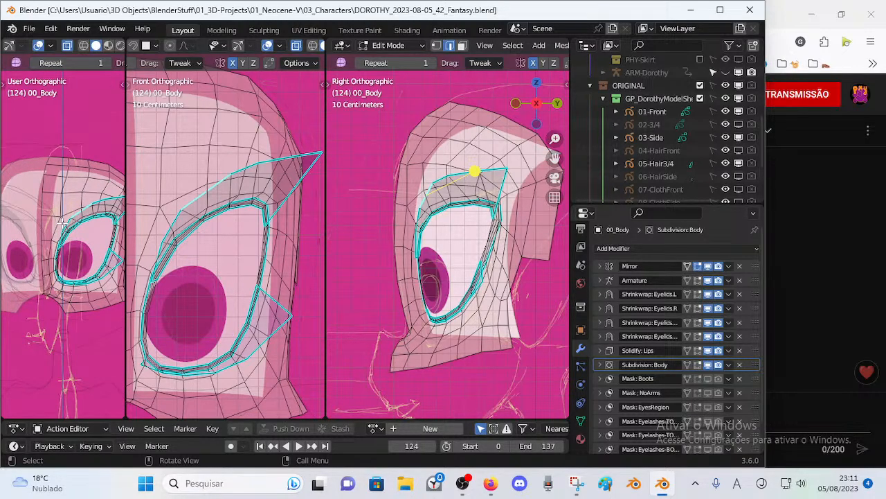
pyautogui.press('KP_4')
pyautogui.press('KP_4')
pyautogui.press('KP_4')
pyautogui.press('KP_4')
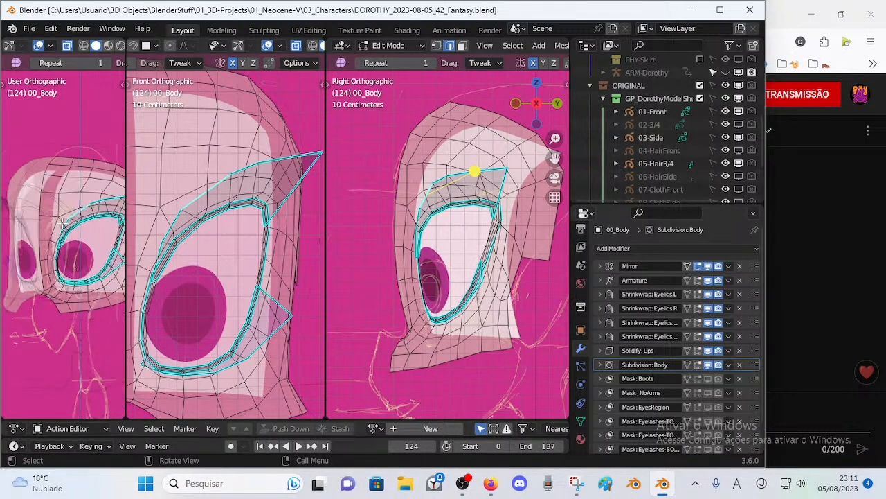
pyautogui.press('KP_4')
pyautogui.press('KP_4')
pyautogui.press('KP_4')
pyautogui.press('KP_4')
pyautogui.press('KP_4')
pyautogui.press('KP_4')
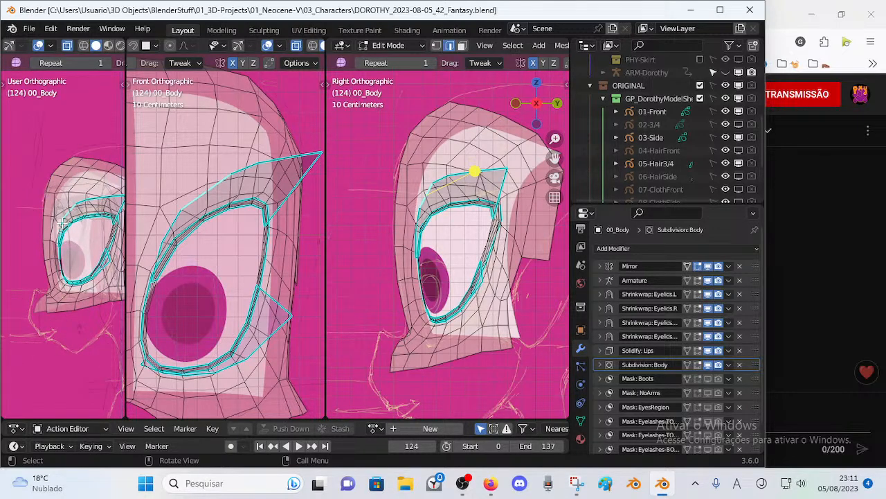
pyautogui.press('KP_3')
pyautogui.press('KP_5')
pyautogui.press('KP_4')
pyautogui.press('KP_4')
pyautogui.press('KP_4')
pyautogui.press('KP_4')
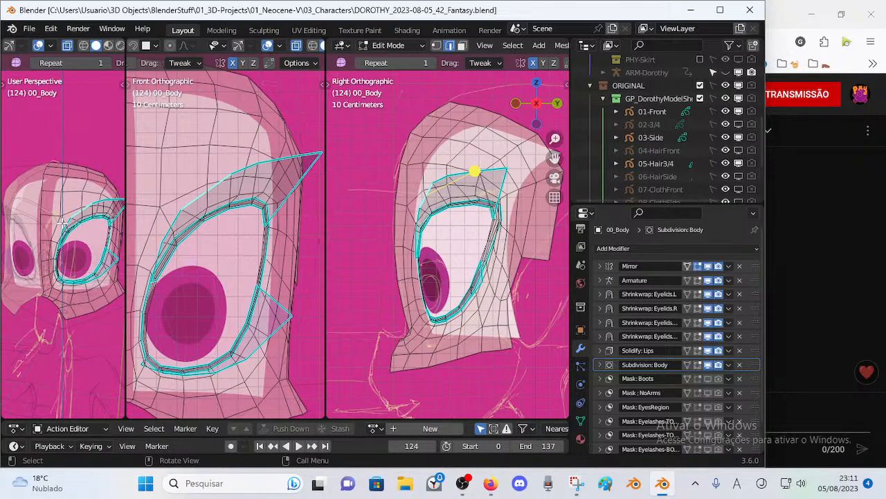
pyautogui.press('KP_4')
pyautogui.press('KP_4')
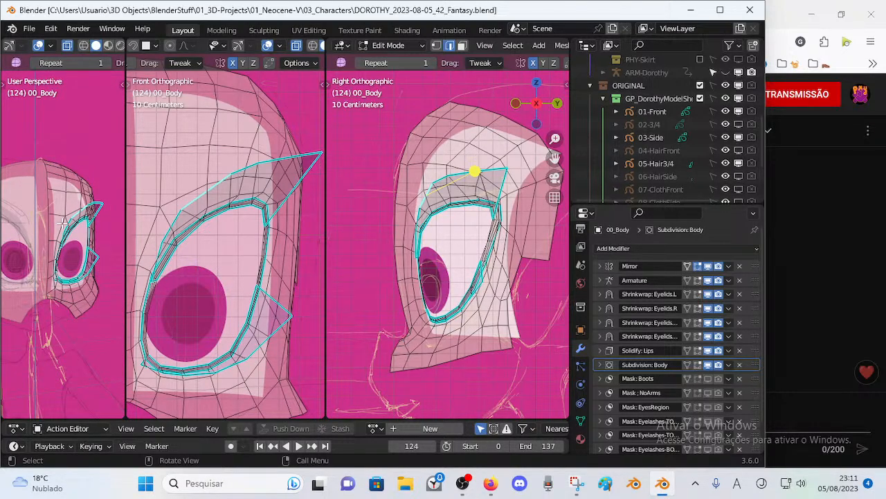
pyautogui.press('KP_4')
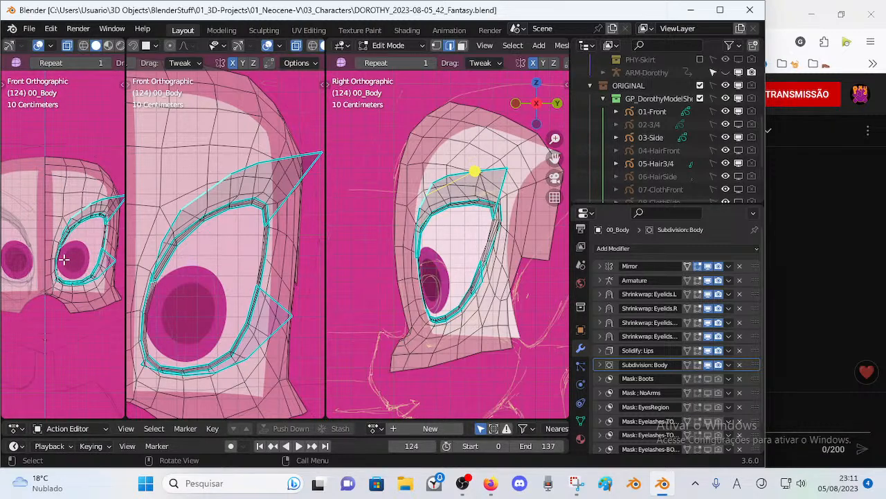
# Step: Compare the eyelash shape with the sketches in stepped orthographic and perspective views between front and side, returning to a three-quarter angle
pyautogui.press('KP_4')
pyautogui.press('KP_4')
pyautogui.press('KP_6')
pyautogui.press('KP_6')
pyautogui.press('KP_6')
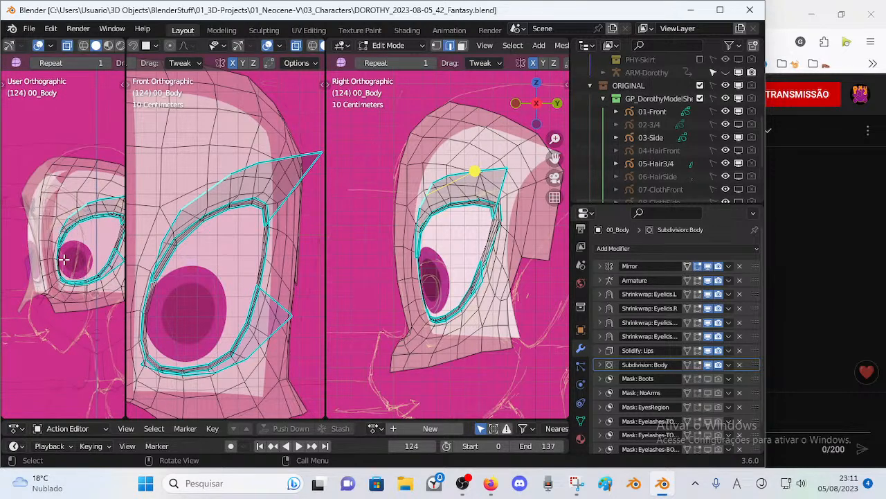
pyautogui.press('KP_6')
pyautogui.press('KP_5')
pyautogui.press('KP_6')
pyautogui.press('KP_5')
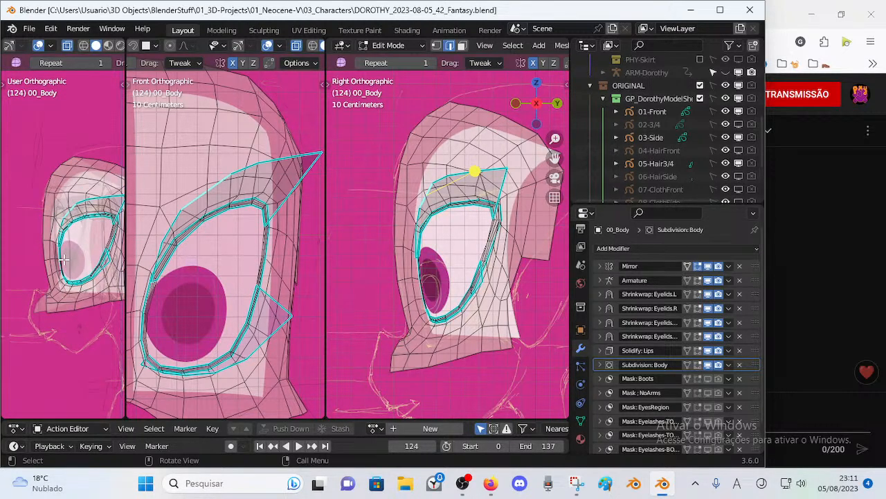
pyautogui.press('KP_6')
pyautogui.press('KP_6')
pyautogui.press('KP_5')
pyautogui.press('KP_3')
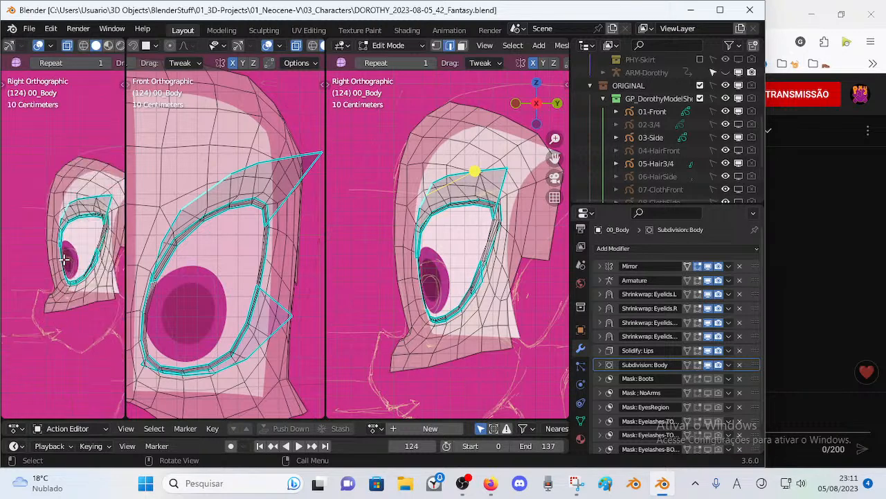
pyautogui.press('KP_5')
pyautogui.press('KP_5')
pyautogui.press('KP_4')
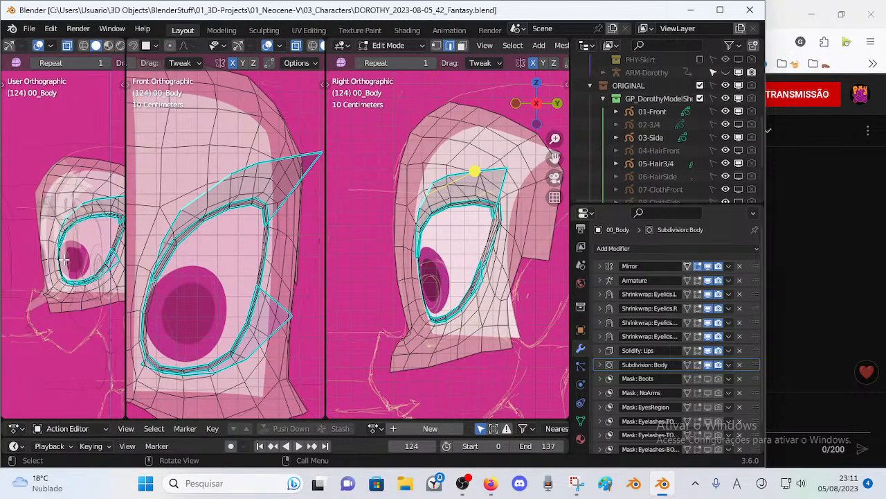
pyautogui.press('KP_3')
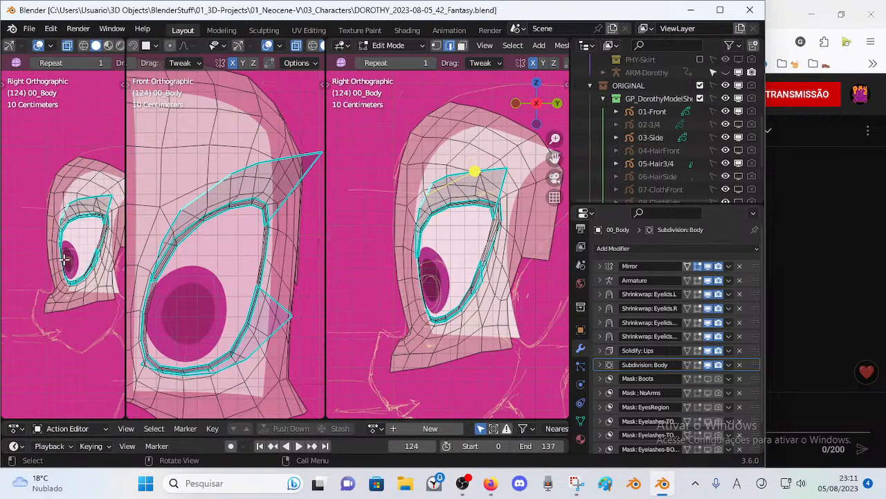
pyautogui.press('KP_4')
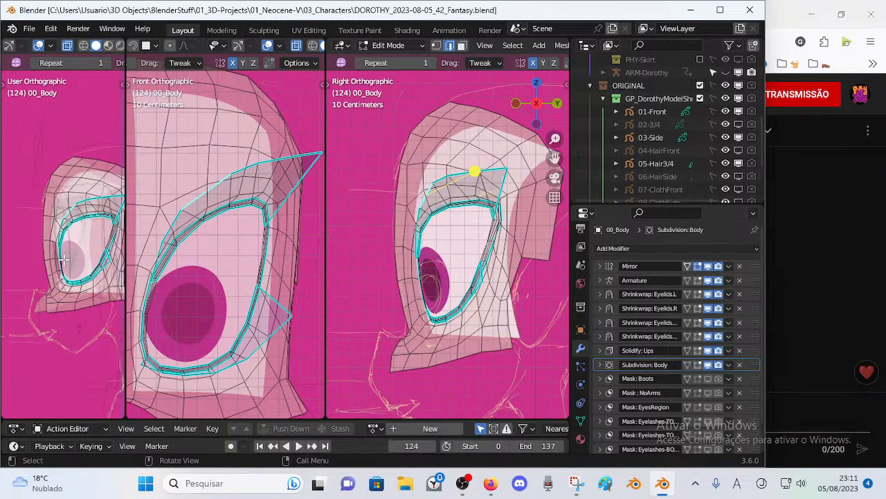
pyautogui.press('KP_3')
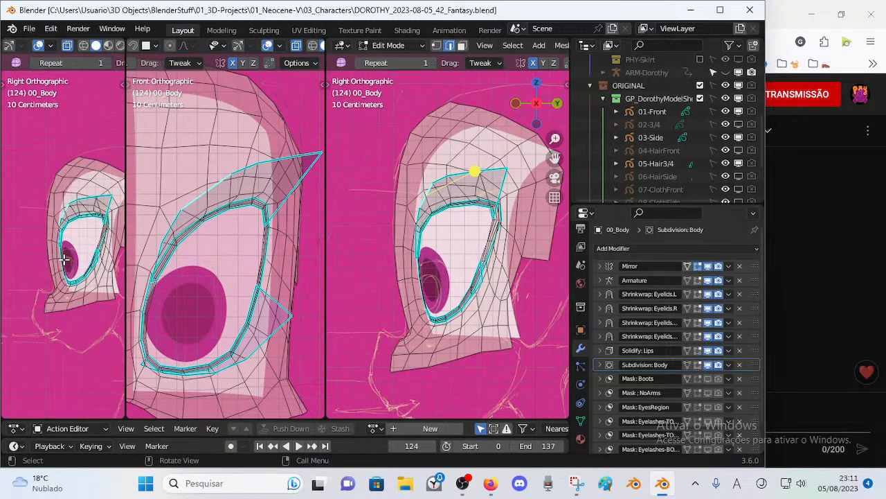
pyautogui.press('KP_4')
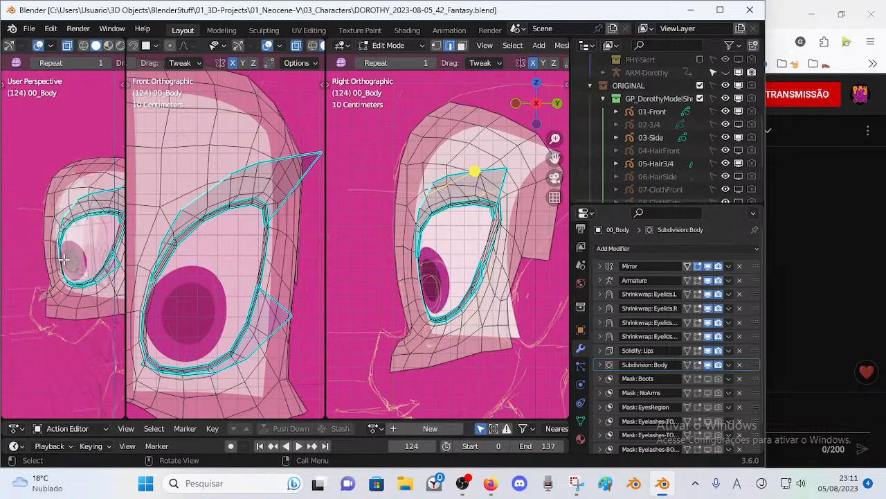
pyautogui.press('KP_3')
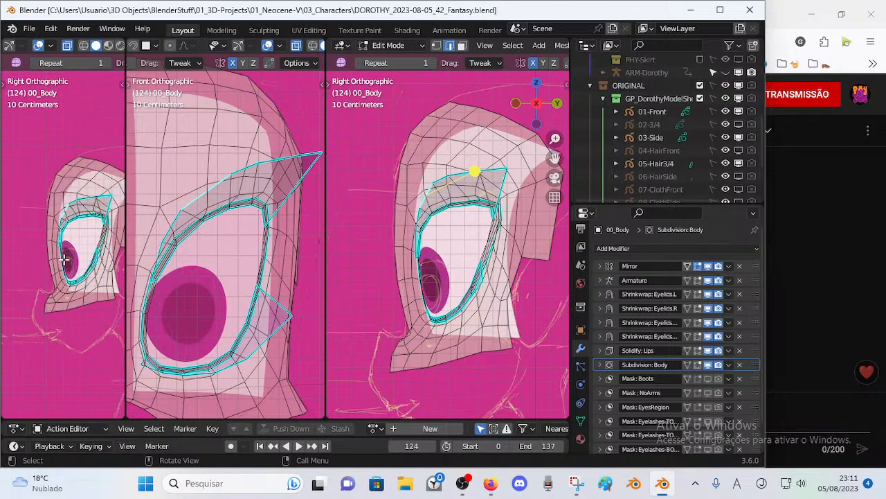
pyautogui.press('KP_4')
pyautogui.press('KP_4')
pyautogui.press('KP_4')
pyautogui.press('KP_5')
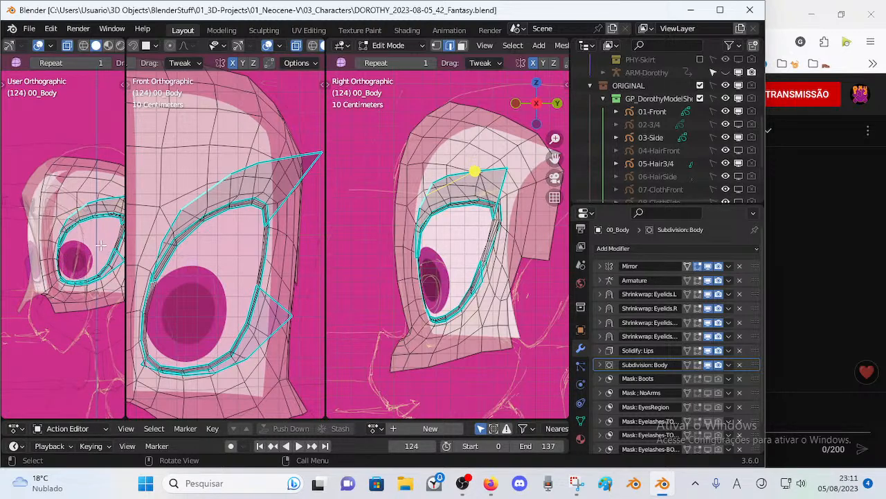
# Step: Widen the three-quarter viewport and switch its shading to wireframe
pyautogui.moveTo(125, 245); pyautogui.dragTo(167, 245)
pyautogui.moveTo(127, 239)
pyautogui.keyDown('shift'); pyautogui.mouseDown(button='middle')
pyautogui.moveTo(96, 198)
pyautogui.moveTo(74, 216)
pyautogui.moveTo(89, 236)
pyautogui.moveTo(61, 234)
pyautogui.moveTo(97, 229)
pyautogui.moveTo(100, 248)
pyautogui.moveTo(47, 253)
pyautogui.moveTo(64, 262)
pyautogui.moveTo(116, 251)
pyautogui.moveTo(117, 232)
pyautogui.moveTo(89, 223)
pyautogui.moveTo(97, 217)
pyautogui.mouseUp(button='middle'); pyautogui.keyUp('shift')
pyautogui.scroll(2, 95, 198)
pyautogui.click(105, 45)
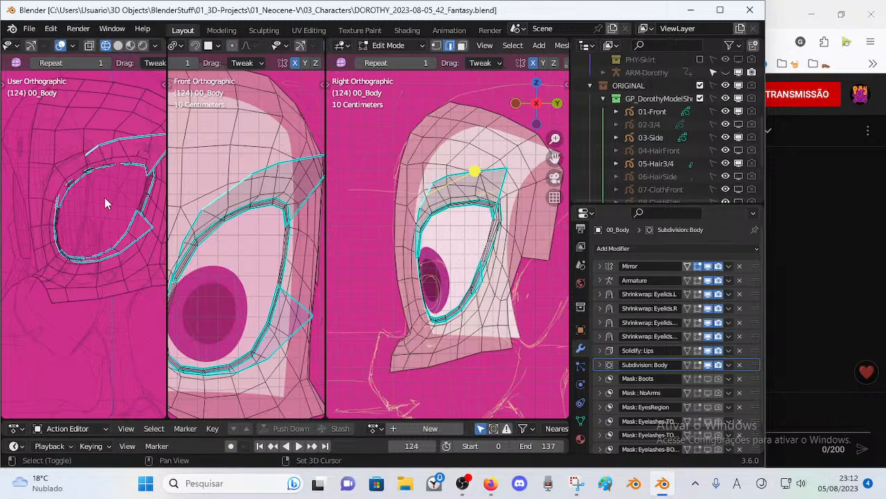
pyautogui.scroll(-8, 92, 228)
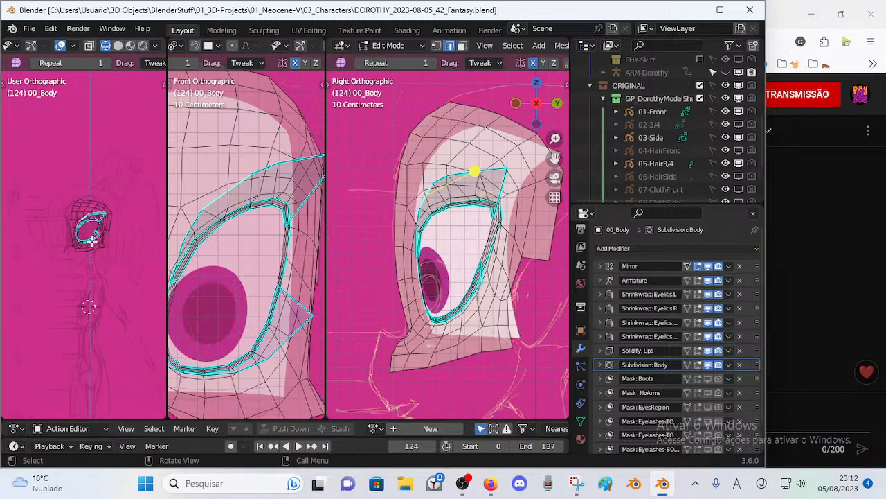
pyautogui.scroll(4, 95, 245)
# Step: Try hiding the body mesh in Object Mode, undo the hide and return to Edit Mode
pyautogui.press('a')
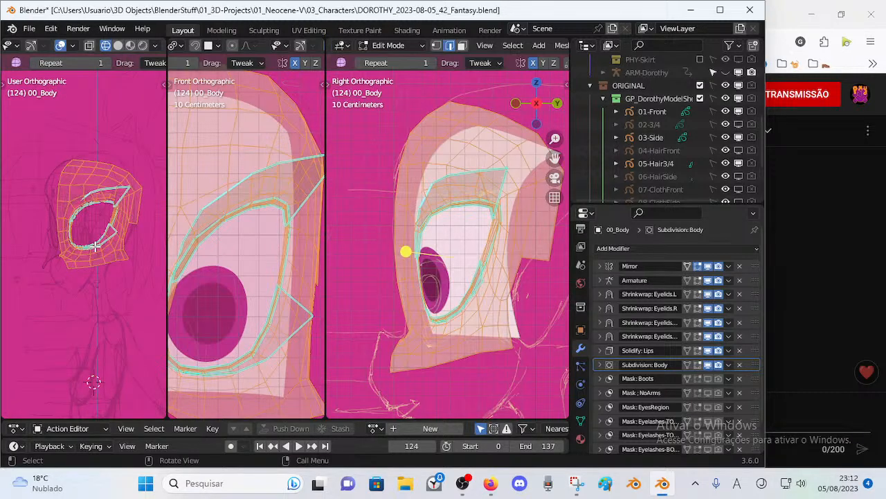
pyautogui.hotkey('alt', 'a')
pyautogui.hotkey('ctrl', 'Tab')
pyautogui.click(94, 246)
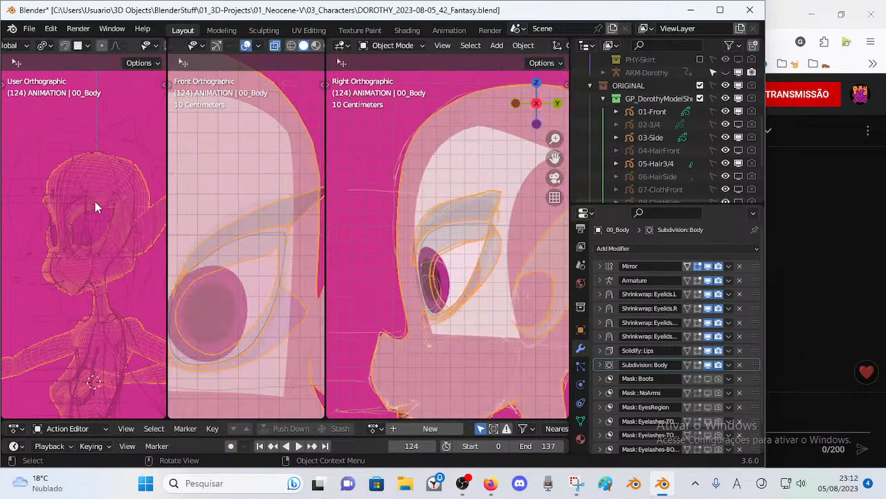
pyautogui.press('h')
pyautogui.hotkey('ctrl', 'z')
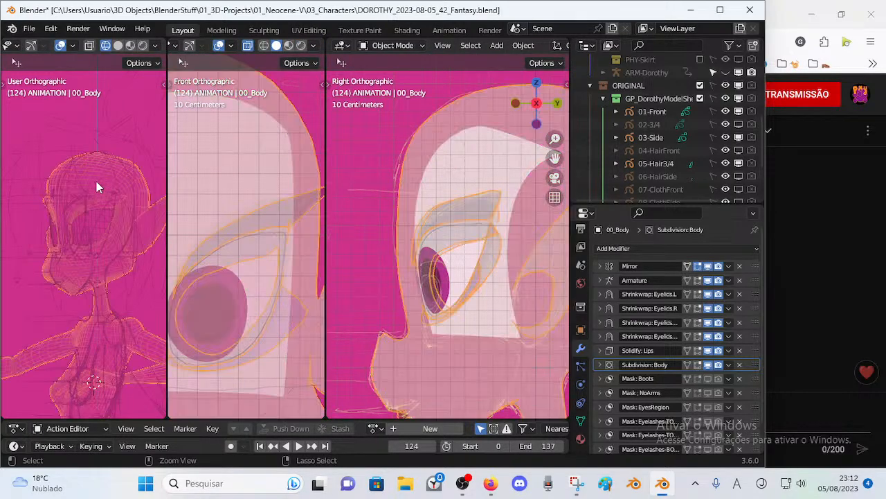
pyautogui.press('Tab')
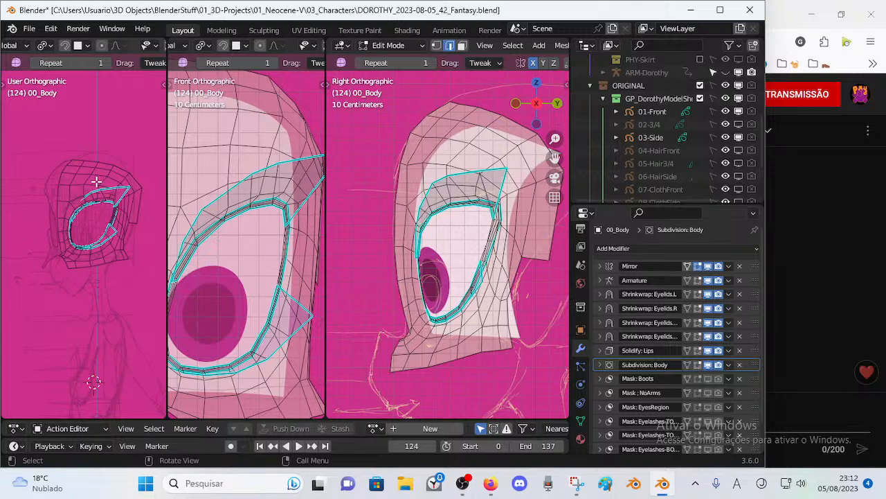
# Step: Turn off the overlays in the three-quarter viewport and frame the head sketch
pyautogui.scroll(-3, 142, 63)
pyautogui.scroll(-6, 116, 47)
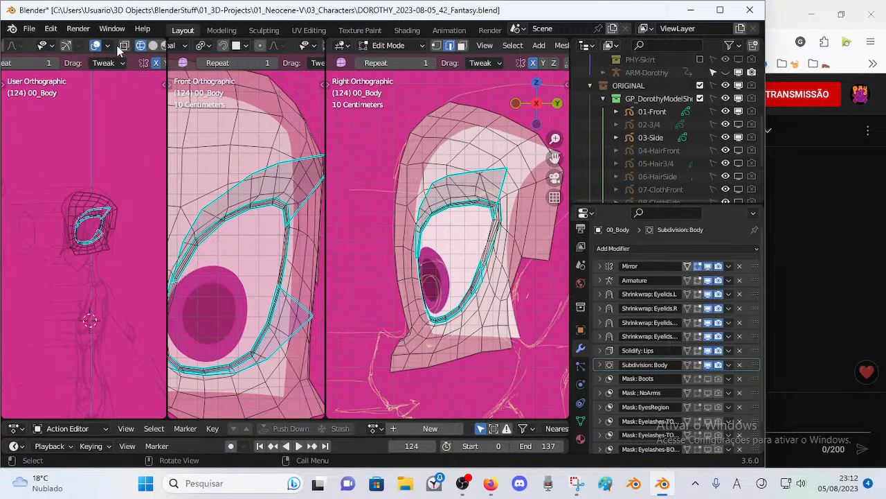
pyautogui.click(95, 45)
pyautogui.click(95, 45)
pyautogui.click(95, 45)
pyautogui.scroll(4, 89, 140)
pyautogui.scroll(2, 88, 146)
pyautogui.scroll(2, 85, 164)
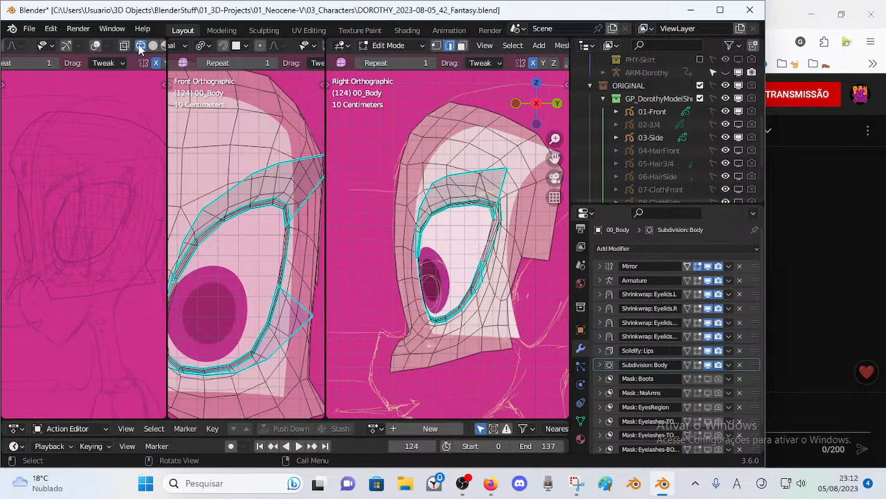
# Step: Compare the head sketch with and without overlays in the three-quarter viewport, leaving the overlays off
pyautogui.click(97, 46)
pyautogui.click(97, 46)
pyautogui.click(98, 46)
pyautogui.click(98, 45)
pyautogui.click(98, 45)
pyautogui.click(98, 46)
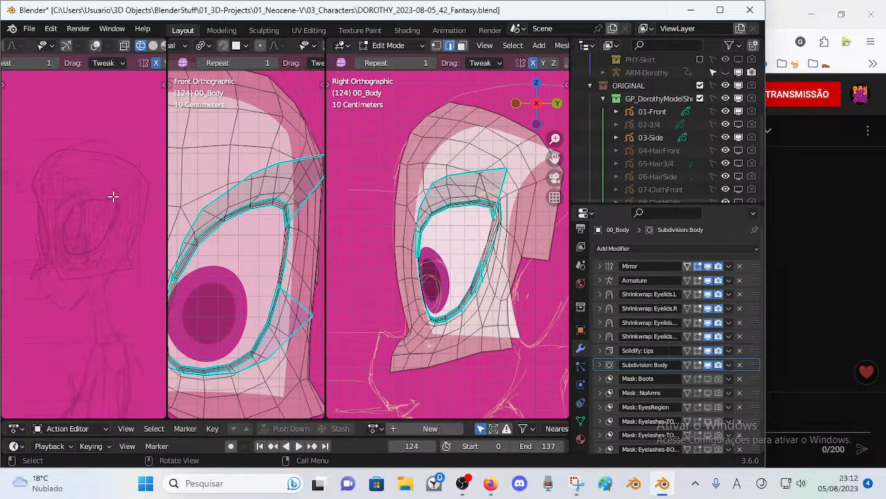
pyautogui.scroll(-1, 109, 207)
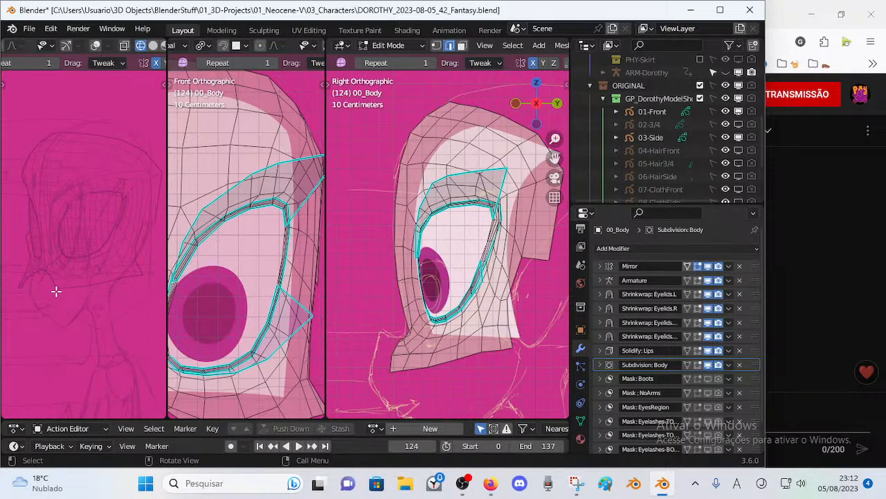
# Step: Examine how the head sketches line up from the front, back and orbited angles in the wireframe viewport
pyautogui.press('KP_1')
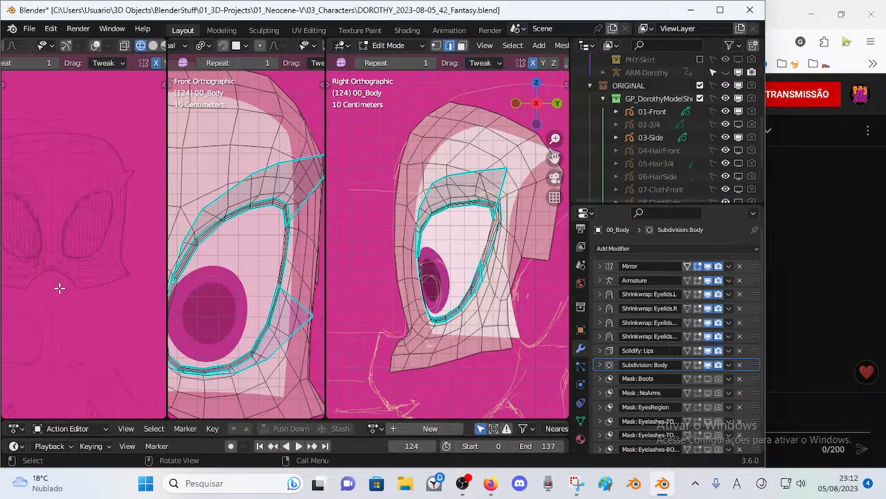
pyautogui.press('ctrl+KP_1')
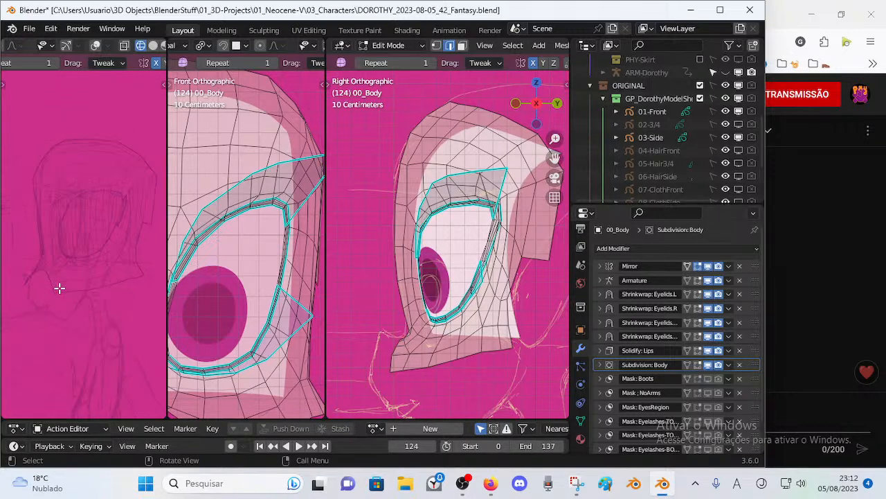
pyautogui.press('KP_1')
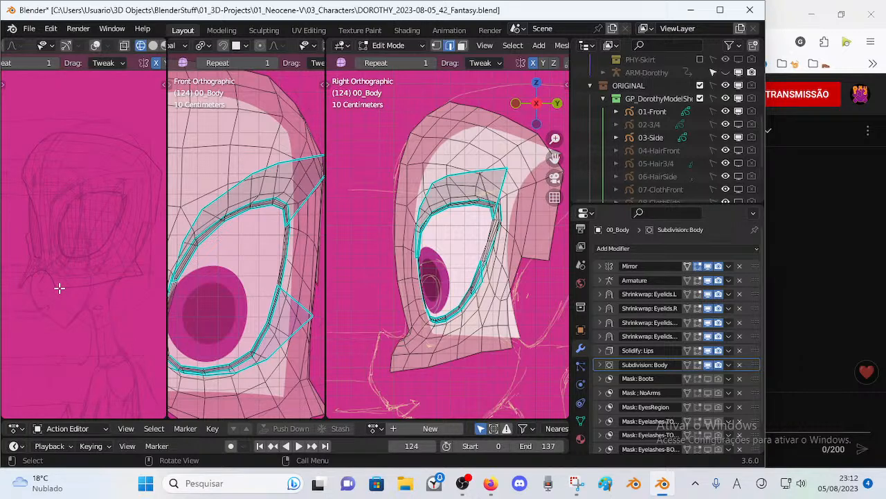
pyautogui.press('ctrl+KP_1')
pyautogui.moveTo(60, 287)
pyautogui.mouseDown(button='middle')
pyautogui.moveTo(142, 252)
pyautogui.moveTo(49, 231)
pyautogui.moveTo(145, 257)
pyautogui.moveTo(36, 252)
pyautogui.moveTo(162, 234)
pyautogui.moveTo(20, 243)
pyautogui.moveTo(61, 254)
pyautogui.moveTo(67, 265)
pyautogui.moveTo(125, 245)
pyautogui.moveTo(131, 205)
pyautogui.moveTo(120, 158)
pyautogui.moveTo(82, 125)
pyautogui.moveTo(76, 155)
pyautogui.moveTo(90, 256)
pyautogui.moveTo(69, 249)
pyautogui.moveTo(156, 300)
pyautogui.moveTo(154, 293)
pyautogui.mouseUp(button='middle')
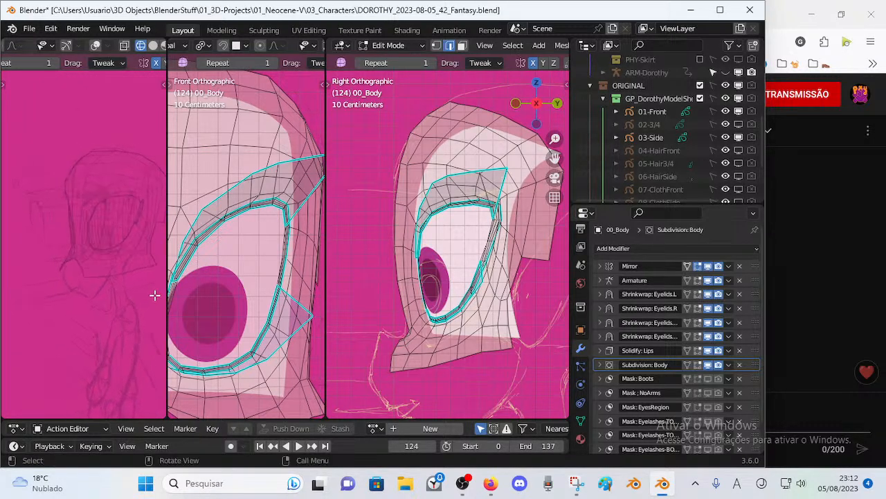
# Step: Select the 03-Side sketch, inspect the overlapping sketches from several angles, and disable its viewport display
pyautogui.click(663, 138)
pyautogui.press('KP_Decimal')
pyautogui.moveTo(83, 301)
pyautogui.mouseDown(button='middle')
pyautogui.moveTo(115, 286)
pyautogui.moveTo(79, 254)
pyautogui.moveTo(37, 279)
pyautogui.moveTo(93, 308)
pyautogui.mouseUp(button='middle')
pyautogui.scroll(5, 95, 307)
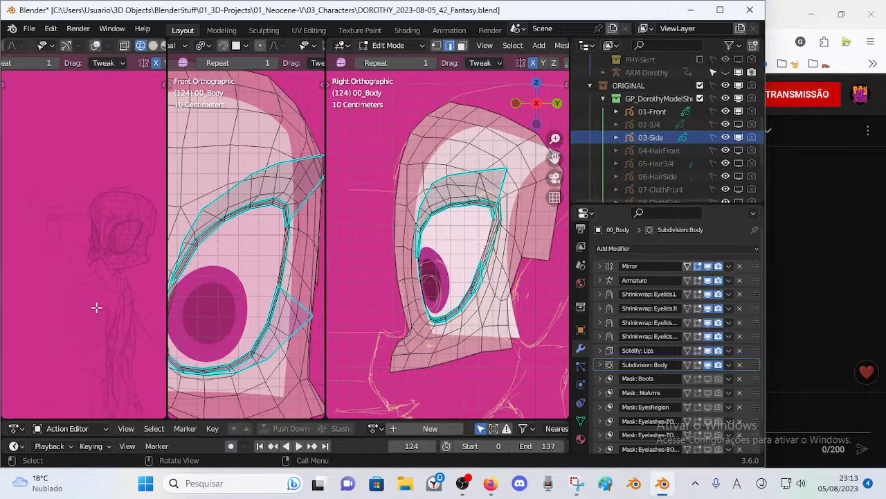
pyautogui.moveTo(103, 265)
pyautogui.mouseDown(button='middle')
pyautogui.moveTo(81, 321)
pyautogui.moveTo(88, 250)
pyautogui.moveTo(95, 297)
pyautogui.moveTo(62, 296)
pyautogui.moveTo(68, 214)
pyautogui.moveTo(111, 252)
pyautogui.moveTo(146, 221)
pyautogui.moveTo(75, 245)
pyautogui.moveTo(151, 229)
pyautogui.mouseUp(button='middle')
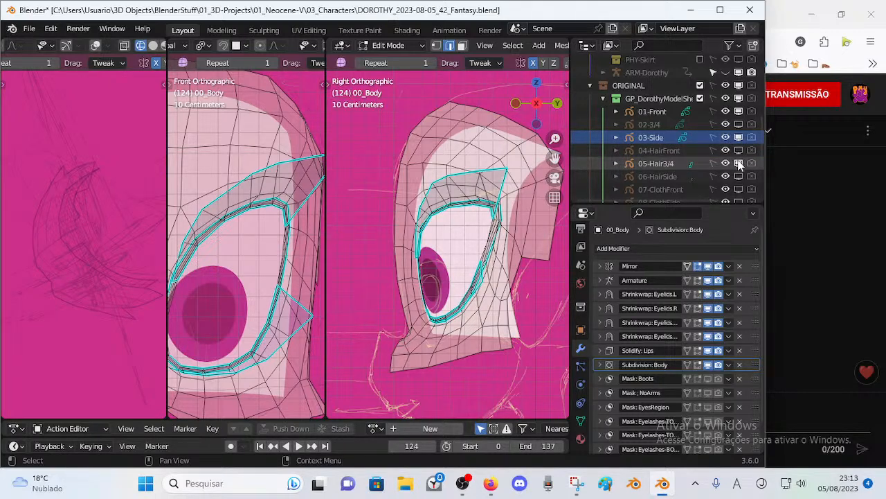
pyautogui.moveTo(131, 266)
pyautogui.mouseDown(button='middle')
pyautogui.moveTo(89, 265)
pyautogui.moveTo(159, 153)
pyautogui.moveTo(117, 243)
pyautogui.moveTo(37, 224)
pyautogui.mouseUp(button='middle')
pyautogui.moveTo(88, 242)
pyautogui.mouseDown(button='middle')
pyautogui.moveTo(105, 146)
pyautogui.moveTo(74, 240)
pyautogui.moveTo(73, 189)
pyautogui.moveTo(106, 205)
pyautogui.moveTo(58, 156)
pyautogui.moveTo(106, 232)
pyautogui.moveTo(152, 247)
pyautogui.moveTo(109, 256)
pyautogui.moveTo(64, 194)
pyautogui.moveTo(95, 302)
pyautogui.moveTo(44, 237)
pyautogui.mouseUp(button='middle')
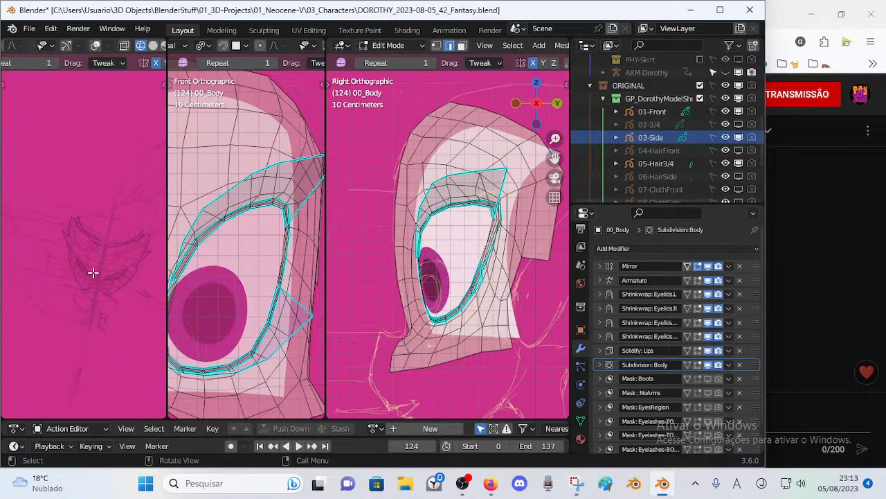
pyautogui.moveTo(114, 282)
pyautogui.mouseDown(button='middle')
pyautogui.moveTo(132, 298)
pyautogui.moveTo(71, 218)
pyautogui.moveTo(111, 269)
pyautogui.moveTo(20, 268)
pyautogui.moveTo(70, 249)
pyautogui.mouseUp(button='middle')
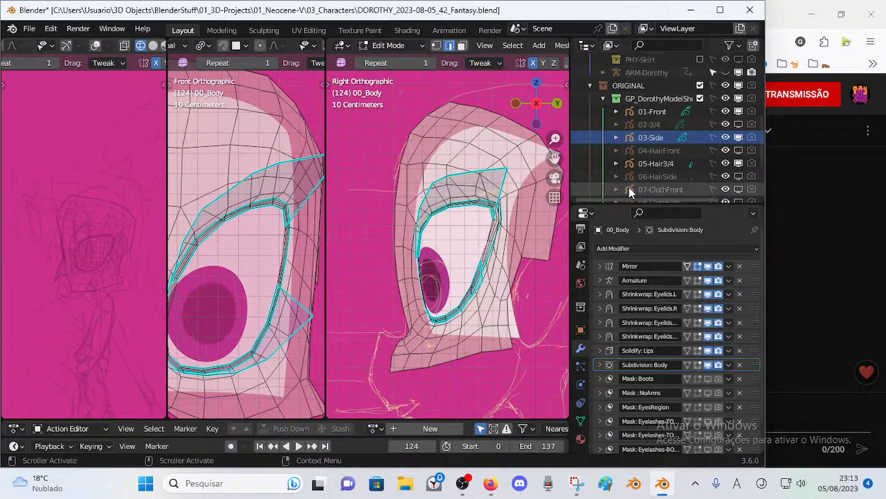
pyautogui.click(739, 137)
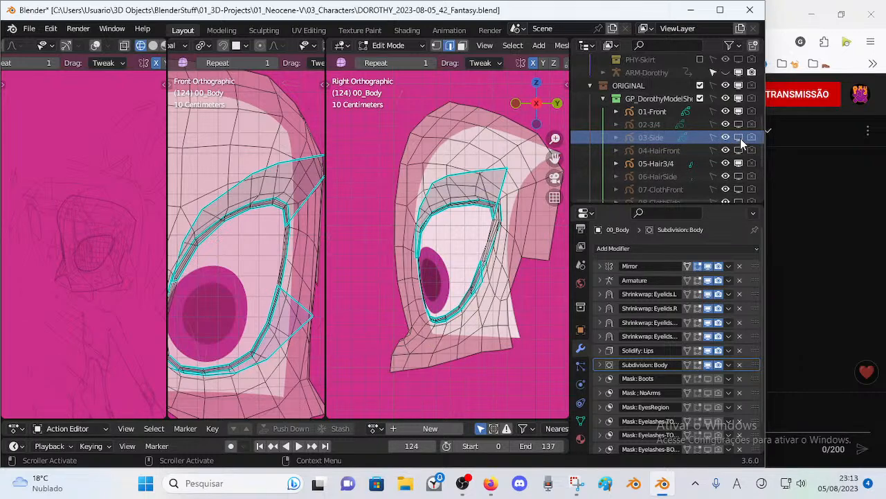
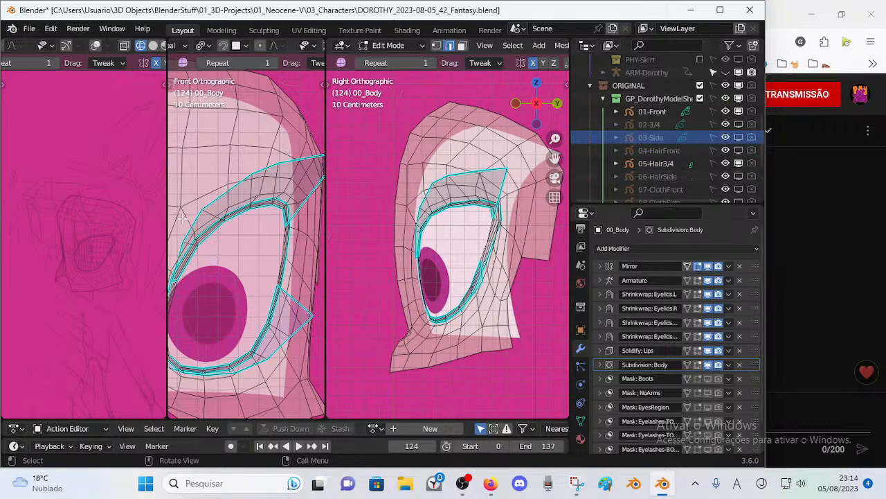
# Step: Disable viewport display of the 05-Hair3/4 sketch and join the three-quarter area into the front viewport
pyautogui.moveTo(107, 260)
pyautogui.mouseDown(button='middle')
pyautogui.moveTo(93, 257)
pyautogui.moveTo(145, 247)
pyautogui.moveTo(109, 244)
pyautogui.moveTo(89, 261)
pyautogui.moveTo(123, 253)
pyautogui.mouseUp(button='middle')
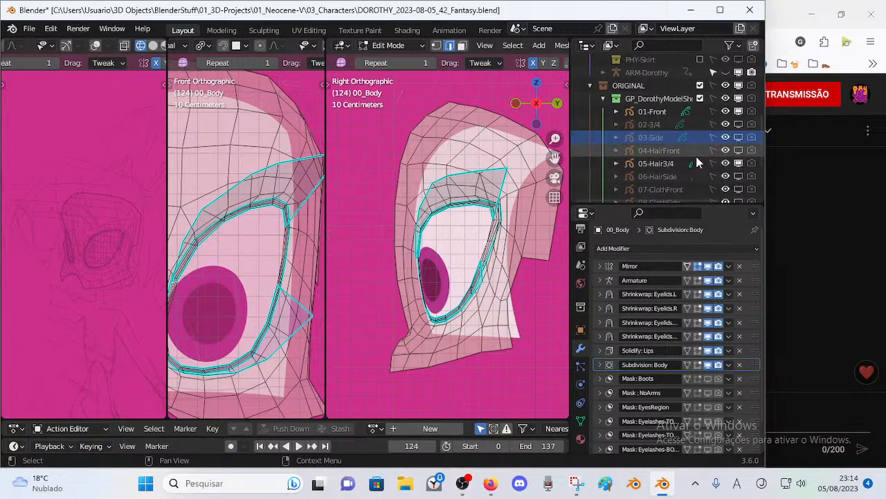
pyautogui.scroll(-2, 703, 157)
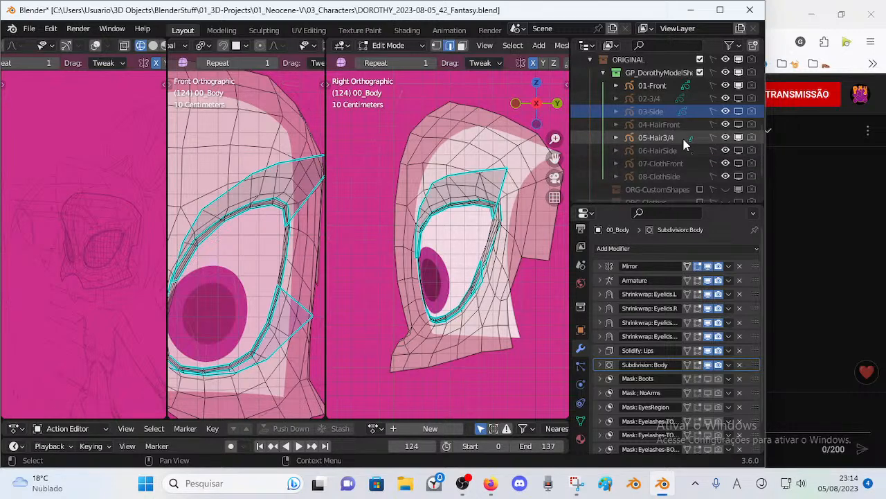
pyautogui.rightClick(164, 211)
pyautogui.click(97, 242)
pyautogui.click(133, 228)
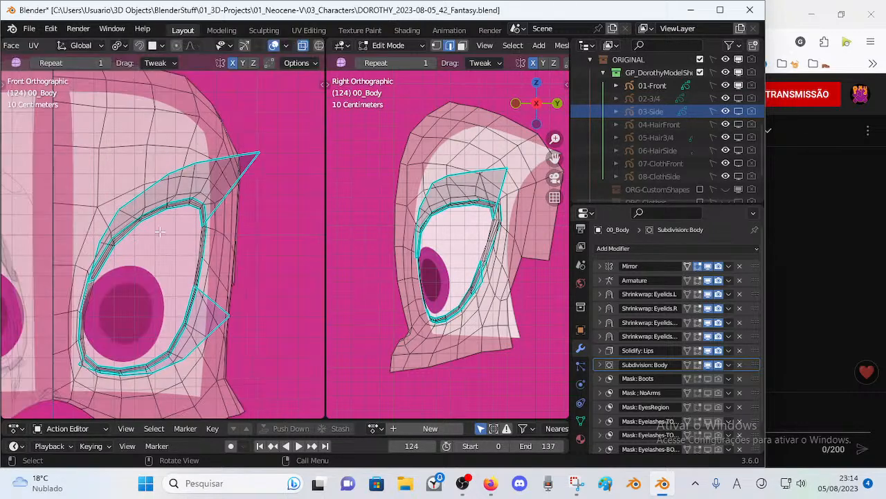
# Step: Switch to vertex selection and select the upper eyelash's outer tip vertex in the side viewport
pyautogui.keyDown('shift'); pyautogui.moveTo(213, 230); pyautogui.dragTo(210, 215, button='middle'); pyautogui.keyUp('shift')
pyautogui.press('1')
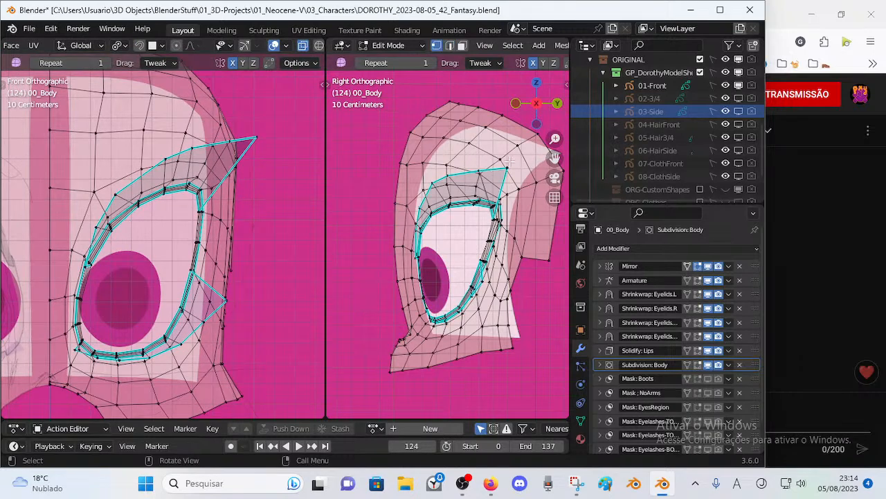
pyautogui.click(511, 168)
pyautogui.keyDown('shift'); pyautogui.moveTo(469, 225); pyautogui.dragTo(428, 226, button='middle'); pyautogui.keyUp('shift')
pyautogui.scroll(2, 429, 226)
pyautogui.scroll(-2, 428, 226)
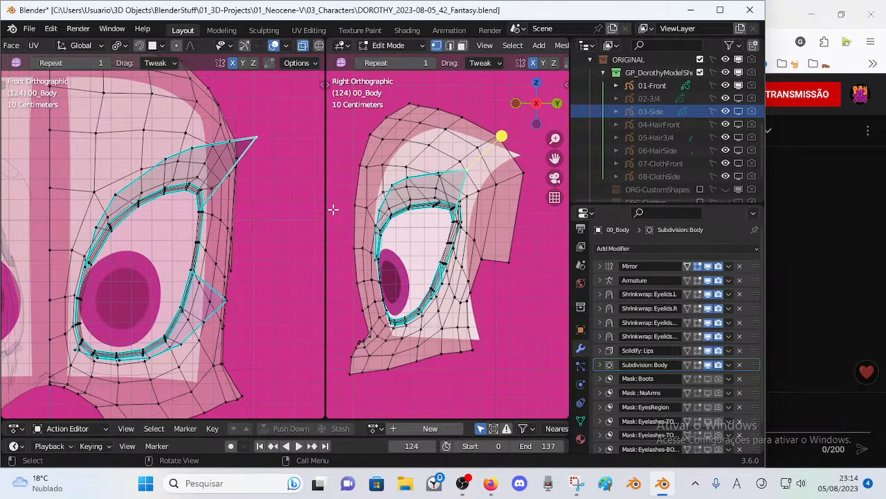
pyautogui.click(766, 215)
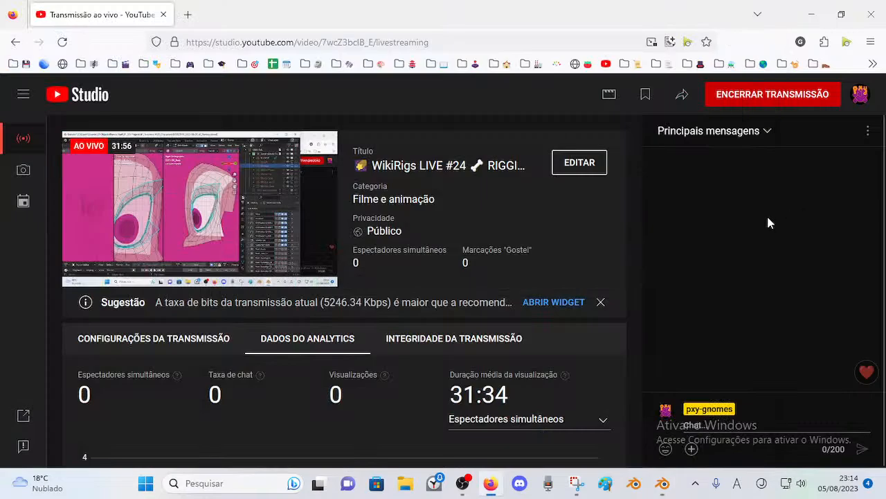
pyautogui.click(663, 483)
# Step: Select the upper eyelash's front vertex in the side viewport, comparing the mesh with and without X-ray
pyautogui.scroll(1, 284, 248)
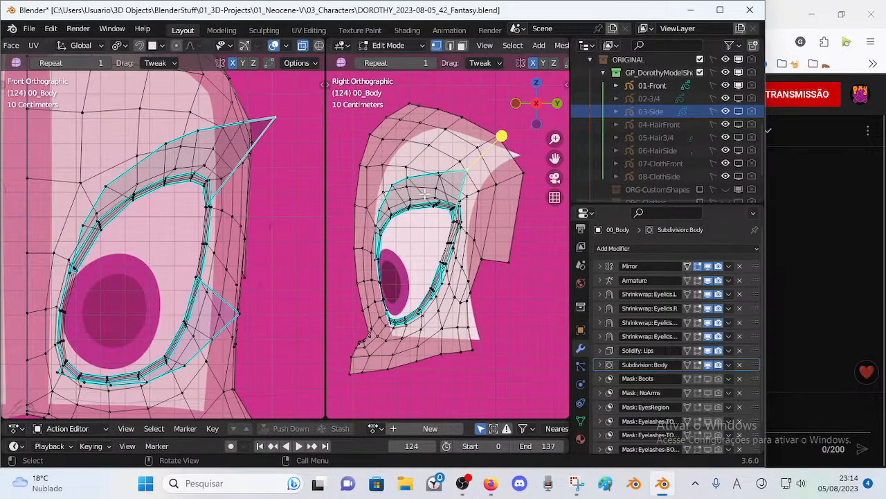
pyautogui.scroll(1, 403, 244)
pyautogui.keyDown('shift'); pyautogui.moveTo(394, 220); pyautogui.dragTo(413, 217, button='middle'); pyautogui.keyUp('shift')
pyautogui.hotkey('alt', 'z')
pyautogui.hotkey('alt', 'z')
pyautogui.hotkey('alt', 'z')
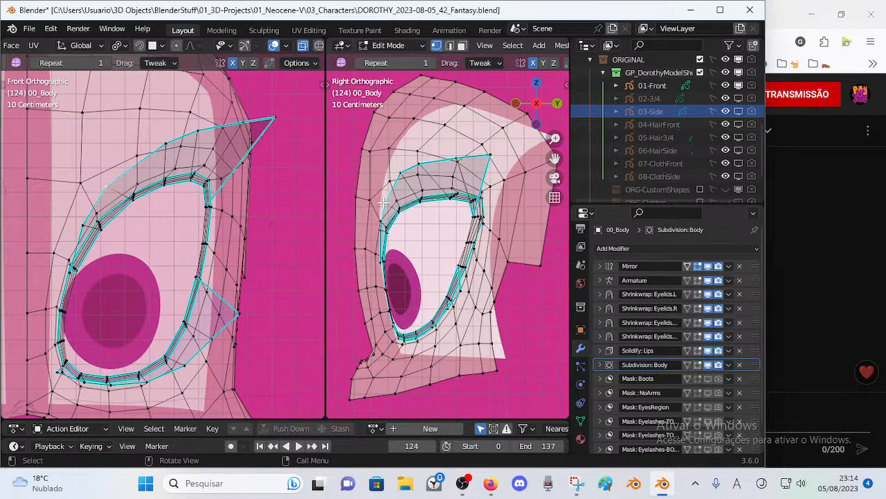
pyautogui.hotkey('alt', 'z')
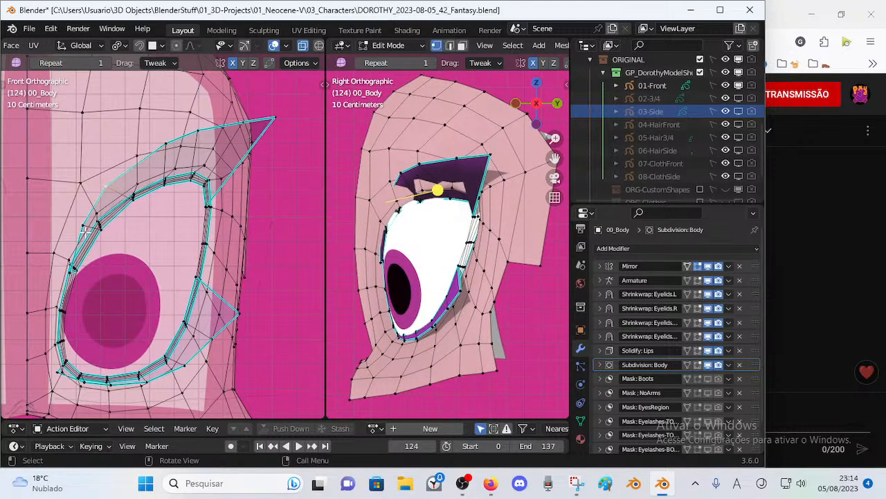
# Step: Examine the front-view eye and eyelash sketch in wireframe and solid shading, ending in solid shading
pyautogui.scroll(-5, 86, 230)
pyautogui.hotkey('alt', 'z')
pyautogui.hotkey('alt', 'z')
pyautogui.scroll(-3, 278, 47)
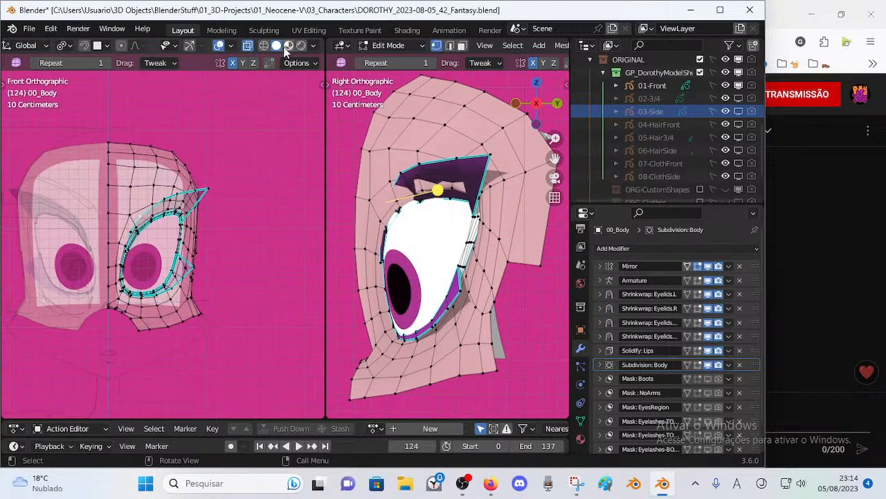
pyautogui.click(264, 46)
pyautogui.scroll(1, 211, 179)
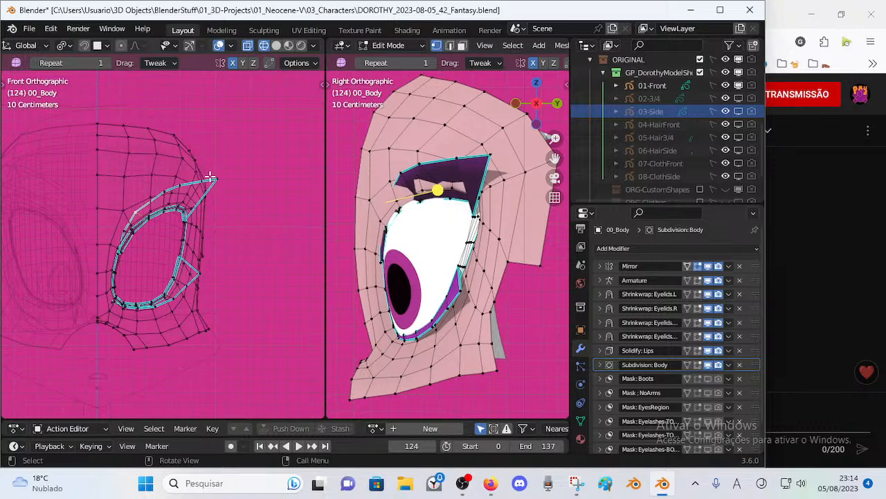
pyautogui.scroll(-2, 202, 198)
pyautogui.scroll(5, 185, 222)
pyautogui.scroll(1, 198, 279)
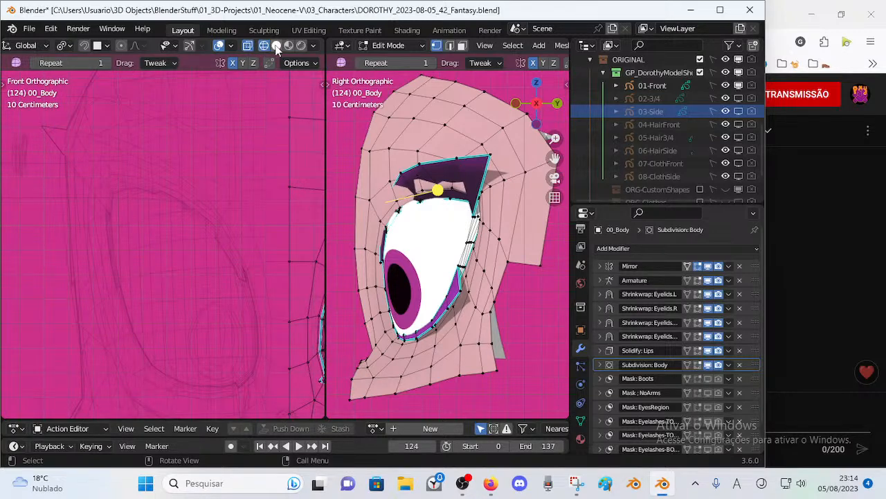
pyautogui.click(277, 46)
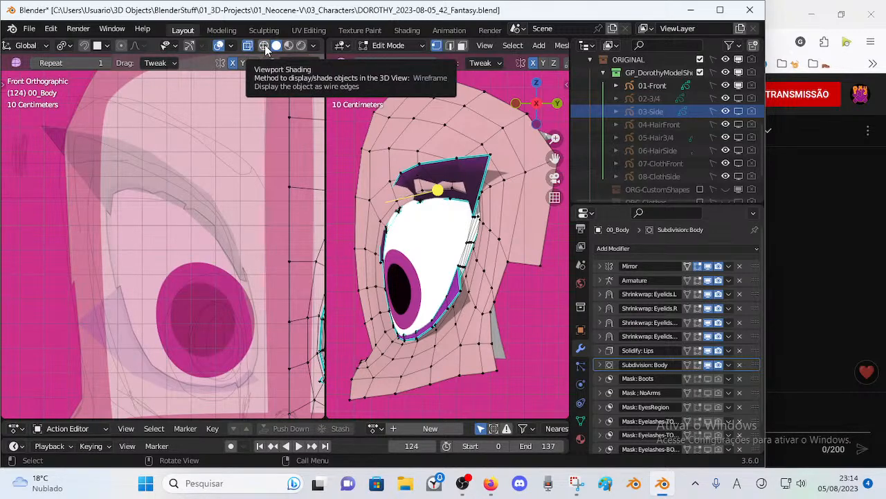
pyautogui.scroll(-2, 199, 266)
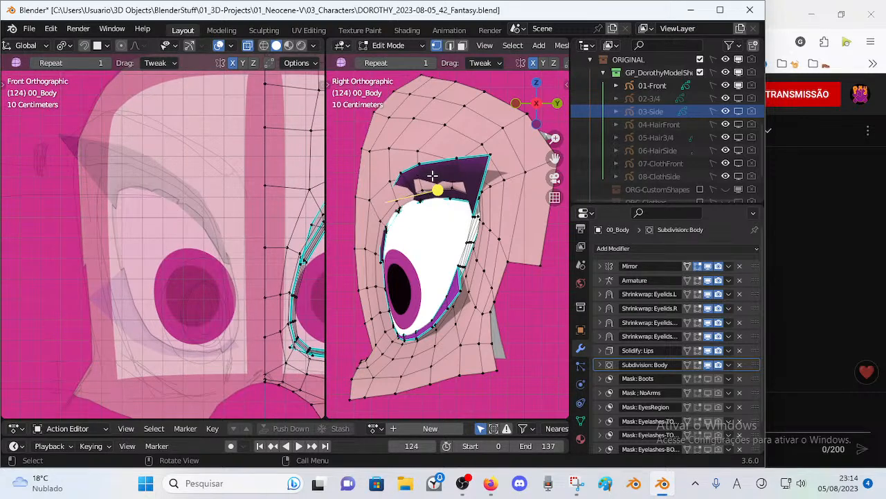
# Step: Turn on X-ray in the side viewport and save the Blender file
pyautogui.hotkey('alt', 'z')
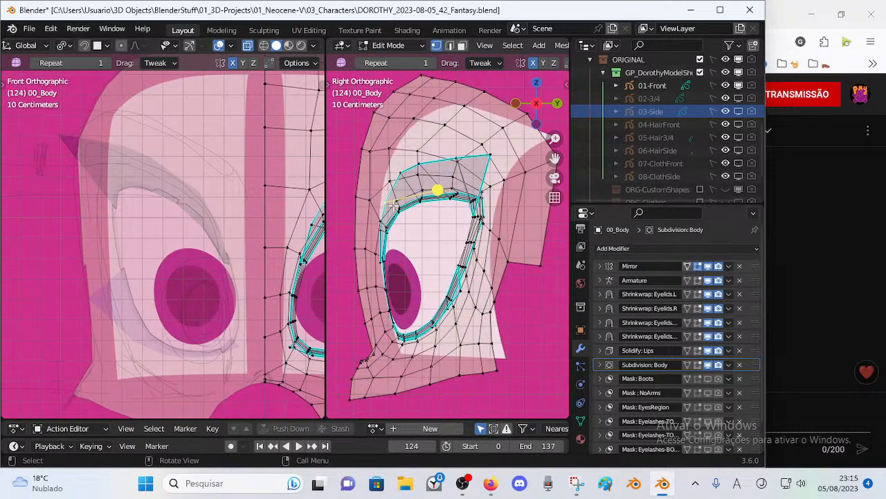
pyautogui.hotkey('alt', 'z')
pyautogui.hotkey('alt', 'z')
pyautogui.scroll(-2, 488, 30)
pyautogui.scroll(-8, 495, 46)
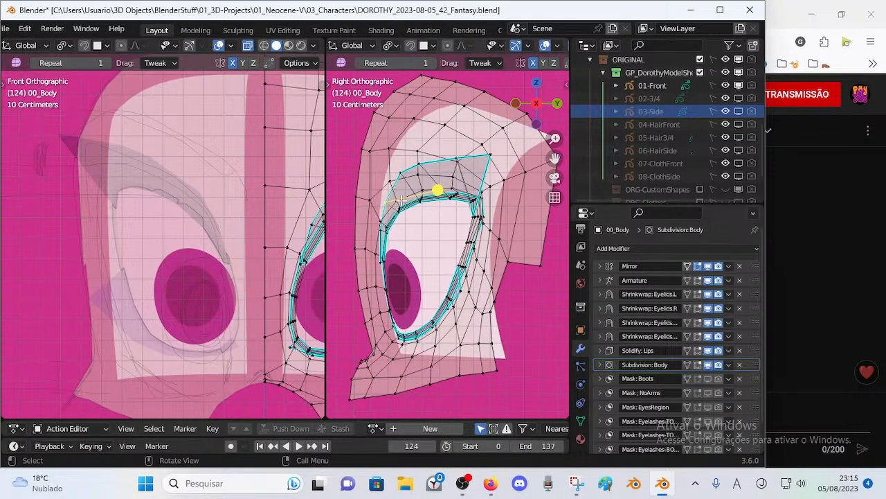
pyautogui.hotkey('ctrl', 's')
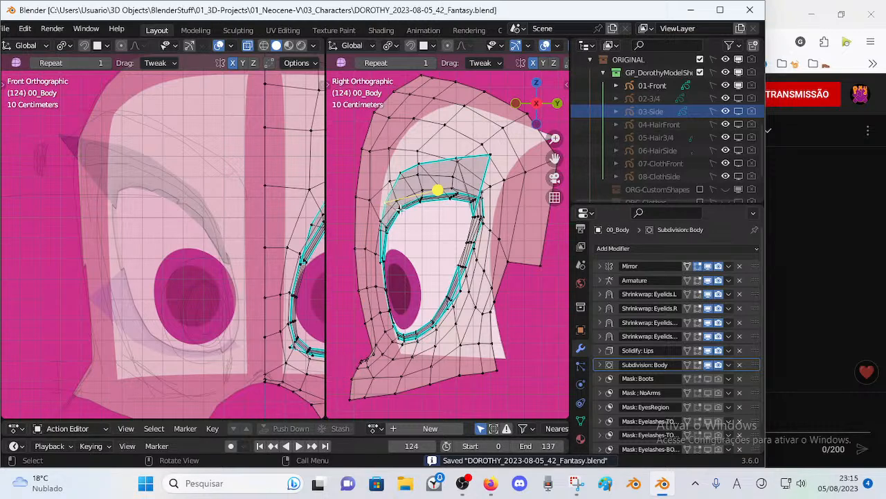
# Step: Move the upper eyelash's selected front vertex forward along the Y axis in the side viewport
pyautogui.hotkey('alt', 'z')
pyautogui.hotkey('alt', 'z')
pyautogui.press('g')
pyautogui.press('y')
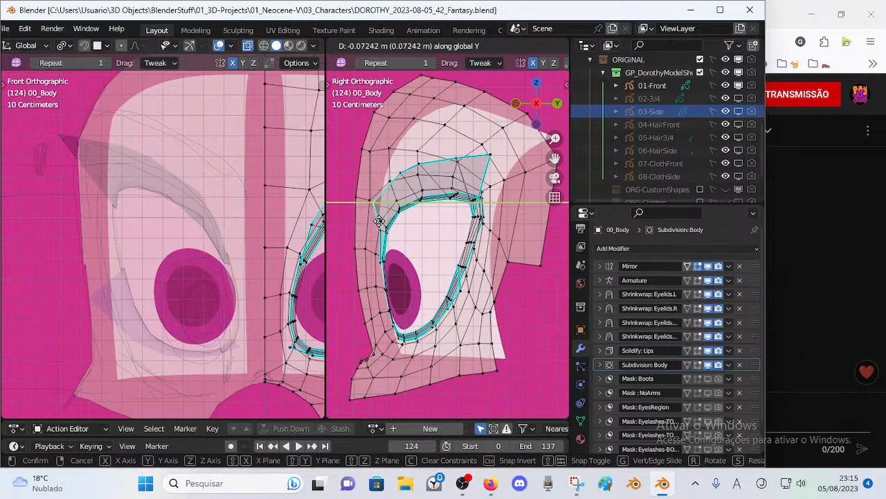
pyautogui.click(385, 222)
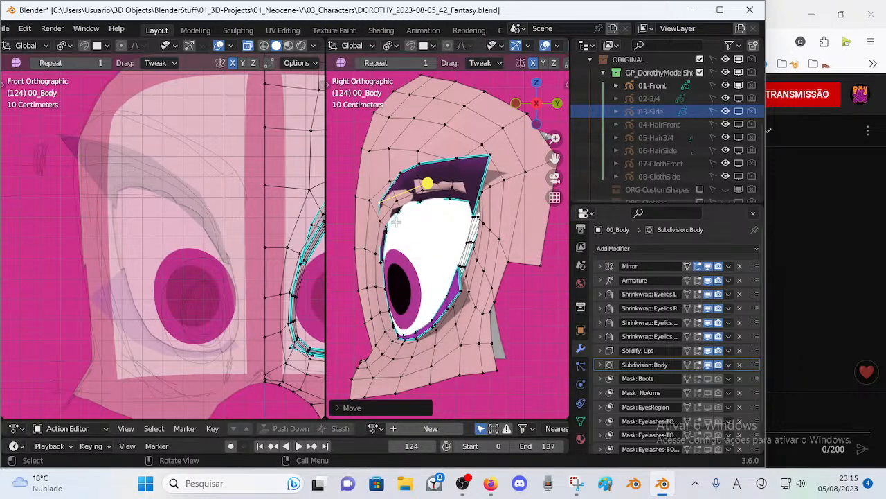
# Step: Move the next two vertices along the upper eyelash's top edge in side view to round its front outline
pyautogui.hotkey('alt', 'z')
pyautogui.hotkey('alt', 'z')
pyautogui.press('g')
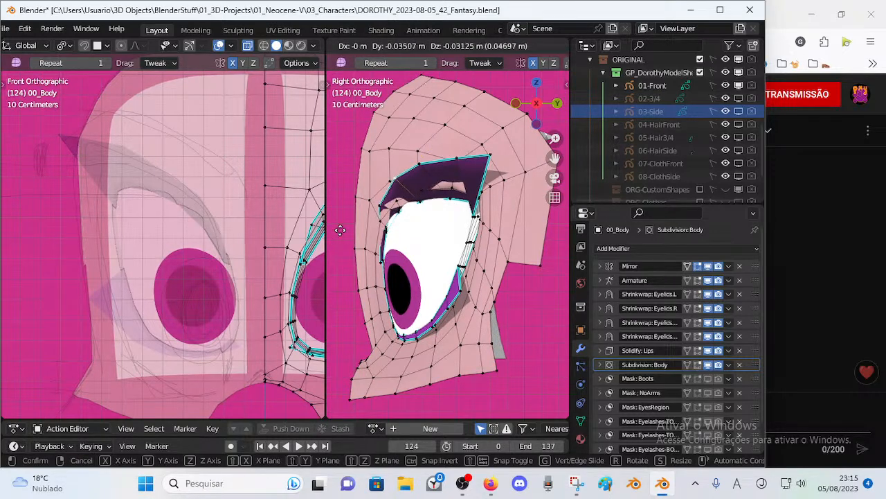
pyautogui.click(421, 145)
pyautogui.press('g')
pyautogui.click(445, 130)
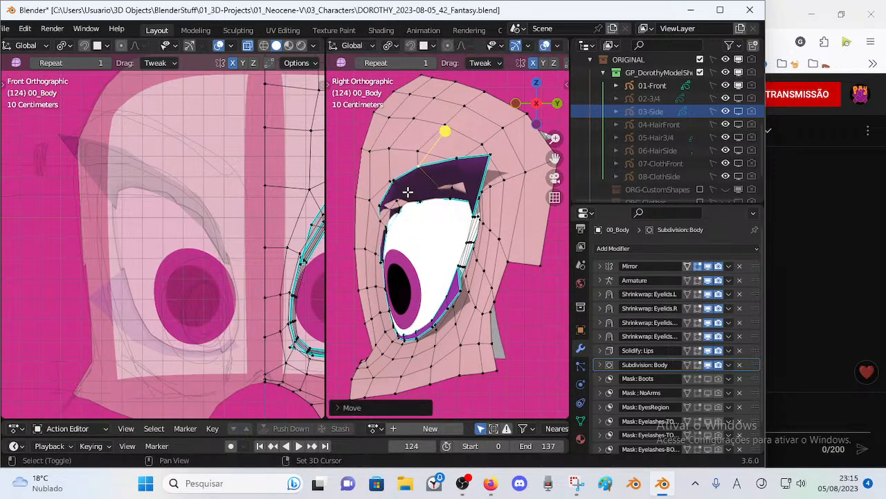
# Step: Adjust the upper eyelash's top-edge vertices in side view, including the one beside the outer tip, for a smoother curve
pyautogui.press('g')
pyautogui.click(401, 184)
pyautogui.click(445, 164)
pyautogui.press('g')
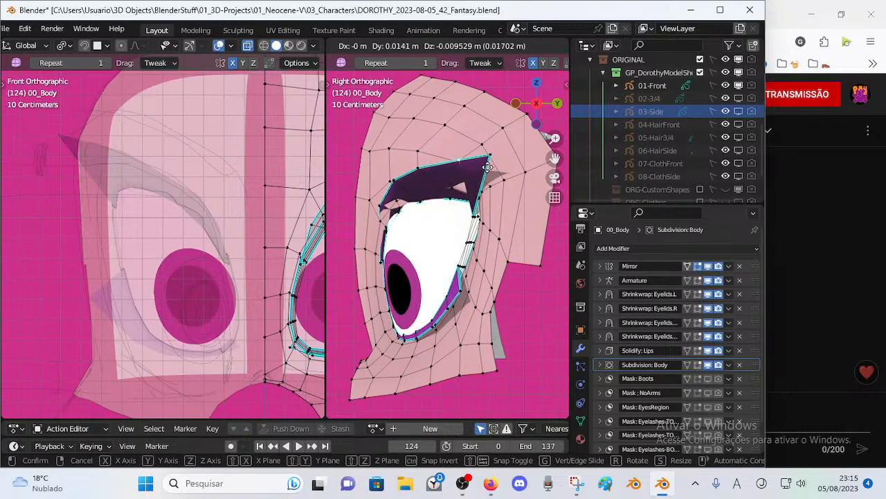
pyautogui.click(422, 173)
pyautogui.press('g')
pyautogui.click(420, 173)
# Step: Refine the upper eyelash's two front top-edge vertices and shift the vertex beside the outer tip in side view
pyautogui.click(394, 185)
pyautogui.press('g')
pyautogui.rightClick(392, 188)
pyautogui.press('g')
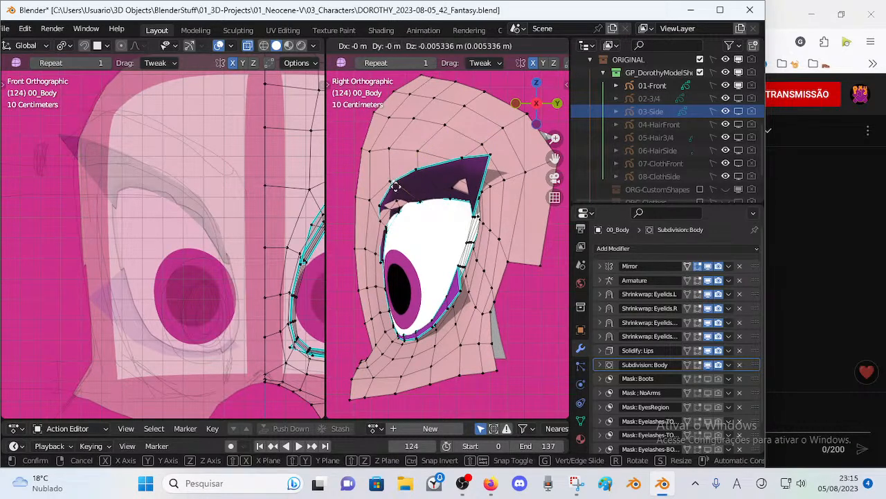
pyautogui.click(398, 176)
pyautogui.press('g')
pyautogui.click(476, 160)
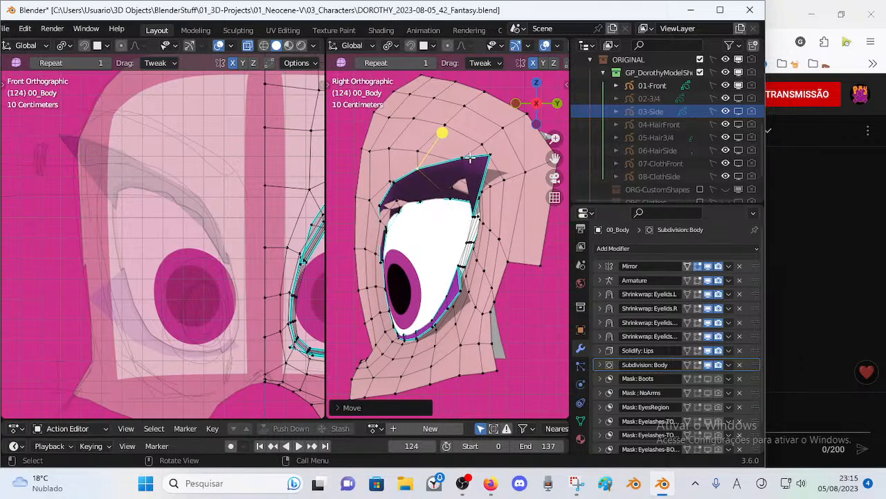
pyautogui.press('g')
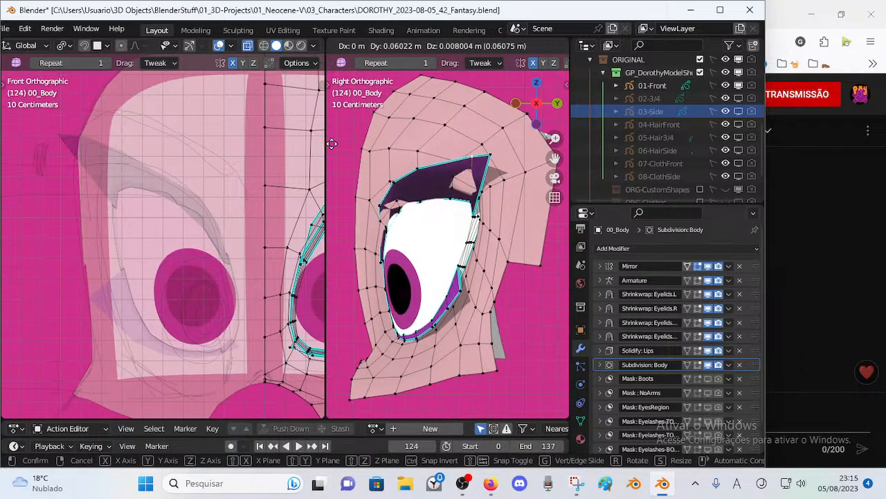
pyautogui.click(494, 168)
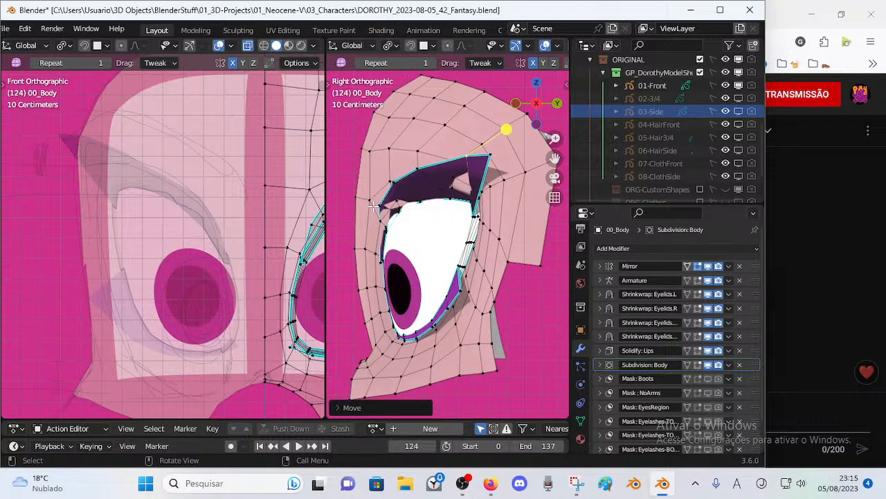
# Step: Reposition the upper eyelash's front corner vertex against the face in side view so the lash wraps around the eye
pyautogui.press('g')
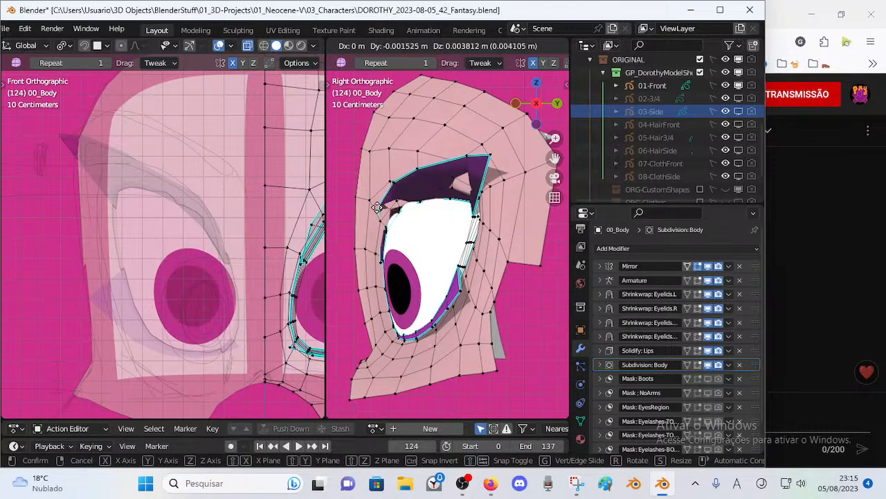
pyautogui.click(415, 206)
pyautogui.press('g')
pyautogui.press('y')
pyautogui.press('y')
pyautogui.click(407, 175)
pyautogui.press('g')
pyautogui.click(410, 177)
# Step: Using X-ray, move the eyelash vertex below the front corner forward to widen the lash in side view
pyautogui.hotkey('alt', 'z')
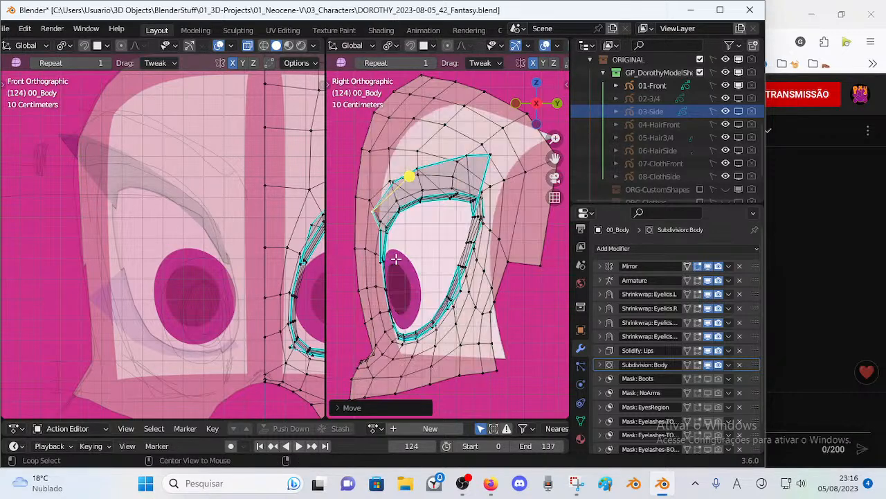
pyautogui.hotkey('alt', 'z')
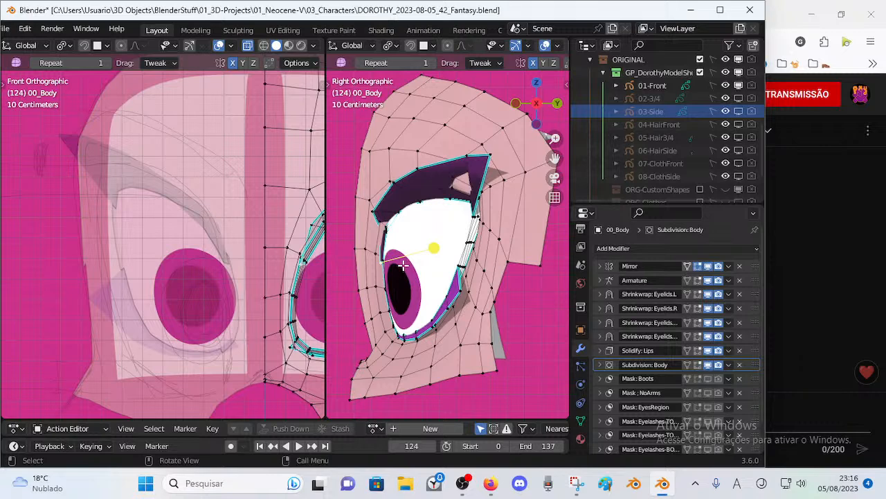
pyautogui.press('g')
pyautogui.click(389, 233)
pyautogui.hotkey('alt', 'z')
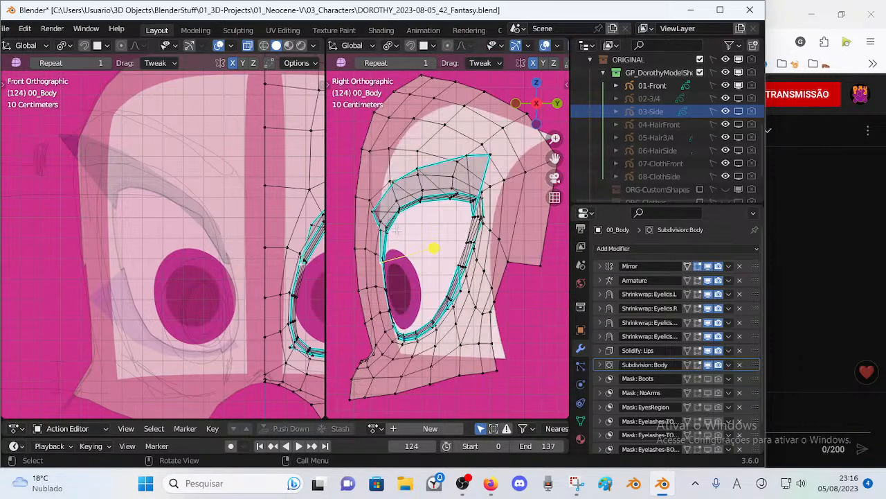
pyautogui.press('g')
pyautogui.click(373, 244)
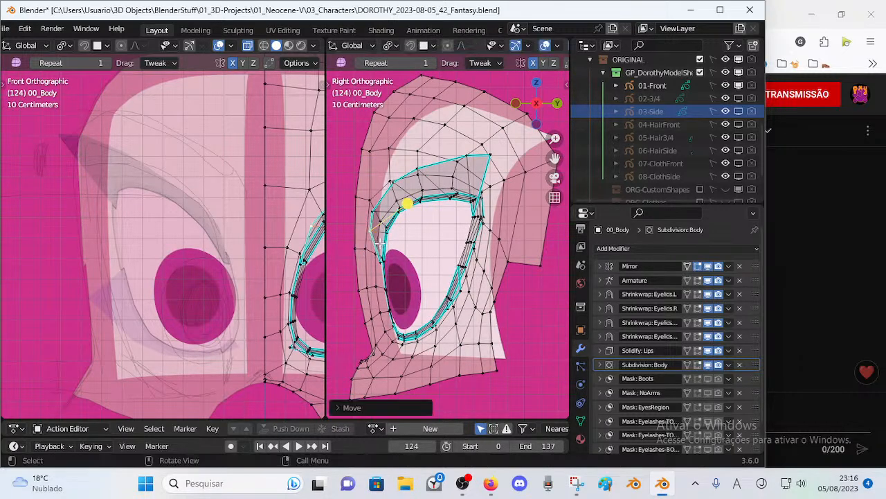
pyautogui.hotkey('alt', 'z')
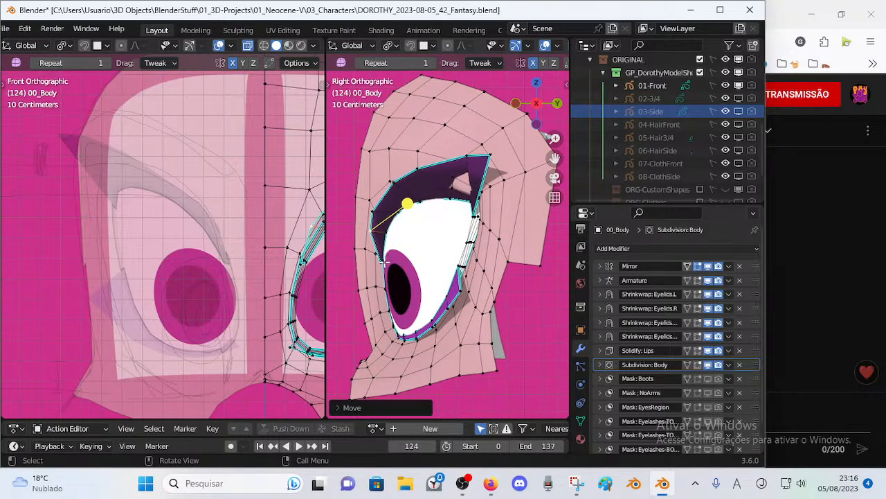
# Step: Move the upper eyelash's lower inner end vertex and the vertex above it to smooth the front edge in side view
pyautogui.click(381, 263)
pyautogui.press('g')
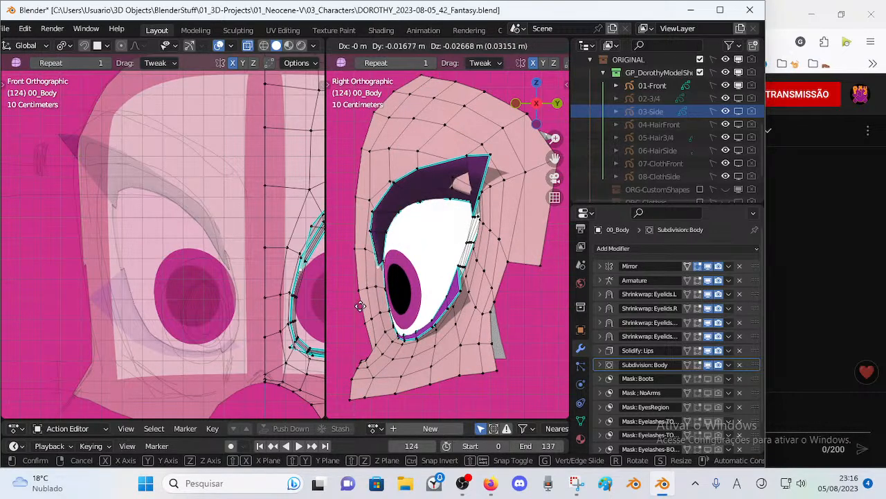
pyautogui.click(363, 267)
pyautogui.click(371, 233)
pyautogui.press('g')
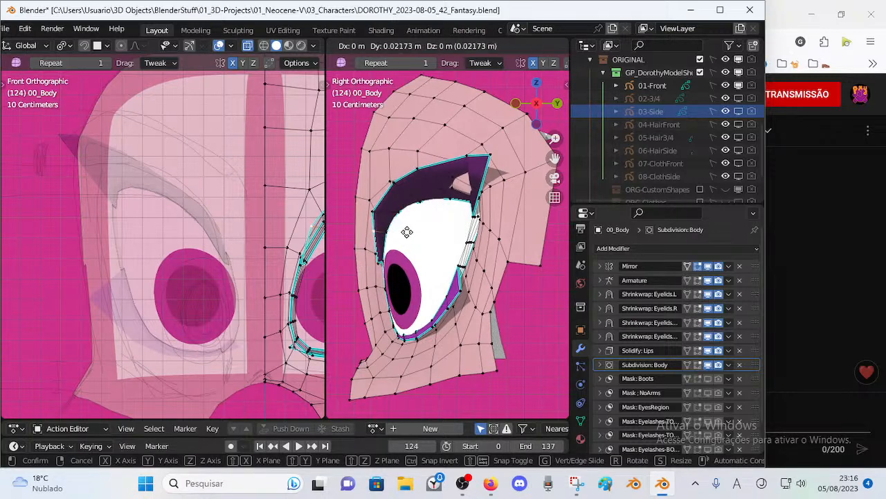
pyautogui.click(391, 259)
# Step: Raise the upper eyelash's front corner vertex in side view, then turn off X-ray in the front viewport to check both eyes
pyautogui.click(373, 214)
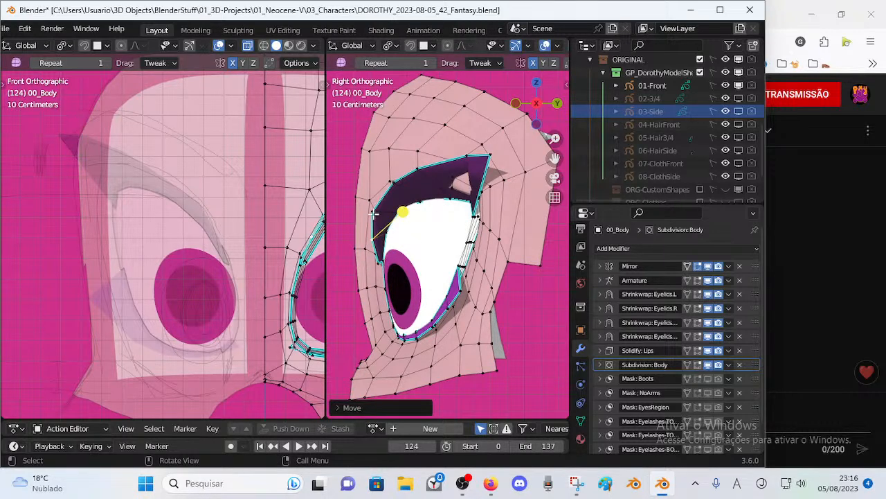
pyautogui.press('g')
pyautogui.click(414, 177)
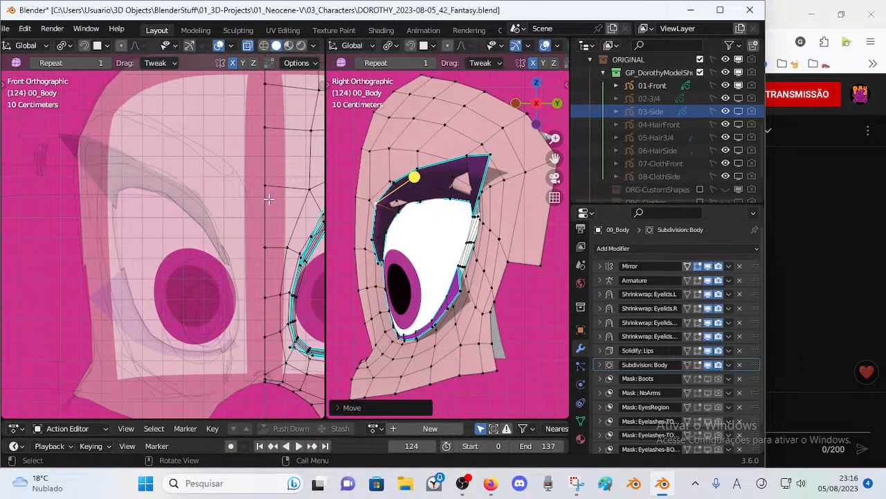
pyautogui.keyDown('shift'); pyautogui.moveTo(242, 198); pyautogui.dragTo(166, 201, button='middle'); pyautogui.keyUp('shift')
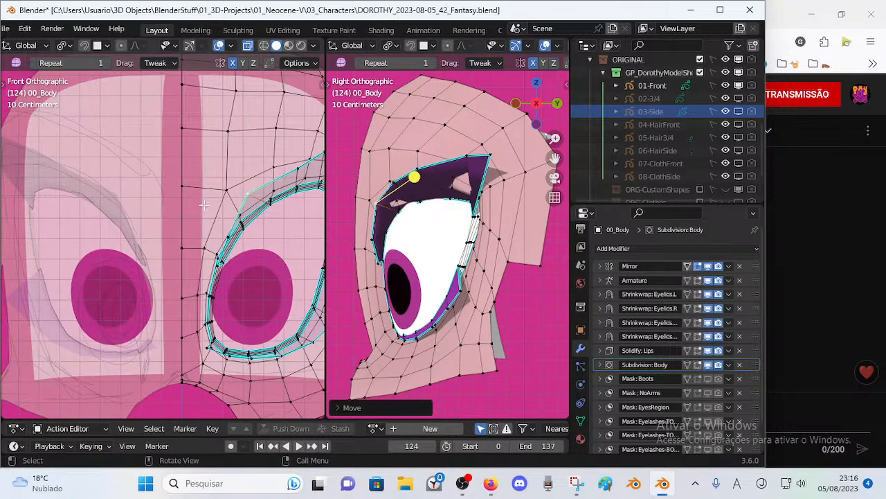
pyautogui.scroll(-2, 168, 204)
pyautogui.hotkey('alt', 'z')
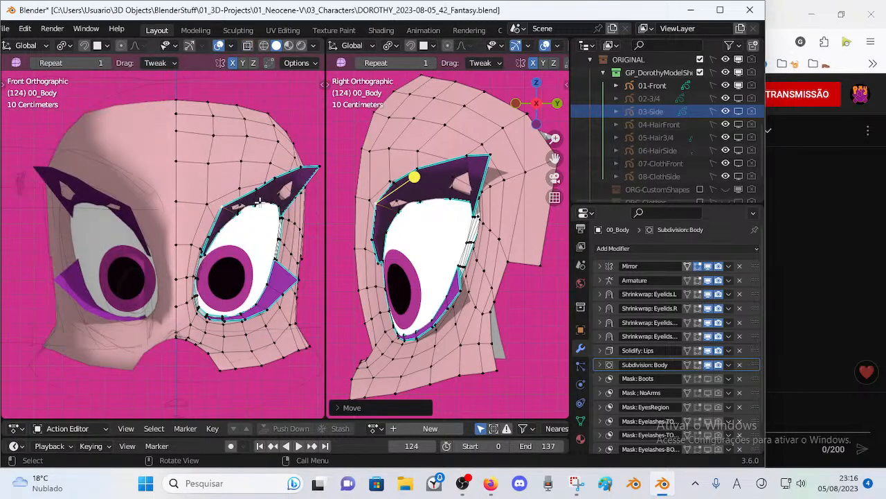
# Step: Using X-ray in the front viewport, reposition two vertices on the upper eyelash's top edge toward the sketched lash outline
pyautogui.hotkey('alt', 'z')
pyautogui.scroll(1, 268, 219)
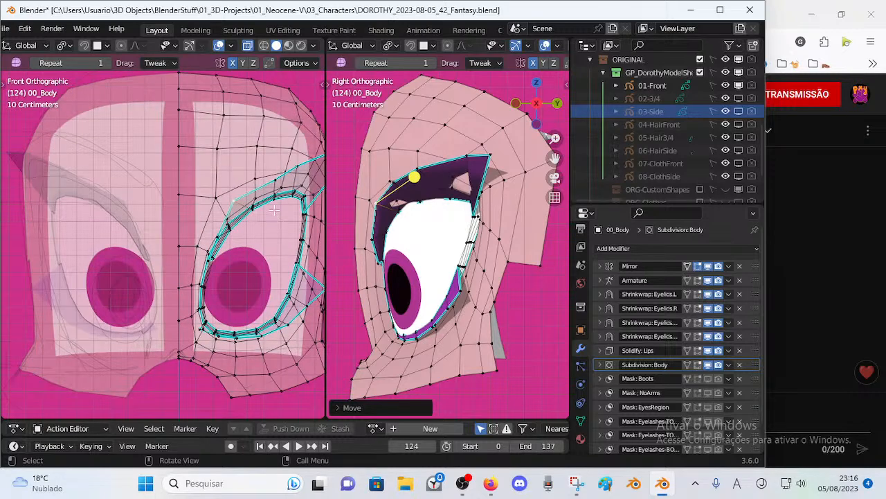
pyautogui.press('g')
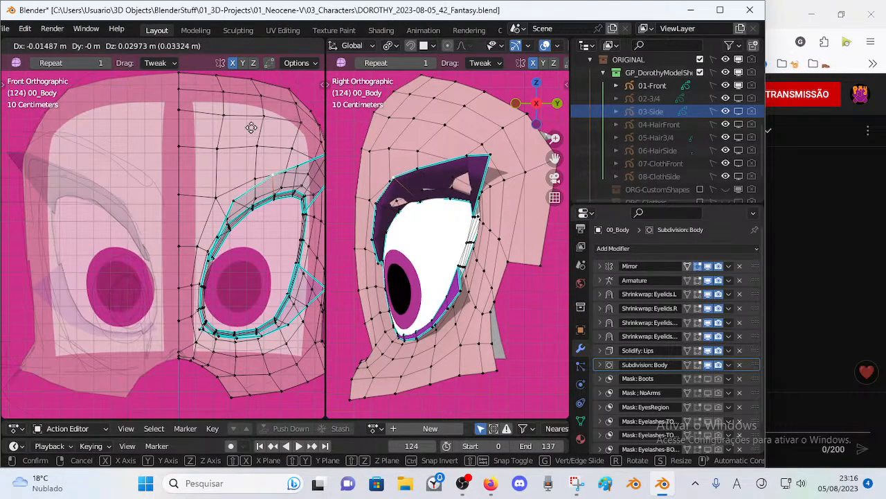
pyautogui.click(224, 191)
pyautogui.hotkey('alt', 'z')
pyautogui.hotkey('alt', 'z')
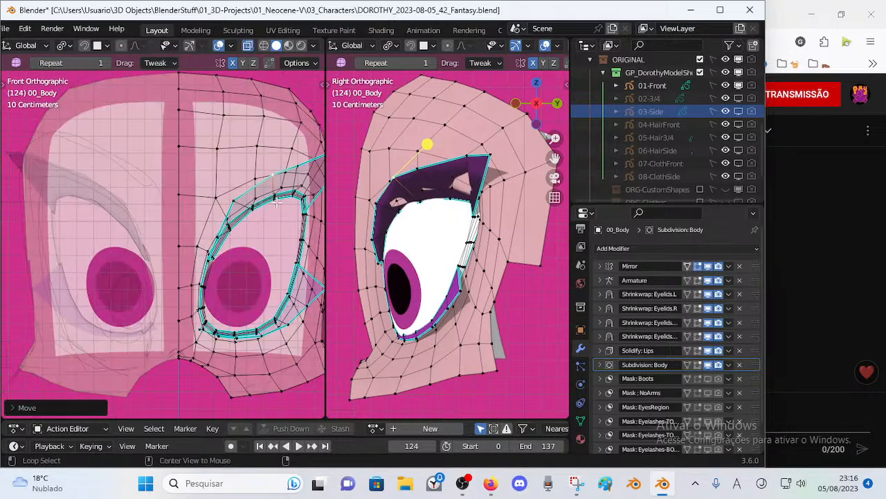
pyautogui.press('g')
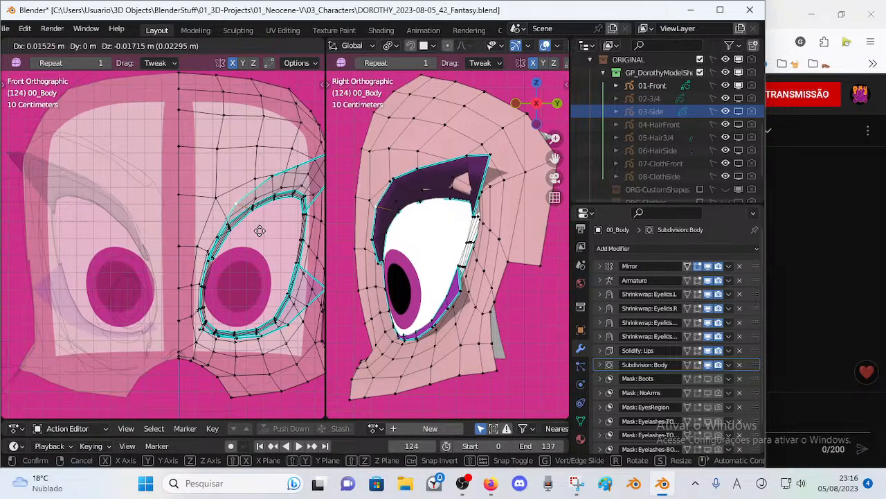
pyautogui.click(315, 211)
# Step: Move two vertices along the upper eyelash's top edge in side view, then inspect the smoothed lash in Object Mode from an angle
pyautogui.press('g')
pyautogui.click(427, 163)
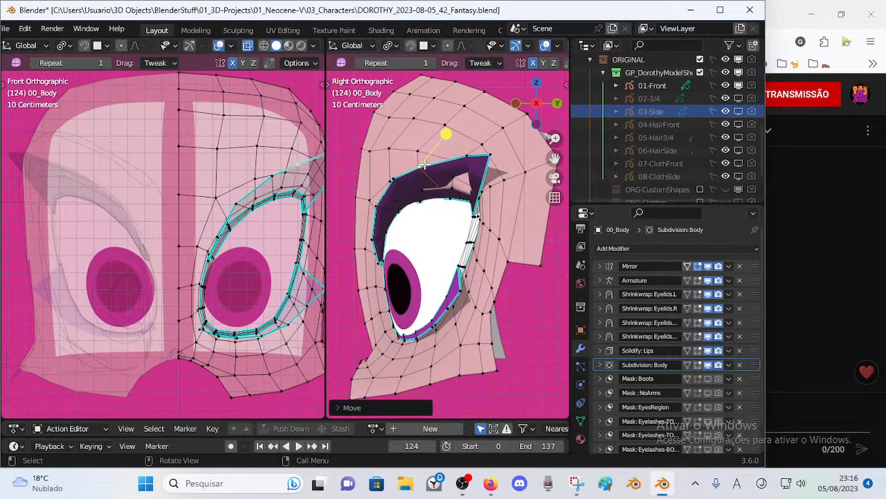
pyautogui.press('g')
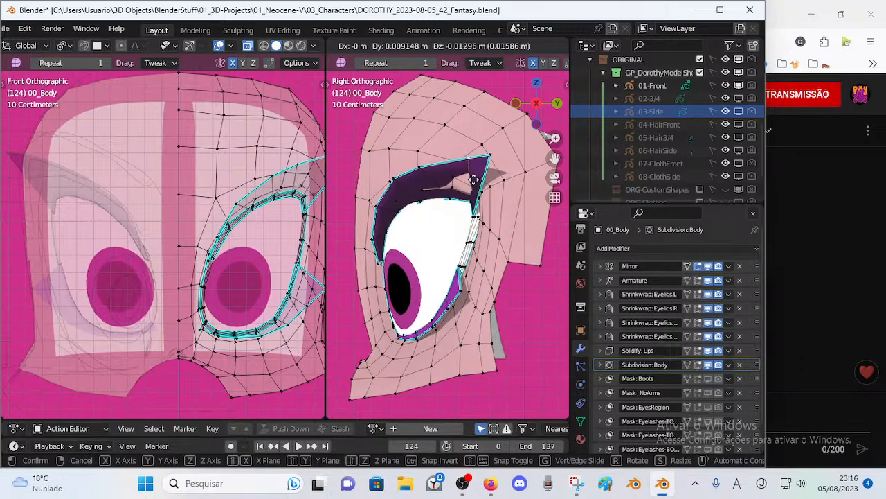
pyautogui.click(350, 192)
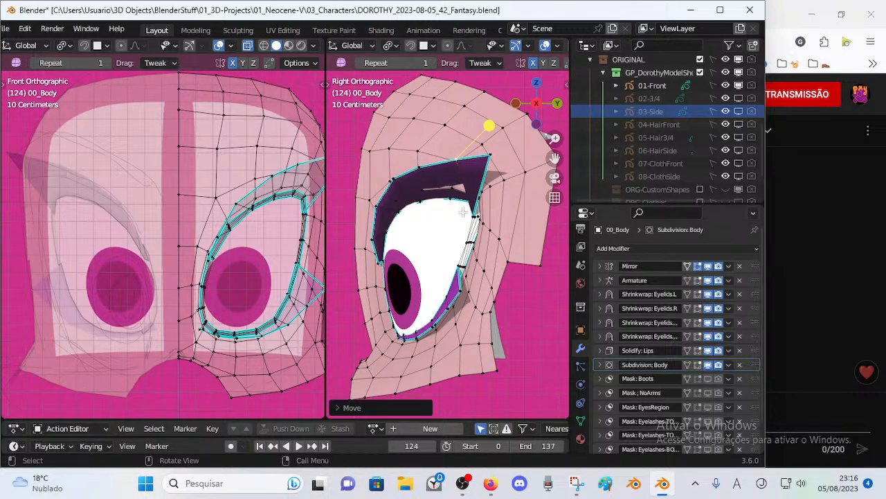
pyautogui.press('Tab')
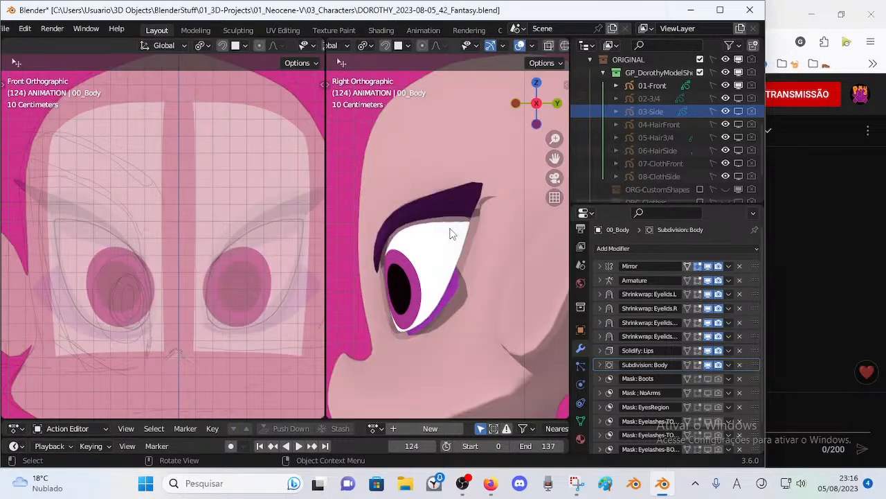
pyautogui.moveTo(444, 231)
pyautogui.mouseDown(button='middle')
pyautogui.moveTo(412, 233)
pyautogui.moveTo(398, 252)
pyautogui.moveTo(419, 254)
pyautogui.moveTo(416, 277)
pyautogui.moveTo(433, 247)
pyautogui.moveTo(432, 228)
pyautogui.mouseUp(button='middle')
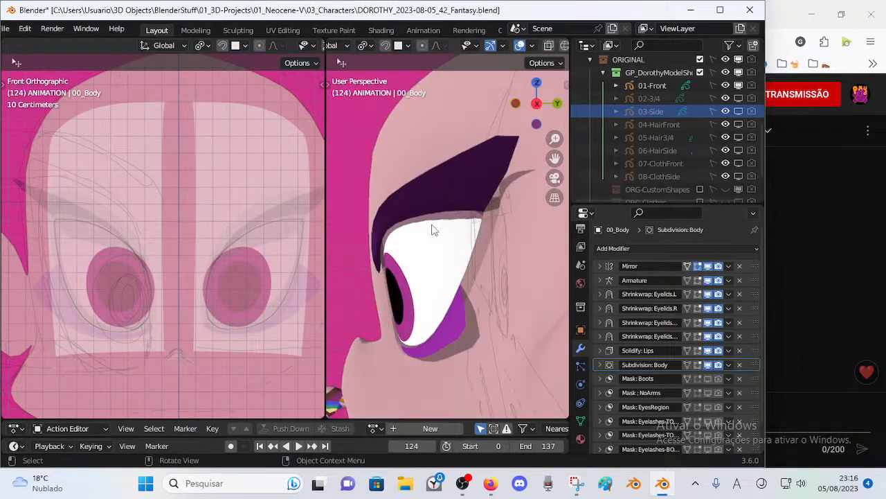
# Step: Save the file in Edit Mode and adjust the upper eyelash's front corner vertex from the angled view
pyautogui.press('Tab')
pyautogui.moveTo(448, 171); pyautogui.dragTo(442, 194, button='middle')
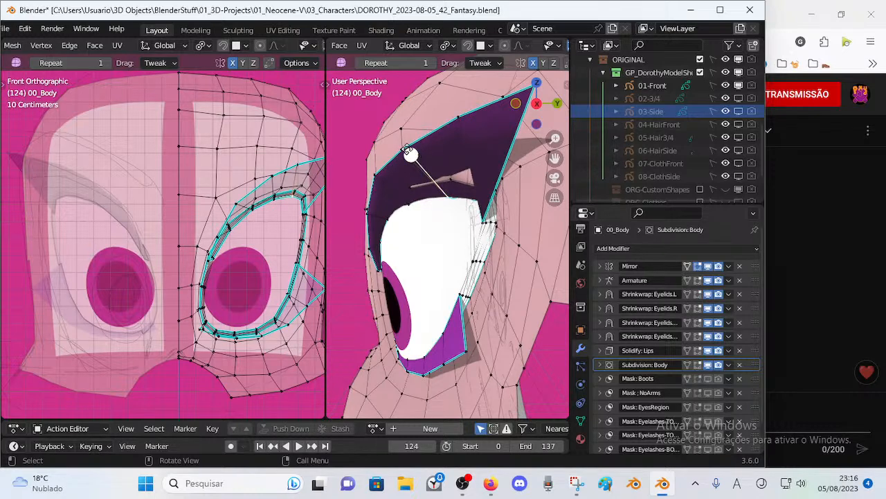
pyautogui.hotkey('alt', 'z')
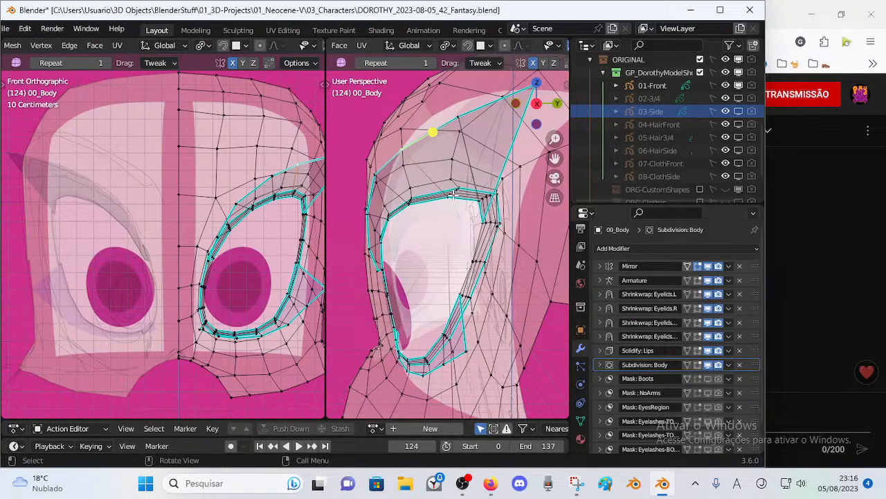
pyautogui.hotkey('alt', 'z')
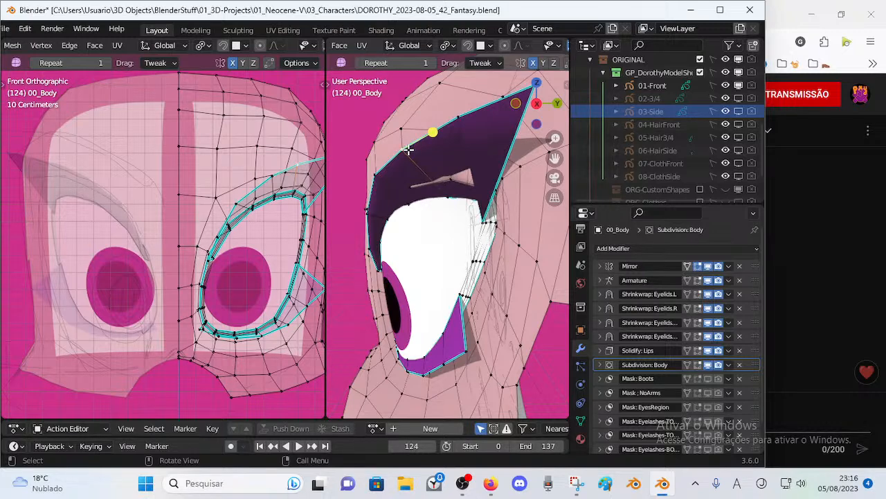
pyautogui.hotkey('ctrl', 's')
pyautogui.press('g')
pyautogui.click(366, 169)
pyautogui.click(376, 172)
pyautogui.press('g')
pyautogui.click(358, 185)
# Step: Shift the upper eyelash's middle top-edge vertices in the angled view to even the curve, then preview it in Object Mode
pyautogui.click(456, 119)
pyautogui.press('g')
pyautogui.click(389, 154)
pyautogui.click(409, 152)
pyautogui.press('g')
pyautogui.click(390, 170)
pyautogui.click(463, 137)
pyautogui.press('g')
pyautogui.click(482, 166)
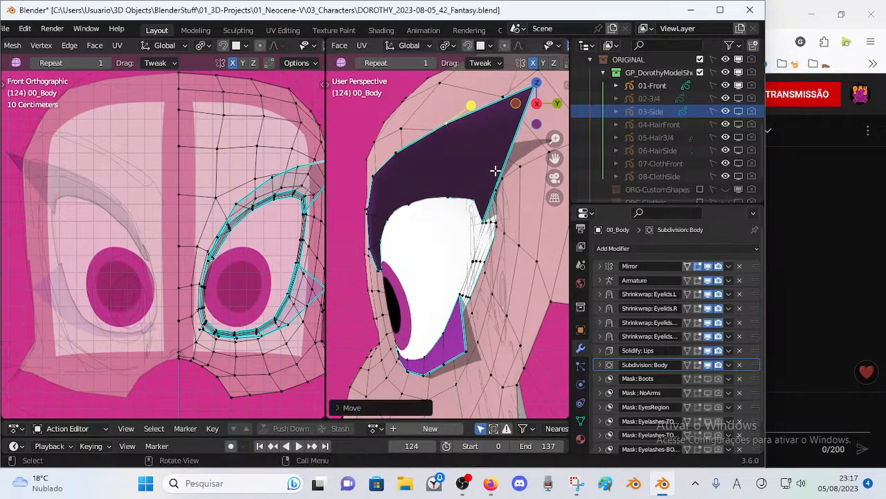
pyautogui.press('Tab')
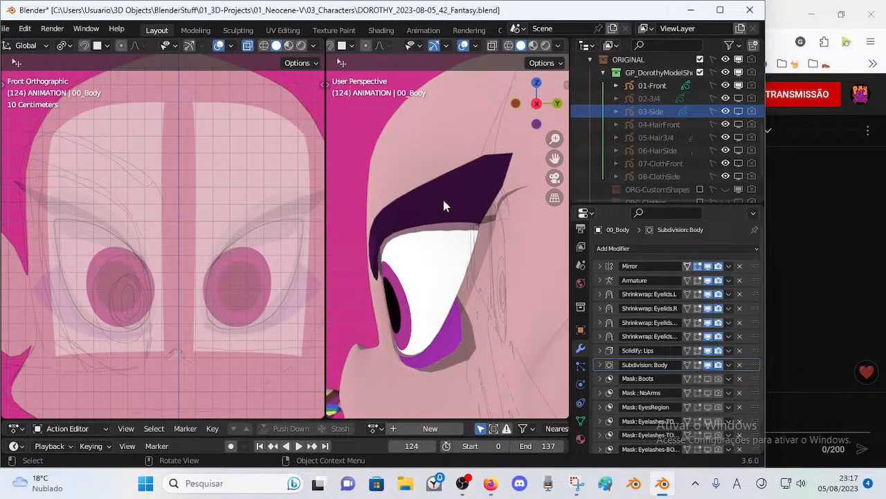
pyautogui.press('Tab')
pyautogui.hotkey('alt', 'z')
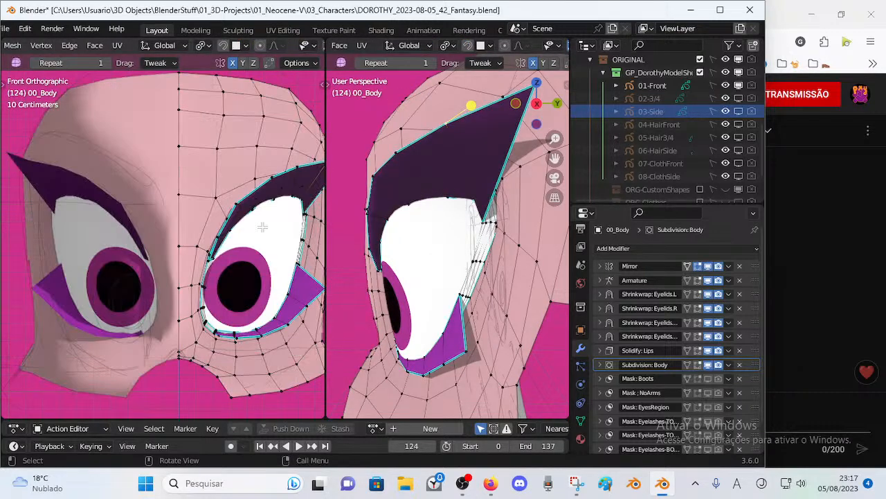
# Step: Show the 03-Side sketch over a wireframe right side view and raise the upper eyelash's outer tip slightly
pyautogui.press('KP_3')
pyautogui.scroll(4, 413, 221)
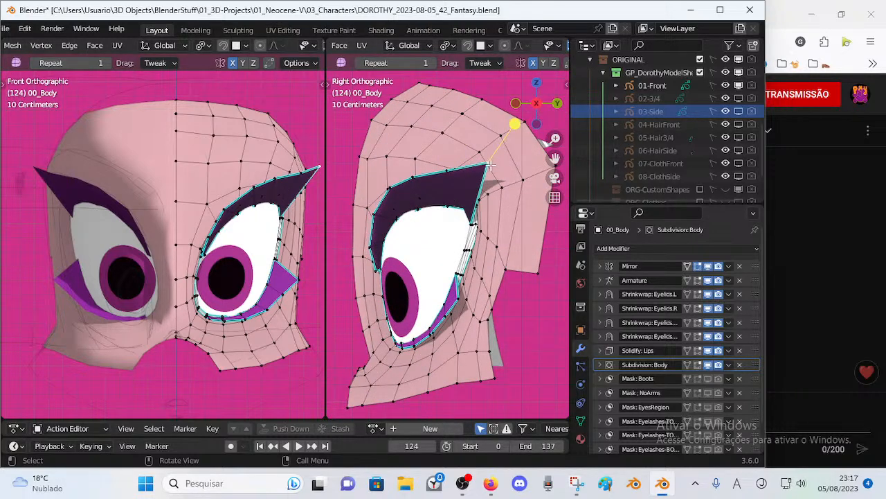
pyautogui.hotkey('alt', 'z')
pyautogui.scroll(-1, 408, 246)
pyautogui.scroll(-5, 537, 47)
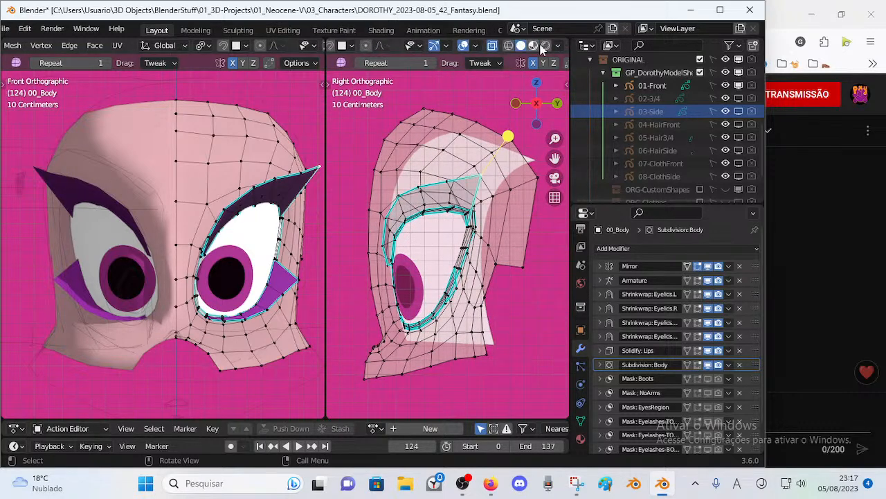
pyautogui.click(508, 47)
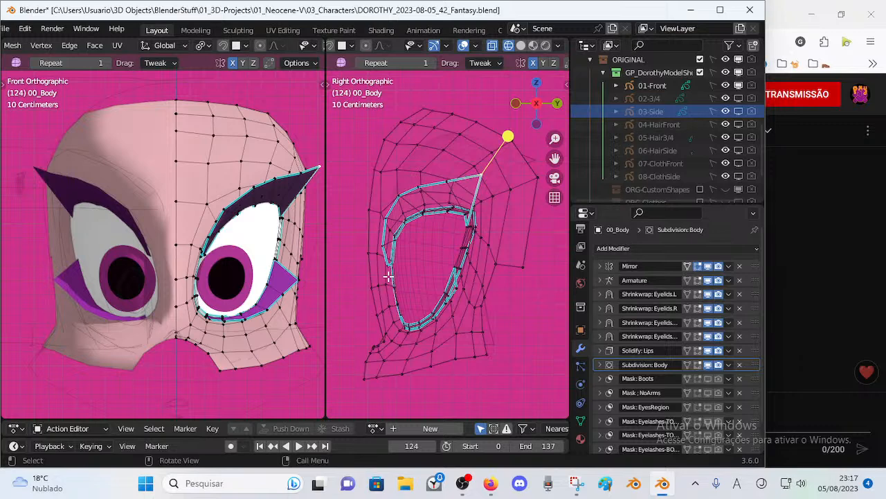
pyautogui.scroll(-3, 396, 280)
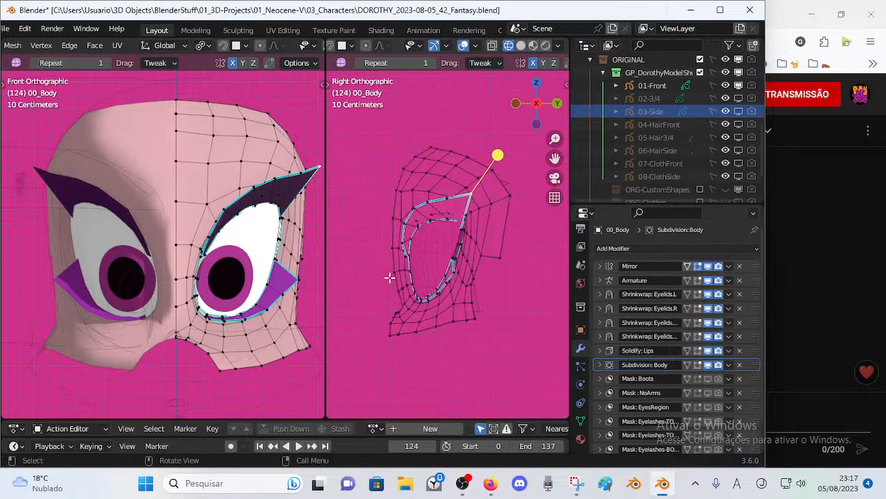
pyautogui.click(738, 111)
pyautogui.scroll(3, 472, 266)
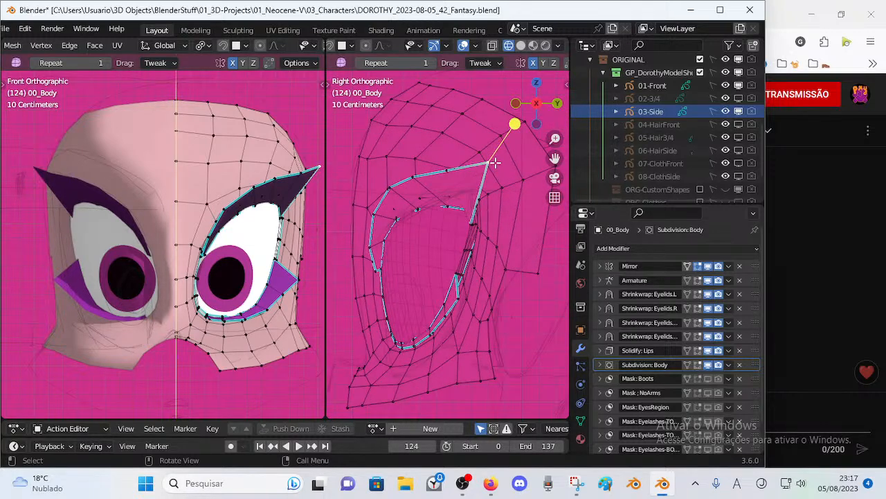
pyautogui.press('g')
pyautogui.click(506, 127)
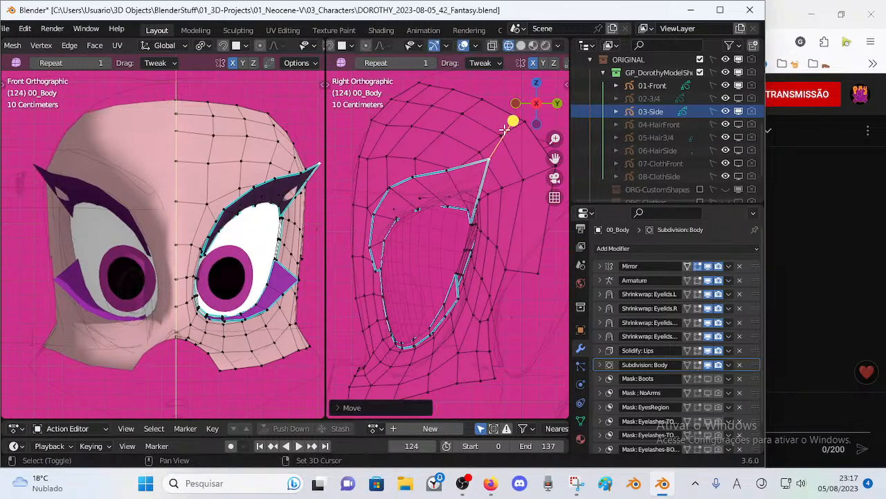
# Step: Move and rotate the edge segment on the upper eyelash's front top curve against the side sketch
pyautogui.moveTo(447, 172); pyautogui.dragTo(418, 135)
pyautogui.moveTo(397, 188); pyautogui.dragTo(399, 184)
pyautogui.click(398, 184)
pyautogui.press('g')
pyautogui.click(407, 194)
pyautogui.press('r')
pyautogui.click(464, 194)
pyautogui.press('g')
pyautogui.click(463, 146)
# Step: Fine-tune the position and angle of the upper eyelash's front top segment, switching the side view to solid shading with X-ray
pyautogui.click(391, 208)
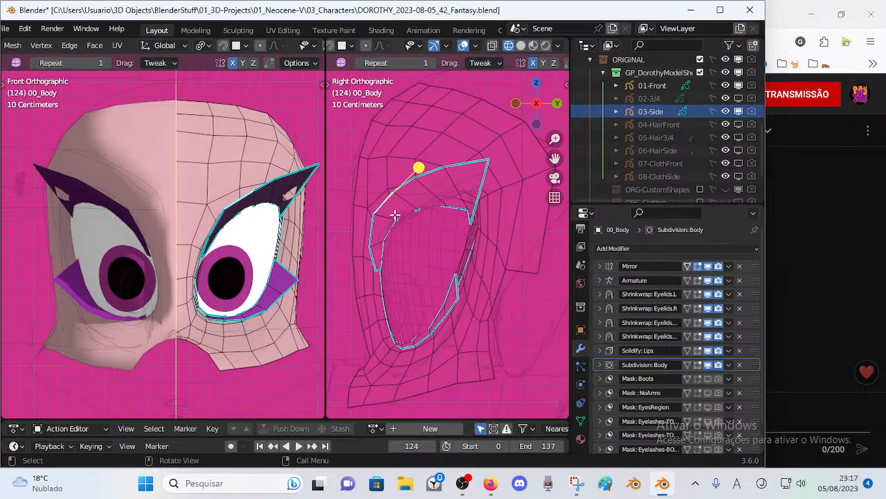
pyautogui.press('g')
pyautogui.click(429, 213)
pyautogui.press('r')
pyautogui.click(441, 210)
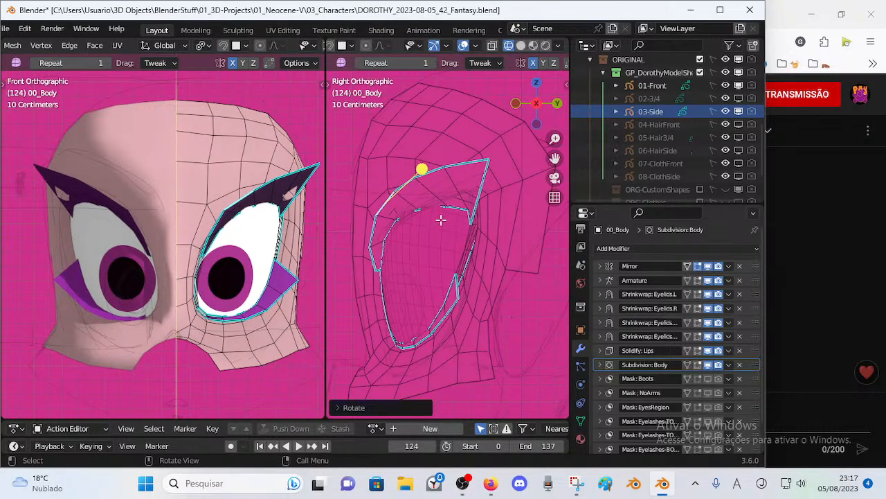
pyautogui.click(521, 45)
pyautogui.press('g')
pyautogui.click(397, 218)
# Step: Move and vertex-slide the vertices on the upper eyelash's front edge, below its front corner, to smooth the curve
pyautogui.press('1')
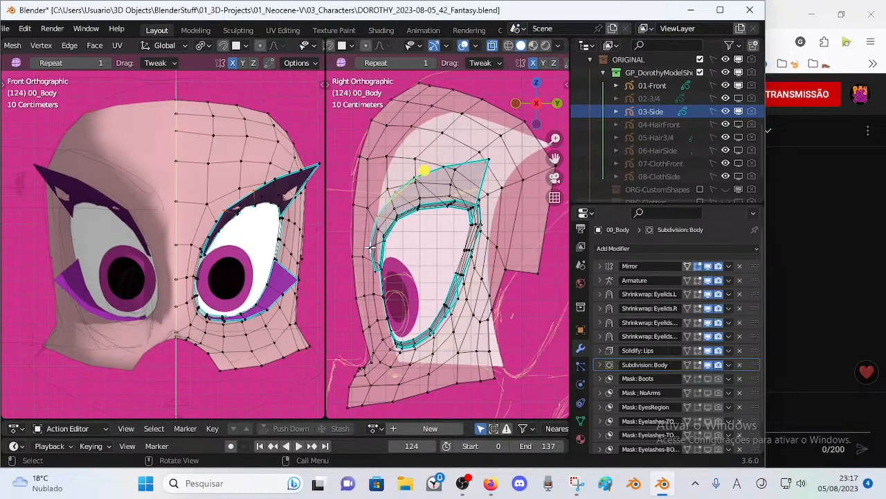
pyautogui.click(371, 246)
pyautogui.press('g')
pyautogui.click(414, 242)
pyautogui.hotkey('shift', 'v')
pyautogui.click(381, 229)
pyautogui.hotkey('shift', 'v')
pyautogui.click(379, 229)
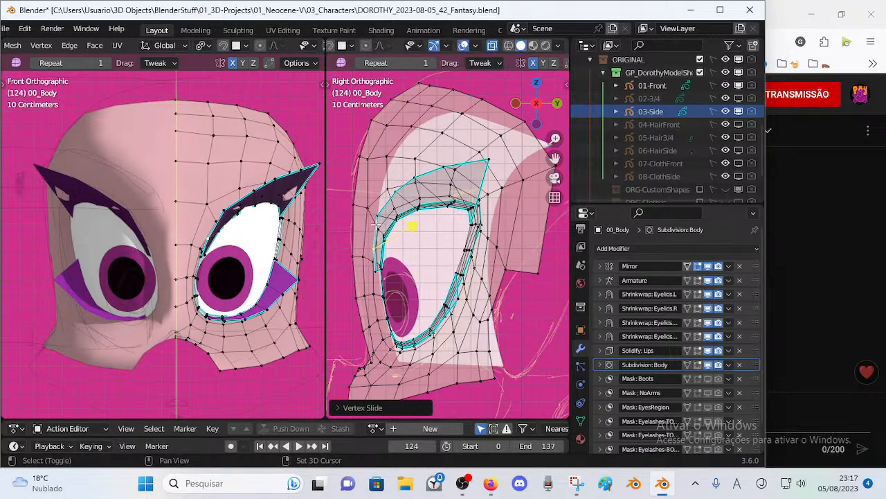
pyautogui.press('g')
pyautogui.click(380, 223)
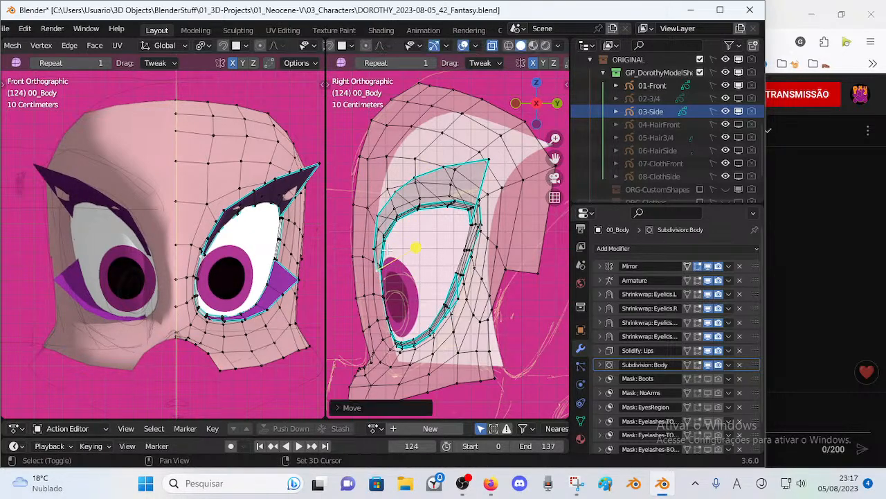
pyautogui.press('g')
pyautogui.click(368, 197)
# Step: Reposition three vertices along the upper eyelash's top edge in side view to form a rounder arc
pyautogui.click(399, 191)
pyautogui.press('g')
pyautogui.click(428, 157)
pyautogui.click(418, 175)
pyautogui.press('g')
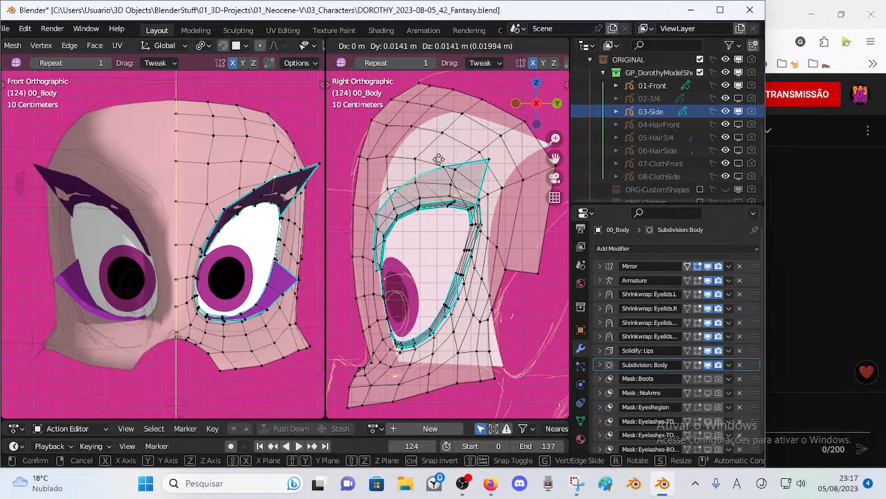
pyautogui.click(449, 150)
pyautogui.click(446, 165)
pyautogui.press('g')
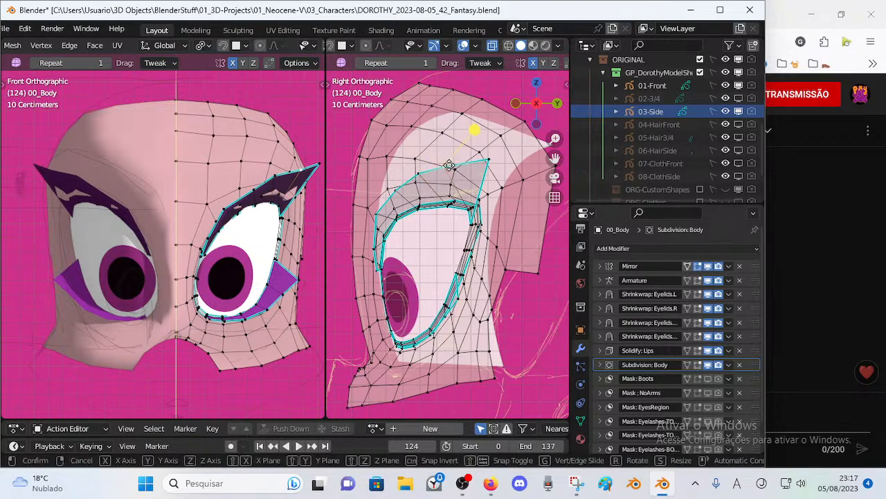
pyautogui.click(448, 163)
# Step: Adjust two top-edge vertices of the upper eyelash in the front viewport to smooth its outline
pyautogui.click(281, 178)
pyautogui.press('g')
pyautogui.click(281, 179)
pyautogui.click(256, 187)
pyautogui.press('g')
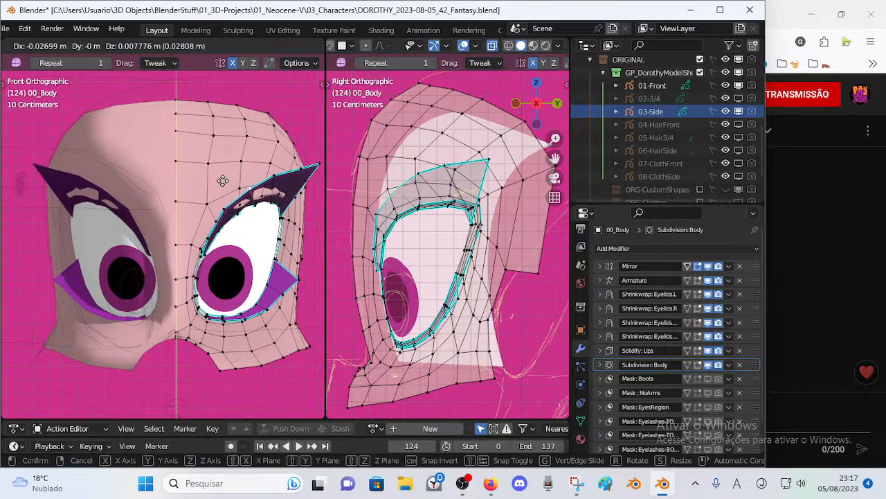
pyautogui.click(268, 182)
# Step: Move a top-edge segment of the upper eyelash forward along Y, then slide the vertex behind it toward the outer tip
pyautogui.press('2')
pyautogui.click(271, 182)
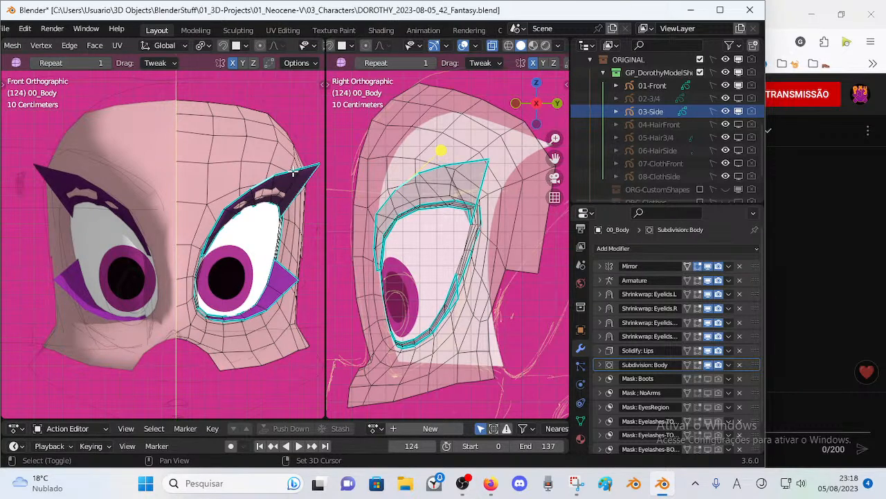
pyautogui.press('g')
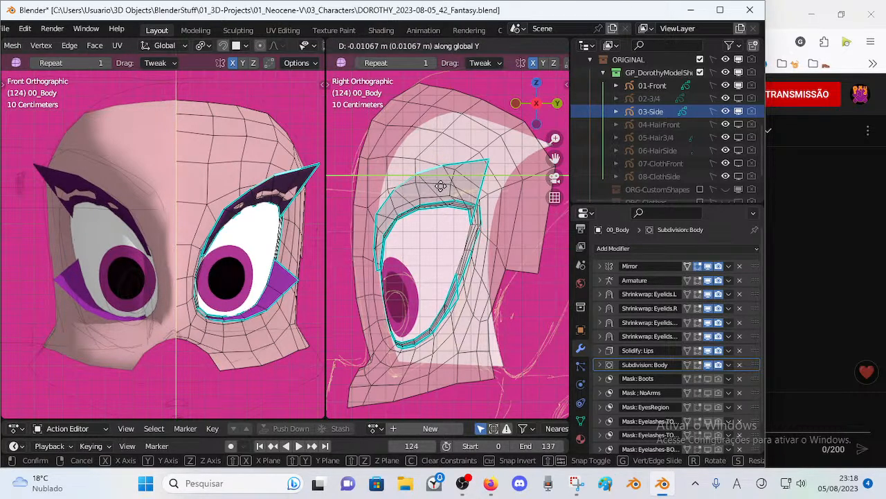
pyautogui.click(457, 176)
pyautogui.press('1')
pyautogui.click(461, 166)
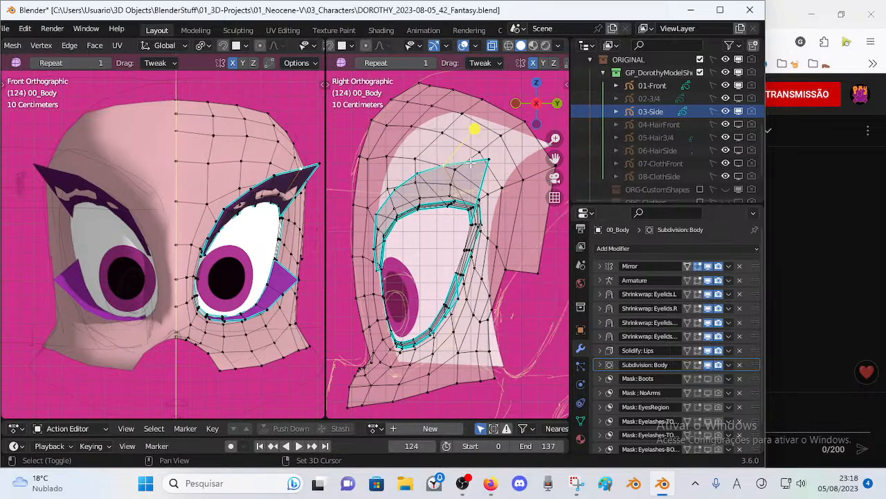
pyautogui.hotkey('shift', 'v')
pyautogui.click(486, 164)
# Step: Pull the upper eyelash's outer tip backward in side view, and lower the neighbouring top-edge vertex to match
pyautogui.press('g')
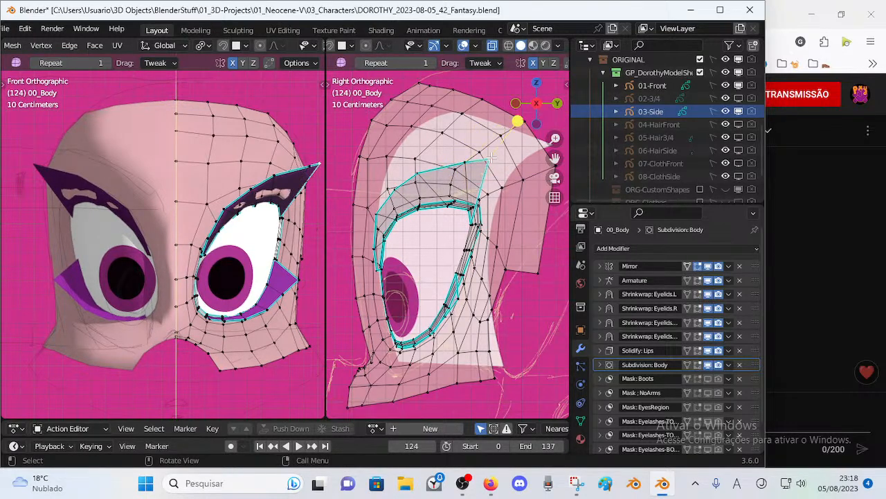
pyautogui.click(519, 164)
pyautogui.press('g')
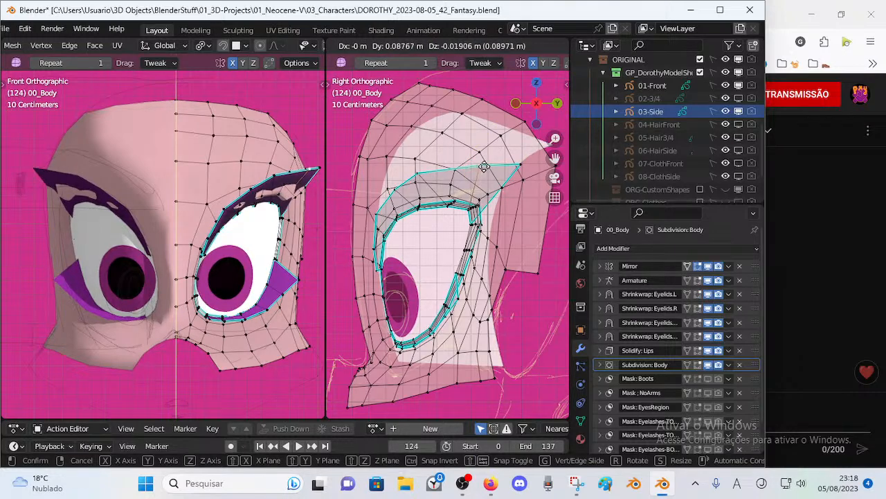
pyautogui.click(478, 166)
pyautogui.press('g')
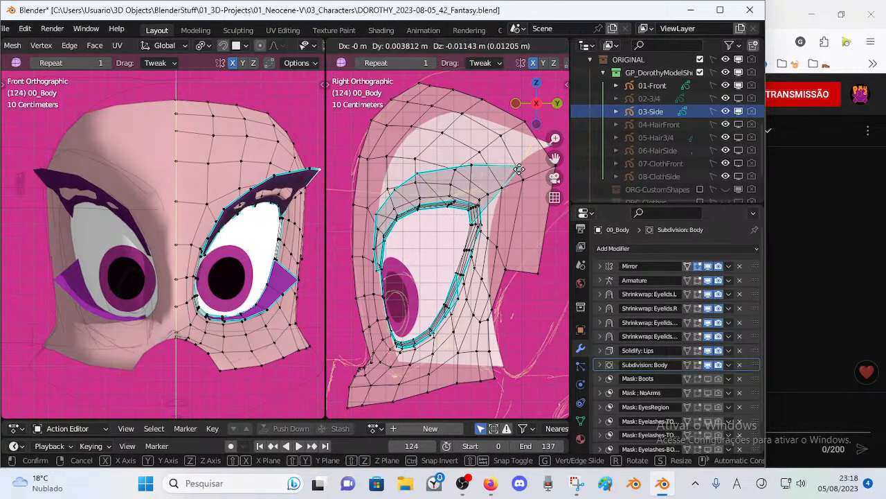
pyautogui.click(519, 166)
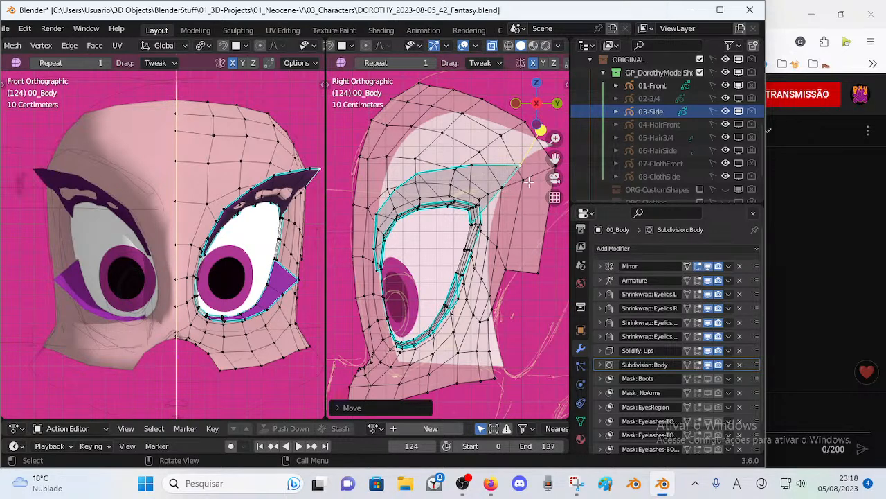
# Step: Lower the upper eyelash's outer tip in side view and bring down the top-edge vertex beside it
pyautogui.press('g')
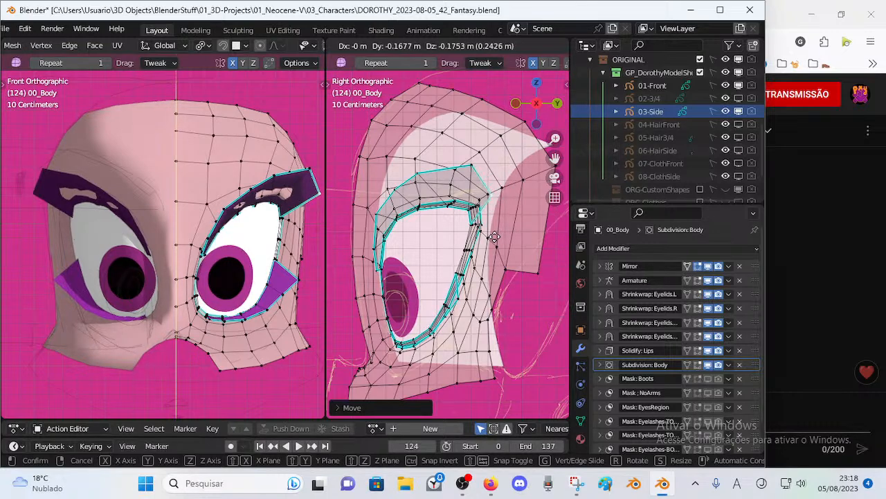
pyautogui.click(502, 231)
pyautogui.moveTo(473, 165); pyautogui.dragTo(472, 176)
# Step: Shift the middle top-edge vertex of the upper eyelash backward along Y and nudge the vertex behind it
pyautogui.click(418, 173)
pyautogui.moveTo(418, 173); pyautogui.dragTo(457, 177)
pyautogui.press('g')
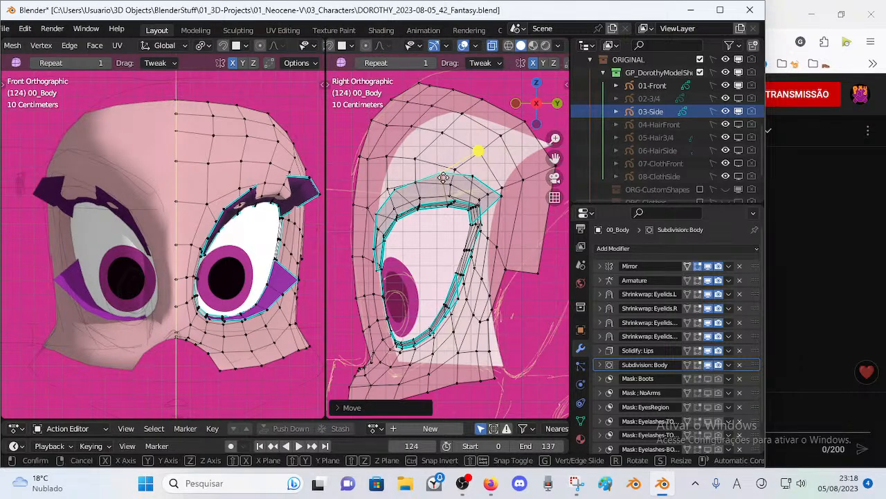
pyautogui.press('y')
pyautogui.click(455, 183)
pyautogui.moveTo(478, 174); pyautogui.dragTo(485, 174)
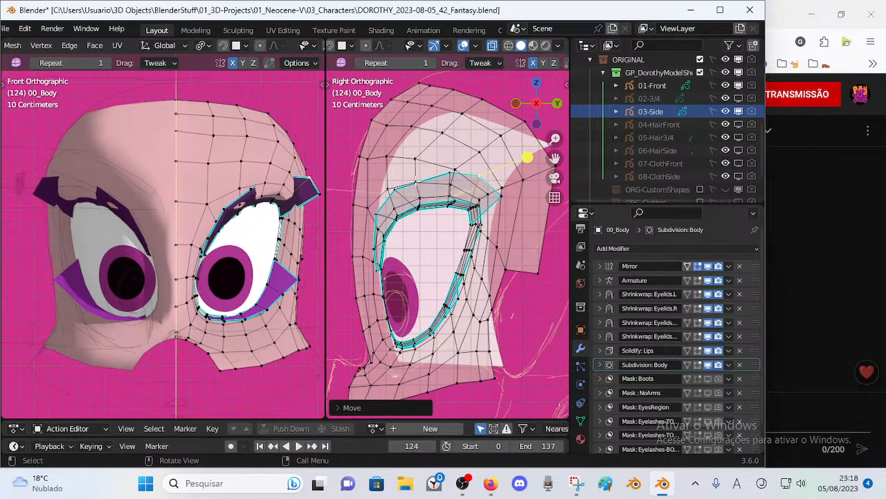
# Step: Move the top-edge vertex above the eyelid's front half slightly forward, and check the lash with X-ray off
pyautogui.click(418, 182)
pyautogui.press('g')
pyautogui.rightClick(430, 184)
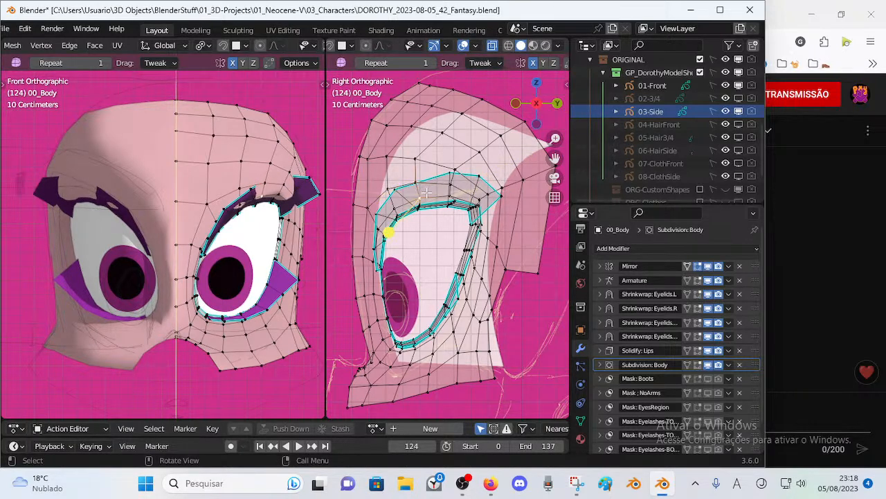
pyautogui.press('g')
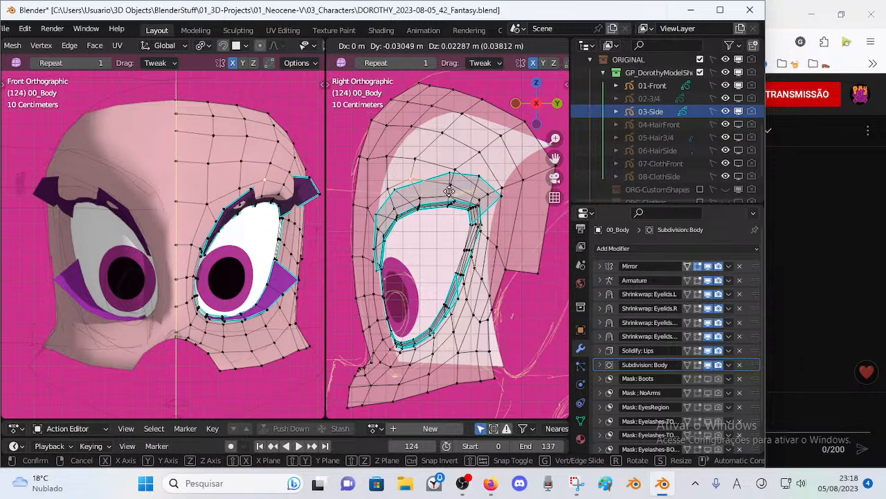
pyautogui.click(450, 196)
pyautogui.hotkey('alt', 'z')
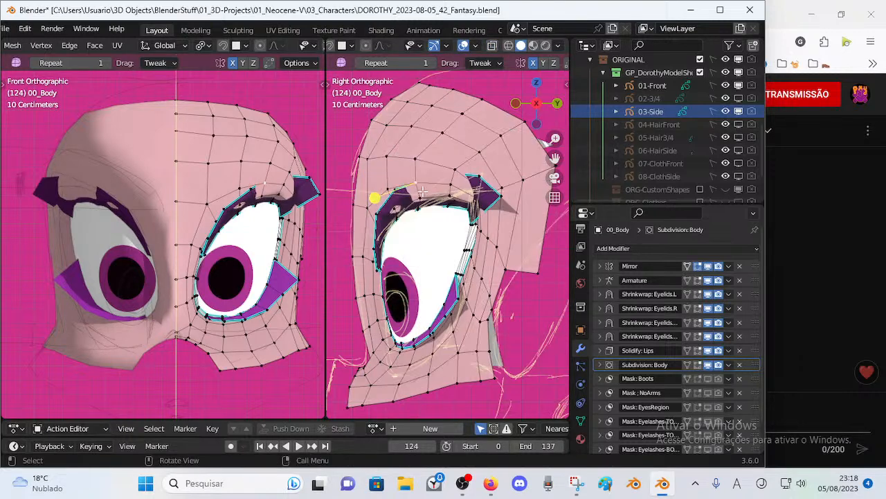
pyautogui.hotkey('alt', 'z')
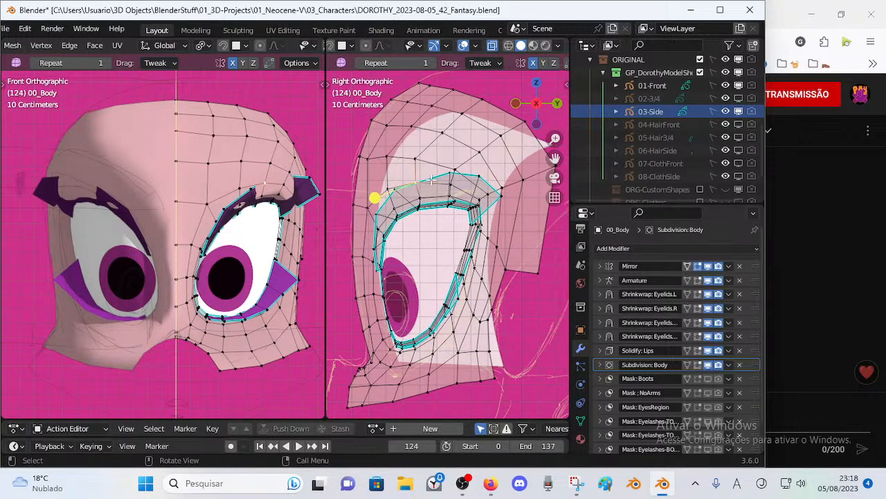
# Step: Raise the front top-edge segment of the upper eyelash in side view and rotate it slightly
pyautogui.press('2')
pyautogui.click(438, 175)
pyautogui.press('g')
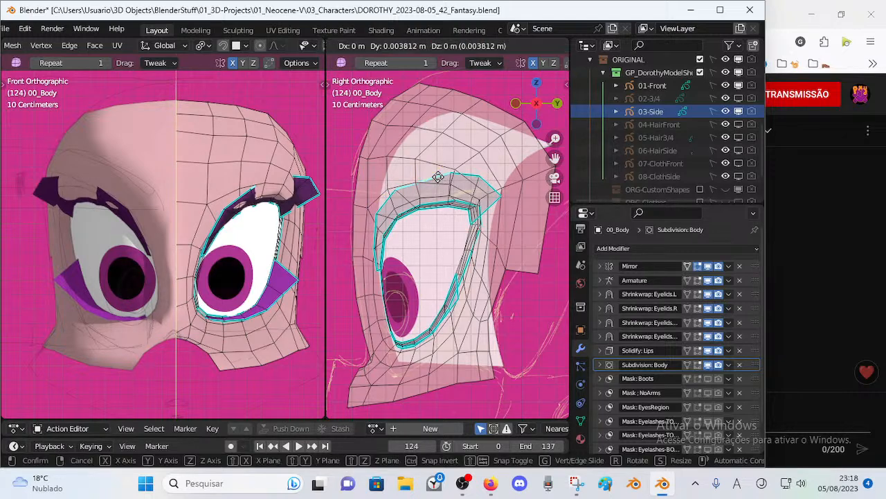
pyautogui.click(438, 173)
pyautogui.press('r')
pyautogui.rightClick(448, 162)
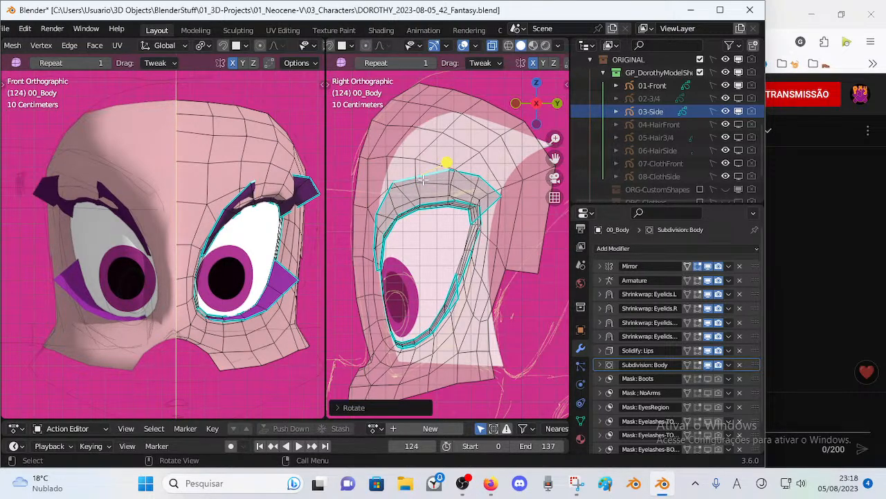
# Step: Reposition the vertex at the front of the upper eyelash's top edge, adjusting its height along Z
pyautogui.press('1')
pyautogui.moveTo(393, 179); pyautogui.dragTo(409, 179)
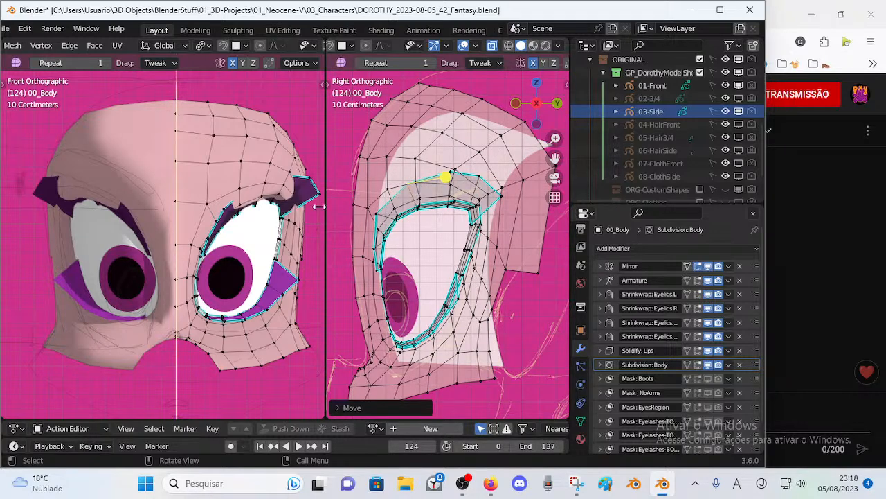
pyautogui.press('g')
pyautogui.press('z')
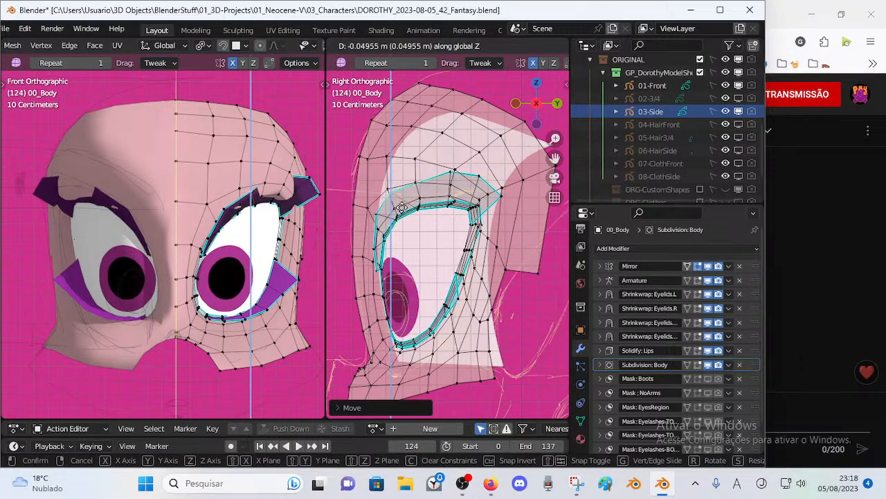
pyautogui.click(433, 172)
# Step: Move the middle top-edge vertex of the upper eyelash forward along Y and lower it along Z
pyautogui.click(451, 174)
pyautogui.press('g')
pyautogui.press('y')
pyautogui.click(437, 178)
pyautogui.press('g')
pyautogui.press('z')
pyautogui.click(435, 185)
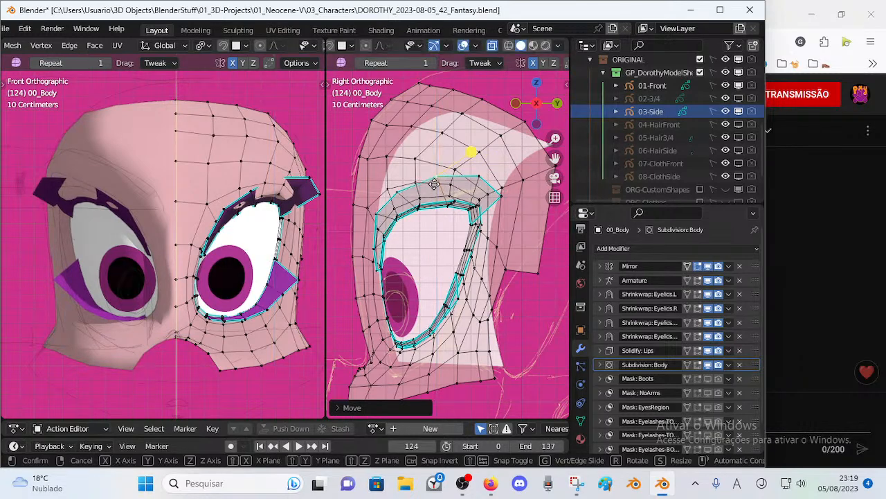
# Step: Fine-tune the same middle top-edge vertex along Y and Z to smooth the lash arc in side view
pyautogui.press('g')
pyautogui.press('y')
pyautogui.click(423, 182)
pyautogui.press('g')
pyautogui.press('z')
pyautogui.click(427, 189)
pyautogui.press('g')
pyautogui.press('y')
pyautogui.click(438, 191)
pyautogui.press('g')
pyautogui.click(437, 185)
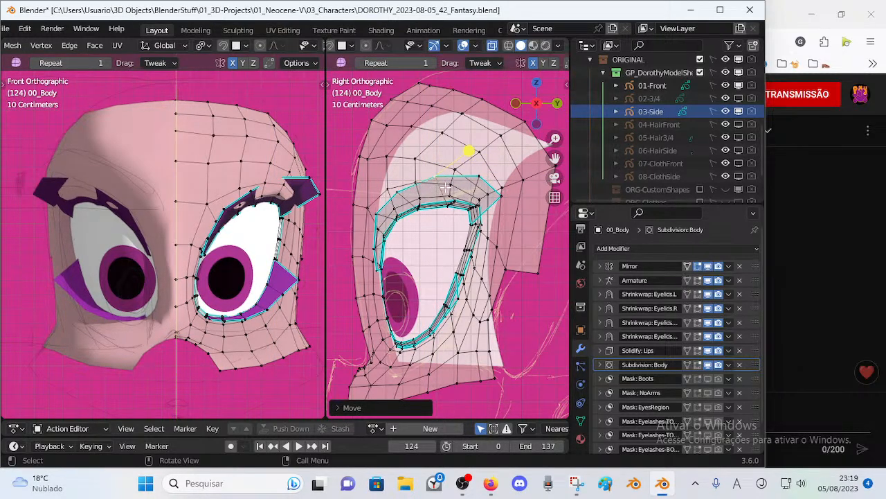
# Step: Lower the top-edge vertex nearest the outer tip, and reposition the vertices on the upper eyelash's front curve
pyautogui.press('g')
pyautogui.click(417, 189)
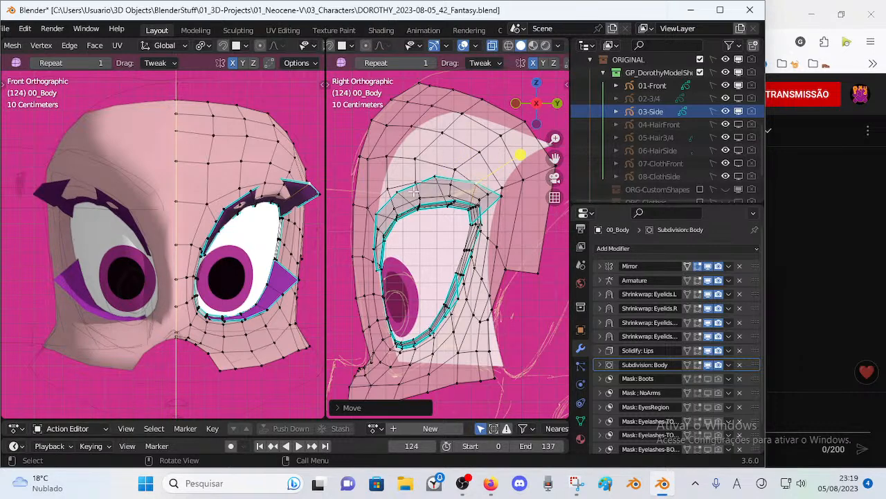
pyautogui.click(380, 212)
pyautogui.press('g')
pyautogui.click(392, 213)
pyautogui.click(394, 190)
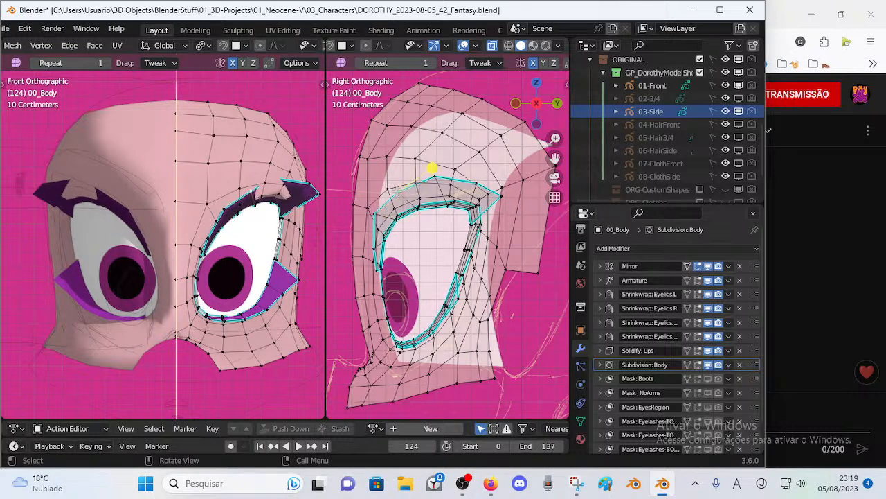
pyautogui.press('g')
pyautogui.click(412, 183)
# Step: Move the top-edge vertex behind the front curve along Y and adjust its position to even out the arc
pyautogui.click(424, 177)
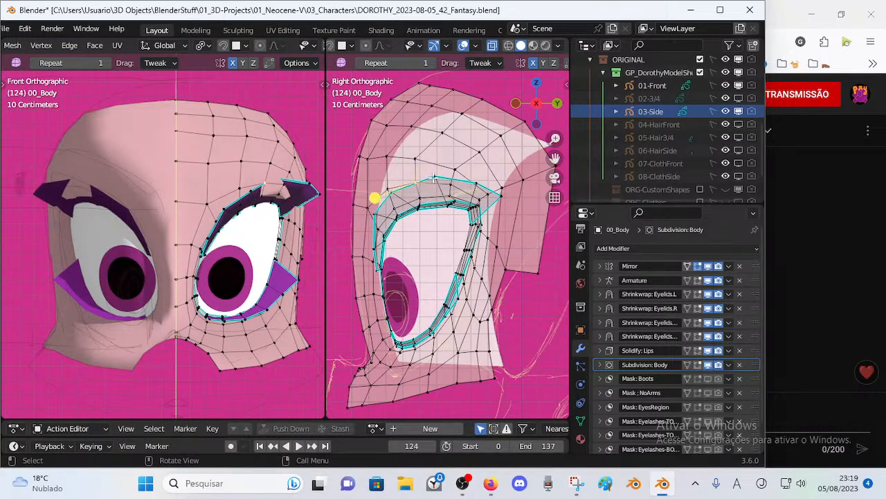
pyautogui.press('g')
pyautogui.press('y')
pyautogui.click(427, 176)
pyautogui.press('g')
# Step: Extend the upper eyelash's outer tip backward in side view, refining its position along Y
pyautogui.moveTo(420, 178); pyautogui.dragTo(510, 197)
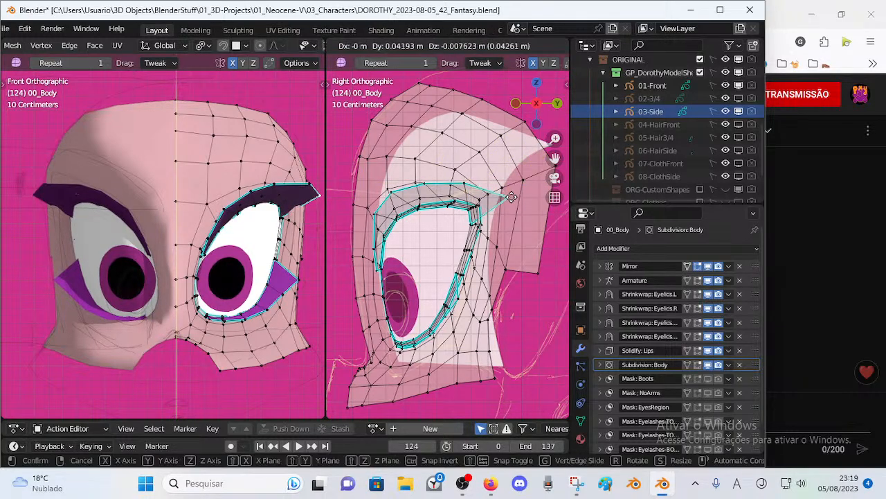
pyautogui.click(515, 196)
pyautogui.press('g')
pyautogui.press('y')
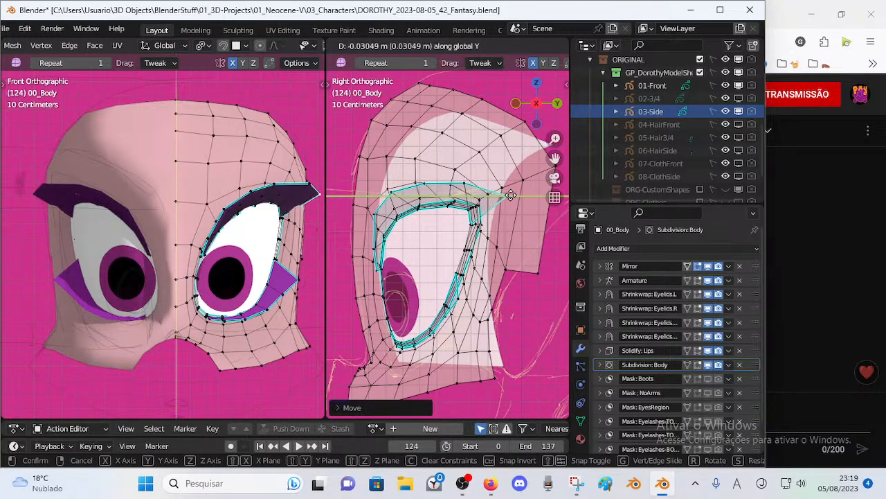
pyautogui.click(517, 195)
# Step: Nudge the outer and front top-edge vertices of the upper eyelash to refine the side profile
pyautogui.click(472, 183)
pyautogui.moveTo(476, 182)
pyautogui.mouseDown()
pyautogui.moveTo(492, 179)
pyautogui.moveTo(480, 180)
pyautogui.mouseUp()
pyautogui.click(420, 181)
pyautogui.moveTo(420, 181)
pyautogui.mouseDown()
pyautogui.moveTo(429, 175)
pyautogui.moveTo(429, 185)
pyautogui.mouseUp()
# Step: Adjust the upper eyelash's front corner and outer tip from perspective angles
pyautogui.moveTo(423, 237); pyautogui.dragTo(375, 248, button='middle')
pyautogui.moveTo(382, 214); pyautogui.dragTo(376, 215)
pyautogui.click(419, 250)
pyautogui.moveTo(420, 251); pyautogui.dragTo(411, 244, button='middle')
pyautogui.moveTo(412, 244); pyautogui.dragTo(420, 237)
pyautogui.moveTo(420, 237); pyautogui.dragTo(507, 214, button='middle')
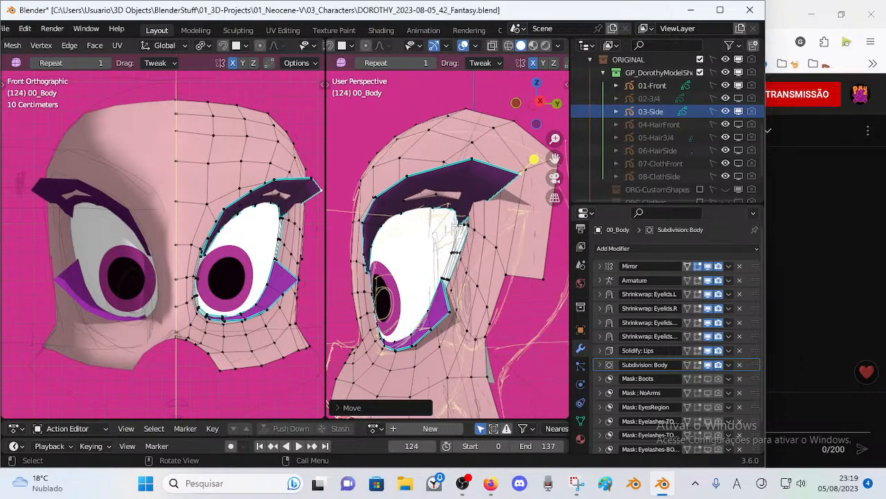
pyautogui.moveTo(511, 196); pyautogui.dragTo(486, 212)
pyautogui.moveTo(486, 211); pyautogui.dragTo(514, 219, button='middle')
# Step: Vertex-slide an outer-end vertex of the upper eyelash, and nudge the vertices around the outer corner
pyautogui.press('g')
pyautogui.press('g')
pyautogui.click(486, 235)
pyautogui.moveTo(502, 224); pyautogui.dragTo(504, 227)
pyautogui.moveTo(502, 182); pyautogui.dragTo(512, 190)
pyautogui.moveTo(492, 200); pyautogui.dragTo(460, 201, button='middle')
pyautogui.moveTo(444, 215); pyautogui.dragTo(443, 218)
# Step: Vertex-slide a front vertex of the upper eyelash along its edge in the perspective view
pyautogui.click(374, 213)
pyautogui.moveTo(380, 214); pyautogui.dragTo(417, 216, button='middle')
pyautogui.press('g')
pyautogui.press('g')
pyautogui.click(470, 218)
pyautogui.moveTo(472, 218); pyautogui.dragTo(471, 208)
# Step: Slide the vertex lower on the upper eyelash's front curve and refine the neighbouring outline
pyautogui.click(395, 234)
pyautogui.moveTo(397, 234); pyautogui.dragTo(441, 239, button='middle')
pyautogui.press('g')
pyautogui.press('g')
pyautogui.click(471, 225)
pyautogui.moveTo(471, 223); pyautogui.dragTo(439, 213)
# Step: Reshape the upper eyelash's outer end in perspective and move an edge segment to widen the lash
pyautogui.moveTo(434, 210); pyautogui.dragTo(391, 201, button='middle')
pyautogui.moveTo(391, 202); pyautogui.dragTo(429, 196, button='middle')
pyautogui.moveTo(497, 228); pyautogui.dragTo(509, 229)
pyautogui.moveTo(509, 228); pyautogui.dragTo(406, 242, button='middle')
pyautogui.click(426, 208)
pyautogui.press('2')
pyautogui.click(405, 221)
pyautogui.press('g')
pyautogui.click(422, 283)
pyautogui.click(448, 236)
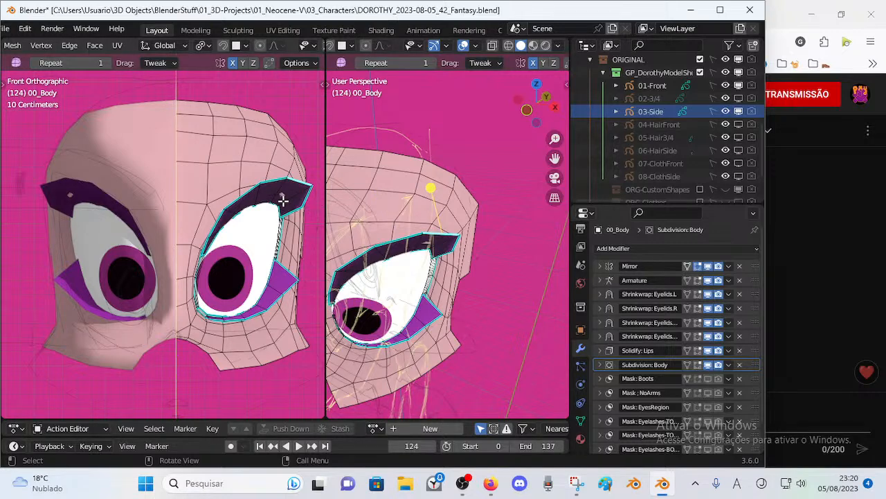
# Step: Reposition the vertex at the upper eyelash's outer corner from a side perspective angle
pyautogui.press('1')
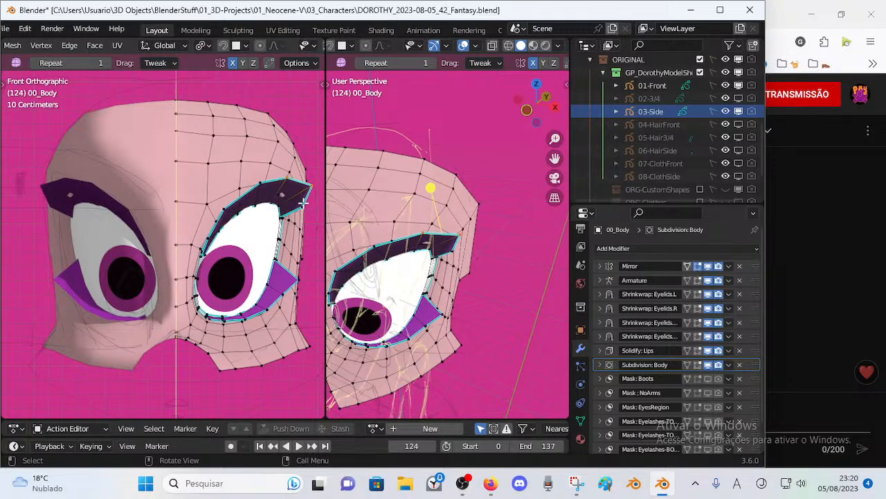
pyautogui.press('2')
pyautogui.click(440, 234)
pyautogui.moveTo(454, 240); pyautogui.dragTo(419, 240, button='middle')
pyautogui.scroll(2, 419, 241)
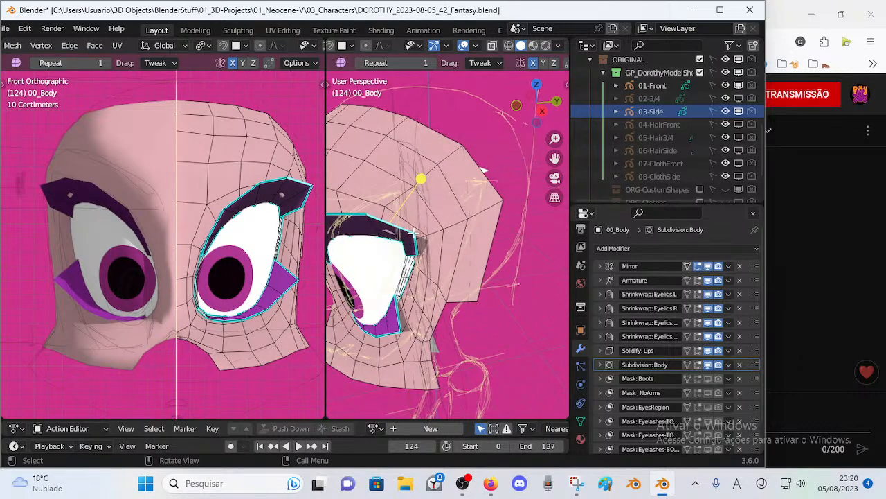
pyautogui.press('1')
pyautogui.press('g')
pyautogui.click(411, 249)
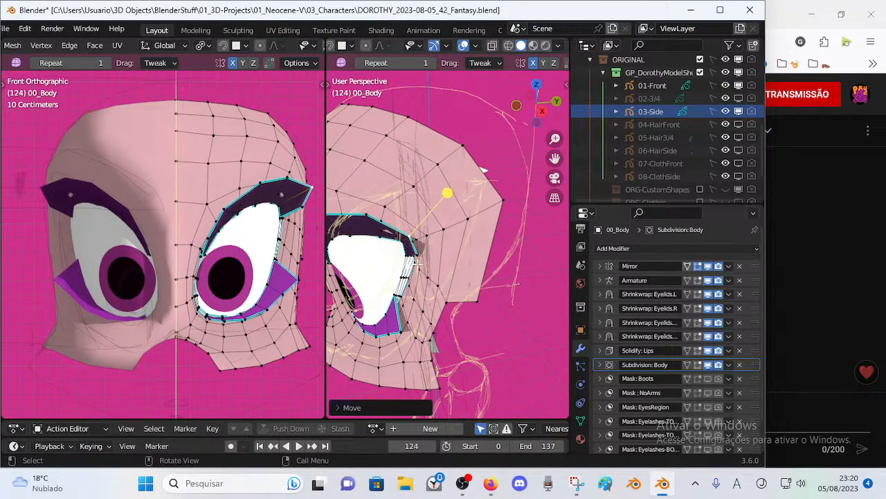
# Step: Move the lower outer vertex and adjacent top vertex of the upper eyelash to fit the head surface
pyautogui.moveTo(428, 258); pyautogui.dragTo(457, 234, button='middle')
pyautogui.press('g')
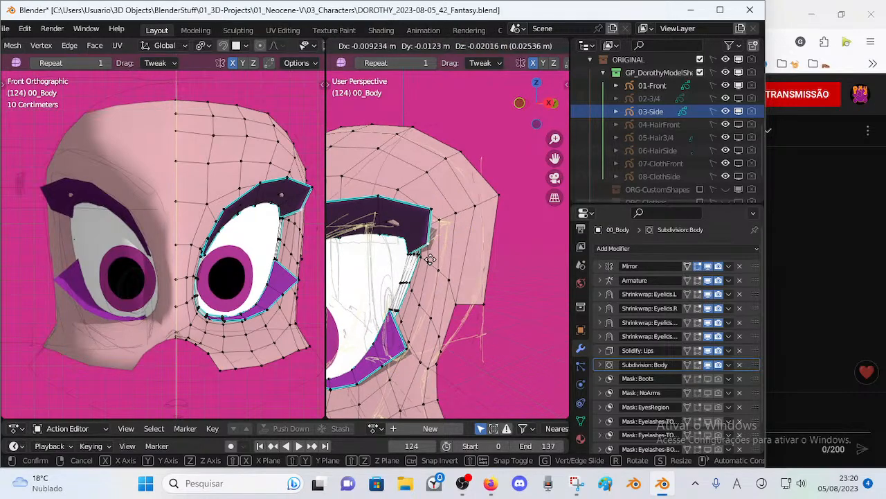
pyautogui.click(430, 259)
pyautogui.press('g')
pyautogui.click(388, 202)
pyautogui.moveTo(388, 202); pyautogui.dragTo(433, 239, button='middle')
pyautogui.press('g')
pyautogui.click(439, 251)
# Step: Adjust the top-edge vertices near the upper eyelash's outer end from the front perspective
pyautogui.press('g')
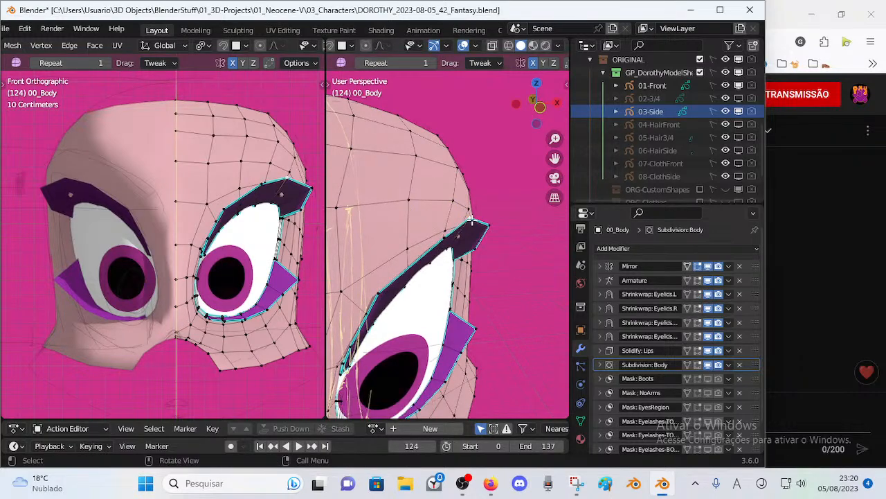
pyautogui.click(439, 267)
pyautogui.moveTo(439, 266); pyautogui.dragTo(485, 233, button='middle')
pyautogui.press('g')
pyautogui.click(465, 246)
# Step: Smooth the vertices of the upper eyelash's outer edge loop and scale the loop slightly
pyautogui.press('2')
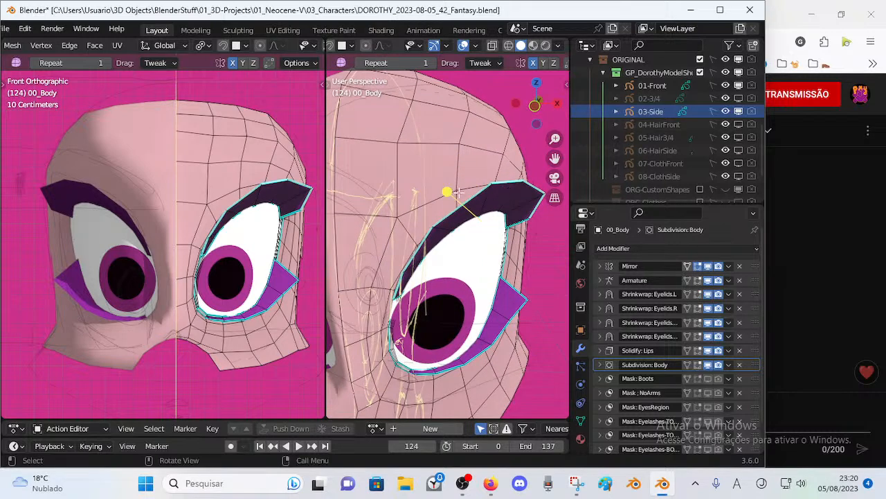
pyautogui.moveTo(448, 192)
pyautogui.mouseDown()
pyautogui.moveTo(460, 199)
pyautogui.moveTo(449, 198)
pyautogui.mouseUp()
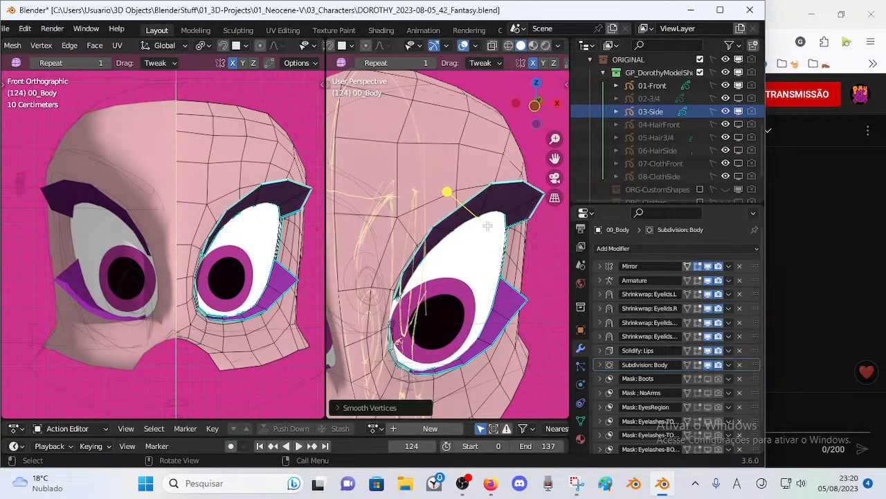
pyautogui.press('s')
pyautogui.click(476, 223)
# Step: Move the upper eyelash's outer edge loop along the global Y axis
pyautogui.press('g')
pyautogui.press('y')
pyautogui.click(502, 228)
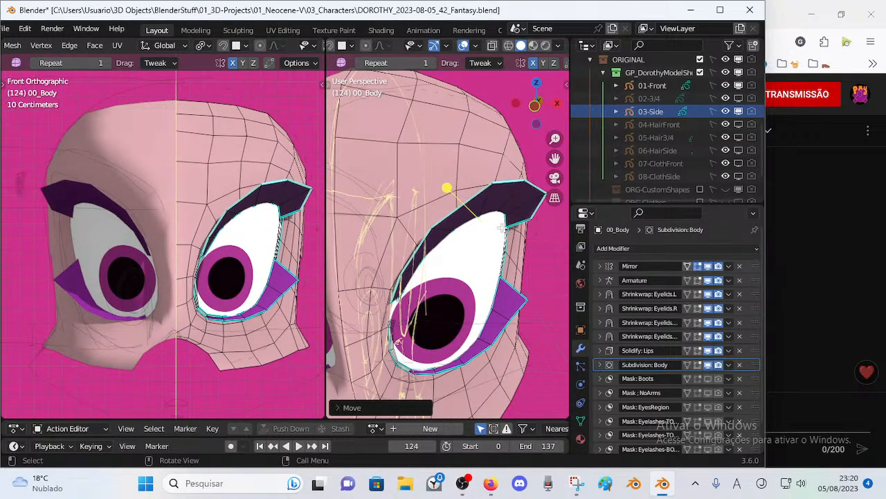
pyautogui.press('g')
pyautogui.press('y')
pyautogui.rightClick(447, 223)
pyautogui.press('g')
pyautogui.press('y')
pyautogui.rightClick(466, 246)
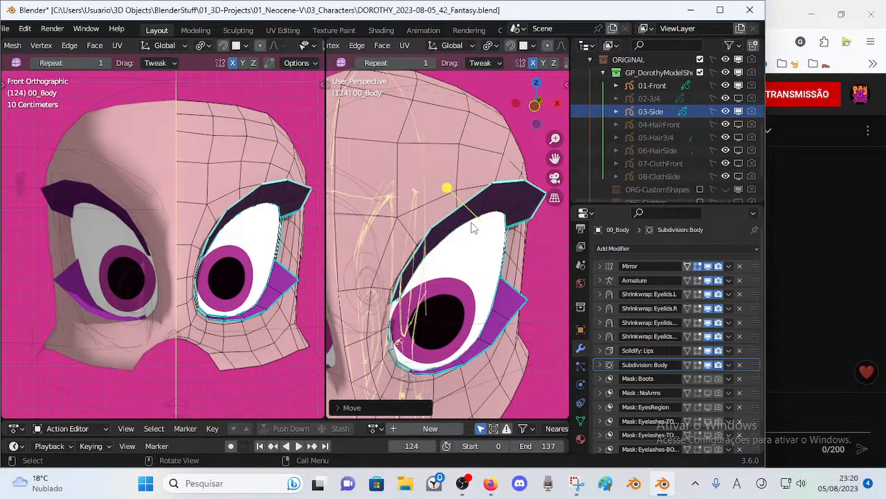
pyautogui.press('g')
pyautogui.press('y')
pyautogui.press('y')
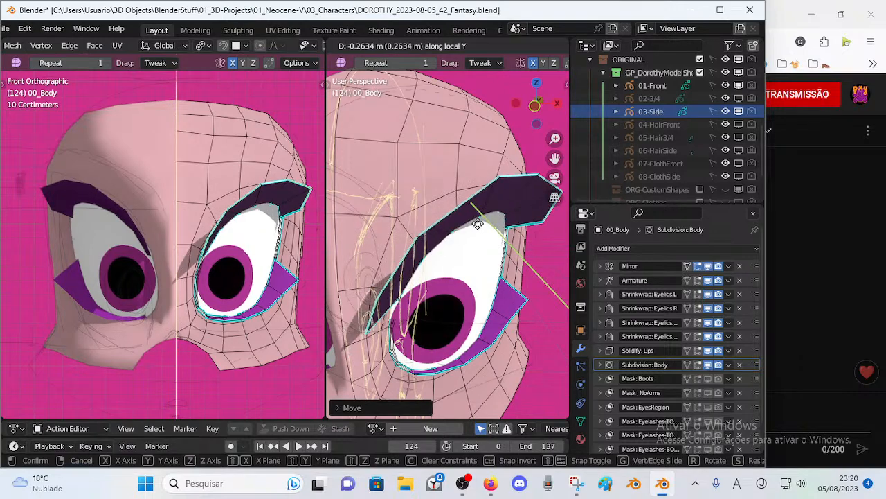
pyautogui.rightClick(478, 226)
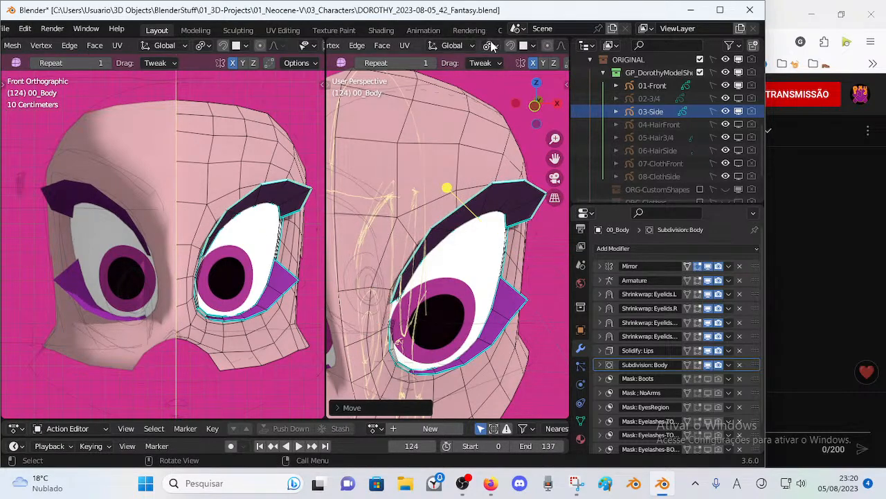
# Step: Move the upper eyelash's outer edge loop along the global Y axis and adjust its height along Z
pyautogui.moveTo(474, 227); pyautogui.dragTo(452, 231, button='middle')
pyautogui.press('g')
pyautogui.press('y')
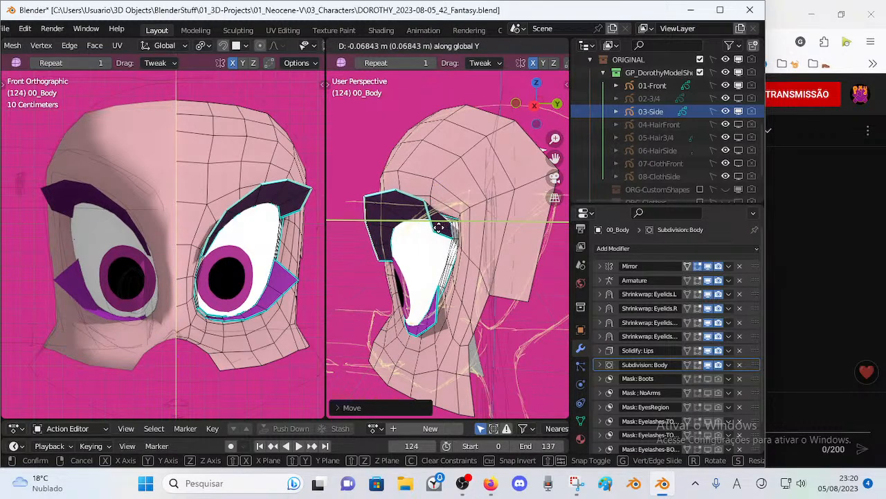
pyautogui.rightClick(440, 227)
pyautogui.press('g')
pyautogui.press('y')
pyautogui.click(431, 228)
pyautogui.press('g')
pyautogui.press('z')
pyautogui.click(446, 227)
# Step: Move the lower outer vertex and the top vertex at the upper eyelash's outer end to follow the side of the head
pyautogui.keyDown('alt'); pyautogui.click(447, 219); pyautogui.keyUp('alt')
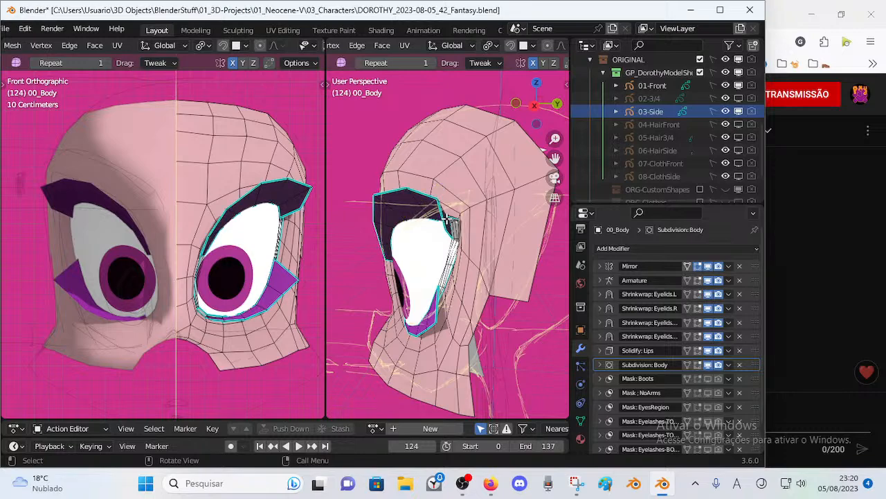
pyautogui.press('1')
pyautogui.click(444, 236)
pyautogui.moveTo(445, 242); pyautogui.dragTo(478, 246, button='middle')
pyautogui.press('g')
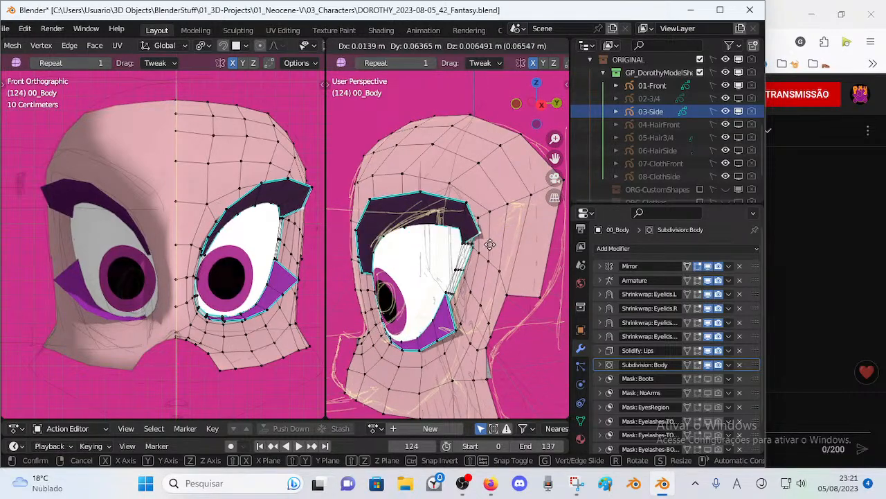
pyautogui.click(490, 243)
pyautogui.click(468, 203)
pyautogui.moveTo(472, 204); pyautogui.dragTo(495, 205, button='middle')
pyautogui.press('g')
pyautogui.click(475, 214)
pyautogui.press('Tab')
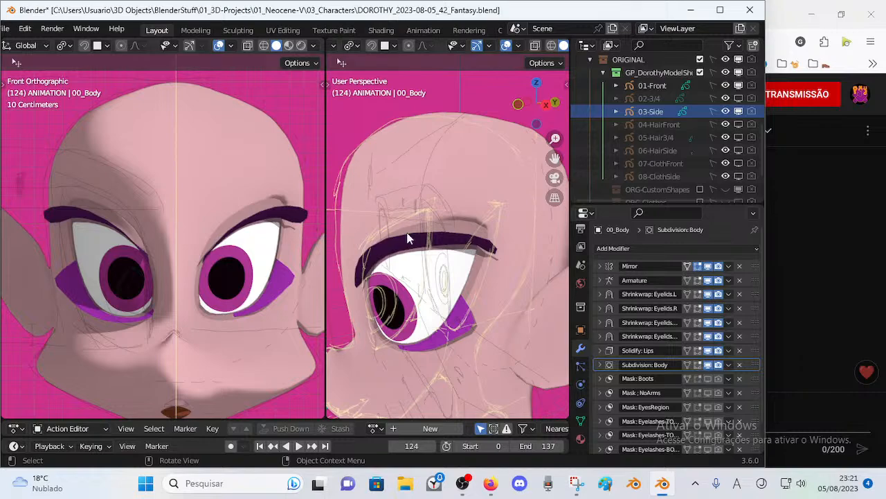
# Step: Raise the top-edge vertex near the upper eyelash's outer end and reposition the outer corner vertex
pyautogui.press('Tab')
pyautogui.moveTo(451, 208); pyautogui.dragTo(488, 194, button='middle')
pyautogui.scroll(2, 485, 200)
pyautogui.click(448, 198)
pyautogui.press('g')
pyautogui.click(496, 186)
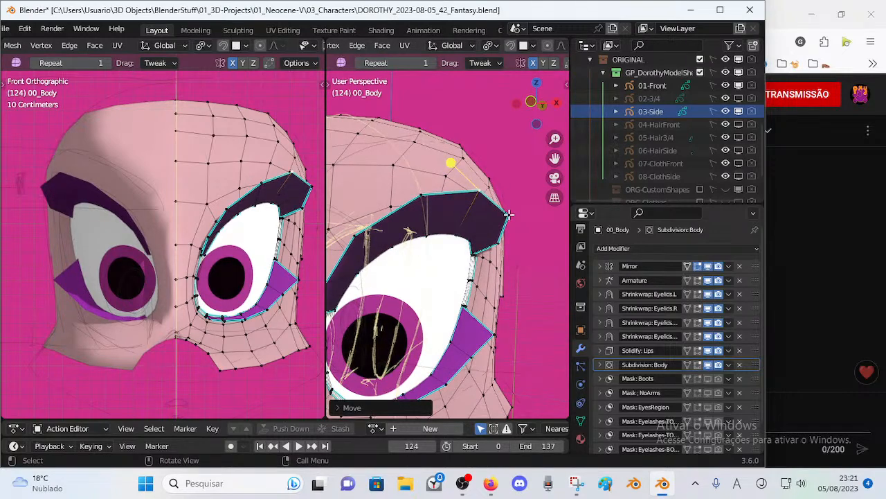
pyautogui.press('g')
pyautogui.click(516, 221)
# Step: Pull the upper eyelash's outer corner vertex into place with several small moves, checking the smoothed shape
pyautogui.press('Tab')
pyautogui.moveTo(471, 243)
pyautogui.mouseDown(button='middle')
pyautogui.moveTo(439, 248)
pyautogui.moveTo(434, 231)
pyautogui.moveTo(472, 251)
pyautogui.mouseUp(button='middle')
pyautogui.press('Tab')
pyautogui.press('g')
pyautogui.click(462, 223)
pyautogui.press('Tab')
pyautogui.press('Tab')
pyautogui.press('g')
pyautogui.click(468, 237)
pyautogui.press('g')
pyautogui.click(466, 237)
pyautogui.press('Tab')
# Step: Slide the vertices at the upper eyelash's outer end along their edges to form a pointed wing tip
pyautogui.moveTo(461, 245); pyautogui.dragTo(339, 307, button='middle')
pyautogui.press('Tab')
pyautogui.moveTo(404, 268); pyautogui.dragTo(540, 210, button='middle')
pyautogui.hotkey('shift', 'v')
pyautogui.click(486, 236)
pyautogui.hotkey('shift', 'v')
pyautogui.click(490, 221)
pyautogui.press('Tab')
pyautogui.press('Tab')
pyautogui.hotkey('shift', 'v')
pyautogui.click(392, 261)
pyautogui.press('Tab')
pyautogui.press('Tab')
pyautogui.press('Tab')
pyautogui.moveTo(488, 223)
pyautogui.mouseDown(button='middle')
pyautogui.moveTo(499, 208)
pyautogui.moveTo(484, 198)
pyautogui.moveTo(357, 266)
pyautogui.moveTo(497, 222)
pyautogui.mouseUp(button='middle')
pyautogui.press('Tab')
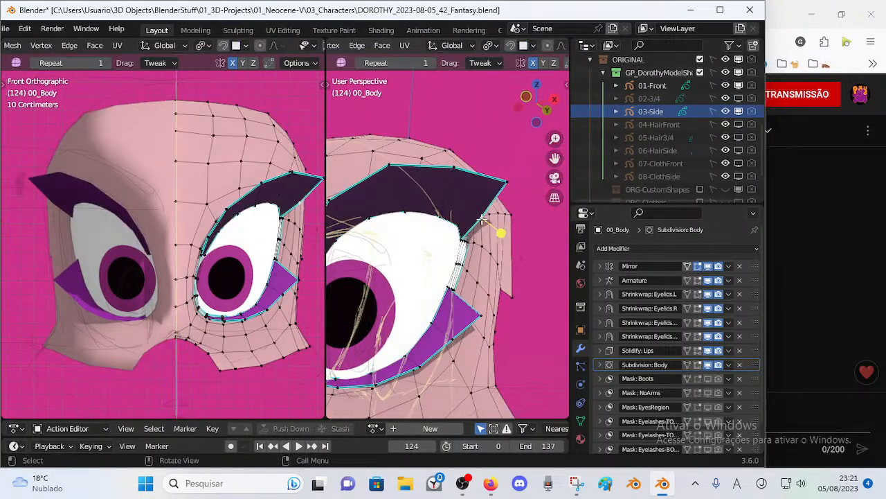
# Step: Raise the upper eyelash's outer tip and reposition nearby vertices to sharpen the upward flick
pyautogui.moveTo(504, 179); pyautogui.dragTo(519, 157)
pyautogui.moveTo(429, 155); pyautogui.dragTo(389, 198, button='middle')
pyautogui.moveTo(386, 196)
pyautogui.mouseDown()
pyautogui.moveTo(404, 197)
pyautogui.moveTo(387, 200)
pyautogui.mouseUp()
pyautogui.moveTo(414, 245); pyautogui.dragTo(414, 229)
pyautogui.press('Tab')
pyautogui.moveTo(412, 265); pyautogui.dragTo(473, 252, button='middle')
pyautogui.press('Tab')
pyautogui.moveTo(409, 232); pyautogui.dragTo(429, 230, button='middle')
pyautogui.press('g')
pyautogui.click(431, 227)
# Step: Adjust the top-edge vertex of the upper eyelash next to the outer tip to refine the wing's curve
pyautogui.click(477, 186)
pyautogui.press('g')
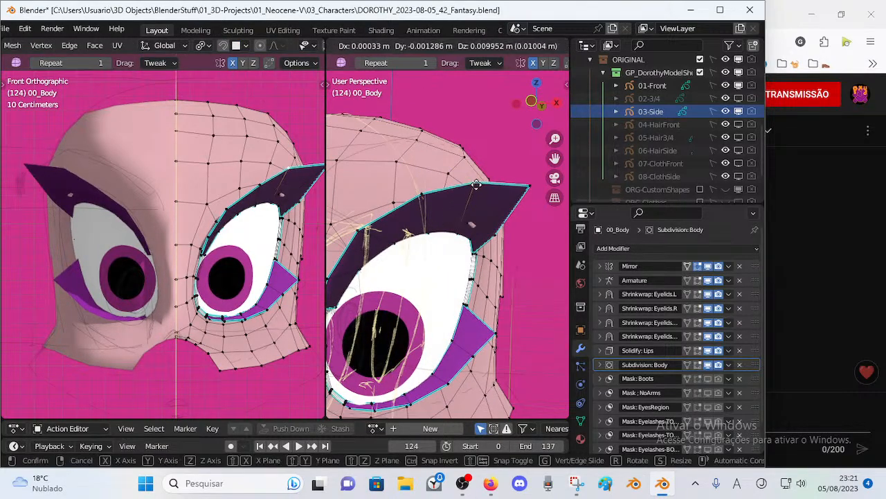
pyautogui.click(470, 202)
pyautogui.press('Tab')
pyautogui.moveTo(470, 201); pyautogui.dragTo(463, 230, button='middle')
pyautogui.press('Tab')
pyautogui.press('Tab')
pyautogui.press('Tab')
pyautogui.moveTo(476, 201); pyautogui.dragTo(431, 227)
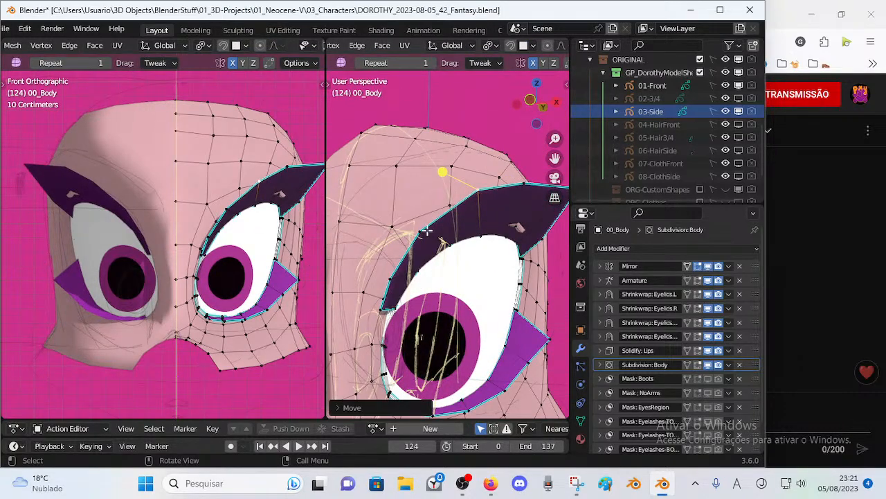
# Step: Move the inner top-edge vertices of the upper eyelash to round its curve toward the inner corner
pyautogui.press('Tab')
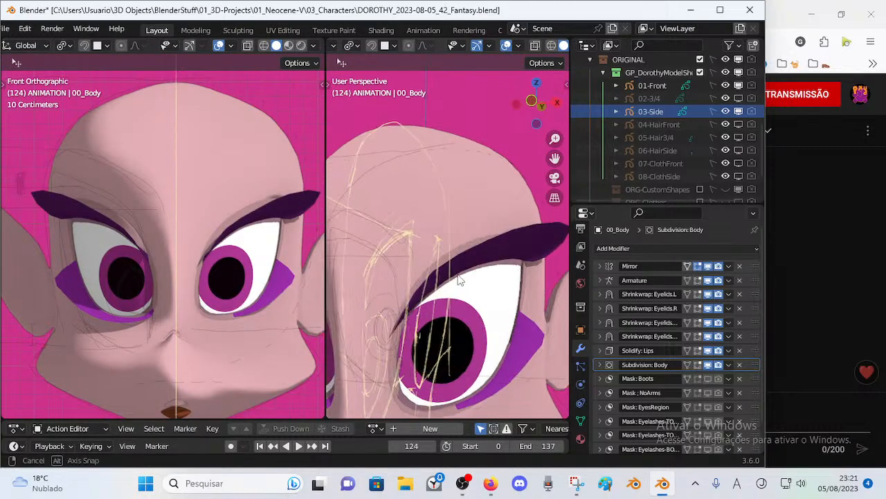
pyautogui.press('Tab')
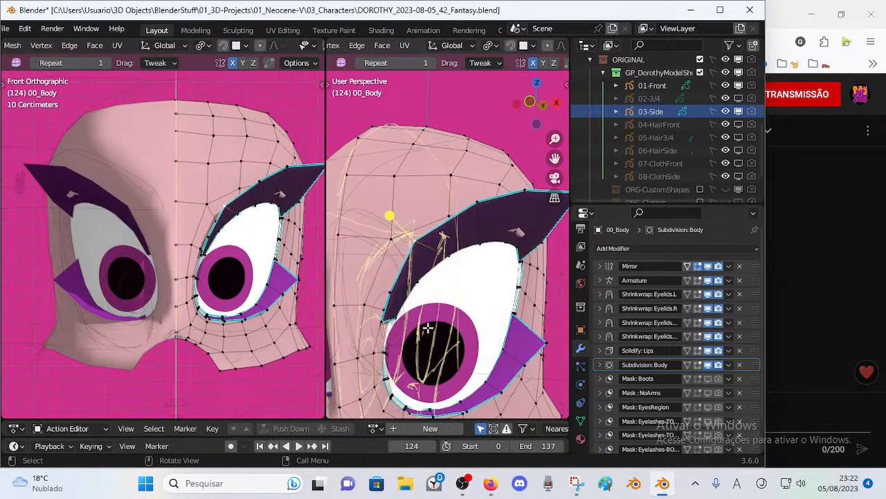
pyautogui.moveTo(416, 243); pyautogui.dragTo(433, 238, button='middle')
pyautogui.moveTo(430, 239); pyautogui.dragTo(445, 212)
pyautogui.press('Tab')
pyautogui.moveTo(441, 231); pyautogui.dragTo(385, 260, button='middle')
pyautogui.press('Tab')
pyautogui.moveTo(383, 256); pyautogui.dragTo(389, 250)
pyautogui.moveTo(391, 252); pyautogui.dragTo(455, 269, button='middle')
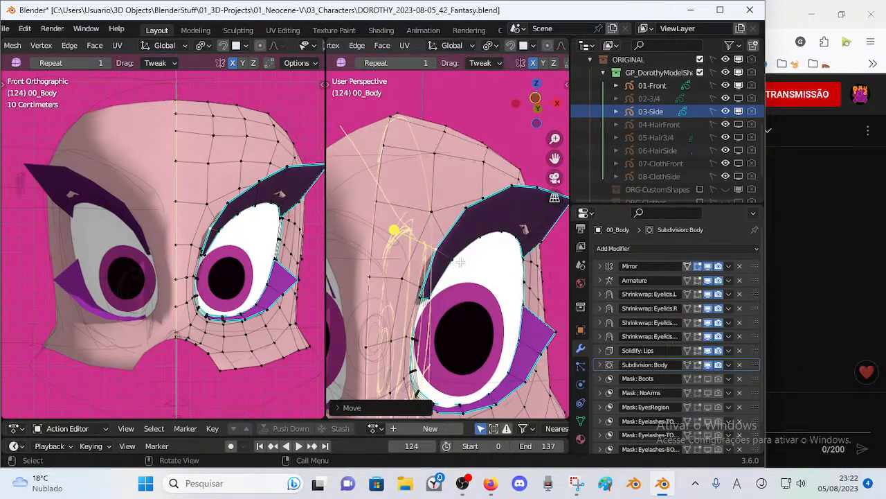
# Step: Check the smoothed upper eyelash in Object Mode with the wireframe shown briefly, and save the file
pyautogui.press('Tab')
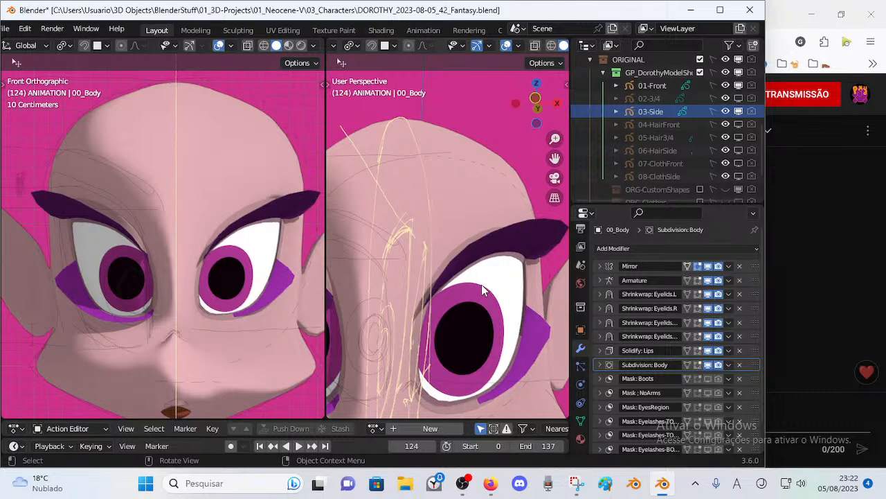
pyautogui.moveTo(481, 284); pyautogui.dragTo(506, 278, button='middle')
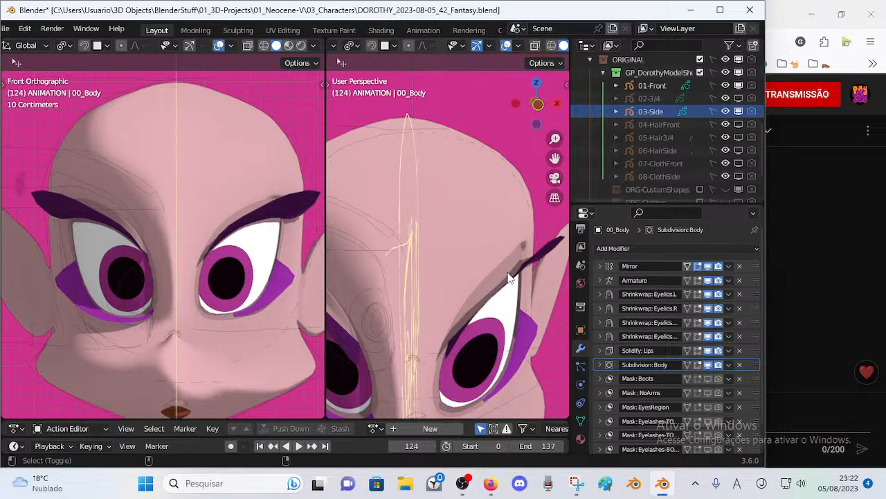
pyautogui.hotkey('alt', 'shift', 'z')
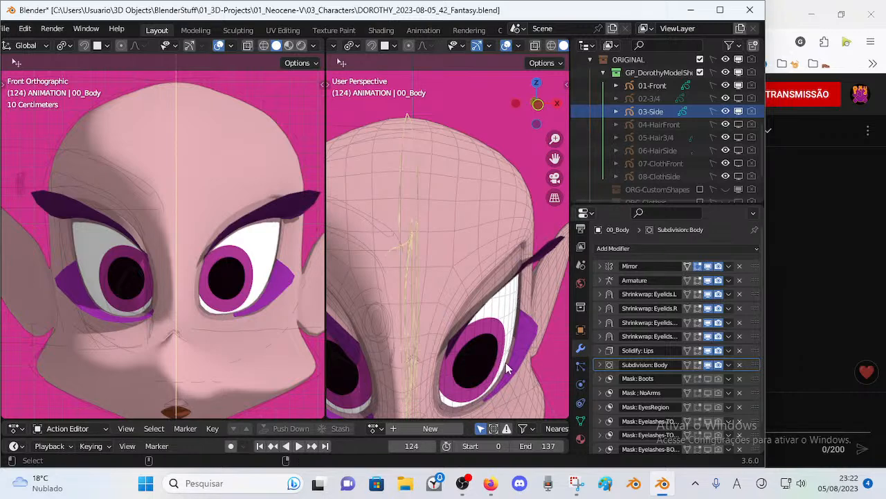
pyautogui.hotkey('alt', 'shift', 'z')
pyautogui.hotkey('ctrl', 's')
# Step: Reposition a top-edge vertex of the upper eyelash while viewing it from above and the side
pyautogui.press('Tab')
pyautogui.moveTo(477, 302); pyautogui.dragTo(392, 240, button='middle')
pyautogui.moveTo(372, 277); pyautogui.dragTo(480, 302, button='middle')
pyautogui.press('Tab')
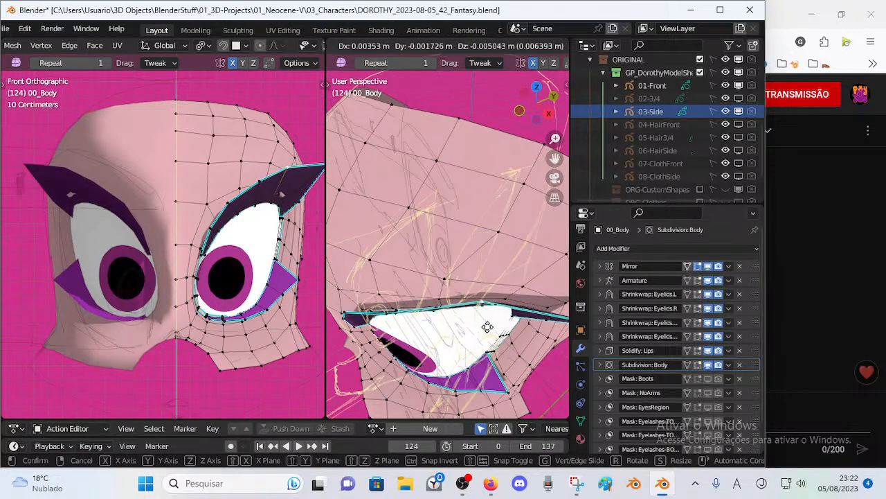
pyautogui.click(495, 386)
pyautogui.moveTo(496, 349); pyautogui.dragTo(497, 198, button='middle')
pyautogui.click(406, 316)
# Step: Move the upper eyelash's inner vertices to refine its depth, comparing against the smoothed result
pyautogui.press('Tab')
pyautogui.press('Tab')
pyautogui.press('g')
pyautogui.click(497, 294)
pyautogui.press('g')
pyautogui.press('Tab')
pyautogui.press('Tab')
pyautogui.press('Tab')
pyautogui.moveTo(470, 245); pyautogui.dragTo(446, 282, button='middle')
pyautogui.press('Tab')
pyautogui.press('Tab')
pyautogui.press('Tab')
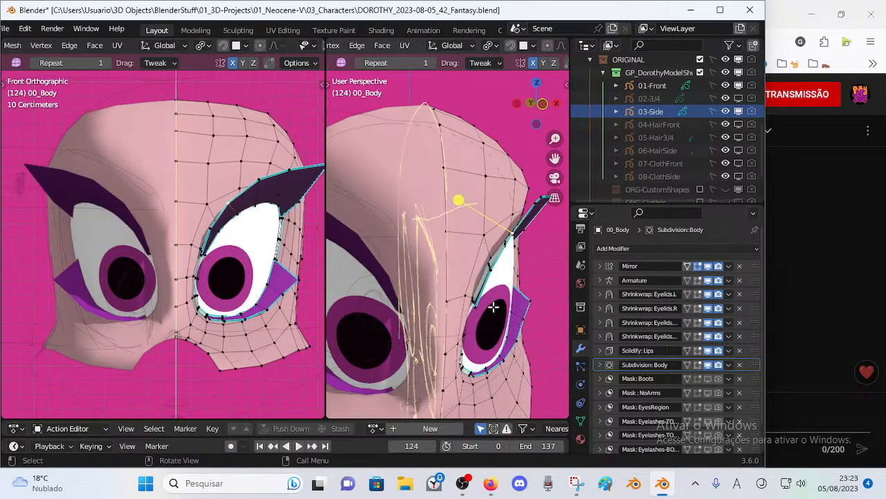
# Step: Slide the upper eyelash's inner-corner vertex along its edge and check the smoothed shape
pyautogui.moveTo(481, 319); pyautogui.dragTo(486, 309, button='middle')
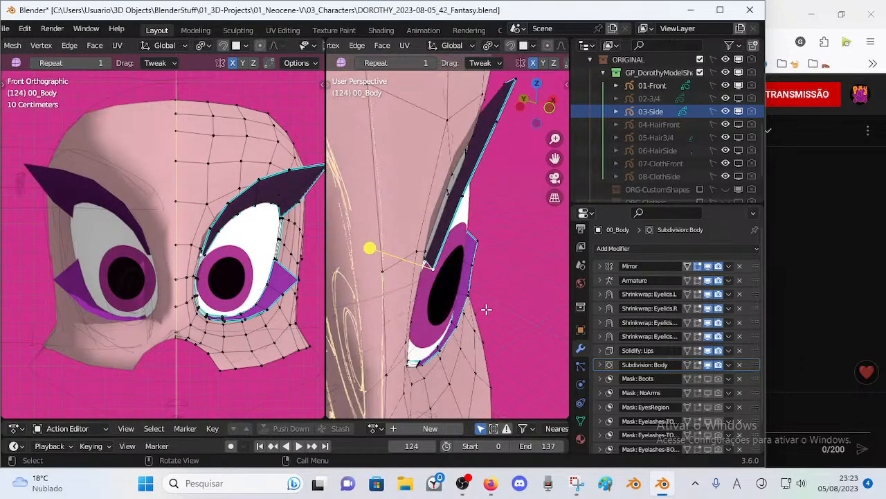
pyautogui.scroll(2, 446, 291)
pyautogui.hotkey('shift', 'v')
pyautogui.click(433, 285)
pyautogui.moveTo(434, 285); pyautogui.dragTo(495, 237, button='middle')
pyautogui.press('Tab')
pyautogui.press('Tab')
pyautogui.press('Tab')
pyautogui.press('Tab')
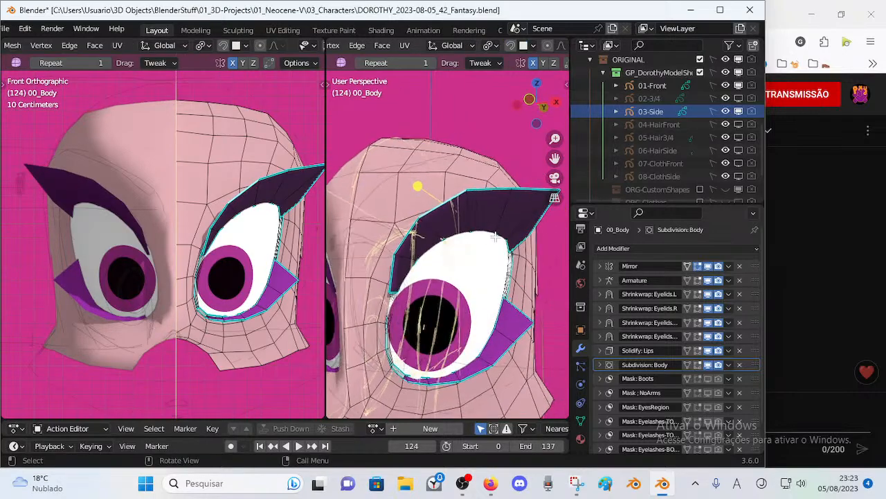
# Step: Rotate the selected upper eyelash edge and move an edge near the outer end to even out the curve
pyautogui.press('r')
pyautogui.click(511, 218)
pyautogui.click(500, 194)
pyautogui.press('g')
pyautogui.click(496, 188)
pyautogui.press('Tab')
pyautogui.moveTo(509, 217); pyautogui.dragTo(469, 223, button='middle')
pyautogui.press('Tab')
pyautogui.press('Tab')
# Step: Save the file and inspect the lower eyelash up close, toggling X-ray and the smoothed preview
pyautogui.press('Tab')
pyautogui.moveTo(447, 303); pyautogui.dragTo(450, 234, button='middle')
pyautogui.scroll(2, 474, 346)
pyautogui.moveTo(425, 285); pyautogui.dragTo(423, 329, button='middle')
pyautogui.scroll(2, 423, 330)
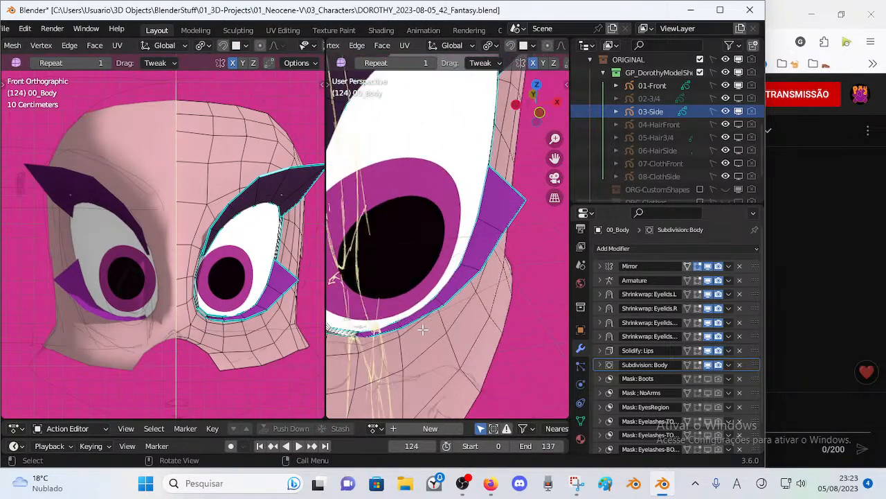
pyautogui.hotkey('ctrl', 's')
pyautogui.press('Tab')
pyautogui.press('Tab')
pyautogui.hotkey('alt', 'z')
pyautogui.keyDown('shift'); pyautogui.moveTo(394, 330); pyautogui.dragTo(428, 317, button='middle'); pyautogui.keyUp('shift')
pyautogui.press('Tab')
pyautogui.press('Tab')
pyautogui.press('Tab')
pyautogui.press('Tab')
# Step: Move individual vertices along the lower eyelash's bottom edge and outer corner to fit the cheek surface
pyautogui.press('1')
pyautogui.click(481, 321)
pyautogui.press('g')
pyautogui.click(546, 316)
pyautogui.press('g')
pyautogui.click(431, 319)
pyautogui.press('g')
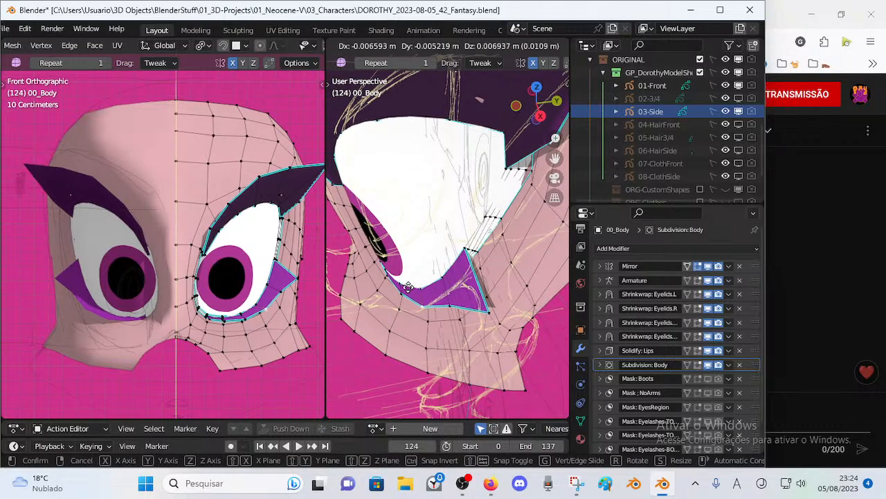
pyautogui.click(427, 311)
pyautogui.moveTo(427, 311); pyautogui.dragTo(435, 275, button='middle')
pyautogui.press('g')
pyautogui.click(435, 275)
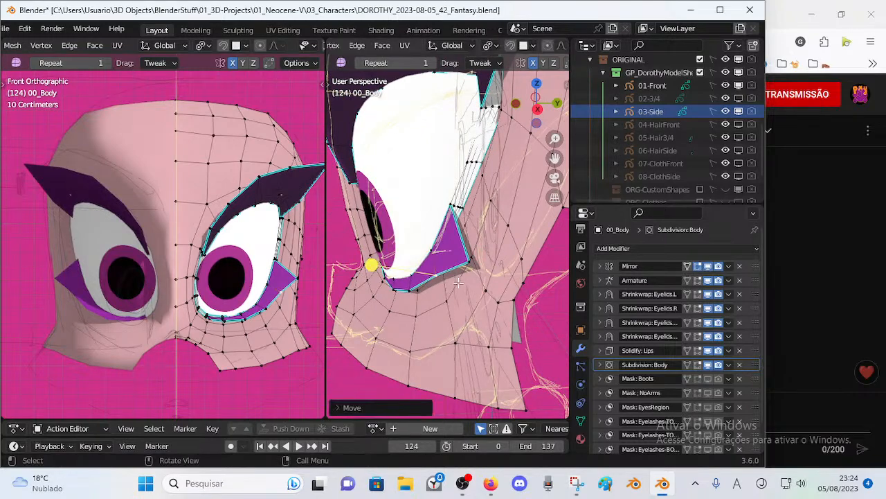
pyautogui.click(814, 253)
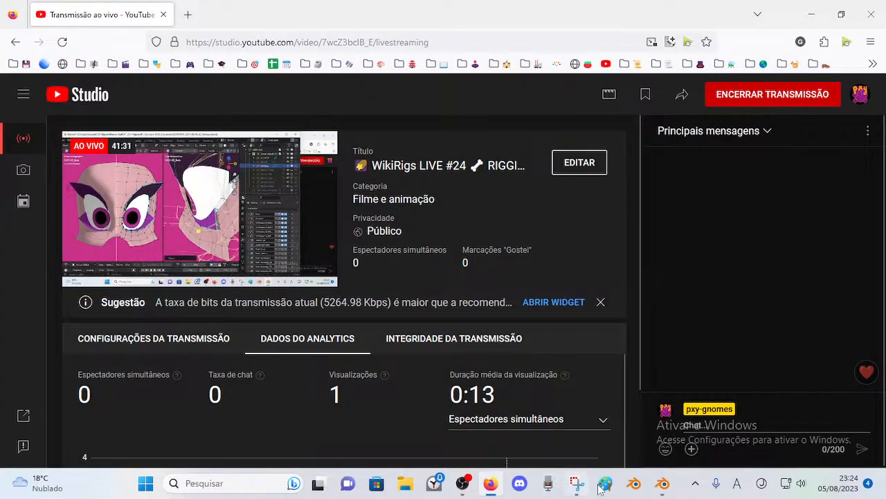
pyautogui.click(663, 482)
# Step: Show the eye region in the right orthographic view in the viewport that held the front view
pyautogui.moveTo(121, 304); pyautogui.dragTo(300, 283, button='middle')
pyautogui.scroll(3, 376, 288)
pyautogui.moveTo(377, 288); pyautogui.dragTo(452, 294, button='middle')
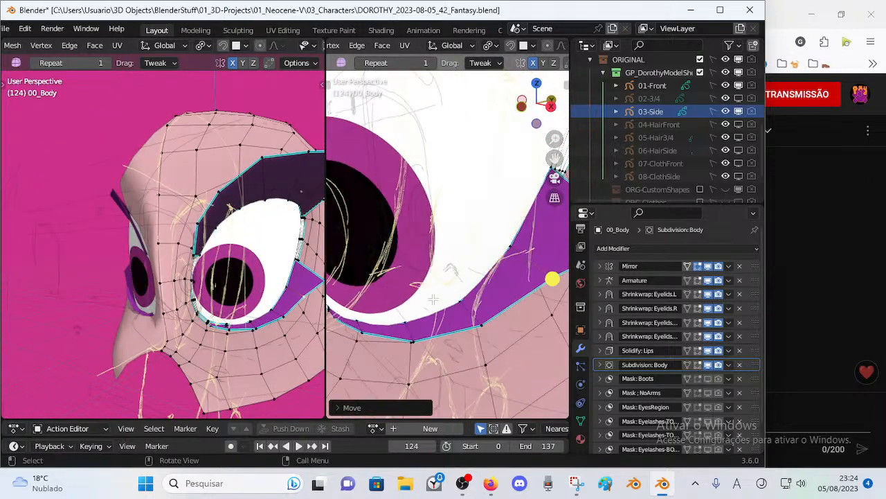
pyautogui.moveTo(396, 308); pyautogui.dragTo(332, 302, button='middle')
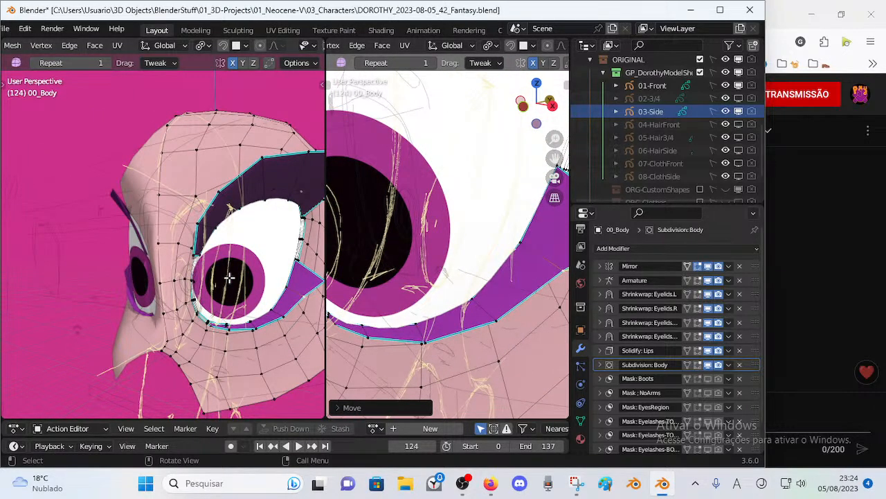
pyautogui.press('KP_3')
pyautogui.keyDown('shift'); pyautogui.moveTo(228, 278); pyautogui.dragTo(269, 252); pyautogui.keyUp('shift')
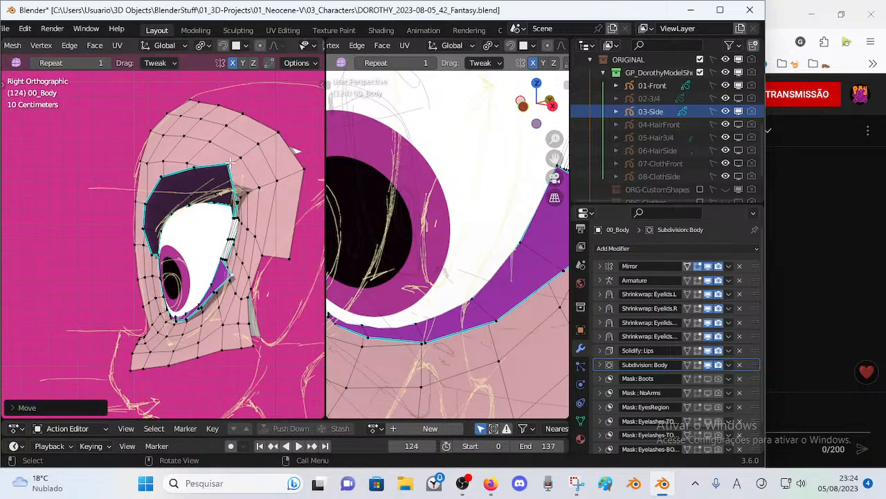
# Step: Pull the upper eyelash's outer corner backward and outward in the side view, then check the smoothed preview
pyautogui.moveTo(246, 201); pyautogui.dragTo(270, 166)
pyautogui.moveTo(238, 200); pyautogui.dragTo(256, 205)
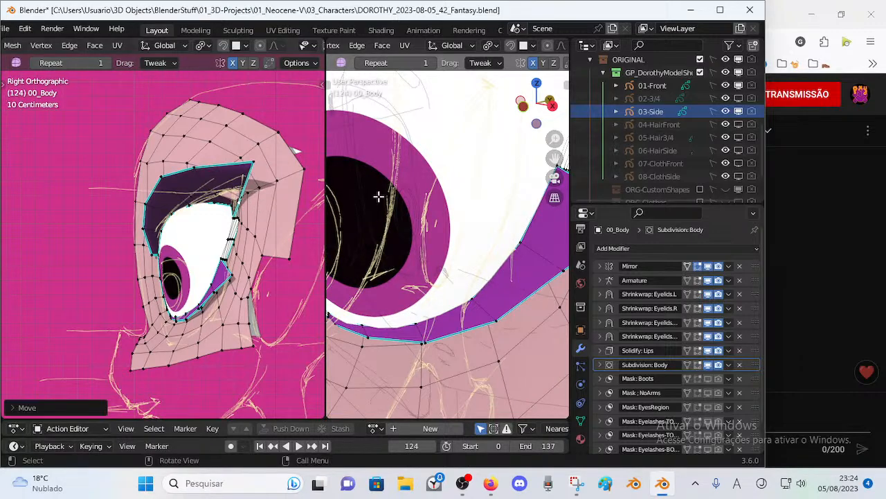
pyautogui.scroll(-5, 442, 199)
pyautogui.moveTo(443, 200); pyautogui.dragTo(351, 213, button='middle')
pyautogui.scroll(-4, 417, 173)
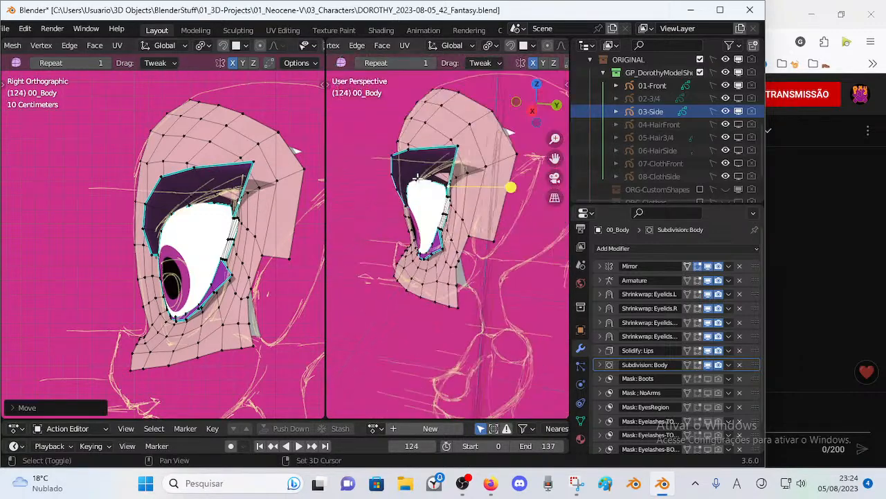
pyautogui.press('Tab')
pyautogui.moveTo(417, 173); pyautogui.dragTo(465, 193, button='middle')
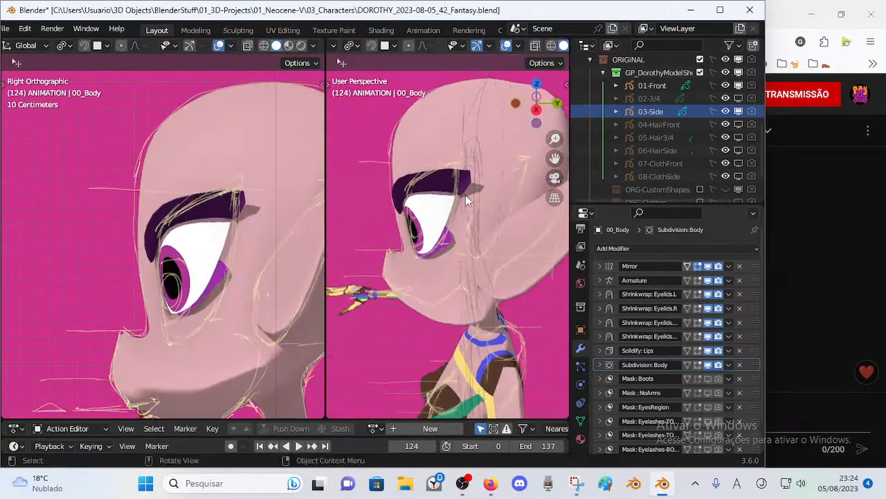
pyautogui.scroll(4, 496, 226)
pyautogui.press('Tab')
pyautogui.keyDown('shift'); pyautogui.moveTo(488, 158); pyautogui.dragTo(453, 154, button='middle'); pyautogui.keyUp('shift')
pyautogui.scroll(2, 459, 143)
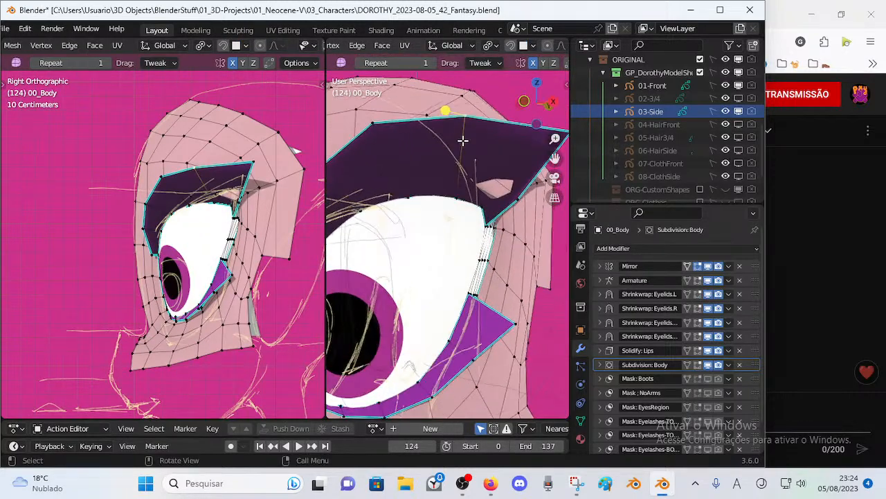
# Step: Slide a vertex along the upper eyelash's edge and reposition it, checking the smoothed preview in between
pyautogui.hotkey('shift', 'v')
pyautogui.click(493, 136)
pyautogui.press('Tab')
pyautogui.scroll(-2, 429, 208)
pyautogui.moveTo(482, 173); pyautogui.dragTo(408, 256, button='middle')
pyautogui.press('Tab')
pyautogui.press('g')
pyautogui.click(389, 287)
# Step: Move the upper eyelash's outer tip vertex slightly to refine its pointed end
pyautogui.click(455, 255)
pyautogui.press('g')
pyautogui.rightClick(453, 256)
pyautogui.moveTo(420, 280); pyautogui.dragTo(500, 205, button='middle')
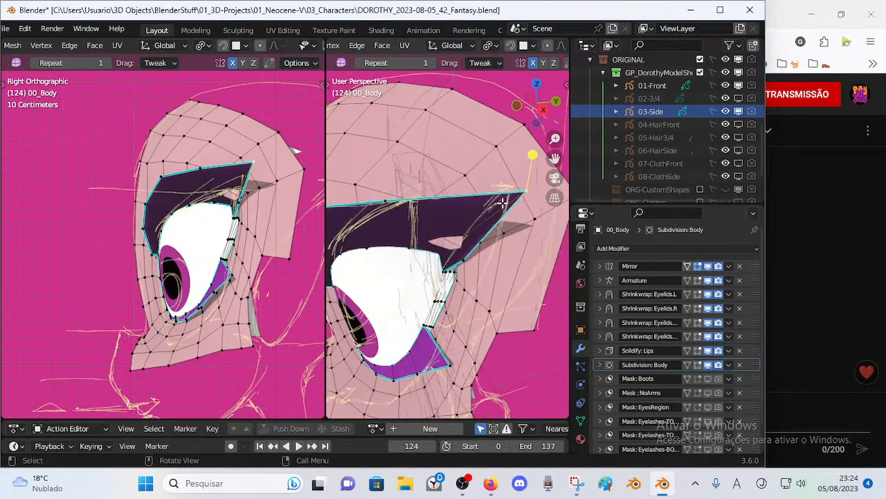
pyautogui.press('g')
pyautogui.click(484, 225)
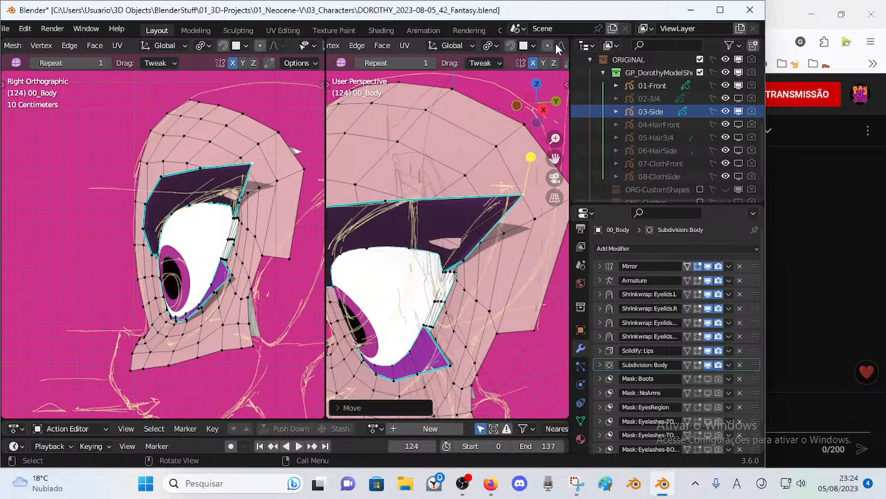
# Step: Move the forehead faces just above the upper eyelash to adjust the brow surface
pyautogui.moveTo(480, 239); pyautogui.dragTo(448, 265, button='middle')
pyautogui.press('3')
pyautogui.moveTo(445, 206); pyautogui.dragTo(415, 279, button='middle')
pyautogui.press('g')
pyautogui.click(433, 268)
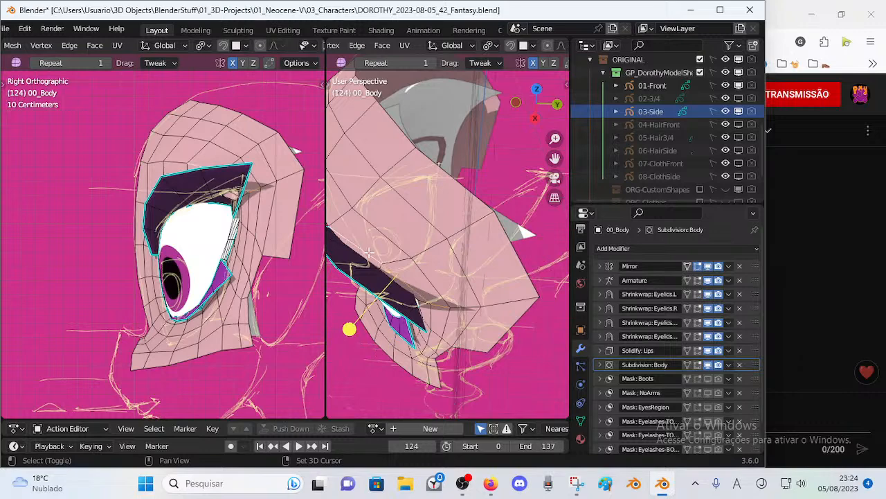
pyautogui.keyDown('shift'); pyautogui.moveTo(360, 250); pyautogui.dragTo(410, 263, button='middle'); pyautogui.keyUp('shift')
pyautogui.press('g')
pyautogui.click(423, 257)
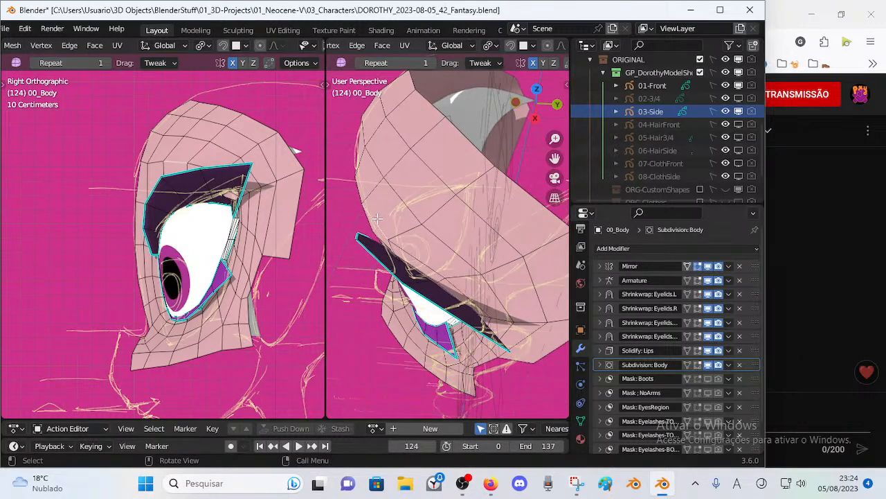
# Step: Smooth the skin faces along the brow and temple behind the upper eyelash
pyautogui.moveTo(389, 250); pyautogui.dragTo(444, 248, button='middle')
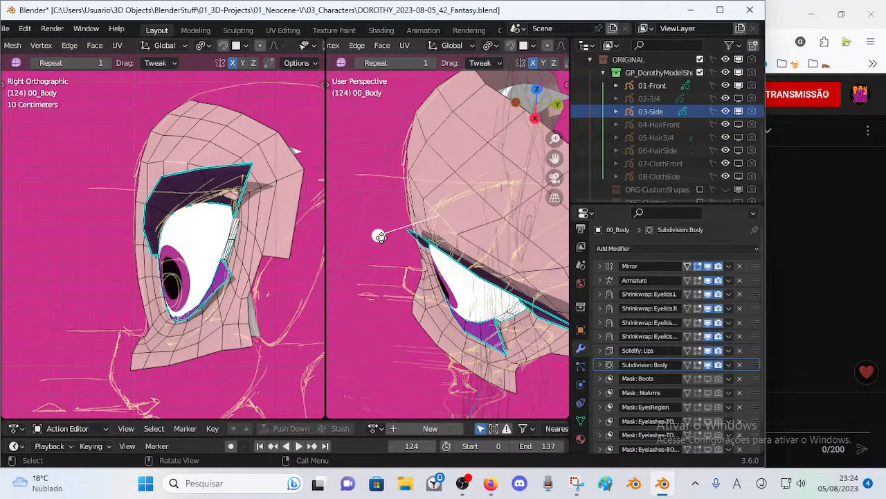
pyautogui.moveTo(381, 237); pyautogui.dragTo(400, 235)
pyautogui.moveTo(399, 236); pyautogui.dragTo(436, 234, button='middle')
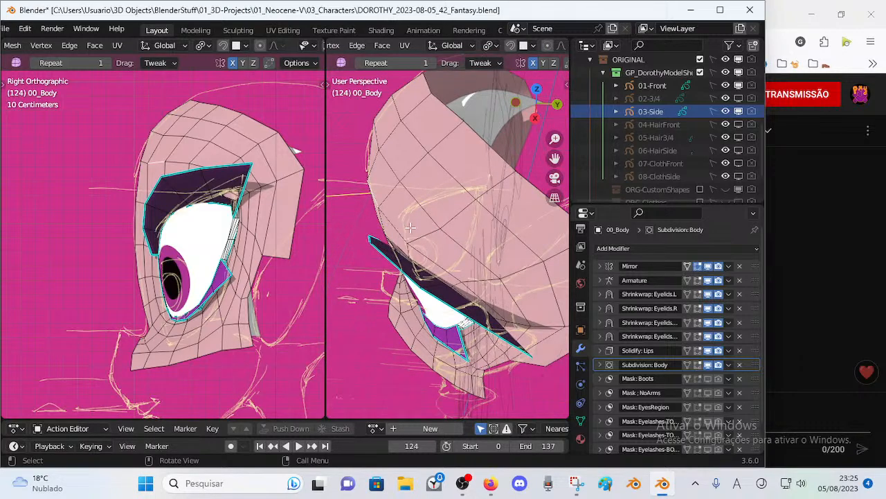
pyautogui.moveTo(484, 299); pyautogui.dragTo(414, 253, button='middle')
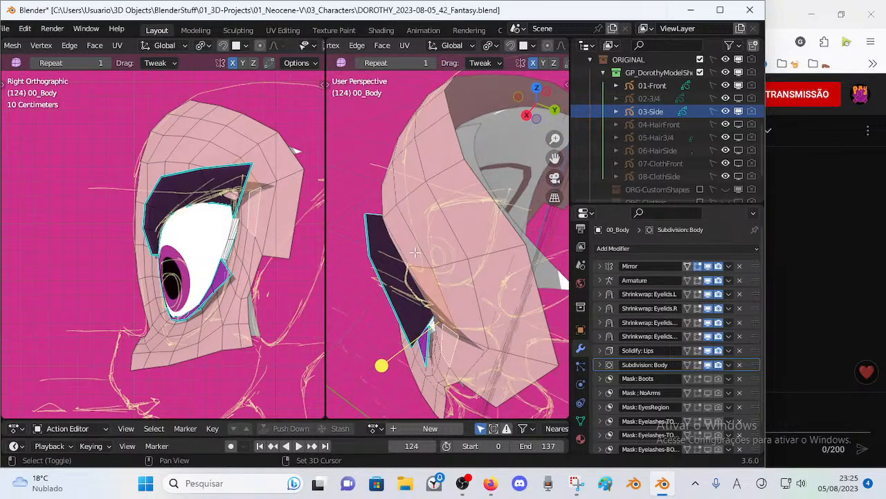
pyautogui.moveTo(383, 327); pyautogui.dragTo(389, 326)
pyautogui.click(389, 204)
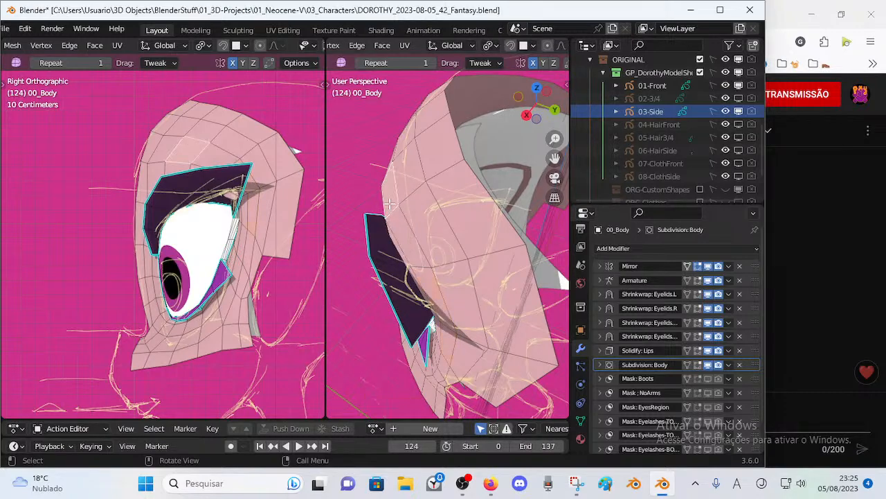
pyautogui.moveTo(355, 282); pyautogui.dragTo(440, 265, button='middle')
pyautogui.scroll(2, 503, 239)
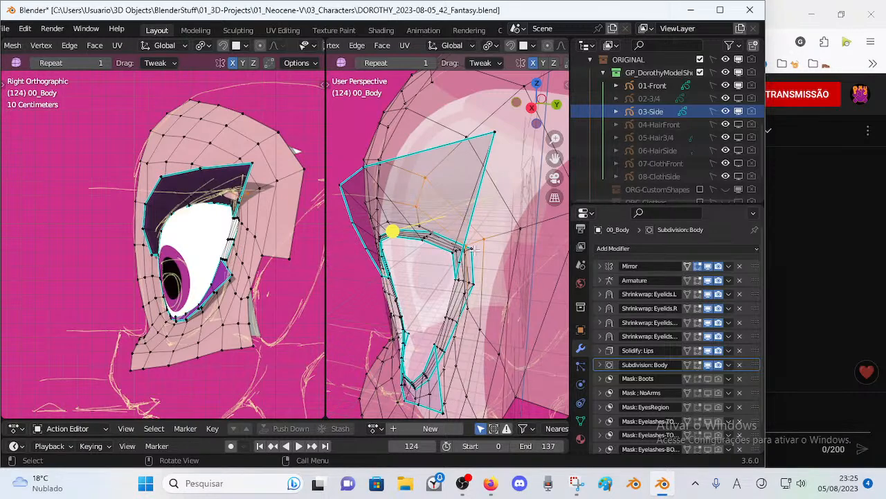
# Step: Use X-ray to reach the skin vertices hidden behind the upper eyelash's outer end and move them
pyautogui.hotkey('alt', 'z')
pyautogui.hotkey('alt', 'z')
pyautogui.moveTo(476, 241); pyautogui.dragTo(441, 278, button='middle')
pyautogui.hotkey('alt', 'z')
pyautogui.press('g')
pyautogui.click(490, 254)
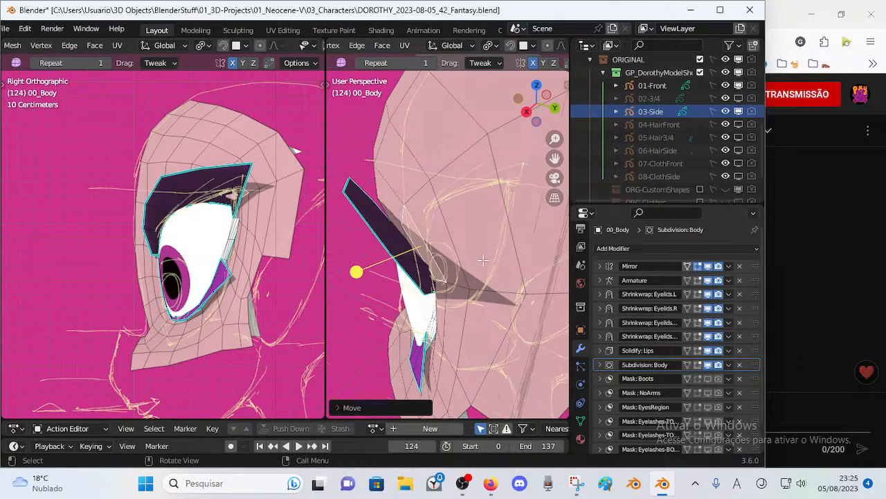
pyautogui.press('r')
pyautogui.press('z')
pyautogui.press('r')
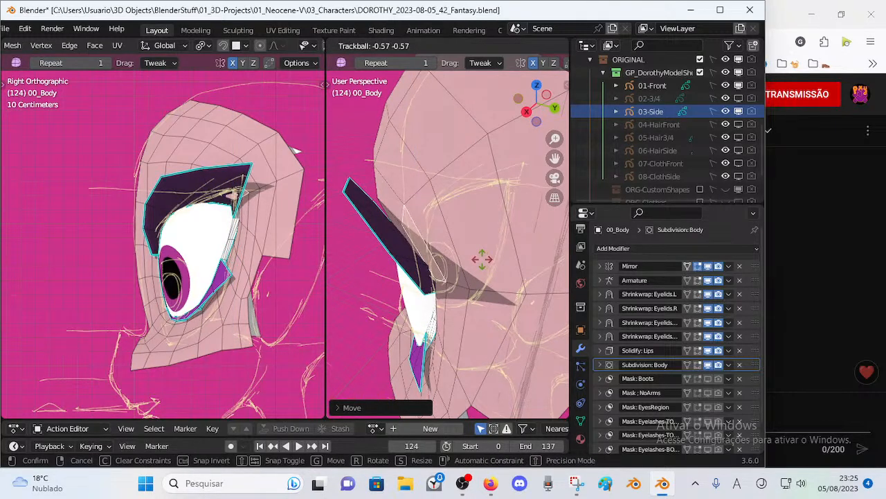
pyautogui.click(356, 269)
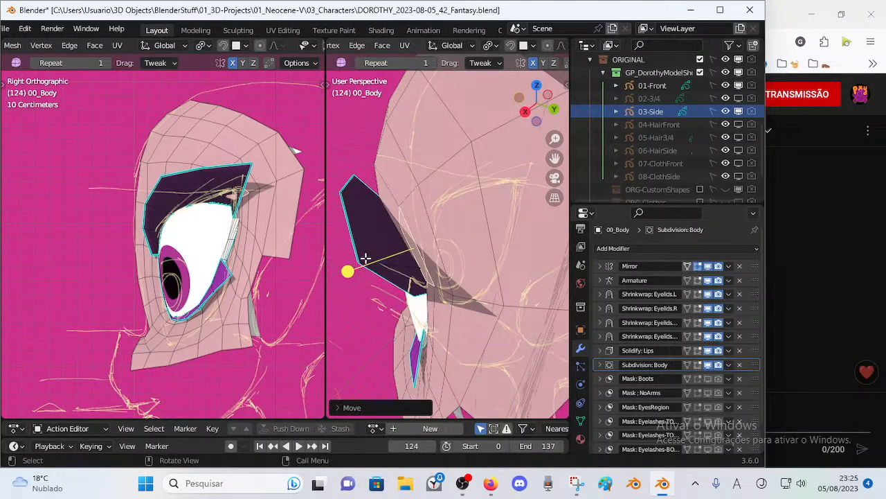
# Step: Smooth and reposition the brow skin behind the upper eyelash to even out its profile
pyautogui.moveTo(376, 269); pyautogui.dragTo(381, 268)
pyautogui.press('g')
pyautogui.click(442, 254)
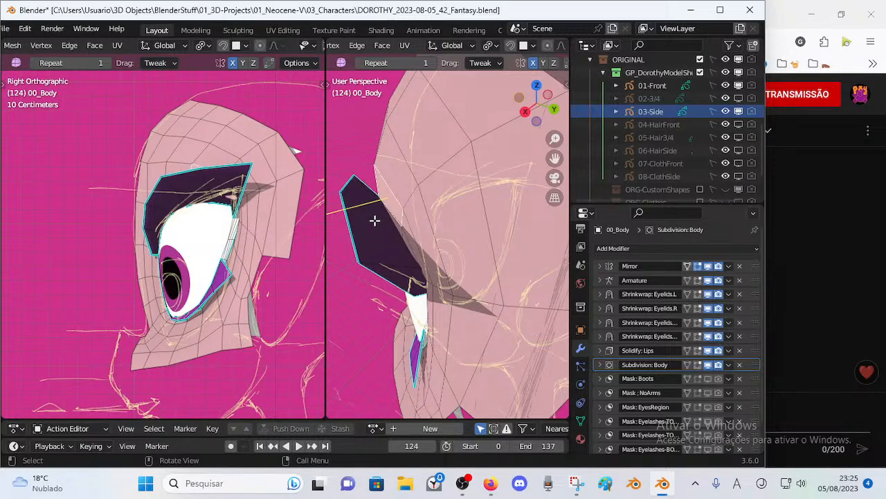
pyautogui.keyDown('shift'); pyautogui.moveTo(374, 220); pyautogui.dragTo(426, 230, button='middle'); pyautogui.keyUp('shift')
pyautogui.moveTo(359, 223); pyautogui.dragTo(405, 238)
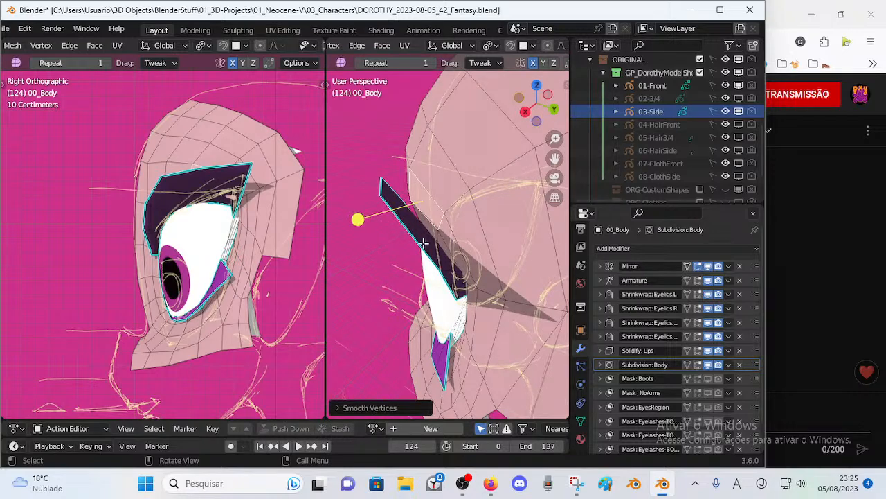
# Step: Rotate the selected brow faces behind the upper eyelash and smooth them slightly
pyautogui.click(443, 220)
pyautogui.moveTo(450, 223); pyautogui.dragTo(472, 212, button='middle')
pyautogui.press('r')
pyautogui.click(470, 207)
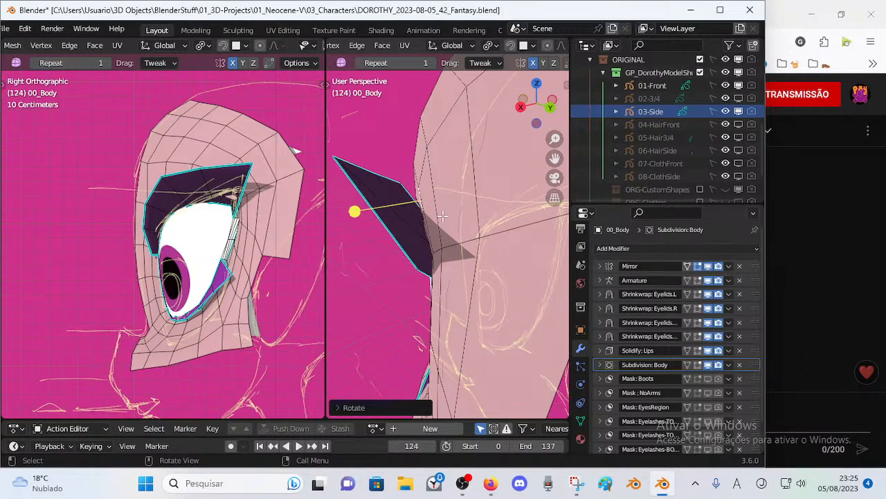
pyautogui.moveTo(366, 212); pyautogui.dragTo(367, 212)
pyautogui.moveTo(454, 253)
pyautogui.mouseDown(button='middle')
pyautogui.moveTo(487, 278)
pyautogui.moveTo(484, 239)
pyautogui.moveTo(463, 249)
pyautogui.mouseUp(button='middle')
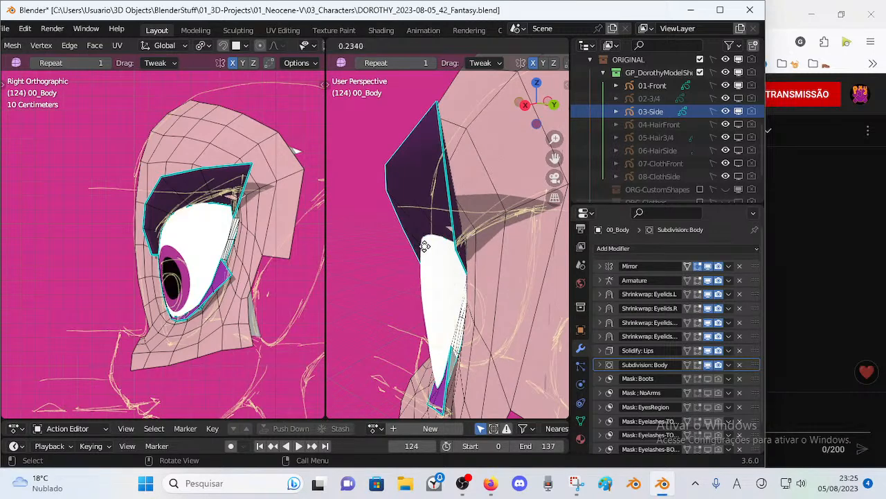
# Step: Smooth the skin around the upper outer eye socket and move the faces into line with the brow
pyautogui.moveTo(425, 246); pyautogui.dragTo(423, 247)
pyautogui.press('g')
pyautogui.click(502, 221)
pyautogui.press('g')
pyautogui.moveTo(502, 223); pyautogui.dragTo(453, 235, button='middle')
pyautogui.click(483, 228)
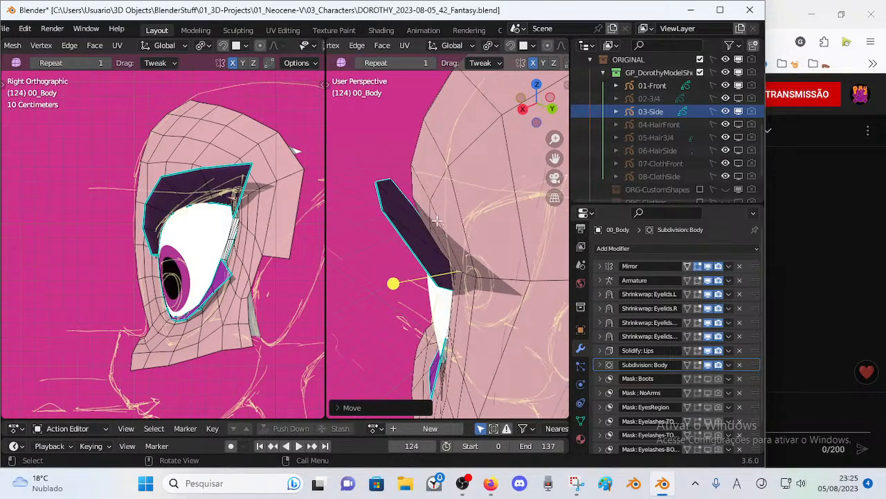
# Step: Select another face beside the upper eyelash, smooth the surrounding skin and adjust its position
pyautogui.click(440, 230)
pyautogui.moveTo(487, 246); pyautogui.dragTo(471, 248)
pyautogui.moveTo(471, 277); pyautogui.dragTo(462, 244, button='middle')
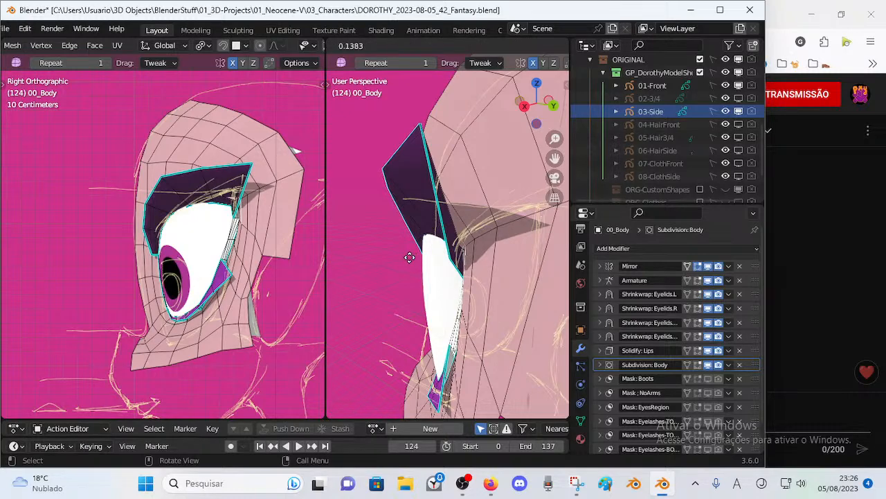
pyautogui.moveTo(409, 257); pyautogui.dragTo(409, 256)
pyautogui.moveTo(464, 255); pyautogui.dragTo(383, 330, button='middle')
pyautogui.press('g')
pyautogui.click(484, 246)
# Step: Adjust individual vertices at the upper eyelash's outer end, including its pointed tip, checking the smoothed preview
pyautogui.press('1')
pyautogui.press('g')
pyautogui.click(445, 259)
pyautogui.press('Tab')
pyautogui.press('Tab')
pyautogui.moveTo(488, 243)
pyautogui.mouseDown(button='middle')
pyautogui.moveTo(478, 249)
pyautogui.moveTo(497, 250)
pyautogui.moveTo(444, 273)
pyautogui.moveTo(487, 238)
pyautogui.mouseUp(button='middle')
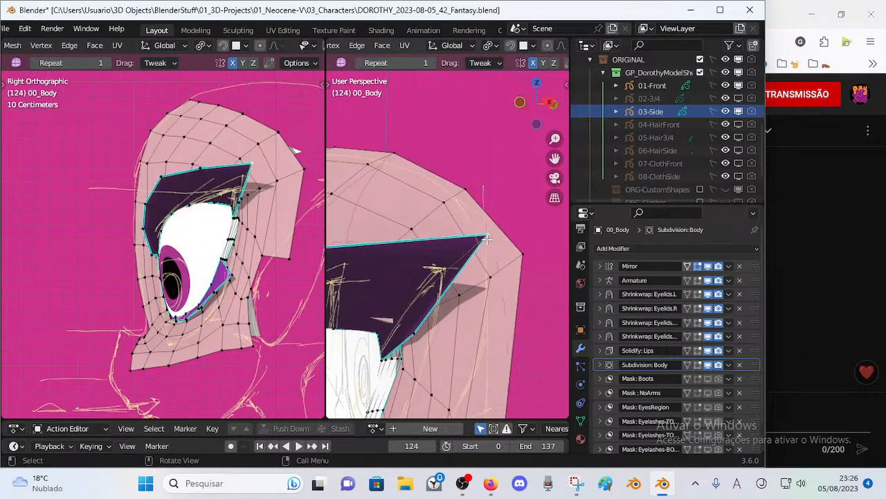
pyautogui.moveTo(487, 239); pyautogui.dragTo(489, 235)
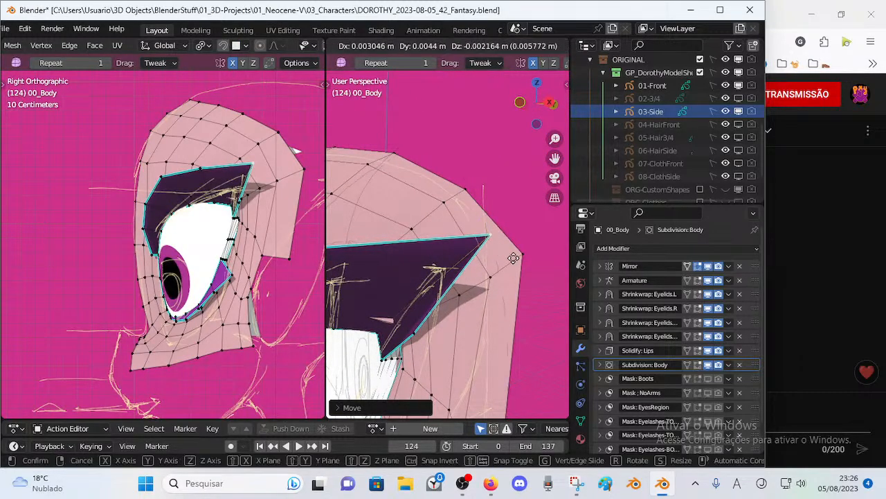
# Step: Smooth the skin next to the outer eye corner, then rotate and move the selected geometry
pyautogui.keyDown('shift'); pyautogui.moveTo(418, 288); pyautogui.dragTo(424, 322, button='middle'); pyautogui.keyUp('shift')
pyautogui.moveTo(423, 322); pyautogui.dragTo(426, 324)
pyautogui.moveTo(415, 304); pyautogui.dragTo(475, 216, button='middle')
pyautogui.press('r')
pyautogui.click(510, 212)
pyautogui.press('g')
pyautogui.click(516, 205)
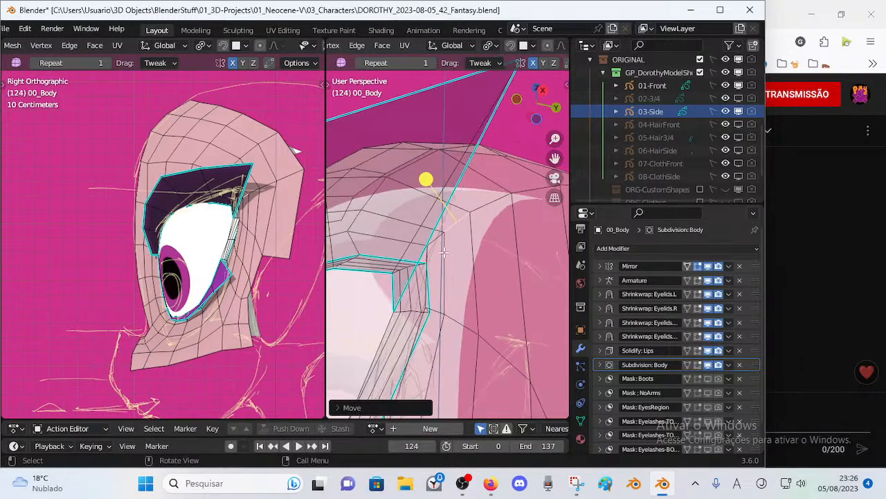
# Step: Slide the skin vertex above the outer eye corner along its edges and move it into place
pyautogui.press('1')
pyautogui.click(424, 245)
pyautogui.moveTo(436, 244); pyautogui.dragTo(445, 214, button='middle')
pyautogui.hotkey('shift', 'v')
pyautogui.click(448, 191)
pyautogui.hotkey('shift', 'v')
pyautogui.click(449, 187)
pyautogui.press('g')
pyautogui.click(452, 194)
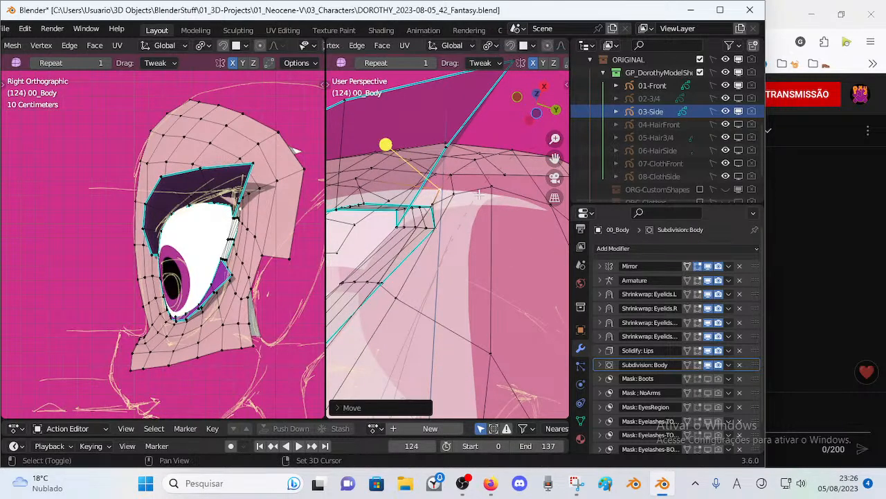
# Step: Smooth the short skin edge above the outer eye corner and shift it slightly
pyautogui.press('2')
pyautogui.click(449, 181)
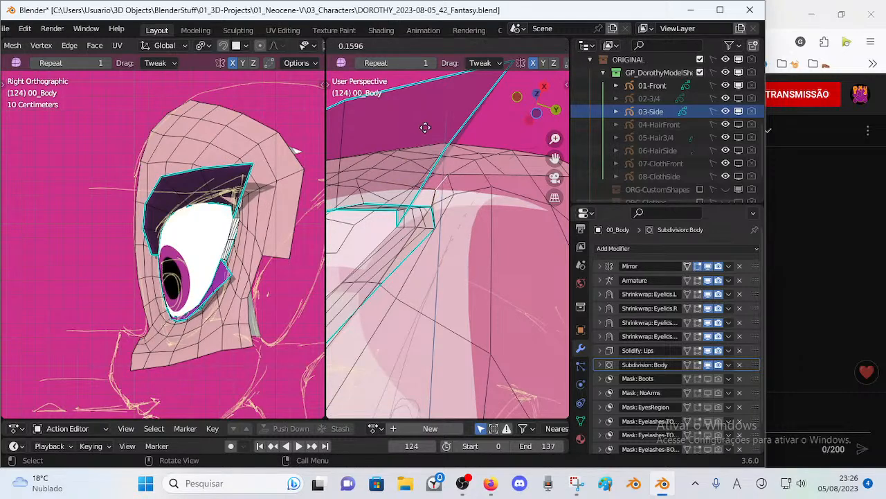
pyautogui.moveTo(425, 128); pyautogui.dragTo(430, 130)
pyautogui.press('g')
pyautogui.click(450, 207)
# Step: Slide the vertices beside the eyelid rim's outer corner along their edges to even out the spacing
pyautogui.moveTo(469, 199); pyautogui.dragTo(506, 265, button='middle')
pyautogui.press('1')
pyautogui.press('g')
pyautogui.press('g')
pyautogui.click(457, 208)
pyautogui.click(499, 271)
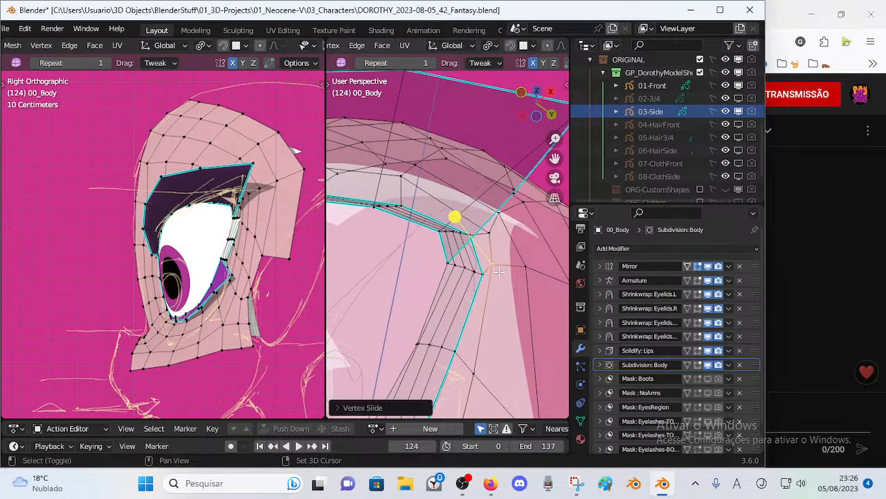
pyautogui.press('g')
pyautogui.press('g')
pyautogui.click(501, 274)
pyautogui.press('g')
pyautogui.press('g')
pyautogui.click(503, 277)
pyautogui.press('g')
pyautogui.press('g')
pyautogui.click(502, 277)
# Step: Slide the skin vertices above the upper eyelid rim along their edges toward an even loop
pyautogui.moveTo(502, 276); pyautogui.dragTo(526, 313, button='middle')
pyautogui.press('g')
pyautogui.press('g')
pyautogui.click(402, 295)
pyautogui.press('g')
pyautogui.press('g')
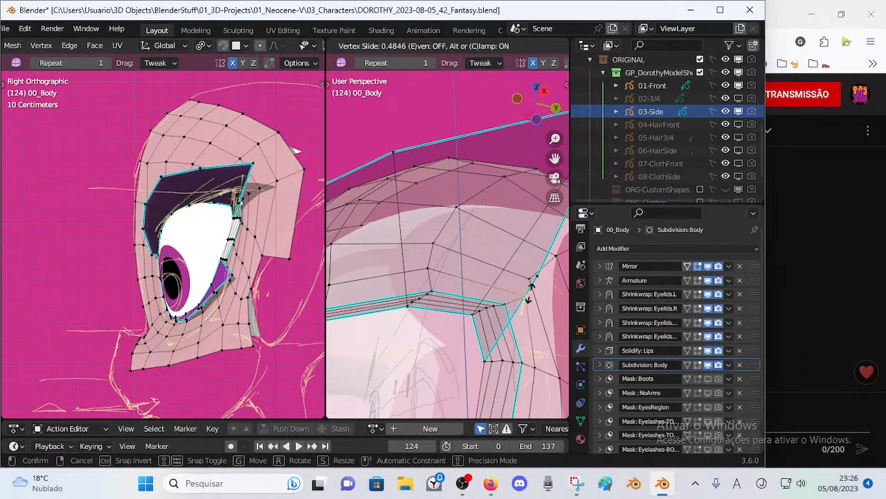
pyautogui.click(529, 291)
pyautogui.press('g')
pyautogui.press('g')
# Step: Slide the vertices directly above the eyelid rim's outer corner to refine the surrounding loop
pyautogui.moveTo(489, 283); pyautogui.dragTo(426, 174, button='middle')
pyautogui.click(509, 302)
pyautogui.press('g')
pyautogui.press('g')
pyautogui.click(484, 254)
pyautogui.press('g')
pyautogui.press('g')
pyautogui.click(484, 244)
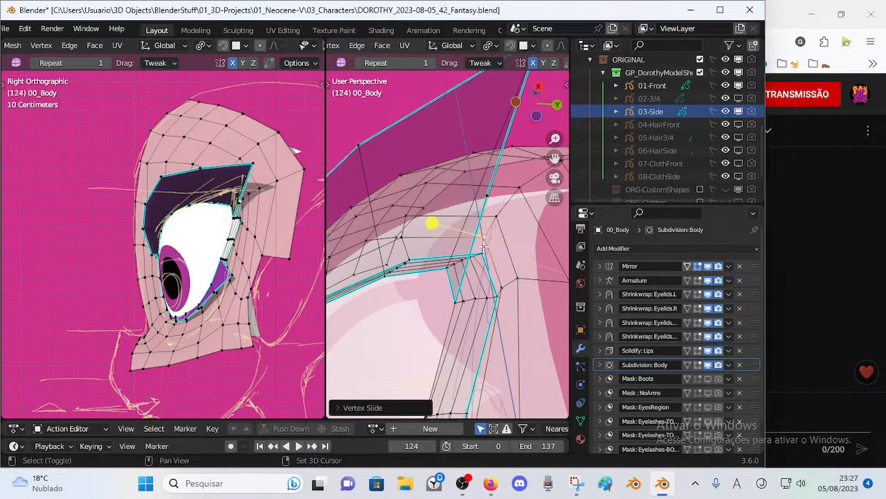
# Step: Smooth the edge above the eyelid's outer corner, then select and smooth the adjoining skin faces
pyautogui.moveTo(498, 219); pyautogui.dragTo(463, 265, button='middle')
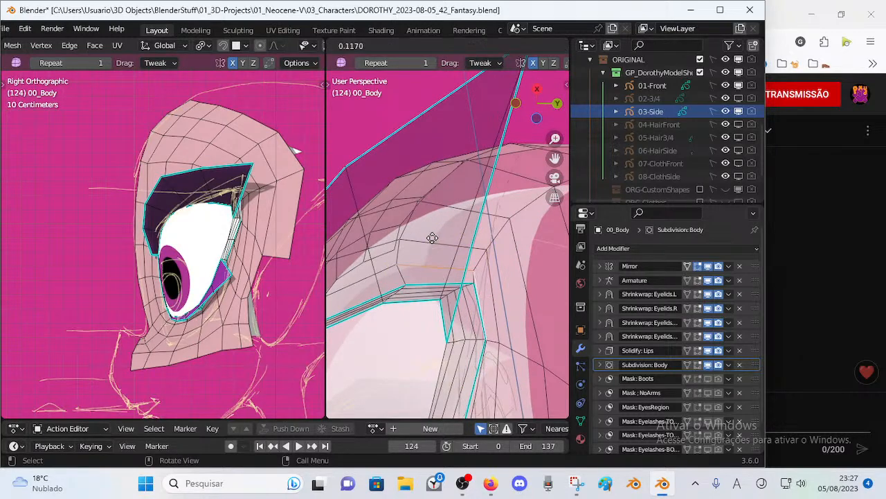
pyautogui.click(468, 257)
pyautogui.hotkey('alt', 'a')
pyautogui.press('3')
pyautogui.click(481, 260)
pyautogui.keyDown('shift'); pyautogui.click(481, 262); pyautogui.keyUp('shift')
pyautogui.keyDown('shift'); pyautogui.click(478, 258); pyautogui.keyUp('shift')
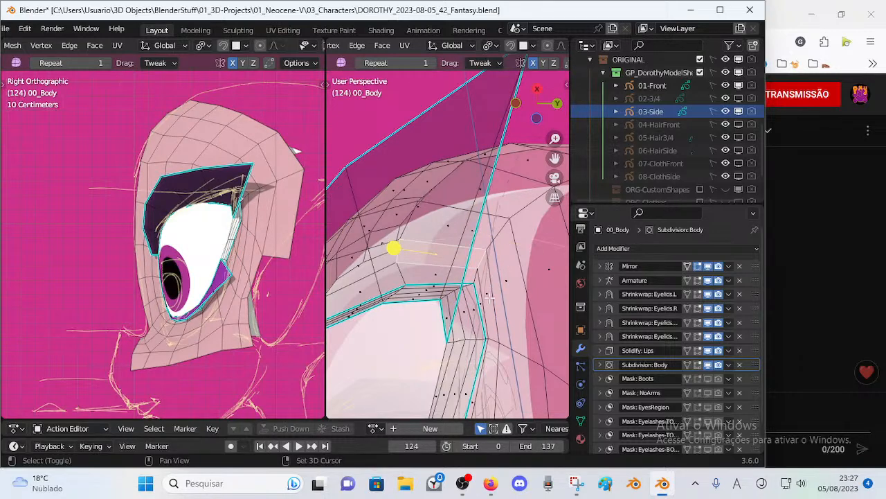
pyautogui.moveTo(399, 270); pyautogui.dragTo(393, 268)
# Step: Smooth the faces wrapping around the outer eye corner and select the small eyelid rim face below the eyelash
pyautogui.moveTo(490, 271); pyautogui.dragTo(466, 237, button='middle')
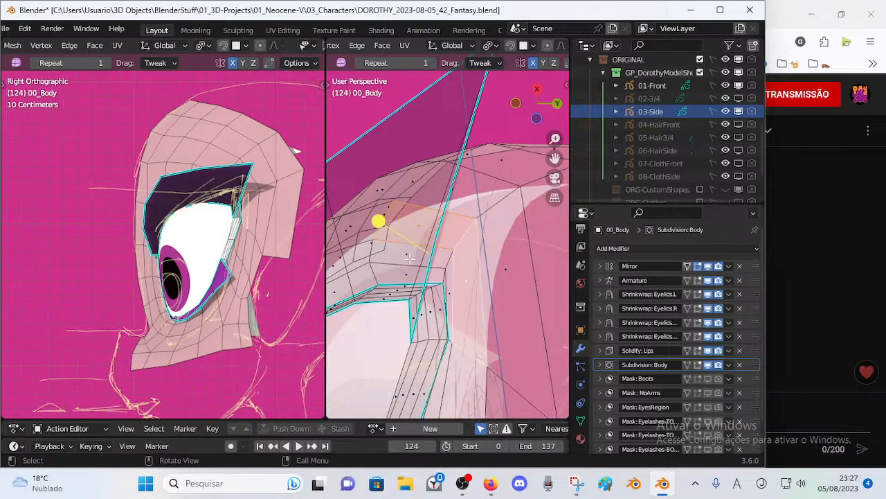
pyautogui.click(386, 223)
pyautogui.moveTo(385, 223); pyautogui.dragTo(418, 302, button='middle')
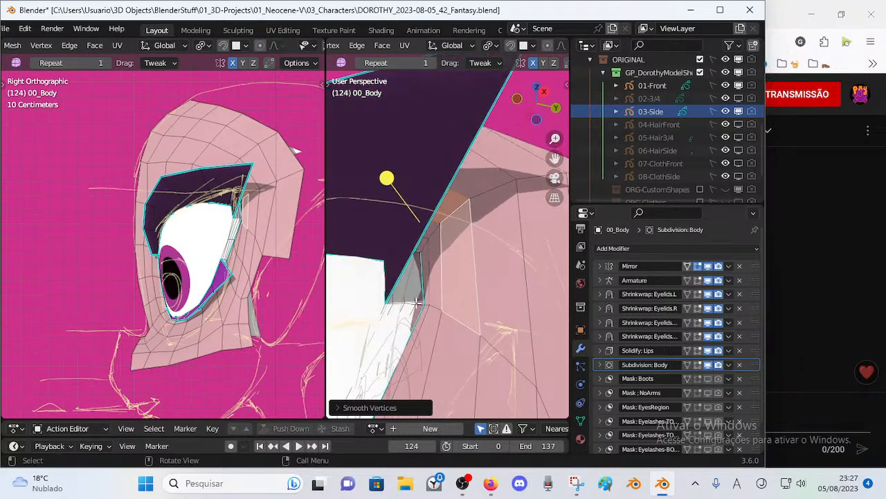
pyautogui.click(418, 305)
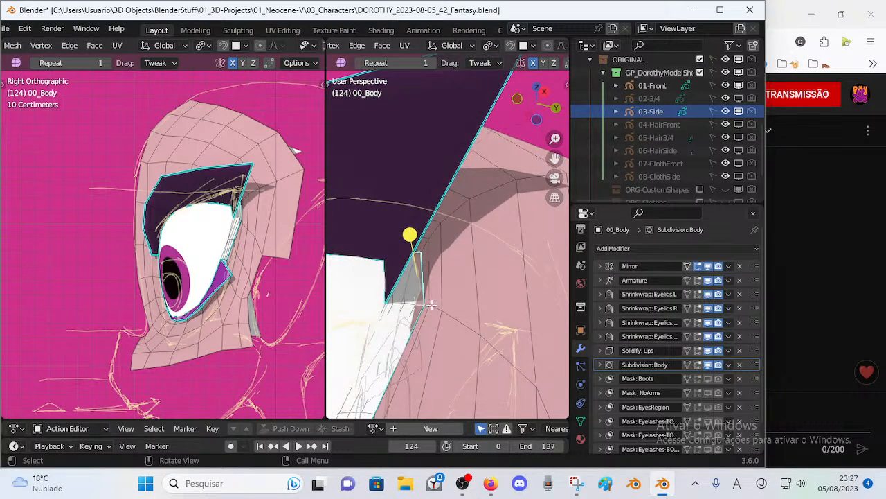
# Step: Turn on snapping and move the selected eyelid rim face below the upper eyelash's outer corner
pyautogui.moveTo(432, 301); pyautogui.dragTo(418, 304, button='middle')
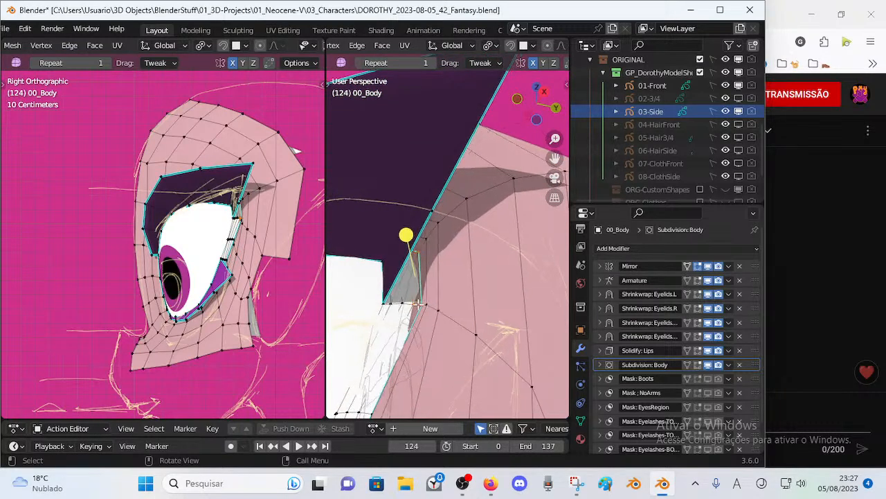
pyautogui.click(510, 45)
pyautogui.press('g')
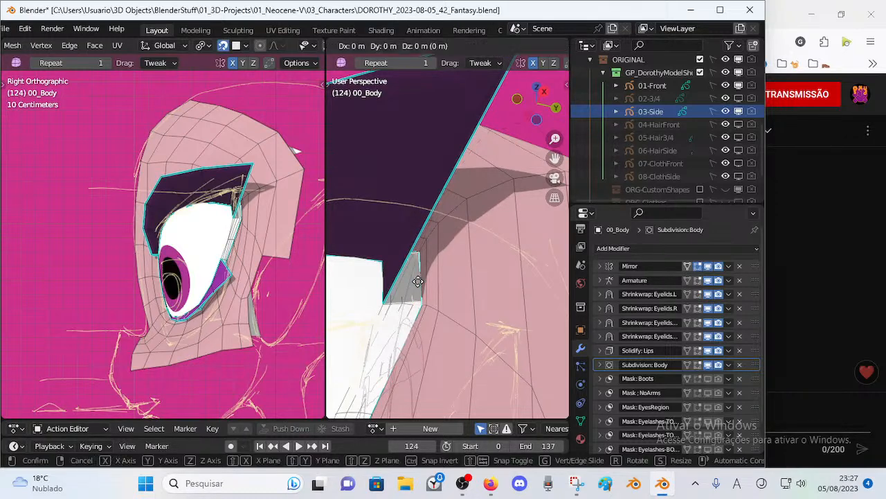
pyautogui.click(419, 278)
# Step: In see-through view, snap the rim vertex at the outer eye corner into place, and turn snapping off
pyautogui.moveTo(427, 282); pyautogui.dragTo(418, 292, button='middle')
pyautogui.hotkey('alt', 'z')
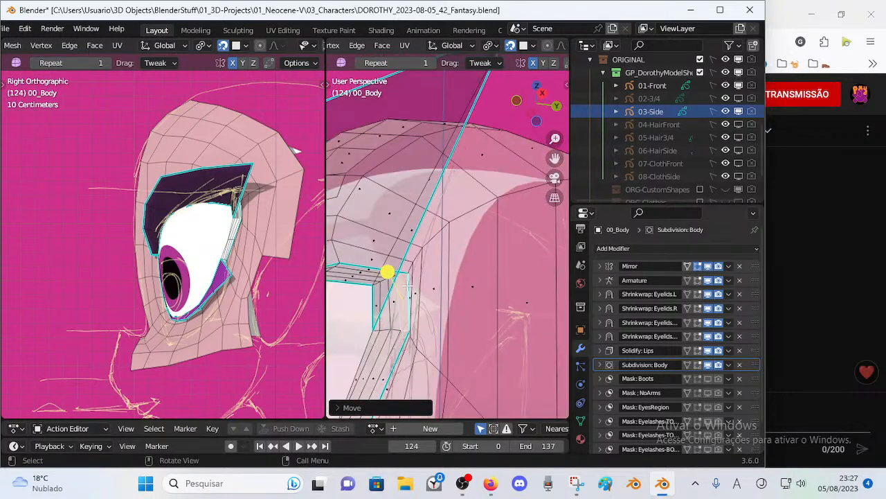
pyautogui.press('1')
pyautogui.moveTo(397, 273); pyautogui.dragTo(390, 282)
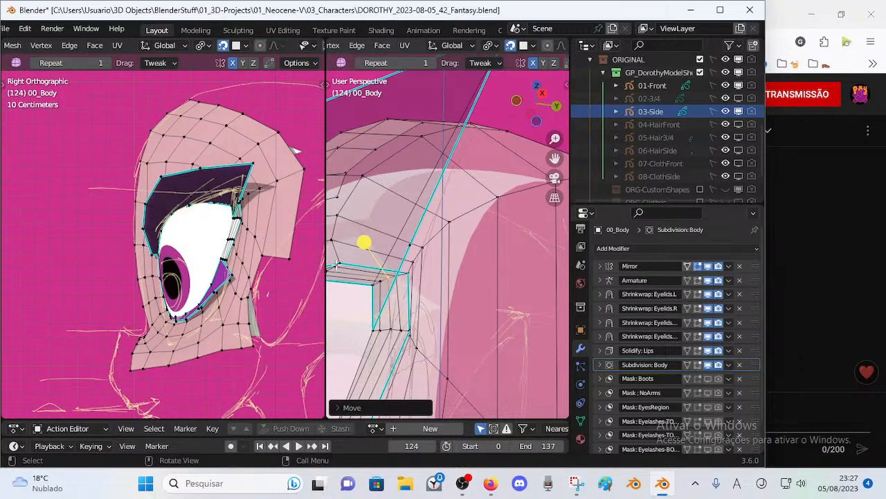
pyautogui.moveTo(374, 266); pyautogui.dragTo(475, 261, button='middle')
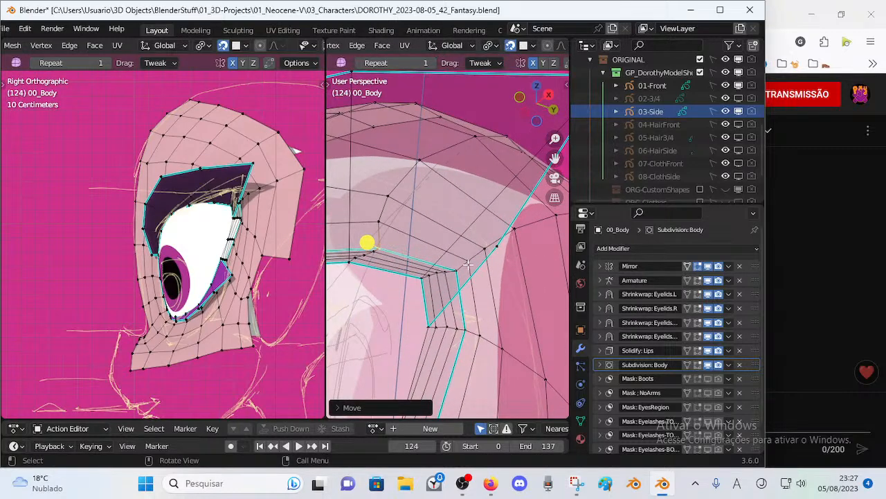
pyautogui.click(511, 46)
# Step: Return to solid display, save the file and leave Edit Mode to check the smoothed eye
pyautogui.moveTo(367, 242); pyautogui.dragTo(407, 236, button='middle')
pyautogui.hotkey('alt', 'z')
pyautogui.scroll(-4, 407, 236)
pyautogui.moveTo(402, 281); pyautogui.dragTo(419, 282, button='middle')
pyautogui.hotkey('ctrl', 's')
pyautogui.moveTo(378, 307); pyautogui.dragTo(420, 244, button='middle')
pyautogui.press('Tab')
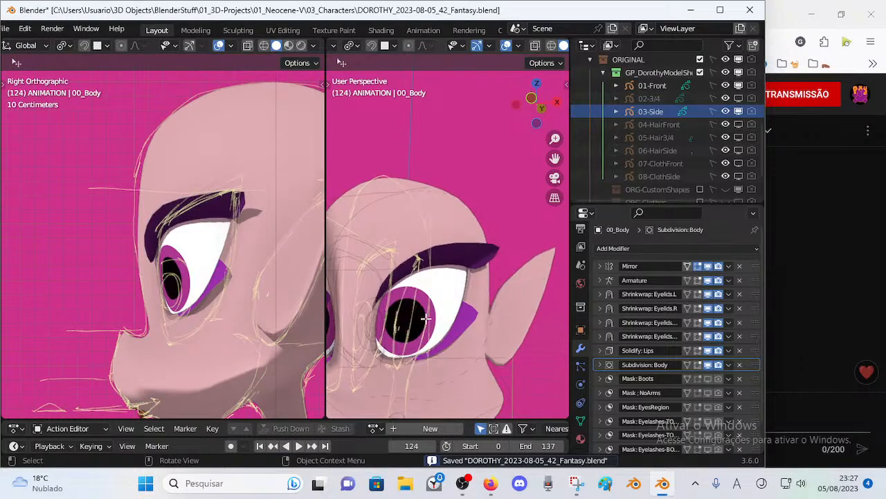
# Step: In Edit Mode with see-through display, move the edge at the lower eyelash's inner end toward the nose
pyautogui.press('Tab')
pyautogui.scroll(5, 440, 329)
pyautogui.moveTo(440, 329)
pyautogui.keyDown('shift'); pyautogui.mouseDown(button='middle')
pyautogui.moveTo(458, 305)
pyautogui.moveTo(457, 285)
pyautogui.moveTo(453, 333)
pyautogui.mouseUp(button='middle'); pyautogui.keyUp('shift')
pyautogui.keyDown('shift'); pyautogui.moveTo(482, 358); pyautogui.dragTo(487, 319, button='middle'); pyautogui.keyUp('shift')
pyautogui.scroll(2, 450, 356)
pyautogui.press('2')
pyautogui.moveTo(411, 331); pyautogui.dragTo(454, 307, button='middle')
pyautogui.hotkey('alt', 'z')
pyautogui.click(388, 302)
pyautogui.press('g')
pyautogui.click(382, 302)
# Step: Check the smoothed shape and pull the lower eyelash's inner end edge farther out from the eyelid rim
pyautogui.hotkey('alt', 'z')
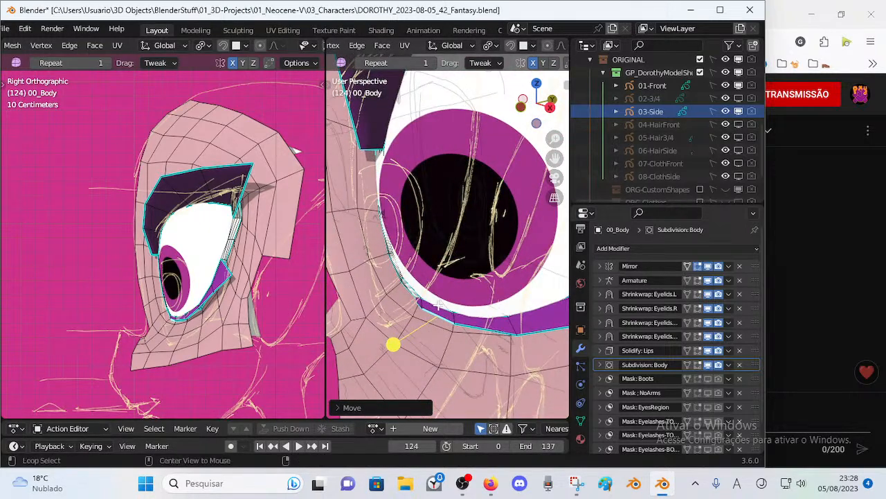
pyautogui.hotkey('alt', 'z')
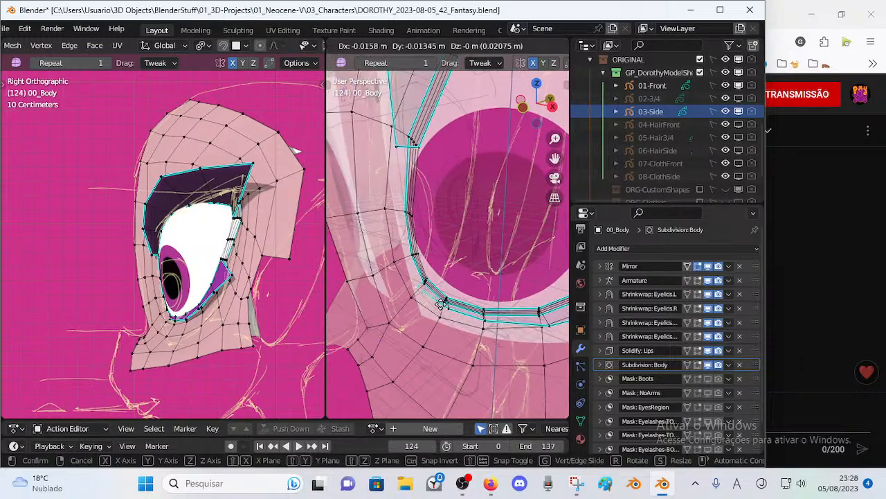
pyautogui.press('Tab')
pyautogui.press('Tab')
pyautogui.moveTo(395, 317); pyautogui.dragTo(352, 310, button='middle')
pyautogui.moveTo(433, 303); pyautogui.dragTo(465, 327, button='middle')
pyautogui.press('g')
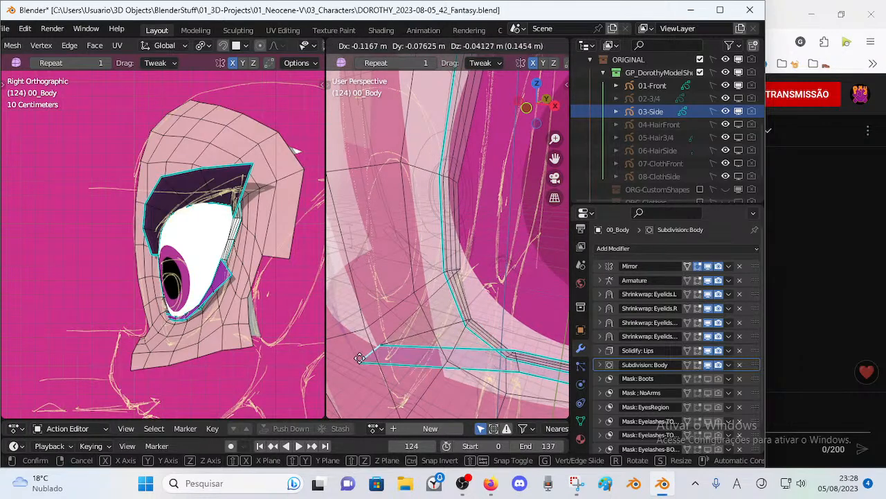
pyautogui.click(450, 327)
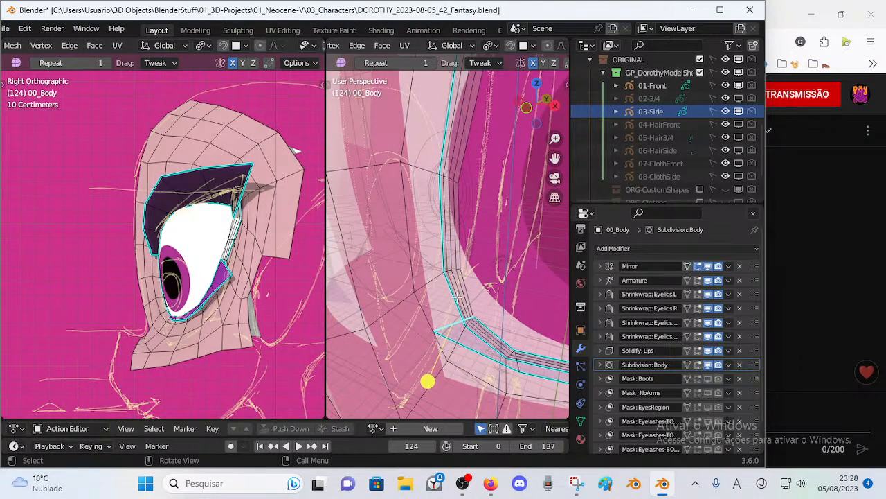
# Step: Select the vertices along the lower eyelash's outer border and scale them
pyautogui.press('1')
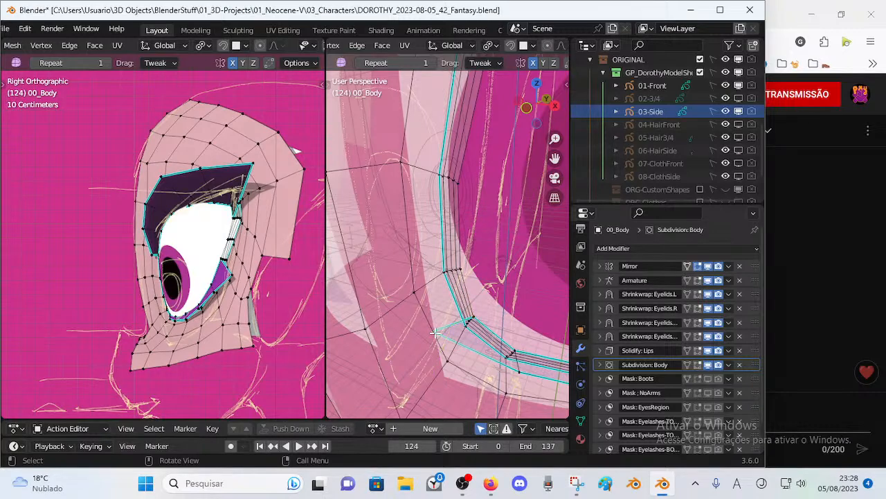
pyautogui.click(437, 333)
pyautogui.scroll(-2, 459, 346)
pyautogui.moveTo(473, 319); pyautogui.dragTo(487, 305, button='middle')
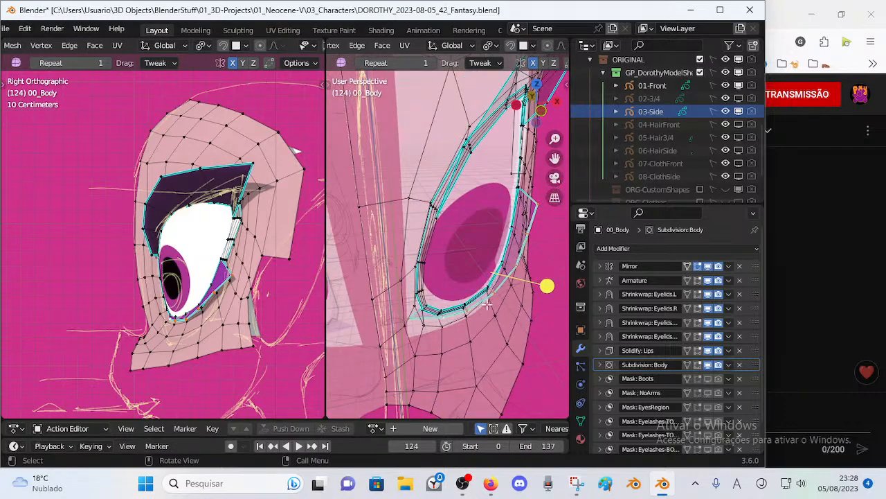
pyautogui.press('s')
pyautogui.click(523, 314)
# Step: Move the edge midway along the lower eyelash's outer border and preview the smoothed mesh
pyautogui.press('2')
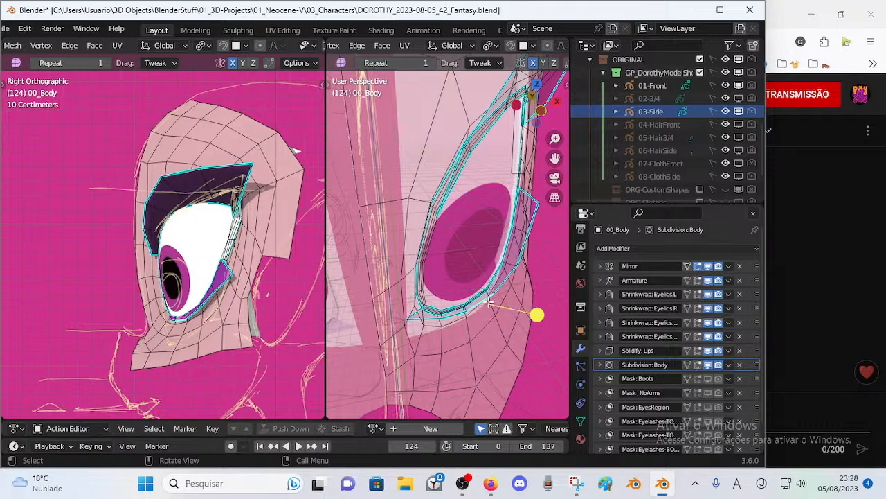
pyautogui.moveTo(487, 299); pyautogui.dragTo(478, 299, button='middle')
pyautogui.press('g')
pyautogui.click(452, 299)
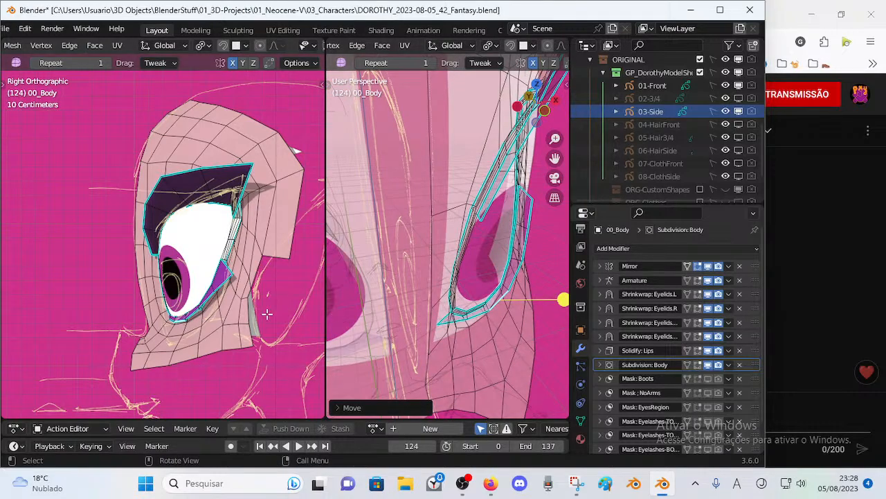
pyautogui.press('Tab')
pyautogui.press('Tab')
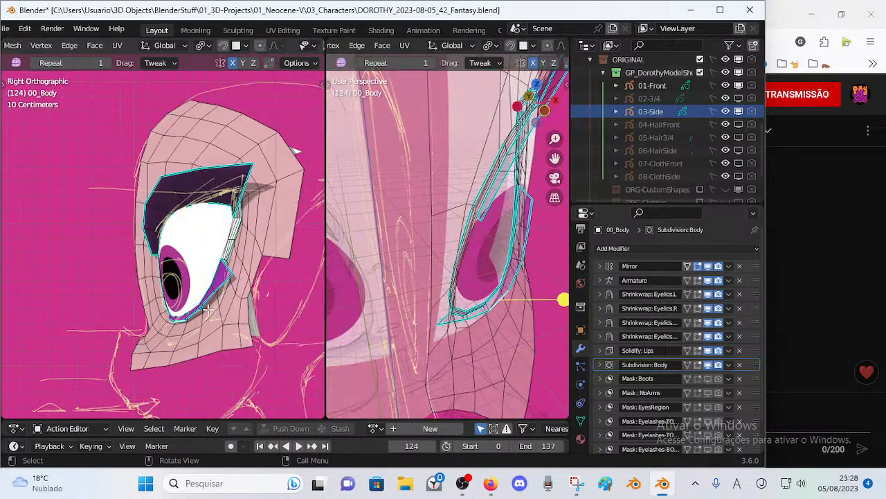
# Step: Move the lower eyelash's outer tip vertex slightly outward in the side view
pyautogui.press('1')
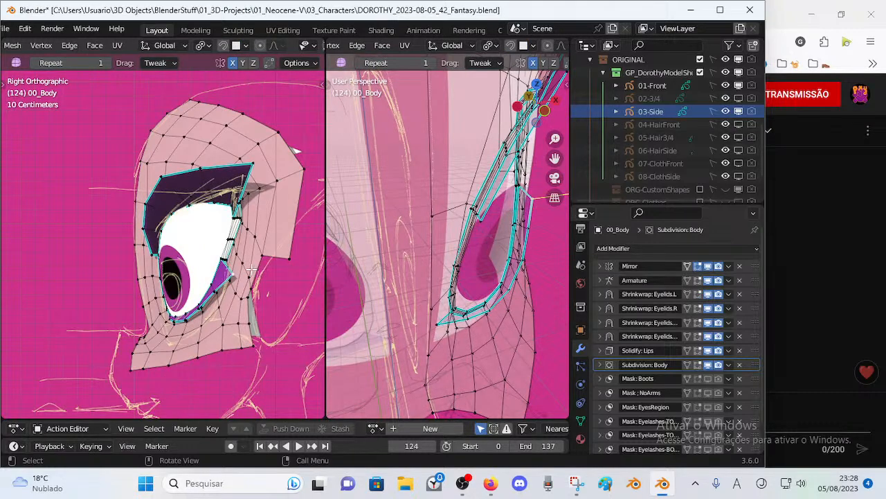
pyautogui.press('g')
pyautogui.click(270, 257)
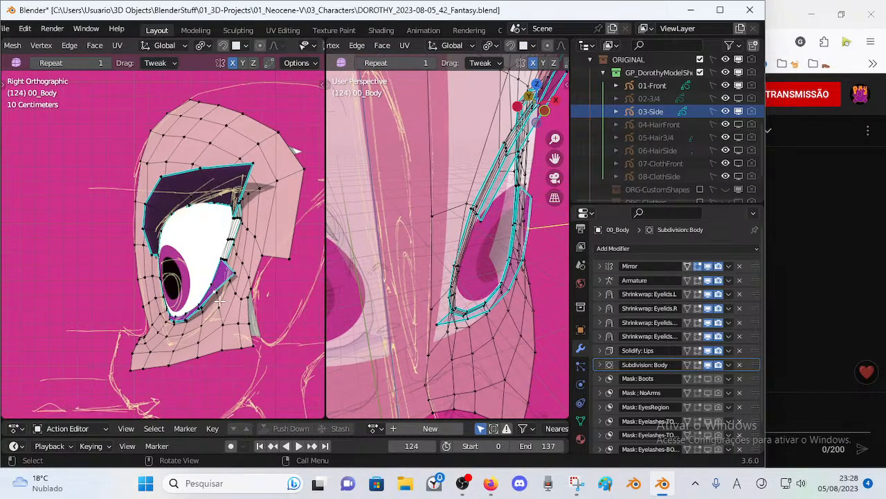
pyautogui.moveTo(216, 295); pyautogui.dragTo(238, 307, button='middle')
pyautogui.press('g')
pyautogui.rightClick(248, 309)
# Step: Reposition the lower eyelash's outer tip and the border vertex below it from several angles
pyautogui.moveTo(483, 274)
pyautogui.mouseDown(button='middle')
pyautogui.moveTo(424, 260)
pyautogui.moveTo(472, 268)
pyautogui.mouseUp(button='middle')
pyautogui.press('g')
pyautogui.click(523, 236)
pyautogui.press('g')
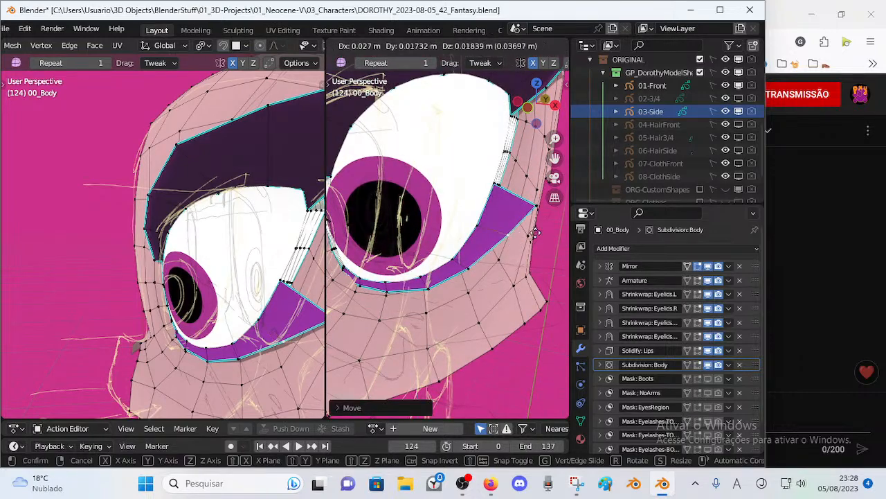
pyautogui.click(528, 215)
pyautogui.moveTo(489, 275); pyautogui.dragTo(535, 247, button='middle')
pyautogui.press('g')
pyautogui.click(533, 241)
# Step: Adjust the next vertex along the lower eyelash's bottom border and undo the last extra change
pyautogui.moveTo(480, 253); pyautogui.dragTo(528, 266, button='middle')
pyautogui.click(506, 278)
pyautogui.press('g')
pyautogui.click(471, 286)
pyautogui.moveTo(558, 245); pyautogui.dragTo(567, 246)
pyautogui.hotkey('ctrl', 'z')
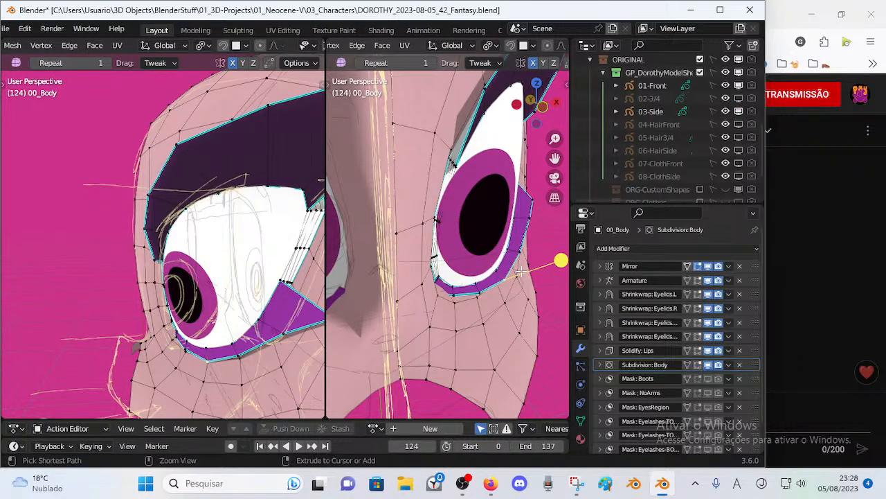
# Step: Move the bottom border vertices of the lower eyelash one by one to even out its curve
pyautogui.moveTo(511, 277); pyautogui.dragTo(500, 232, button='middle')
pyautogui.press('g')
pyautogui.click(507, 233)
pyautogui.moveTo(475, 229); pyautogui.dragTo(502, 214)
pyautogui.moveTo(449, 274)
pyautogui.mouseDown()
pyautogui.moveTo(464, 264)
pyautogui.moveTo(447, 286)
pyautogui.mouseUp()
pyautogui.moveTo(446, 286); pyautogui.dragTo(468, 289, button='middle')
pyautogui.moveTo(446, 316); pyautogui.dragTo(452, 306)
pyautogui.moveTo(452, 306); pyautogui.dragTo(416, 333, button='middle')
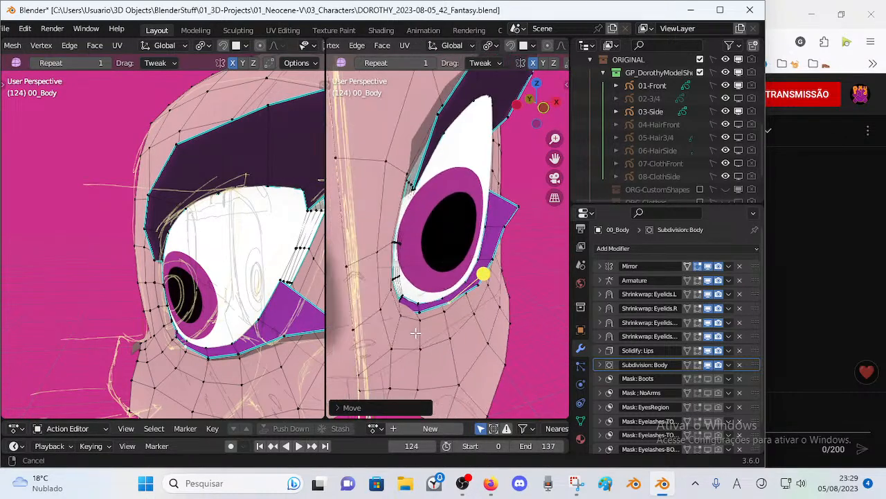
# Step: Slide the lower eyelash's bottom vertex along its edge and nudge it into the border's curve
pyautogui.click(420, 309)
pyautogui.hotkey('shift', 'v')
pyautogui.click(426, 315)
pyautogui.moveTo(415, 310); pyautogui.dragTo(440, 306)
# Step: Move the edge on the outer part of the lower eyelash's border and smooth its vertices
pyautogui.scroll(4, 463, 281)
pyautogui.moveTo(475, 361); pyautogui.dragTo(494, 355, button='middle')
pyautogui.moveTo(489, 356); pyautogui.dragTo(522, 331)
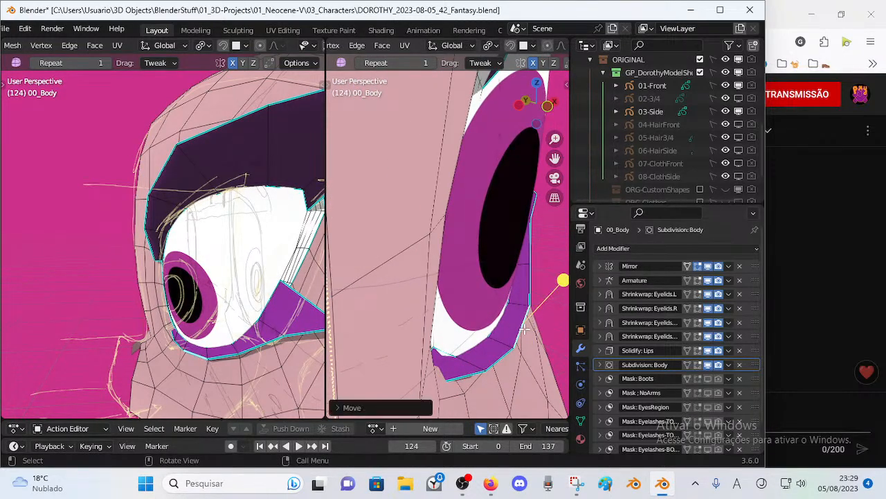
pyautogui.moveTo(575, 280); pyautogui.dragTo(576, 280)
# Step: Move the lower eyelash's bottom border edge down along the Z axis
pyautogui.moveTo(523, 312); pyautogui.dragTo(457, 339, button='middle')
pyautogui.keyDown('shift'); pyautogui.moveTo(453, 343); pyautogui.dragTo(475, 301, button='middle'); pyautogui.keyUp('shift')
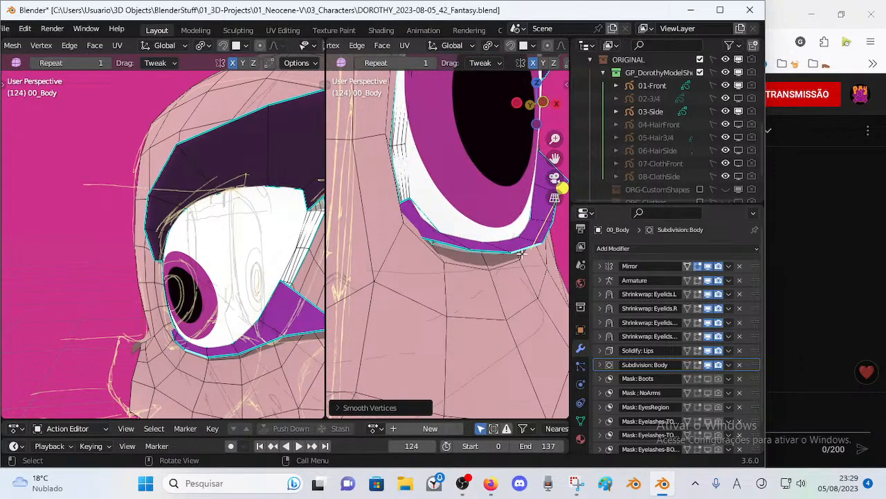
pyautogui.press('g')
pyautogui.press('z')
pyautogui.click(541, 268)
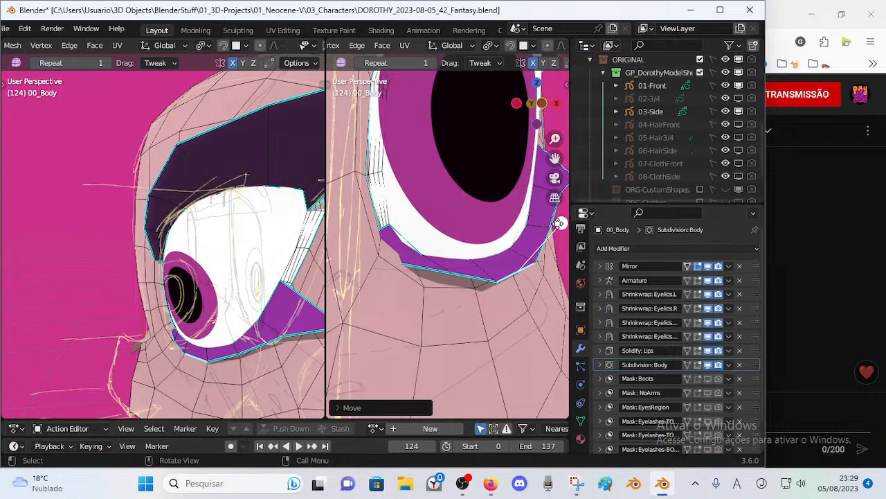
# Step: Refine the position of the lower eyelash's bottom border vertices beneath the iris
pyautogui.moveTo(517, 262); pyautogui.dragTo(389, 293, button='middle')
pyautogui.press('g')
pyautogui.click(529, 270)
pyautogui.press('g')
pyautogui.click(527, 275)
pyautogui.hotkey('alt', 'z')
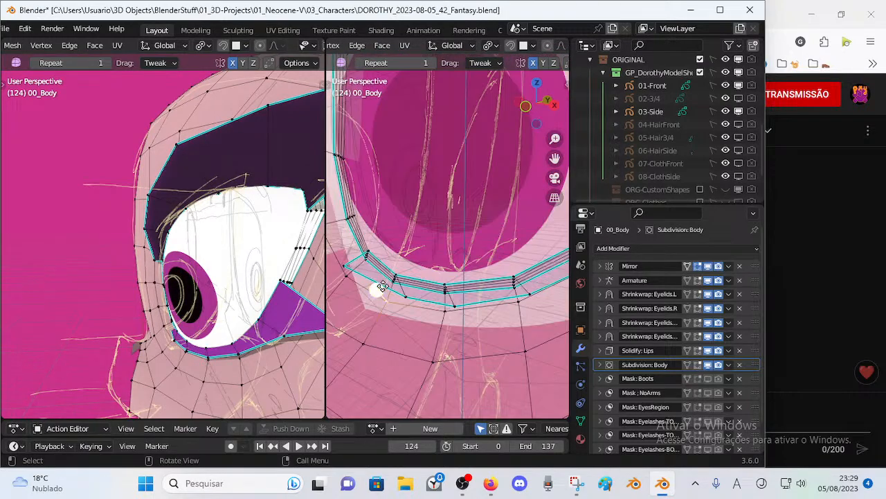
# Step: Reposition the lower eyelash's inner end vertices, moving the last selection along the Y axis
pyautogui.hotkey('alt', 'z')
pyautogui.moveTo(351, 264); pyautogui.dragTo(404, 275, button='middle')
pyautogui.press('g')
pyautogui.click(417, 279)
pyautogui.press('g')
pyautogui.press('z')
pyautogui.press('y')
pyautogui.click(387, 303)
# Step: Move and slide the bottom border vertices near the lower eyelash's inner end to even their spacing
pyautogui.moveTo(374, 304); pyautogui.dragTo(425, 335, button='middle')
pyautogui.press('g')
pyautogui.click(510, 291)
pyautogui.hotkey('shift', 'v')
pyautogui.click(478, 297)
pyautogui.press('g')
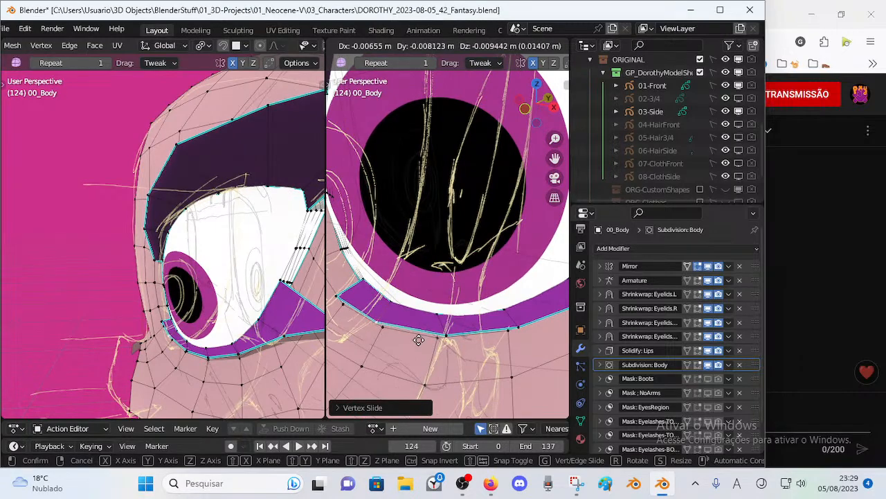
pyautogui.click(395, 324)
# Step: Pull the lower eyelash's inner tip vertex downward into a pointed corner
pyautogui.moveTo(395, 324); pyautogui.dragTo(450, 263, button='middle')
pyautogui.press('g')
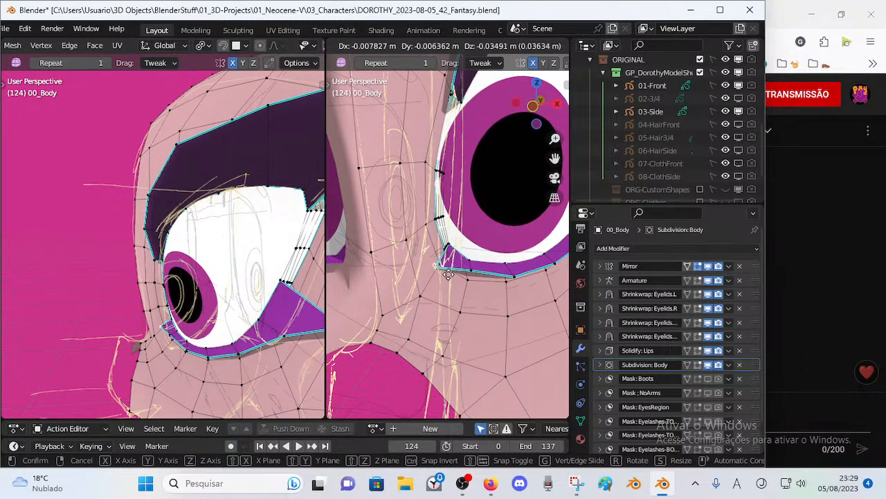
pyautogui.click(450, 274)
pyautogui.moveTo(450, 274); pyautogui.dragTo(458, 325, button='middle')
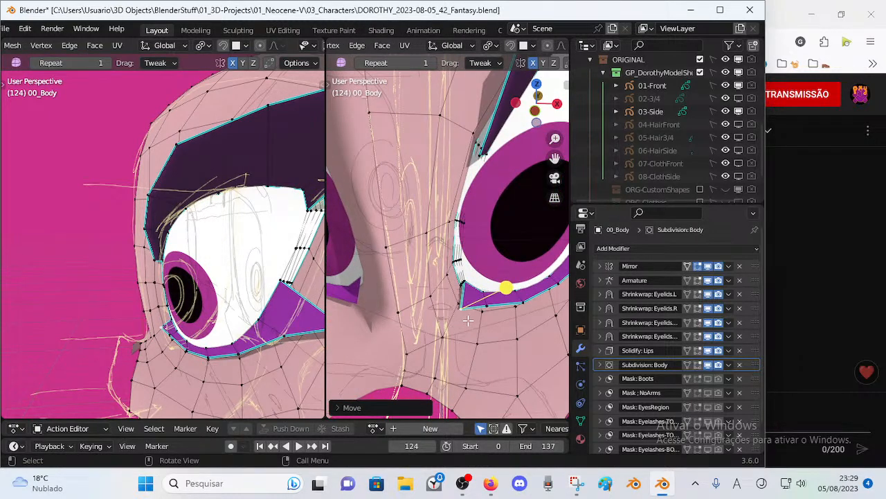
pyautogui.press('g')
pyautogui.click(469, 311)
# Step: Move the bottom border vertices next to the inner tip to straighten the lower eyelash's outline
pyautogui.click(488, 306)
pyautogui.press('g')
pyautogui.click(489, 298)
pyautogui.click(520, 300)
pyautogui.moveTo(520, 300); pyautogui.dragTo(478, 305, button='middle')
pyautogui.keyDown('shift'); pyautogui.moveTo(477, 305); pyautogui.dragTo(495, 338, button='middle'); pyautogui.keyUp('shift')
pyautogui.press('g')
pyautogui.click(492, 321)
# Step: Reposition the border elements along the outer half of the lower eyelash to widen its curve
pyautogui.click(494, 306)
pyautogui.press('g')
pyautogui.click(534, 303)
pyautogui.click(528, 247)
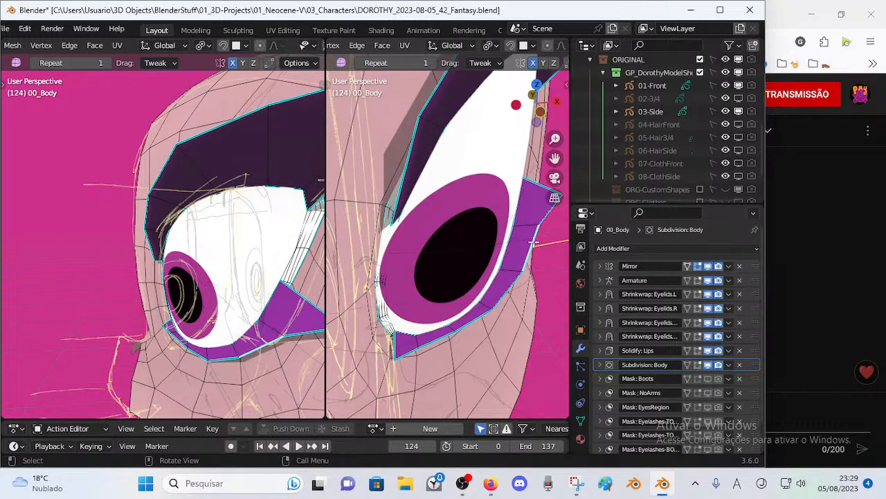
pyautogui.press('g')
pyautogui.click(354, 264)
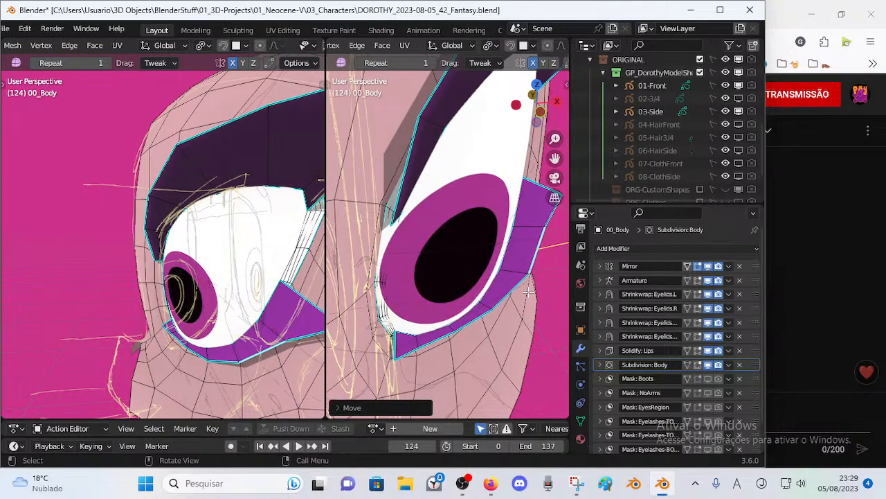
# Step: Rotate the edge at the lower eyelash's outer tip about 10 degrees and move it outward
pyautogui.moveTo(519, 305); pyautogui.dragTo(483, 278, button='middle')
pyautogui.click(537, 205)
pyautogui.scroll(-2, 508, 253)
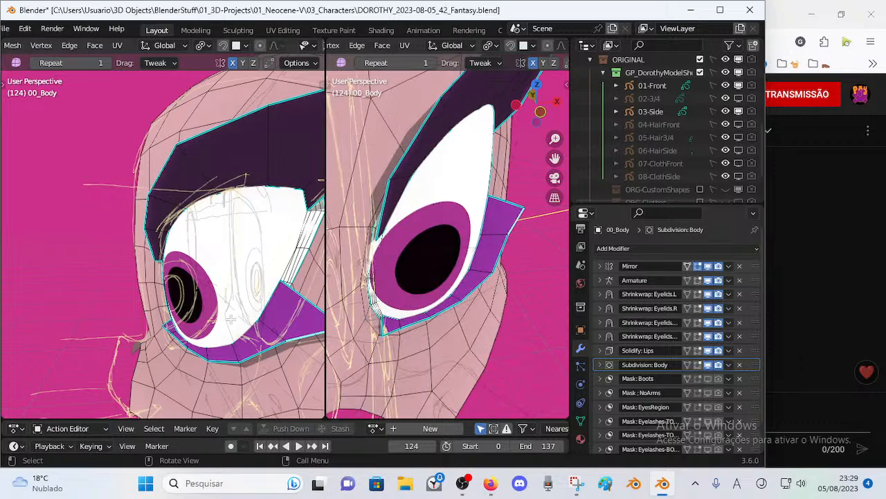
pyautogui.scroll(-3, 279, 309)
pyautogui.moveTo(242, 336); pyautogui.dragTo(220, 342, button='middle')
pyautogui.press('r')
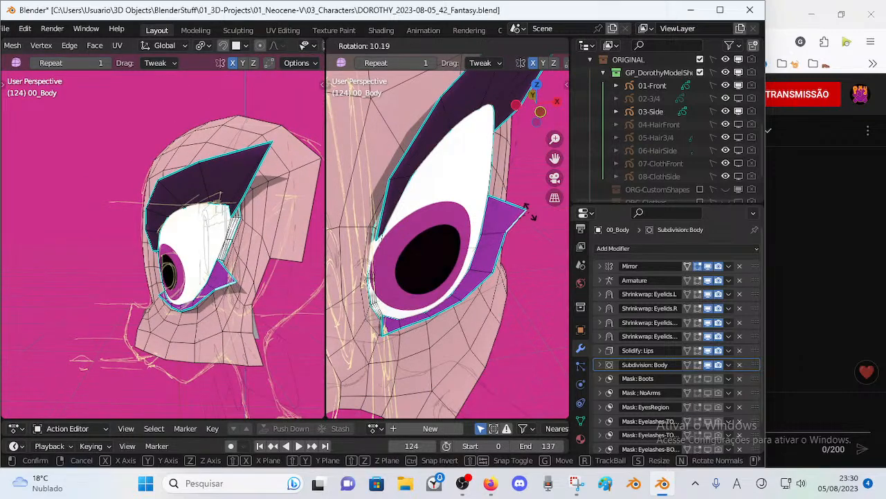
pyautogui.click(530, 211)
pyautogui.press('g')
pyautogui.click(362, 214)
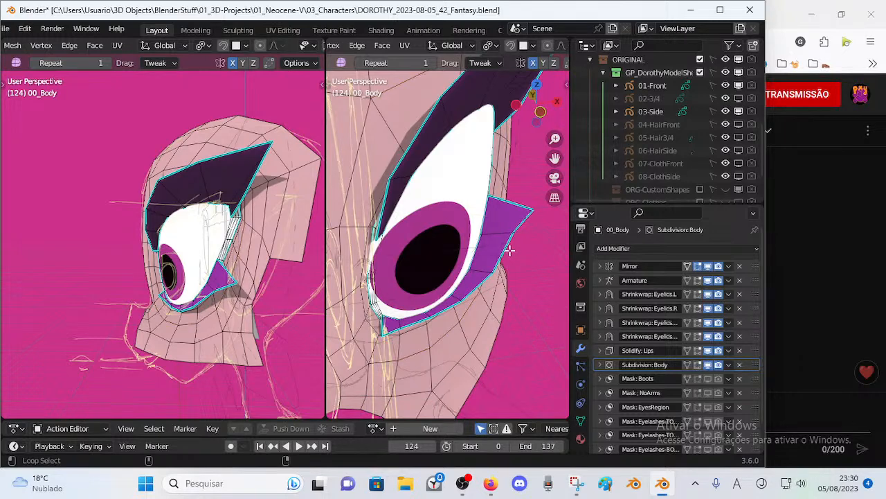
# Step: Smooth, scale and reposition the lower eyelash's border just below the outer tip
pyautogui.moveTo(520, 264); pyautogui.dragTo(526, 265)
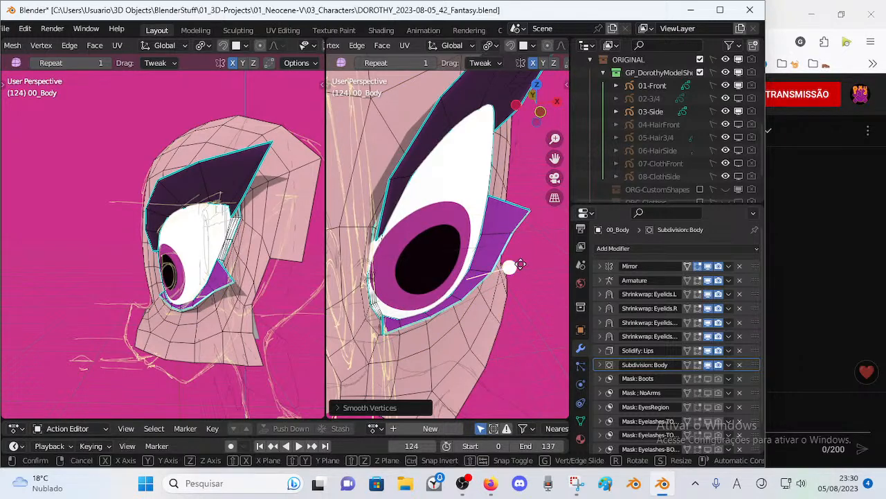
pyautogui.press('g')
pyautogui.click(533, 279)
pyautogui.press('s')
pyautogui.click(514, 285)
pyautogui.press('g')
pyautogui.click(508, 264)
# Step: Move the bottom border element near the lower eyelash's inner tip and slide it along its adjoining edge
pyautogui.moveTo(508, 263); pyautogui.dragTo(417, 284, button='middle')
pyautogui.scroll(3, 419, 282)
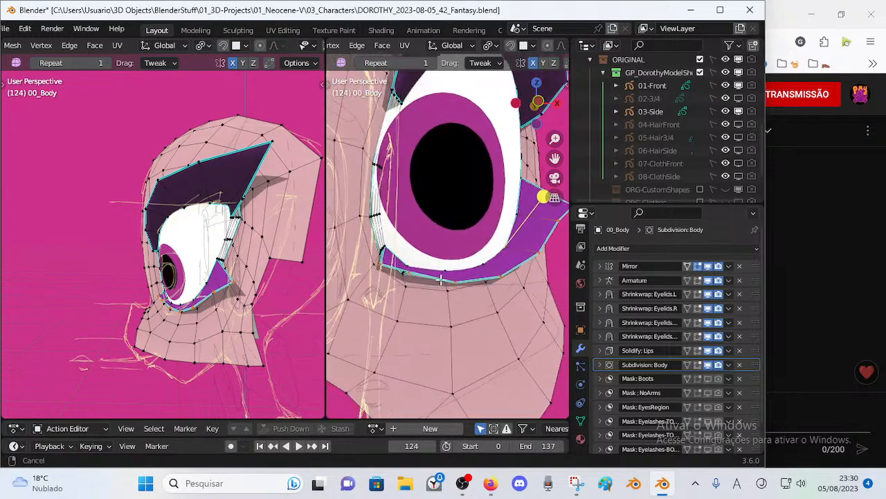
pyautogui.press('g')
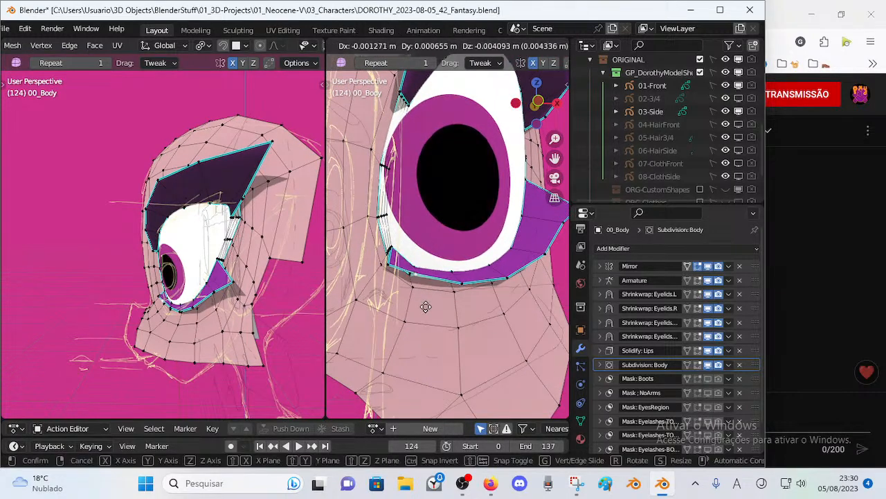
pyautogui.click(414, 336)
pyautogui.moveTo(415, 336); pyautogui.dragTo(449, 307, button='middle')
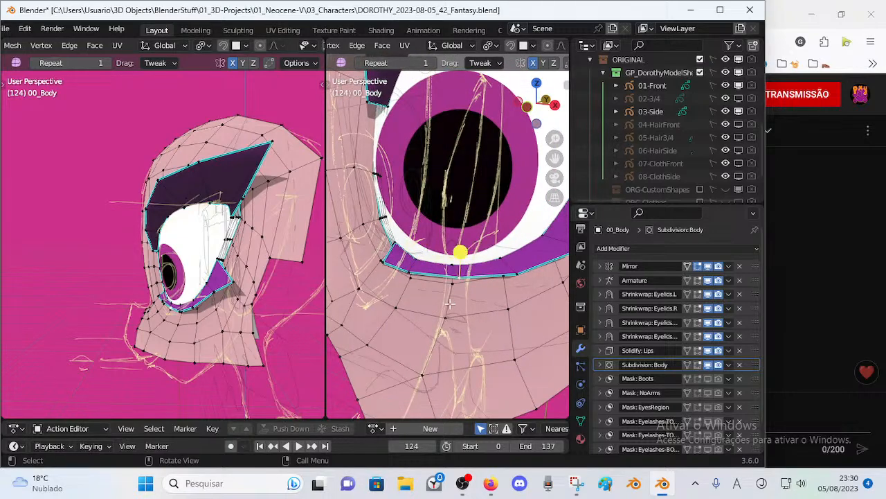
pyautogui.scroll(2, 448, 308)
pyautogui.hotkey('shift', 'v')
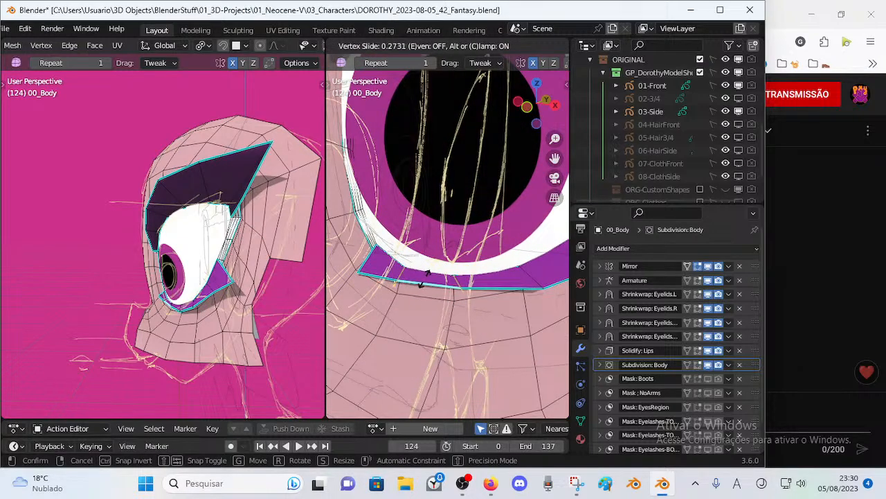
pyautogui.click(425, 278)
# Step: Vertex-slide the bottom border vertices of the lower eyelash one by one to even out its thickness
pyautogui.press('1')
pyautogui.click(552, 280)
pyautogui.hotkey('shift', 'v')
pyautogui.click(544, 279)
pyautogui.click(462, 281)
pyautogui.hotkey('shift', 'v')
pyautogui.click(461, 280)
pyautogui.click(399, 277)
pyautogui.hotkey('shift', 'v')
pyautogui.click(367, 271)
# Step: Reposition the lower eyelash's inner tip vertex and check its smoothed shape in Object Mode
pyautogui.moveTo(362, 267); pyautogui.dragTo(394, 327, button='middle')
pyautogui.moveTo(394, 327); pyautogui.dragTo(367, 321, button='middle')
pyautogui.press('g')
pyautogui.click(386, 323)
pyautogui.scroll(-5, 394, 288)
pyautogui.press('Tab')
pyautogui.moveTo(401, 274); pyautogui.dragTo(426, 326, button='middle')
pyautogui.press('Tab')
pyautogui.scroll(4, 426, 325)
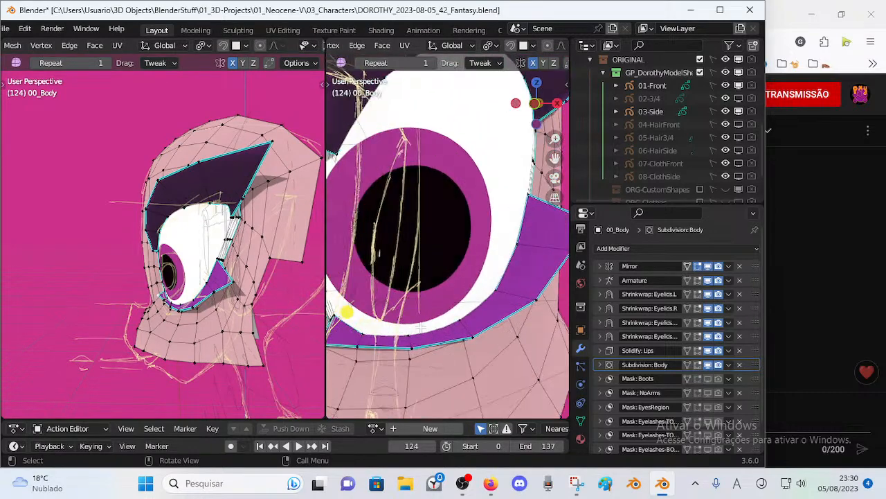
# Step: Move the border edge on the outer half of the lower eyelash slightly down
pyautogui.press('2')
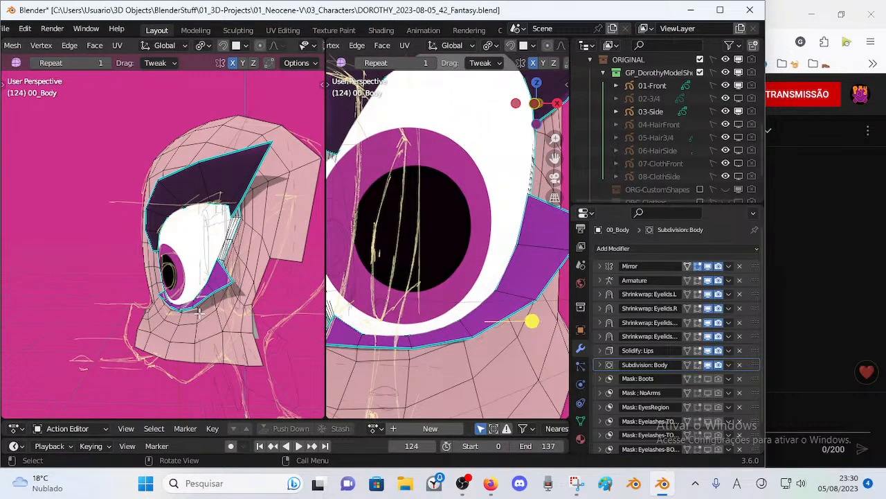
pyautogui.press('1')
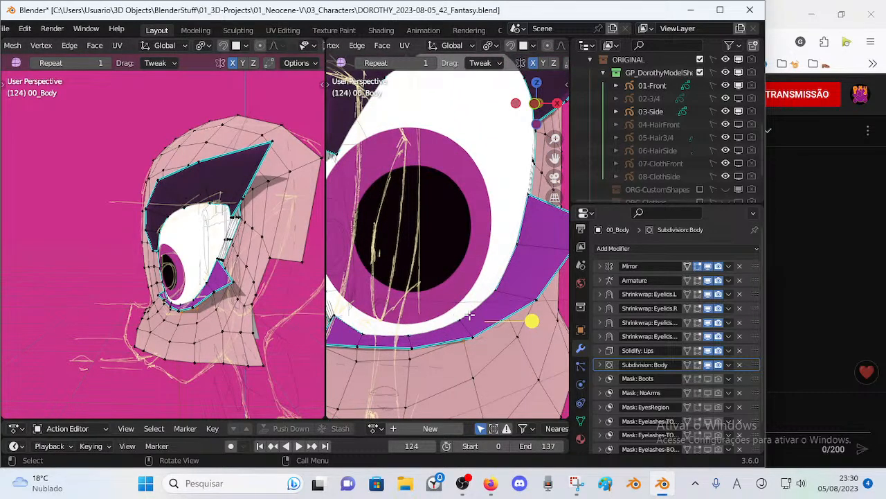
pyautogui.press('Tab')
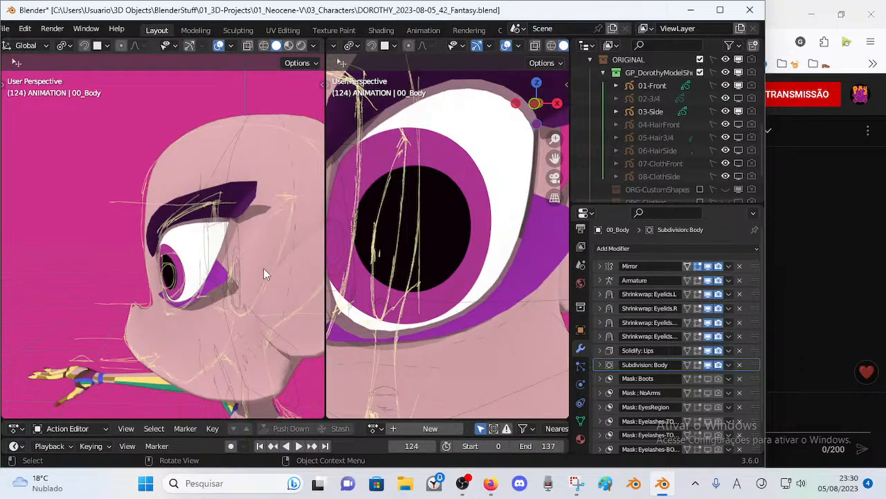
pyautogui.press('Tab')
pyautogui.moveTo(517, 328); pyautogui.dragTo(445, 278, button='middle')
pyautogui.press('2')
pyautogui.click(495, 324)
pyautogui.press('g')
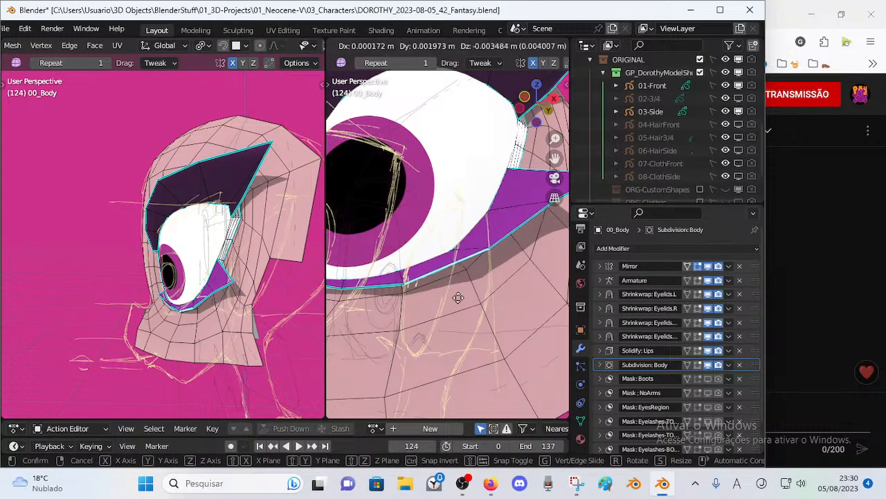
pyautogui.click(468, 287)
# Step: Reposition the lower eyelash's border edges near the inner tip to smooth the curve under the iris
pyautogui.click(379, 289)
pyautogui.moveTo(379, 289); pyautogui.dragTo(453, 289, button='middle')
pyautogui.press('g')
pyautogui.click(437, 306)
pyautogui.keyDown('shift'); pyautogui.click(383, 284); pyautogui.keyUp('shift')
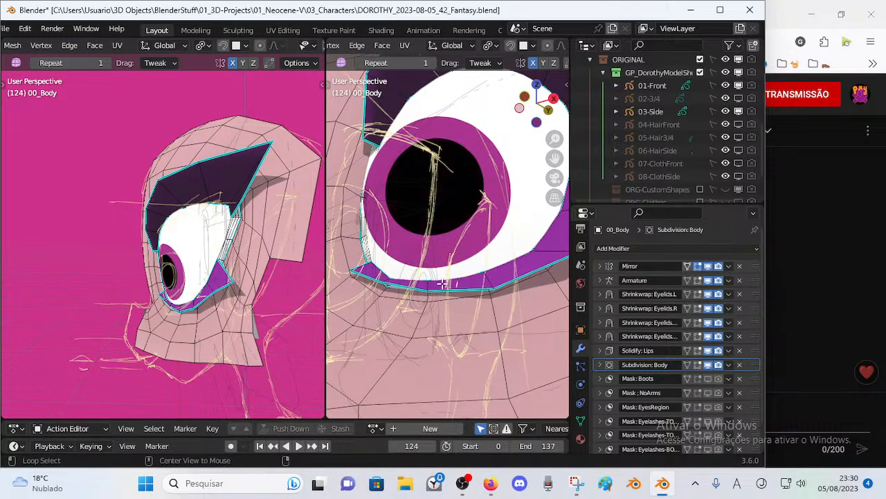
pyautogui.moveTo(510, 191); pyautogui.dragTo(520, 195)
pyautogui.click(424, 278)
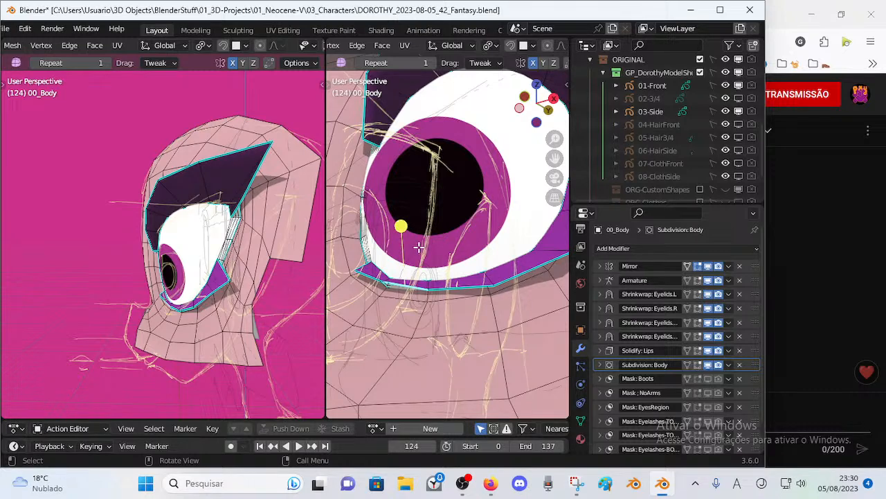
pyautogui.press('1')
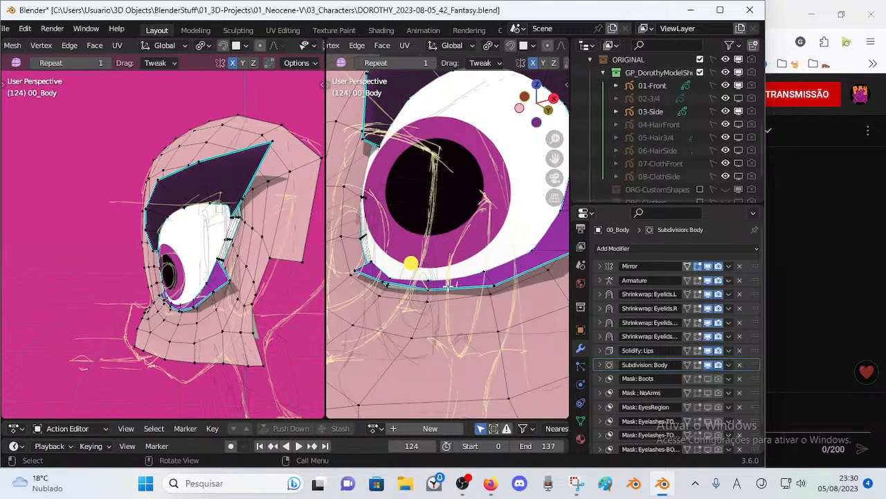
pyautogui.press('g')
pyautogui.click(479, 283)
pyautogui.hotkey('ctrl', 'z')
pyautogui.hotkey('ctrl', 'z')
pyautogui.hotkey('ctrl', 'z')
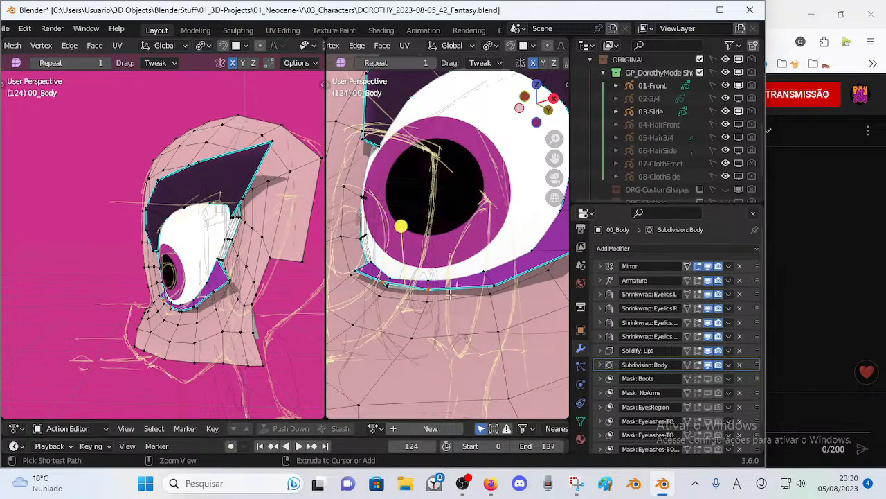
# Step: Move the lower eyelash's bottom border edge under the iris and rotate it about 8 degrees
pyautogui.moveTo(446, 289); pyautogui.dragTo(449, 301, button='middle')
pyautogui.press('g')
pyautogui.click(463, 299)
pyautogui.press('r')
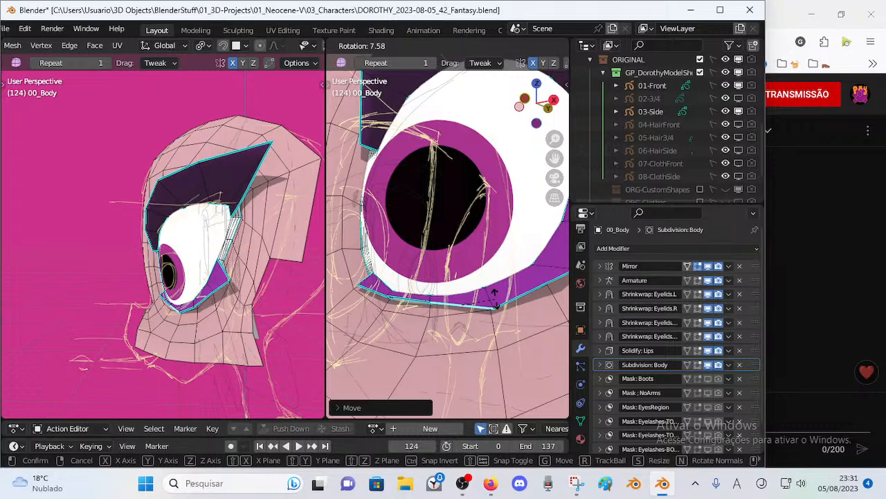
pyautogui.click(495, 296)
pyautogui.press('g')
pyautogui.click(475, 294)
pyautogui.click(453, 256)
# Step: Move the bottom border vertices of the lower eyelash in the side view to refine its curve
pyautogui.press('1')
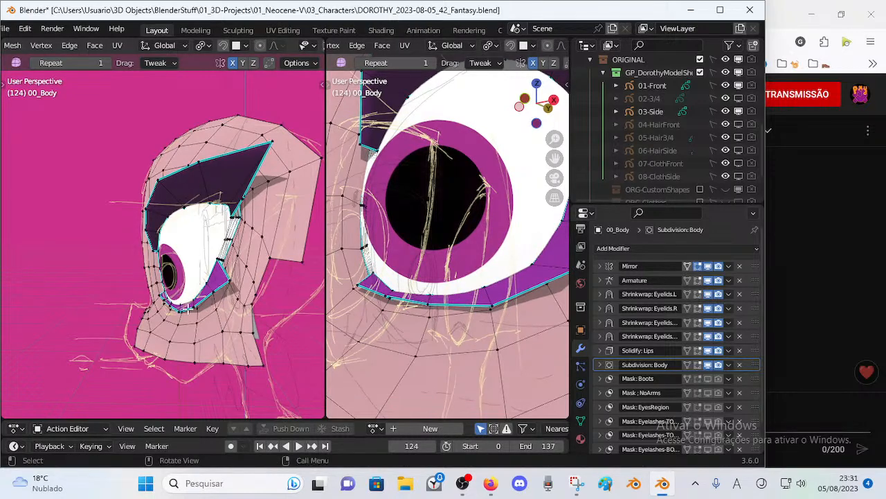
pyautogui.click(225, 315)
pyautogui.press('g')
pyautogui.click(214, 299)
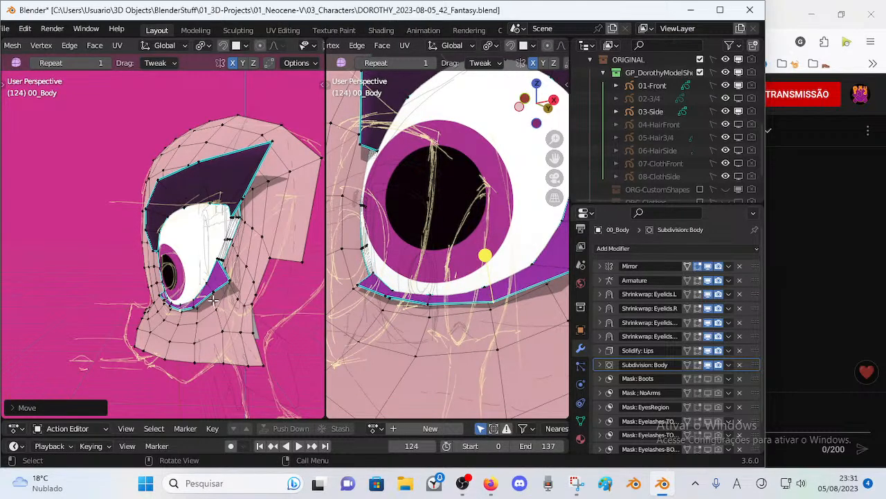
pyautogui.click(195, 308)
pyautogui.press('g')
pyautogui.click(230, 314)
# Step: Shift the border vertex beside the lower eyelash's outer tip and extend the tip vertex outward
pyautogui.click(215, 296)
pyautogui.press('g')
pyautogui.click(229, 288)
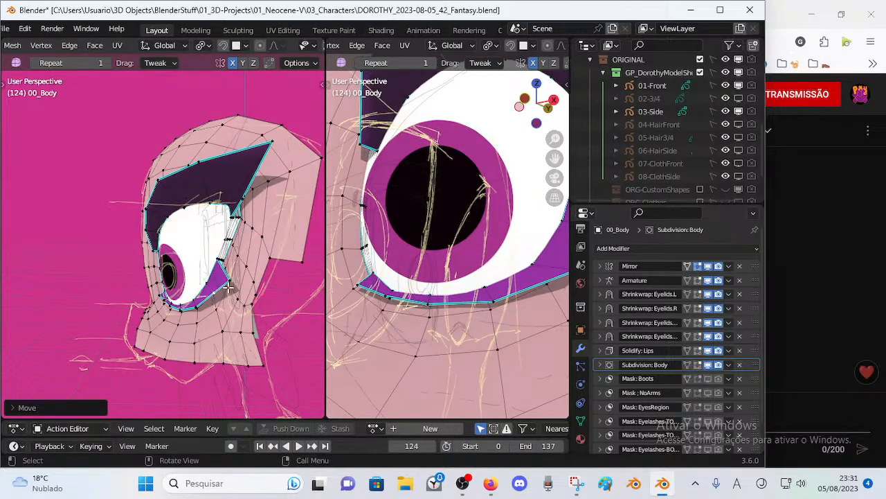
pyautogui.press('g')
pyautogui.click(235, 286)
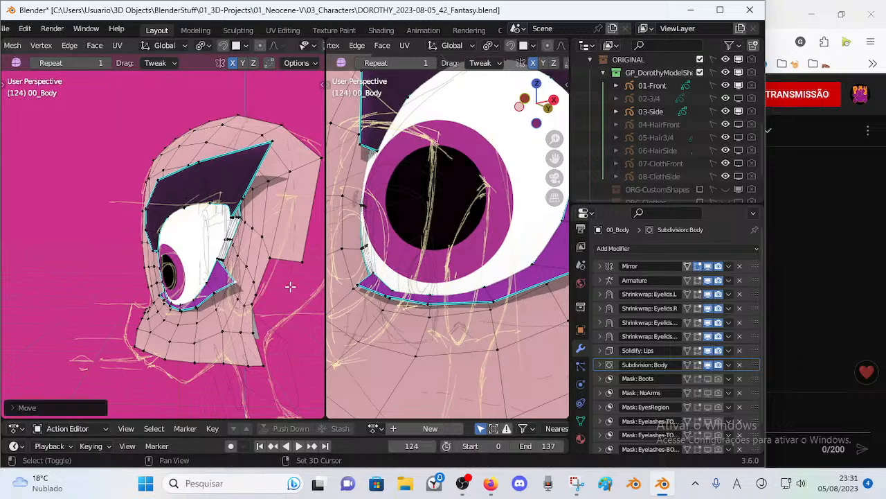
pyautogui.press('Tab')
pyautogui.moveTo(232, 304); pyautogui.dragTo(94, 297, button='middle')
pyautogui.press('Tab')
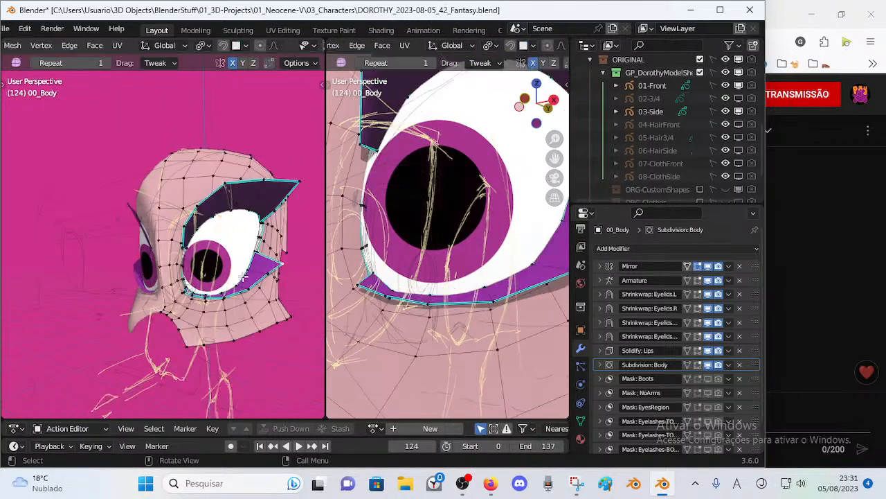
# Step: Adjust individual border vertices along the outer half of the lower eyelash to smooth its outline
pyautogui.moveTo(480, 274); pyautogui.dragTo(529, 257, button='middle')
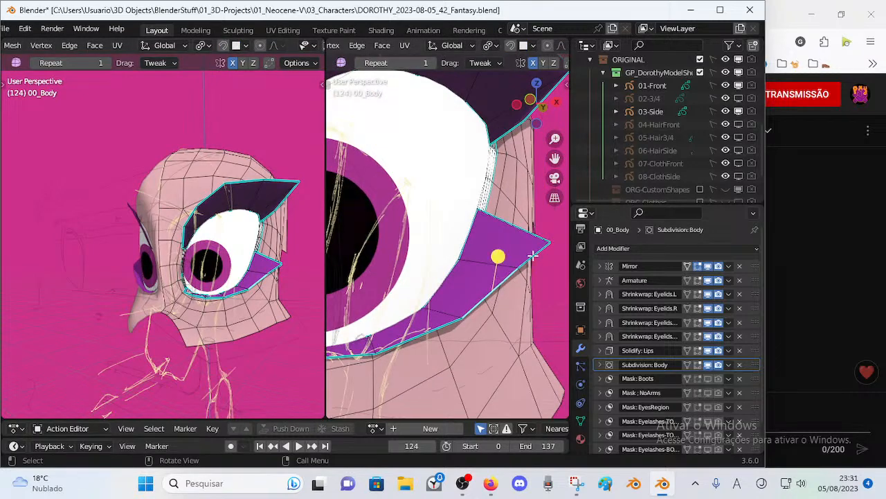
pyautogui.scroll(-1, 529, 251)
pyautogui.moveTo(460, 232); pyautogui.dragTo(488, 266)
pyautogui.hotkey('alt', 'a')
pyautogui.press('1')
pyautogui.hotkey('alt', 'a')
pyautogui.moveTo(456, 298); pyautogui.dragTo(451, 301)
pyautogui.moveTo(394, 320); pyautogui.dragTo(390, 319)
# Step: Pull the lower eyelash's outer tip vertex inward and adjust its depth from a second angle
pyautogui.moveTo(530, 243); pyautogui.dragTo(477, 261)
pyautogui.moveTo(532, 237); pyautogui.dragTo(531, 235)
pyautogui.moveTo(482, 279); pyautogui.dragTo(416, 273, button='middle')
pyautogui.press('g')
pyautogui.moveTo(413, 272); pyautogui.dragTo(412, 269)
pyautogui.moveTo(412, 269); pyautogui.dragTo(517, 267, button='middle')
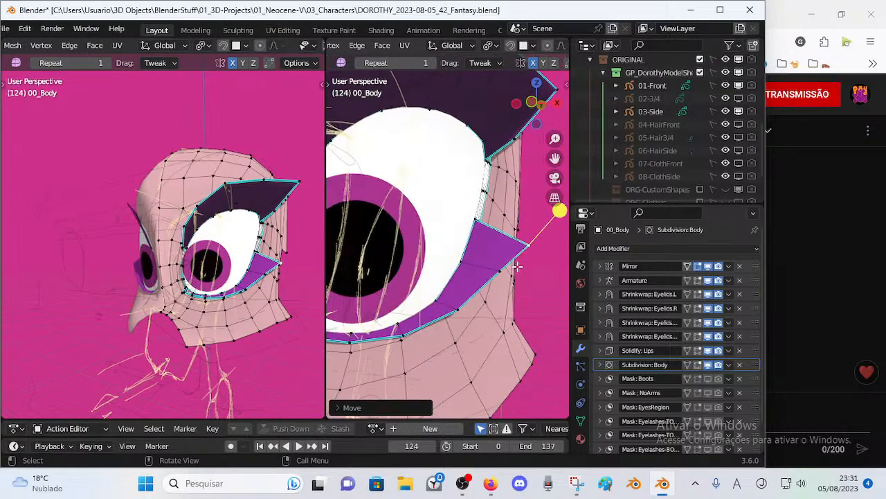
# Step: Check the smoothed lower eyelash from the side and nudge its outer tip vertex slightly up
pyautogui.press('Tab')
pyautogui.scroll(-4, 471, 281)
pyautogui.moveTo(449, 287); pyautogui.dragTo(441, 306, button='middle')
pyautogui.press('Tab')
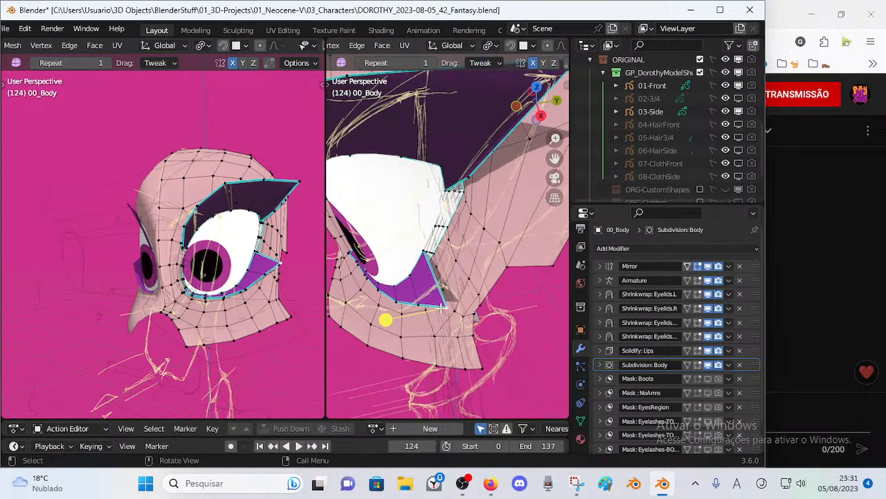
pyautogui.moveTo(449, 304); pyautogui.dragTo(447, 300)
pyautogui.moveTo(447, 301); pyautogui.dragTo(529, 285, button='middle')
# Step: Reposition the selected outer tip vertex of the lower eyelash repeatedly from different angles
pyautogui.press('g')
pyautogui.click(405, 254)
pyautogui.press('g')
pyautogui.click(503, 279)
pyautogui.press('g')
pyautogui.click(415, 299)
pyautogui.press('g')
pyautogui.click(516, 280)
# Step: Fine-tune the positions of the outer tip and two bottom border vertices on the lower eyelash
pyautogui.click(523, 248)
pyautogui.press('g')
pyautogui.click(530, 249)
pyautogui.click(473, 320)
pyautogui.press('g')
pyautogui.click(471, 319)
pyautogui.click(423, 350)
pyautogui.press('g')
pyautogui.click(424, 353)
# Step: Inspect the smoothed eyelashes in Object Mode from several angles and save the file
pyautogui.moveTo(478, 328); pyautogui.dragTo(419, 285, button='middle')
pyautogui.press('Tab')
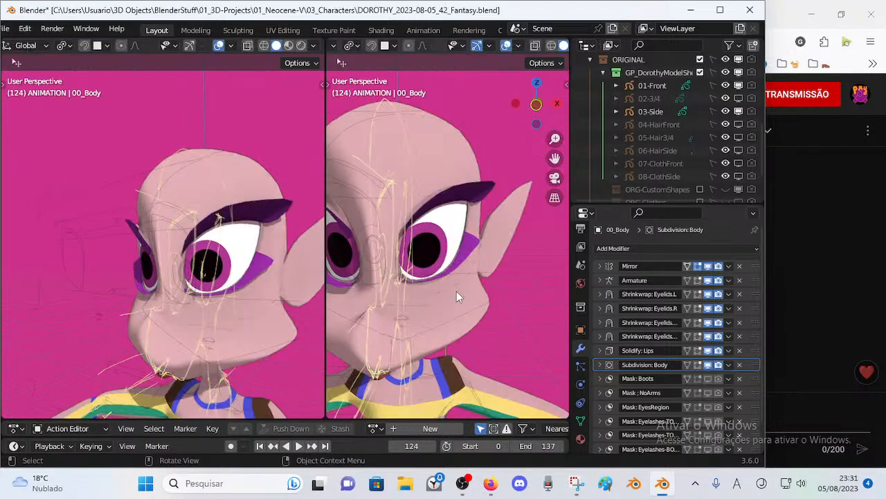
pyautogui.moveTo(245, 296); pyautogui.dragTo(263, 311, button='middle')
pyautogui.scroll(5, 435, 306)
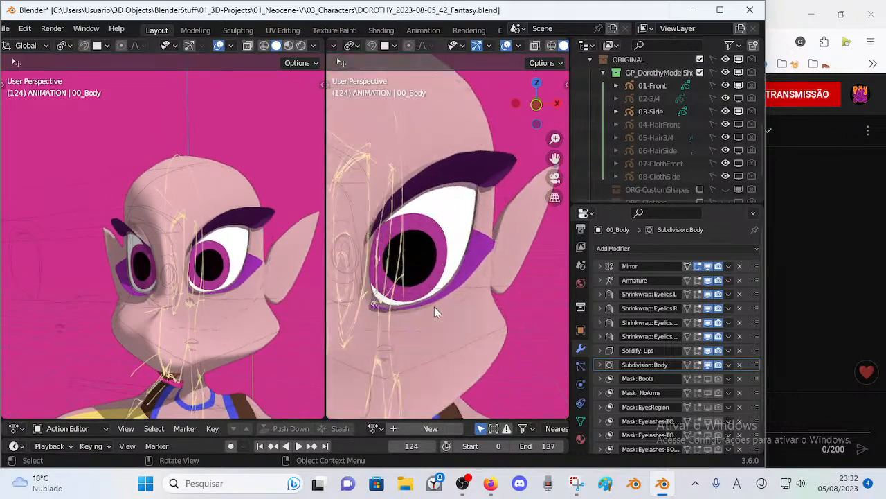
pyautogui.press('Tab')
pyautogui.moveTo(435, 323); pyautogui.dragTo(506, 328, button='middle')
pyautogui.press('Tab')
pyautogui.hotkey('ctrl', 's')
pyautogui.press('Tab')
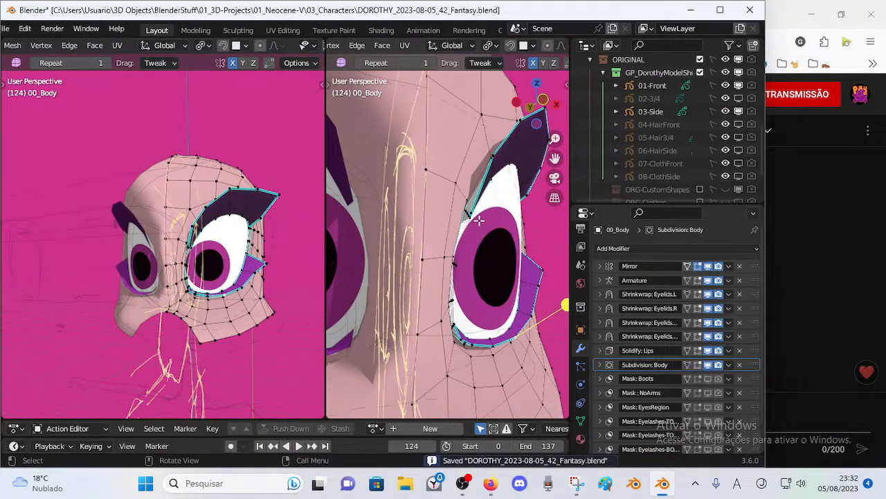
pyautogui.moveTo(478, 221); pyautogui.dragTo(498, 233, button='middle')
pyautogui.moveTo(507, 284); pyautogui.dragTo(467, 279, button='middle')
pyautogui.hotkey('ctrl', 's')
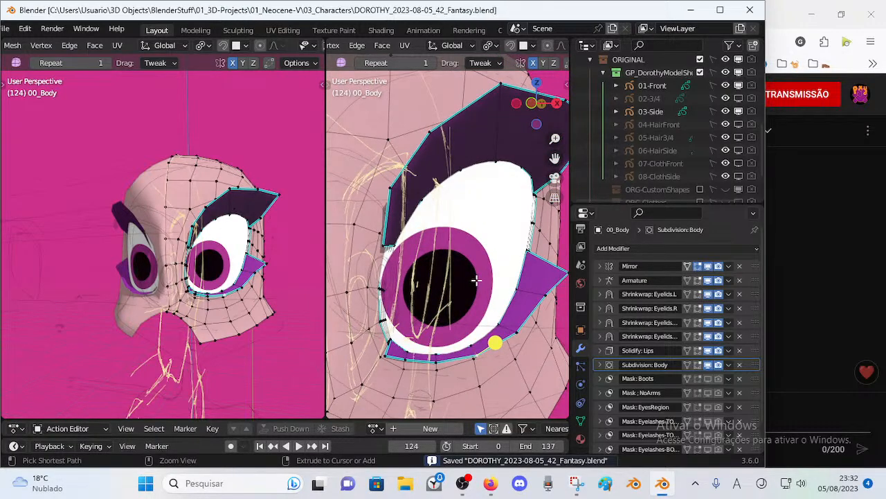
# Step: Join the two 3D viewports into a single large viewport showing the head
pyautogui.rightClick(321, 232)
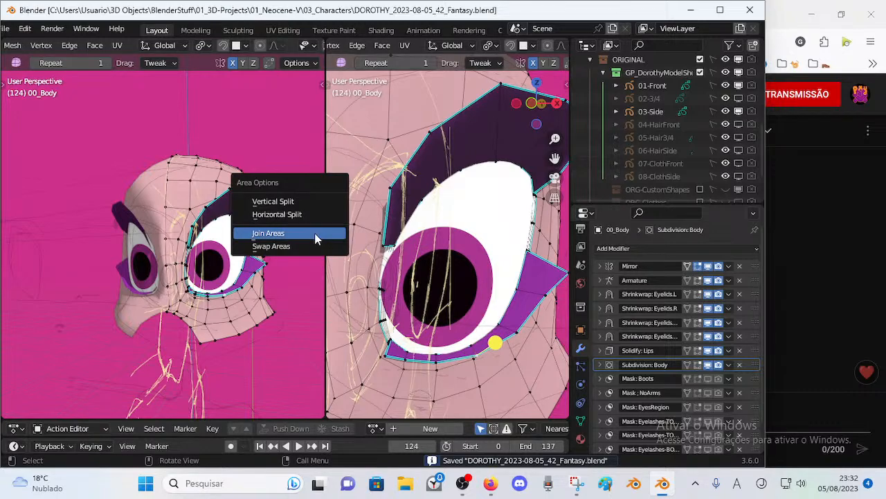
pyautogui.click(315, 238)
pyautogui.click(235, 240)
pyautogui.moveTo(280, 247); pyautogui.dragTo(299, 255, button='middle')
pyautogui.scroll(-4, 295, 255)
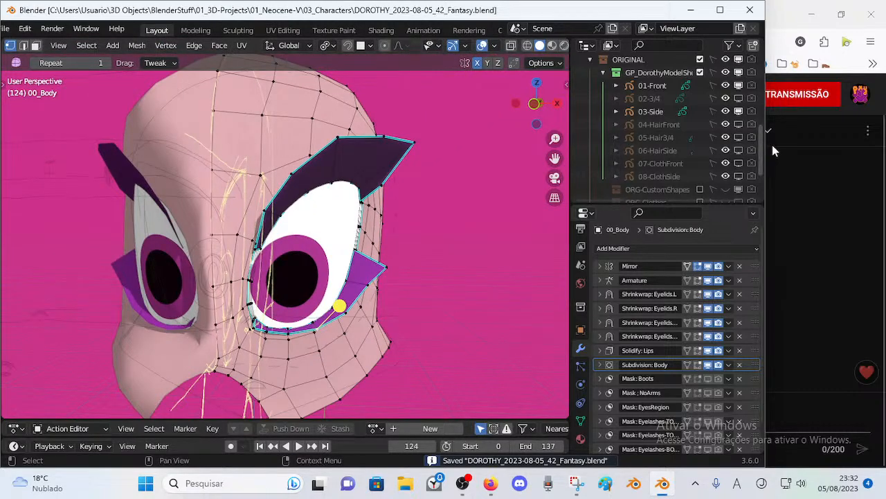
# Step: Disable the GP_DorothyModelSheet reference sketches in the viewport and collapse the ORIGINAL collection
pyautogui.moveTo(738, 124); pyautogui.dragTo(740, 77)
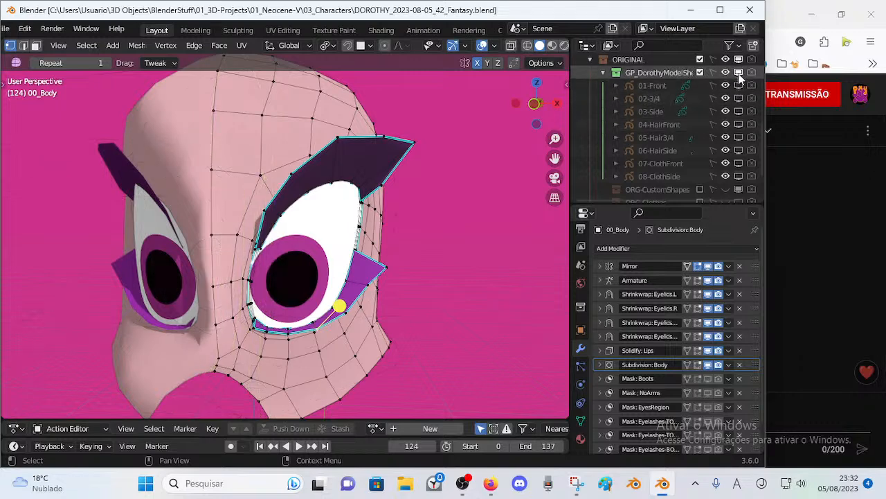
pyautogui.click(605, 72)
pyautogui.scroll(4, 594, 90)
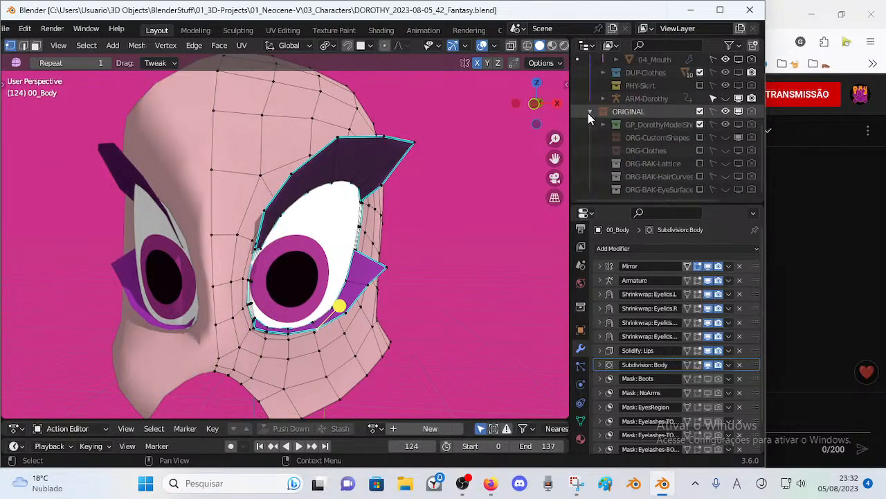
pyautogui.click(589, 112)
# Step: Leave Edit Mode and display the DUP-Hair collection in the viewport
pyautogui.moveTo(297, 196); pyautogui.dragTo(241, 223, button='middle')
pyautogui.press('Tab')
pyautogui.moveTo(267, 254)
pyautogui.mouseDown(button='middle')
pyautogui.moveTo(298, 250)
pyautogui.moveTo(263, 257)
pyautogui.mouseUp(button='middle')
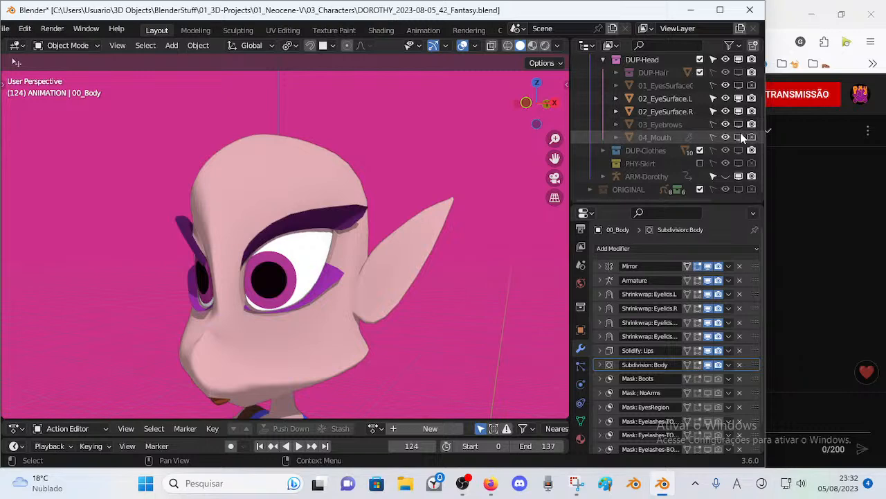
pyautogui.scroll(4, 740, 137)
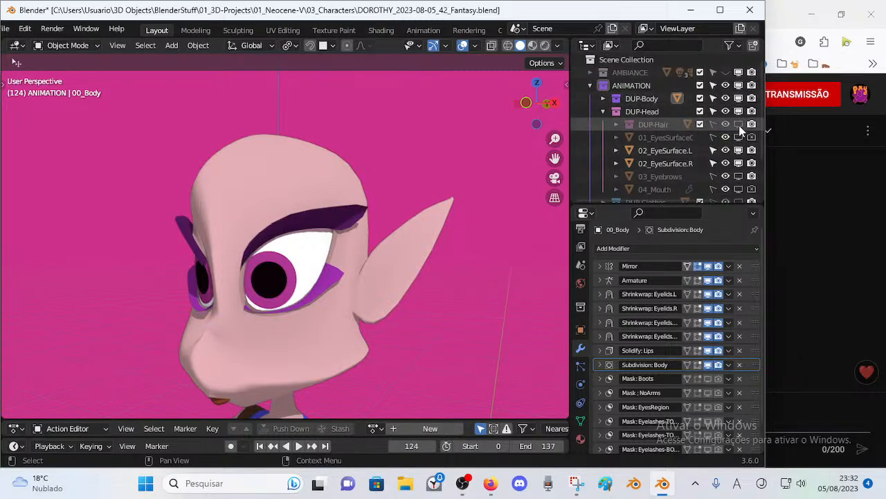
pyautogui.click(739, 124)
pyautogui.moveTo(421, 178); pyautogui.dragTo(350, 177, button='middle')
pyautogui.moveTo(337, 206); pyautogui.dragTo(235, 229, button='middle')
# Step: Display the 03_Eyebrows object in the viewport, check the eyes up close and save the file
pyautogui.click(726, 175)
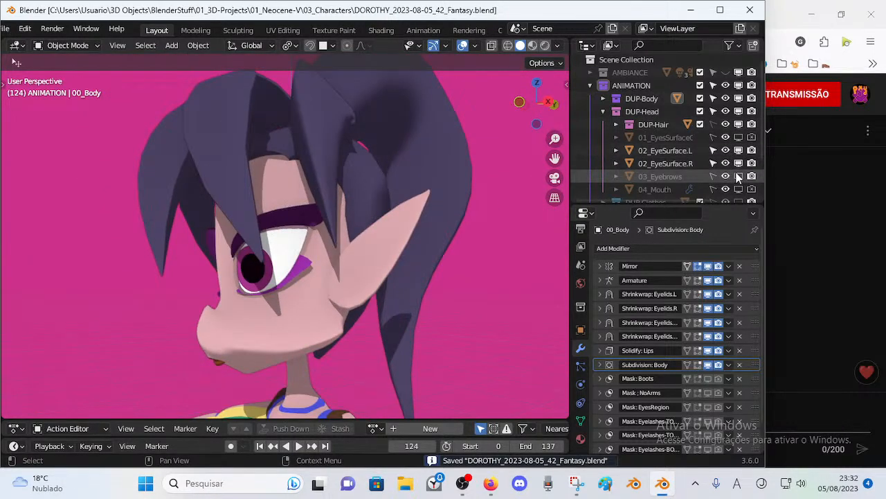
pyautogui.moveTo(327, 211); pyautogui.dragTo(392, 216, button='middle')
pyautogui.hotkey('ctrl', 's')
pyautogui.moveTo(319, 208); pyautogui.dragTo(405, 337, button='middle')
pyautogui.scroll(5, 295, 318)
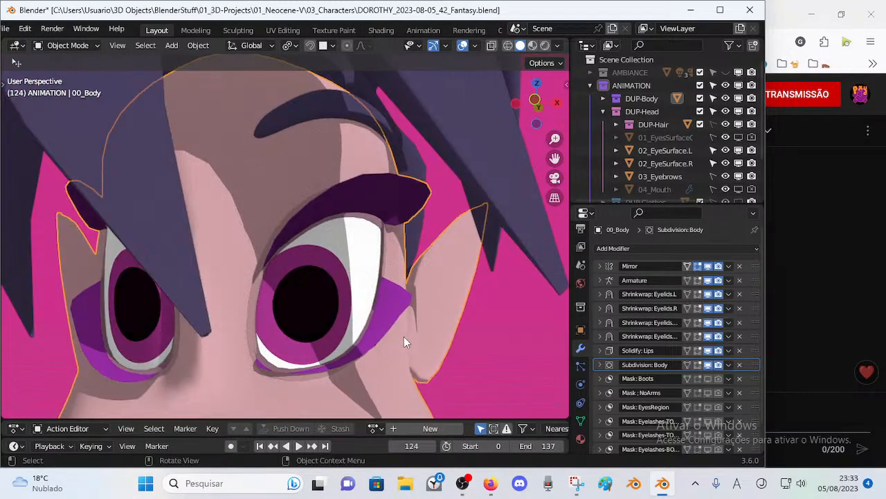
pyautogui.hotkey('ctrl', 's')
pyautogui.press('Tab')
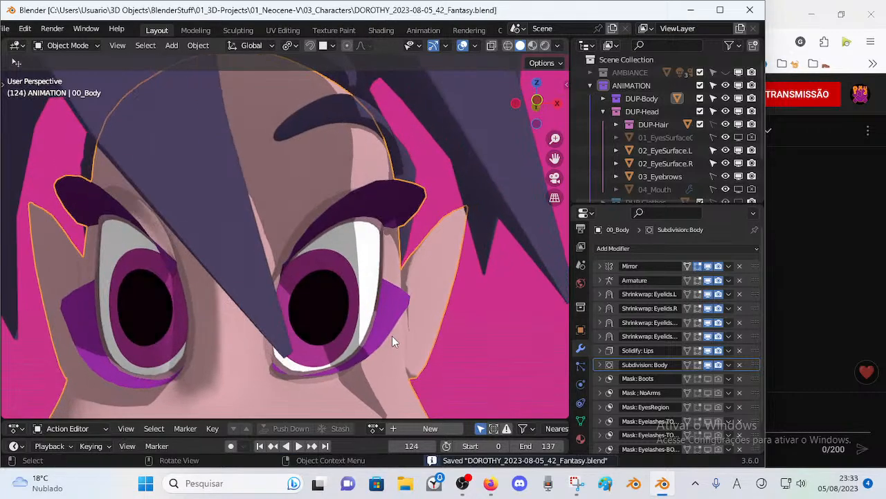
# Step: Recalculate the normals of the selected left lower eyelash faces in Edit Mode, trying the Inside option, and return to Object Mode
pyautogui.keyDown('alt'); pyautogui.click(392, 320); pyautogui.keyUp('alt')
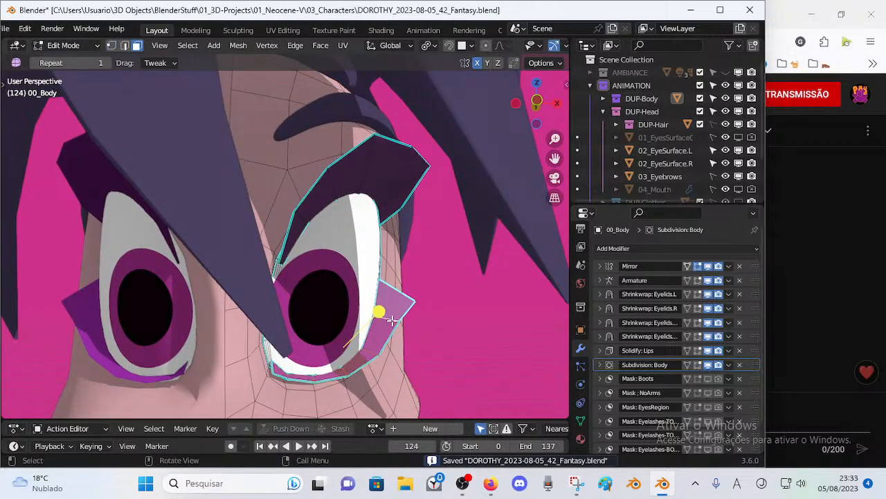
pyautogui.hotkey('shift', 'n')
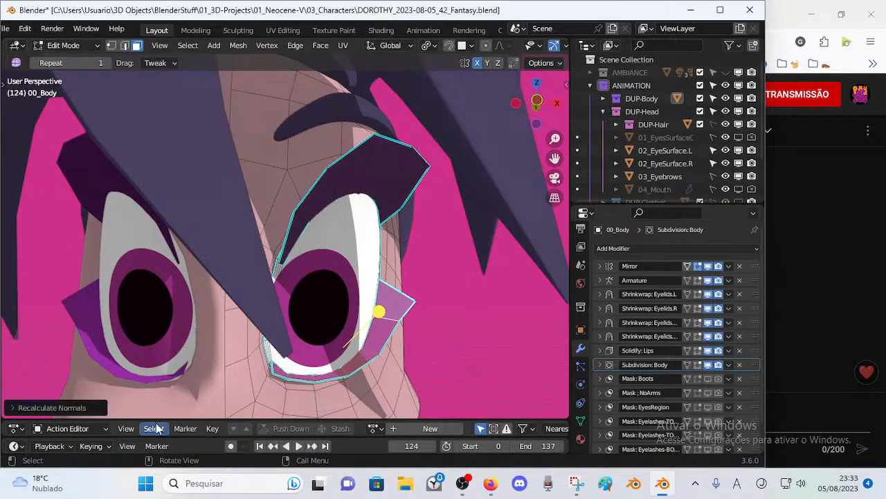
pyautogui.click(54, 408)
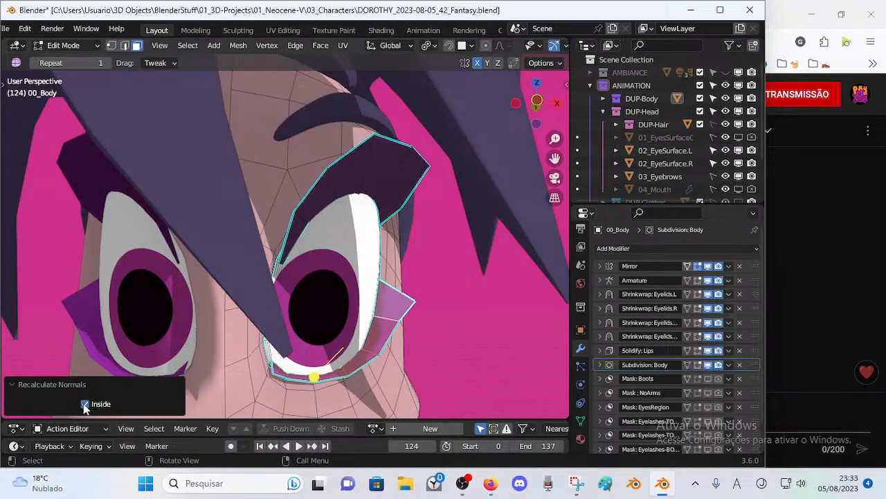
pyautogui.moveTo(336, 346); pyautogui.dragTo(314, 374, button='middle')
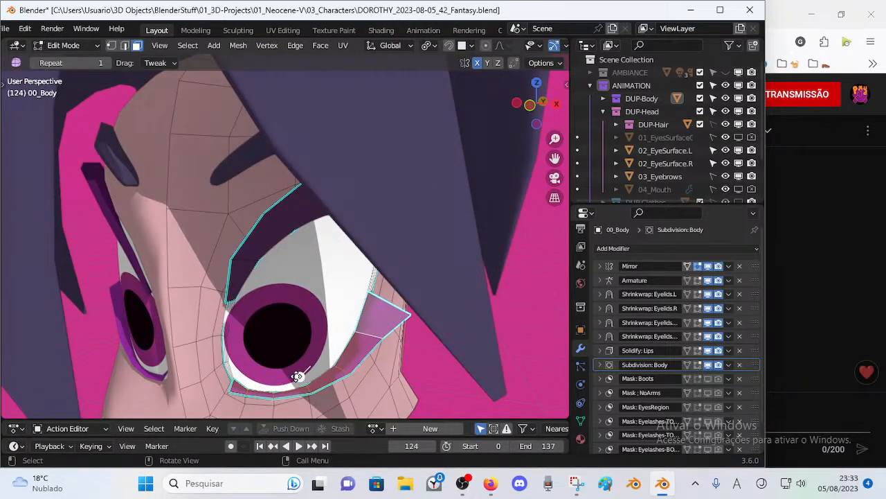
pyautogui.hotkey('shift', 'n')
pyautogui.press('Tab')
pyautogui.moveTo(312, 391); pyautogui.dragTo(247, 345, button='middle')
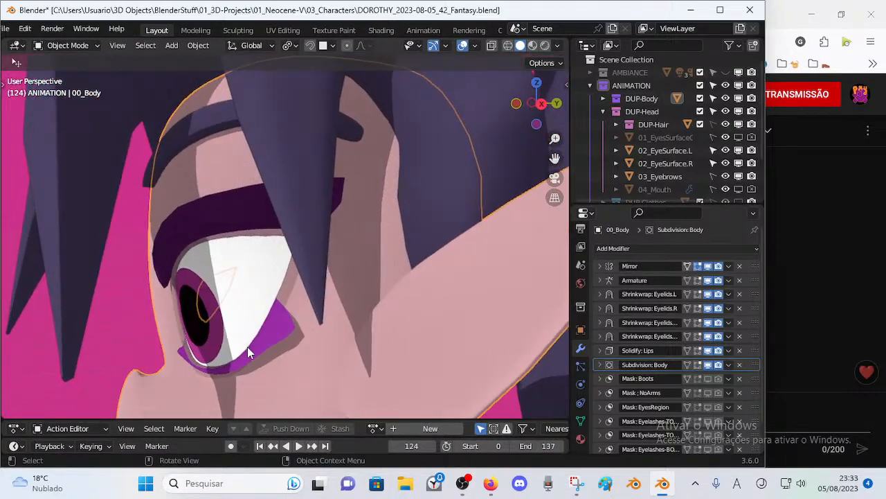
# Step: Compare the eyes with 00_Body's Shrinkwrap, Solidify and Subdivision modifiers temporarily disabled in the viewport, re-enable them and save the file
pyautogui.moveTo(708, 361); pyautogui.dragTo(707, 290)
pyautogui.moveTo(387, 280); pyautogui.dragTo(171, 381, button='middle')
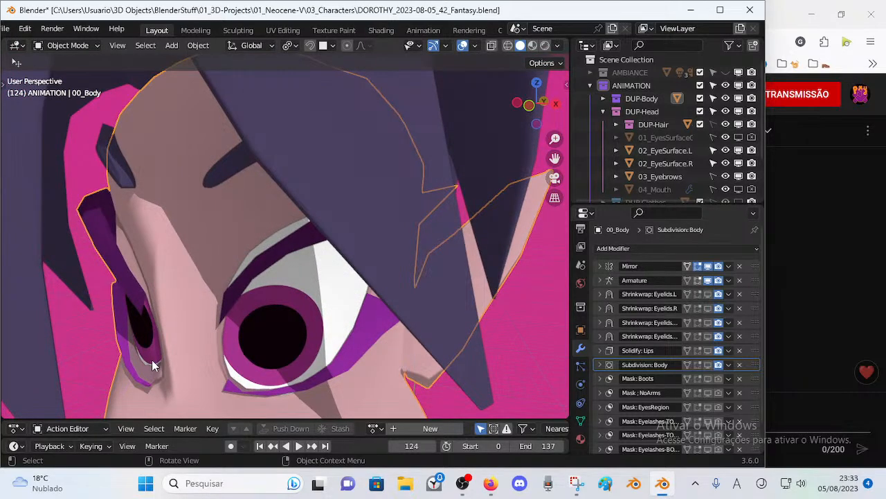
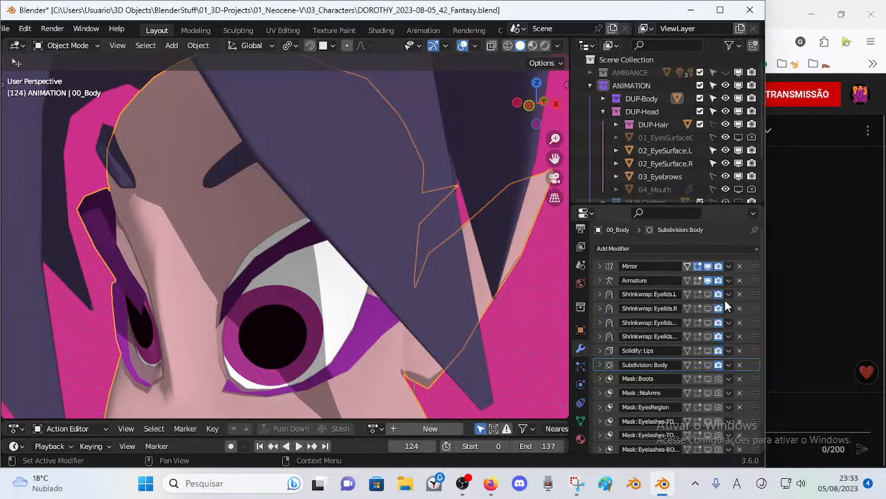
pyautogui.moveTo(709, 294); pyautogui.dragTo(709, 367)
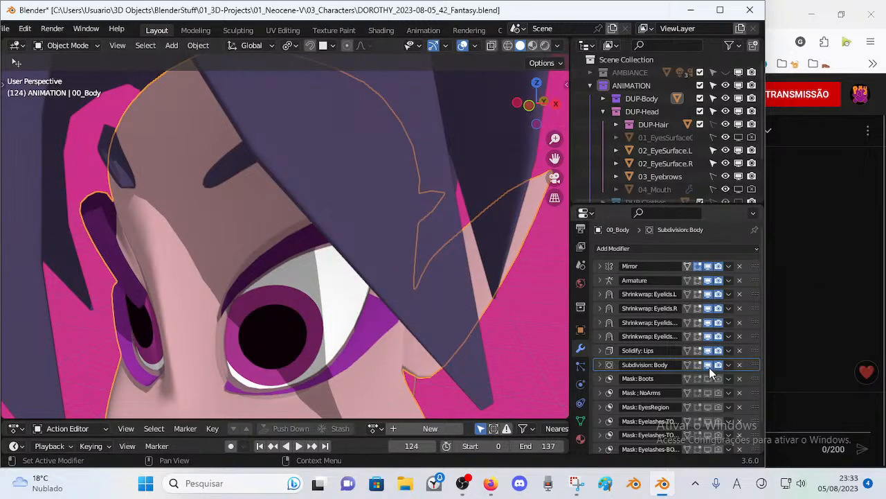
pyautogui.moveTo(258, 377); pyautogui.dragTo(316, 336, button='middle')
pyautogui.hotkey('ctrl', 's')
# Step: Inspect the meshes of the 02_EyeSurface.L and 02_EyeSurface.R objects in Edit Mode
pyautogui.moveTo(366, 313); pyautogui.dragTo(336, 313, button='middle')
pyautogui.click(334, 315)
pyautogui.press('Tab')
pyautogui.press('Tab')
pyautogui.click(158, 315)
pyautogui.moveTo(159, 315); pyautogui.dragTo(184, 313, button='middle')
pyautogui.press('Tab')
pyautogui.press('Tab')
pyautogui.press('Tab')
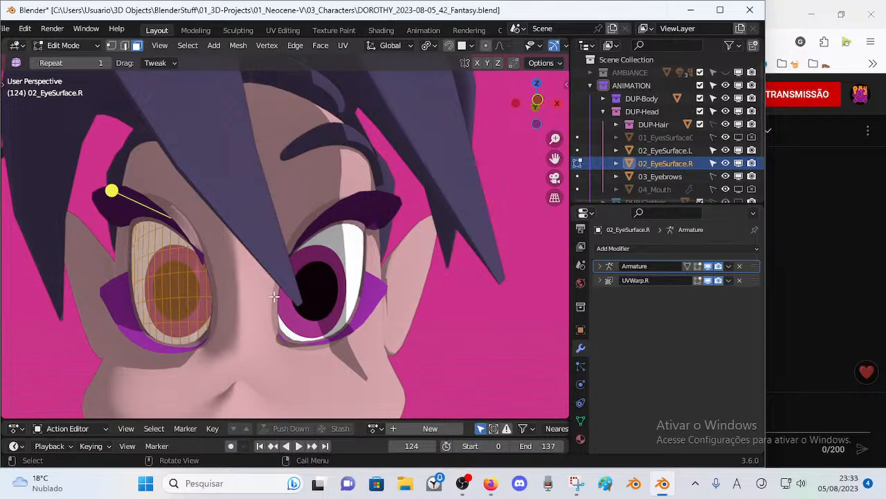
pyautogui.press('Tab')
# Step: Recalculate the normals of both eye surfaces together with Inside left off, and return to Object Mode
pyautogui.click(313, 285)
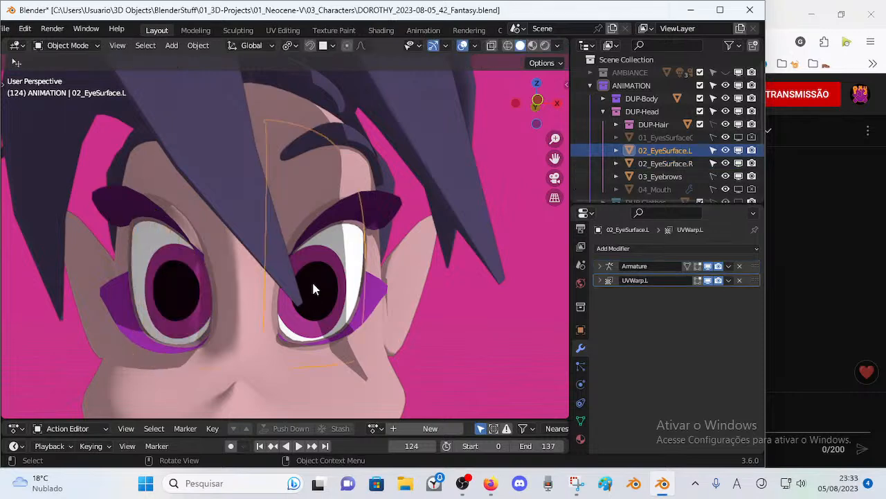
pyautogui.keyDown('shift'); pyautogui.click(201, 290); pyautogui.keyUp('shift')
pyautogui.press('Tab')
pyautogui.hotkey('shift', 'n')
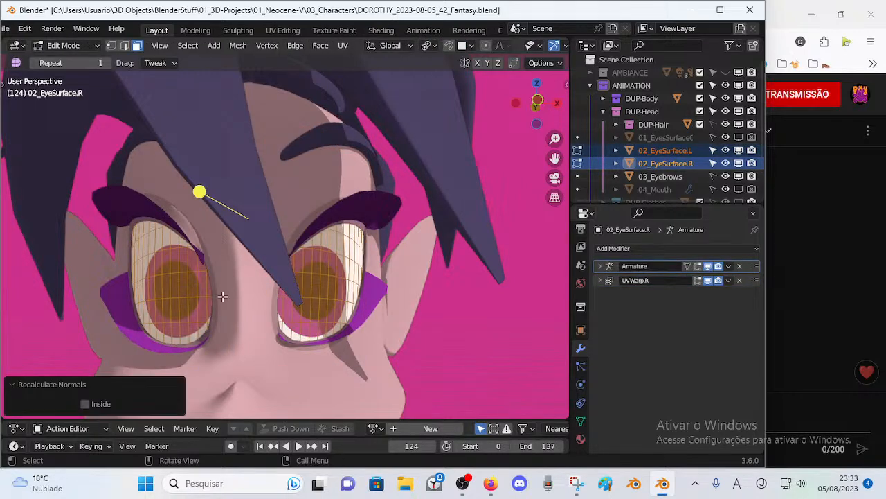
pyautogui.click(85, 404)
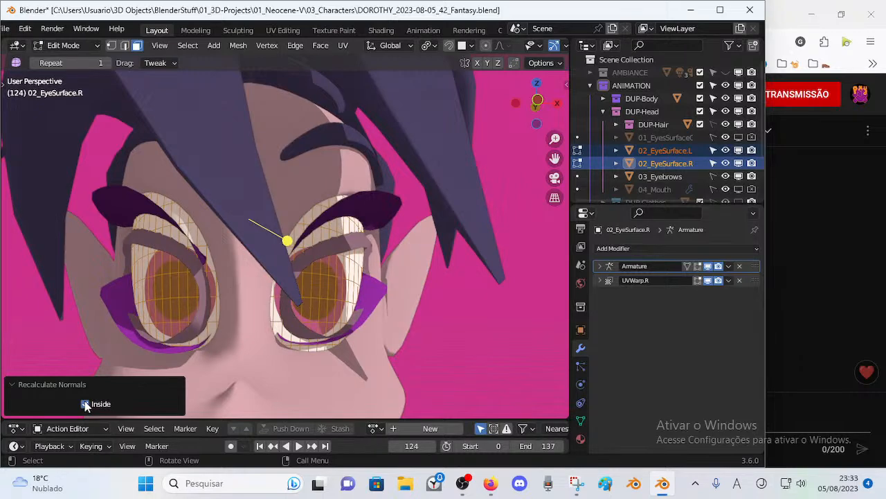
pyautogui.click(85, 403)
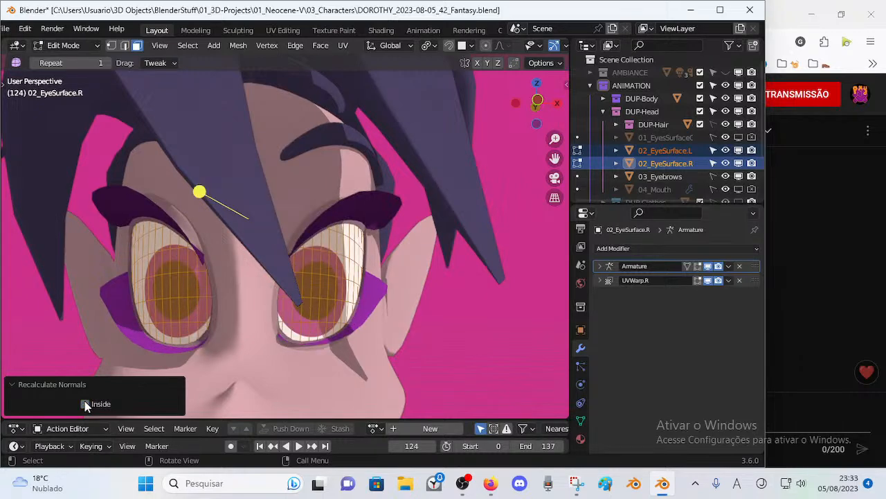
pyautogui.hotkey('ctrl', 'Tab')
# Step: Check the transform values of 02_EyeSurface.L and 02_EyeSurface.R
pyautogui.click(307, 333)
pyautogui.moveTo(307, 332); pyautogui.dragTo(331, 362, button='middle')
pyautogui.click(331, 362)
pyautogui.press('n')
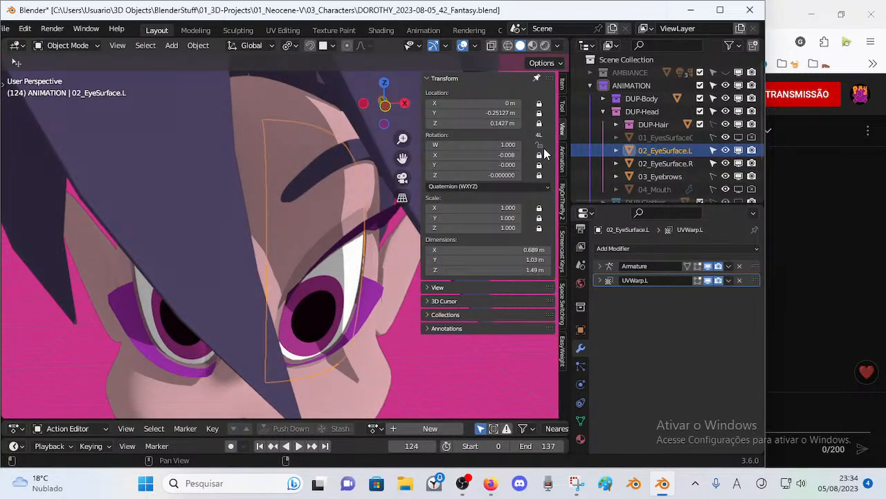
pyautogui.click(153, 335)
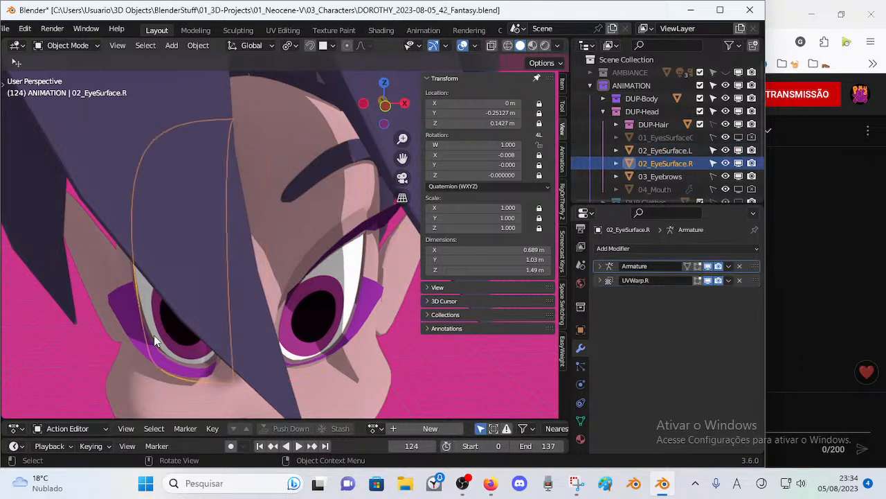
pyautogui.press('n')
# Step: Save the file and save a new version as DOROTHY_2023-08-05_43_Fantasy.blend
pyautogui.moveTo(453, 215); pyautogui.dragTo(294, 267, button='middle')
pyautogui.hotkey('ctrl', 's')
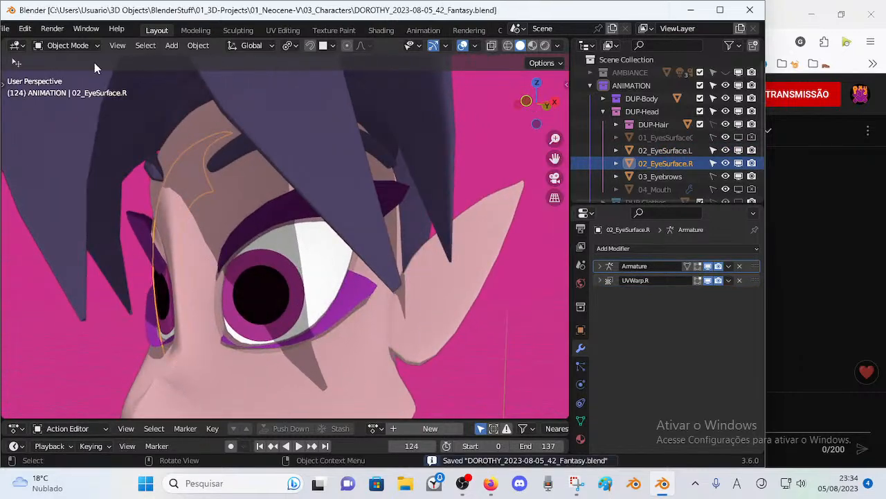
pyautogui.scroll(2, 13, 27)
pyautogui.click(31, 28)
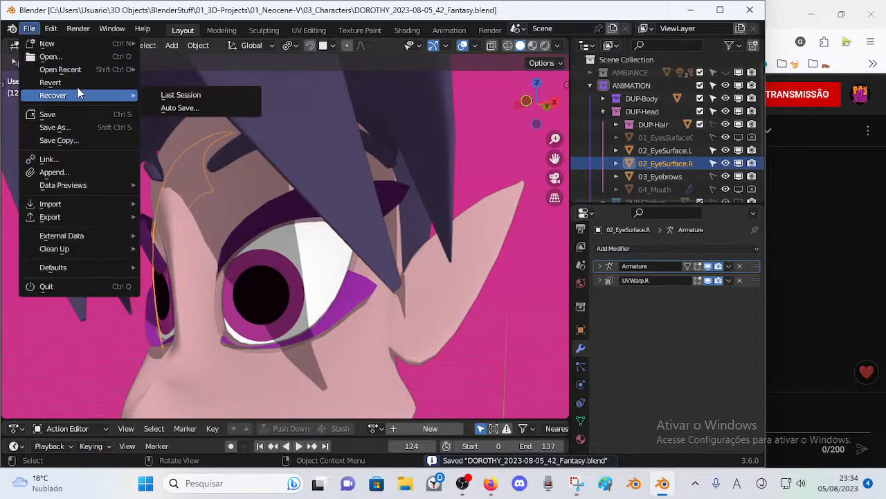
pyautogui.click(75, 126)
pyautogui.click(312, 135)
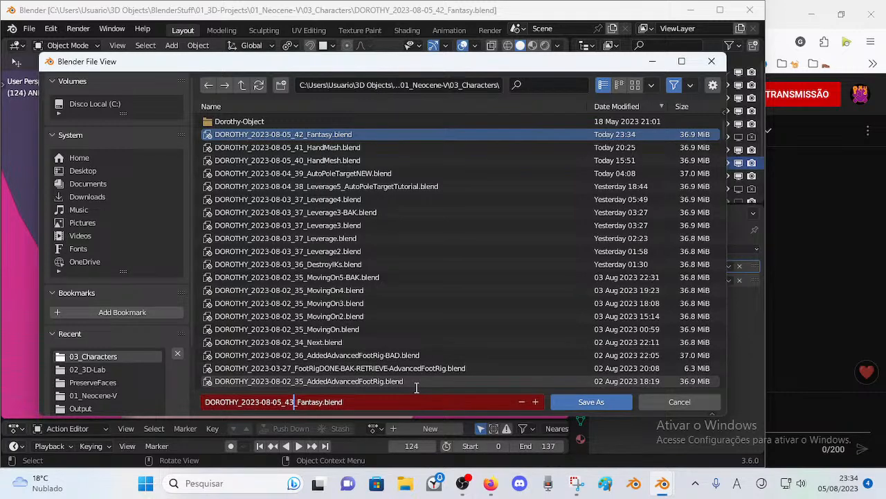
pyautogui.press('Return')
# Step: Deselect everything, display the armature and 01_EyesSurfaceC in the viewport, and make both 02_EyeSurface objects unselectable
pyautogui.moveTo(366, 313); pyautogui.dragTo(249, 263, button='middle')
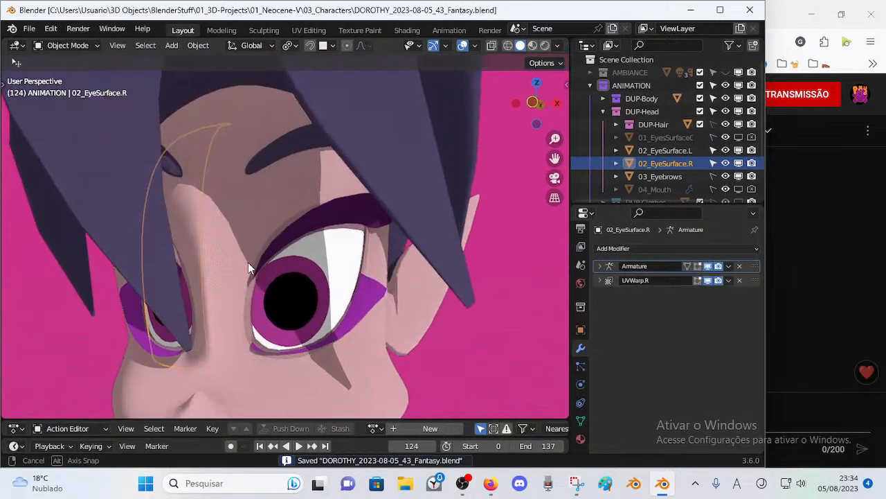
pyautogui.click(310, 265)
pyautogui.press('KP_Decimal')
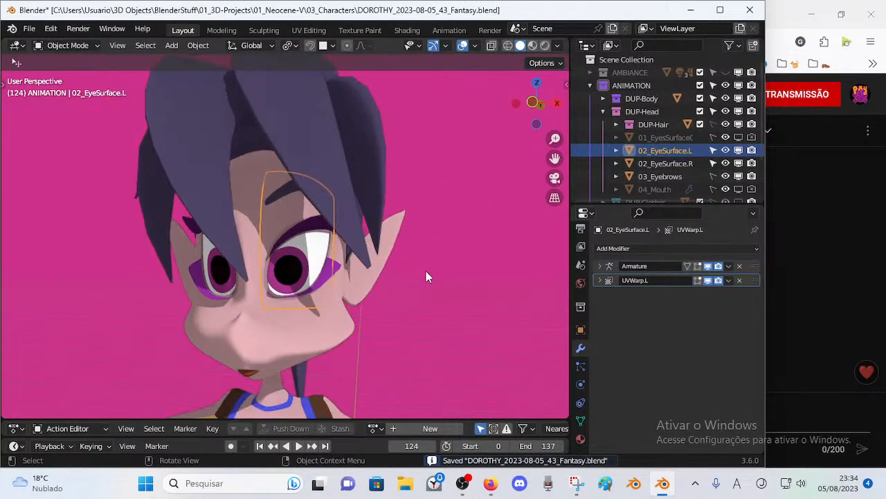
pyautogui.moveTo(393, 249); pyautogui.dragTo(320, 248, button='middle')
pyautogui.hotkey('alt', 'a')
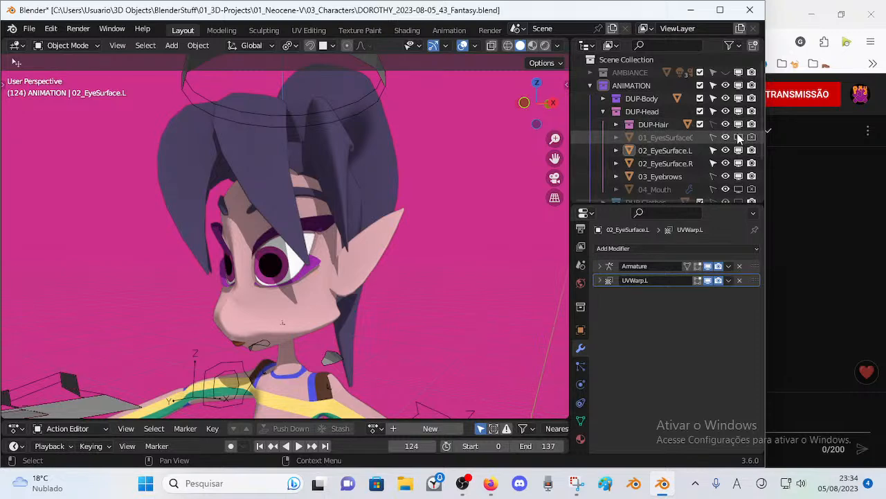
pyautogui.click(738, 137)
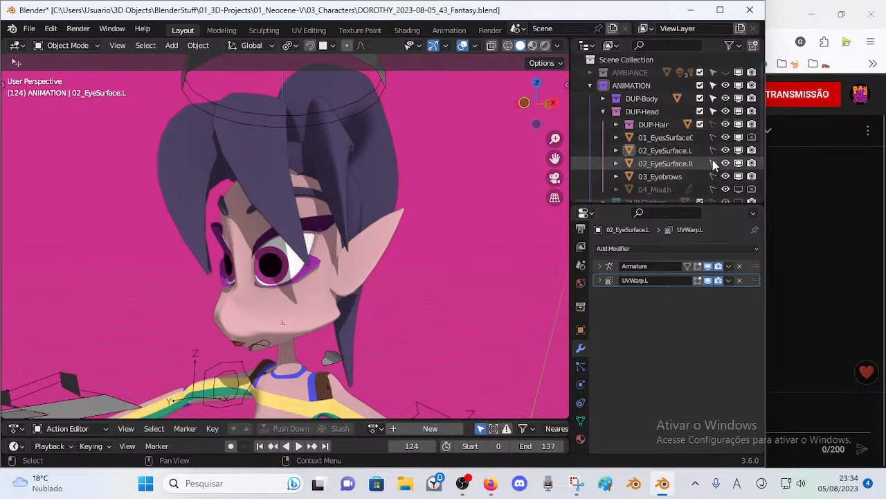
pyautogui.moveTo(173, 284); pyautogui.dragTo(330, 271, button='middle')
# Step: Select ARM-Dorothy, show its FACE MTR bone layer together with MTR : Body, save the file and enter Pose Mode
pyautogui.press('n')
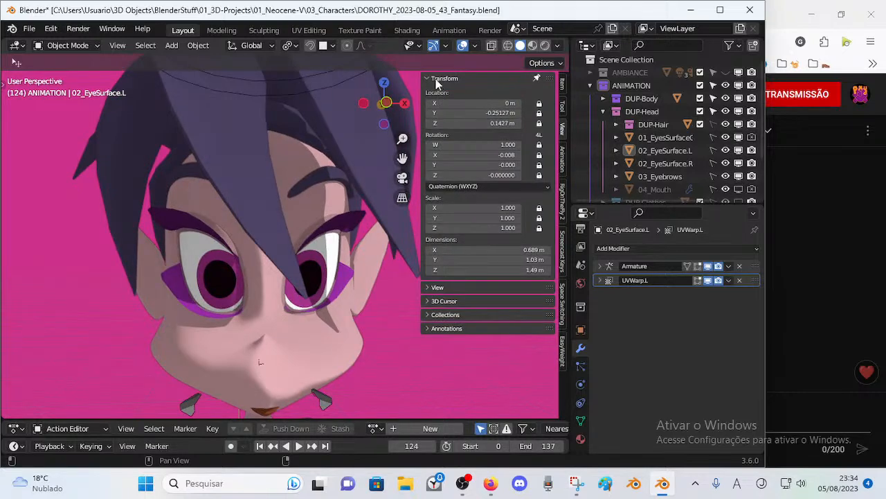
pyautogui.click(440, 78)
pyautogui.click(332, 72)
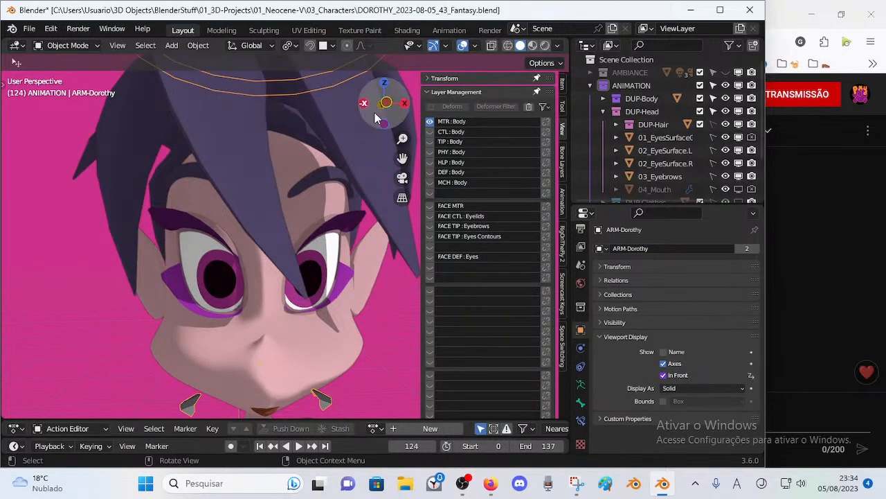
pyautogui.click(430, 205)
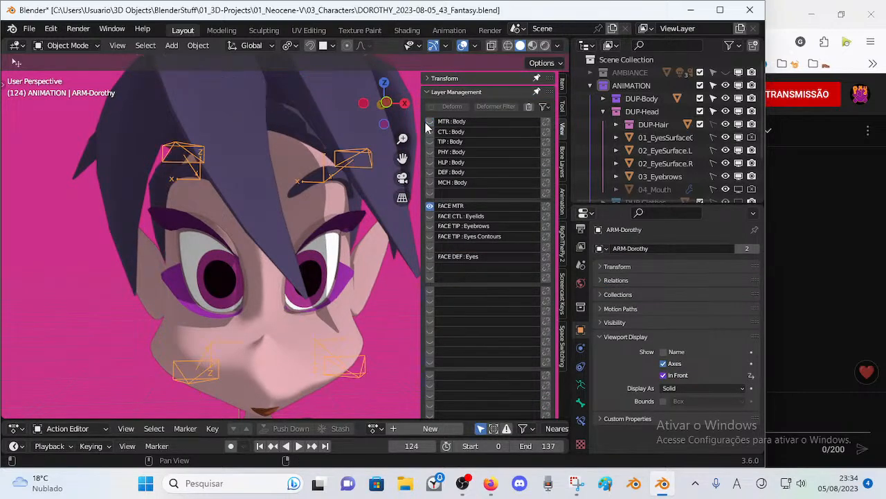
pyautogui.moveTo(414, 139); pyautogui.dragTo(341, 168, button='middle')
pyautogui.hotkey('ctrl', 's')
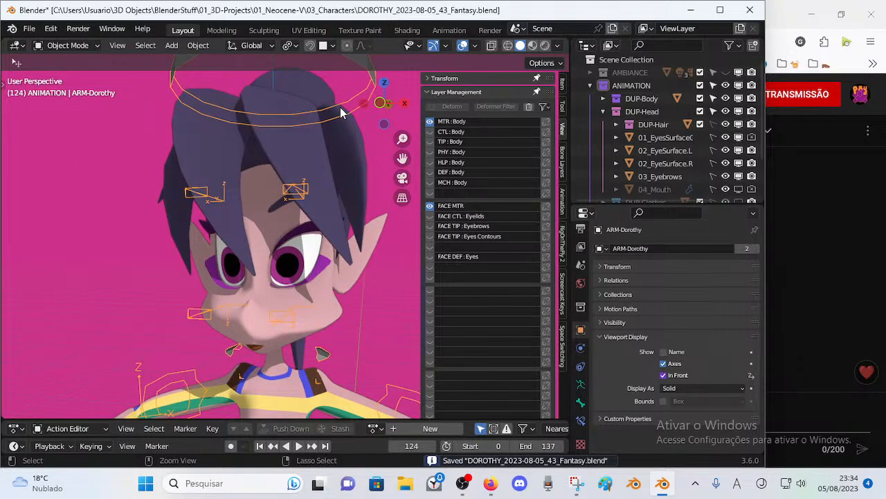
pyautogui.hotkey('ctrl', 'Tab')
# Step: Try turning the head freely with a trackball rotation of the MTR-Head bone
pyautogui.click(340, 108)
pyautogui.press('r')
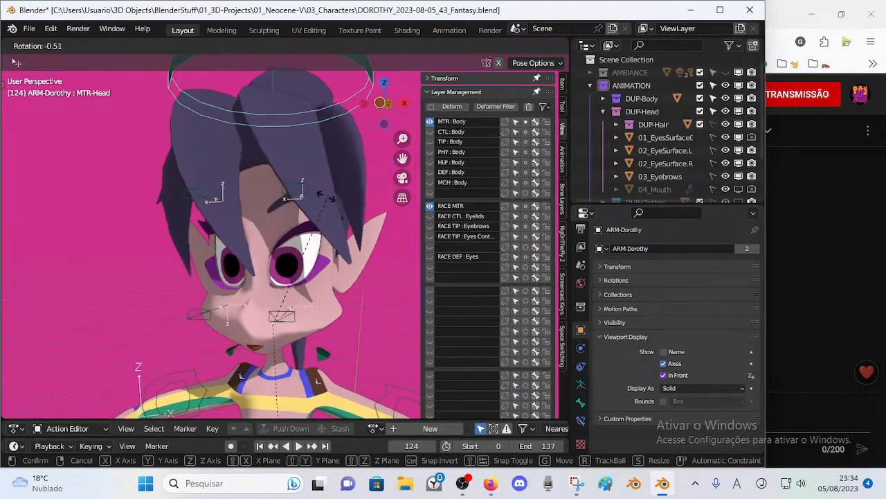
pyautogui.press('r')
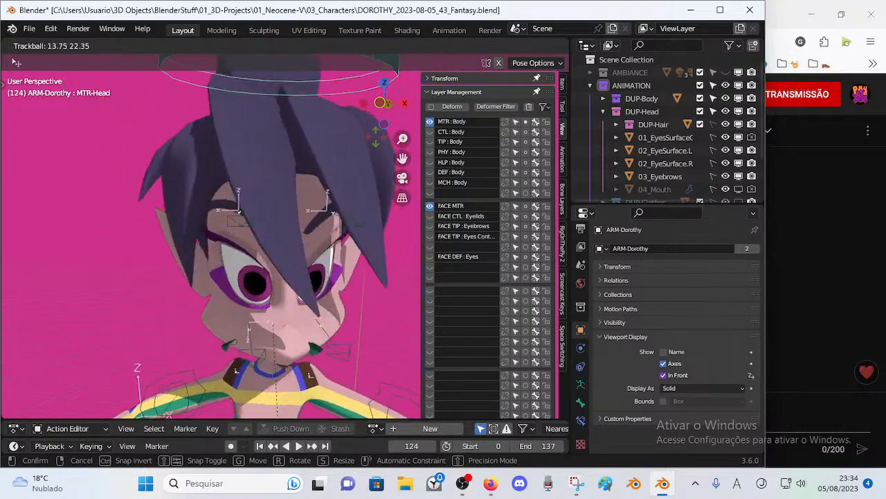
pyautogui.click(322, 233)
# Step: Try moving the CTL-EyeContour-Top.L bone to test the deformation around the upper eyelid
pyautogui.click(300, 191)
pyautogui.press('g')
pyautogui.rightClick(285, 225)
pyautogui.moveTo(284, 224); pyautogui.dragTo(390, 261, button='middle')
pyautogui.press('g')
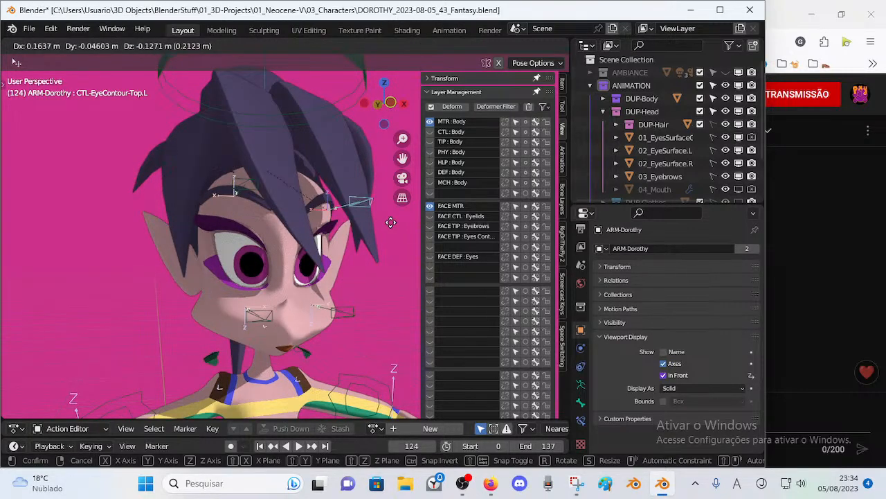
pyautogui.click(372, 229)
pyautogui.moveTo(373, 230); pyautogui.dragTo(338, 238, button='middle')
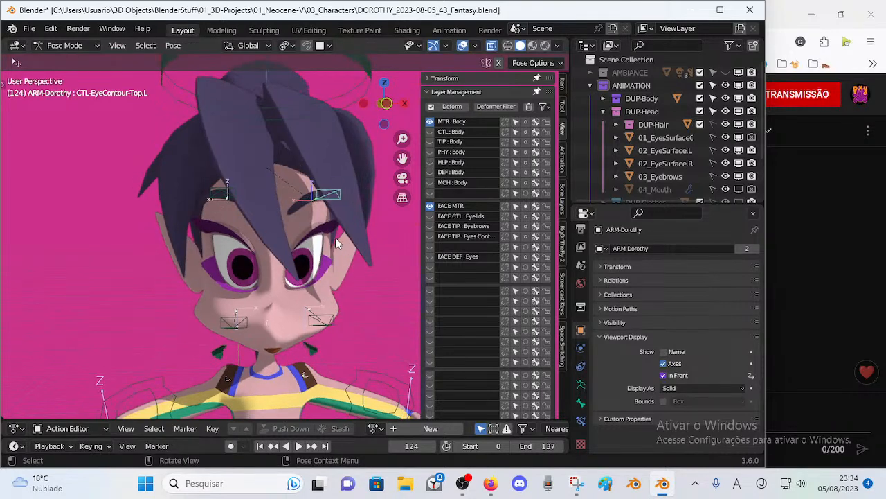
# Step: Try moving the CTL-EyeContour-Bot.L bone to test the deformation around the lower eyelid
pyautogui.click(331, 322)
pyautogui.press('g')
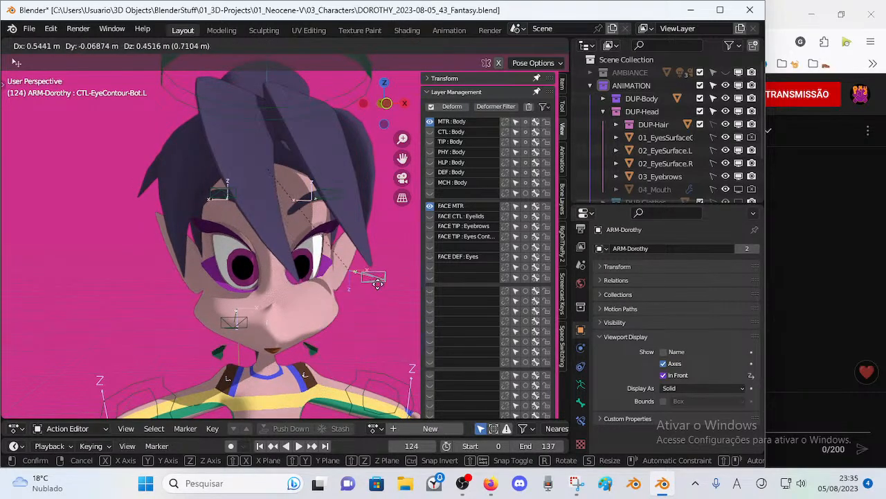
pyautogui.rightClick(360, 310)
pyautogui.moveTo(358, 312); pyautogui.dragTo(302, 300, button='middle')
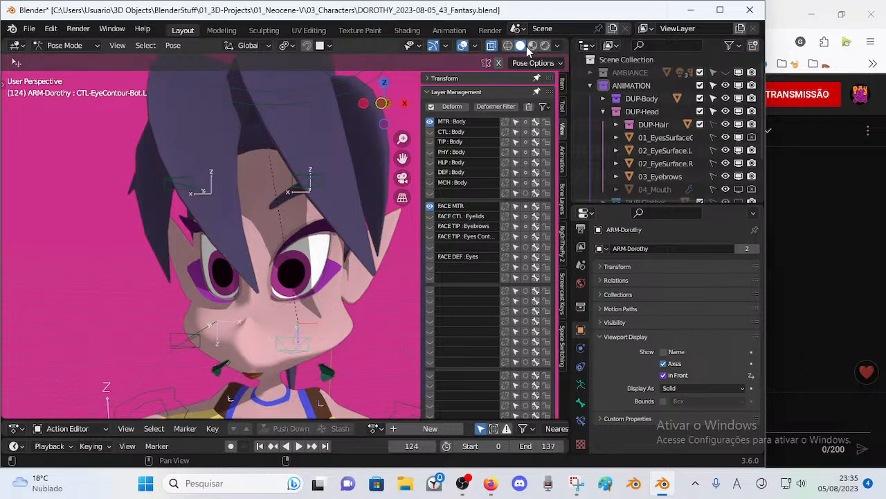
# Step: Display the wireframe over the model, test moving the CTL-EyeContour-Bot.L bone against it and save the file
pyautogui.hotkey('shift', 'z')
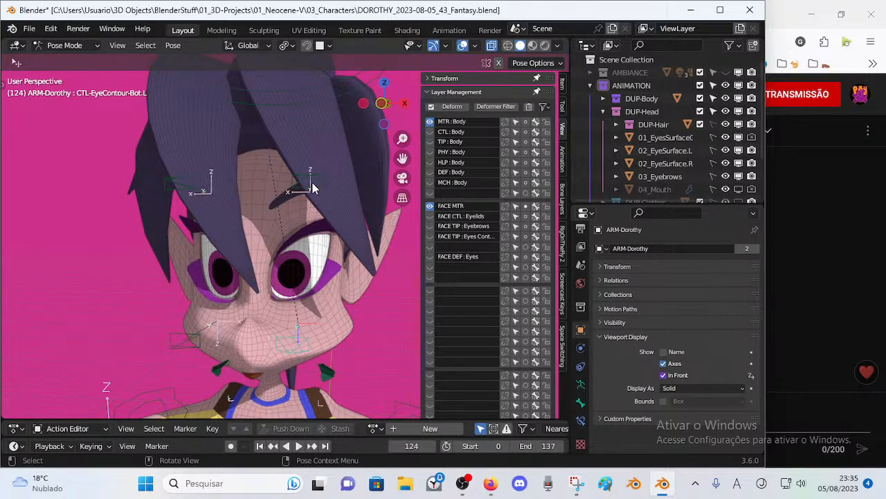
pyautogui.press('g')
pyautogui.rightClick(285, 317)
pyautogui.click(294, 344)
pyautogui.press('g')
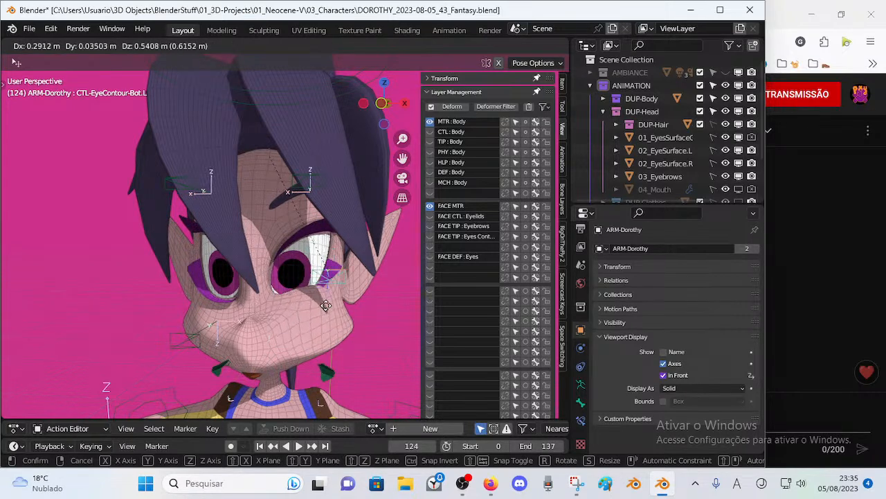
pyautogui.rightClick(328, 333)
pyautogui.hotkey('ctrl', 's')
pyautogui.moveTo(314, 305); pyautogui.dragTo(329, 278, button='middle')
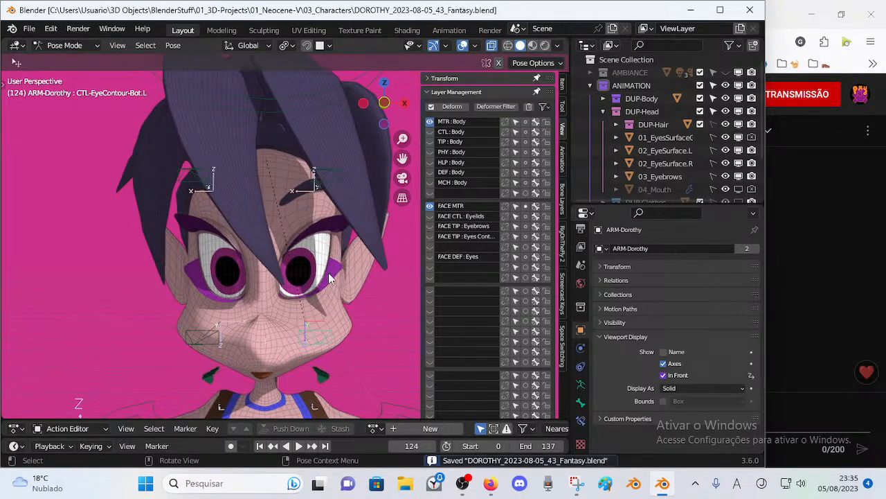
pyautogui.press('g')
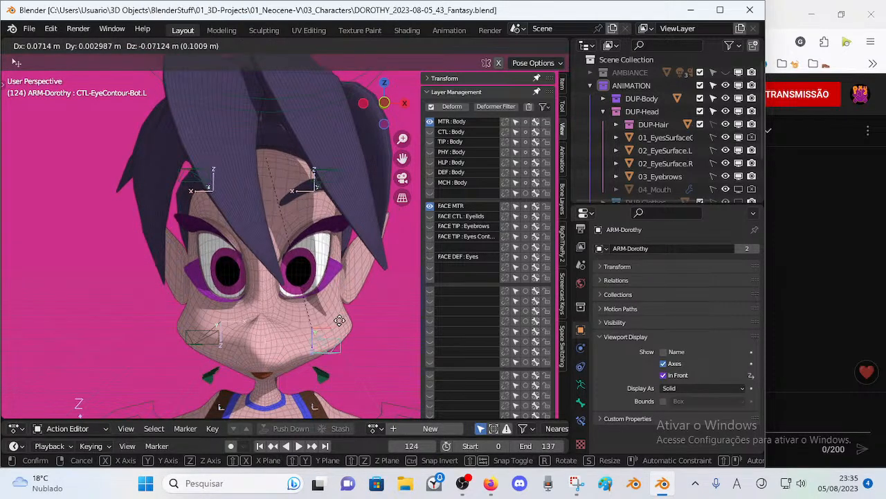
pyautogui.rightClick(338, 284)
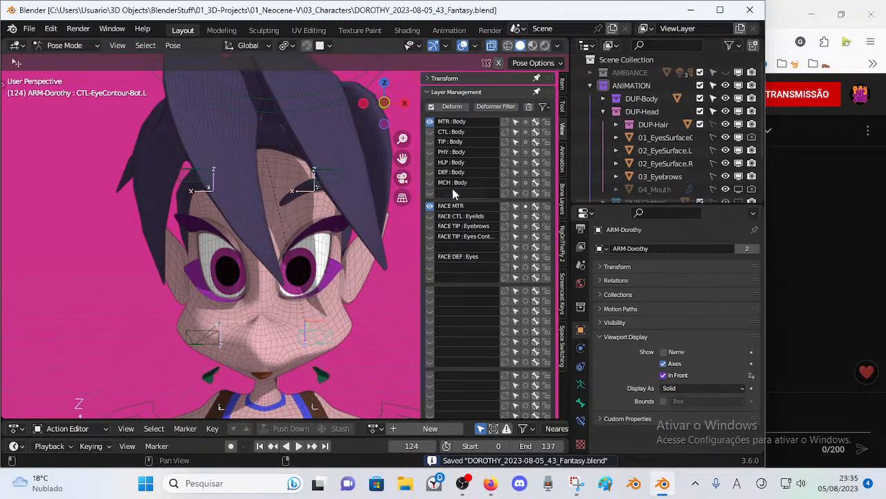
# Step: Show the FACE CTL : Eyelids bone layer in place of FACE MTR and select the CTL_Eyelid-TOP-BB-Handler.L.002 bone
pyautogui.click(430, 133)
pyautogui.click(430, 132)
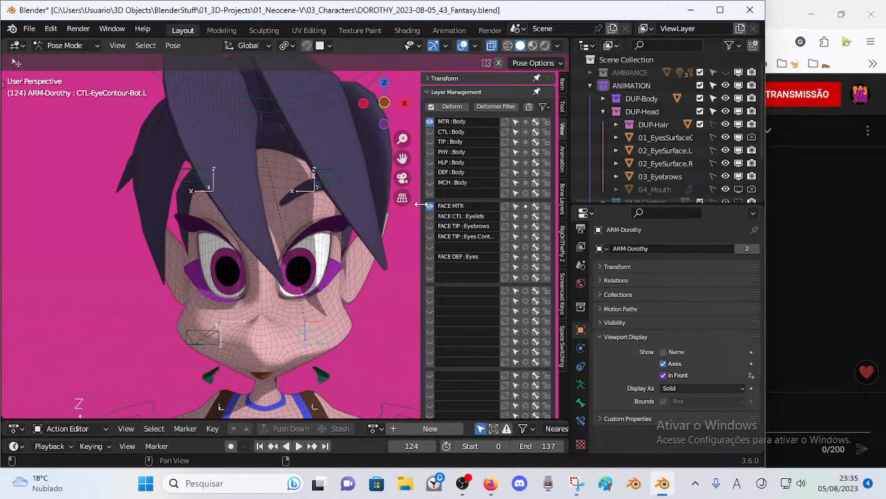
pyautogui.click(430, 216)
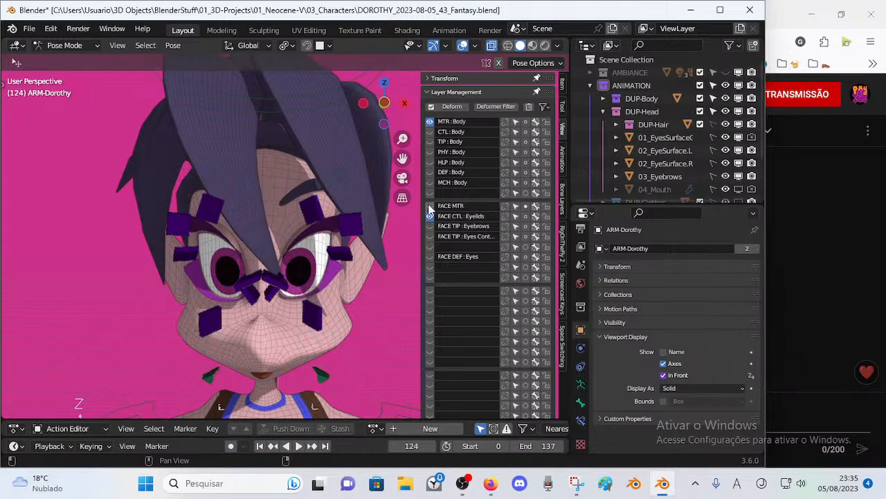
pyautogui.click(318, 207)
pyautogui.moveTo(318, 207); pyautogui.dragTo(270, 216, button='middle')
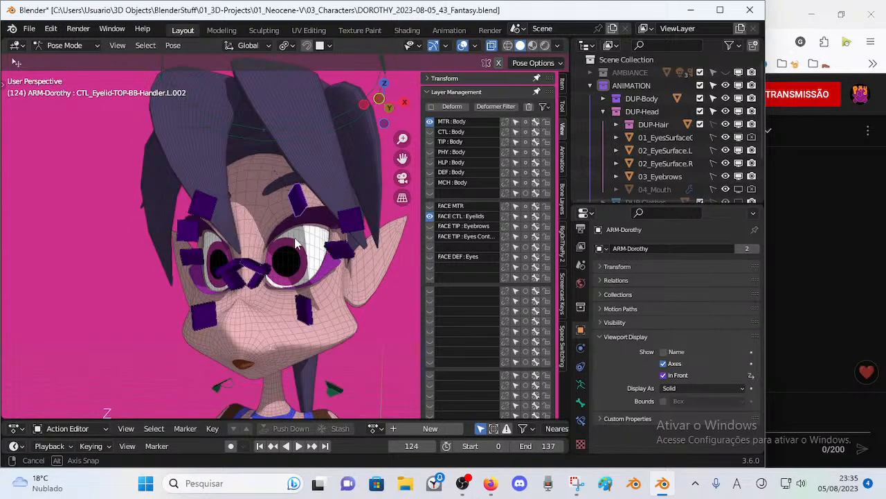
# Step: Lower the middle upper-eyelid handler over Dorothy's left eye and bring the middle lower-eyelid handler up toward it
pyautogui.press('g')
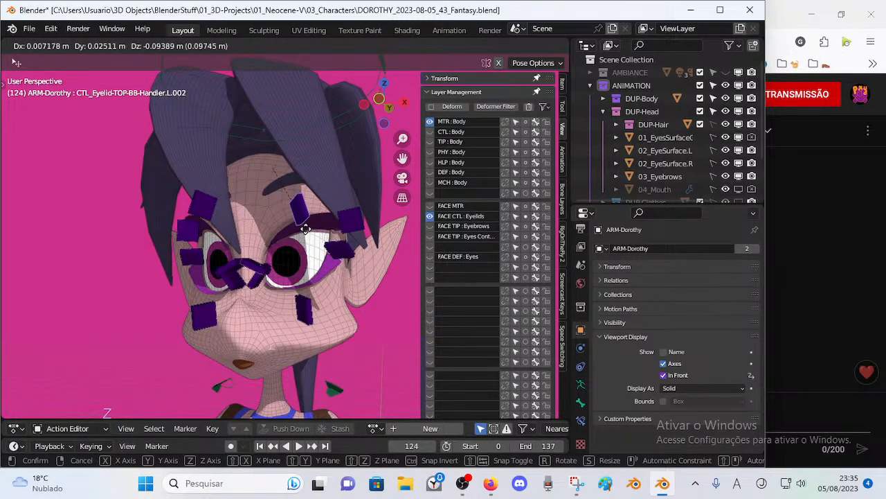
pyautogui.click(316, 258)
pyautogui.scroll(3, 320, 257)
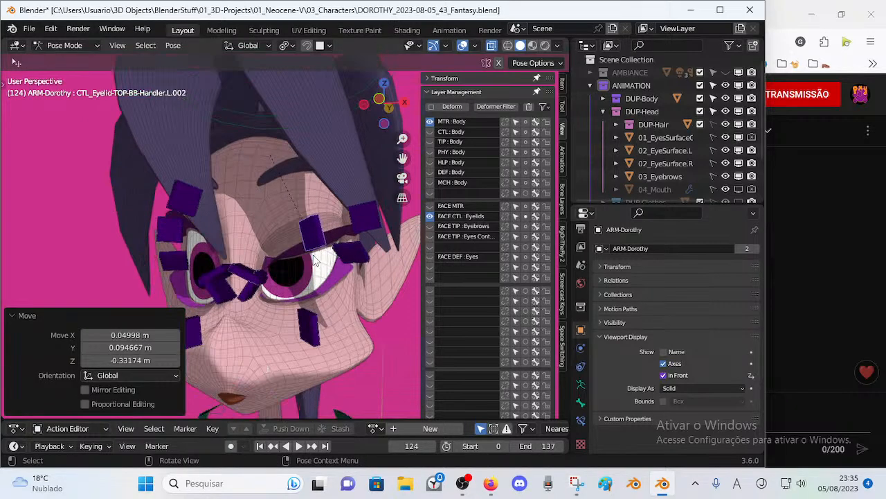
pyautogui.moveTo(324, 256); pyautogui.dragTo(319, 308, button='middle')
pyautogui.press('g')
pyautogui.click(311, 248)
pyautogui.press('g')
pyautogui.moveTo(327, 339); pyautogui.dragTo(325, 299)
pyautogui.moveTo(322, 362); pyautogui.dragTo(322, 309)
pyautogui.moveTo(306, 272); pyautogui.dragTo(298, 269)
# Step: Rotate the left eye's inner upper-eyelid handler to follow the lid line and reposition it near the inner corner
pyautogui.click(244, 305)
pyautogui.press('r')
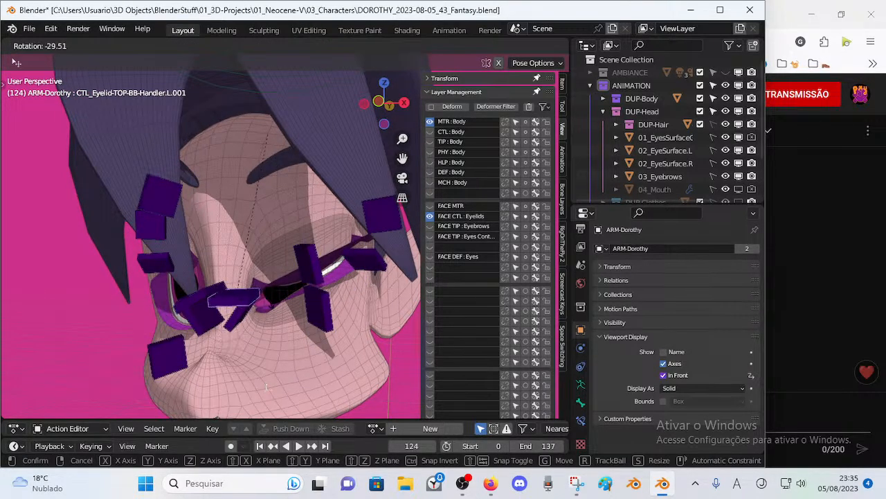
pyautogui.click(248, 321)
pyautogui.moveTo(240, 303)
pyautogui.mouseDown()
pyautogui.moveTo(244, 268)
pyautogui.moveTo(240, 300)
pyautogui.mouseUp()
# Step: Adjust the left eye's middle upper-eyelid handler and the surrounding handlers until the upper and lower lids meet
pyautogui.moveTo(309, 271)
pyautogui.mouseDown()
pyautogui.moveTo(301, 196)
pyautogui.moveTo(302, 262)
pyautogui.mouseUp()
pyautogui.moveTo(326, 320); pyautogui.dragTo(330, 357)
pyautogui.moveTo(372, 269); pyautogui.dragTo(366, 300)
pyautogui.moveTo(326, 359); pyautogui.dragTo(319, 279)
pyautogui.moveTo(398, 223); pyautogui.dragTo(342, 248)
pyautogui.moveTo(333, 262); pyautogui.dragTo(339, 268, button='middle')
pyautogui.moveTo(331, 277)
pyautogui.mouseDown()
pyautogui.moveTo(329, 266)
pyautogui.moveTo(331, 277)
pyautogui.mouseUp()
pyautogui.moveTo(334, 302); pyautogui.dragTo(334, 309)
pyautogui.moveTo(324, 272); pyautogui.dragTo(330, 302)
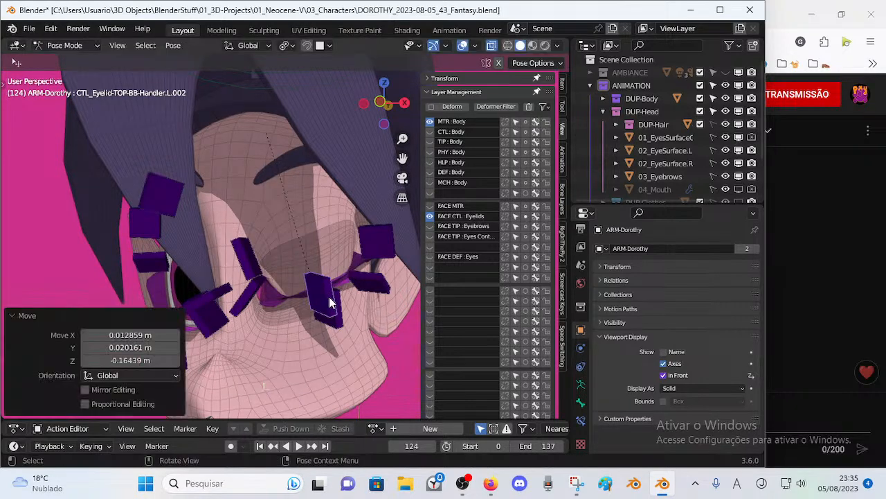
# Step: Move the left eye's outer upper-eyelid handler down to the outer corner, about 0.49 m lower on Z
pyautogui.moveTo(377, 246); pyautogui.dragTo(323, 151)
pyautogui.click(376, 244)
pyautogui.moveTo(376, 244); pyautogui.dragTo(331, 242, button='middle')
pyautogui.moveTo(325, 242); pyautogui.dragTo(310, 173)
pyautogui.moveTo(283, 169); pyautogui.dragTo(291, 148, button='middle')
pyautogui.press('g')
pyautogui.click(377, 284)
pyautogui.moveTo(378, 284); pyautogui.dragTo(283, 239, button='middle')
pyautogui.moveTo(338, 261); pyautogui.dragTo(290, 295, button='middle')
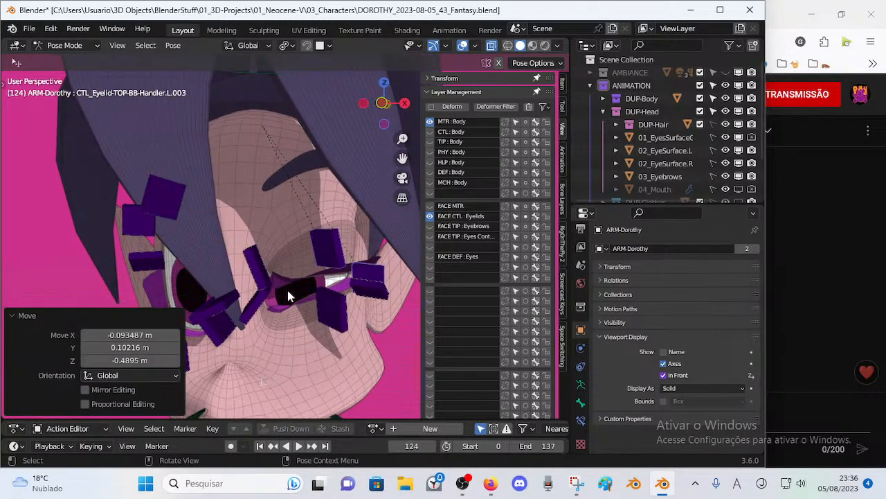
pyautogui.click(374, 273)
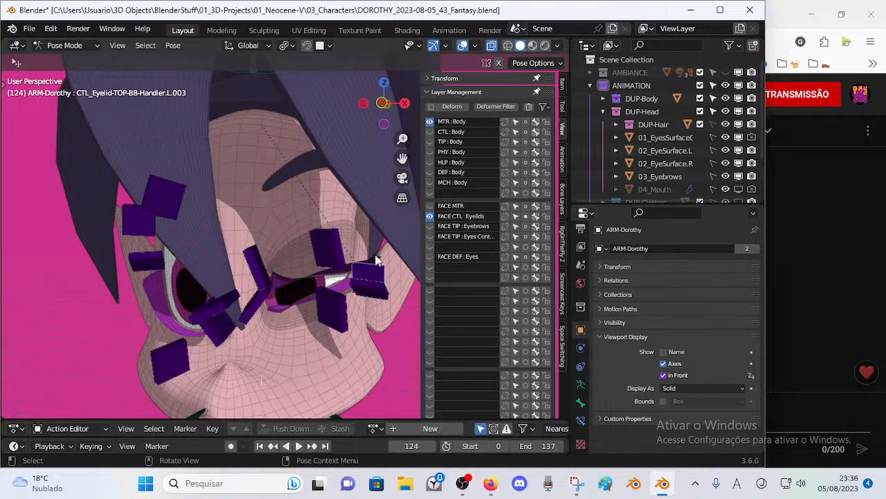
# Step: Toggle through the armature's bone layers and make the FACE DEF : Eyes layer visible alongside the eyelid controls
pyautogui.click(429, 257)
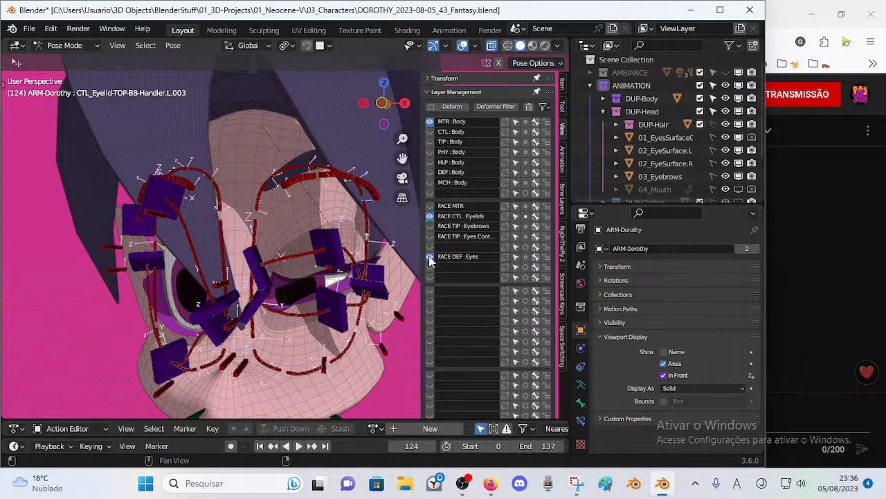
pyautogui.click(429, 257)
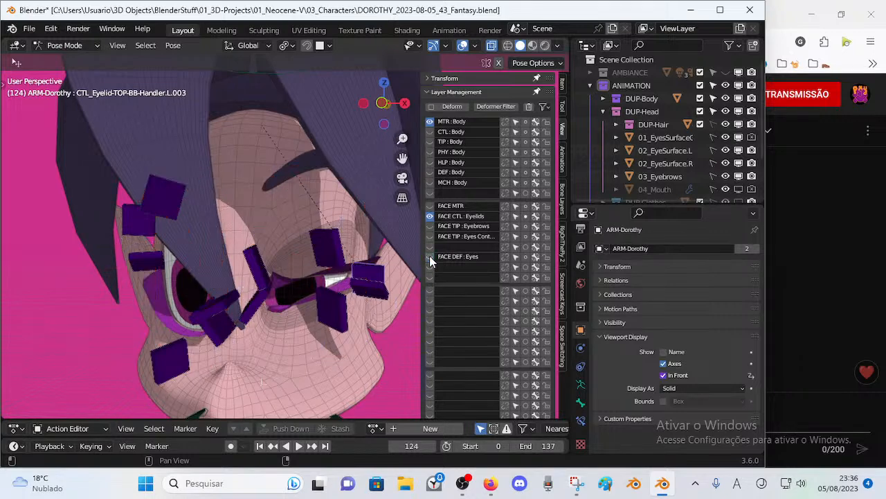
pyautogui.click(429, 171)
pyautogui.click(429, 171)
pyautogui.click(429, 236)
pyautogui.click(429, 236)
pyautogui.click(429, 227)
pyautogui.click(429, 257)
# Step: Select the lower eyelash deform bone DEF_Eyelash-BOT.L.003 and display its bone constraints
pyautogui.moveTo(316, 242); pyautogui.dragTo(379, 216, button='middle')
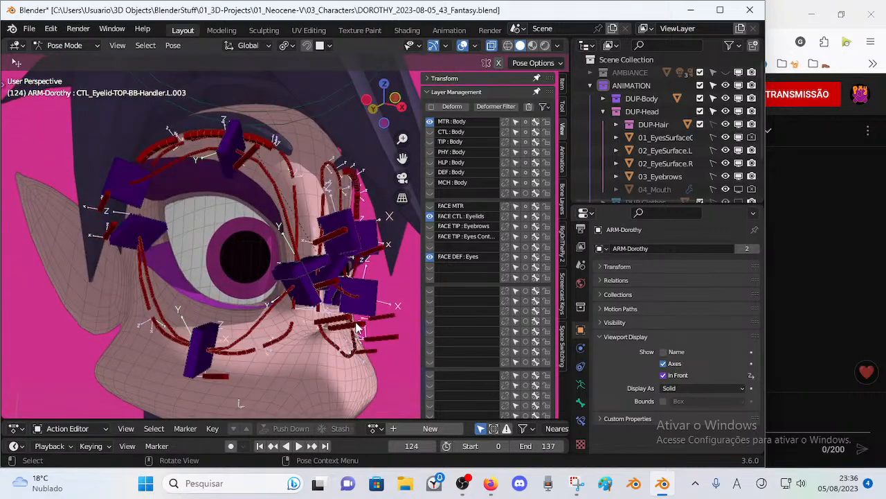
pyautogui.click(391, 333)
pyautogui.click(391, 318)
pyautogui.moveTo(391, 317); pyautogui.dragTo(311, 308, button='middle')
pyautogui.click(580, 421)
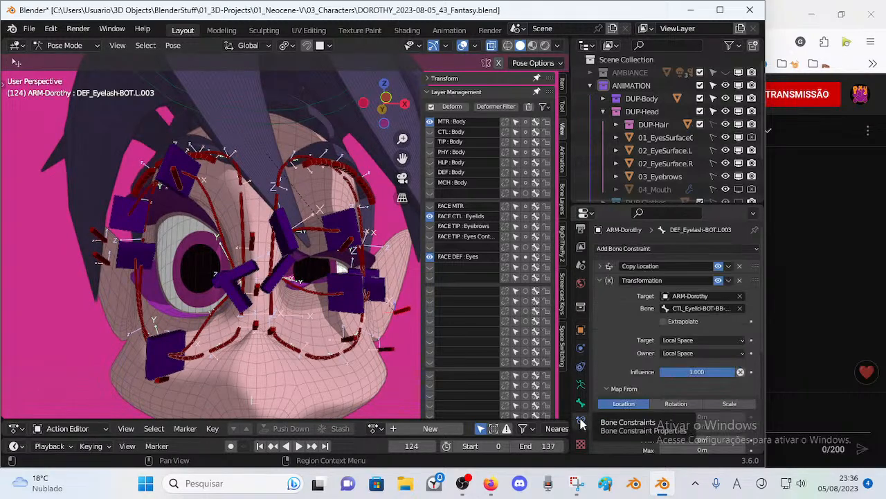
pyautogui.moveTo(385, 303); pyautogui.dragTo(594, 314, button='middle')
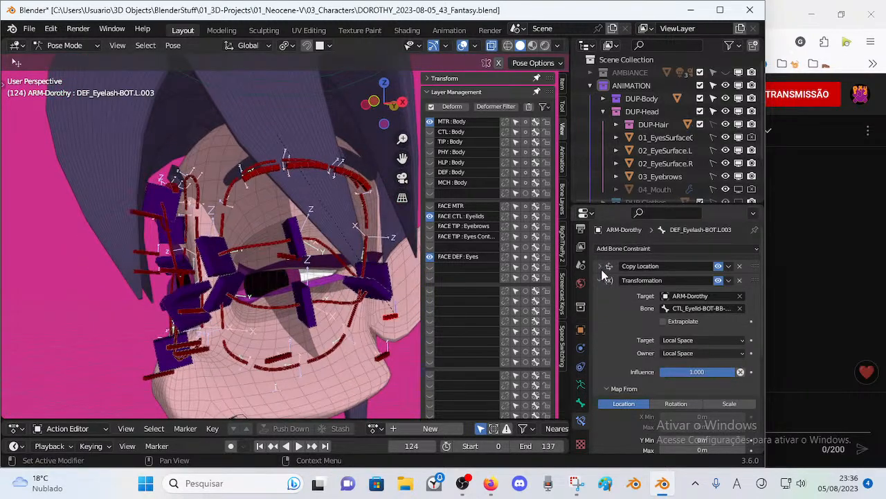
pyautogui.moveTo(368, 303); pyautogui.dragTo(313, 315, button='middle')
# Step: Move the left eye's outer lower-eyelid handler upward and inward along the lower lid
pyautogui.click(350, 298)
pyautogui.click(351, 316)
pyautogui.click(351, 298)
pyautogui.press('g')
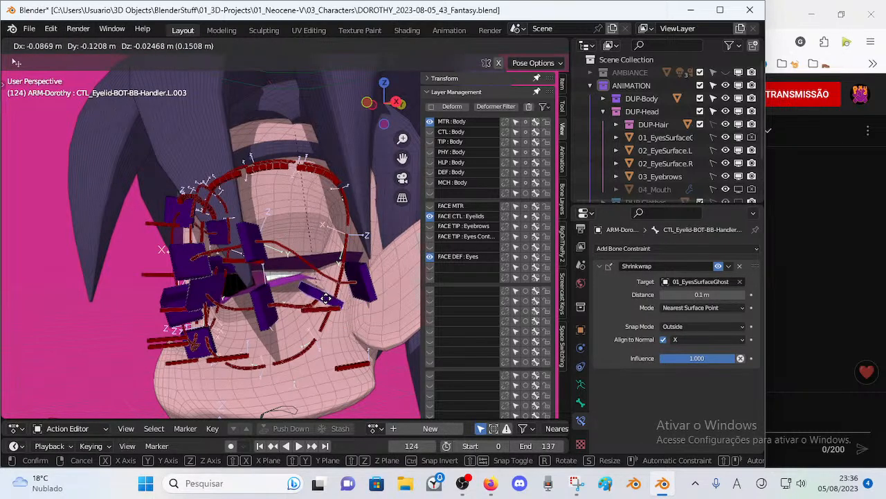
pyautogui.click(325, 295)
pyautogui.press('g')
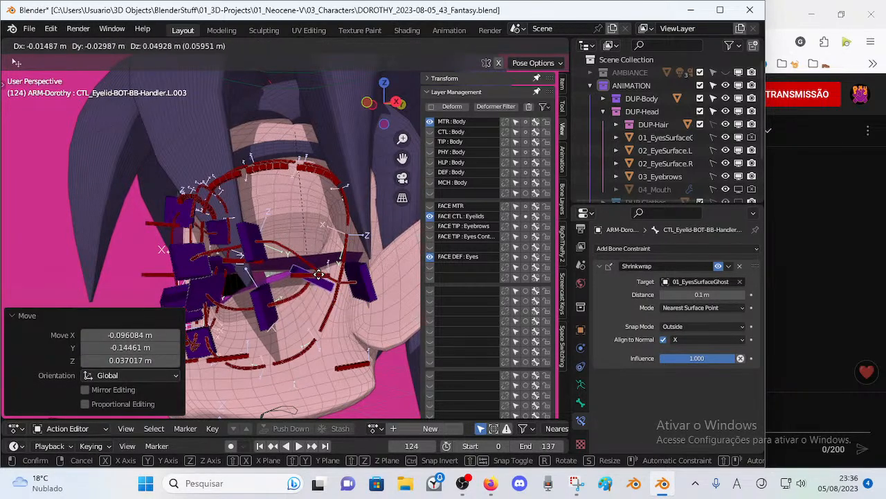
pyautogui.click(321, 286)
pyautogui.moveTo(321, 286); pyautogui.dragTo(346, 288, button='middle')
pyautogui.press('g')
pyautogui.click(341, 282)
# Step: Rotate the left eye's outer lower-eyelid handler and fine-tune its position near the outer corner
pyautogui.press('r')
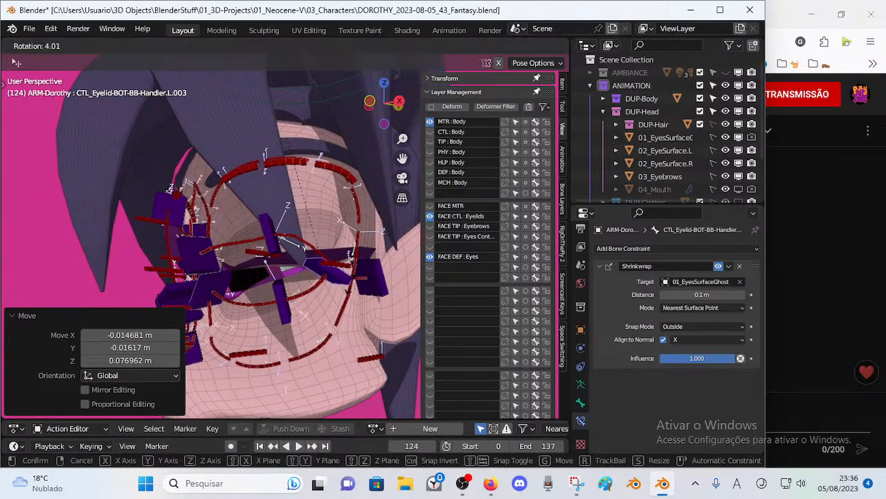
pyautogui.click(351, 294)
pyautogui.press('g')
pyautogui.click(352, 288)
pyautogui.press('r')
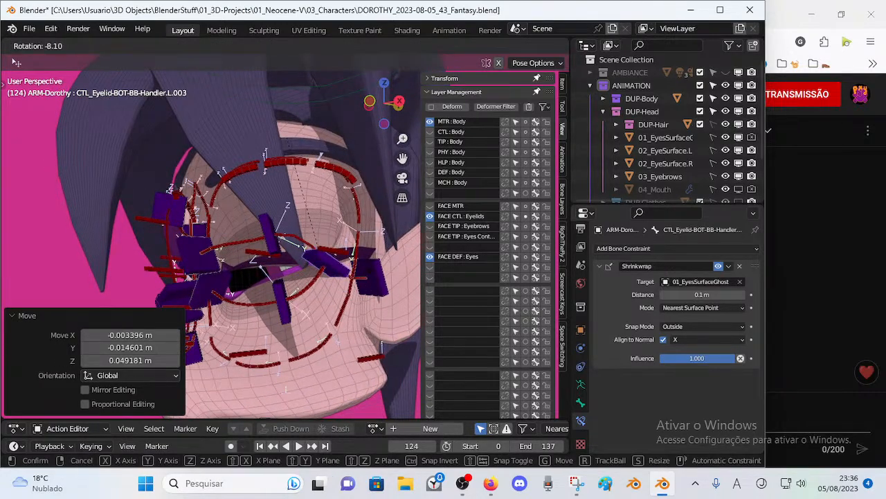
pyautogui.click(353, 278)
pyautogui.press('g')
pyautogui.click(355, 290)
pyautogui.moveTo(356, 289); pyautogui.dragTo(377, 294, button='middle')
# Step: Reposition the left eye's middle lower-eyelid handler and raise the middle upper-eyelid handler about 0.06 m
pyautogui.click(304, 313)
pyautogui.press('g')
pyautogui.click(302, 331)
pyautogui.click(304, 244)
pyautogui.press('g')
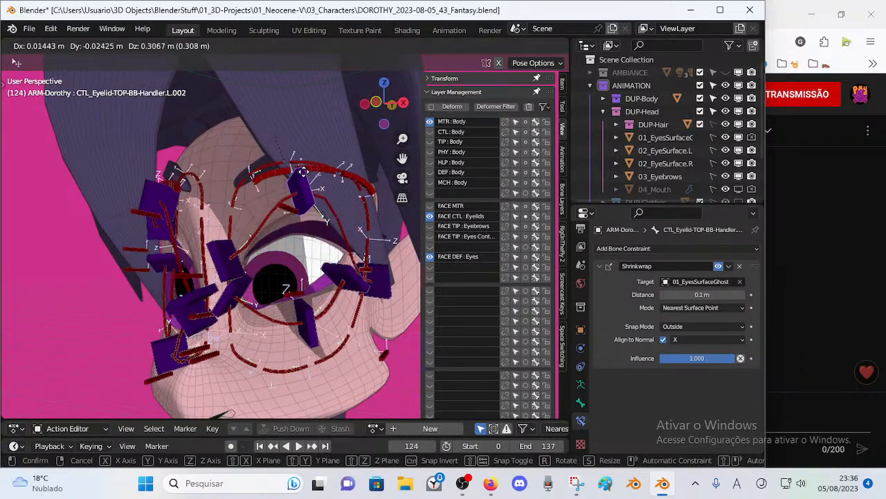
pyautogui.click(304, 219)
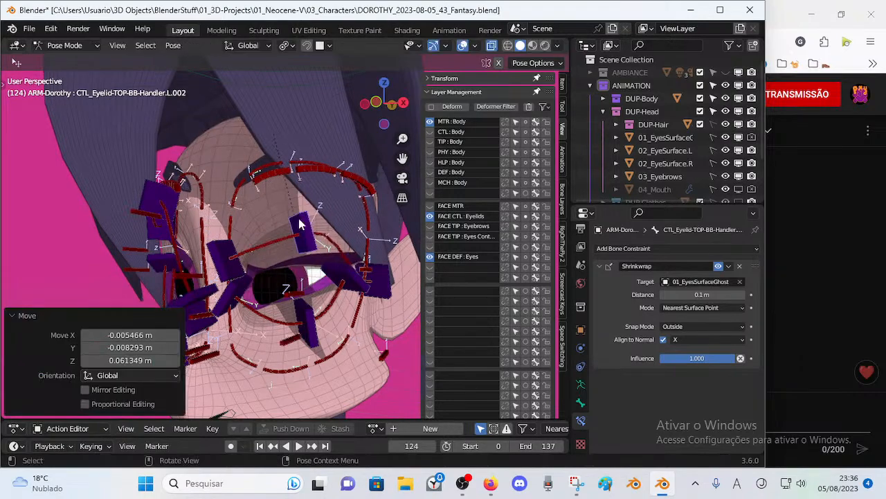
# Step: Check the left eye from other angles and raise the middle lower-eyelid handler slightly toward the eye
pyautogui.moveTo(308, 307); pyautogui.dragTo(297, 261, button='middle')
pyautogui.moveTo(286, 294); pyautogui.dragTo(311, 309, button='middle')
pyautogui.moveTo(311, 305)
pyautogui.mouseDown()
pyautogui.moveTo(310, 278)
pyautogui.moveTo(313, 299)
pyautogui.mouseUp()
pyautogui.click(230, 240)
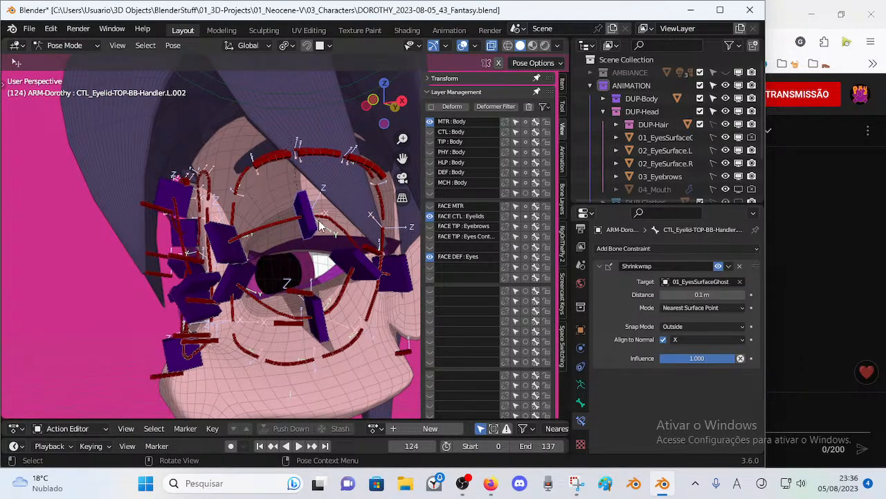
pyautogui.moveTo(330, 305); pyautogui.dragTo(351, 302, button='middle')
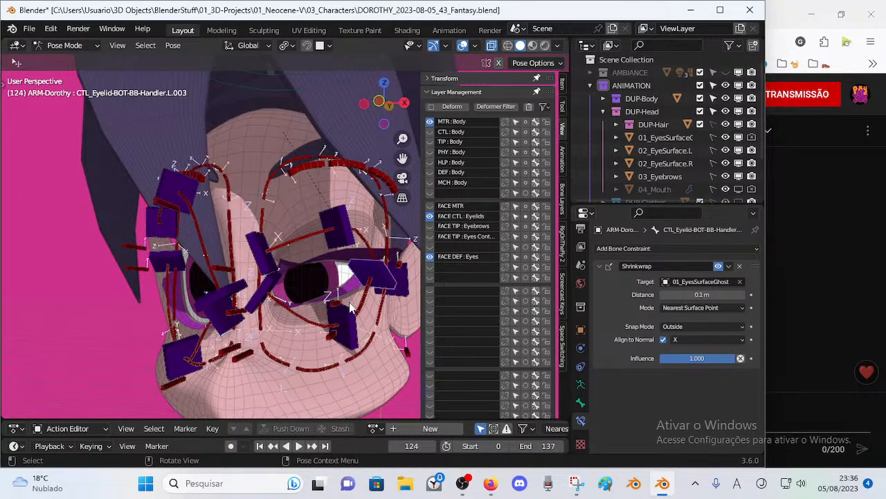
pyautogui.moveTo(352, 322); pyautogui.dragTo(341, 319)
# Step: Examine the constraints of the left eye's eyelash and eyelid deform bones, including DEF_Eyelash-TOP.L.002 and DEF_Eyelid-TOP-BB.L.001
pyautogui.click(337, 225)
pyautogui.click(329, 339)
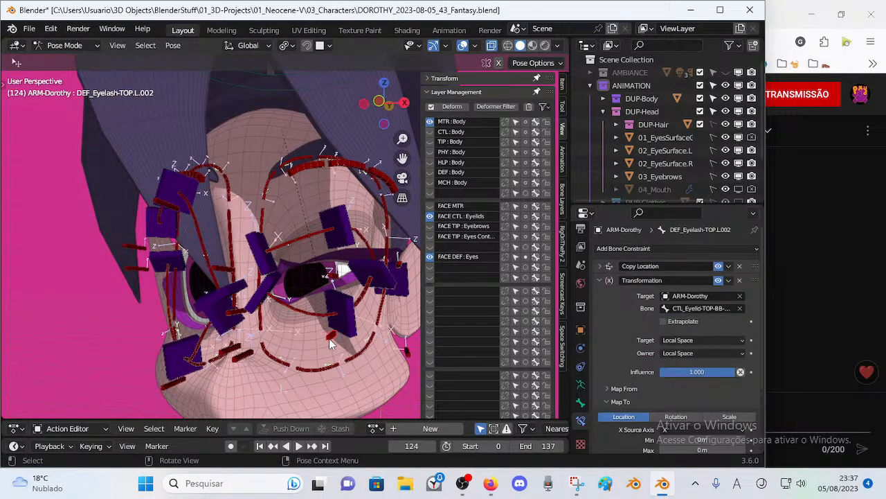
pyautogui.click(313, 308)
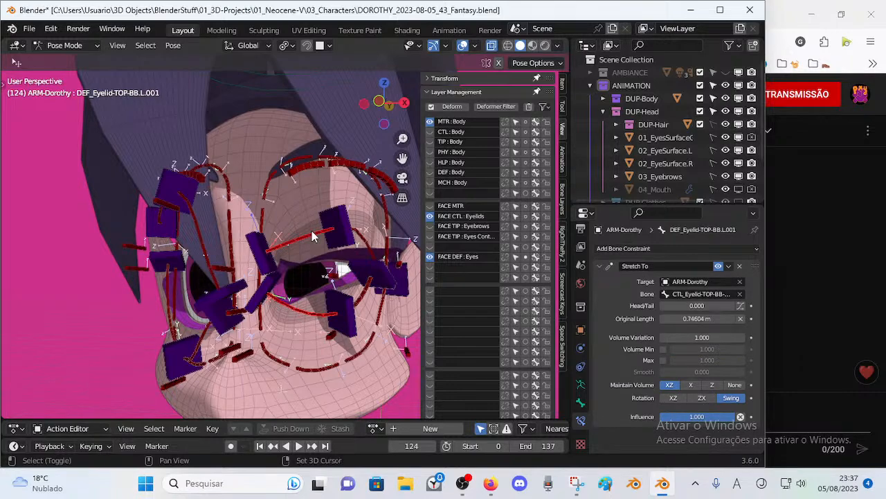
pyautogui.moveTo(365, 298); pyautogui.dragTo(268, 277, button='middle')
pyautogui.moveTo(358, 254); pyautogui.dragTo(340, 272, button='middle')
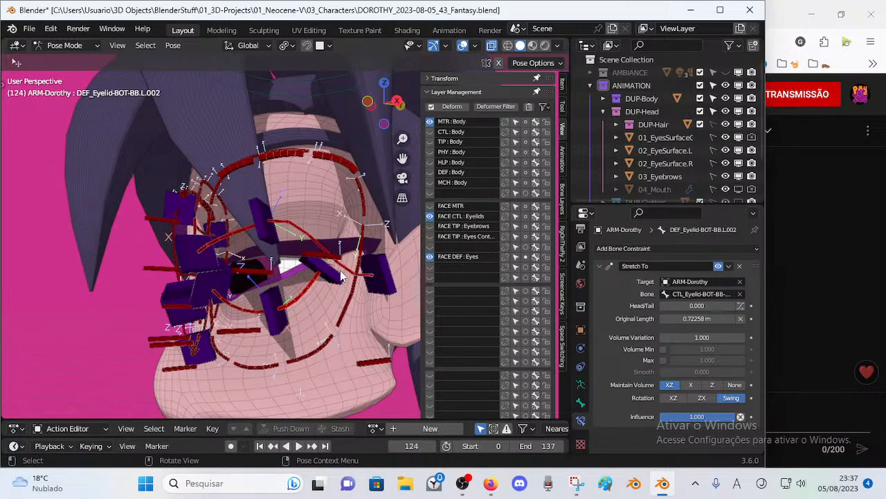
# Step: Raise the left eye's outer upper-eyelid handler away from the outer corner and rotate it
pyautogui.click(391, 276)
pyautogui.press('g')
pyautogui.click(353, 232)
pyautogui.press('r')
pyautogui.click(354, 242)
pyautogui.moveTo(309, 261); pyautogui.dragTo(372, 295, button='middle')
# Step: Lower the left eye's middle lower-eyelid handler, and lower the outer lower-eyelid handler about 0.12 m
pyautogui.click(330, 317)
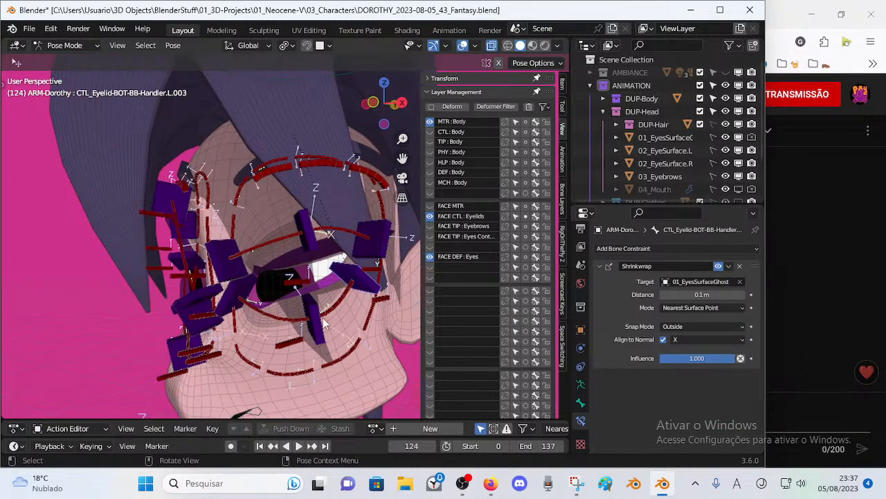
pyautogui.press('g')
pyautogui.click(319, 338)
pyautogui.click(366, 288)
pyautogui.press('g')
pyautogui.click(355, 307)
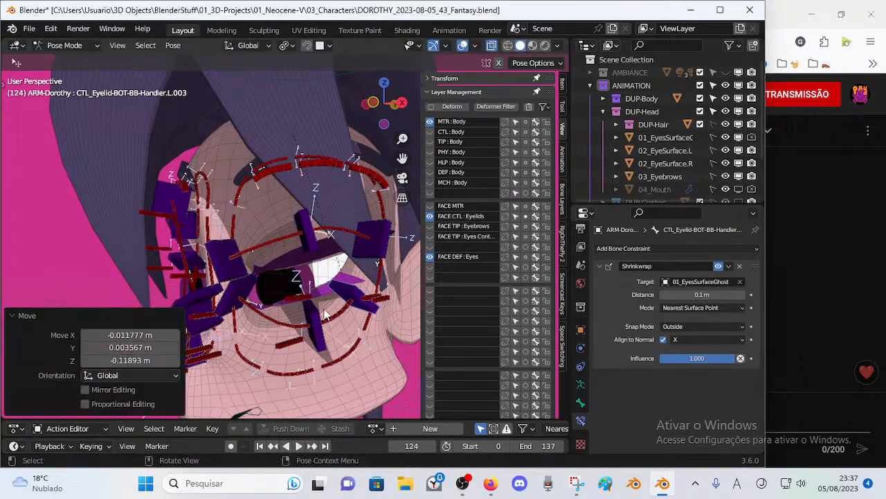
# Step: Move the left eye's inner lower-eyelid handler down and reposition the inner upper-eyelid handler
pyautogui.press('g')
pyautogui.click(242, 331)
pyautogui.click(241, 276)
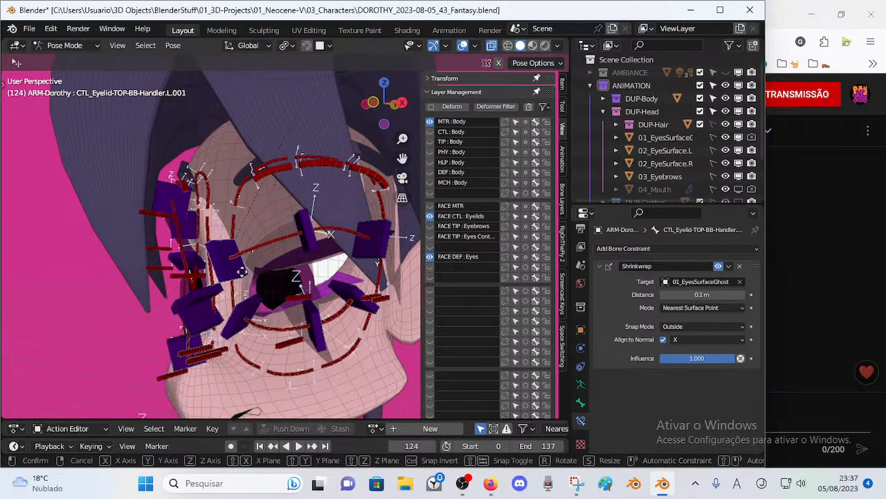
pyautogui.press('g')
# Step: Raise the left eye's middle upper-eyelid handler, and move the outer upper-eyelid handler up about 0.15 m
pyautogui.click(301, 235)
pyautogui.moveTo(302, 231); pyautogui.dragTo(297, 218)
pyautogui.moveTo(375, 243); pyautogui.dragTo(384, 221)
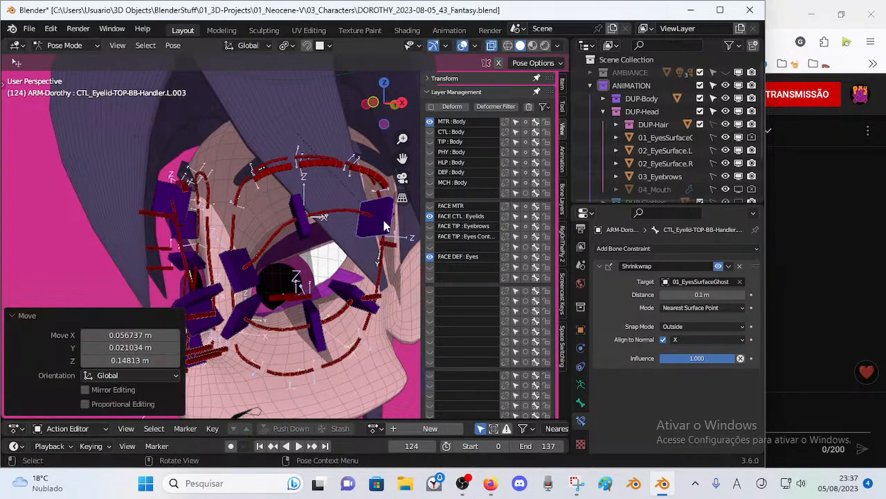
# Step: Rotate the left eye's inner upper-eyelid handler by about -31.2° and reposition it above the inner corner
pyautogui.moveTo(256, 255); pyautogui.dragTo(272, 271, button='middle')
pyautogui.click(307, 272)
pyautogui.press('r')
pyautogui.click(325, 242)
pyautogui.press('g')
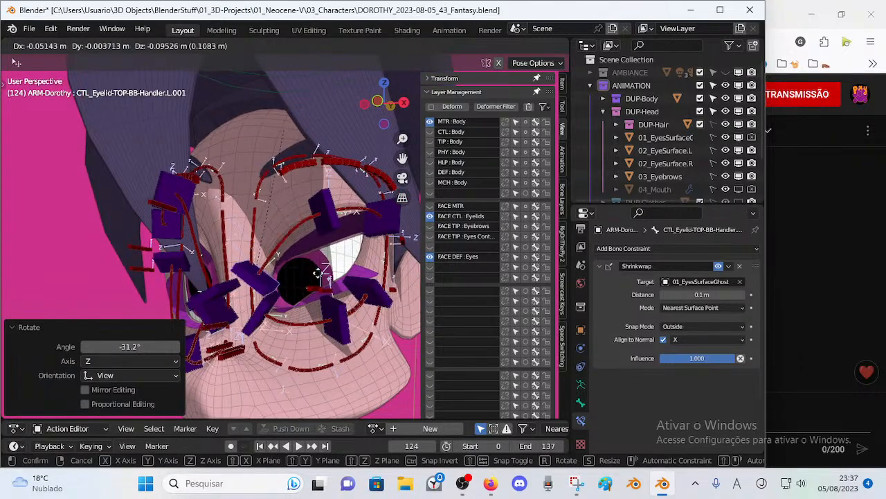
pyautogui.click(320, 252)
# Step: Move the left eye's inner lower-eyelid handler further down and toward the nose
pyautogui.click(270, 289)
pyautogui.press('g')
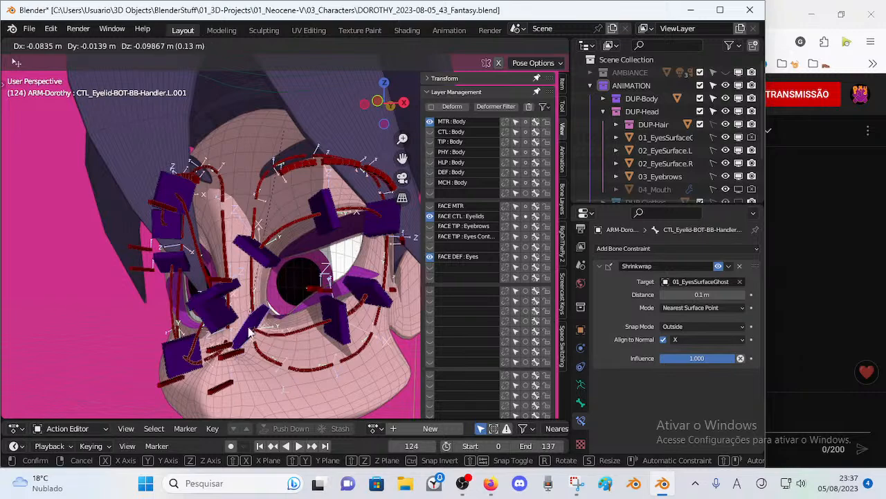
pyautogui.click(251, 332)
# Step: Open the left upper eyelid by moving its middle handler and raising its outer handler about 0.14 m
pyautogui.click(323, 221)
pyautogui.press('g')
pyautogui.click(346, 244)
pyautogui.moveTo(348, 244); pyautogui.dragTo(330, 298, button='middle')
pyautogui.click(386, 223)
pyautogui.press('g')
pyautogui.click(394, 189)
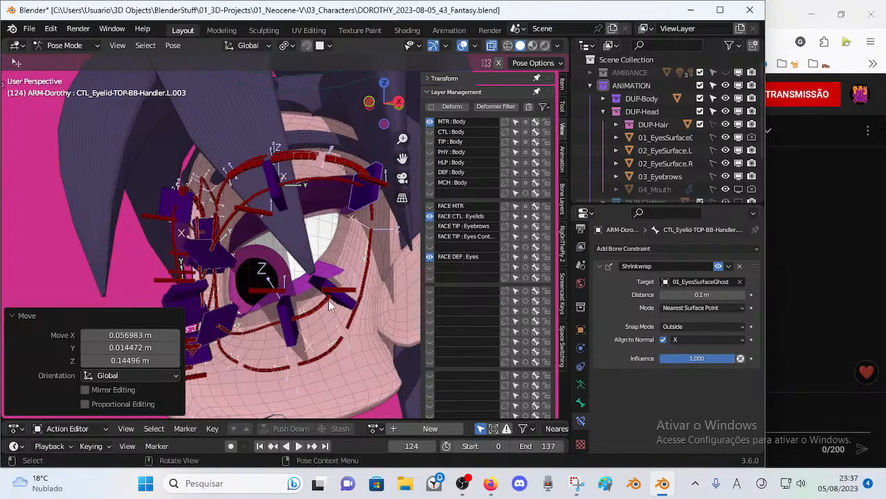
# Step: Open the left lower eyelid by moving its outer handler outward and its middle handler downward
pyautogui.click(332, 298)
pyautogui.press('g')
pyautogui.click(369, 286)
pyautogui.click(288, 319)
pyautogui.press('g')
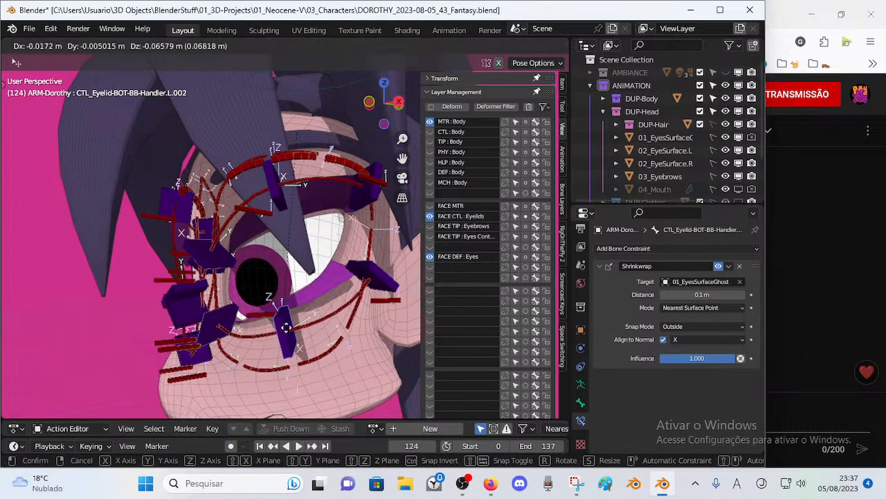
pyautogui.click(282, 352)
pyautogui.moveTo(281, 352); pyautogui.dragTo(318, 346, button='middle')
pyautogui.press('g')
pyautogui.click(301, 333)
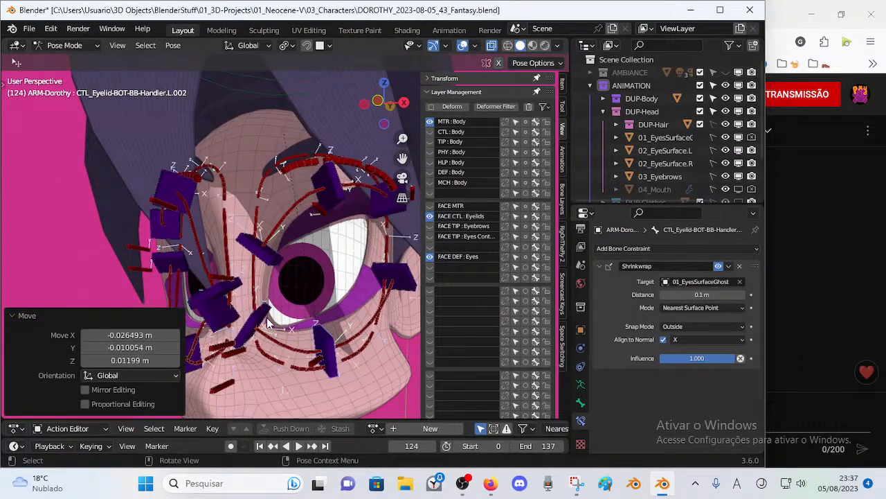
# Step: Test the left lower eyelid by moving its middle handler up over the eye and back down
pyautogui.press('g')
pyautogui.click(324, 339)
pyautogui.press('g')
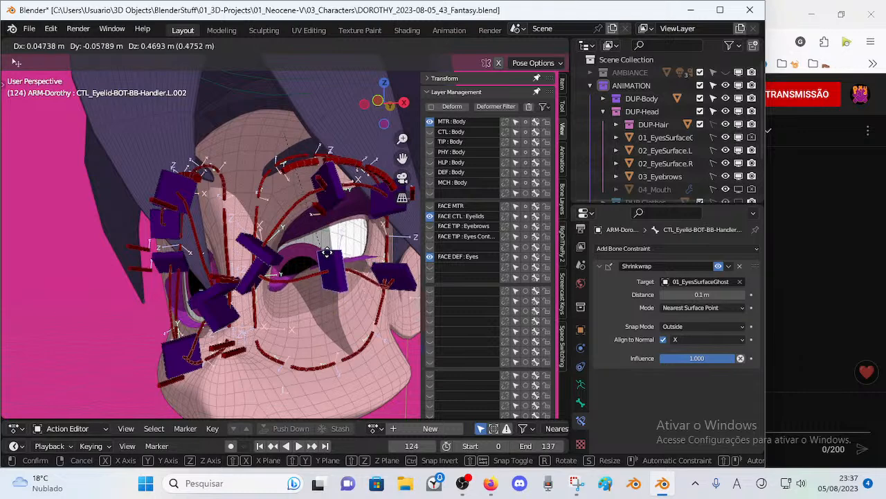
pyautogui.click(320, 318)
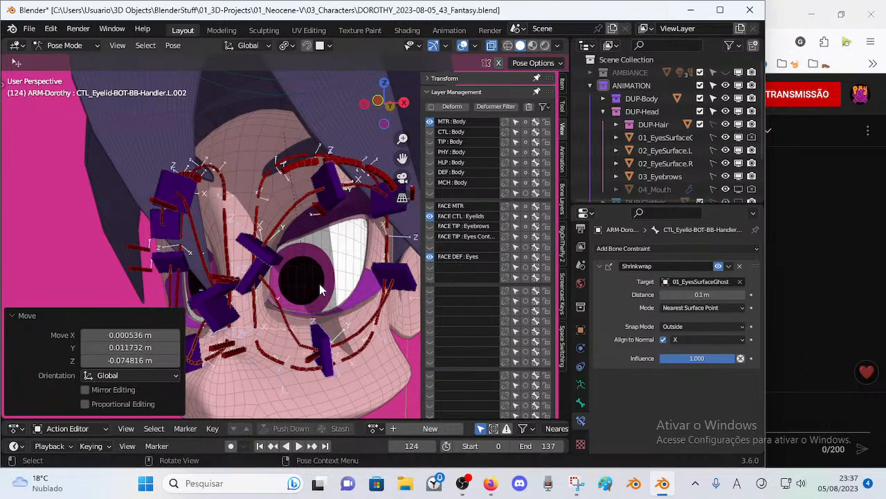
# Step: Test closing the left eye with the middle eyelid handlers, and select the eyelash deform bone DEF_Eyelash-TOP.L.002
pyautogui.click(341, 195)
pyautogui.press('g')
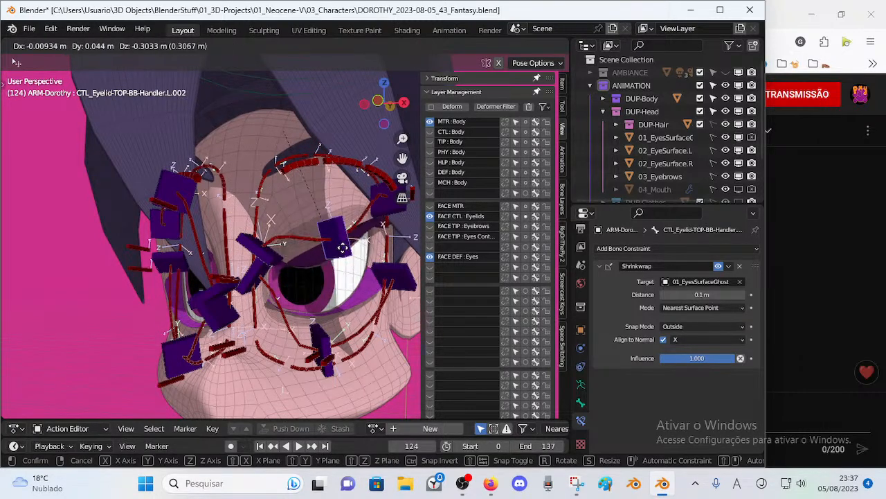
pyautogui.click(318, 323)
pyautogui.press('g')
pyautogui.click(315, 280)
pyautogui.click(316, 200)
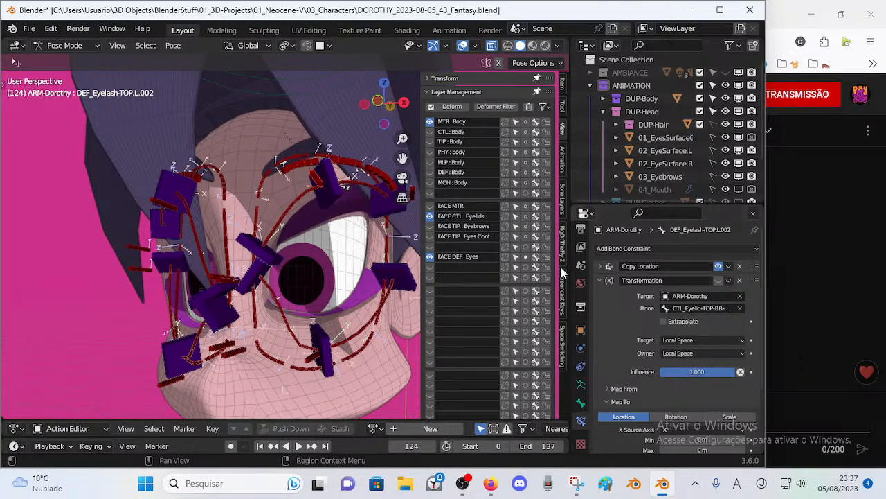
# Step: Move the left lower eyelid's middle handler up toward the eye and shift the upper eyelid's middle handler slightly downward
pyautogui.moveTo(393, 201); pyautogui.dragTo(381, 200, button='middle')
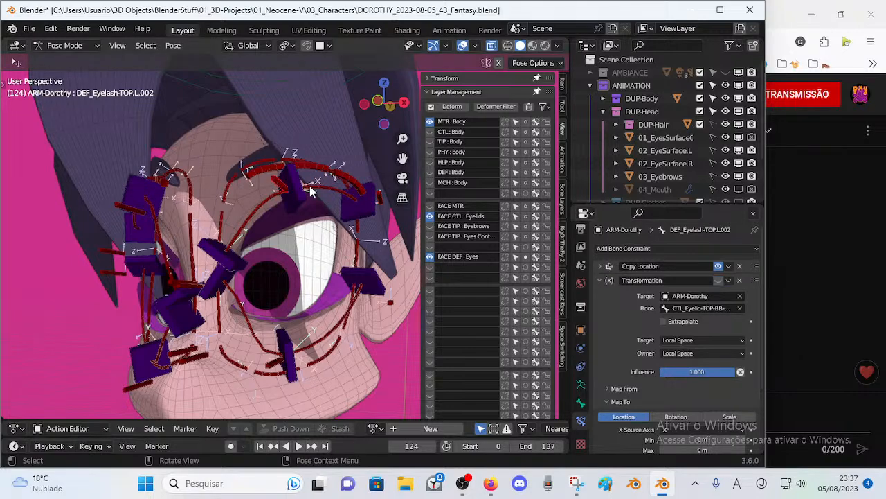
pyautogui.moveTo(344, 284); pyautogui.dragTo(305, 334, button='middle')
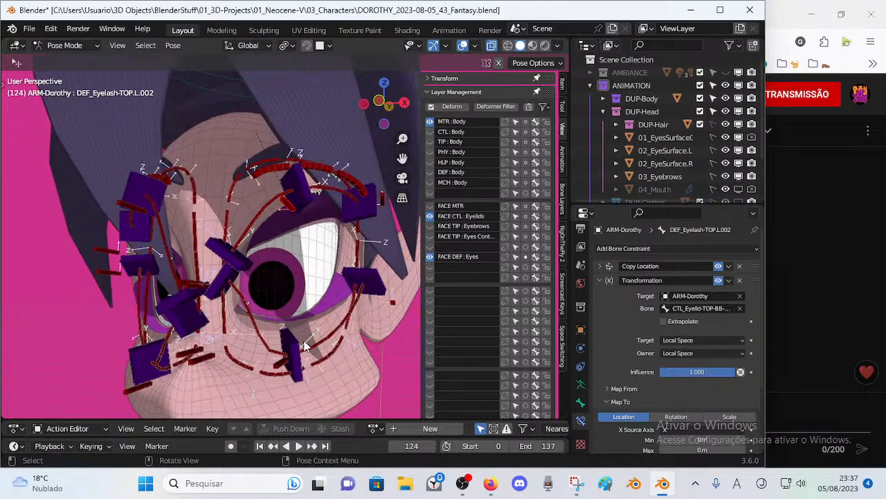
pyautogui.click(299, 339)
pyautogui.press('g')
pyautogui.click(302, 261)
pyautogui.click(297, 210)
pyautogui.press('g')
pyautogui.click(303, 239)
pyautogui.press('g')
pyautogui.click(284, 239)
# Step: Adjust the left eye's inner eyelid handlers, moving the lower eyelid's inner handler downward
pyautogui.click(234, 263)
pyautogui.press('g')
pyautogui.click(240, 284)
pyautogui.click(233, 288)
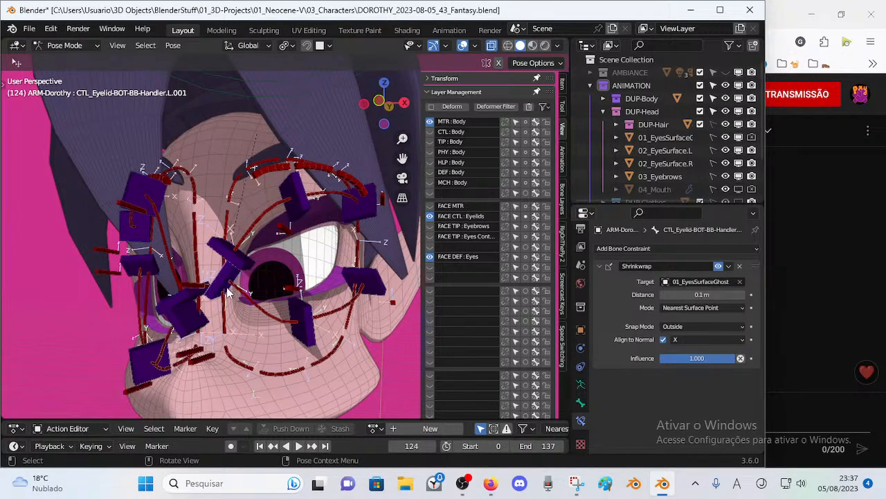
pyautogui.press('g')
pyautogui.click(303, 338)
# Step: Move the left lower eyelid's middle handler outward and lower its outer handler
pyautogui.click(304, 336)
pyautogui.press('g')
pyautogui.click(311, 300)
pyautogui.press('g')
pyautogui.click(328, 351)
pyautogui.click(370, 286)
pyautogui.press('g')
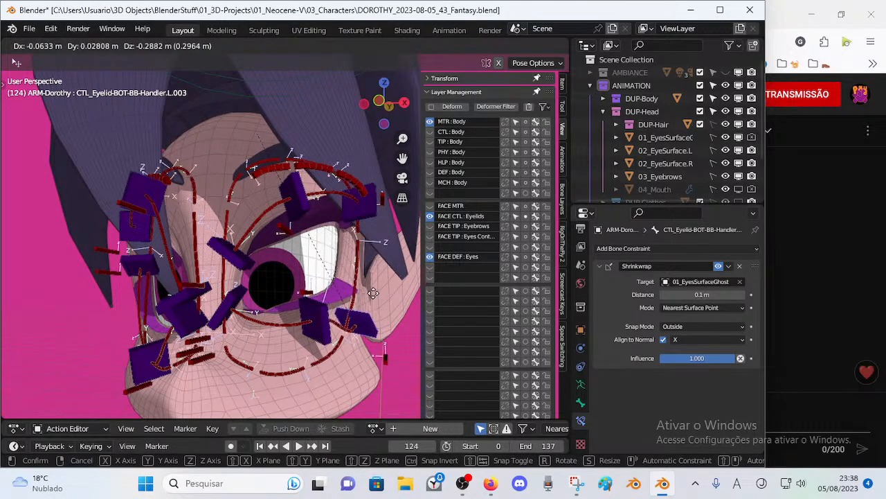
pyautogui.click(370, 286)
# Step: Lower the left upper eyelid's outer handler and move its middle handler down about 0.29 m over the eye
pyautogui.click(350, 201)
pyautogui.press('g')
pyautogui.click(367, 259)
pyautogui.click(296, 197)
pyautogui.press('g')
pyautogui.click(299, 242)
pyautogui.press('g')
pyautogui.click(305, 291)
# Step: Raise the left upper eyelid's middle handler about 0.40 m, then shift it about 0.06 m inward and 0.07 m up
pyautogui.scroll(2, 313, 292)
pyautogui.moveTo(313, 293); pyautogui.dragTo(346, 286, button='middle')
pyautogui.press('g')
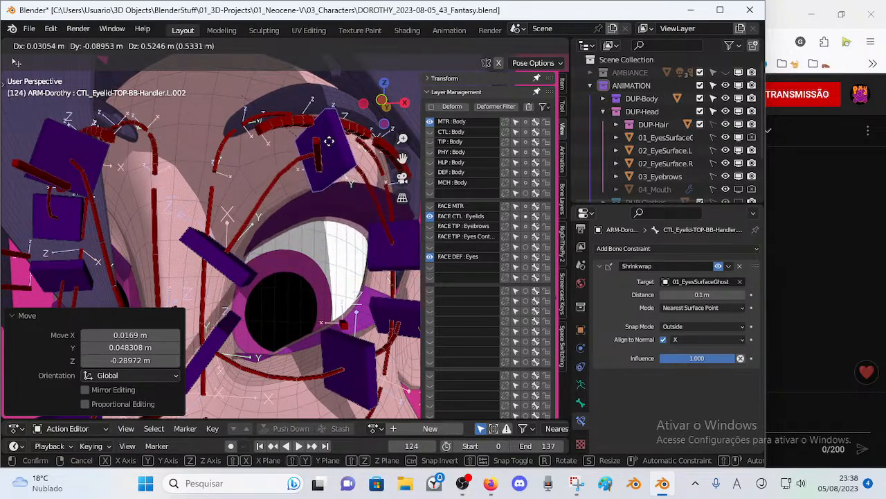
pyautogui.click(349, 201)
pyautogui.moveTo(349, 200); pyautogui.dragTo(350, 198, button='middle')
pyautogui.scroll(3, 351, 197)
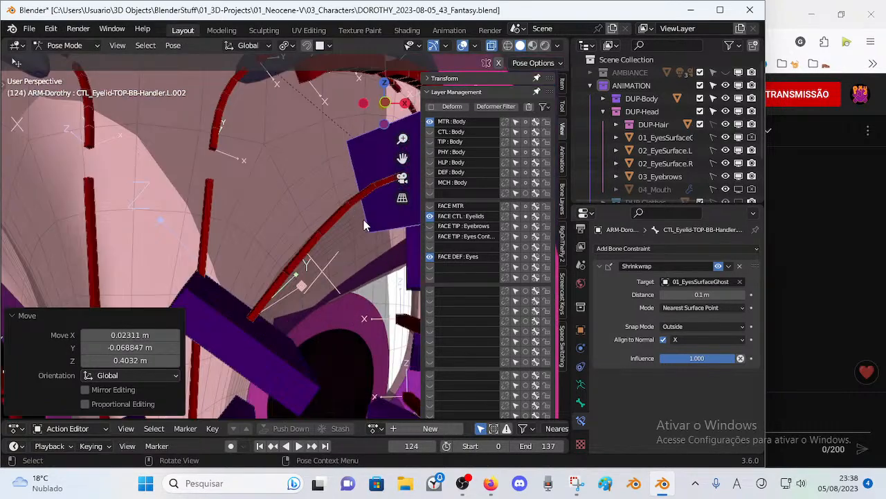
pyautogui.press('g')
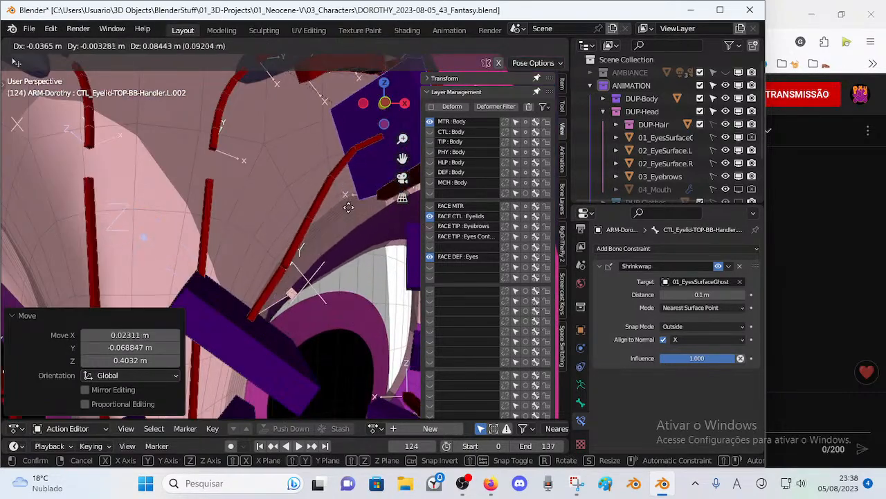
pyautogui.click(337, 183)
# Step: Test closing the left upper eyelid by lowering its middle handler about 0.30 m
pyautogui.moveTo(337, 180); pyautogui.dragTo(305, 202, button='middle')
pyautogui.press('g')
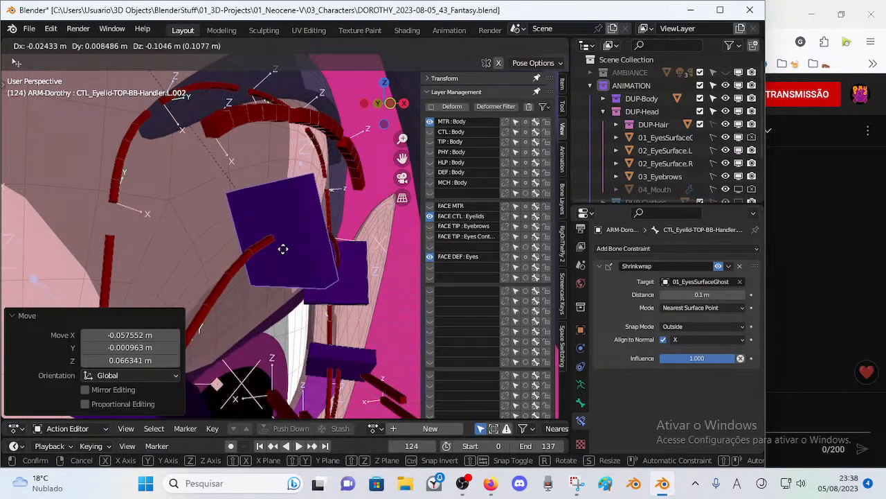
pyautogui.click(297, 335)
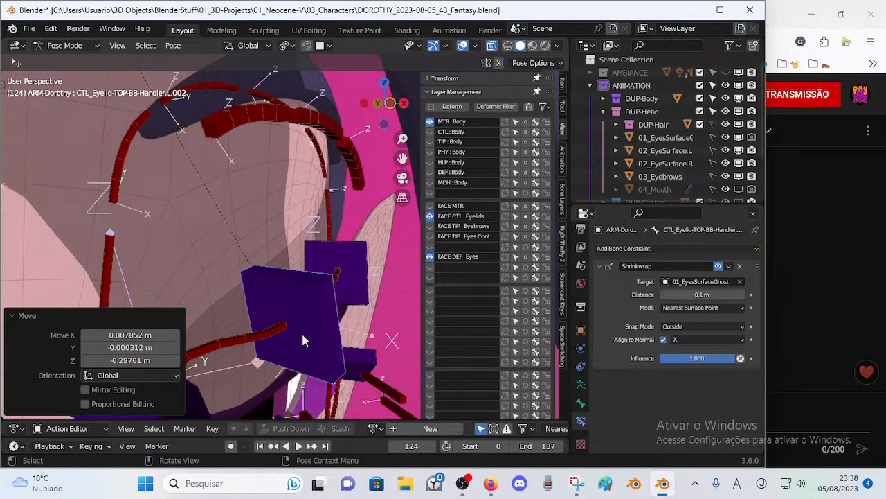
pyautogui.moveTo(298, 339); pyautogui.dragTo(286, 280, button='middle')
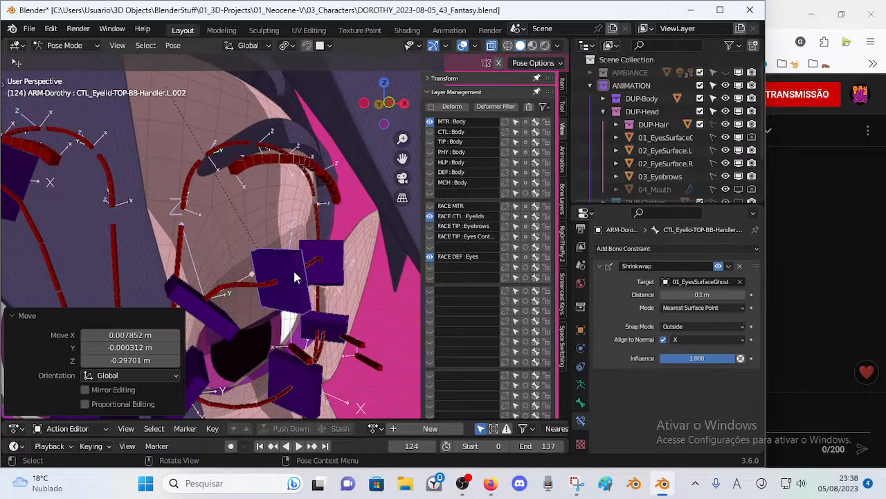
pyautogui.moveTo(294, 272); pyautogui.dragTo(248, 253, button='middle')
# Step: Raise the left upper eyelid's middle handler to reopen the eye, and raise the lower eyelid's outer handler
pyautogui.press('g')
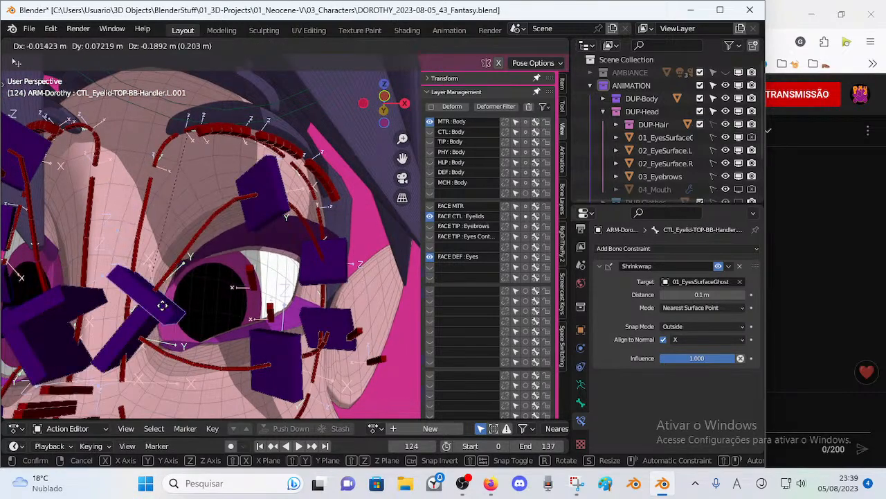
pyautogui.click(251, 249)
pyautogui.press('g')
pyautogui.moveTo(246, 227); pyautogui.dragTo(249, 216)
pyautogui.moveTo(278, 341)
pyautogui.mouseDown()
pyautogui.moveTo(273, 298)
pyautogui.moveTo(275, 347)
pyautogui.mouseUp()
pyautogui.moveTo(326, 313); pyautogui.dragTo(327, 268)
# Step: Raise the left upper eyelid's inner handler and shift the lower eyelid's inner and middle handlers inward and downward
pyautogui.click(151, 280)
pyautogui.moveTo(155, 308); pyautogui.dragTo(163, 273)
pyautogui.click(146, 312)
pyautogui.keyDown('shift'); pyautogui.moveTo(148, 311); pyautogui.dragTo(219, 294, button='middle'); pyautogui.keyUp('shift')
pyautogui.click(219, 298)
pyautogui.moveTo(220, 303)
pyautogui.mouseDown()
pyautogui.moveTo(212, 283)
pyautogui.moveTo(207, 309)
pyautogui.mouseUp()
pyautogui.moveTo(323, 344); pyautogui.dragTo(322, 370)
pyautogui.click(322, 375)
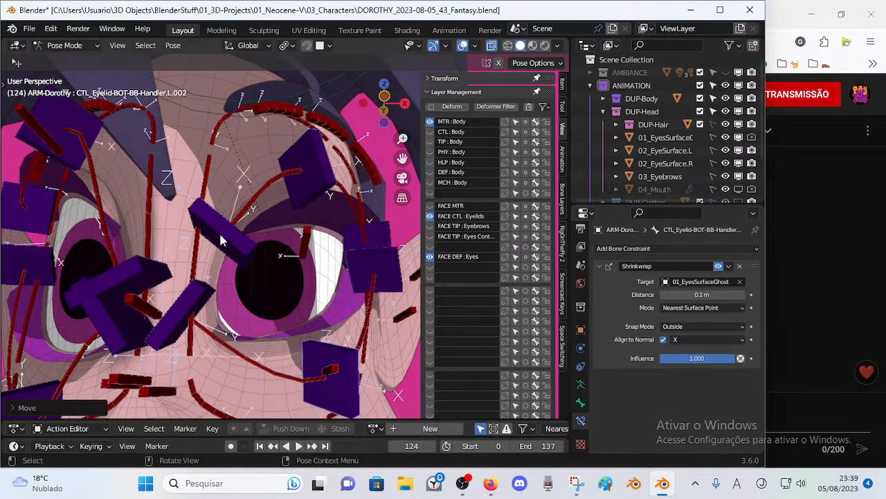
# Step: Test the left upper eyelid by moving its middle handler down over the eye and partly back up
pyautogui.moveTo(261, 302); pyautogui.dragTo(270, 225, button='middle')
pyautogui.press('g')
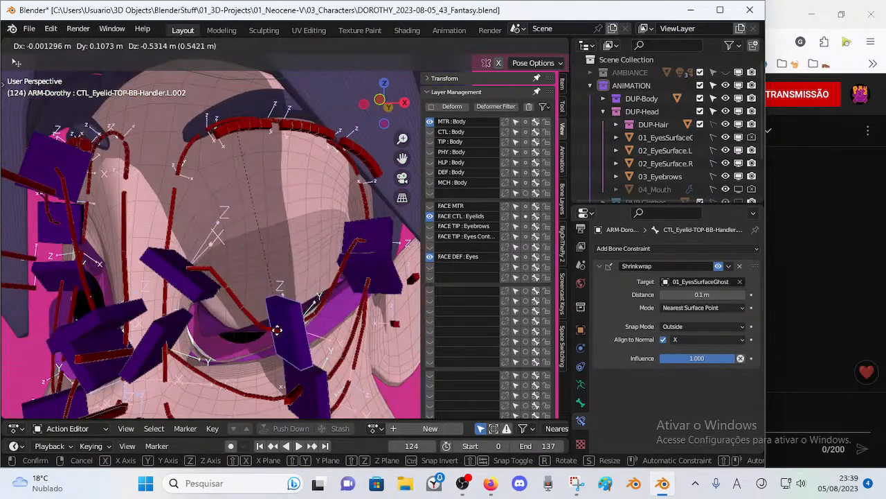
pyautogui.click(277, 288)
pyautogui.moveTo(277, 288); pyautogui.dragTo(256, 291, button='middle')
pyautogui.press('g')
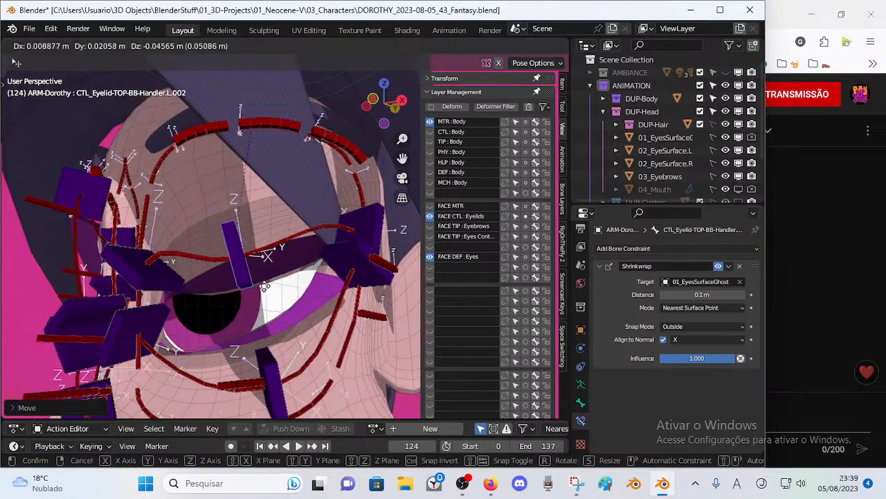
pyautogui.click(263, 300)
# Step: Rotate the left upper eyelid's middle handler and raise it above the eye
pyautogui.press('r')
pyautogui.click(290, 281)
pyautogui.press('g')
pyautogui.click(264, 214)
# Step: Move the left upper eyelid's inner handler down toward the nose
pyautogui.moveTo(353, 271); pyautogui.dragTo(223, 242, button='middle')
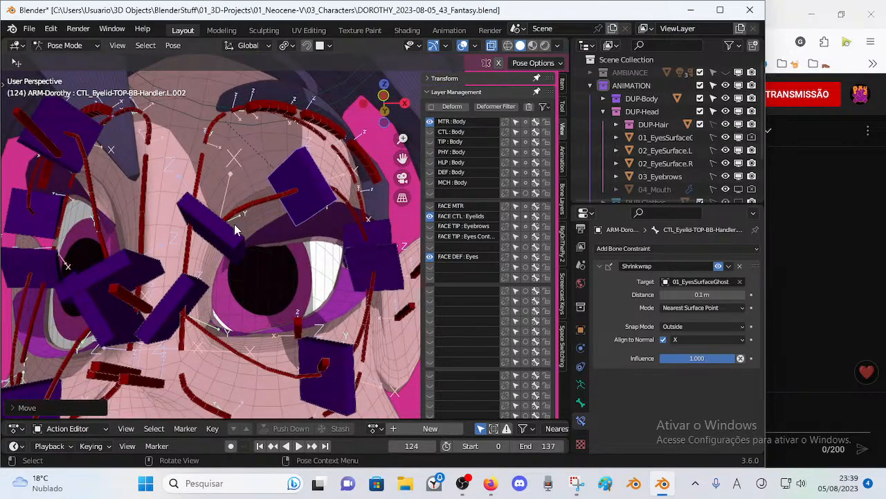
pyautogui.moveTo(237, 307); pyautogui.dragTo(223, 301, button='middle')
pyautogui.click(219, 242)
pyautogui.press('g')
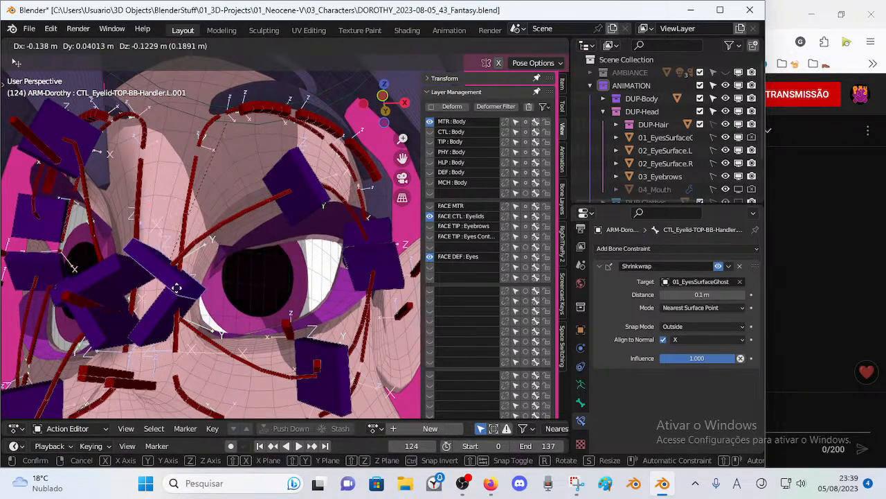
pyautogui.click(190, 282)
# Step: Move the left upper eyelid's middle handler down and up over the eye, leaving it slightly lowered and inward
pyautogui.click(313, 195)
pyautogui.press('g')
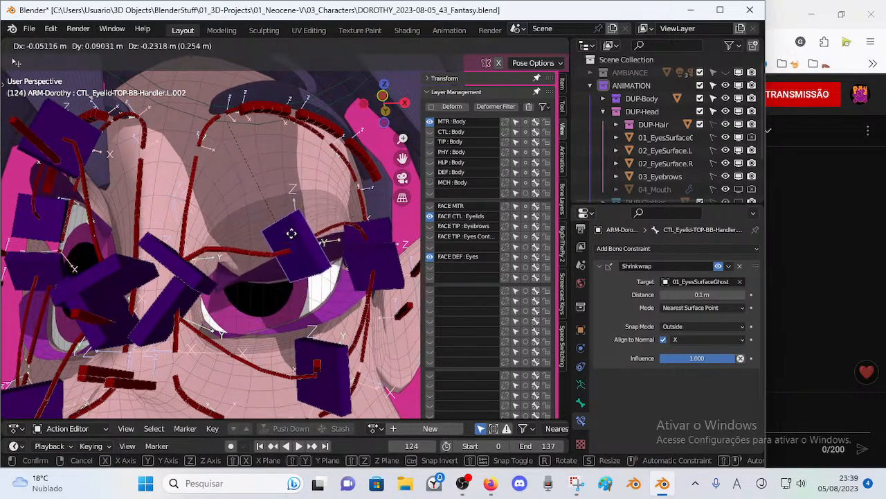
pyautogui.click(206, 248)
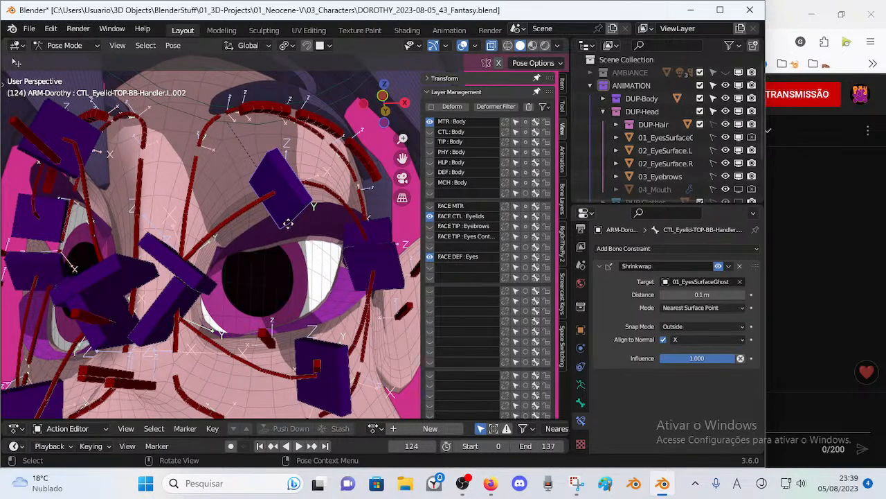
pyautogui.press('g')
pyautogui.click(229, 271)
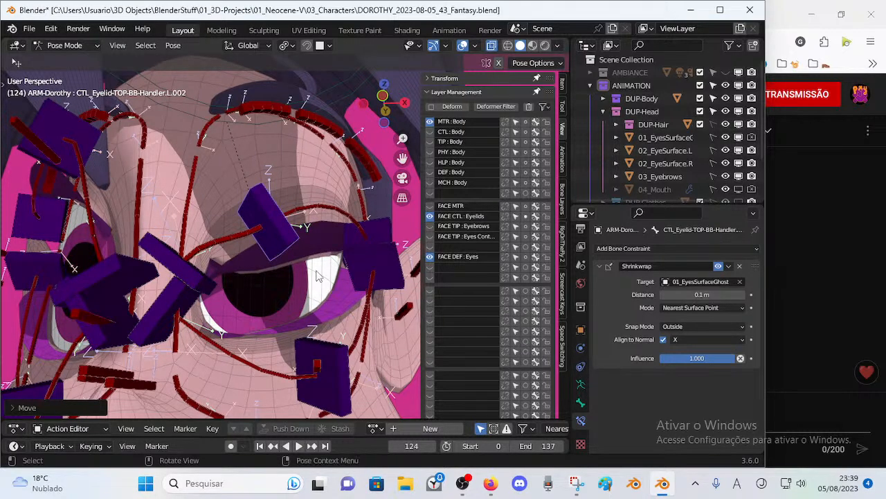
# Step: In Object Mode, enable viewport display of the two top eyelash masks and the first bottom eyelash mask on 00_Body
pyautogui.hotkey('ctrl', 'Tab')
pyautogui.click(288, 347)
pyautogui.click(581, 348)
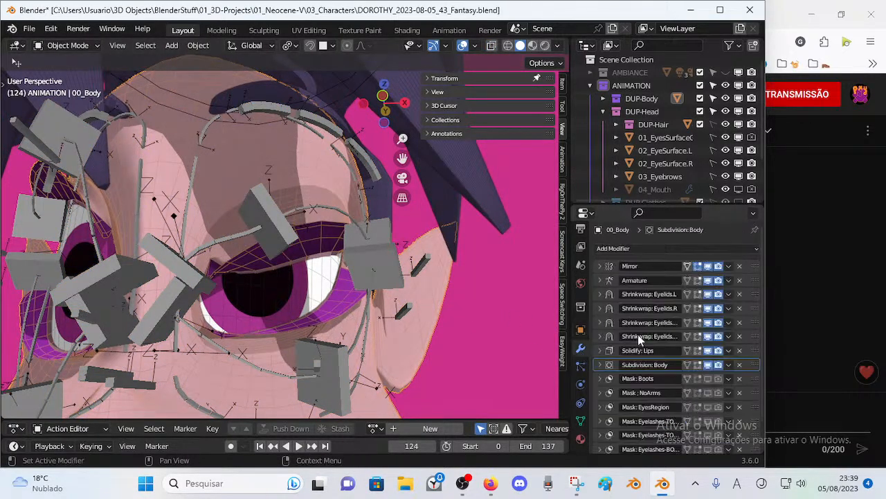
pyautogui.scroll(-2, 699, 353)
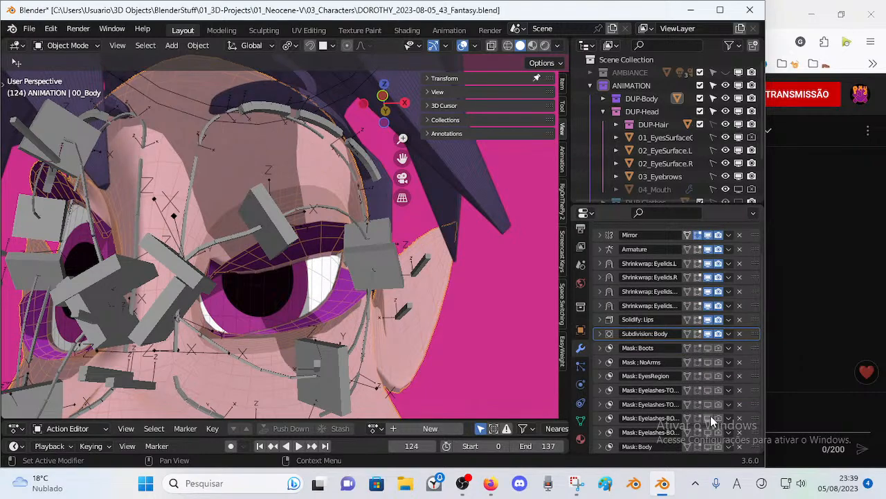
pyautogui.moveTo(707, 418); pyautogui.dragTo(707, 390)
# Step: Return the armature to Pose Mode and raise the left upper eyelid's middle handler to open the eye
pyautogui.click(266, 242)
pyautogui.press('g')
pyautogui.rightClick(273, 240)
pyautogui.hotkey('ctrl', 'Tab')
pyautogui.press('g')
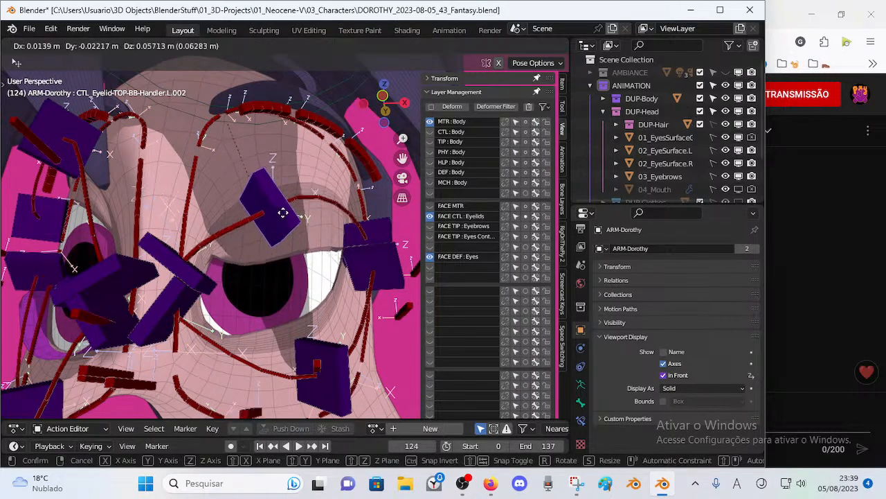
pyautogui.moveTo(291, 163); pyautogui.dragTo(291, 158)
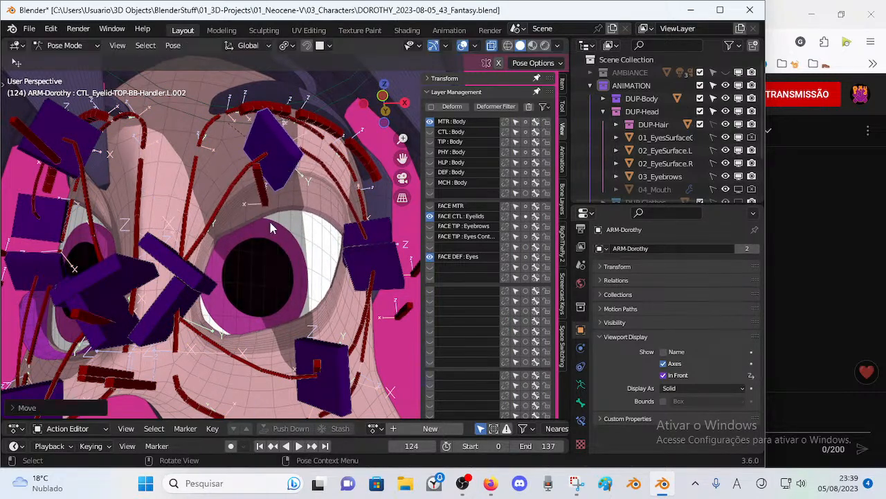
# Step: Raise the left lower eyelid's inner handler toward the eye, and move and rotate its middle handler
pyautogui.moveTo(263, 215); pyautogui.dragTo(294, 235, button='middle')
pyautogui.moveTo(338, 347); pyautogui.dragTo(279, 308)
pyautogui.moveTo(183, 318); pyautogui.dragTo(223, 250)
pyautogui.moveTo(326, 302); pyautogui.dragTo(306, 320)
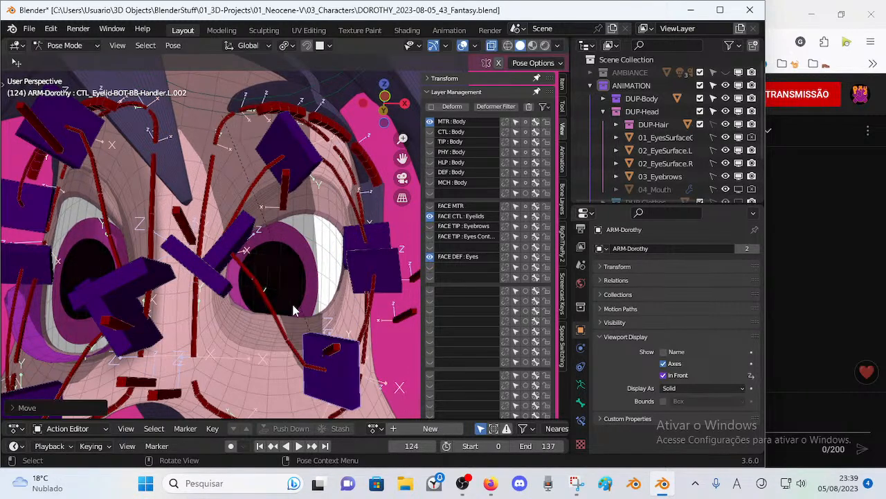
pyautogui.press('r')
pyautogui.click(268, 324)
# Step: Move the left lower eyelid's inner handler back down, and test its middle handler up over the eye and down
pyautogui.moveTo(340, 366); pyautogui.dragTo(340, 270)
pyautogui.moveTo(240, 251); pyautogui.dragTo(224, 298)
pyautogui.press('r')
pyautogui.click(275, 308)
pyautogui.moveTo(327, 300); pyautogui.dragTo(326, 394)
pyautogui.moveTo(325, 348); pyautogui.dragTo(295, 309, button='middle')
# Step: Raise the left upper eyelid's middle handler to the brow and test the lower eyelid's middle handler with outward moves
pyautogui.moveTo(265, 174); pyautogui.dragTo(260, 121)
pyautogui.moveTo(347, 241); pyautogui.dragTo(289, 222, button='middle')
pyautogui.moveTo(279, 224); pyautogui.dragTo(353, 158)
pyautogui.moveTo(317, 261); pyautogui.dragTo(312, 292)
pyautogui.moveTo(315, 298); pyautogui.dragTo(353, 304, button='middle')
pyautogui.moveTo(340, 290); pyautogui.dragTo(398, 231)
pyautogui.moveTo(399, 230); pyautogui.dragTo(387, 205, button='middle')
# Step: Test small shifts of the left lower eyelid's middle handler along the eye's lower edge
pyautogui.moveTo(239, 333); pyautogui.dragTo(243, 345)
pyautogui.moveTo(244, 344); pyautogui.dragTo(280, 323, button='middle')
pyautogui.moveTo(275, 321); pyautogui.dragTo(244, 338)
pyautogui.moveTo(248, 313); pyautogui.dragTo(304, 296, button='middle')
pyautogui.moveTo(305, 297); pyautogui.dragTo(312, 351)
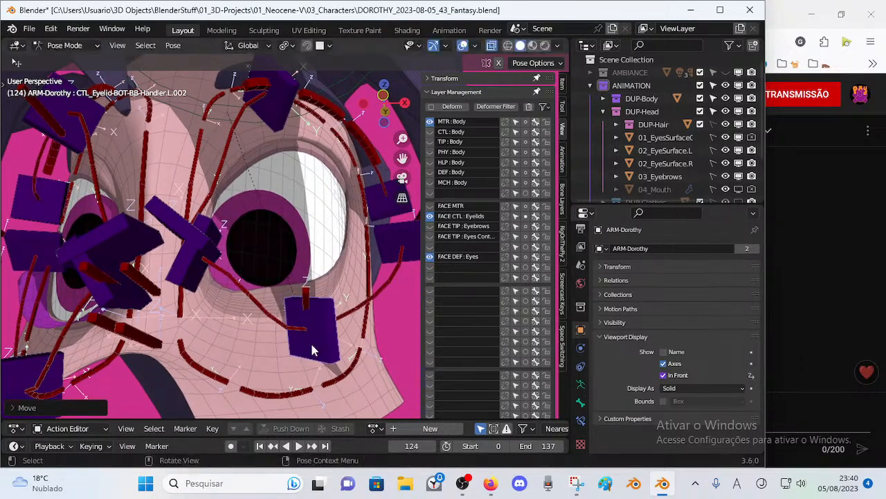
pyautogui.moveTo(320, 299); pyautogui.dragTo(304, 295, button='middle')
pyautogui.moveTo(305, 295); pyautogui.dragTo(298, 309)
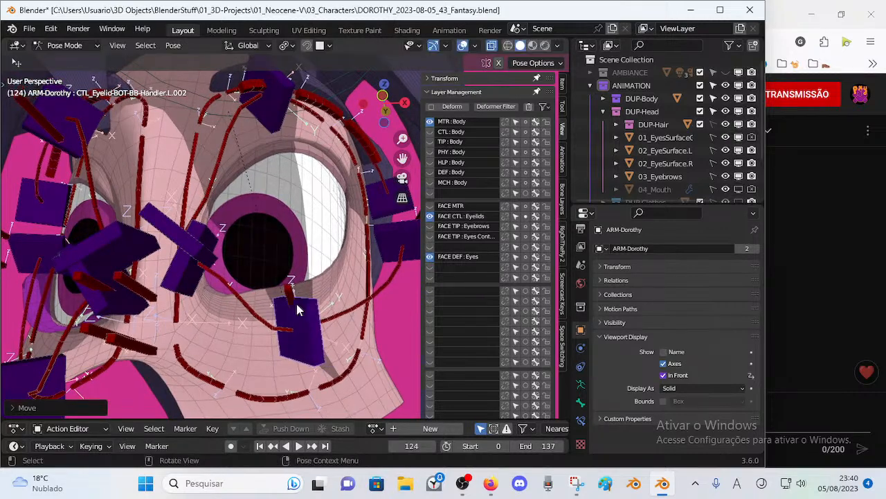
# Step: Lower the left lower eyelid's inner handler and rotate its middle handler
pyautogui.moveTo(298, 308); pyautogui.dragTo(315, 320, button='middle')
pyautogui.moveTo(328, 332); pyautogui.dragTo(340, 314)
pyautogui.moveTo(229, 297); pyautogui.dragTo(225, 355)
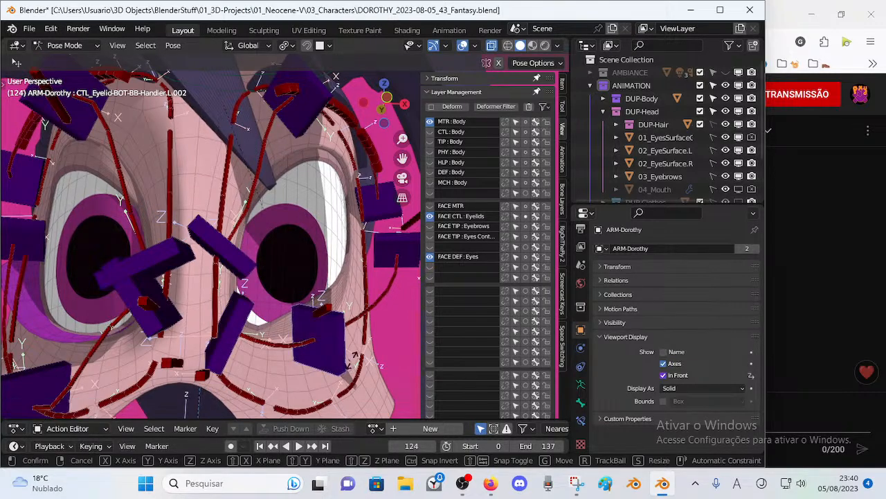
pyautogui.press('r')
pyautogui.click(316, 297)
# Step: Reposition the left lower eyelid's middle handler below the eye and rotate it again
pyautogui.press('g')
pyautogui.click(300, 298)
pyautogui.moveTo(301, 298)
pyautogui.mouseDown(button='middle')
pyautogui.moveTo(263, 312)
pyautogui.moveTo(308, 290)
pyautogui.mouseUp(button='middle')
pyautogui.moveTo(298, 338); pyautogui.dragTo(292, 333, button='middle')
pyautogui.press('g')
pyautogui.click(286, 324)
pyautogui.press('r')
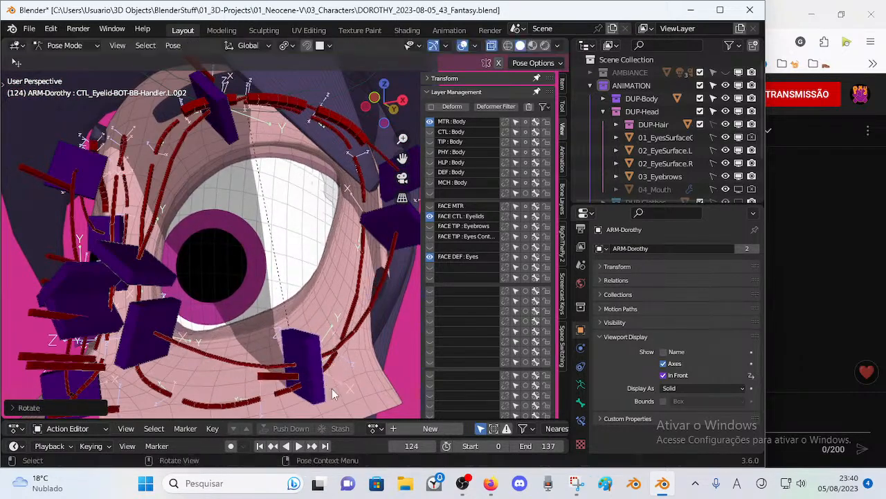
pyautogui.click(338, 379)
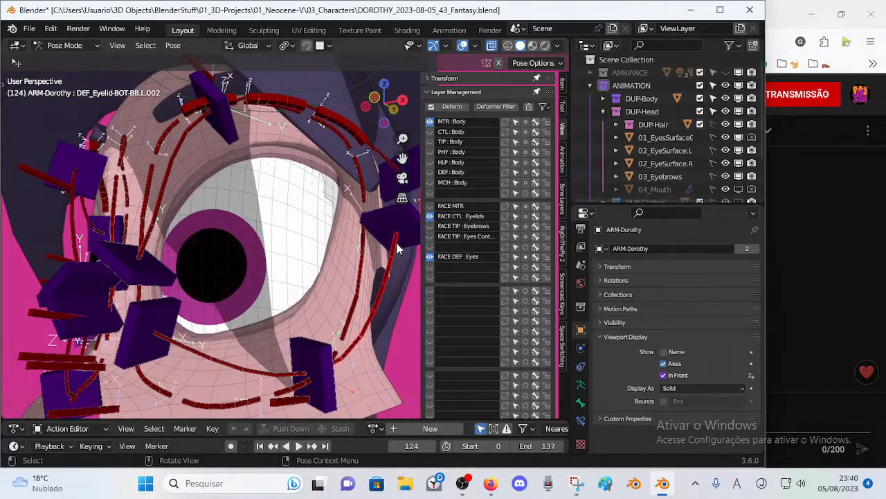
# Step: Select the left lower eyelid's outer handler and reposition it at the outer eye corner
pyautogui.click(396, 249)
pyautogui.moveTo(397, 249); pyautogui.dragTo(337, 270, button='middle')
pyautogui.click(359, 211)
pyautogui.press('g')
pyautogui.click(338, 241)
pyautogui.press('g')
# Step: Select the left lower eyelid's middle handler, then move and rotate it beneath the outer half of the eye
pyautogui.click(288, 377)
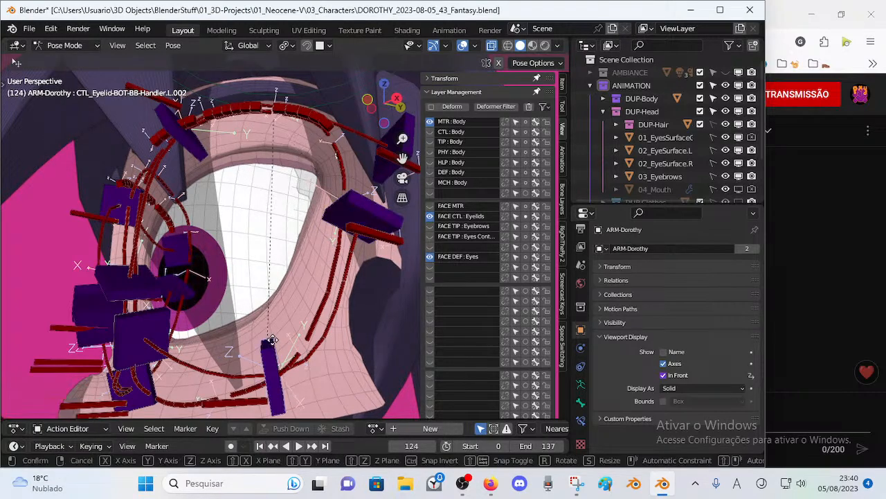
pyautogui.press('g')
pyautogui.click(298, 350)
pyautogui.press('r')
pyautogui.click(316, 350)
pyautogui.press('g')
pyautogui.click(313, 351)
# Step: Test the left lower eyelid's middle handler with large moves away from the eye, viewed from below
pyautogui.moveTo(311, 351); pyautogui.dragTo(312, 319, button='middle')
pyautogui.press('g')
pyautogui.click(305, 345)
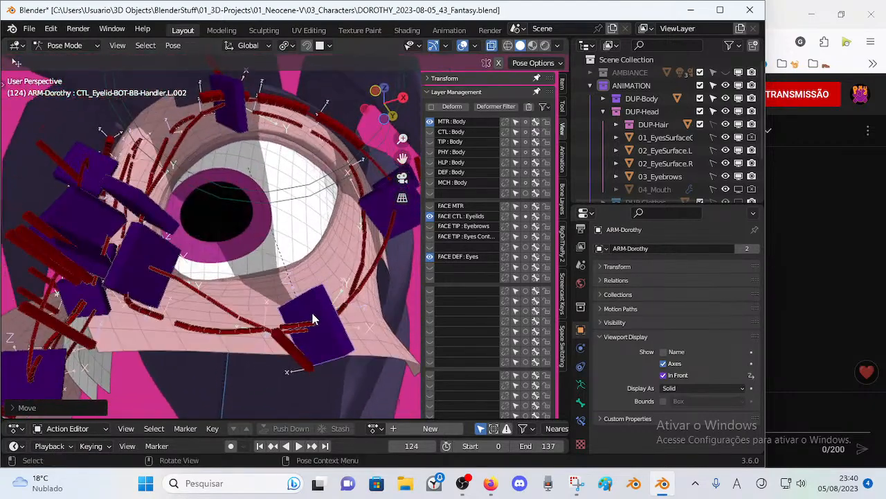
pyautogui.press('g')
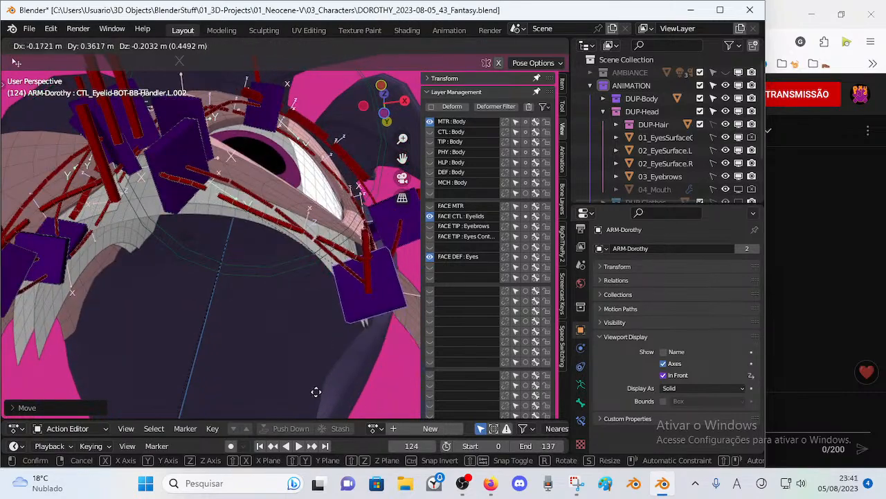
pyautogui.click(261, 378)
# Step: Test sliding the left lower eyelid's middle handler inward toward the nose, viewed from below
pyautogui.moveTo(261, 377); pyautogui.dragTo(258, 297, button='middle')
pyautogui.press('g')
pyautogui.click(253, 361)
pyautogui.press('g')
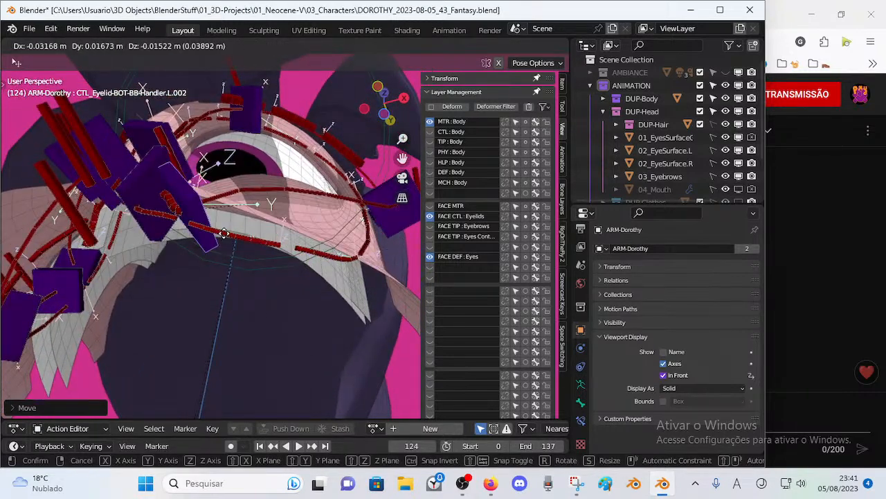
pyautogui.click(247, 252)
# Step: Move the left lower eyelid's middle handler toward the eye's outer half and rotate it to follow the lid
pyautogui.moveTo(242, 326); pyautogui.dragTo(326, 280, button='middle')
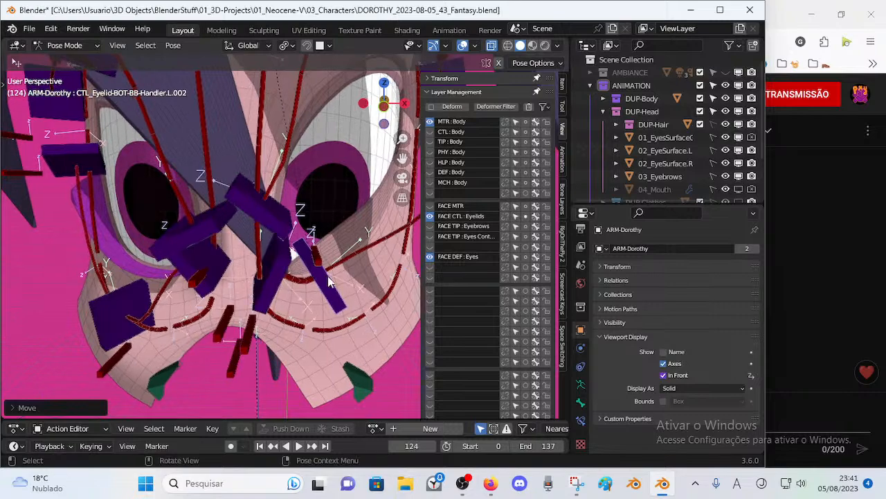
pyautogui.press('g')
pyautogui.click(376, 243)
pyautogui.moveTo(376, 244); pyautogui.dragTo(298, 257, button='middle')
pyautogui.press('g')
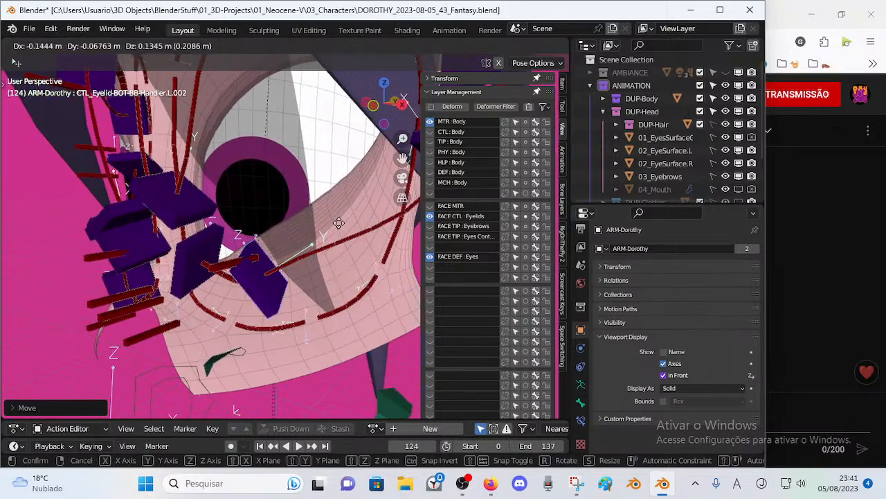
pyautogui.click(365, 264)
pyautogui.moveTo(352, 264); pyautogui.dragTo(360, 256, button='middle')
pyautogui.press('r')
pyautogui.click(367, 248)
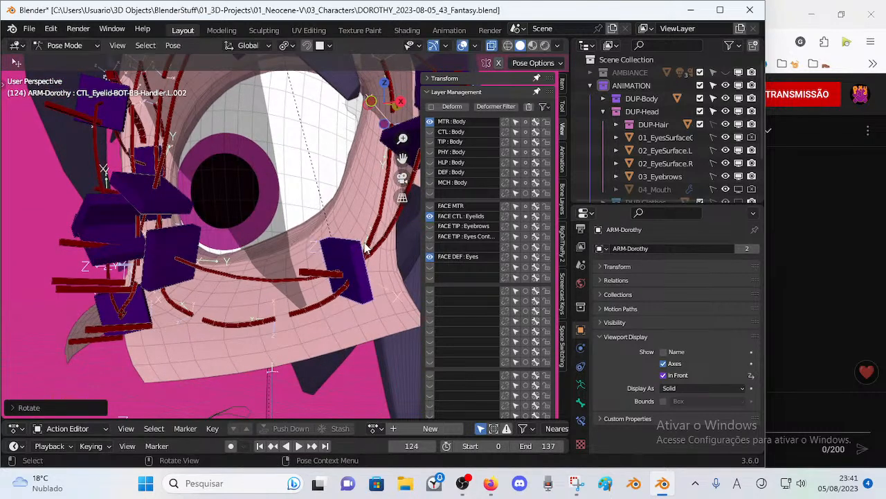
# Step: Test the left lower eyelid's middle handler with another move and rotation under the outer half of the eye
pyautogui.press('g')
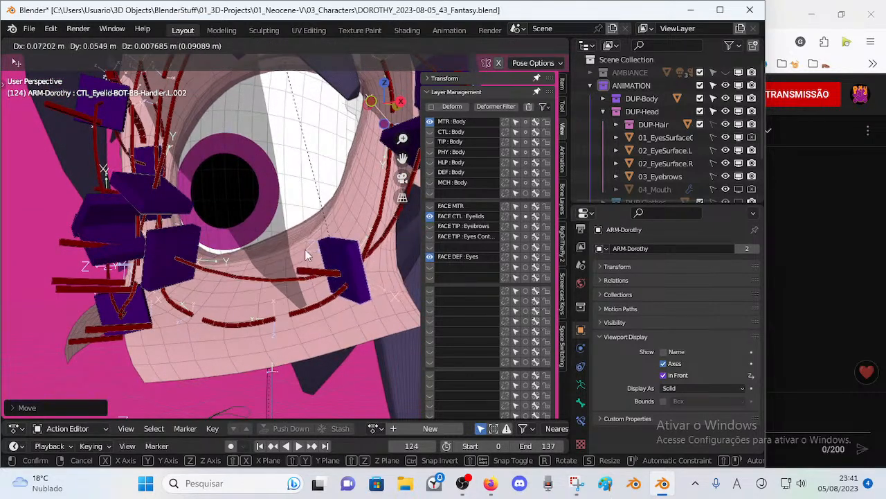
pyautogui.click(305, 248)
pyautogui.press('r')
pyautogui.click(388, 266)
pyautogui.scroll(-1, 319, 208)
pyautogui.moveTo(270, 130); pyautogui.dragTo(326, 84, button='middle')
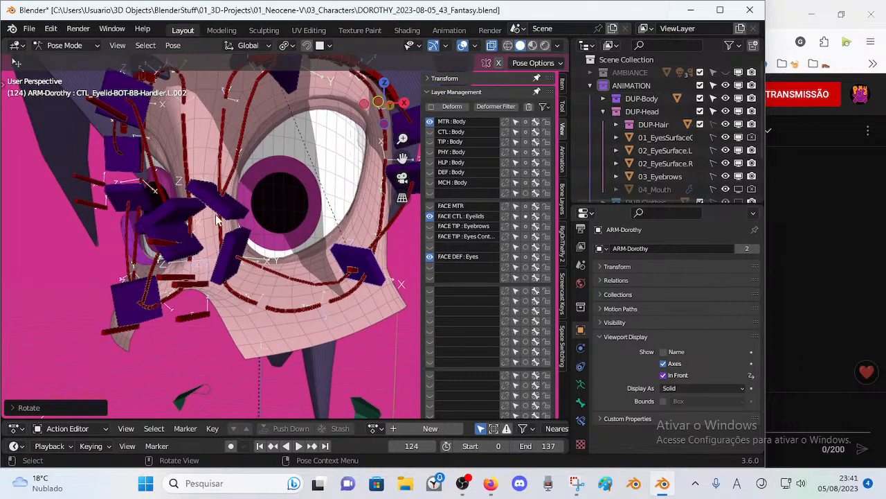
# Step: Rotate the left lower eyelid's inner handler and reposition it at the inner eye corner
pyautogui.press('r')
pyautogui.click(255, 248)
pyautogui.press('g')
pyautogui.click(251, 237)
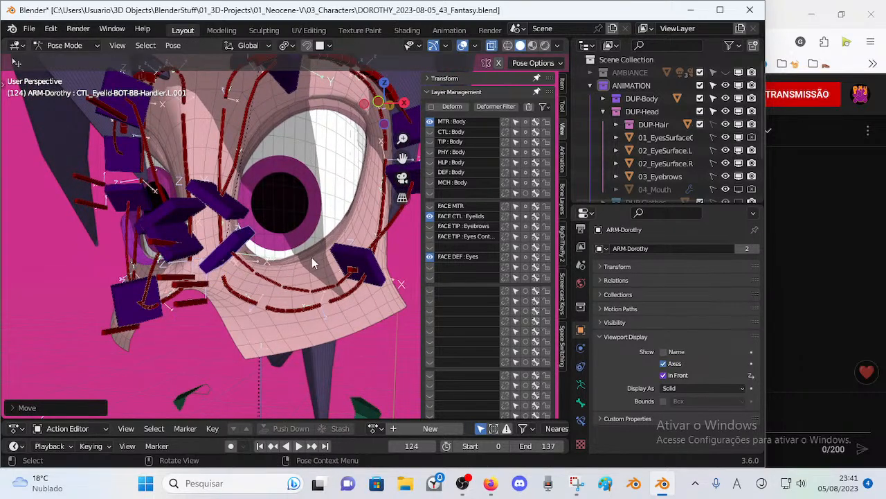
# Step: Adjust the position of the left lower eyelid's middle handler and rotate it at the outer half of the eye
pyautogui.press('g')
pyautogui.click(346, 272)
pyautogui.press('g')
pyautogui.click(355, 249)
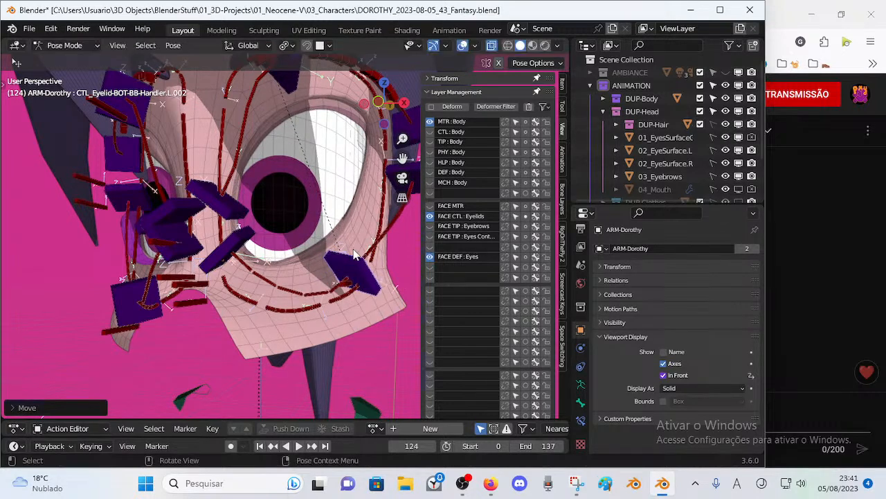
pyautogui.press('r')
pyautogui.click(369, 289)
# Step: Test pulling the left lower eyelid's middle handler toward the nose, and bring it back beneath the outer half of the eye
pyautogui.press('g')
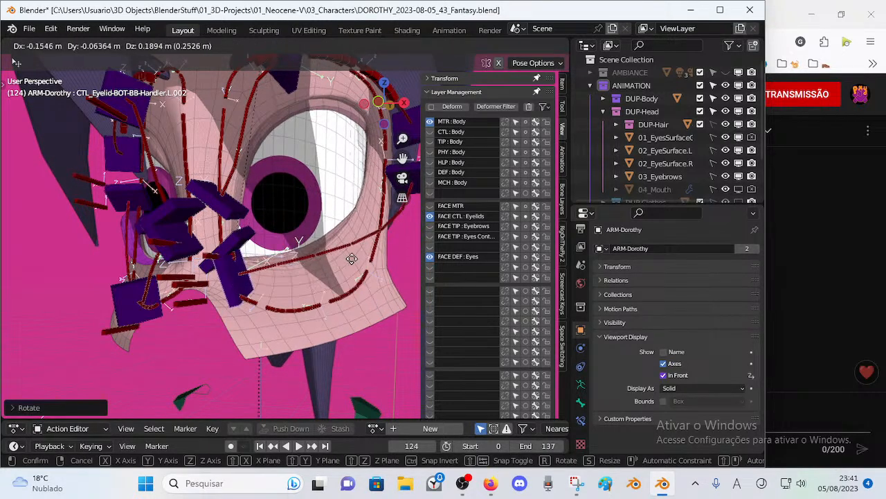
pyautogui.click(358, 239)
pyautogui.press('g')
pyautogui.click(375, 277)
pyautogui.moveTo(375, 277); pyautogui.dragTo(293, 281, button='middle')
pyautogui.press('g')
pyautogui.click(314, 282)
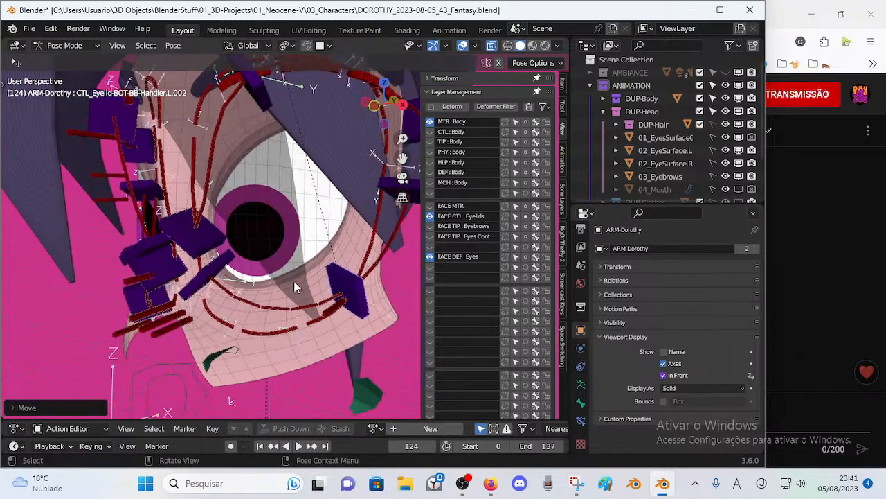
pyautogui.press('g')
pyautogui.click(320, 270)
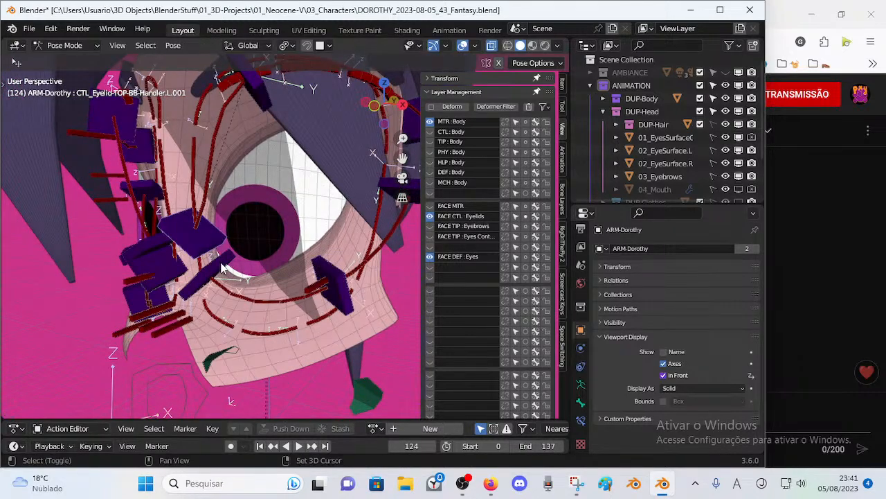
# Step: Select the left eye's eyelid handlers together and save the file
pyautogui.click(317, 268)
pyautogui.moveTo(317, 269); pyautogui.dragTo(287, 232, button='middle')
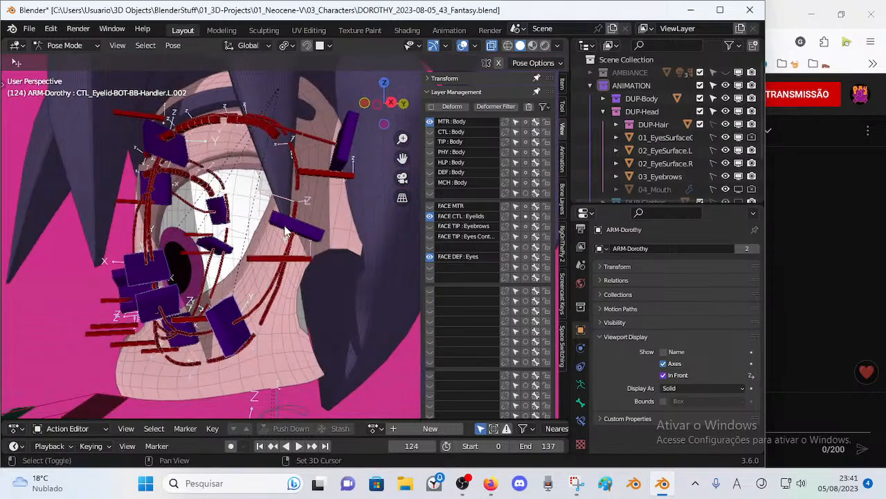
pyautogui.moveTo(232, 200); pyautogui.dragTo(232, 176, button='middle')
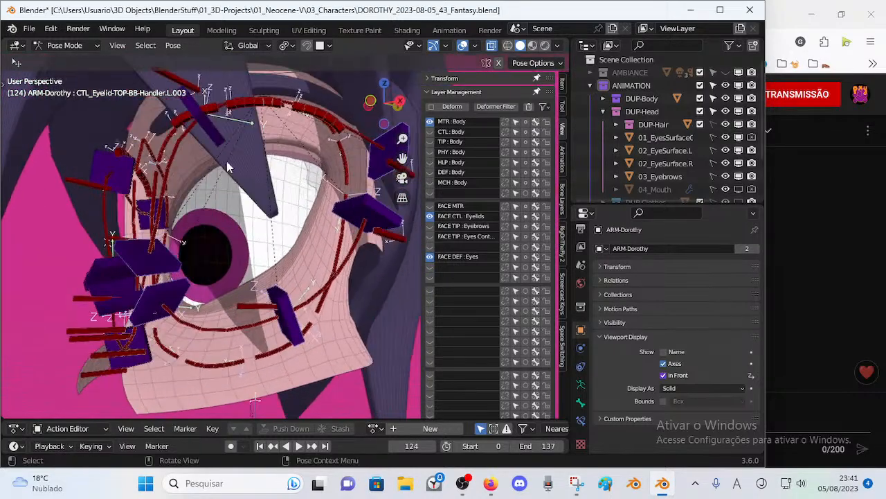
pyautogui.moveTo(165, 188); pyautogui.dragTo(208, 170, button='middle')
pyautogui.click(234, 105)
pyautogui.moveTo(237, 138); pyautogui.dragTo(207, 117, button='middle')
pyautogui.hotkey('ctrl', 's')
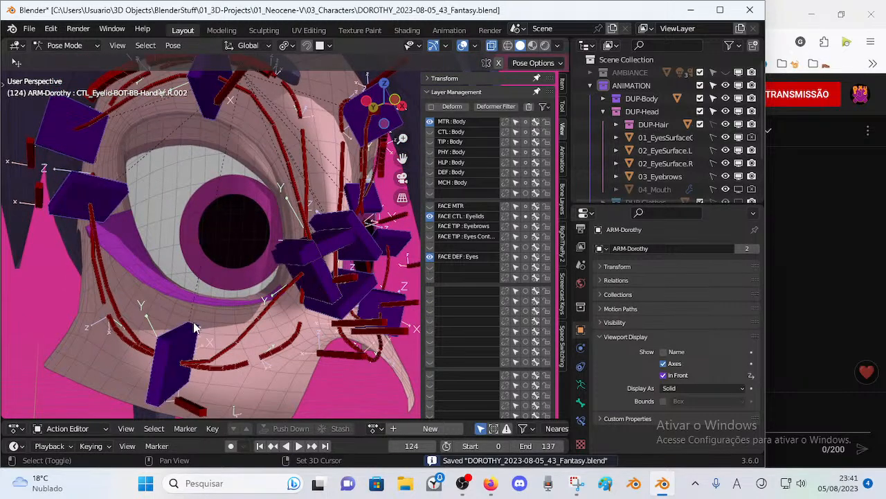
# Step: Add the right eye's eyelid handlers to the selection and show the active handler's Shrinkwrap bone constraint
pyautogui.moveTo(294, 263); pyautogui.dragTo(230, 280, button='middle')
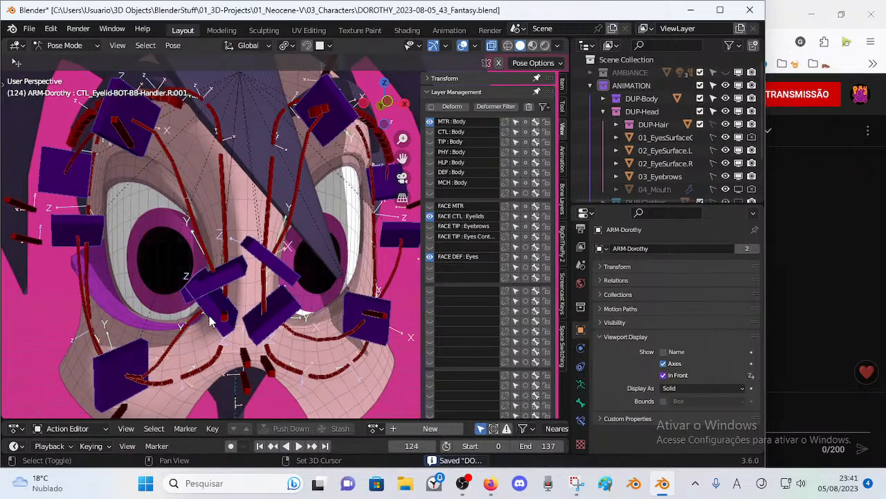
pyautogui.moveTo(353, 295); pyautogui.dragTo(310, 313, button='middle')
pyautogui.click(580, 420)
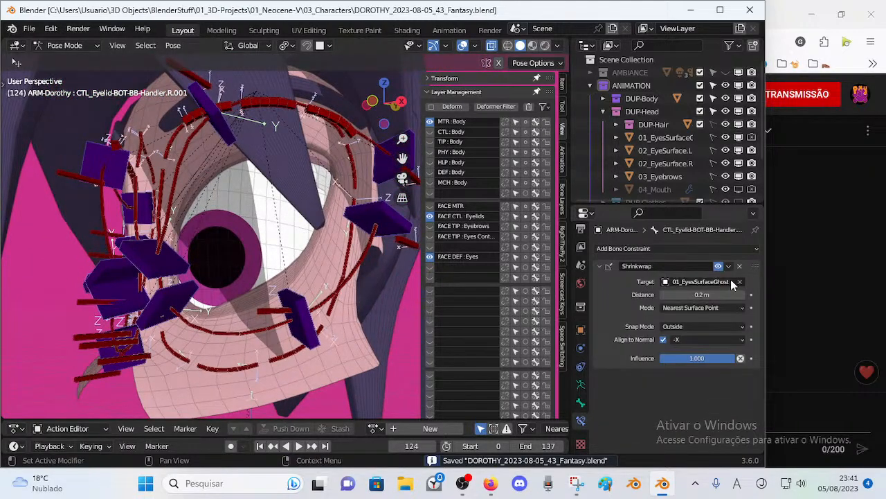
pyautogui.moveTo(357, 250); pyautogui.dragTo(256, 283, button='middle')
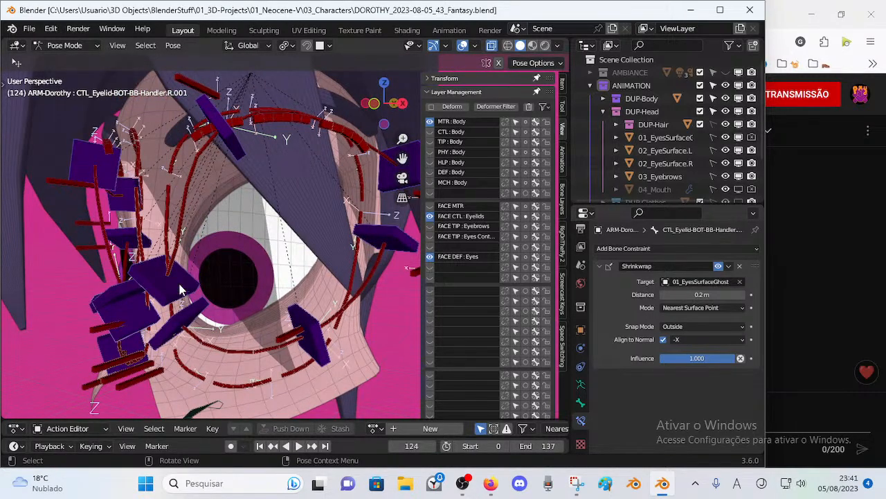
pyautogui.moveTo(180, 290); pyautogui.dragTo(178, 211, button='middle')
pyautogui.moveTo(185, 168); pyautogui.dragTo(232, 169, button='middle')
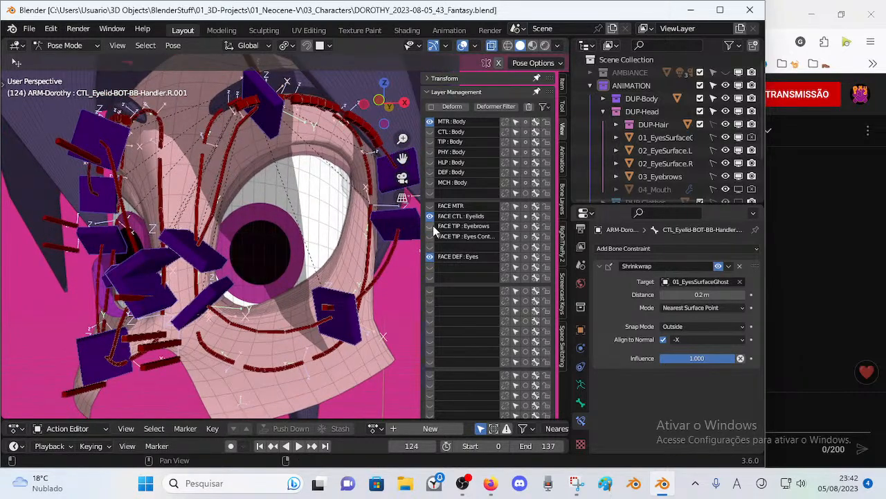
# Step: Hide the FACE DEF : Eyes bone layer and view the eyelid handlers from the front and side
pyautogui.click(430, 256)
pyautogui.moveTo(270, 256); pyautogui.dragTo(324, 232, button='middle')
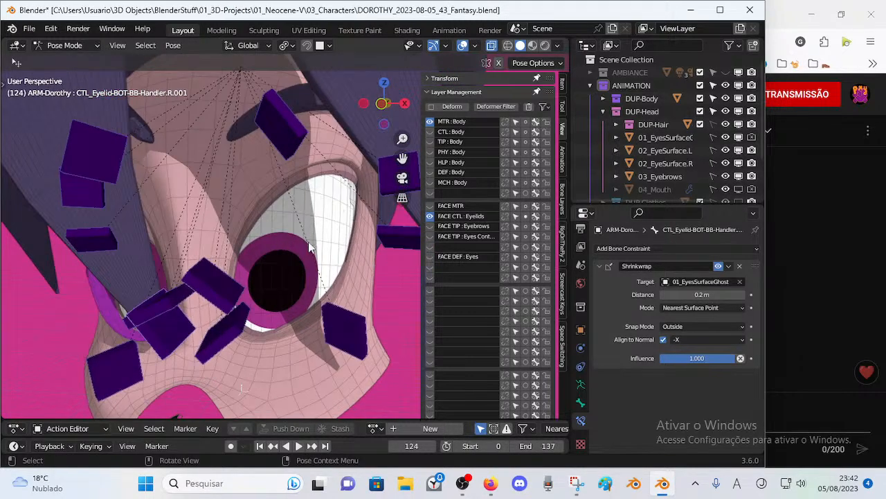
pyautogui.moveTo(352, 261); pyautogui.dragTo(312, 225, button='middle')
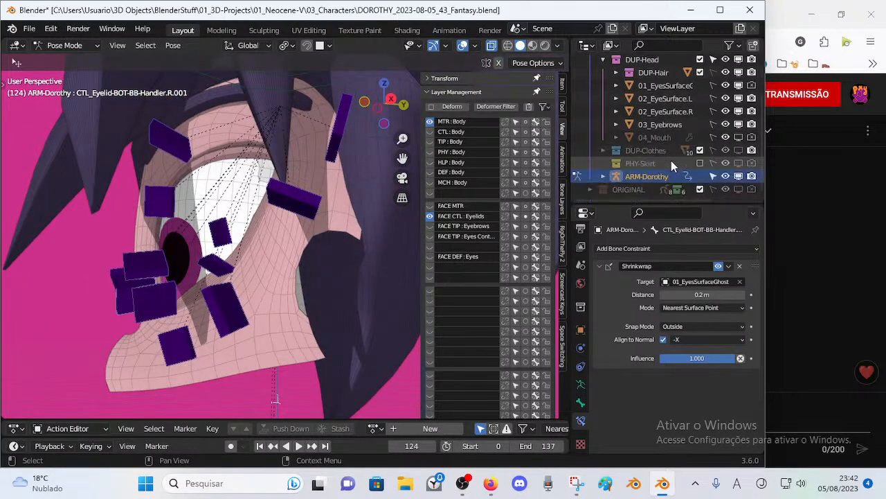
# Step: Widen the outliner and disable 02_EyeSurface.L in the viewports, viewing the eye socket from below
pyautogui.scroll(-2, 692, 156)
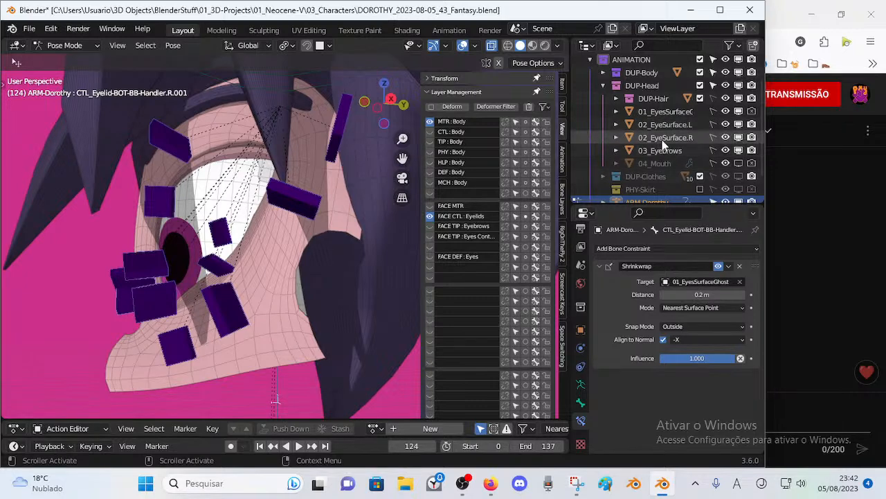
pyautogui.moveTo(568, 104); pyautogui.dragTo(542, 111)
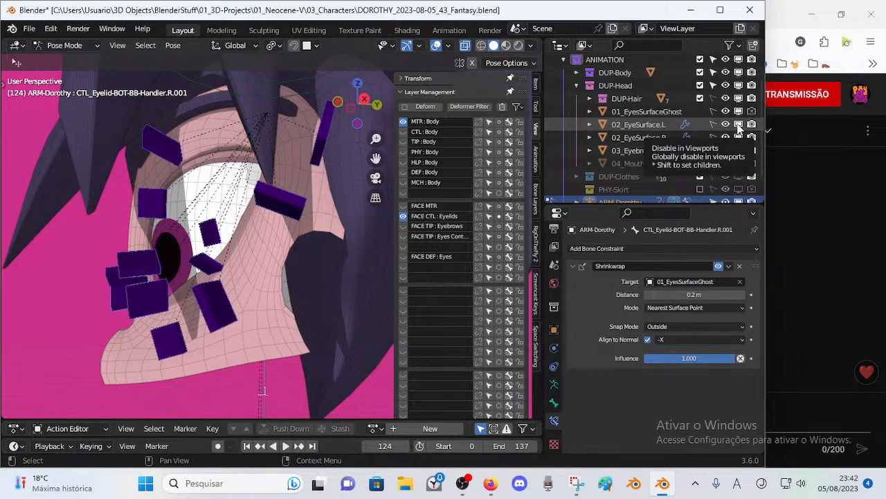
pyautogui.click(738, 125)
pyautogui.moveTo(235, 200); pyautogui.dragTo(315, 206, button='middle')
pyautogui.moveTo(249, 249); pyautogui.dragTo(214, 185, button='middle')
# Step: Compare the eye socket with the eye surfaces shown and hidden, leaving 02_EyeSurface.L and 02_EyeSurface.R disabled in the viewports
pyautogui.click(739, 124)
pyautogui.click(739, 125)
pyautogui.click(739, 125)
pyautogui.click(739, 124)
pyautogui.moveTo(260, 216); pyautogui.dragTo(232, 199, button='middle')
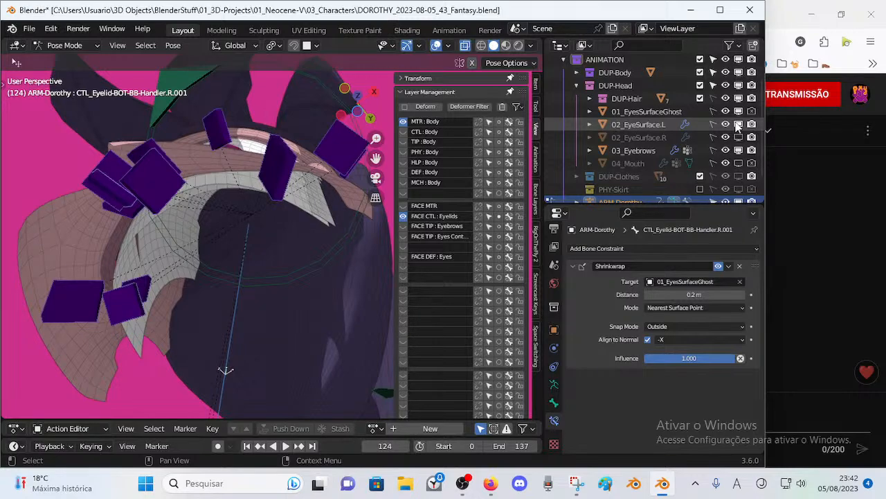
pyautogui.click(738, 124)
pyautogui.moveTo(235, 257); pyautogui.dragTo(196, 265, button='middle')
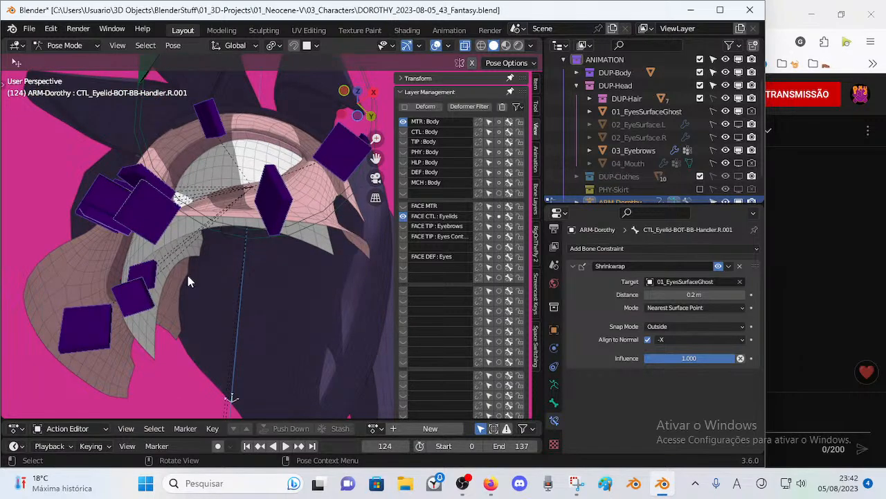
pyautogui.moveTo(222, 236); pyautogui.dragTo(221, 201, button='middle')
pyautogui.click(738, 125)
pyautogui.click(739, 126)
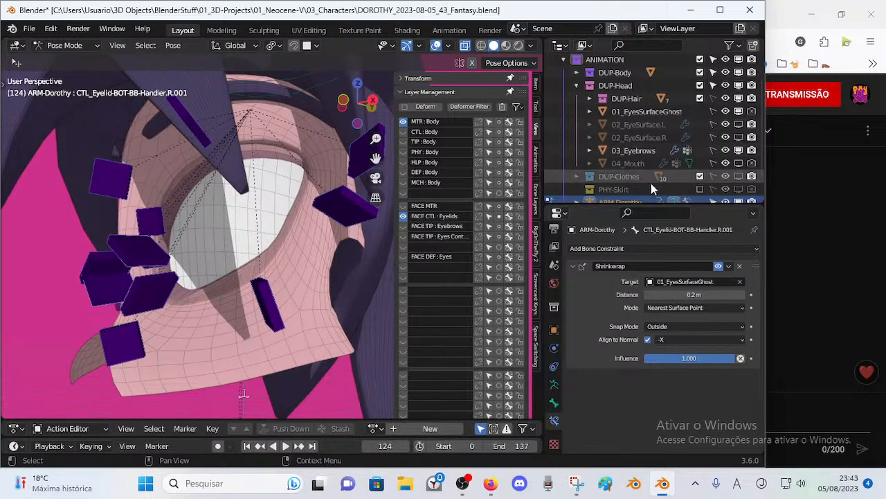
# Step: Include the ORG-BAK-EyeSurfaceNurbs collection in the view layer, look at its contents and exclude it again
pyautogui.moveTo(285, 221); pyautogui.dragTo(312, 215, button='middle')
pyautogui.scroll(-2, 564, 173)
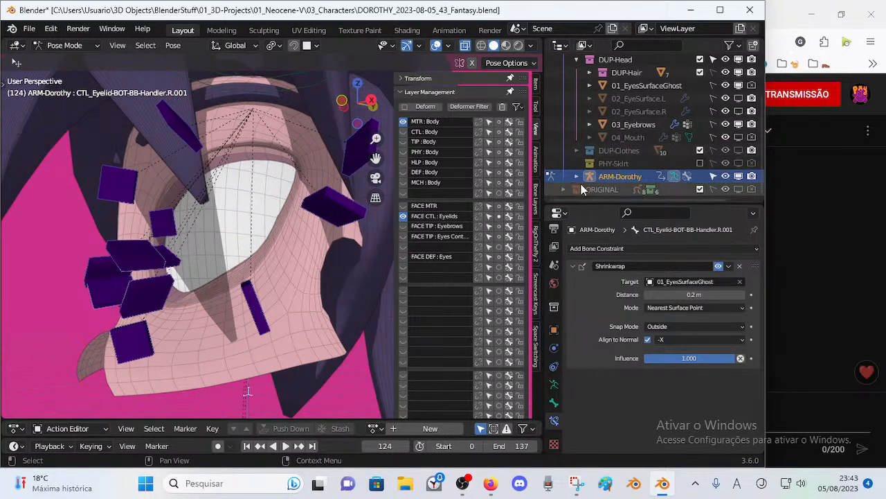
pyautogui.scroll(-5, 564, 192)
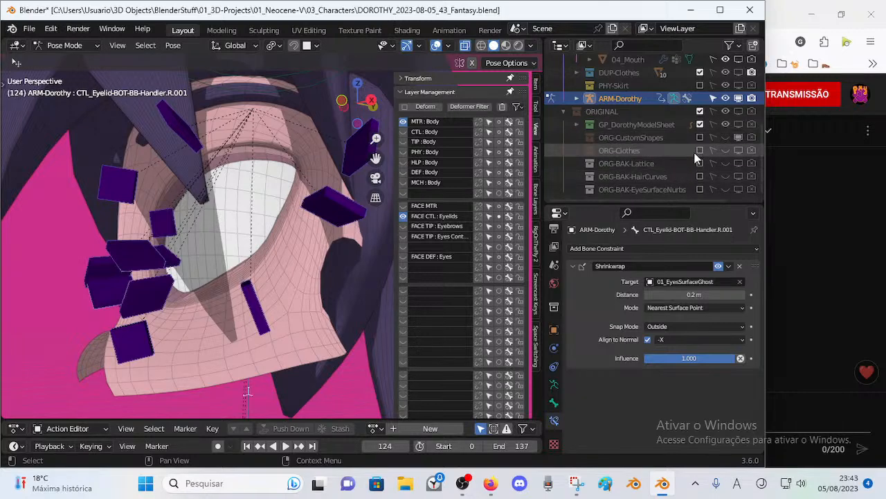
pyautogui.click(700, 189)
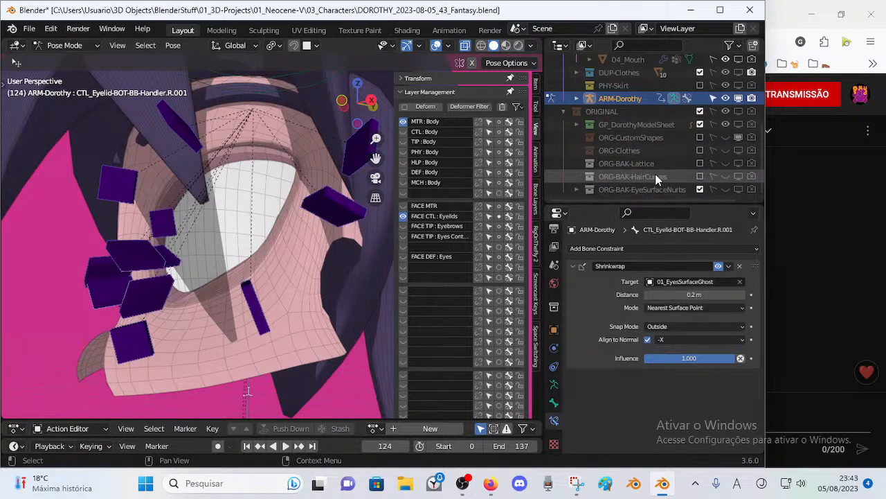
pyautogui.click(577, 189)
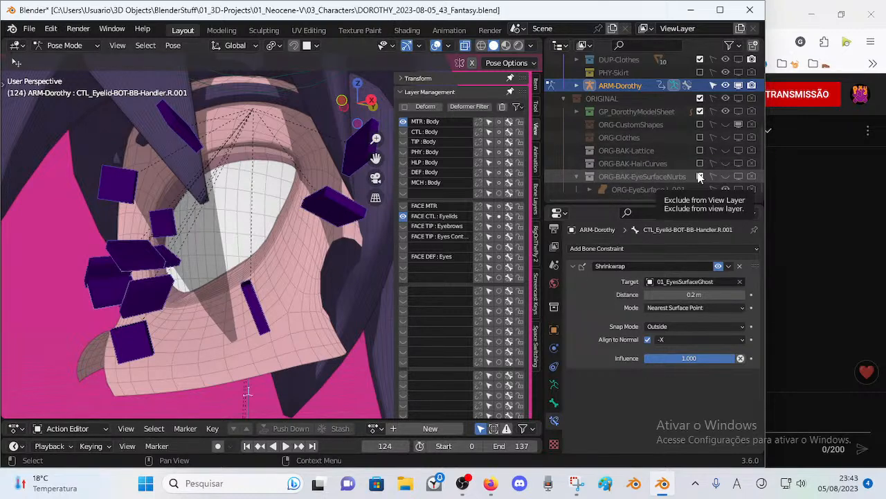
pyautogui.scroll(1, 699, 178)
# Step: Select the left lower eyelid's middle handler and move it below the outer half of the eye
pyautogui.moveTo(207, 229); pyautogui.dragTo(291, 216, button='middle')
pyautogui.click(342, 286)
pyautogui.moveTo(342, 286); pyautogui.dragTo(325, 279, button='middle')
pyautogui.press('g')
pyautogui.click(328, 291)
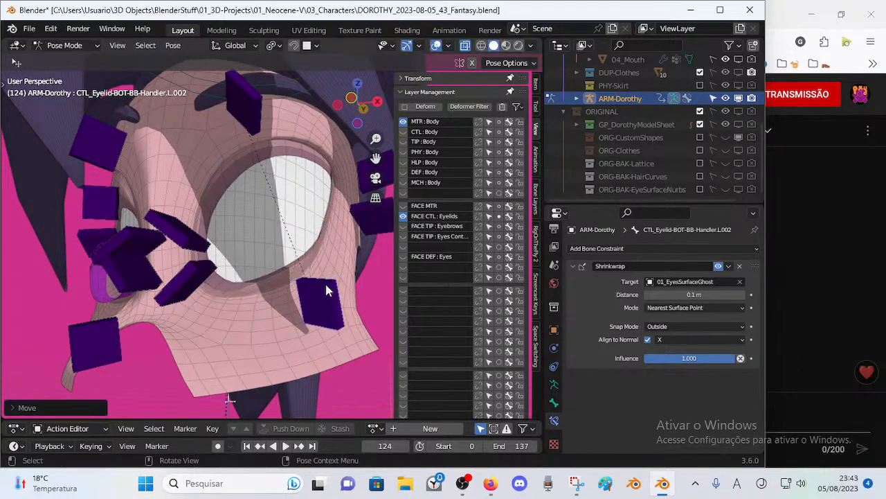
# Step: Disable the Shrinkwrap constraint on the left lower eyelid's middle handler and clear its location
pyautogui.scroll(-4, 240, 239)
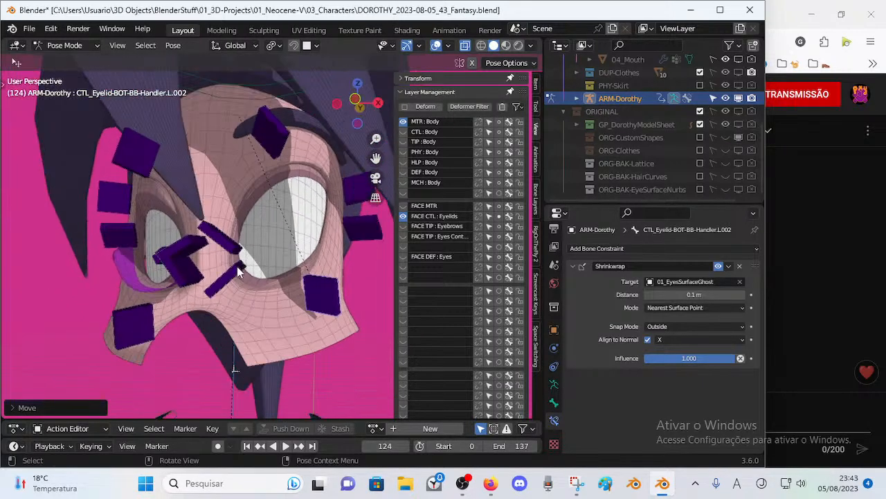
pyautogui.moveTo(314, 231); pyautogui.dragTo(291, 232, button='middle')
pyautogui.click(719, 267)
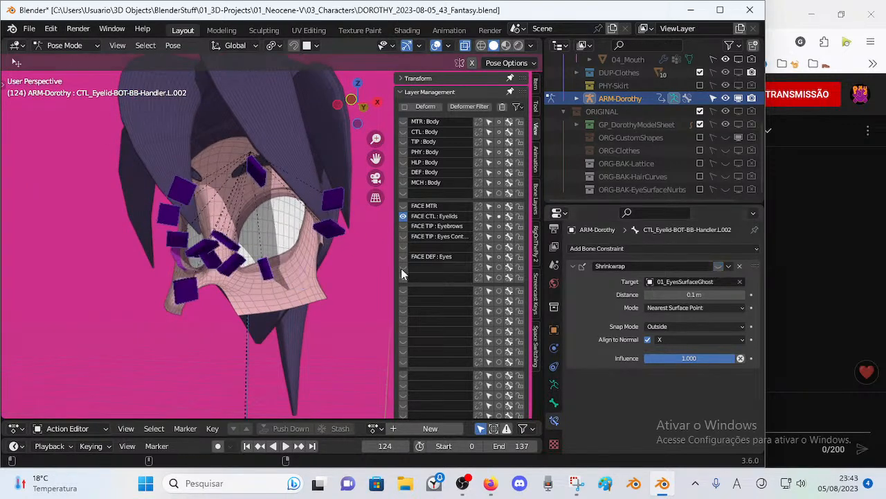
pyautogui.hotkey('alt', 'g')
# Step: Move the unconstrained left lower eyelid's middle handler up and down beneath the eye, leaving the lid opened downward
pyautogui.press('g')
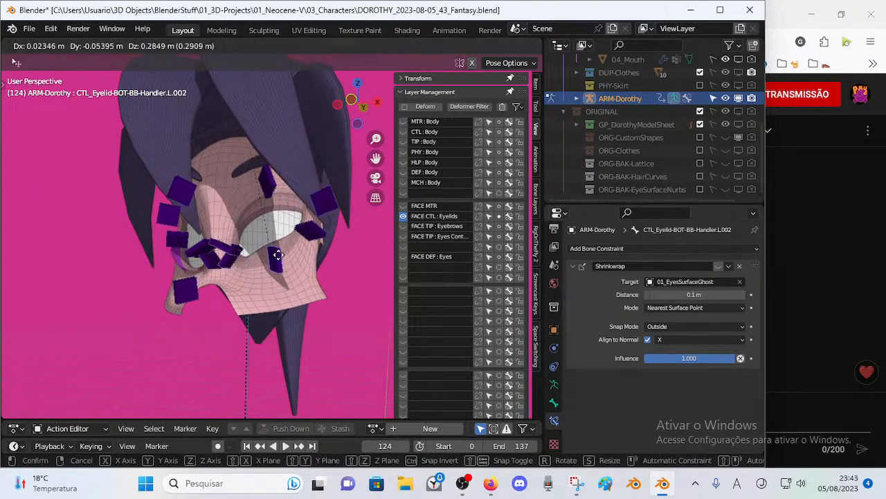
pyautogui.click(280, 286)
pyautogui.scroll(2, 280, 286)
pyautogui.moveTo(281, 287); pyautogui.dragTo(298, 286, button='middle')
pyautogui.press('g')
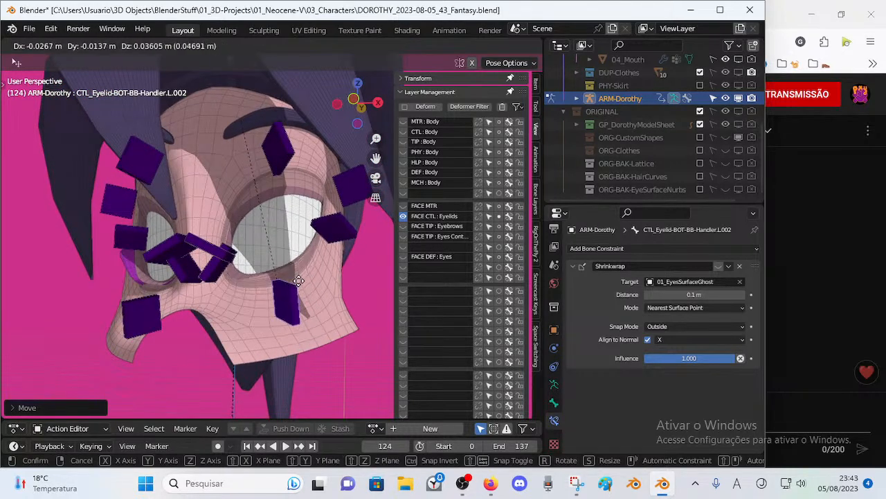
pyautogui.click(299, 299)
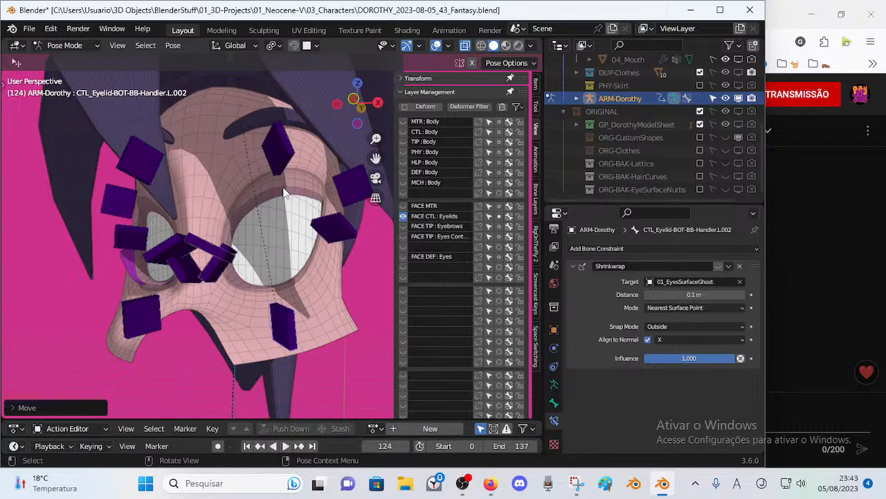
# Step: Test several moves of the left upper eyelid's middle handler around the brow and away from the face
pyautogui.moveTo(281, 161); pyautogui.dragTo(367, 215, button='middle')
pyautogui.press('g')
pyautogui.click(305, 209)
pyautogui.keyDown('shift'); pyautogui.moveTo(367, 215); pyautogui.dragTo(264, 189, button='middle'); pyautogui.keyUp('shift')
pyautogui.press('g')
pyautogui.click(334, 209)
pyautogui.press('g')
pyautogui.click(375, 186)
# Step: Test sweeping the left upper eyelid's handler across the face and back out, viewed from the front
pyautogui.moveTo(375, 185); pyautogui.dragTo(323, 210, button='middle')
pyautogui.press('g')
pyautogui.click(92, 184)
pyautogui.press('g')
pyautogui.click(260, 168)
pyautogui.press('g')
pyautogui.click(237, 206)
# Step: Test several moves of the left lower eyelid's middle handler around the eye and outward from the face
pyautogui.click(268, 199)
pyautogui.press('g')
pyautogui.click(335, 205)
pyautogui.click(224, 221)
pyautogui.press('g')
pyautogui.click(284, 238)
pyautogui.click(197, 310)
pyautogui.press('g')
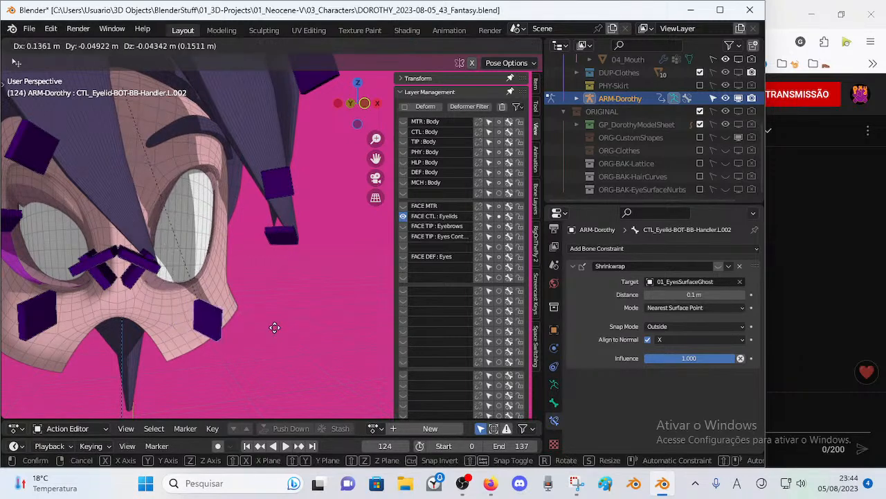
pyautogui.click(231, 303)
pyautogui.moveTo(231, 303); pyautogui.dragTo(263, 298, button='middle')
pyautogui.press('g')
pyautogui.click(316, 309)
# Step: Test sliding the left lower eyelid's middle handler beneath the eye toward the nose and back out
pyautogui.moveTo(316, 309); pyautogui.dragTo(203, 306, button='middle')
pyautogui.press('g')
pyautogui.click(140, 280)
pyautogui.press('g')
pyautogui.click(164, 273)
pyautogui.click(204, 301)
pyautogui.press('g')
pyautogui.click(214, 317)
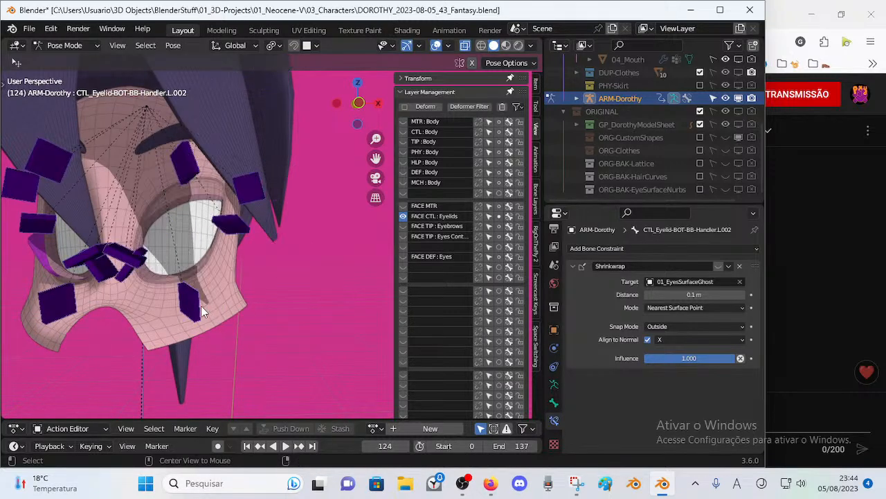
# Step: Test moving the left lower eyelid's inner handler up beside the inner corner of the eye
pyautogui.click(144, 271)
pyautogui.moveTo(144, 270); pyautogui.dragTo(178, 307, button='middle')
pyautogui.scroll(2, 197, 270)
pyautogui.scroll(2, 178, 309)
pyautogui.press('g')
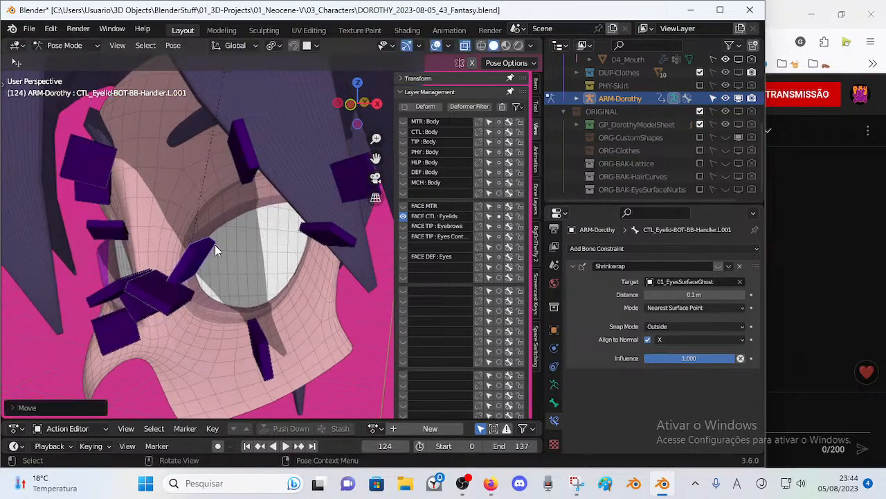
pyautogui.click(213, 303)
# Step: Toggle the Shrinkwrap constraint on the left upper eyelid's middle handler off and on to compare the lid's shape
pyautogui.moveTo(180, 333); pyautogui.dragTo(172, 220, button='middle')
pyautogui.click(233, 156)
pyautogui.moveTo(233, 156); pyautogui.dragTo(222, 242, button='middle')
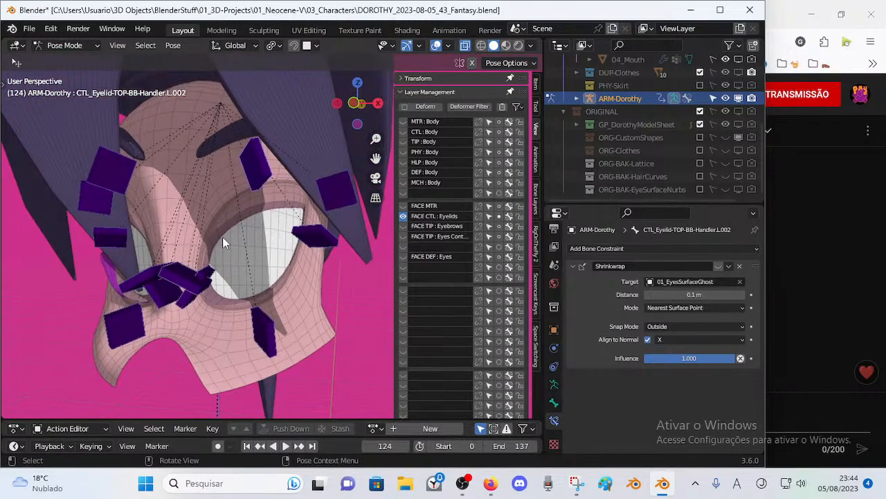
pyautogui.click(721, 267)
pyautogui.click(722, 267)
pyautogui.click(721, 266)
pyautogui.click(719, 266)
pyautogui.moveTo(118, 292); pyautogui.dragTo(223, 312, button='middle')
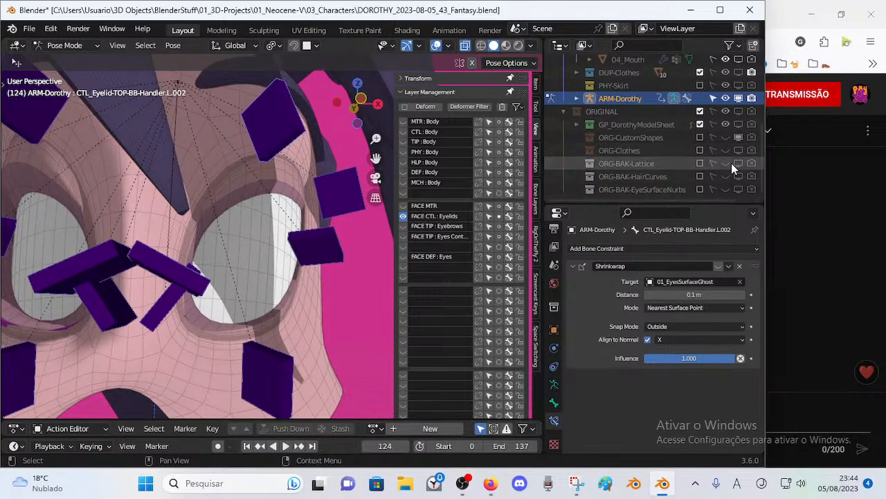
# Step: Enable viewport display of 02_EyeSurface.L and 02_EyeSurface.R so the irises show inside the eyelids
pyautogui.scroll(5, 731, 159)
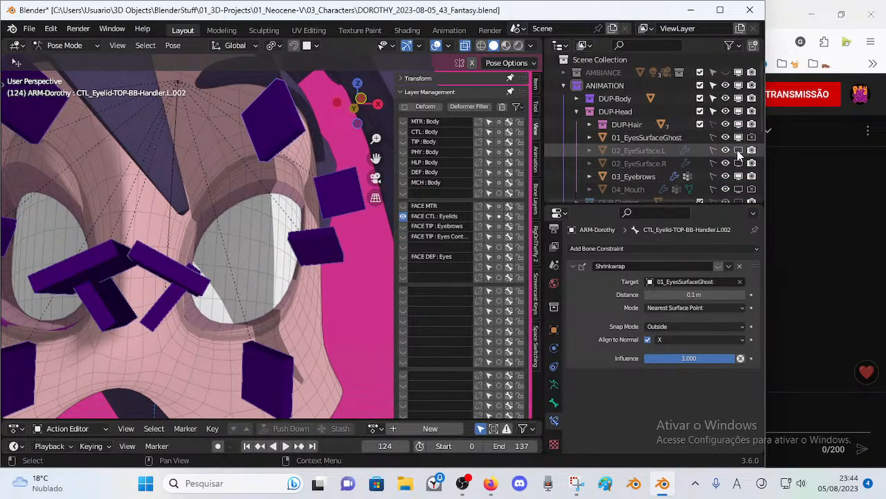
pyautogui.click(739, 152)
pyautogui.click(739, 164)
pyautogui.moveTo(284, 277); pyautogui.dragTo(230, 279, button='middle')
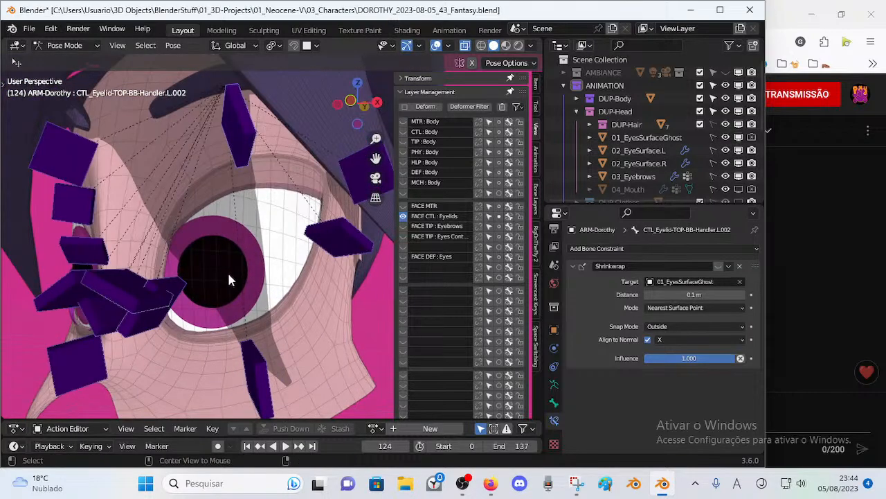
pyautogui.moveTo(191, 305); pyautogui.dragTo(236, 222, button='middle')
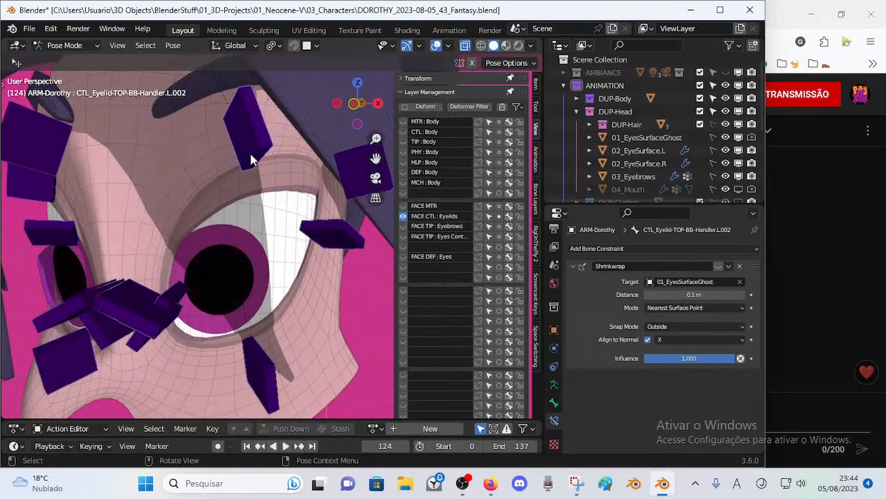
# Step: Narrow the left eye by lowering the upper lid's middle handler and raising the lower lid's inner and middle handlers
pyautogui.press('g')
pyautogui.click(270, 196)
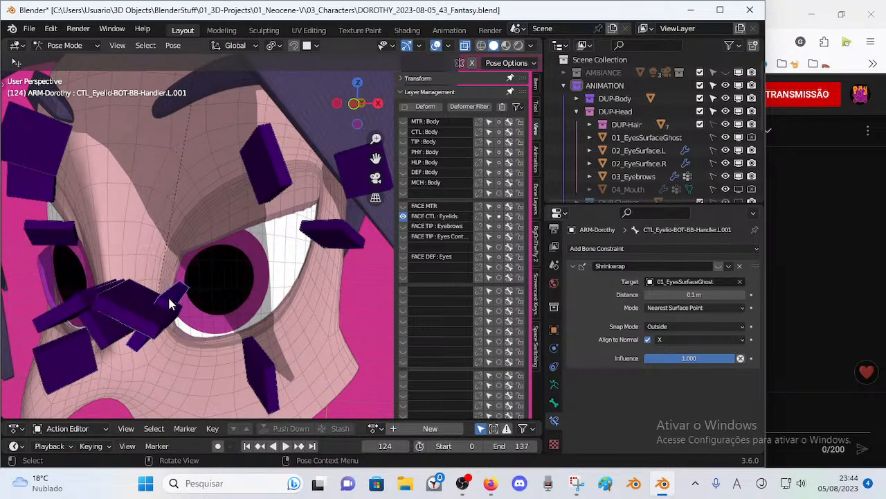
pyautogui.press('g')
pyautogui.click(178, 259)
pyautogui.click(254, 368)
pyautogui.press('g')
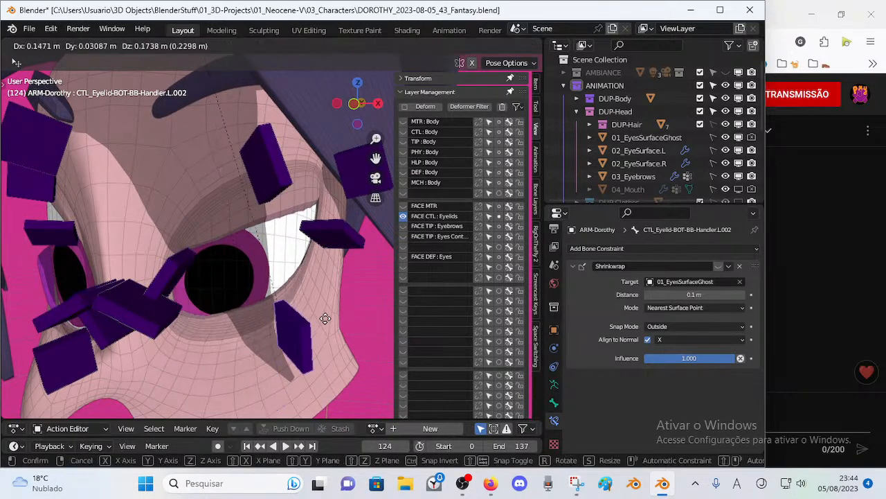
pyautogui.click(319, 331)
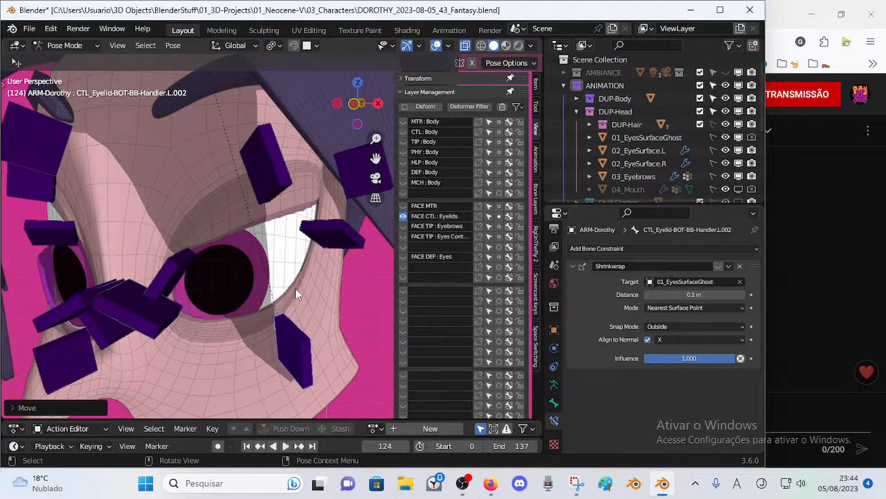
# Step: Test lowering and raising the left upper eyelid's middle handler over the iris
pyautogui.click(269, 186)
pyautogui.press('g')
pyautogui.click(276, 253)
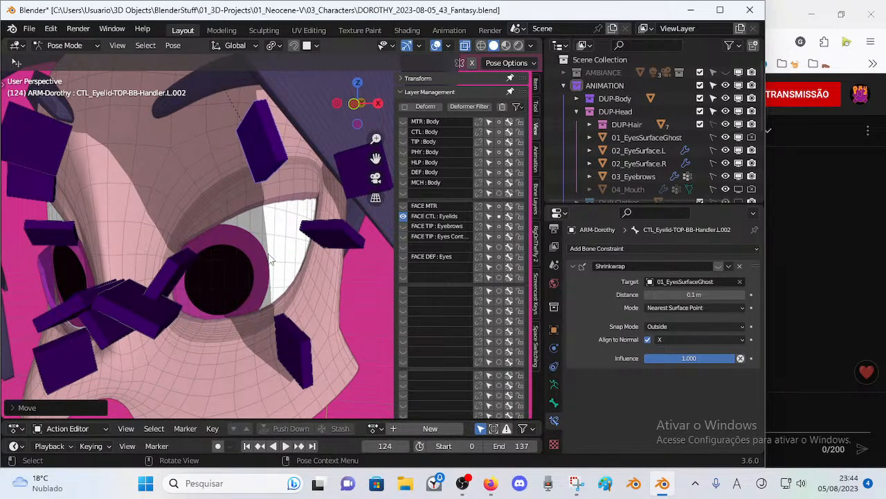
pyautogui.moveTo(263, 243); pyautogui.dragTo(274, 239, button='middle')
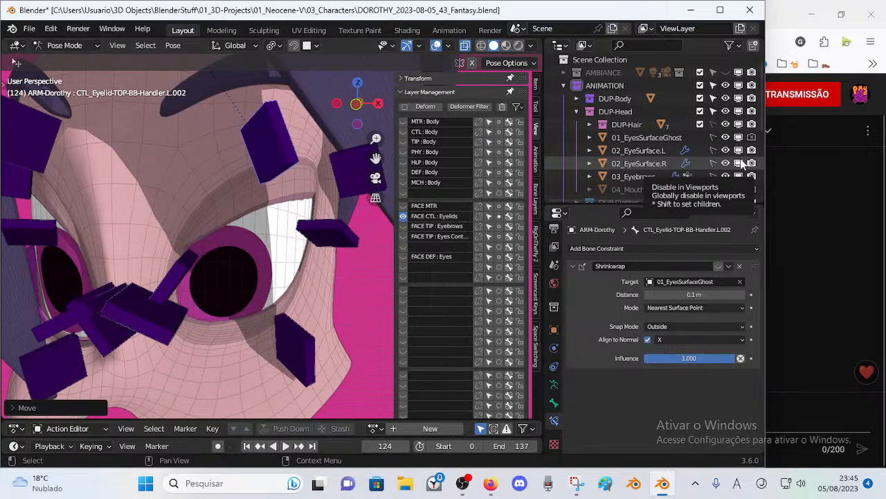
pyautogui.moveTo(277, 165); pyautogui.dragTo(223, 256)
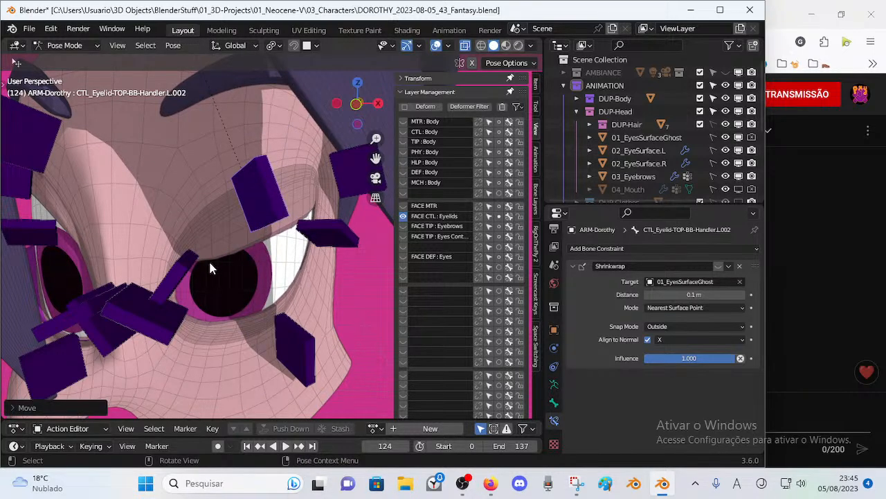
pyautogui.press('g')
pyautogui.click(243, 194)
# Step: Shift the left lower lid's middle handler slightly, lower the upper lid's inner handler and raise the lower lid's inner handler
pyautogui.click(282, 316)
pyautogui.press('g')
pyautogui.click(271, 319)
pyautogui.moveTo(164, 333); pyautogui.dragTo(181, 357)
pyautogui.moveTo(171, 282); pyautogui.dragTo(157, 257)
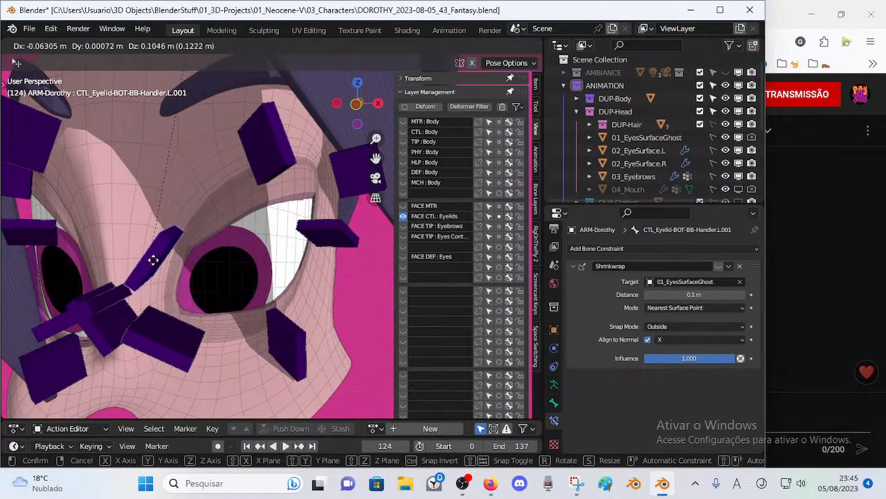
pyautogui.click(188, 263)
# Step: Test rotating and moving the left lower eyelid's inner handler, clearing its rotation between attempts
pyautogui.press('g')
pyautogui.press('r')
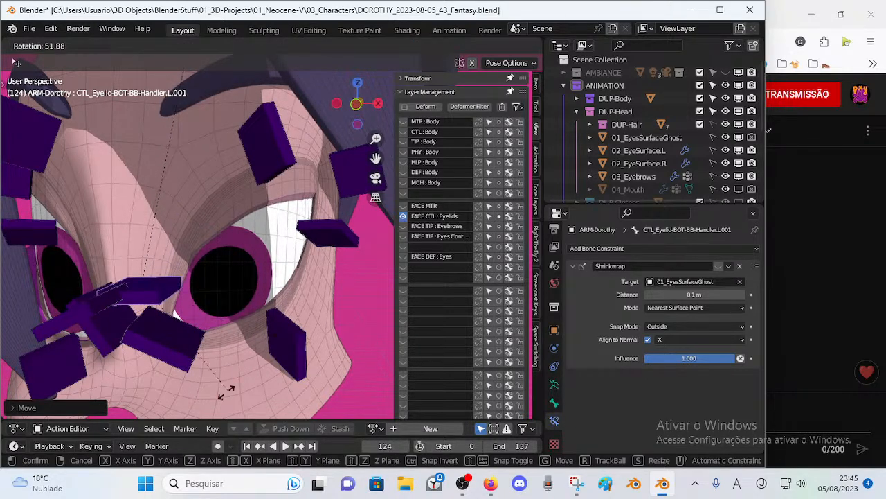
pyautogui.click(143, 390)
pyautogui.press('g')
pyautogui.click(196, 247)
pyautogui.hotkey('alt', 'r')
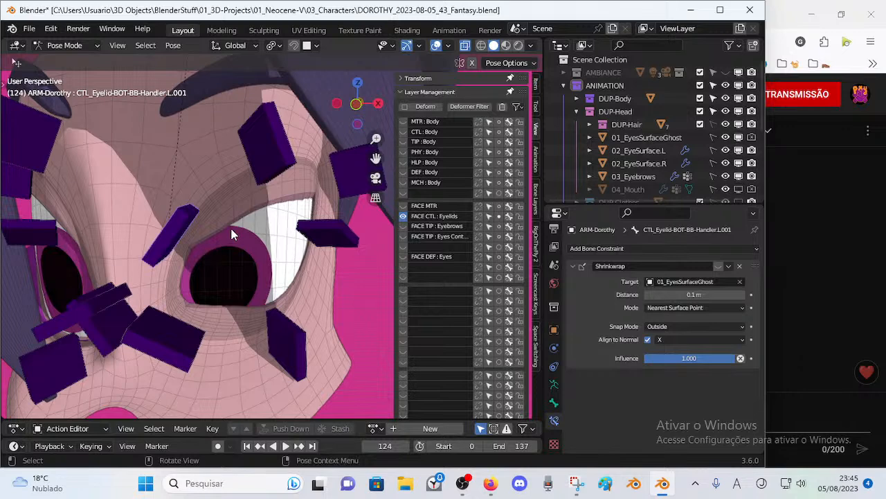
pyautogui.press('r')
pyautogui.click(219, 193)
pyautogui.press('r')
pyautogui.click(230, 191)
pyautogui.press('g')
pyautogui.click(226, 235)
# Step: Open the left eye's inner corner by raising the upper lid's inner handler and lowering the lower lid's inner handler
pyautogui.click(173, 342)
pyautogui.press('g')
pyautogui.click(199, 198)
pyautogui.press('g')
pyautogui.click(205, 241)
pyautogui.click(177, 292)
pyautogui.press('g')
pyautogui.click(171, 371)
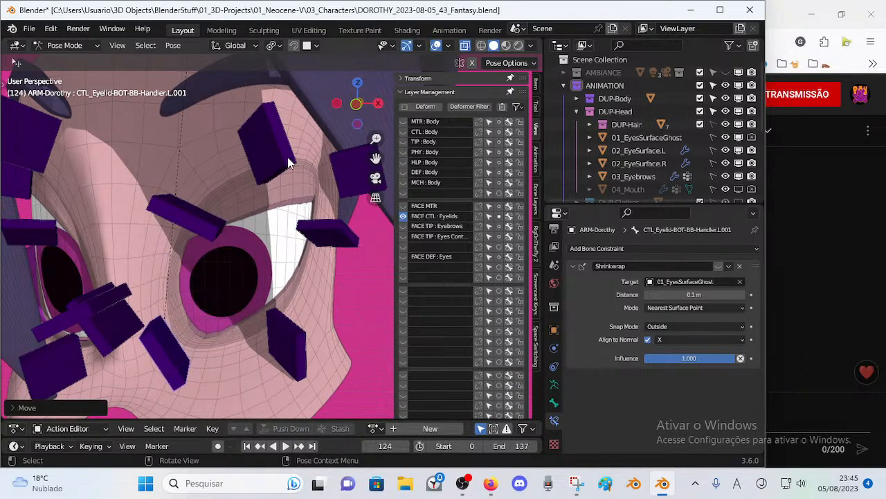
# Step: Raise the left upper eyelid's middle handler above the brow and bring it back down over the eye
pyautogui.press('g')
pyautogui.click(282, 117)
pyautogui.press('g')
pyautogui.click(297, 133)
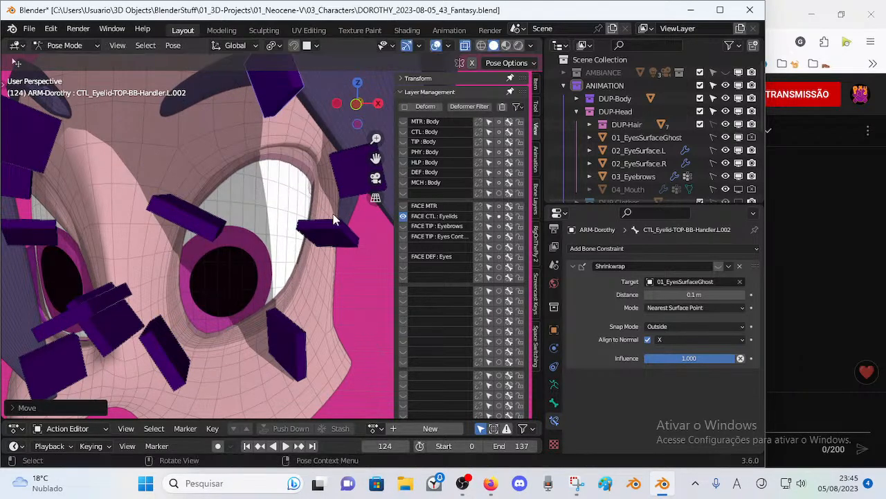
pyautogui.moveTo(322, 200); pyautogui.dragTo(286, 199, button='middle')
pyautogui.press('g')
pyautogui.click(279, 282)
pyautogui.press('g')
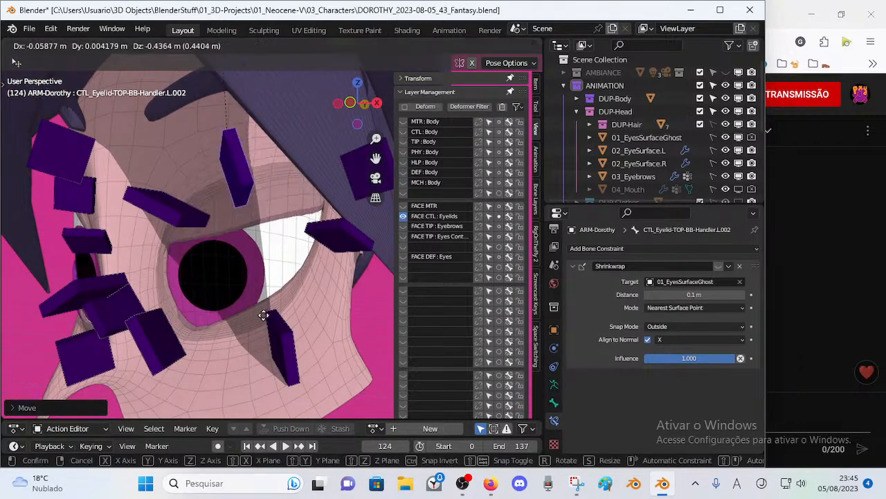
pyautogui.click(274, 331)
# Step: Pull the left lower eyelid's middle handler down below the cheek and raise it back toward the eye
pyautogui.click(275, 332)
pyautogui.press('g')
pyautogui.click(285, 370)
pyautogui.scroll(-2, 273, 333)
pyautogui.press('g')
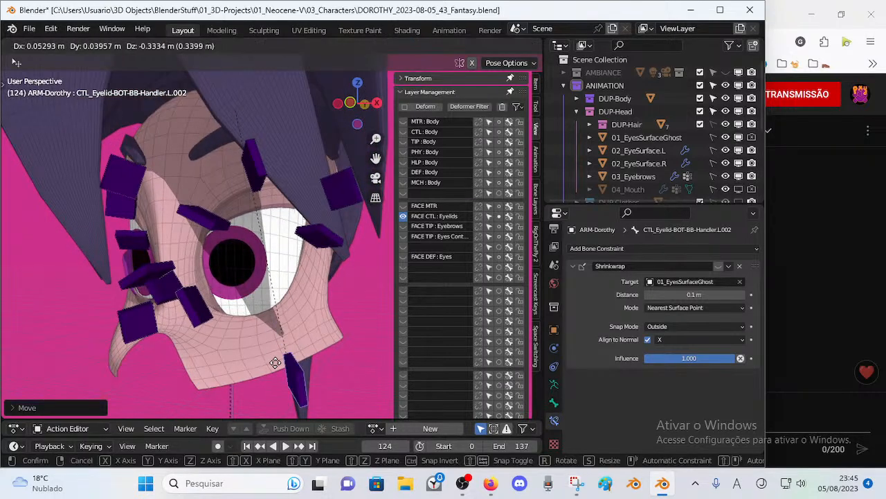
pyautogui.click(257, 310)
# Step: Raise the inner handlers of the left lower and upper eyelids to reshape the inner corner of the eye
pyautogui.click(198, 317)
pyautogui.press('g')
pyautogui.click(189, 305)
pyautogui.click(207, 234)
pyautogui.press('g')
pyautogui.click(211, 197)
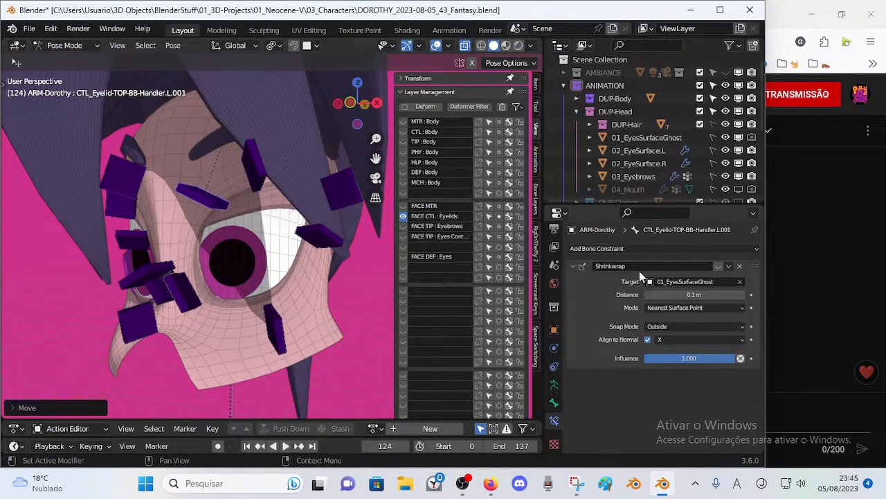
# Step: Select all the eyelid handlers and clear their locations
pyautogui.moveTo(247, 221); pyautogui.dragTo(322, 216, button='middle')
pyautogui.press('a')
pyautogui.hotkey('alt', 'g')
# Step: Test raising the right lower eyelid's middle handler toward the eye, viewed from the side of the face
pyautogui.moveTo(156, 343); pyautogui.dragTo(231, 332, button='middle')
pyautogui.press('g')
pyautogui.click(276, 306)
pyautogui.click(285, 325)
pyautogui.click(197, 365)
pyautogui.press('g')
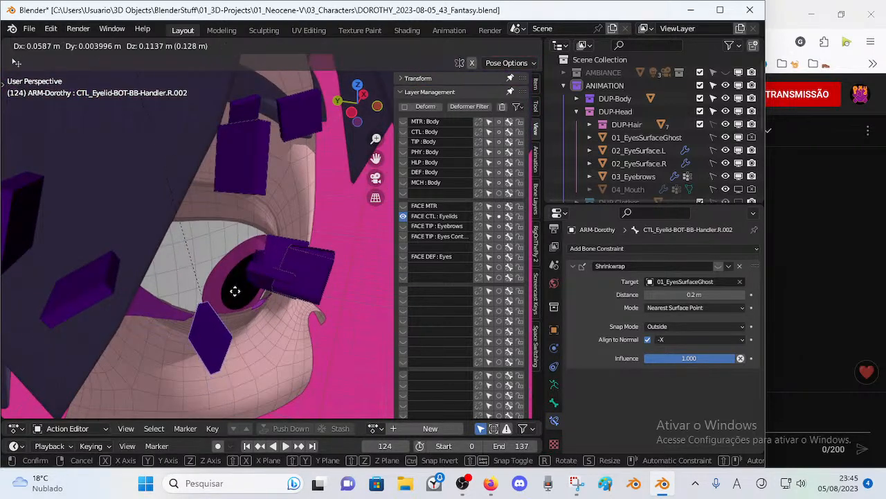
pyautogui.click(234, 288)
# Step: Test moving the right lower eyelid's middle handler across the cheek from other angles and clear its location
pyautogui.moveTo(271, 311); pyautogui.dragTo(259, 324, button='middle')
pyautogui.press('g')
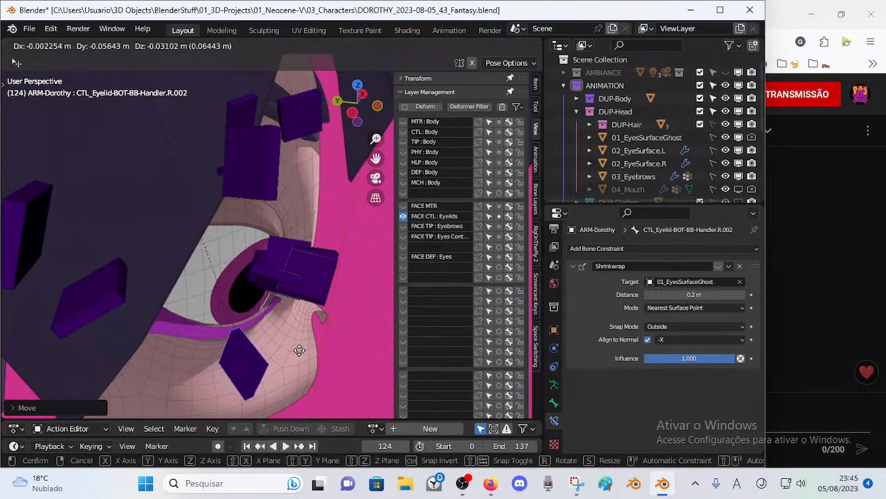
pyautogui.click(308, 341)
pyautogui.moveTo(308, 342); pyautogui.dragTo(159, 295, button='middle')
pyautogui.press('g')
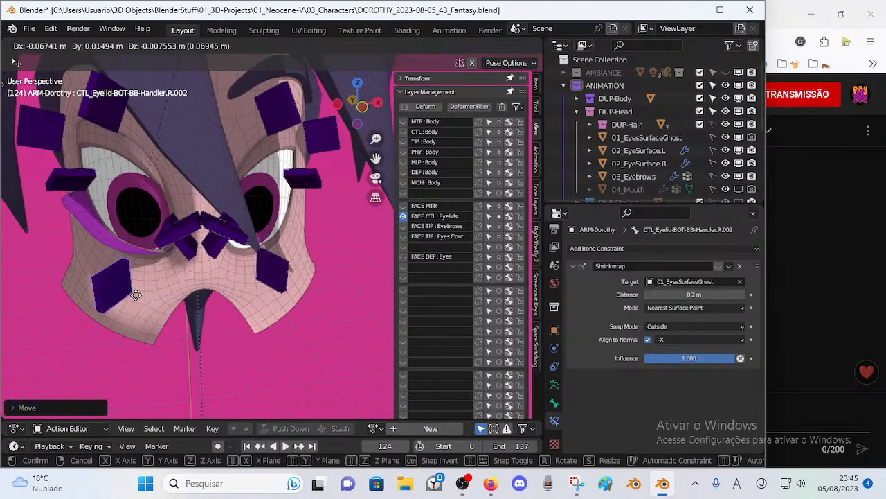
pyautogui.click(136, 295)
pyautogui.hotkey('alt', 'g')
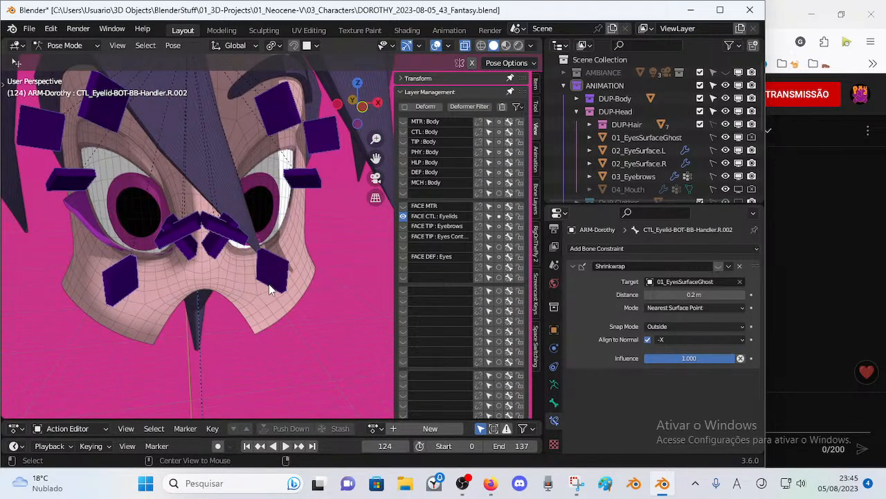
# Step: Select the 00_Body mesh in Object Mode and disable viewport display of its EyesRegion, Eyelashes-TOP.L, Eyelashes-TOP.R and Eyelashes-BOT.L masks
pyautogui.click(134, 279)
pyautogui.moveTo(134, 278); pyautogui.dragTo(296, 248, button='middle')
pyautogui.moveTo(287, 279); pyautogui.dragTo(293, 249, button='middle')
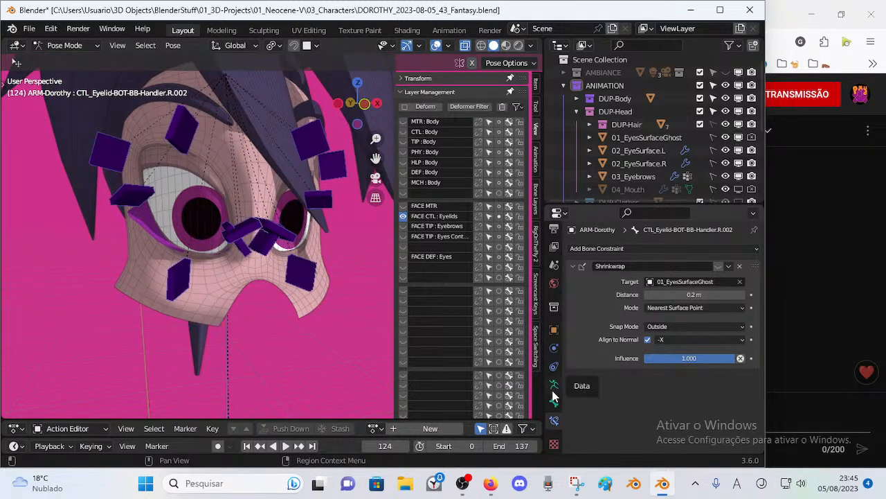
pyautogui.hotkey('ctrl', 'Tab')
pyautogui.click(326, 261)
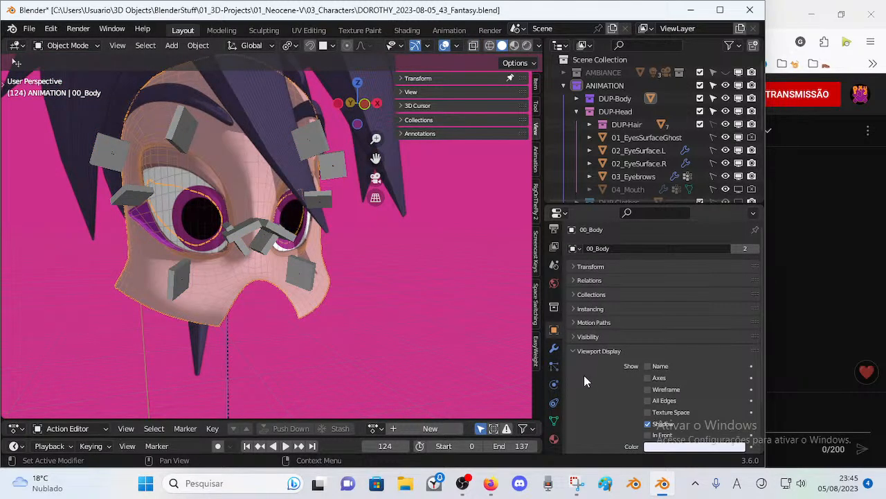
pyautogui.click(554, 348)
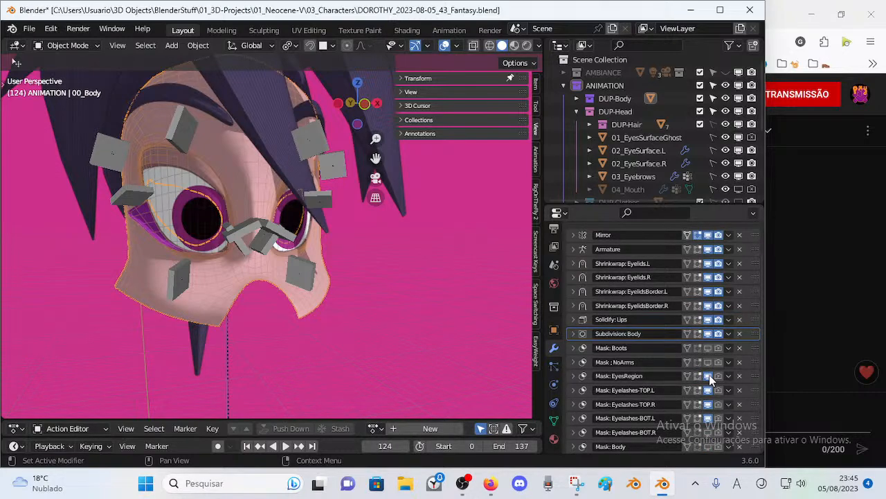
pyautogui.moveTo(709, 375); pyautogui.dragTo(706, 417)
# Step: Return the ARM-Dorothy armature to Pose Mode and test moving a lower eyelid handler with the whole face shown
pyautogui.moveTo(239, 257); pyautogui.dragTo(286, 307, button='middle')
pyautogui.scroll(3, 225, 272)
pyautogui.scroll(1, 248, 278)
pyautogui.click(259, 276)
pyautogui.hotkey('ctrl', 'Tab')
pyautogui.click(302, 324)
pyautogui.press('g')
pyautogui.click(221, 318)
# Step: Try moving the right lower eyelid's middle handler along the global Y axis
pyautogui.click(191, 308)
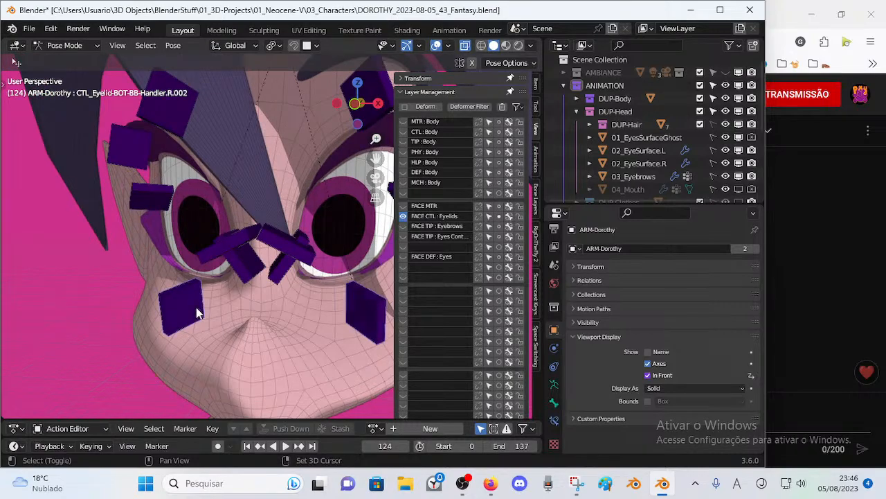
pyautogui.moveTo(190, 308); pyautogui.dragTo(244, 312, button='middle')
pyautogui.press('g')
pyautogui.press('y')
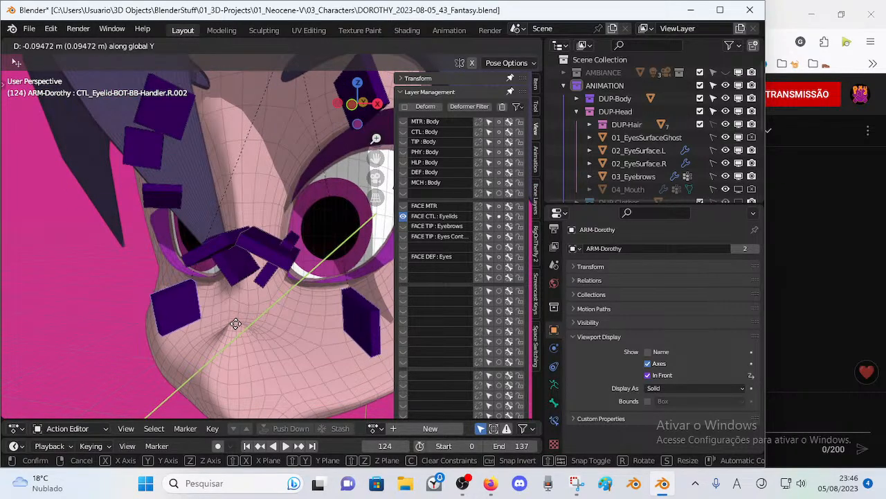
pyautogui.click(234, 321)
# Step: Display the right lower middle handler's bone constraints and compare the eyelid handlers in Edit Mode and Pose Mode from the front
pyautogui.moveTo(234, 321); pyautogui.dragTo(221, 296, button='middle')
pyautogui.click(554, 420)
pyautogui.moveTo(297, 293); pyautogui.dragTo(316, 291, button='middle')
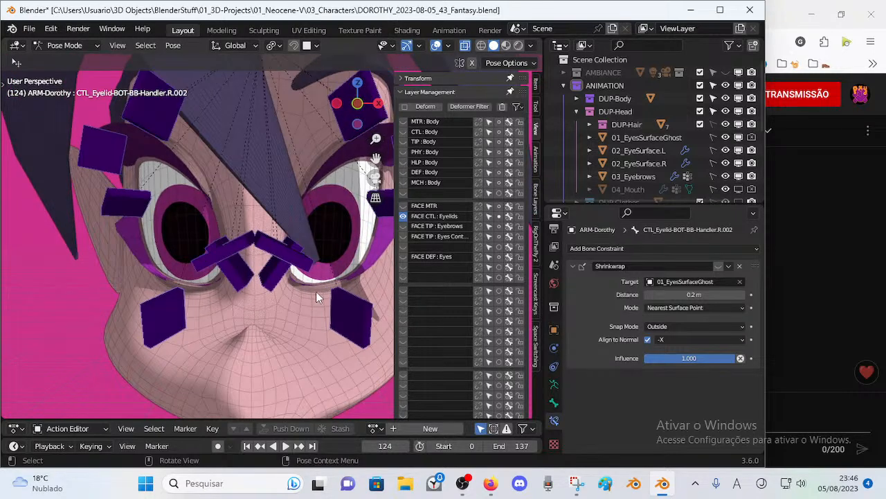
pyautogui.press('KP_1')
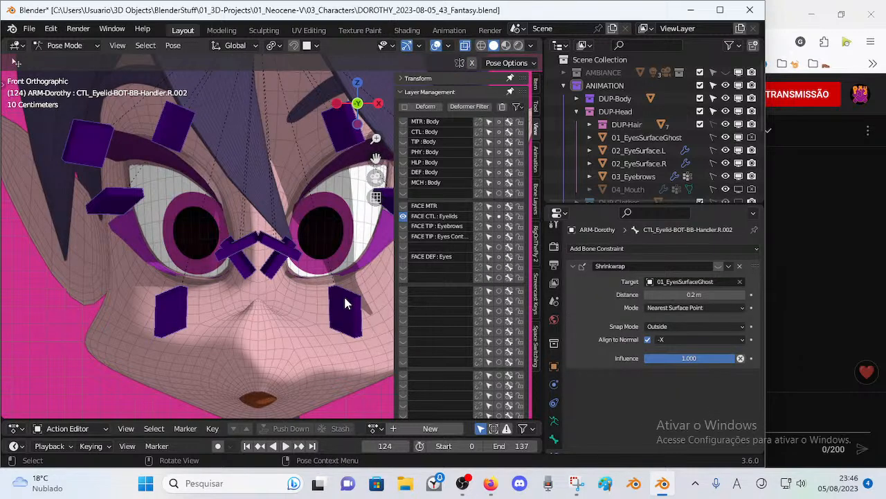
pyautogui.press('Tab')
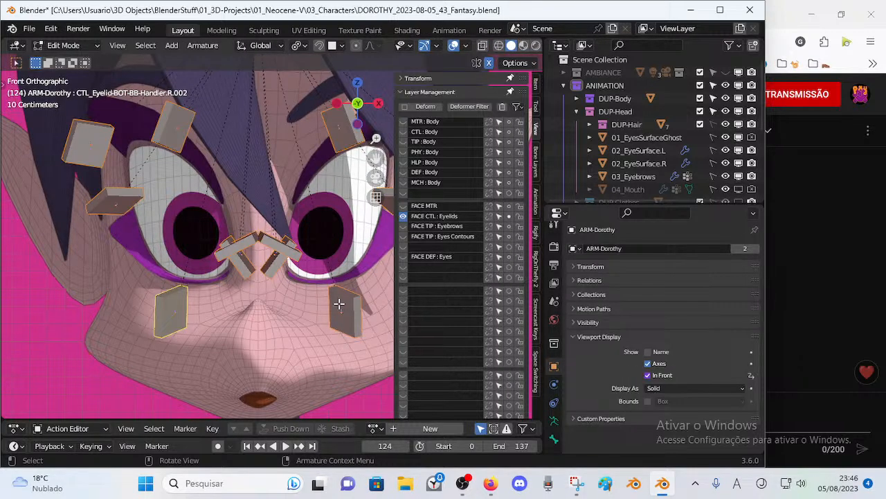
pyautogui.press('Tab')
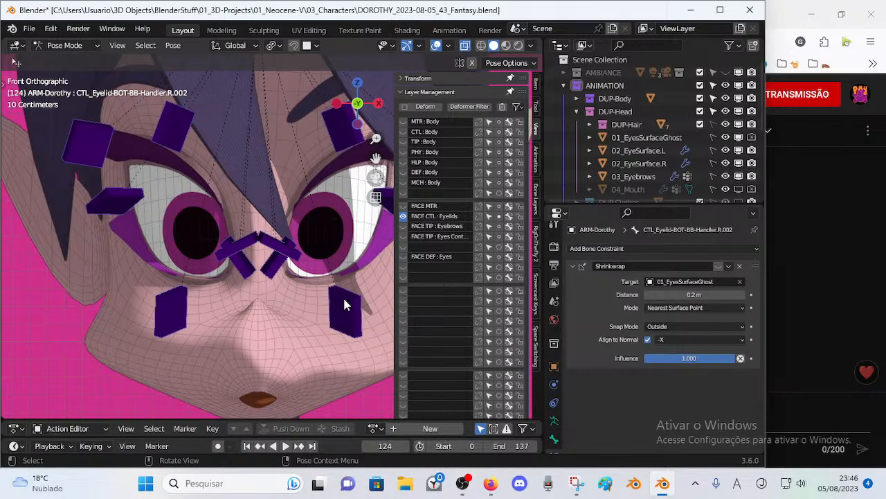
# Step: Try moving the left lower eyelid's middle handler after viewing both eyes from the side
pyautogui.moveTo(349, 297); pyautogui.dragTo(274, 295, button='middle')
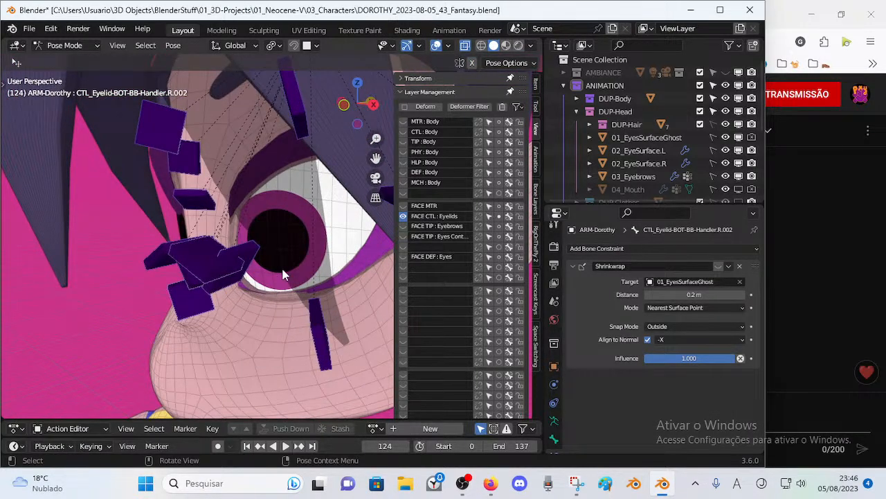
pyautogui.moveTo(279, 290); pyautogui.dragTo(304, 285, button='middle')
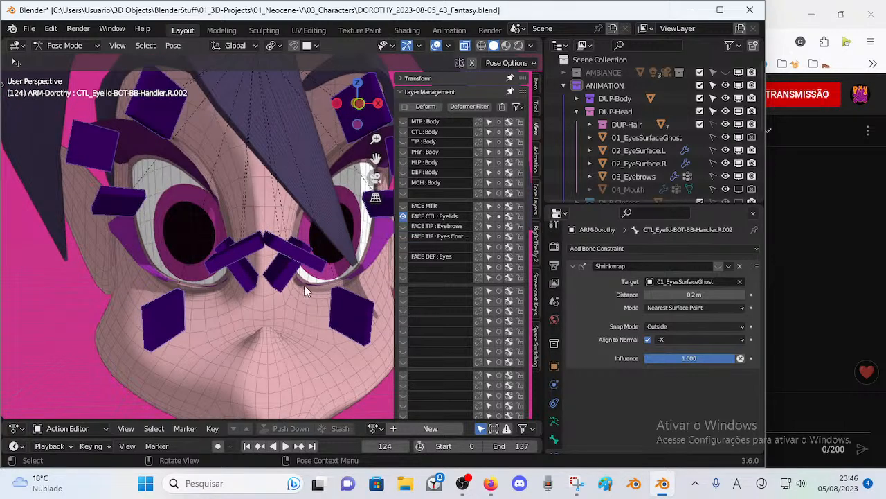
pyautogui.click(352, 305)
pyautogui.press('g')
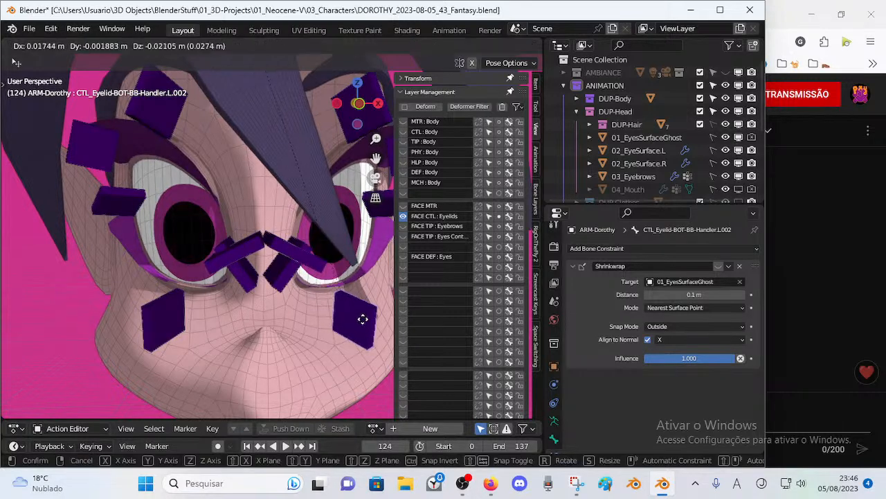
pyautogui.rightClick(365, 325)
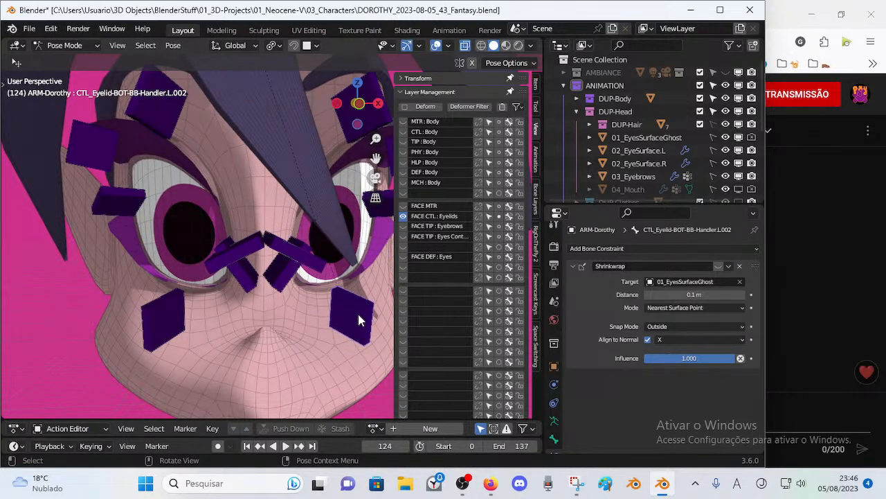
# Step: Enable the Shrinkwrap constraints on the eyelid handlers, with the left lower eyelid's middle handler active
pyautogui.press('Tab')
pyautogui.press('Tab')
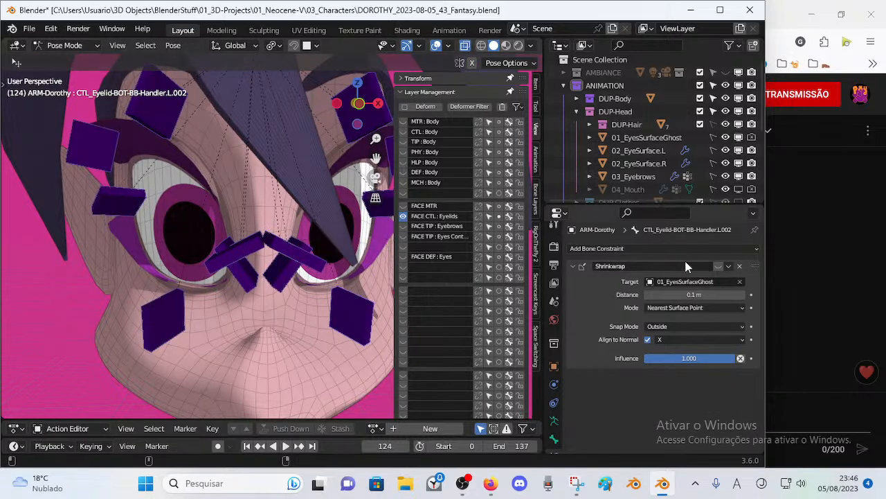
pyautogui.click(718, 265)
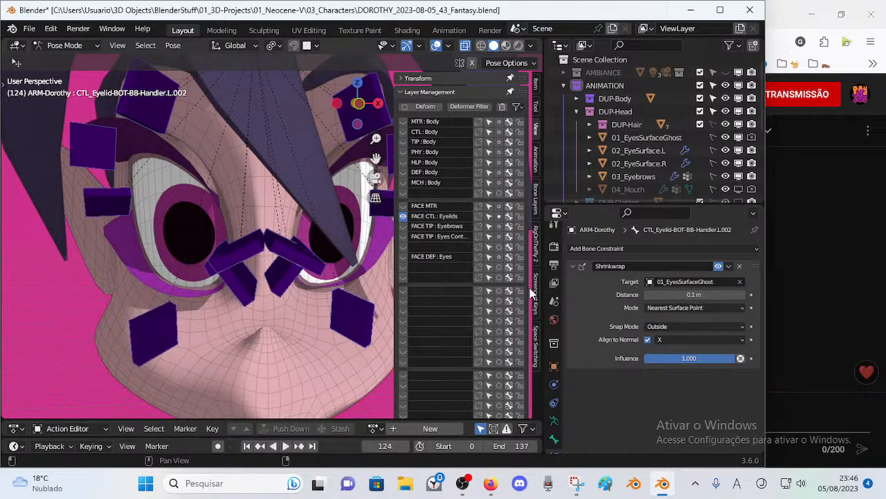
pyautogui.click(718, 266)
# Step: Compare the Shrinkwrap settings of the right and left lower eyelids' middle handlers from several angles
pyautogui.click(174, 328)
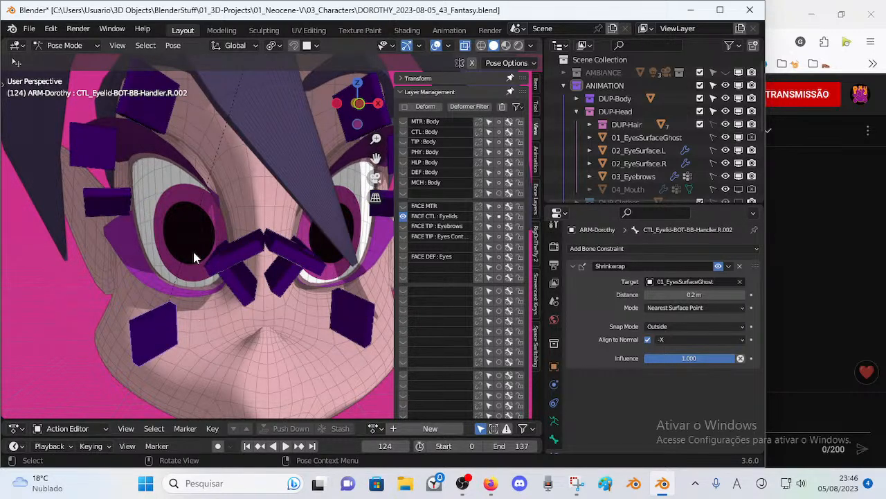
pyautogui.click(646, 339)
pyautogui.click(361, 313)
pyautogui.click(166, 319)
pyautogui.click(335, 318)
pyautogui.click(166, 320)
pyautogui.click(328, 320)
pyautogui.click(155, 325)
pyautogui.moveTo(248, 321); pyautogui.dragTo(186, 345, button='middle')
pyautogui.moveTo(270, 276); pyautogui.dragTo(297, 303, button='middle')
pyautogui.click(339, 309)
pyautogui.click(167, 326)
pyautogui.click(360, 327)
pyautogui.click(173, 322)
pyautogui.click(342, 321)
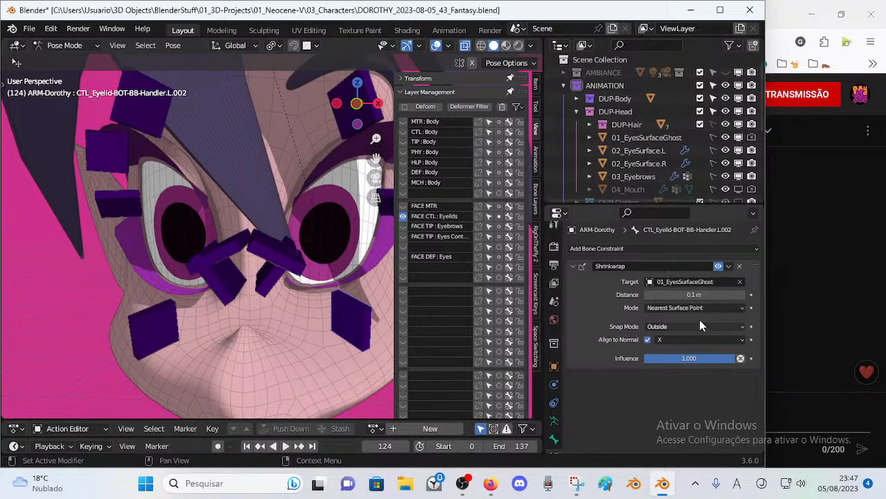
# Step: Set the left lower middle handler's Shrinkwrap distance to 0.2 m and check the handler from the front
pyautogui.click(165, 336)
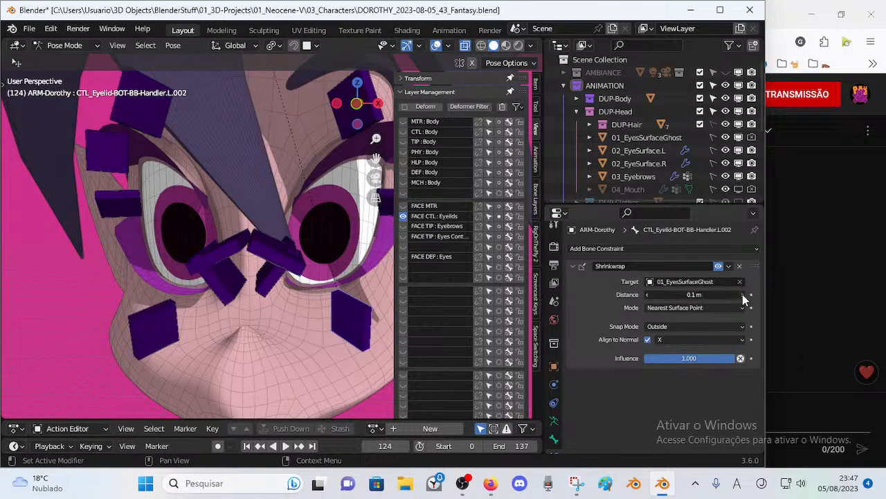
pyautogui.click(299, 271)
pyautogui.moveTo(299, 270); pyautogui.dragTo(276, 293, button='middle')
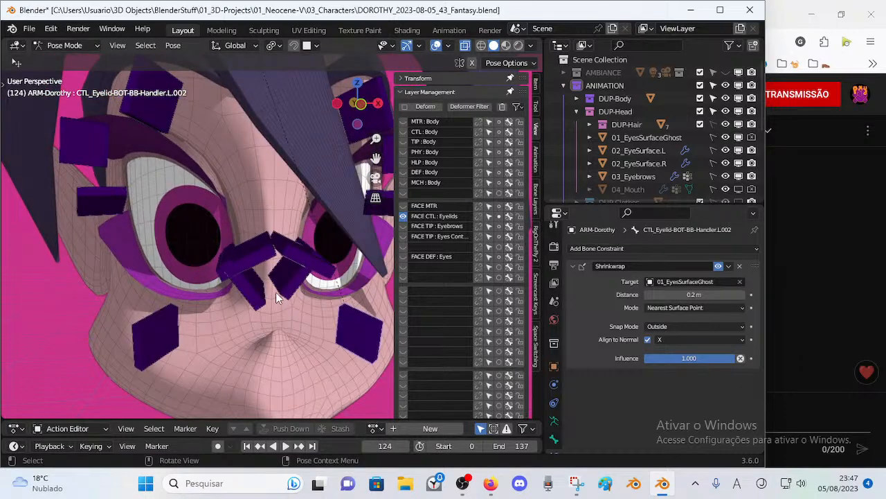
pyautogui.press('KP_1')
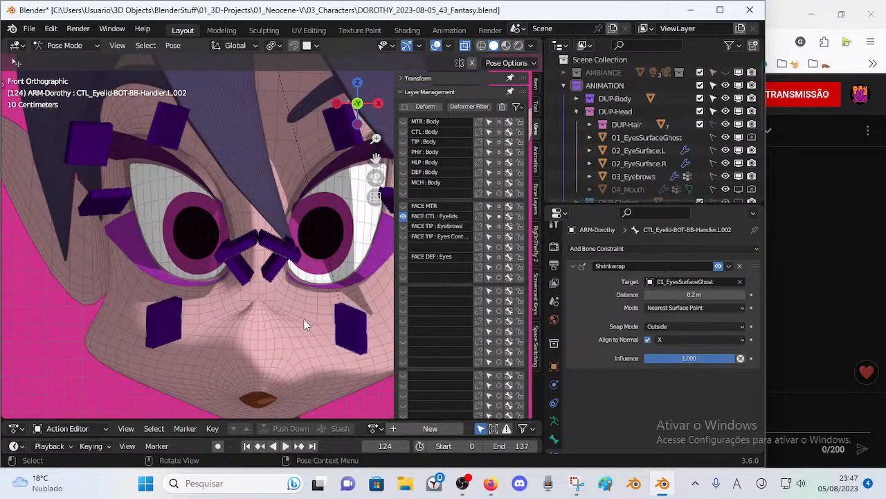
pyautogui.scroll(2, 297, 322)
pyautogui.scroll(4, 216, 293)
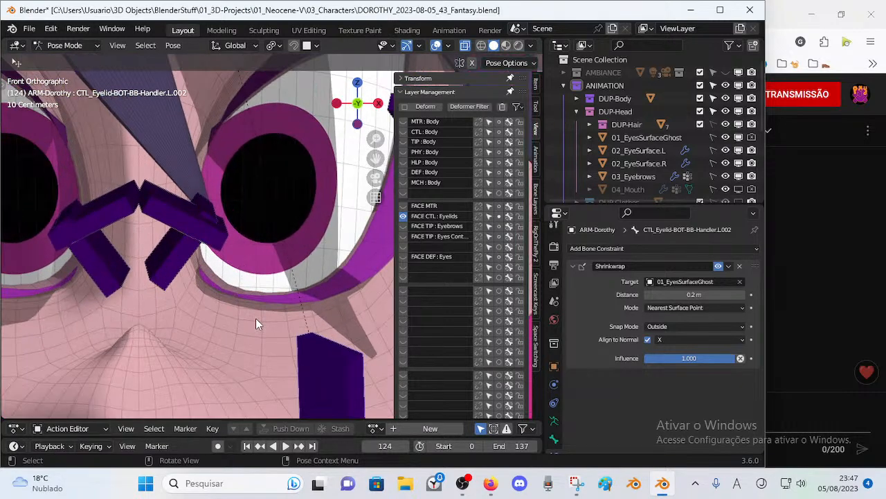
pyautogui.keyDown('shift'); pyautogui.moveTo(272, 336); pyautogui.dragTo(283, 333, button='middle'); pyautogui.keyUp('shift')
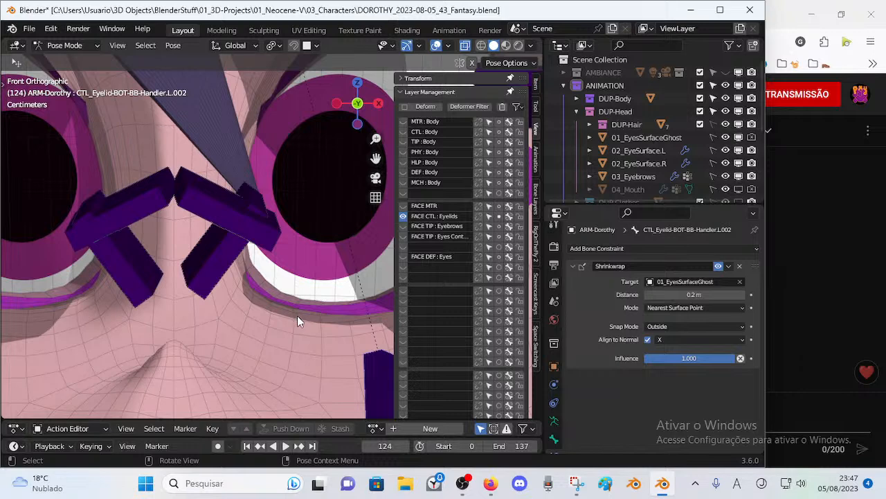
pyautogui.scroll(-3, 263, 327)
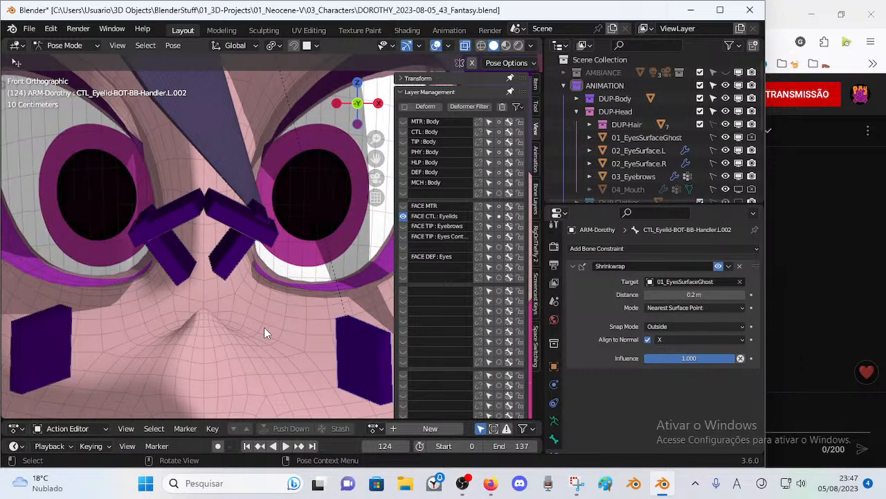
pyautogui.scroll(-1, 278, 313)
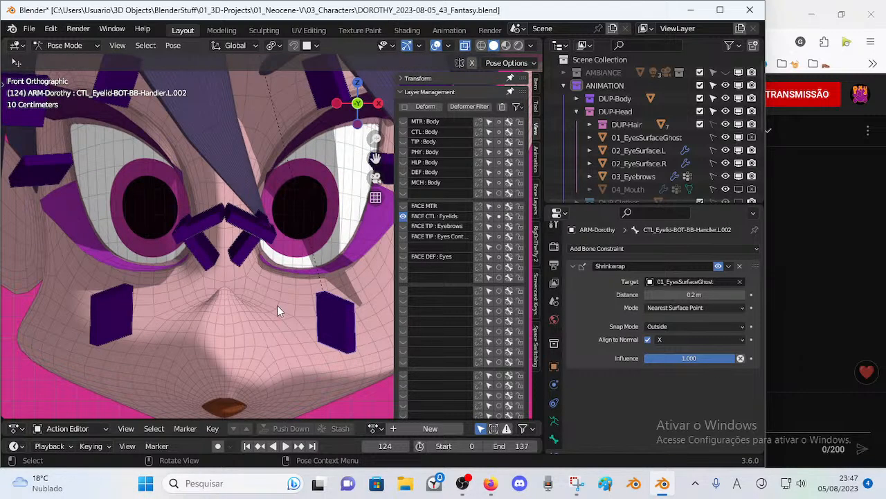
# Step: Compare the heights and Shrinkwrap settings of the two lower middle handlers in the front view
pyautogui.press('b')
pyautogui.moveTo(30, 362); pyautogui.dragTo(390, 274)
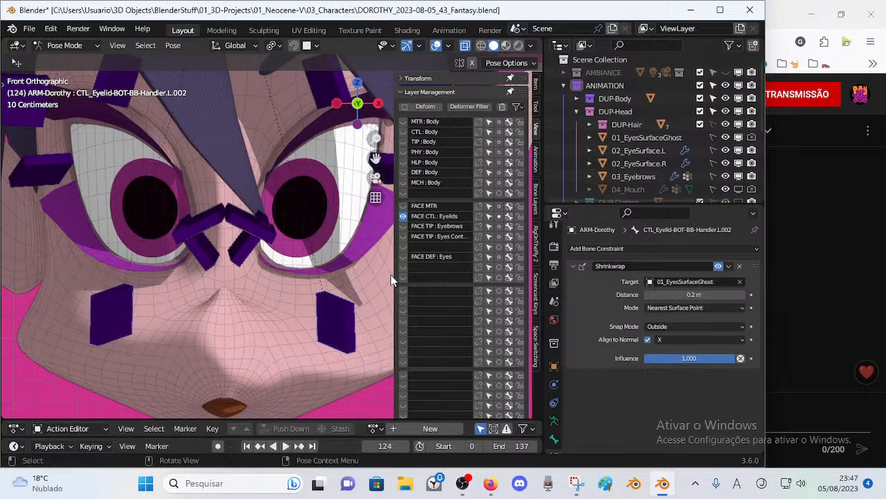
pyautogui.click(133, 326)
pyautogui.click(346, 316)
pyautogui.scroll(-2, 289, 304)
pyautogui.moveTo(91, 369); pyautogui.dragTo(382, 311)
pyautogui.scroll(1, 355, 312)
pyautogui.click(119, 311)
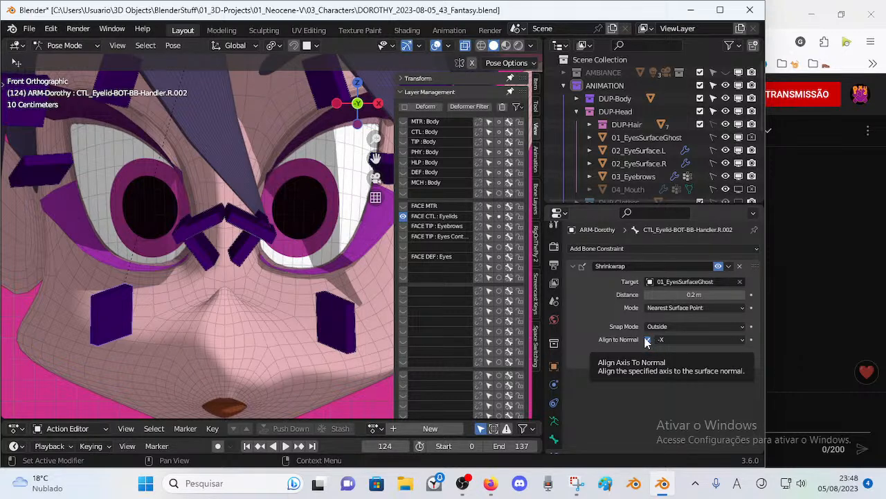
# Step: Try disabling Align to Normal in the right lower middle handler's Shrinkwrap constraint
pyautogui.scroll(1, 180, 281)
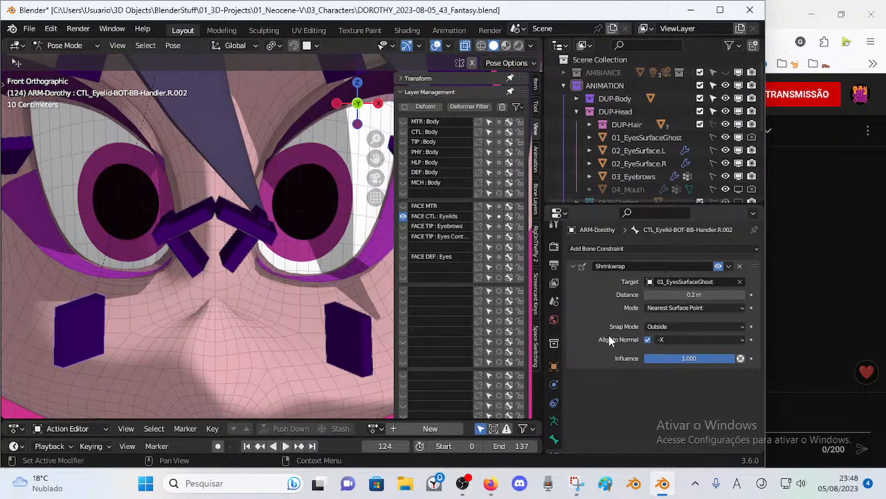
pyautogui.click(646, 339)
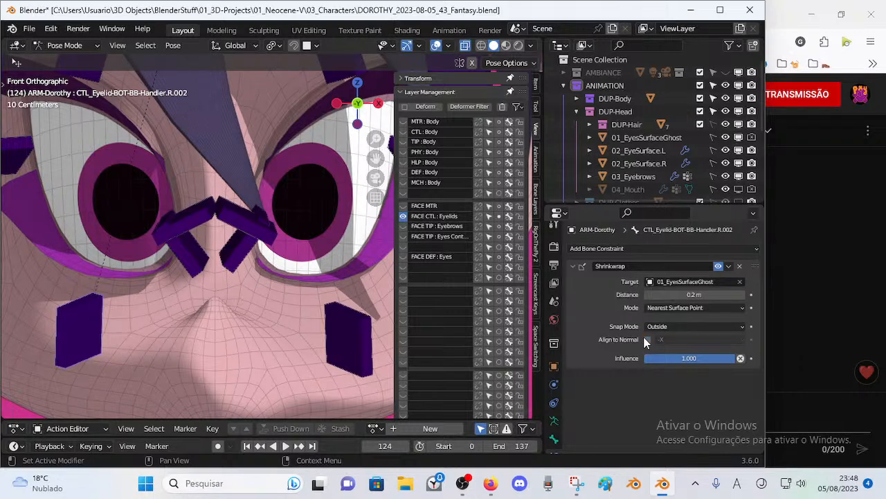
pyautogui.hotkey('ctrl', 'z')
# Step: Set the right lower middle handler's Align to Normal axis to X and examine the eyelid's deformation
pyautogui.click(78, 323)
pyautogui.click(666, 339)
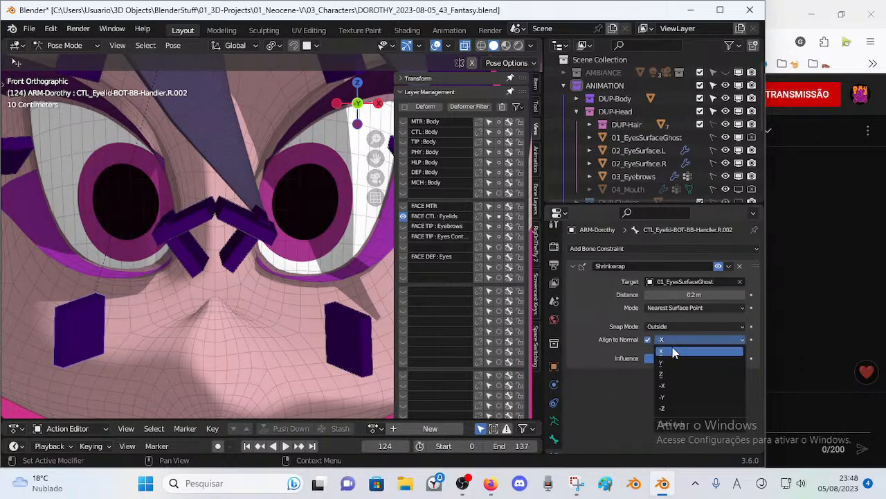
pyautogui.click(665, 351)
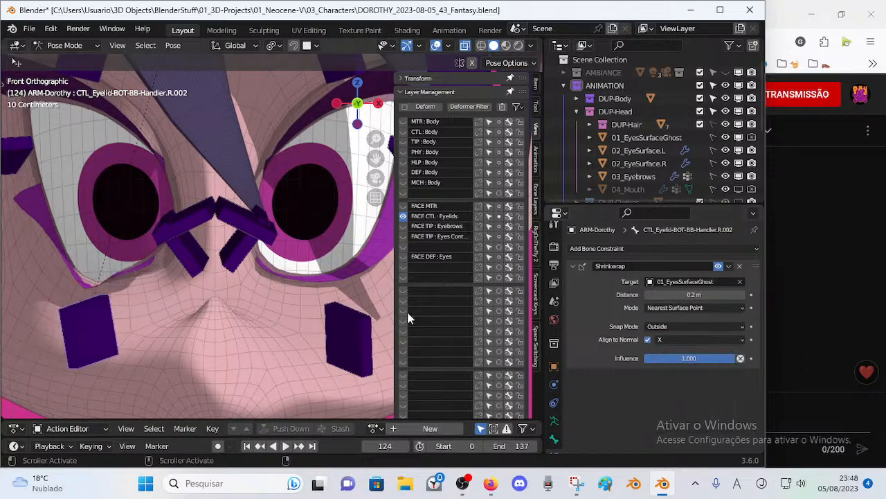
pyautogui.scroll(-2, 152, 319)
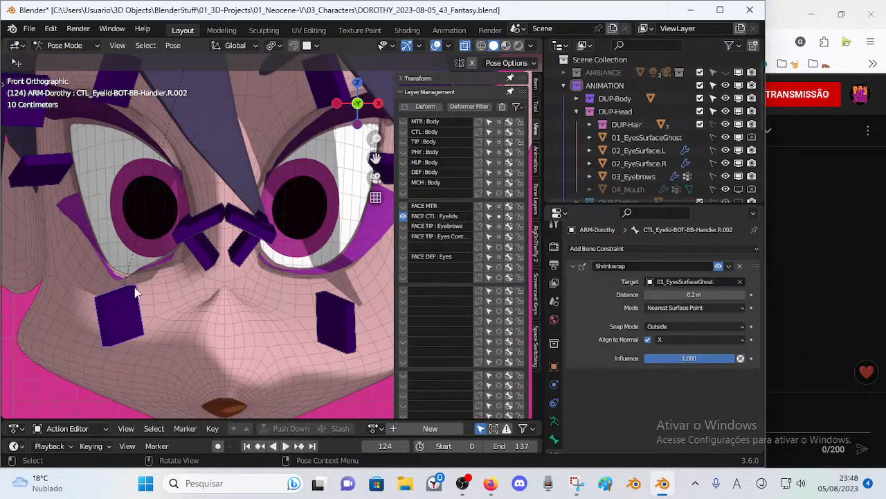
pyautogui.scroll(1, 177, 312)
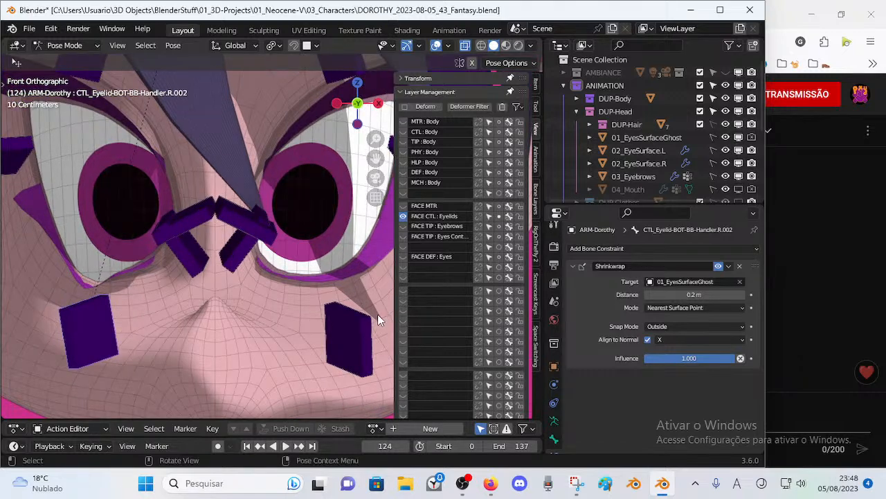
# Step: Set the right lower middle handler's Snap Mode to Inside and compare its constraint with the left handler's
pyautogui.click(695, 326)
pyautogui.click(661, 328)
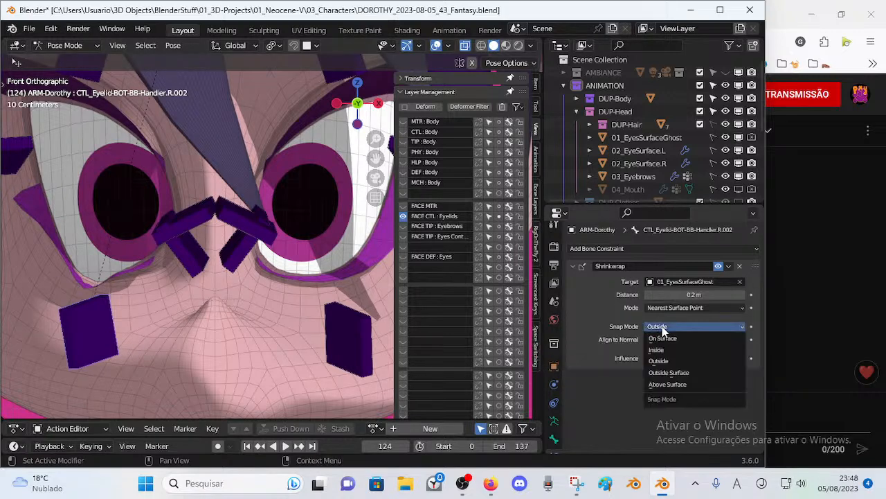
pyautogui.click(656, 349)
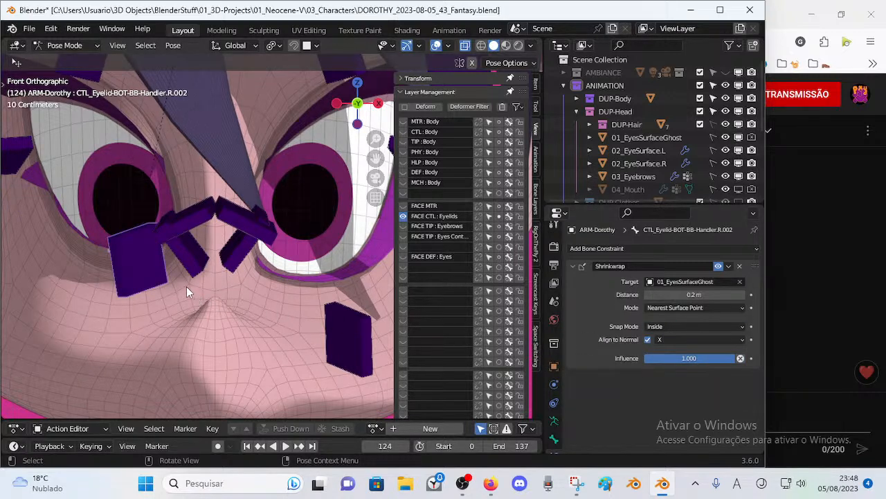
pyautogui.click(365, 334)
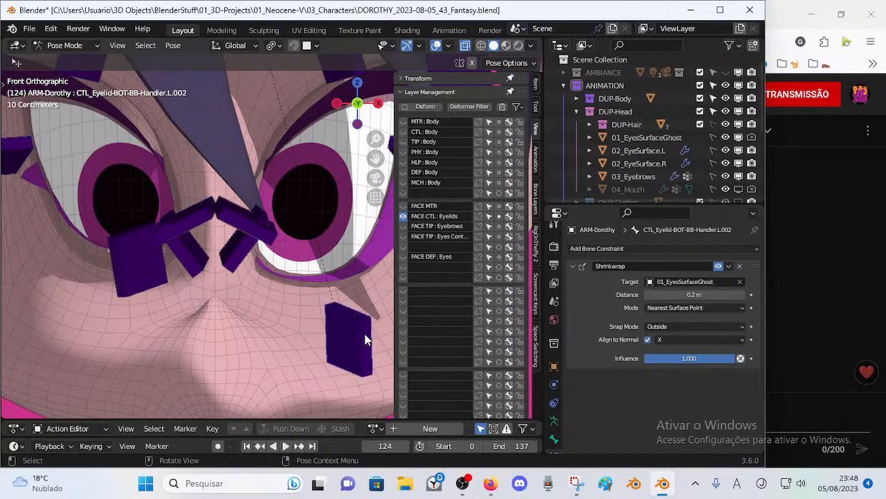
pyautogui.click(154, 289)
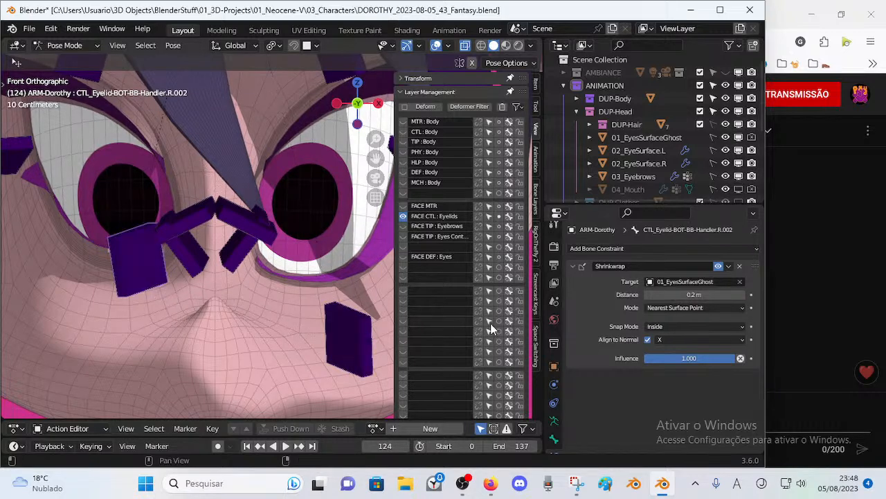
# Step: Try Snap Modes Above Surface, Outside Surface, Outside, On Surface and Inside on the right lower middle handler's Shrinkwrap
pyautogui.click(661, 339)
pyautogui.click(661, 339)
pyautogui.click(662, 339)
pyautogui.click(662, 338)
pyautogui.click(661, 326)
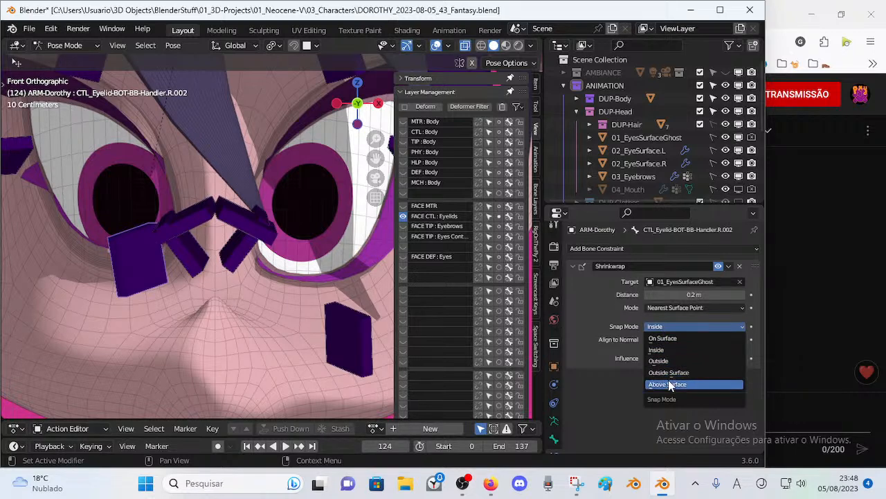
pyautogui.click(667, 380)
pyautogui.click(670, 327)
pyautogui.click(665, 369)
pyautogui.click(658, 328)
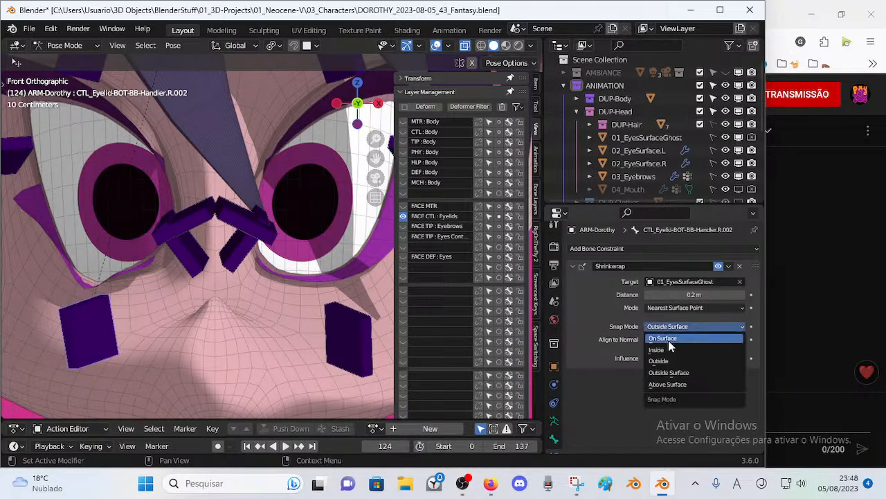
pyautogui.click(669, 360)
pyautogui.click(666, 326)
pyautogui.click(670, 340)
pyautogui.click(668, 326)
pyautogui.click(665, 351)
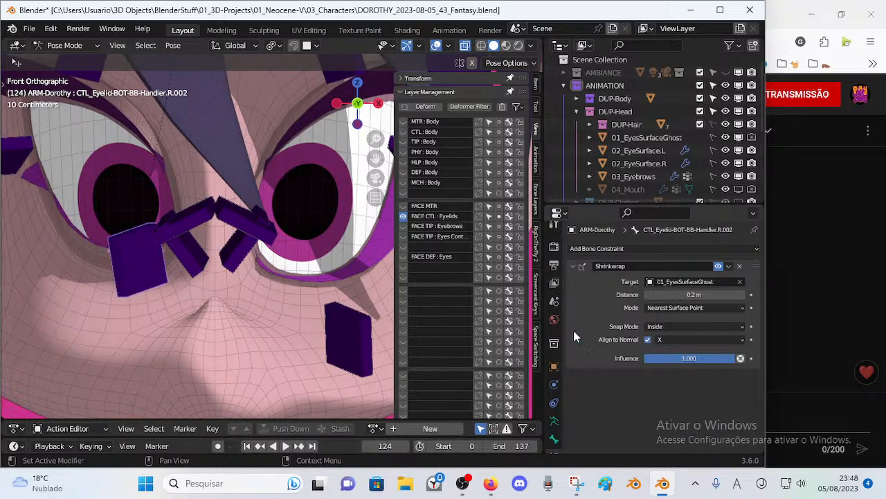
# Step: Set the right lower middle handler's Align to Normal axis back to -X and look through the Shrinkwrap modes
pyautogui.moveTo(239, 278); pyautogui.dragTo(277, 291, button='middle')
pyautogui.click(668, 341)
pyautogui.click(672, 386)
pyautogui.click(678, 308)
pyautogui.click(677, 307)
# Step: Set the right lower middle handler's Snap Mode back to Outside after checking the left handler's constraint
pyautogui.click(364, 349)
pyautogui.moveTo(195, 308); pyautogui.dragTo(152, 268, button='middle')
pyautogui.click(152, 268)
pyautogui.click(689, 326)
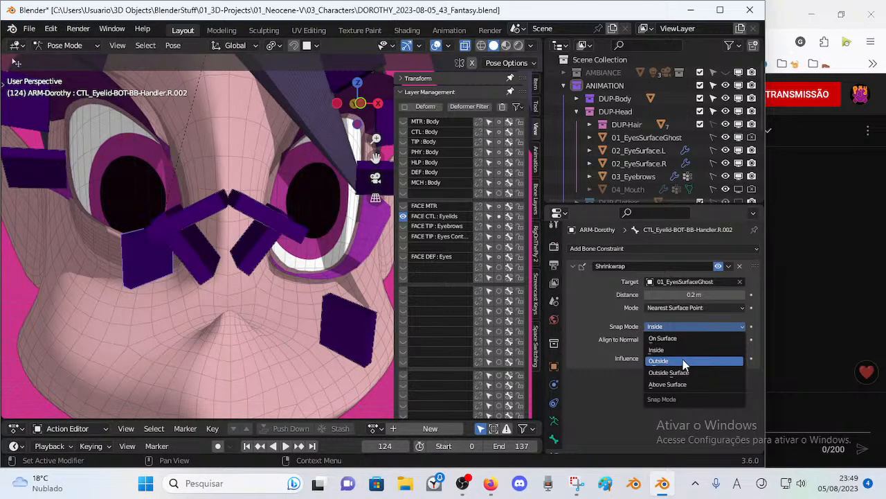
pyautogui.click(680, 362)
pyautogui.moveTo(346, 309); pyautogui.dragTo(313, 308, button='middle')
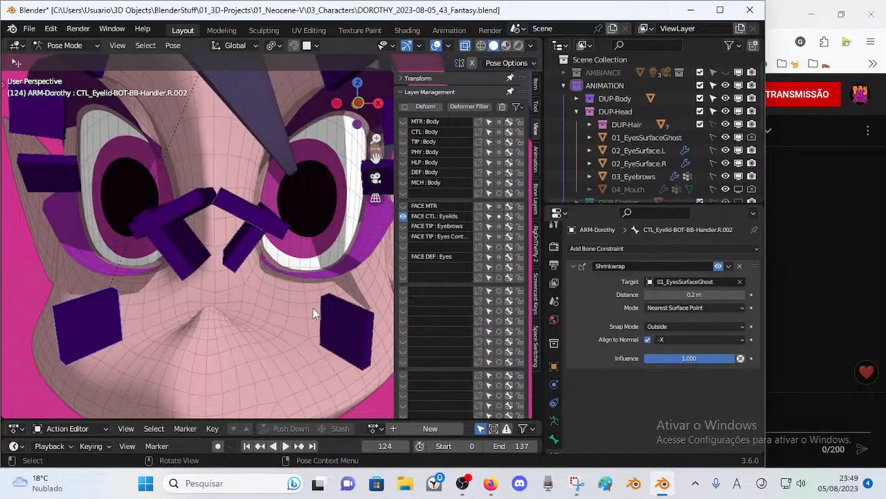
# Step: Compare the heights of the two lower middle handlers in the front view using a selection box as a guide
pyautogui.press('KP_1')
pyautogui.moveTo(57, 380); pyautogui.dragTo(367, 322)
pyautogui.click(350, 333)
pyautogui.moveTo(57, 386); pyautogui.dragTo(386, 360)
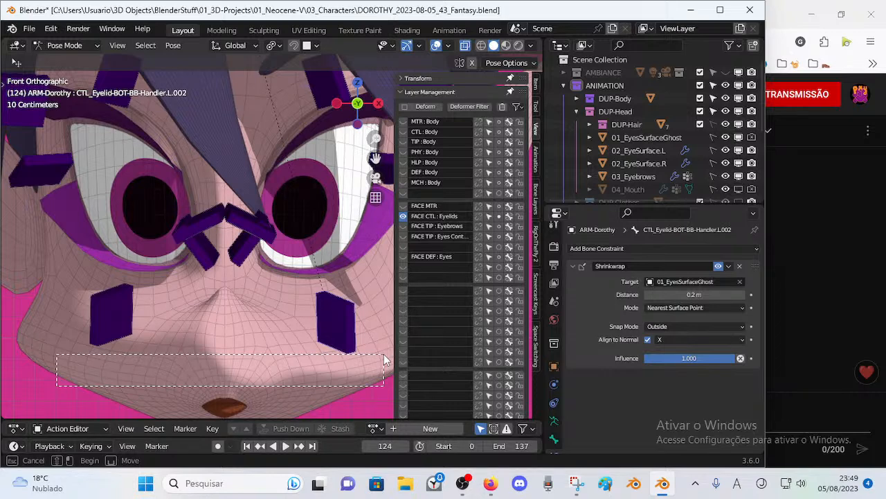
pyautogui.moveTo(385, 360); pyautogui.dragTo(385, 360)
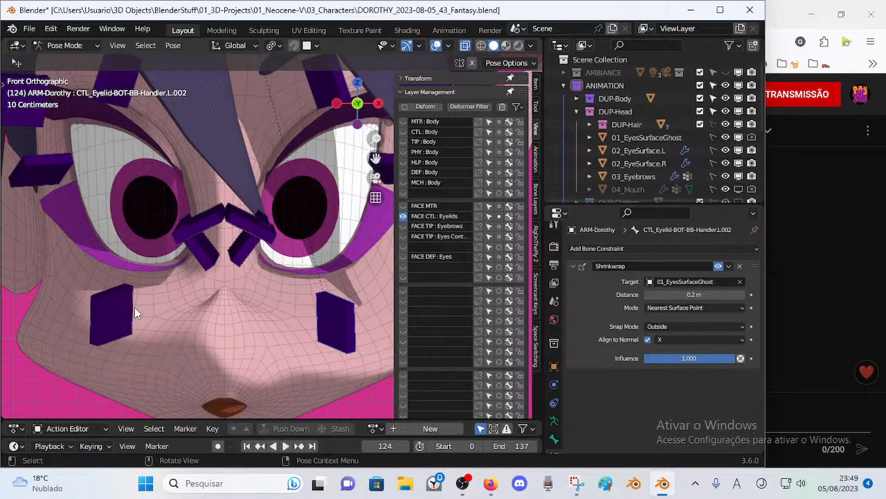
# Step: Set the right lower middle handler's Shrinkwrap distance to 0.3 m and recheck its height against the left handler
pyautogui.click(742, 296)
pyautogui.moveTo(49, 398); pyautogui.dragTo(383, 359)
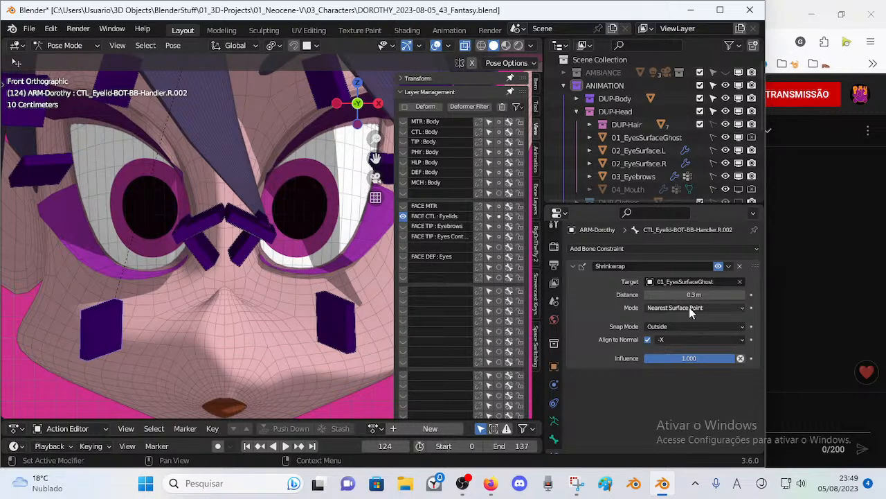
# Step: Set the right lower middle handler's Shrinkwrap distance to 0.25 m and compare its height with the left handler
pyautogui.click(688, 294)
pyautogui.click(655, 295)
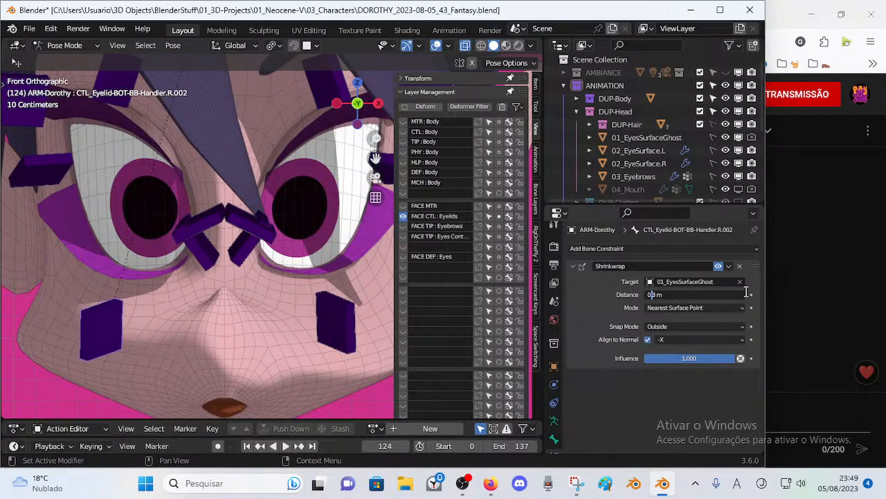
pyautogui.press('Return')
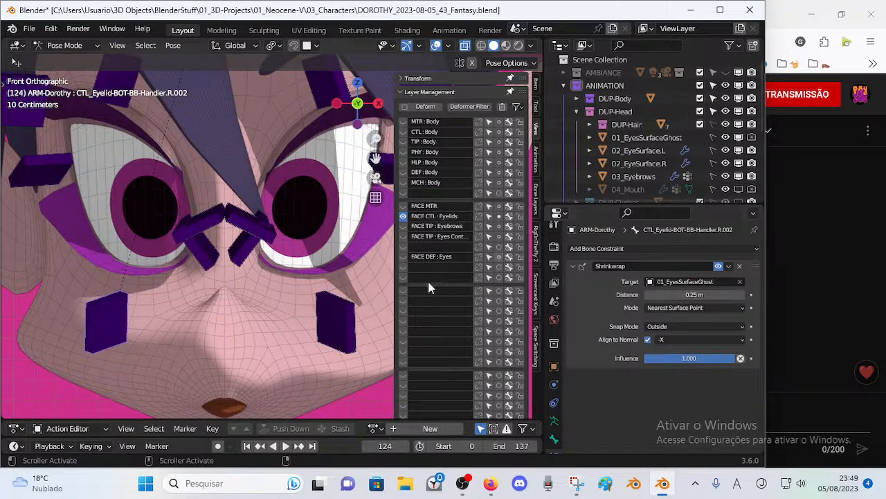
pyautogui.moveTo(43, 385); pyautogui.dragTo(386, 355)
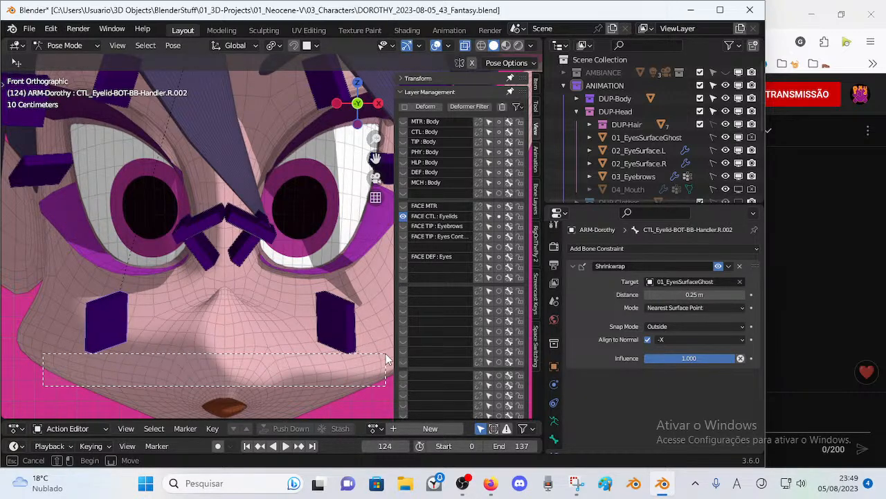
pyautogui.moveTo(385, 356); pyautogui.dragTo(390, 353)
pyautogui.click(349, 329)
pyautogui.keyDown('shift'); pyautogui.click(100, 340); pyautogui.keyUp('shift')
pyautogui.moveTo(58, 399); pyautogui.dragTo(406, 359)
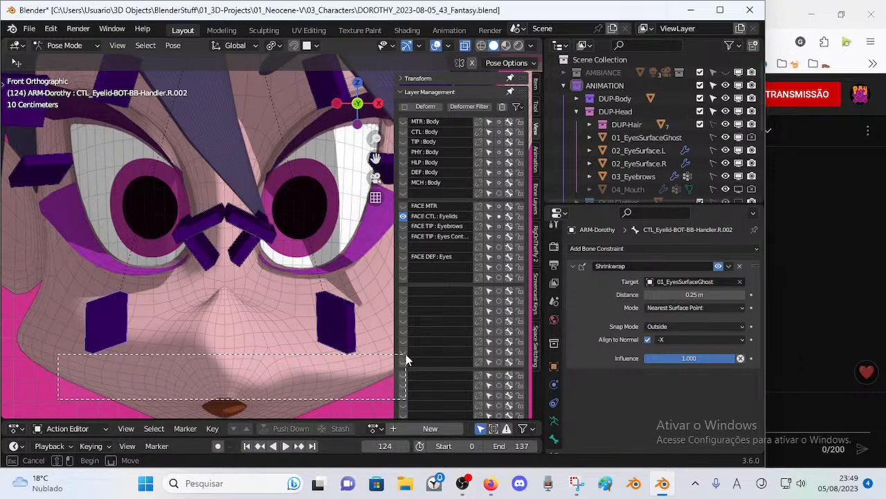
pyautogui.moveTo(406, 359); pyautogui.dragTo(406, 359)
# Step: Try a Shrinkwrap distance of 0.15 m on the right lower middle handler
pyautogui.click(649, 293)
pyautogui.write('0.15')
pyautogui.press('Return')
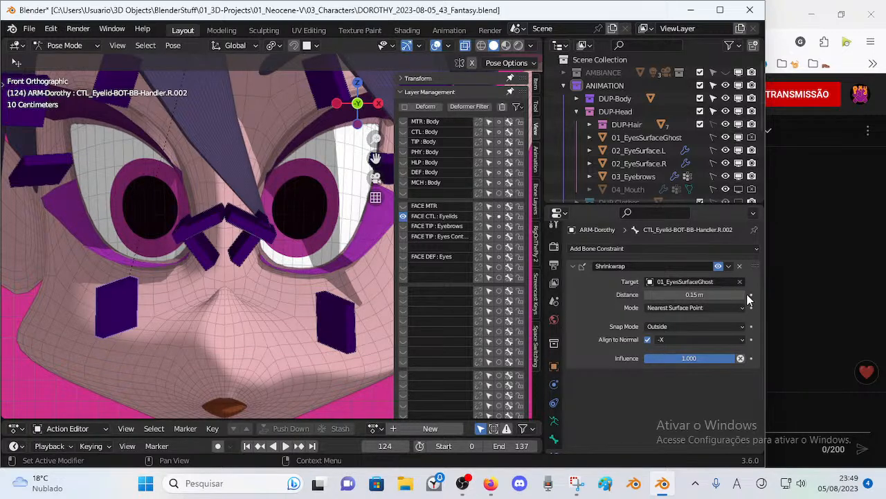
pyautogui.click(741, 296)
# Step: Try a Shrinkwrap distance of 0.256 m on the right lower middle handler and compare both handlers' heights
pyautogui.doubleClick(691, 295)
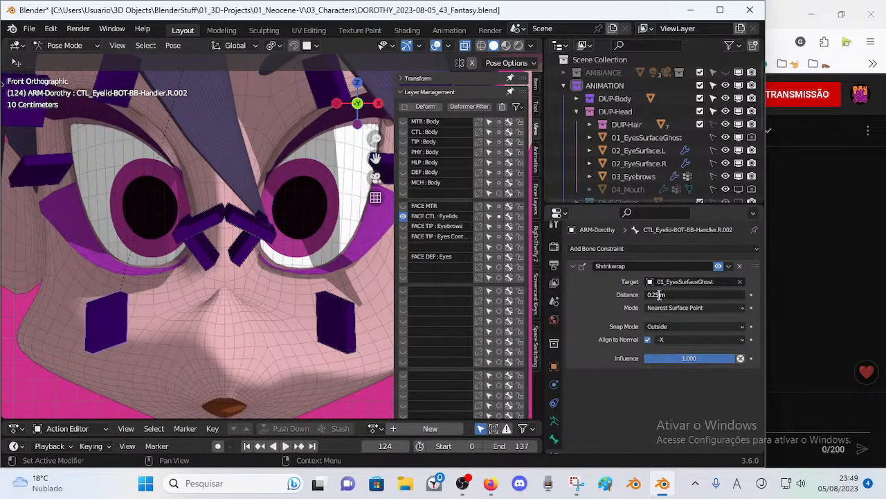
pyautogui.hotkey('shift', 'Left')
pyautogui.write('6')
pyautogui.press('Return')
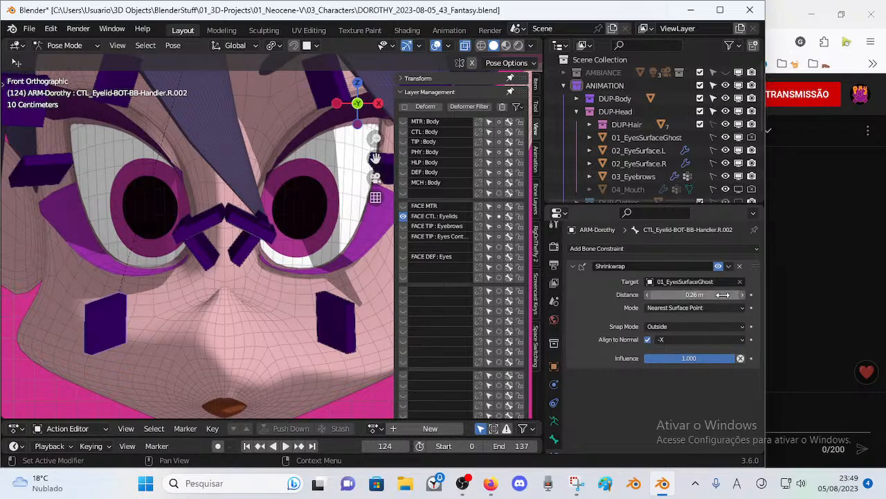
pyautogui.moveTo(47, 380); pyautogui.dragTo(401, 360)
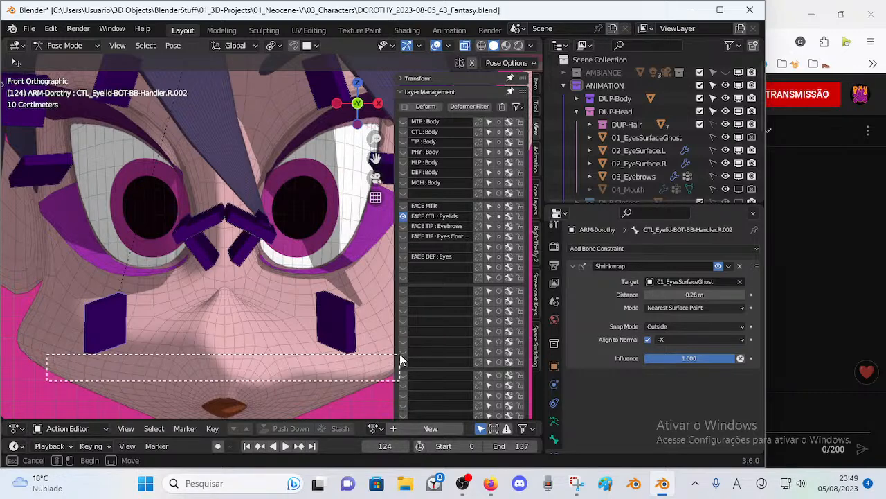
pyautogui.moveTo(399, 353); pyautogui.dragTo(379, 359)
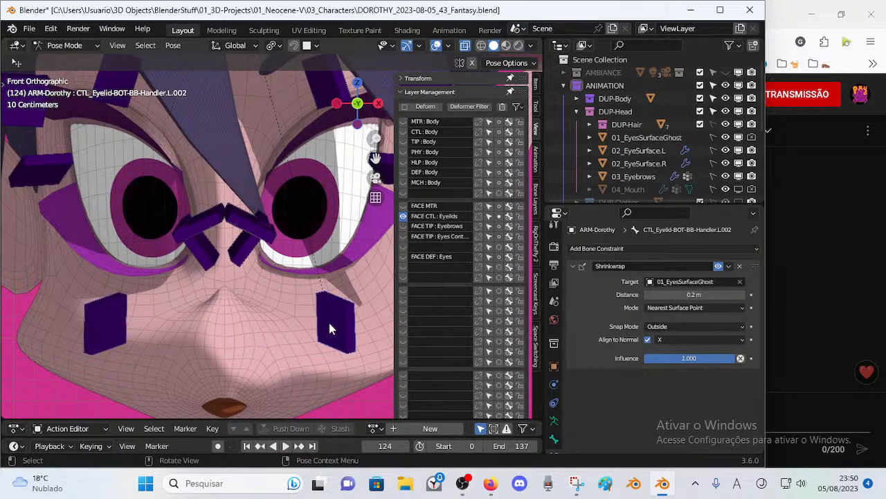
# Step: Set the right lower middle handler's Shrinkwrap distance back to 0.25 m and recheck its alignment with the left handler
pyautogui.click(86, 316)
pyautogui.click(728, 291)
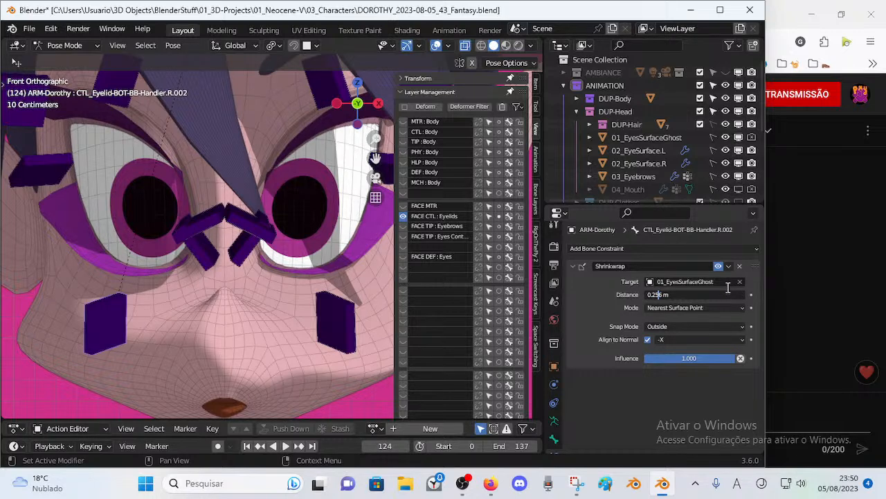
pyautogui.press('Return')
pyautogui.moveTo(58, 377); pyautogui.dragTo(382, 358)
pyautogui.moveTo(59, 385); pyautogui.dragTo(393, 356)
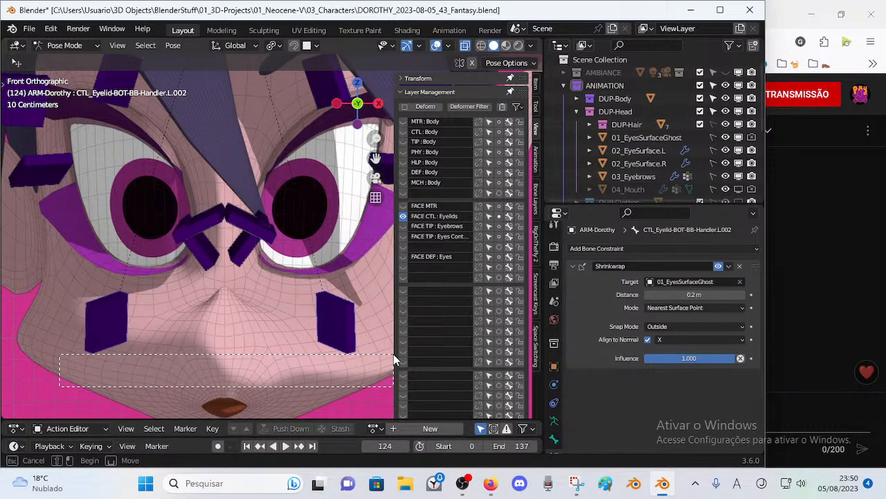
pyautogui.moveTo(394, 360); pyautogui.dragTo(393, 360)
# Step: Inspect the lower middle handlers from an angled view and compare their Shrinkwrap settings on both sides
pyautogui.click(112, 331)
pyautogui.moveTo(137, 254); pyautogui.dragTo(166, 289, button='middle')
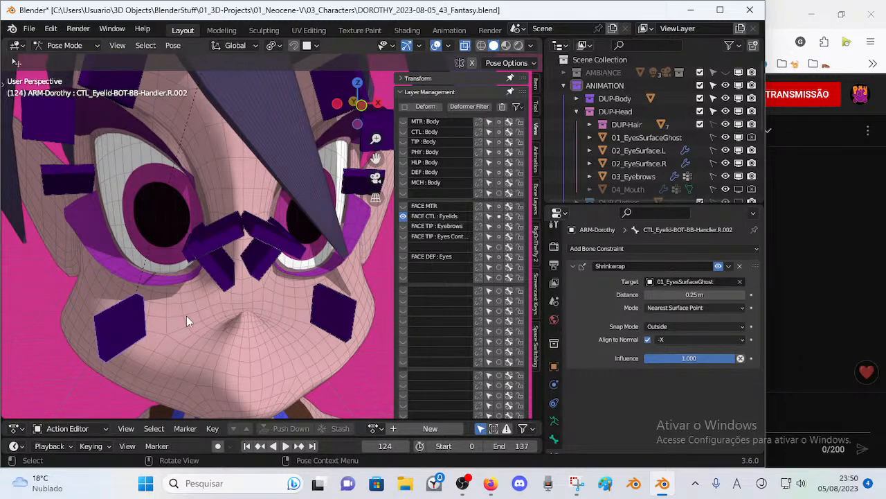
pyautogui.moveTo(158, 326); pyautogui.dragTo(205, 300, button='middle')
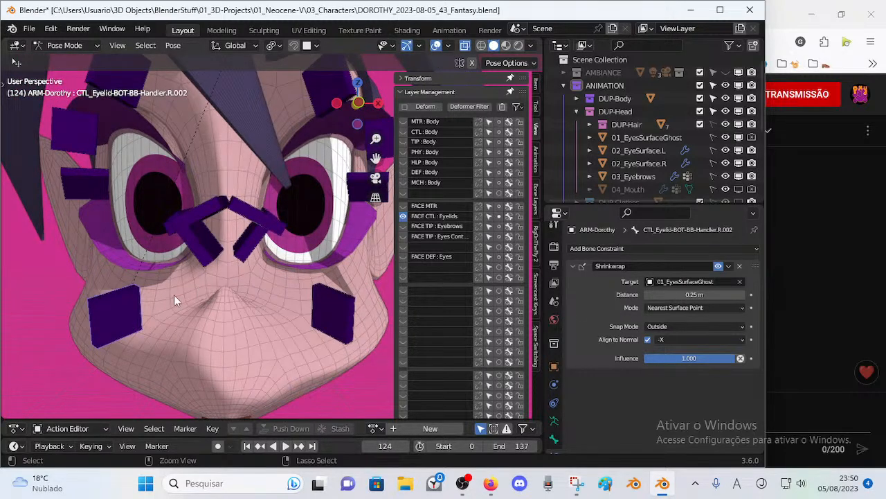
pyautogui.hotkey('ctrl', 'c')
pyautogui.click(204, 250)
pyautogui.click(98, 316)
pyautogui.click(322, 307)
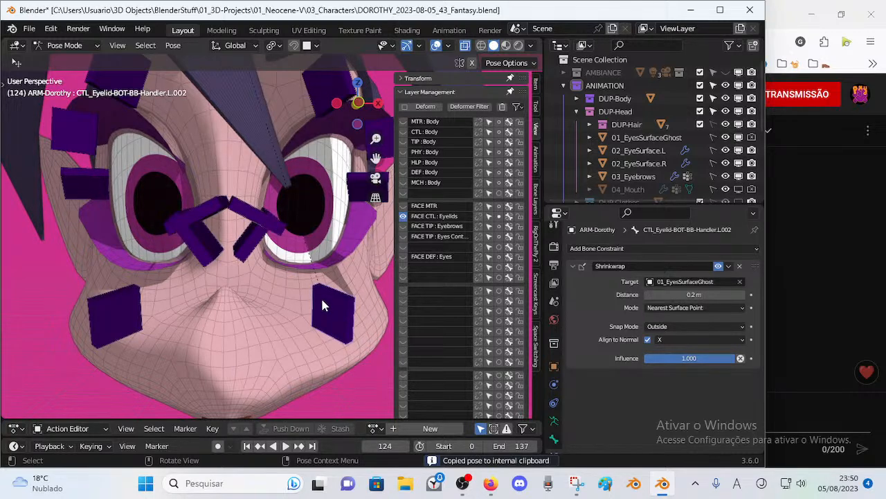
pyautogui.click(134, 322)
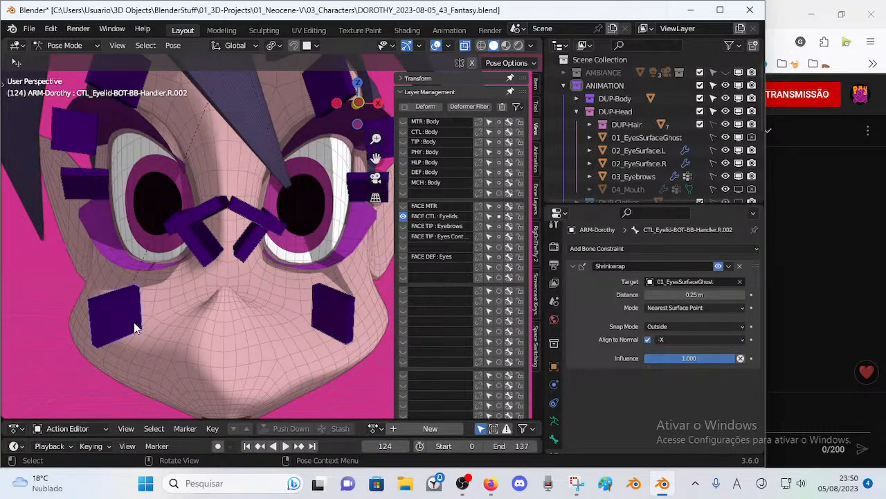
pyautogui.click(344, 322)
pyautogui.click(202, 244)
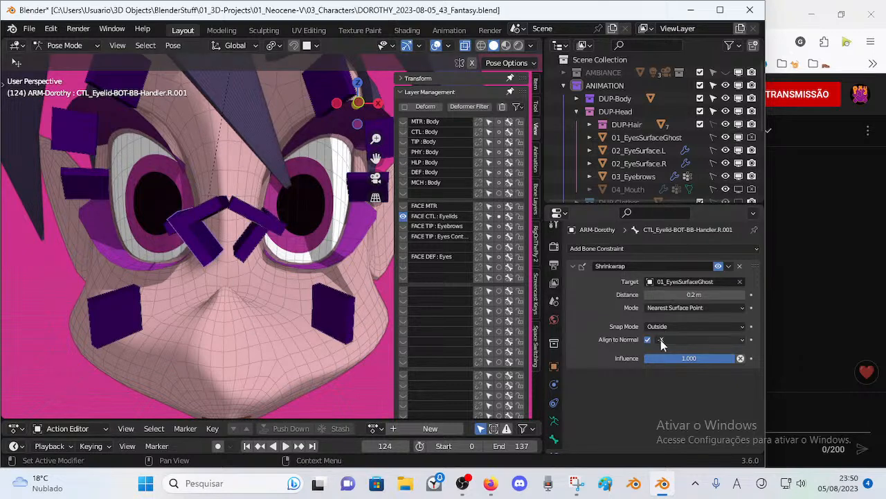
# Step: Compare the Shrinkwrap settings of the inner upper and lower eyelid handlers on both sides
pyautogui.click(328, 321)
pyautogui.click(260, 240)
pyautogui.click(266, 215)
pyautogui.click(257, 245)
pyautogui.click(261, 216)
pyautogui.click(214, 244)
pyautogui.click(213, 208)
pyautogui.click(211, 244)
pyautogui.click(214, 211)
pyautogui.click(251, 243)
pyautogui.click(328, 300)
pyautogui.click(112, 315)
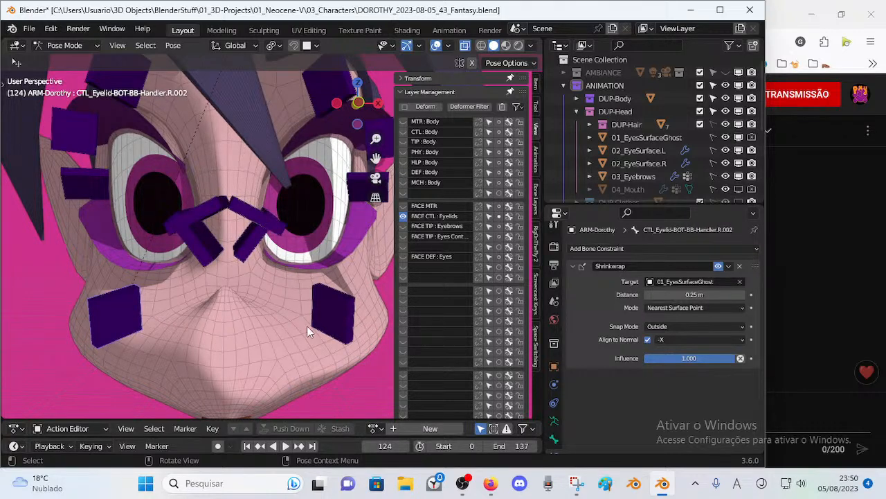
# Step: Return to the front view and check the left lower inner handler's Shrinkwrap distance against the right-side handlers
pyautogui.click(239, 250)
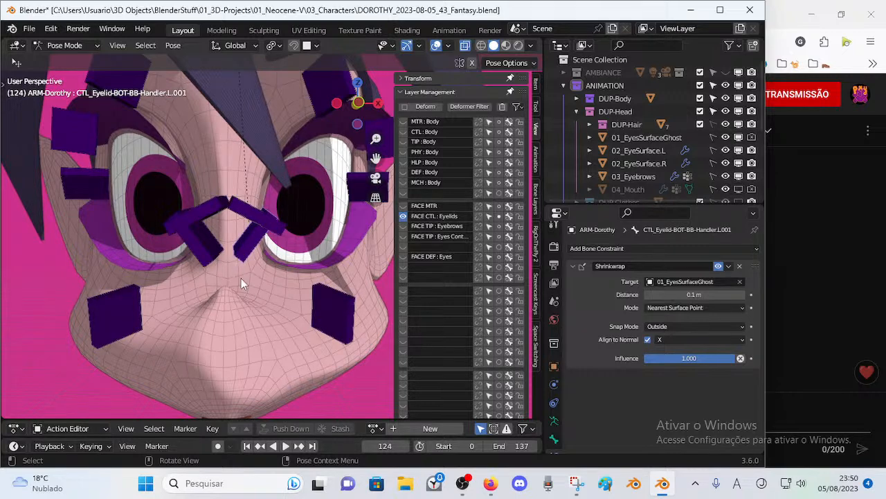
pyautogui.press('KP_1')
pyautogui.scroll(-2, 241, 277)
pyautogui.click(209, 269)
pyautogui.click(207, 257)
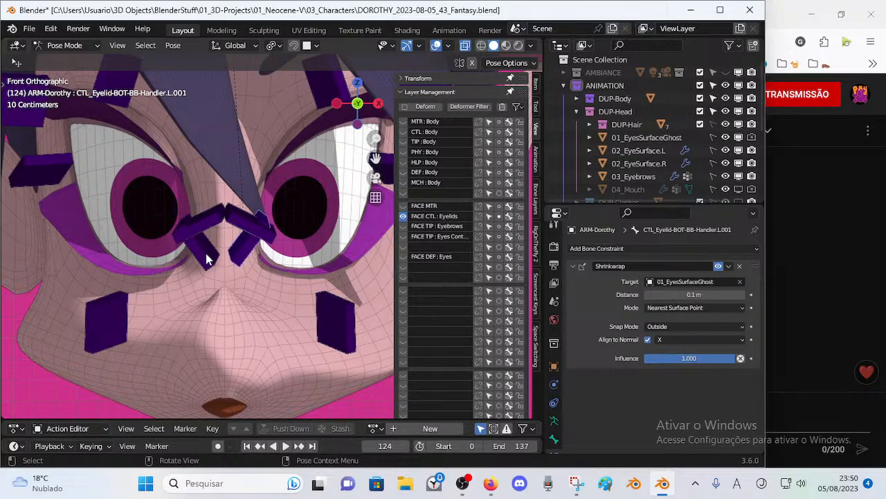
pyautogui.click(116, 336)
pyautogui.click(228, 254)
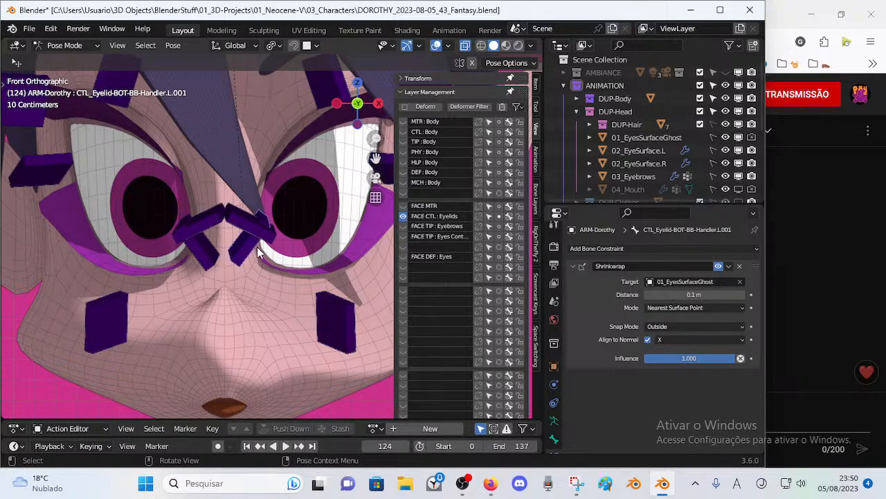
# Step: Set the right lower inner handler's Shrinkwrap distance to 0.15 m and apply the same distance to the right upper inner handler
pyautogui.click(207, 256)
pyautogui.click(721, 295)
pyautogui.hotkey('ctrl', 'v')
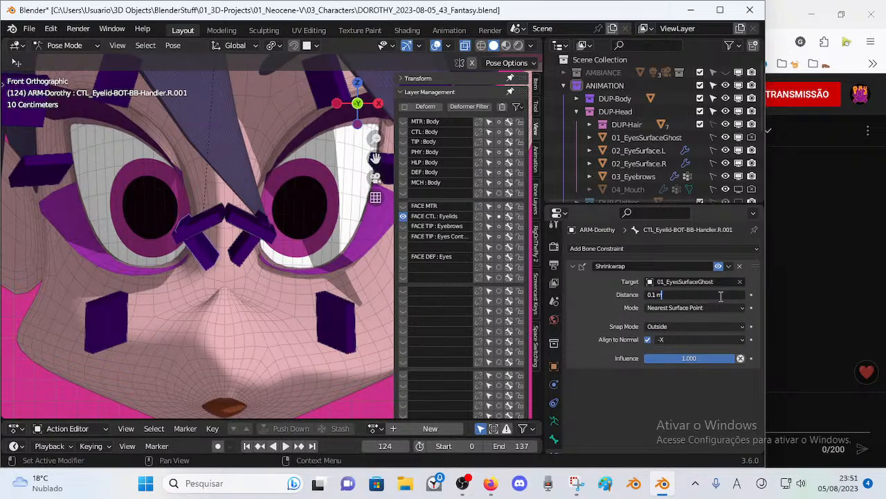
pyautogui.write('5')
pyautogui.press('Return')
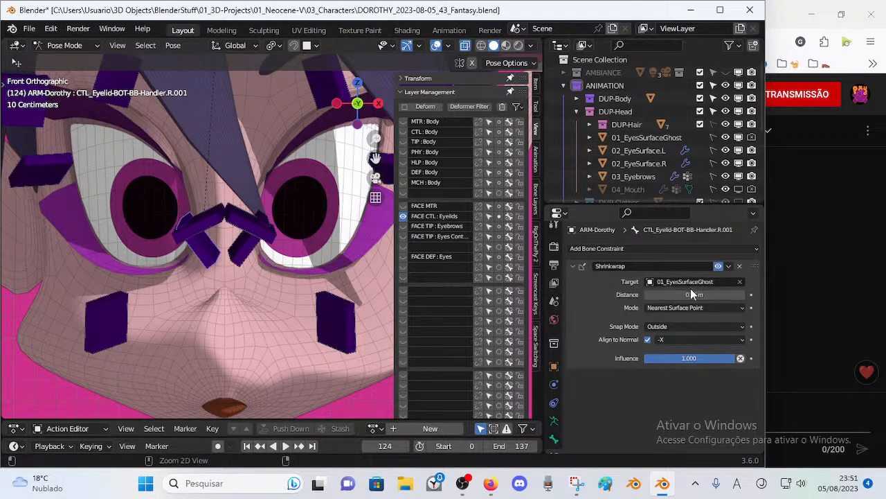
pyautogui.click(216, 222)
pyautogui.hotkey('ctrl', 'v')
# Step: Recheck the Shrinkwrap distances of the four inner eyelid handlers, alternating between the left and right sides
pyautogui.click(251, 232)
pyautogui.click(242, 251)
pyautogui.click(214, 223)
pyautogui.click(213, 246)
pyautogui.click(242, 251)
pyautogui.click(245, 250)
pyautogui.click(253, 223)
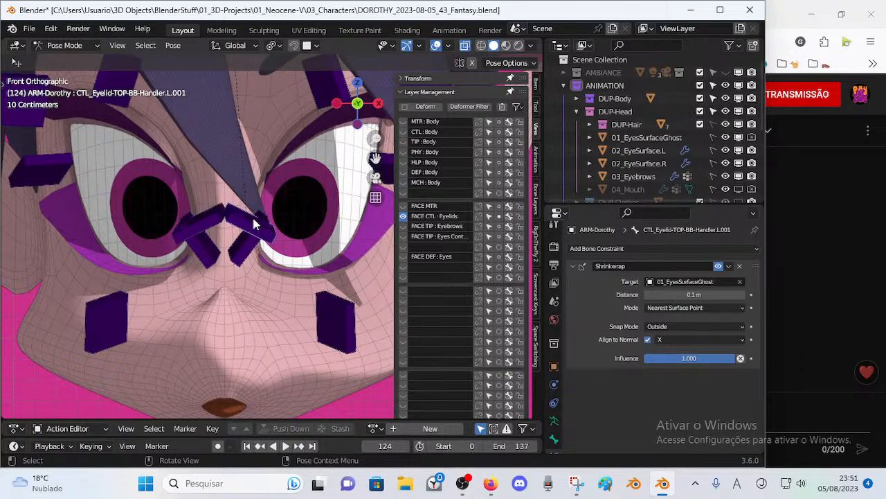
pyautogui.click(247, 248)
pyautogui.click(246, 225)
pyautogui.click(201, 248)
pyautogui.click(212, 224)
# Step: Compare the Shrinkwrap settings of the upper middle handlers and check those of the left outer handlers
pyautogui.scroll(-1, 219, 220)
pyautogui.keyDown('shift'); pyautogui.moveTo(219, 220); pyautogui.dragTo(235, 252, button='middle'); pyautogui.keyUp('shift')
pyautogui.click(332, 140)
pyautogui.click(156, 146)
pyautogui.click(328, 139)
pyautogui.click(153, 134)
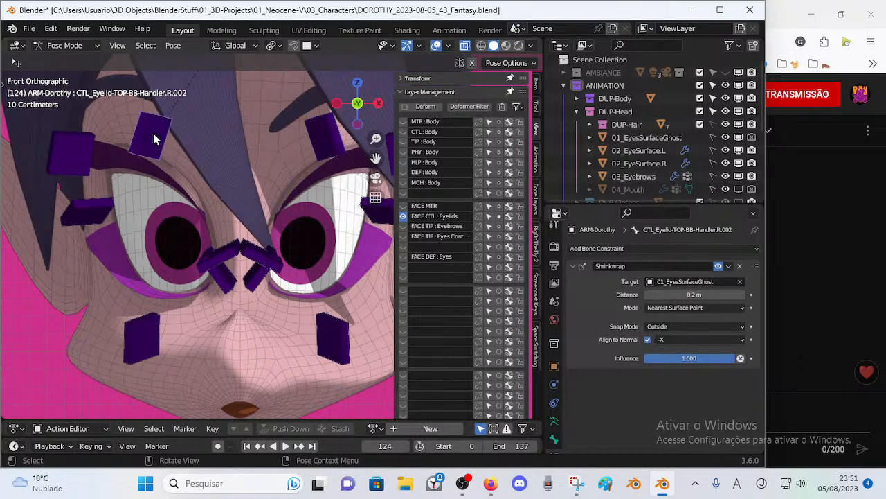
pyautogui.click(325, 150)
pyautogui.scroll(-2, 255, 173)
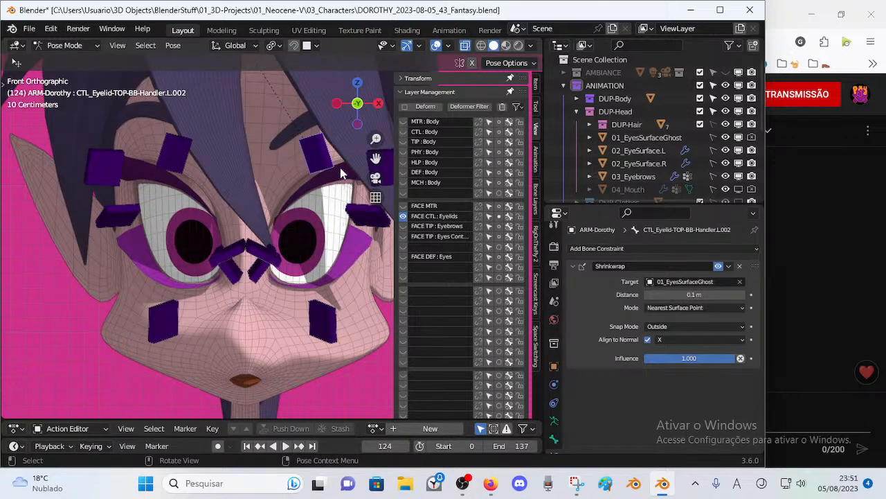
pyautogui.scroll(1, 350, 172)
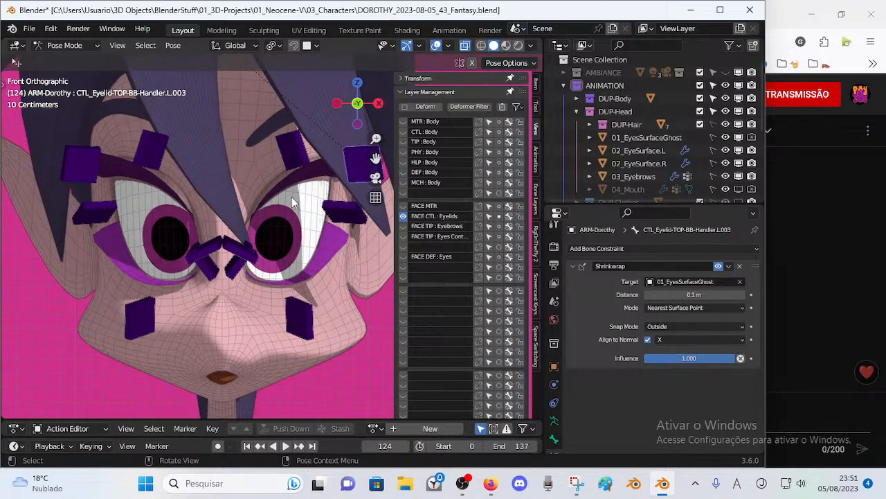
pyautogui.click(344, 207)
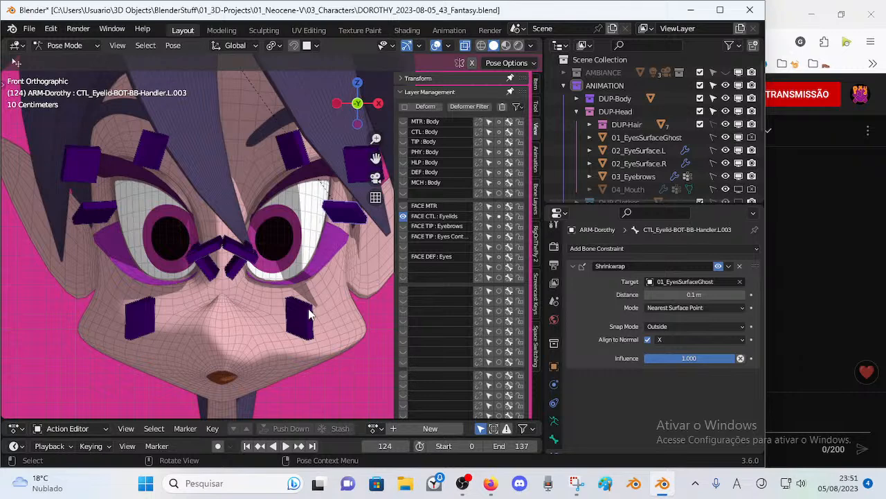
# Step: Give the right outer upper and lower eyelid handlers a Shrinkwrap distance of 0.15 m
pyautogui.click(131, 327)
pyautogui.click(155, 148)
pyautogui.click(79, 163)
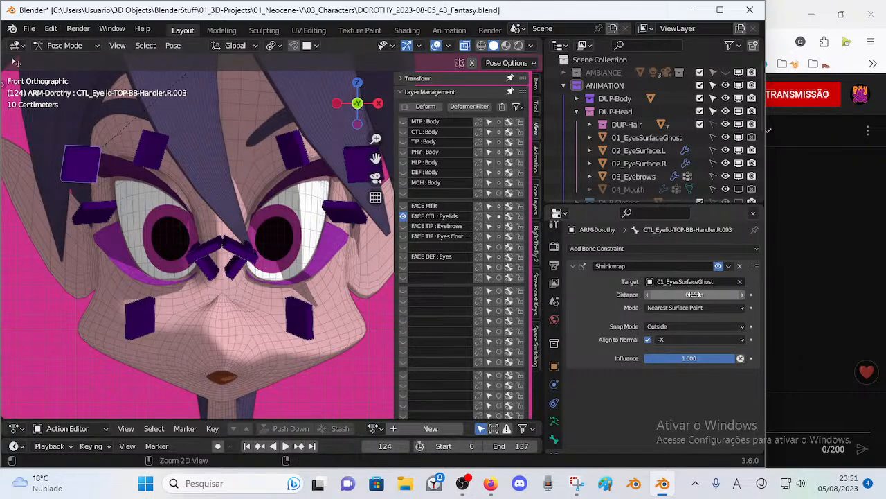
pyautogui.click(104, 207)
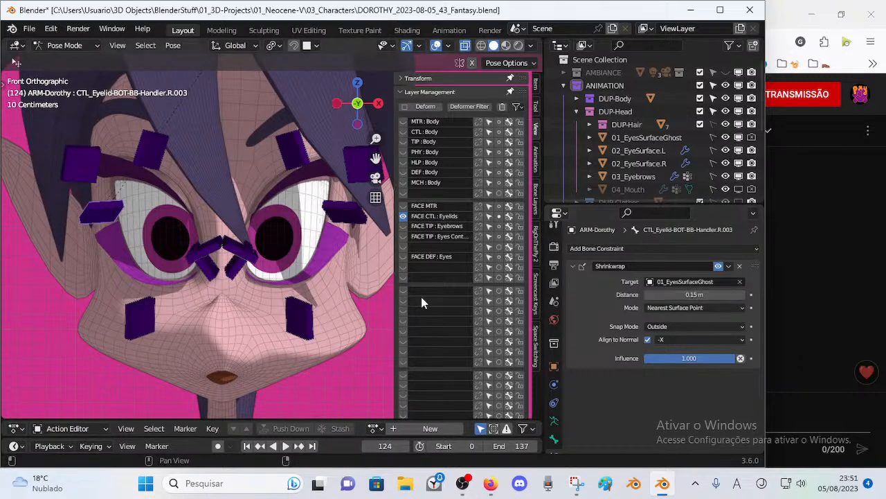
# Step: Select all the upper and lower eyelid handlers on both sides of the face
pyautogui.click(88, 170)
pyautogui.click(146, 310)
pyautogui.click(212, 272)
pyautogui.click(214, 247)
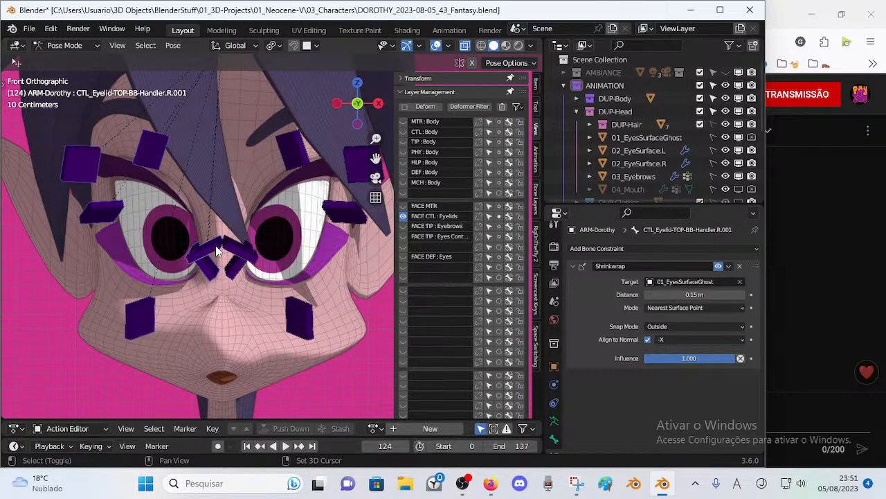
pyautogui.click(235, 252)
pyautogui.click(241, 271)
pyautogui.click(294, 162)
pyautogui.click(351, 160)
pyautogui.click(309, 303)
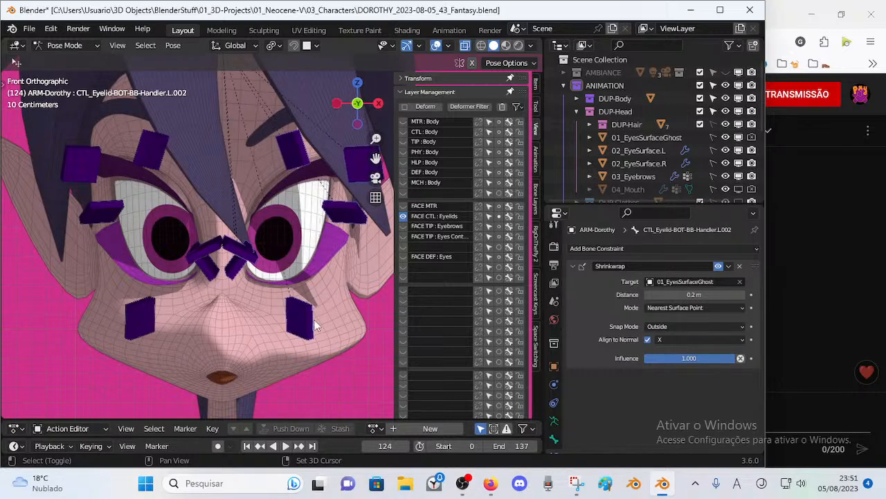
pyautogui.press('Right')
pyautogui.press('Left')
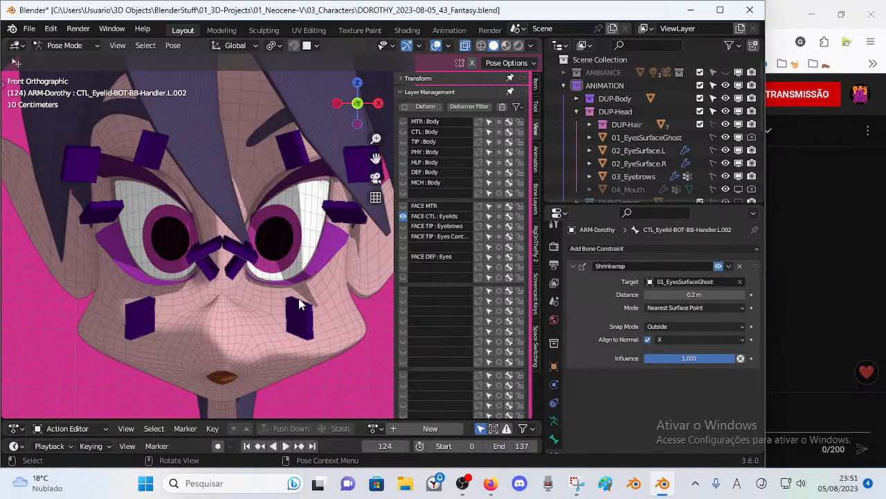
pyautogui.press('a')
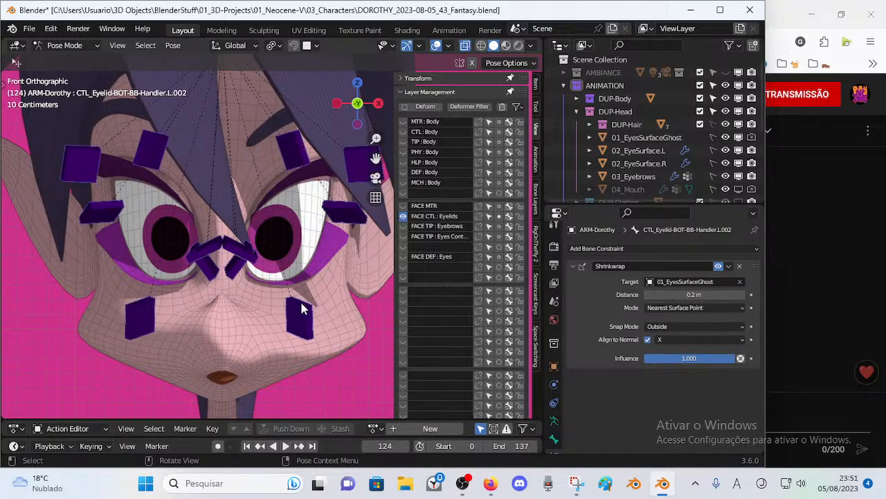
# Step: Save the file and test the movement of the left eye's lower eyelid handler (CTL_Eyelid-BOT-BB-Handler.L.002) by raising and repositioning it
pyautogui.scroll(2, 302, 308)
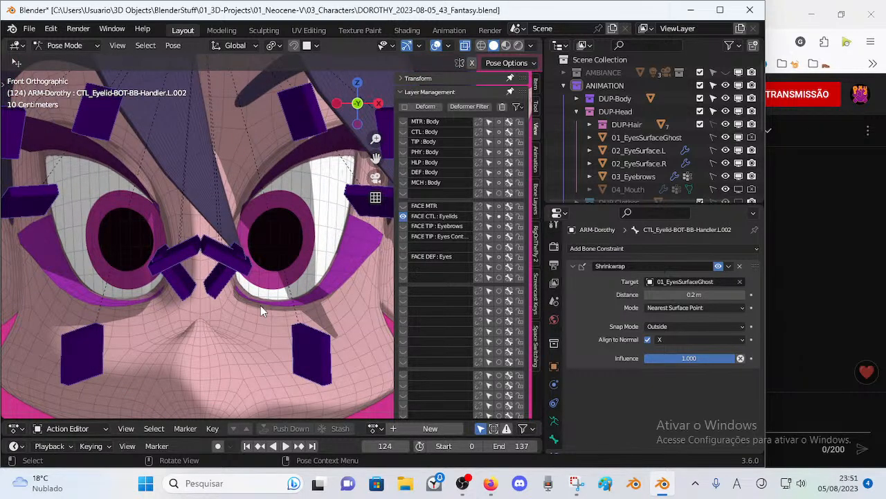
pyautogui.scroll(-1, 260, 305)
pyautogui.hotkey('ctrl', 's')
pyautogui.press('g')
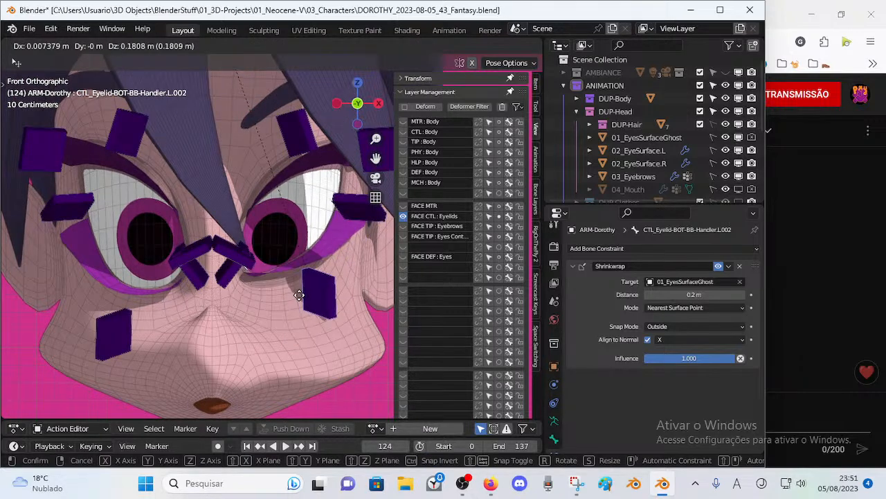
pyautogui.click(294, 316)
pyautogui.press('g')
pyautogui.click(314, 293)
# Step: Test-move the left eye's upper eyelid handler L.002 and its lower and upper inner handlers L.001 across the eye
pyautogui.click(303, 152)
pyautogui.press('g')
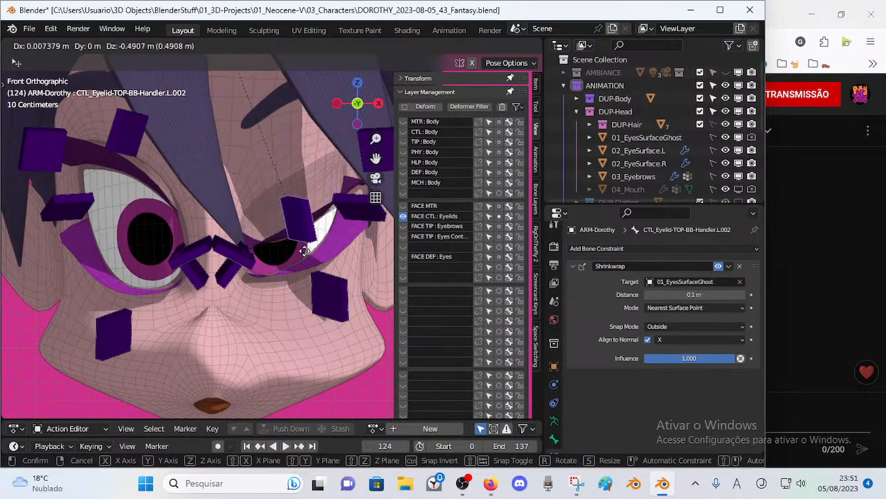
pyautogui.click(301, 202)
pyautogui.click(228, 261)
pyautogui.press('g')
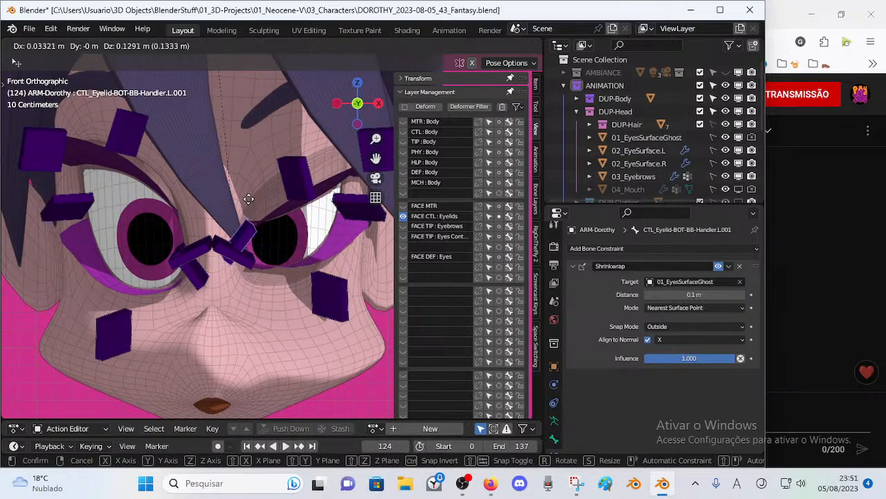
pyautogui.click(248, 235)
pyautogui.click(247, 228)
pyautogui.press('g')
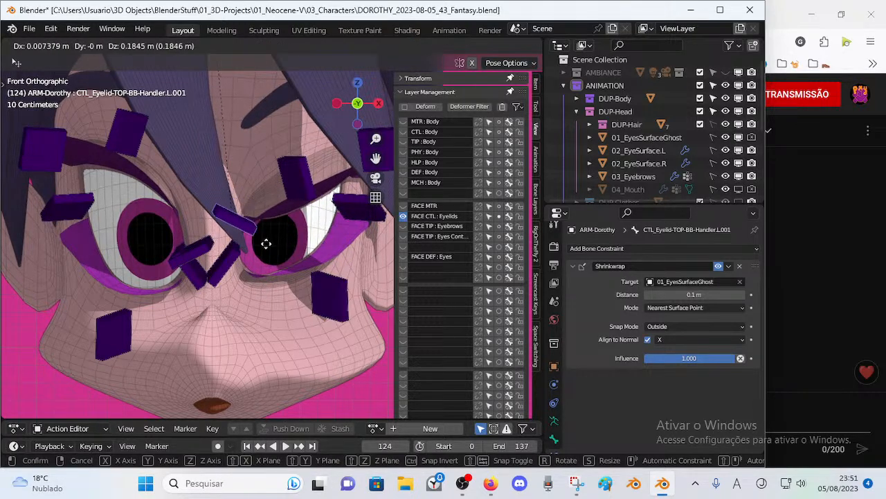
pyautogui.click(269, 244)
# Step: Shift the left eye's inner handler from an angled view, raise its upper handler and move its lower handler inward
pyautogui.moveTo(288, 248); pyautogui.dragTo(269, 245, button='middle')
pyautogui.press('g')
pyautogui.click(278, 280)
pyautogui.click(293, 192)
pyautogui.press('g')
pyautogui.click(293, 164)
pyautogui.click(341, 305)
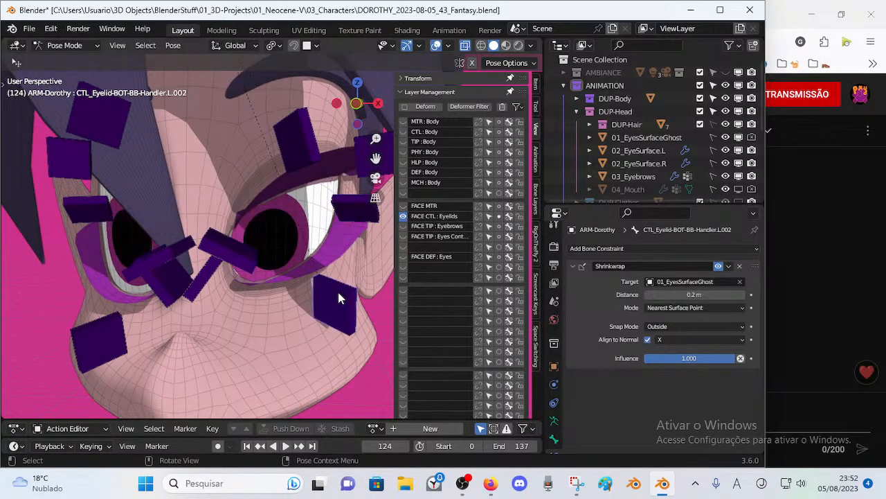
pyautogui.press('g')
pyautogui.click(317, 295)
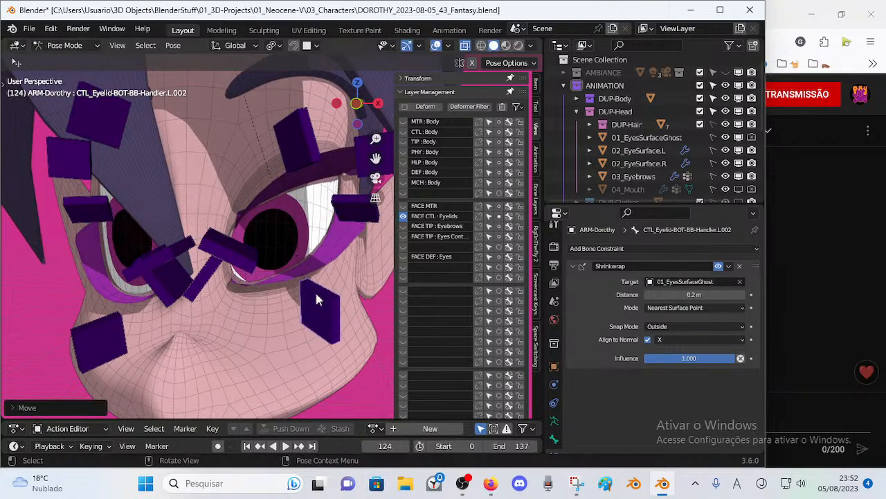
# Step: Set the Shrinkwrap distance to 0.1 m on lower eyelid handler L.002 and 0.15 m on lower handler R.002
pyautogui.click(742, 296)
pyautogui.click(742, 297)
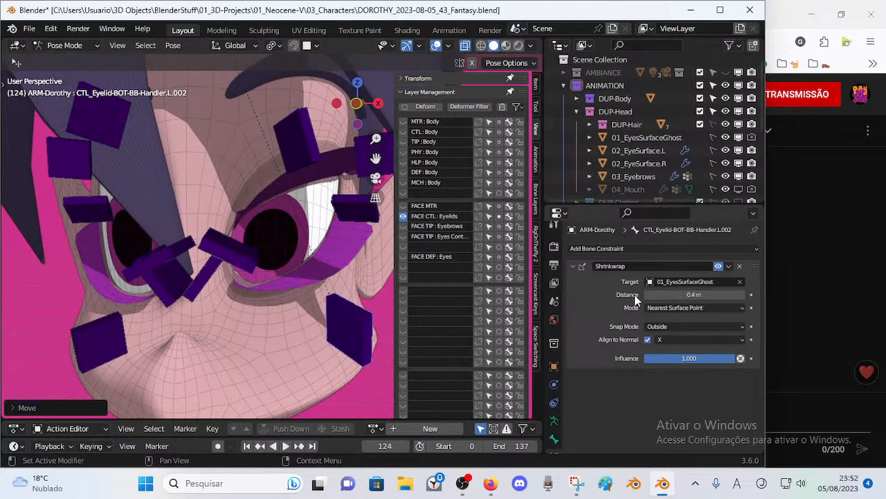
pyautogui.click(647, 294)
pyautogui.click(647, 294)
pyautogui.click(646, 295)
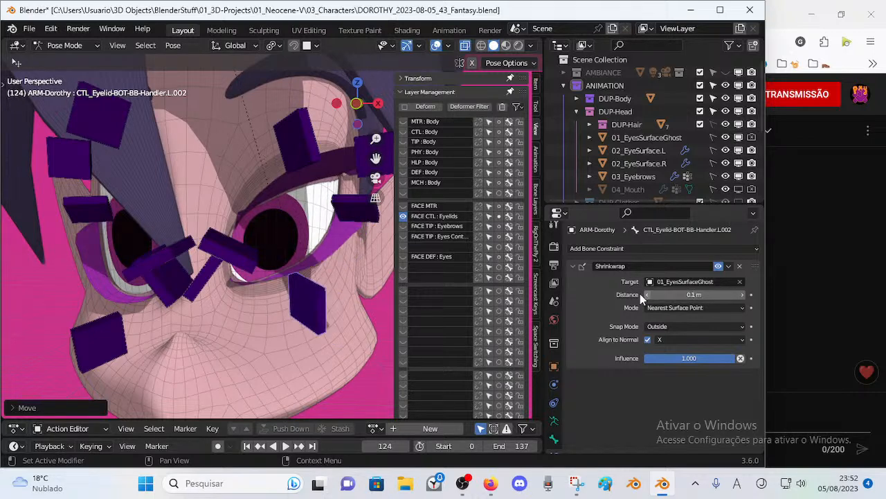
pyautogui.moveTo(304, 284); pyautogui.dragTo(246, 273, button='middle')
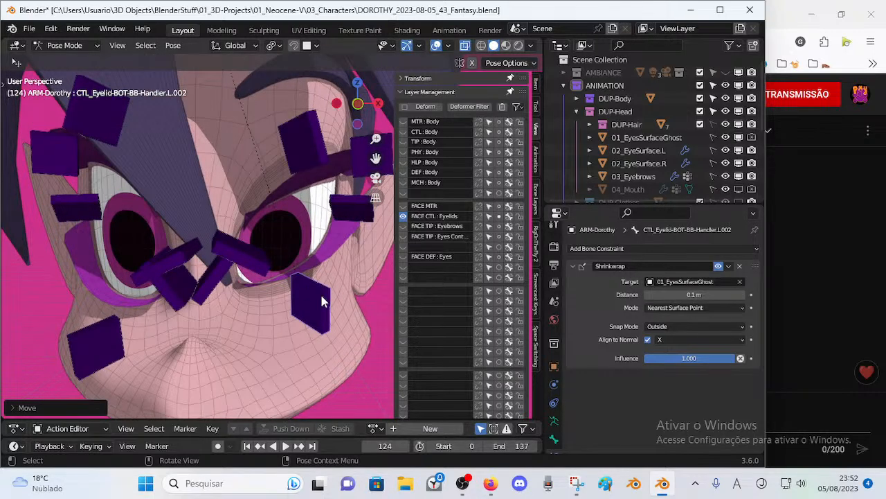
pyautogui.click(123, 340)
pyautogui.click(648, 295)
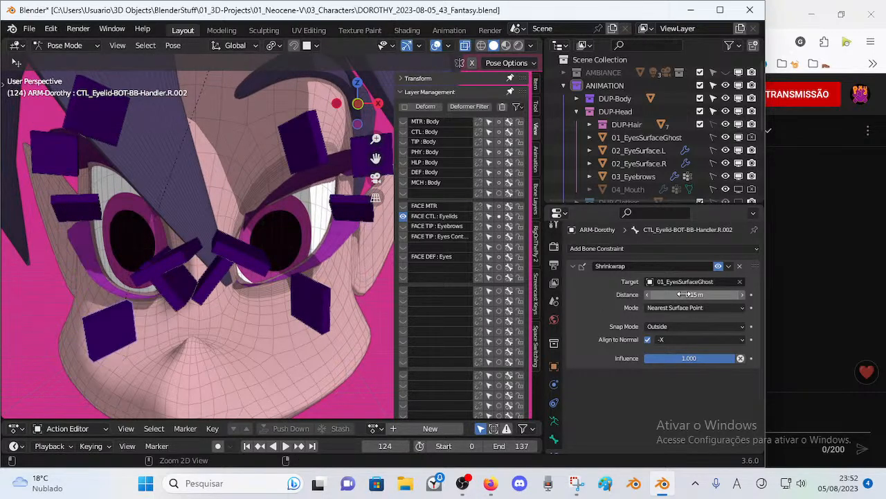
# Step: Move the left eye's lower eyelid handler L.002 up and down to test its new Shrinkwrap distance
pyautogui.moveTo(324, 320); pyautogui.dragTo(336, 331)
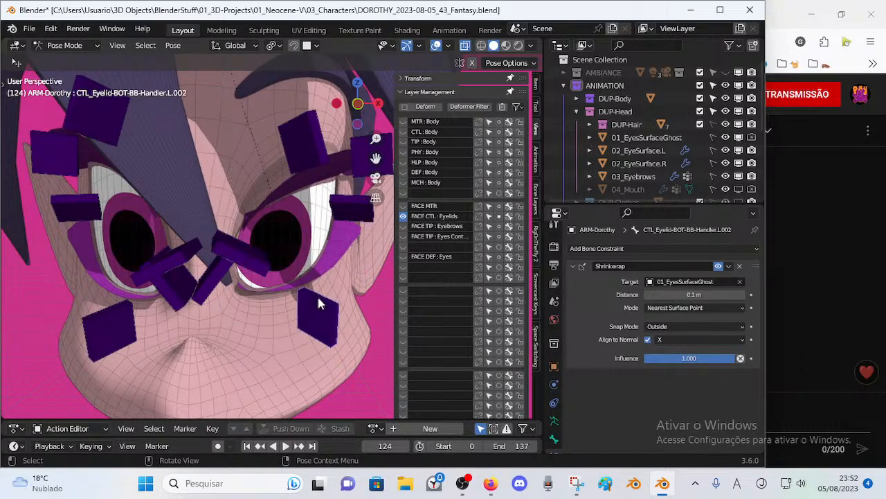
pyautogui.moveTo(318, 297); pyautogui.dragTo(320, 253)
pyautogui.rightClick(321, 254)
pyautogui.click(310, 163)
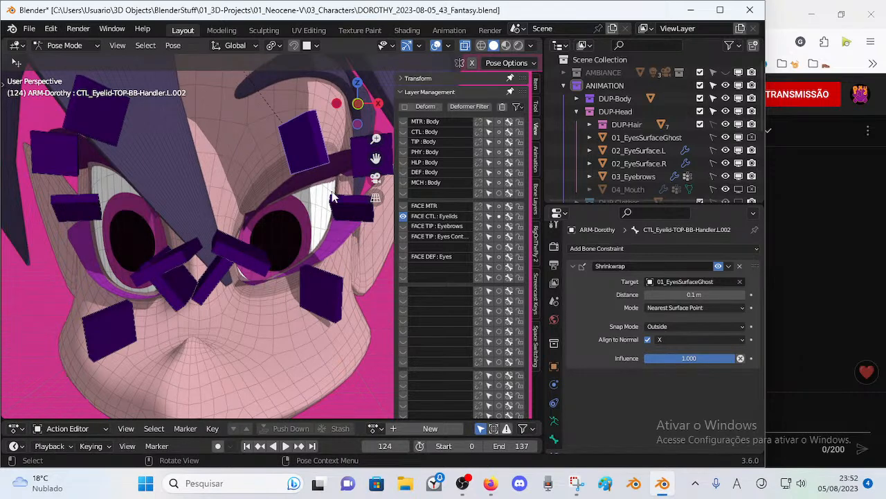
pyautogui.moveTo(328, 279); pyautogui.dragTo(319, 331)
pyautogui.press('g')
pyautogui.click(250, 282)
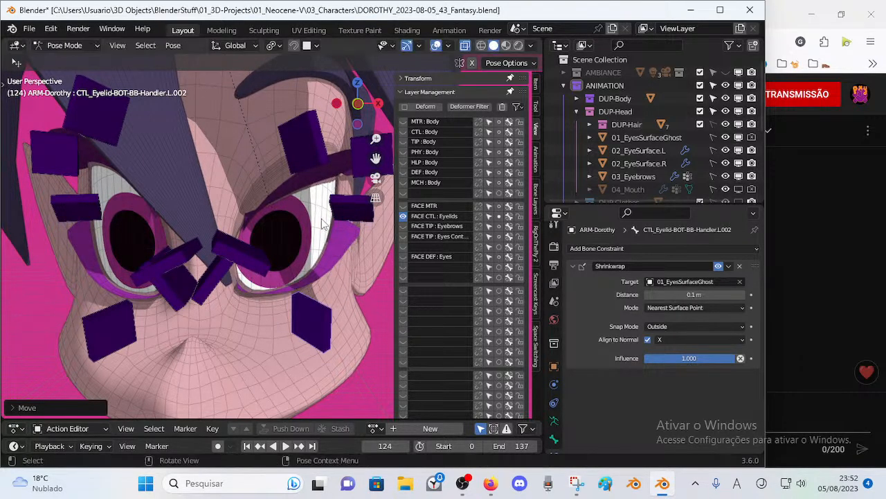
# Step: Lower the left eye's upper eyelid handler L.002 so the lid covers part of the iris
pyautogui.click(330, 177)
pyautogui.click(314, 165)
pyautogui.press('g')
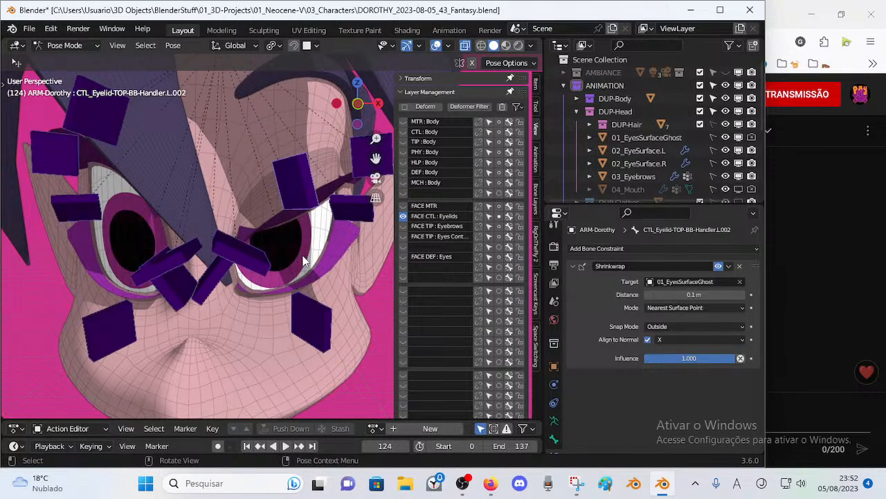
pyautogui.rightClick(303, 258)
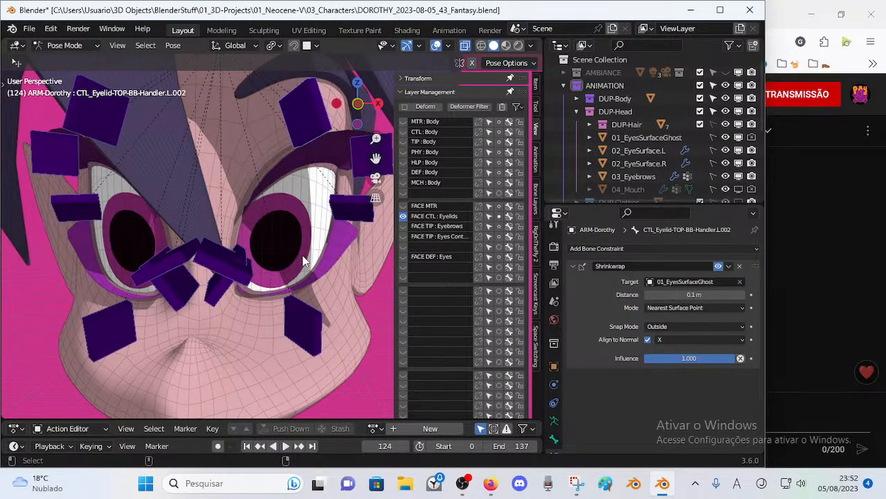
pyautogui.moveTo(303, 257); pyautogui.dragTo(324, 116, button='middle')
pyautogui.press('g')
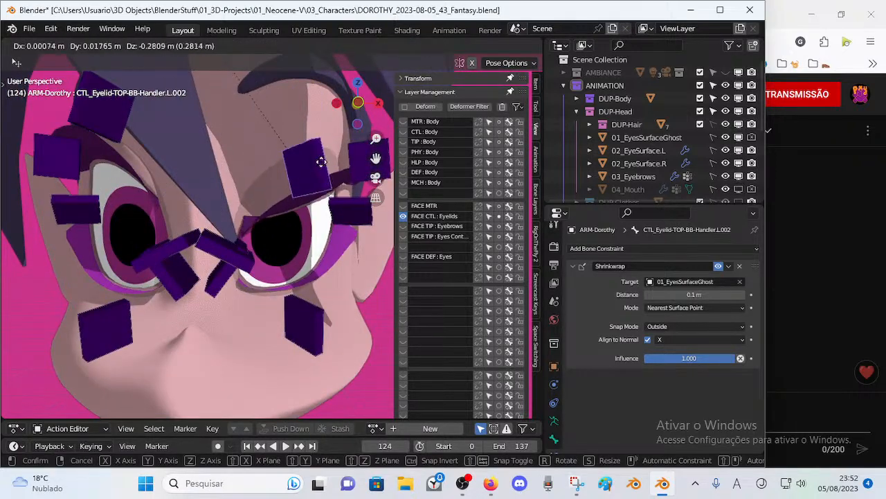
pyautogui.click(322, 168)
# Step: Inspect the eyelids up close in material preview while toggling the AMBIANCE collection's visibility, and return to solid shading
pyautogui.scroll(-2, 302, 176)
pyautogui.moveTo(262, 211)
pyautogui.mouseDown(button='middle')
pyautogui.moveTo(317, 209)
pyautogui.moveTo(287, 234)
pyautogui.moveTo(222, 250)
pyautogui.moveTo(216, 237)
pyautogui.moveTo(261, 239)
pyautogui.moveTo(232, 241)
pyautogui.mouseUp(button='middle')
pyautogui.scroll(2, 261, 237)
pyautogui.click(506, 46)
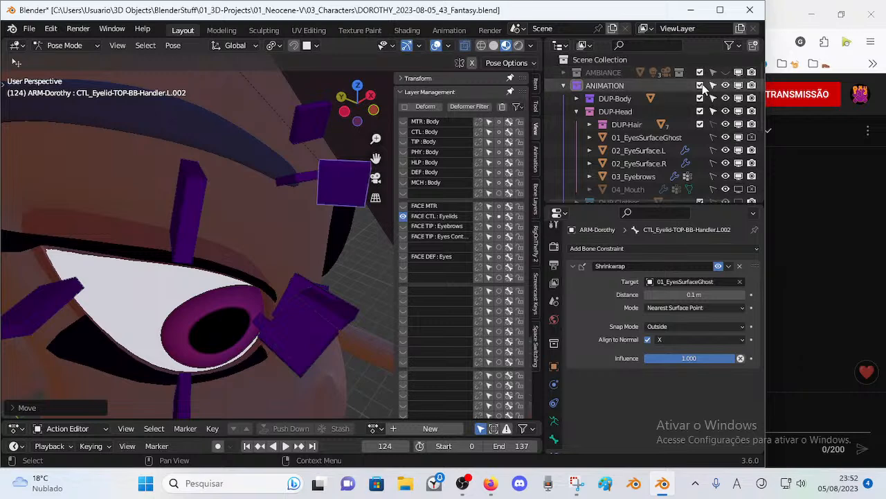
pyautogui.click(726, 73)
pyautogui.click(727, 72)
pyautogui.click(727, 72)
pyautogui.click(727, 72)
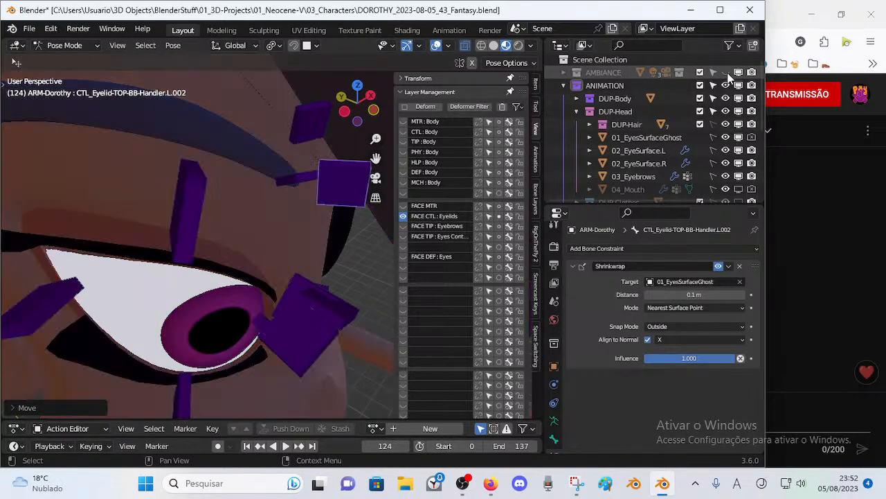
pyautogui.moveTo(223, 254); pyautogui.dragTo(130, 236, button='middle')
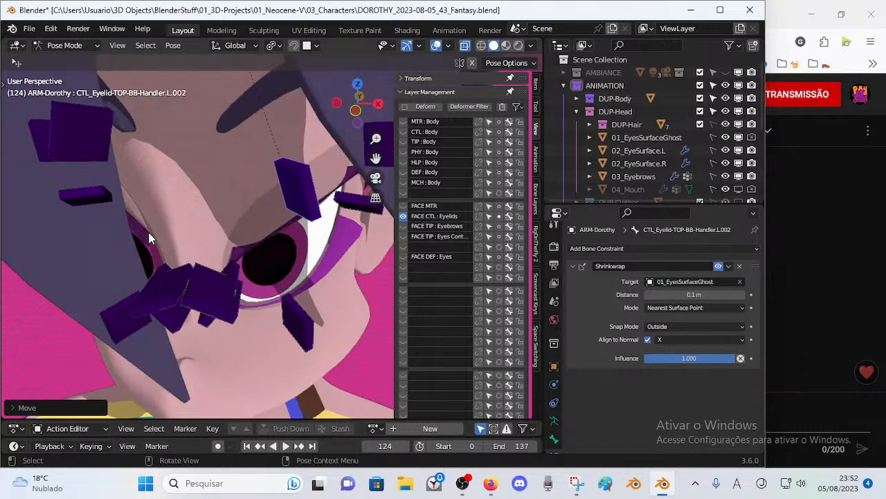
# Step: Open the 00_Body mesh for editing in edge selection mode with X-ray enabled
pyautogui.moveTo(227, 201); pyautogui.dragTo(327, 184, button='middle')
pyautogui.moveTo(217, 239)
pyautogui.mouseDown(button='middle')
pyautogui.moveTo(241, 185)
pyautogui.moveTo(211, 178)
pyautogui.moveTo(238, 217)
pyautogui.moveTo(198, 199)
pyautogui.moveTo(220, 216)
pyautogui.moveTo(221, 232)
pyautogui.mouseUp(button='middle')
pyautogui.click(209, 177)
pyautogui.press('Tab')
pyautogui.hotkey('alt', 'z')
pyautogui.moveTo(233, 275); pyautogui.dragTo(208, 205, button='middle')
pyautogui.press('2')
pyautogui.keyDown('alt'); pyautogui.keyDown('shift'); pyautogui.click(209, 232); pyautogui.keyUp('shift'); pyautogui.keyUp('alt')
pyautogui.hotkey('ctrl', 'z')
pyautogui.keyDown('alt'); pyautogui.keyDown('shift'); pyautogui.click(216, 232); pyautogui.keyUp('shift'); pyautogui.keyUp('alt')
pyautogui.moveTo(216, 237); pyautogui.dragTo(232, 251, button='middle')
pyautogui.hotkey('ctrl', 'z')
pyautogui.scroll(2, 225, 256)
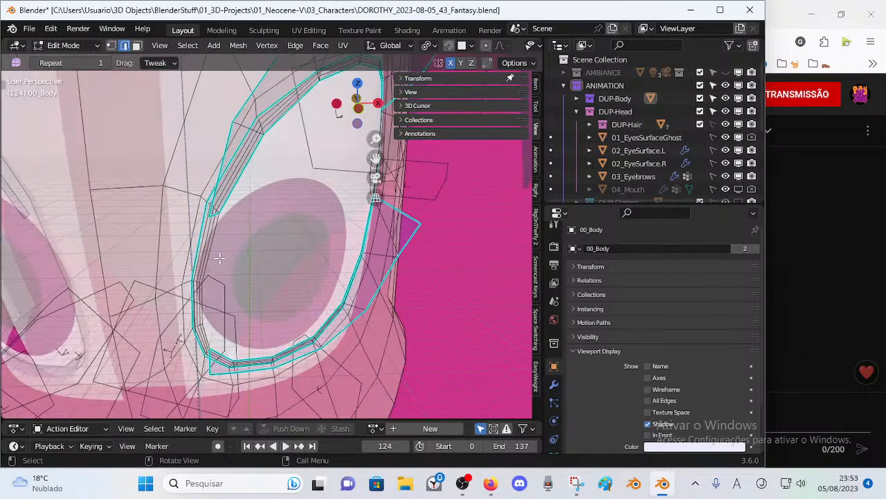
pyautogui.keyDown('alt'); pyautogui.keyDown('shift'); pyautogui.click(196, 249); pyautogui.keyUp('shift'); pyautogui.keyUp('alt')
pyautogui.hotkey('ctrl', 'z')
# Step: Select the edge loop around the left eyelid rim and mark it as sharp
pyautogui.keyDown('alt'); pyautogui.keyDown('shift'); pyautogui.click(193, 249); pyautogui.keyUp('shift'); pyautogui.keyUp('alt')
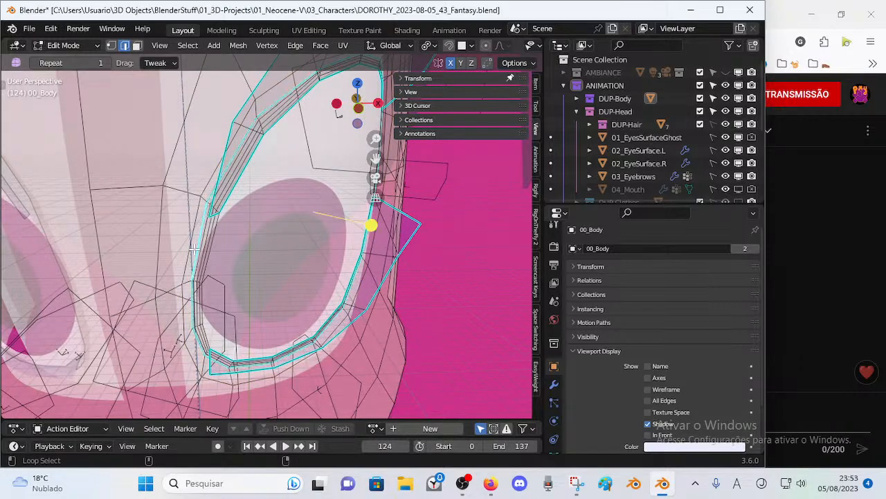
pyautogui.moveTo(255, 242); pyautogui.dragTo(186, 287, button='middle')
pyautogui.hotkey('shift', 'e')
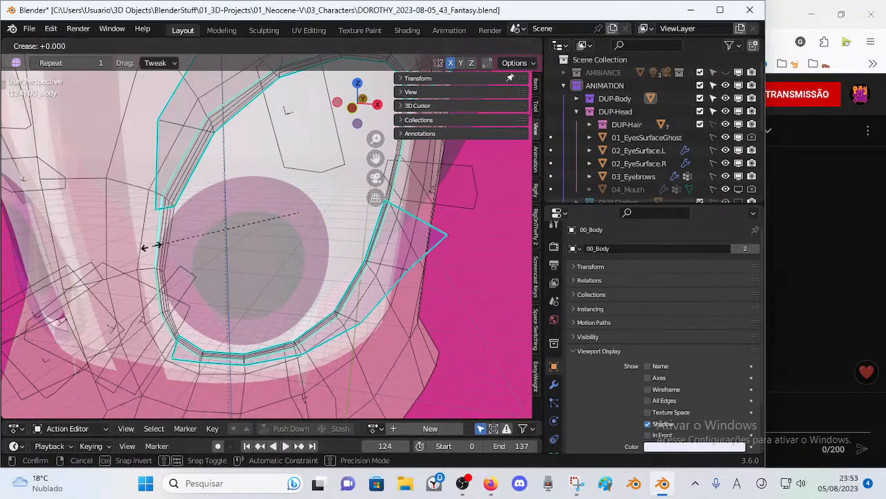
pyautogui.click(158, 245)
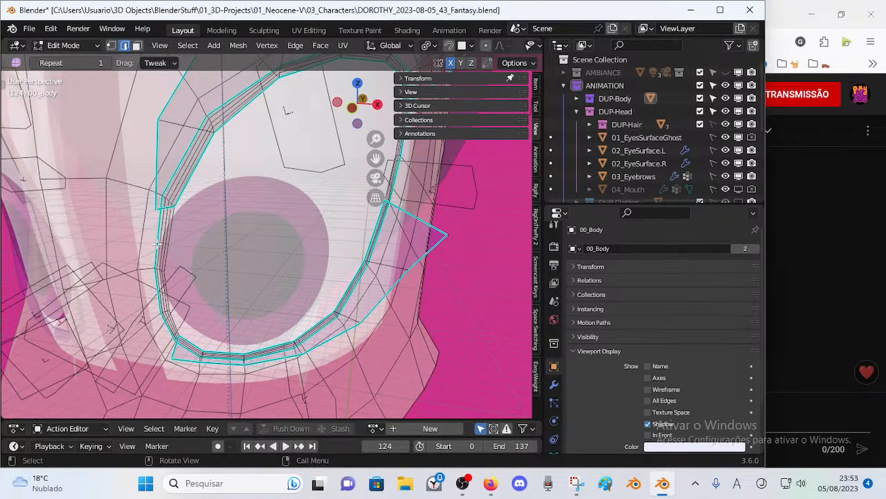
pyautogui.rightClick(158, 246)
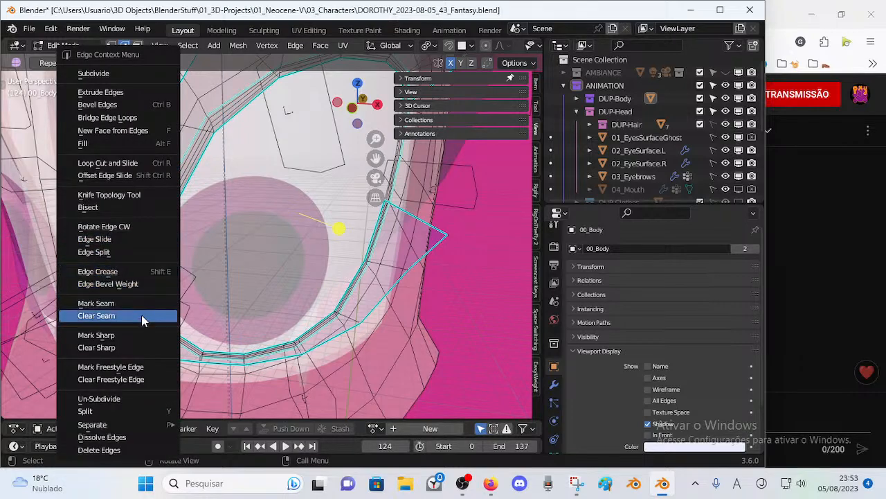
pyautogui.click(117, 335)
# Step: Examine the eyelid edges in Object Mode with X-ray off
pyautogui.hotkey('ctrl', 'Tab')
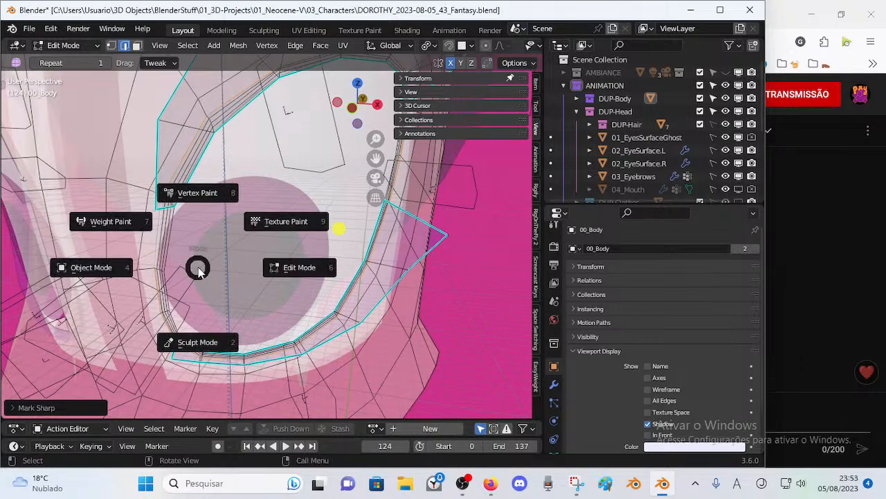
pyautogui.click(128, 268)
pyautogui.scroll(-3, 196, 248)
pyautogui.hotkey('alt', 'z')
pyautogui.scroll(2, 197, 249)
pyautogui.moveTo(197, 249); pyautogui.dragTo(195, 175, button='middle')
pyautogui.scroll(3, 261, 229)
# Step: Reveal the hidden geometry of the 00_Body mesh in Edit Mode
pyautogui.press('Tab')
pyautogui.scroll(4, 288, 235)
pyautogui.moveTo(289, 235)
pyautogui.mouseDown(button='middle')
pyautogui.moveTo(284, 265)
pyautogui.moveTo(277, 258)
pyautogui.mouseUp(button='middle')
pyautogui.hotkey('alt', 'h')
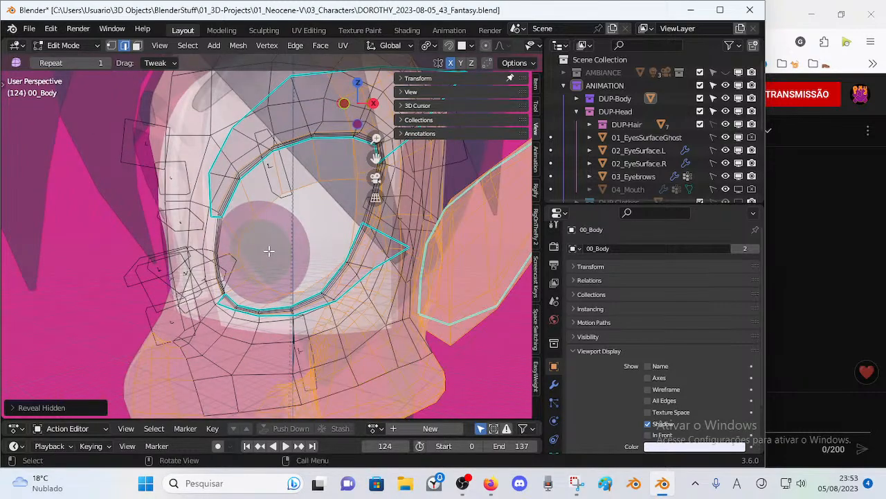
pyautogui.hotkey('alt', 'z')
pyautogui.hotkey('alt', 'z')
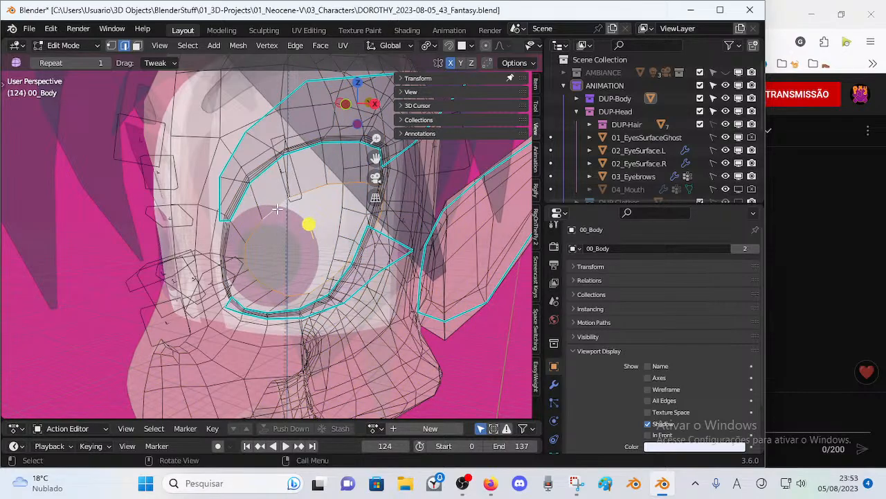
# Step: Mark the selected inner edge loop behind the eyelid opening as a seam and save the file
pyautogui.moveTo(274, 207); pyautogui.dragTo(269, 240, button='middle')
pyautogui.hotkey('ctrl', 'e')
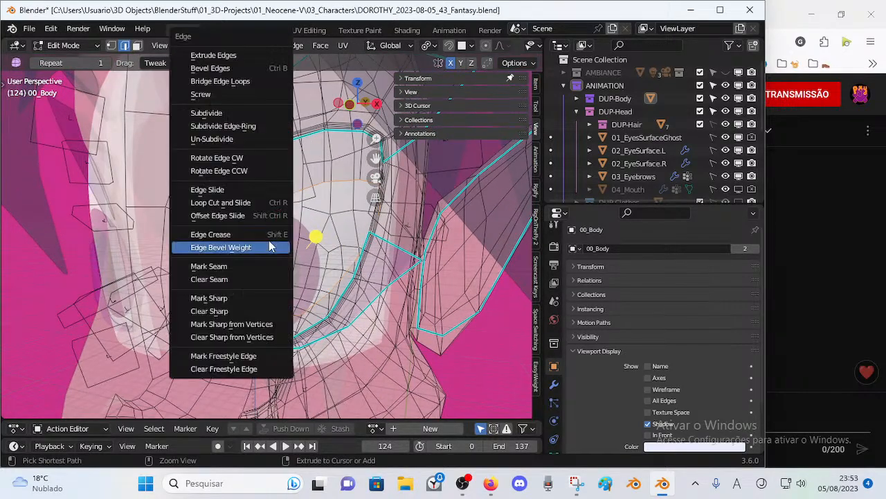
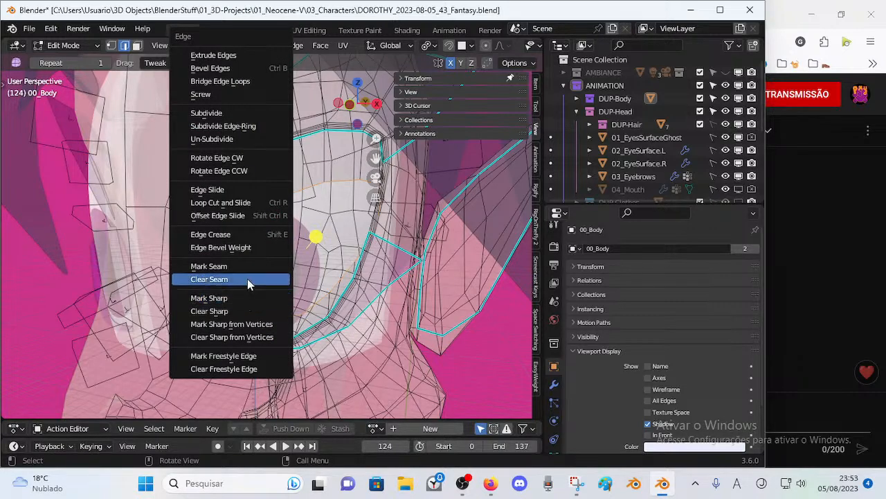
pyautogui.click(246, 266)
pyautogui.moveTo(245, 266); pyautogui.dragTo(207, 216, button='middle')
pyautogui.hotkey('ctrl', 's')
# Step: Return the armature to Pose Mode and lower the right eye's upper eyelid handler R.002
pyautogui.hotkey('alt', 'z')
pyautogui.press('Tab')
pyautogui.click(214, 196)
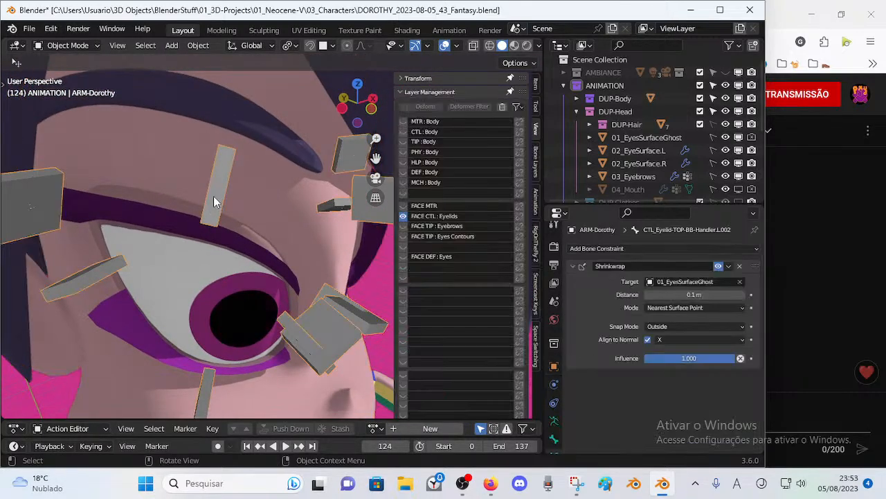
pyautogui.hotkey('ctrl', 'Tab')
pyautogui.press('g')
pyautogui.click(208, 313)
pyautogui.moveTo(208, 313); pyautogui.dragTo(264, 216, button='middle')
# Step: Switch back to editing the 00_Body mesh around the left eye with X-ray enabled
pyautogui.press('Tab')
pyautogui.hotkey('alt', 'z')
pyautogui.hotkey('ctrl', 'Tab')
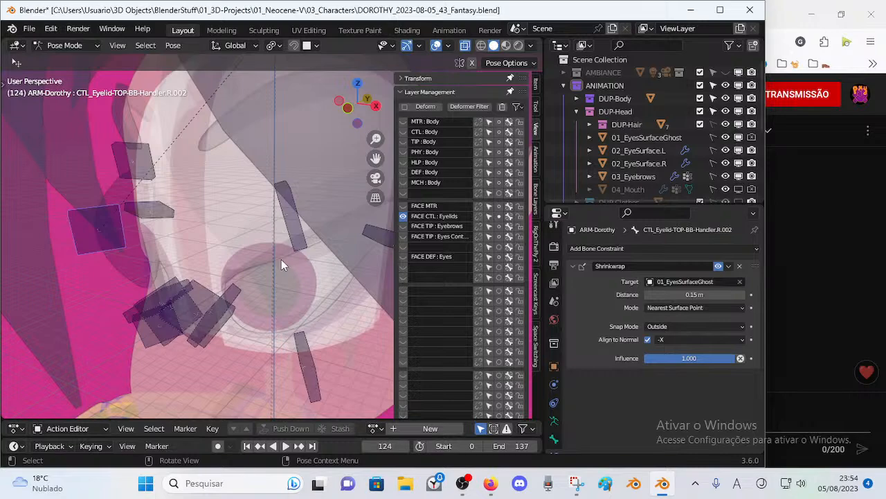
pyautogui.moveTo(281, 260); pyautogui.dragTo(299, 262, button='middle')
pyautogui.press('Tab')
pyautogui.hotkey('ctrl', 'Tab')
pyautogui.click(276, 212)
pyautogui.press('Tab')
pyautogui.moveTo(277, 229); pyautogui.dragTo(264, 205, button='middle')
# Step: Select the edge loop along the left eyelid rim and mark it as a seam
pyautogui.moveTo(279, 320); pyautogui.dragTo(315, 300, button='middle')
pyautogui.keyDown('alt'); pyautogui.keyDown('shift'); pyautogui.click(266, 315); pyautogui.keyUp('shift'); pyautogui.keyUp('alt')
pyautogui.hotkey('ctrl', 'e')
pyautogui.click(297, 322)
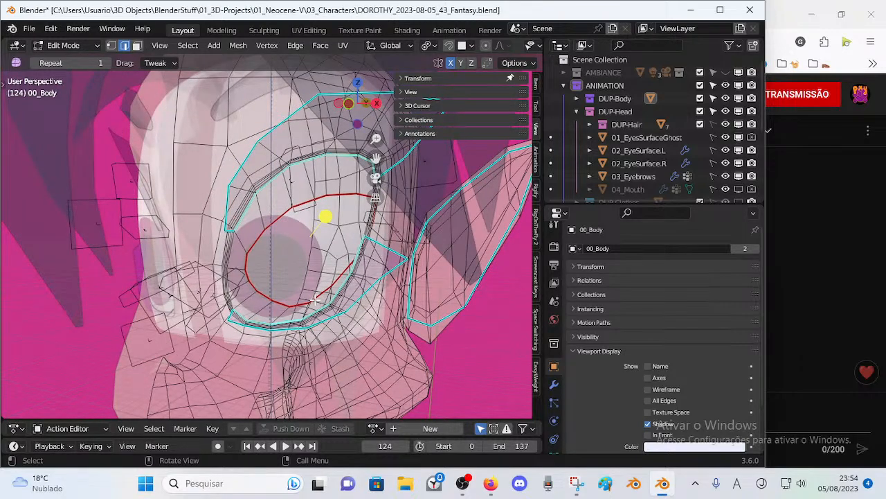
pyautogui.hotkey('ctrl', 'e')
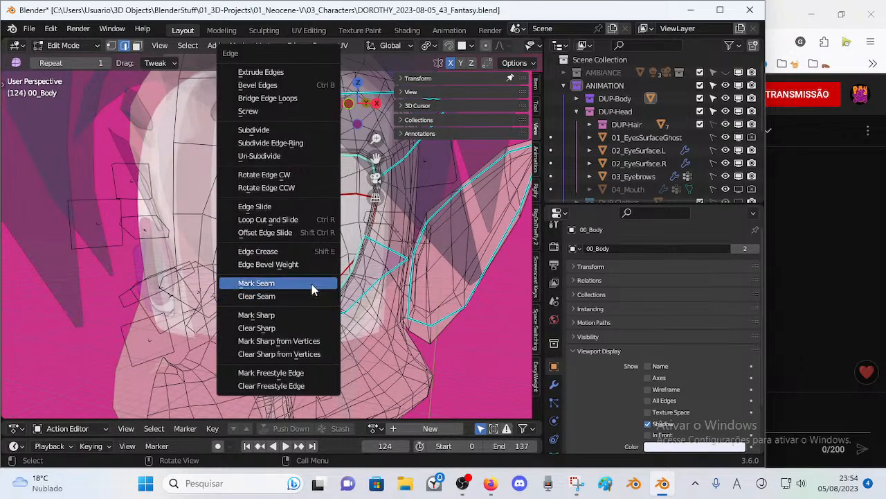
pyautogui.click(305, 283)
pyautogui.moveTo(306, 283); pyautogui.dragTo(302, 316, button='middle')
pyautogui.scroll(4, 263, 287)
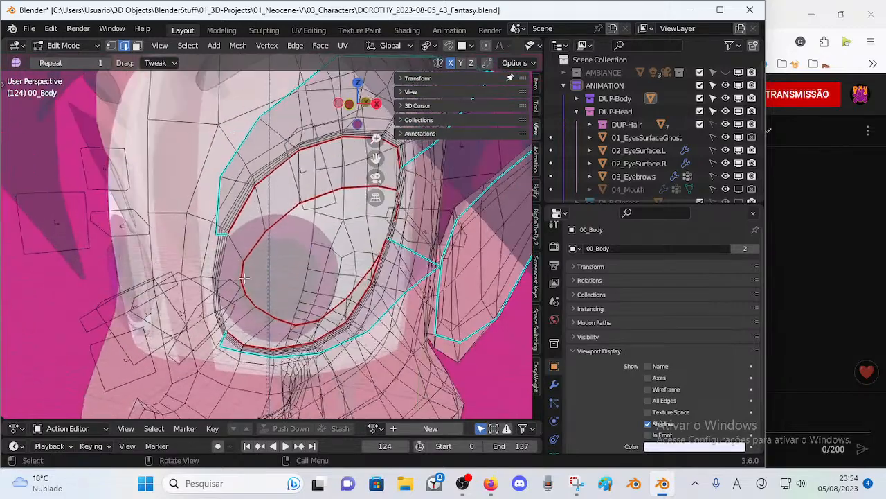
# Step: Mark the selected left eyelid rim edges as a seam and check the eye with X-ray off and on
pyautogui.moveTo(217, 267); pyautogui.dragTo(287, 219, button='middle')
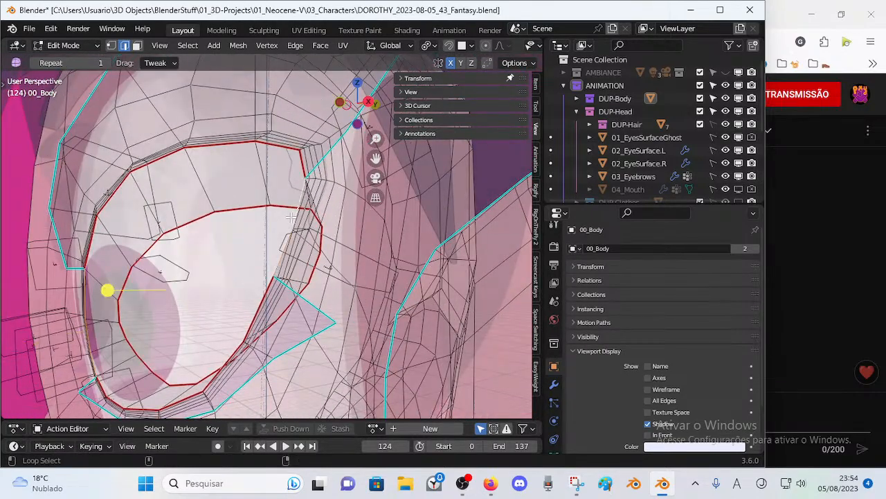
pyautogui.hotkey('ctrl', 'e')
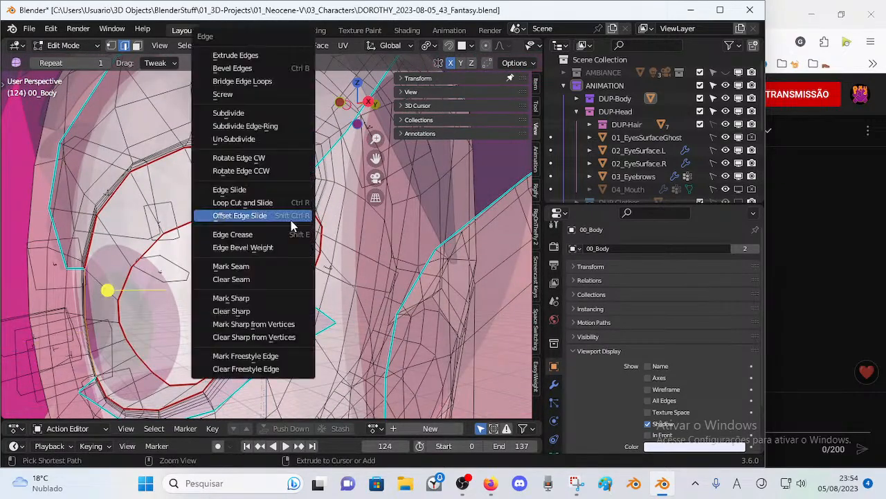
pyautogui.click(261, 268)
pyautogui.moveTo(247, 269); pyautogui.dragTo(341, 261, button='middle')
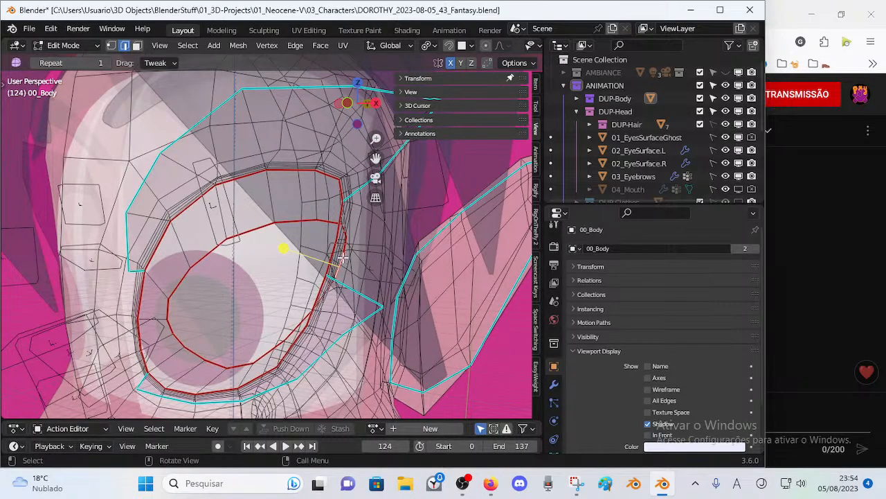
pyautogui.hotkey('alt', 'z')
pyautogui.moveTo(275, 240); pyautogui.dragTo(295, 247, button='middle')
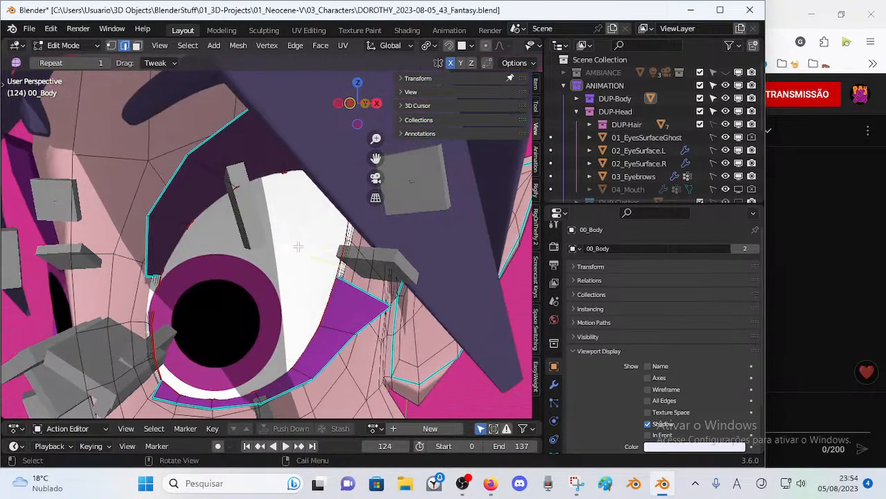
pyautogui.hotkey('alt', 'z')
pyautogui.press('Tab')
pyautogui.press('Tab')
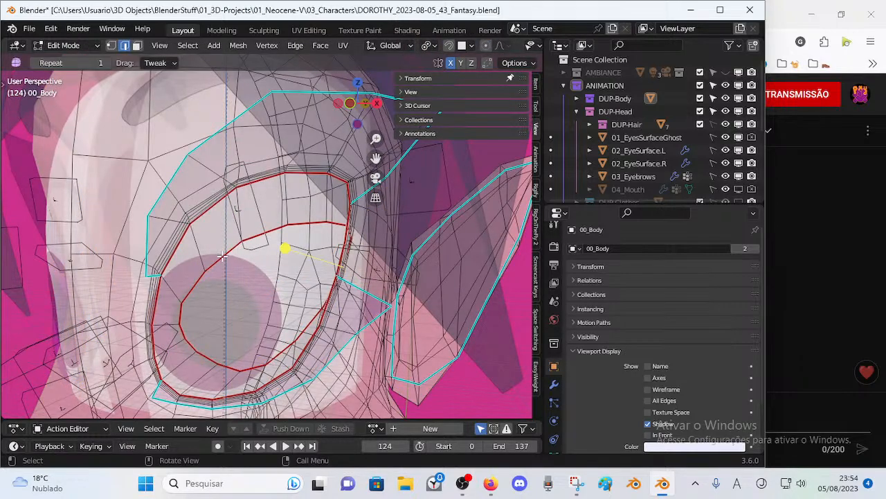
# Step: Select the inner edge loop behind the left eyelid opening and reposition it within the eye opening
pyautogui.keyDown('alt'); pyautogui.click(221, 256); pyautogui.keyUp('alt')
pyautogui.moveTo(221, 256); pyautogui.dragTo(295, 283, button='middle')
pyautogui.press('g')
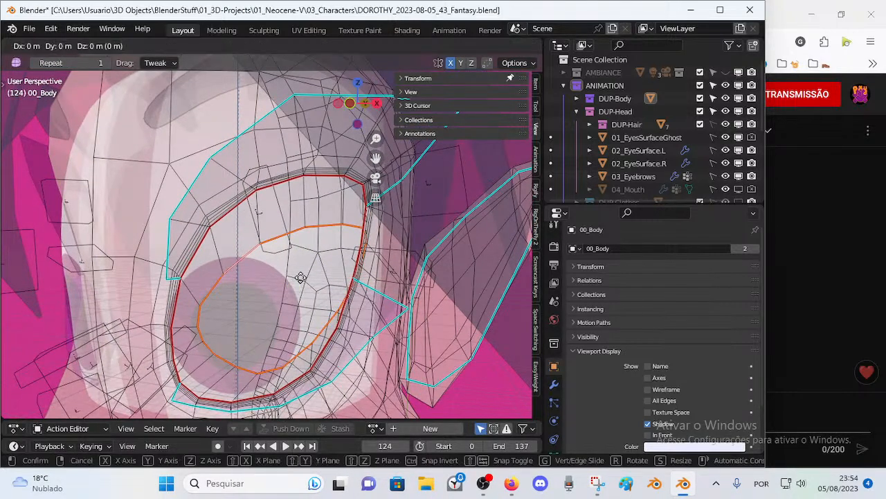
pyautogui.click(168, 267)
pyautogui.press('KP_1')
pyautogui.moveTo(277, 298)
pyautogui.mouseDown(button='middle')
pyautogui.moveTo(258, 293)
pyautogui.moveTo(266, 306)
pyautogui.mouseUp(button='middle')
pyautogui.press('g')
pyautogui.click(319, 285)
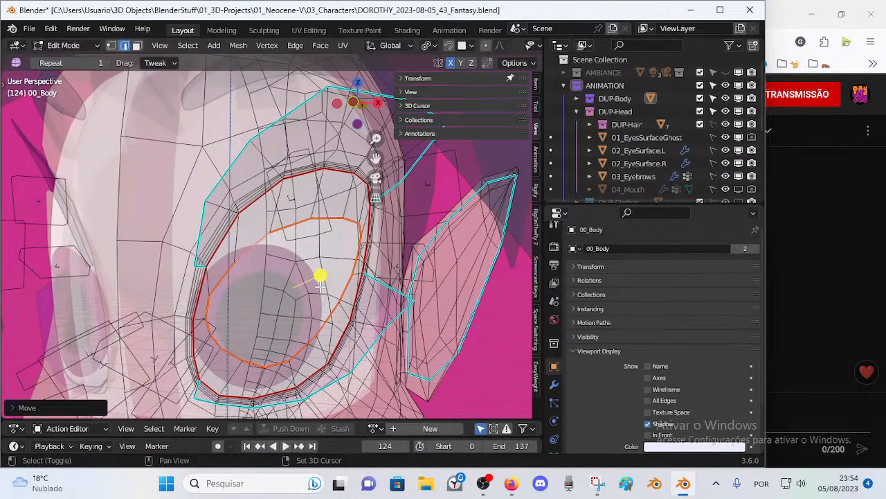
# Step: Smooth the vertices of the inner eyelid loop, clear the selection, and save the file
pyautogui.rightClick(320, 276)
pyautogui.click(320, 276)
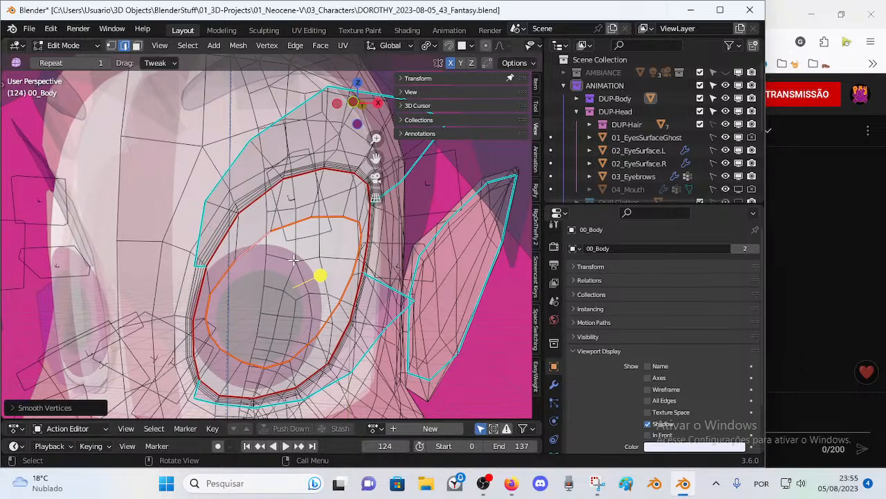
pyautogui.hotkey('alt', 'a')
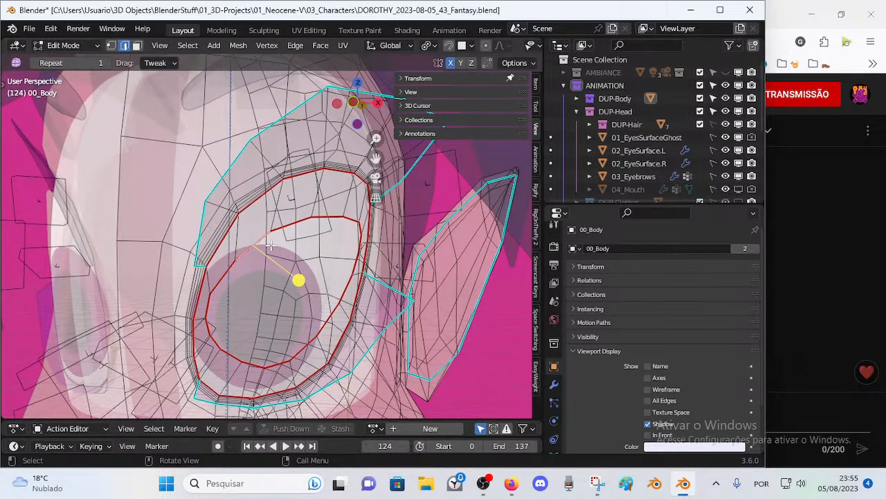
pyautogui.scroll(2, 270, 245)
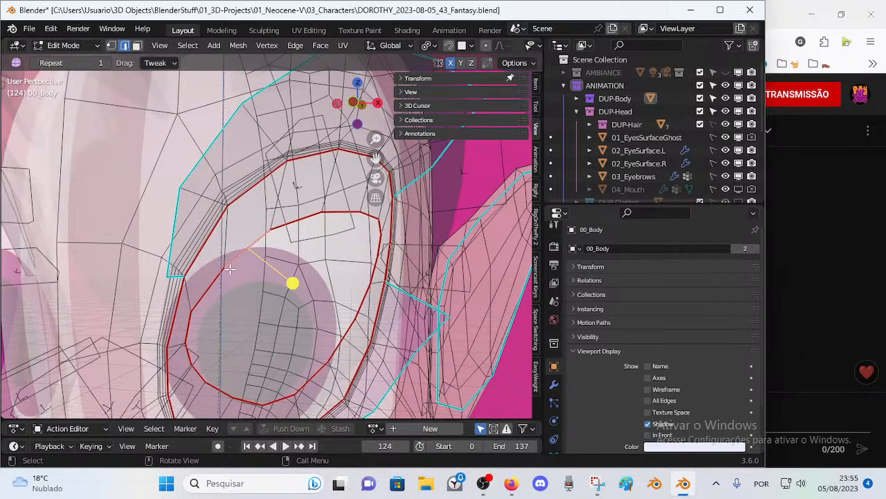
pyautogui.hotkey('ctrl', 's')
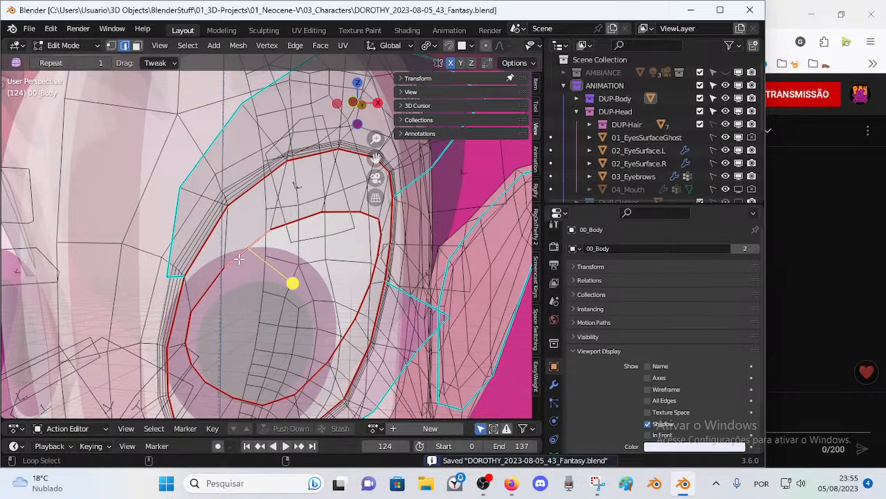
# Step: Reselect the inner eyelid edge loop and inspect it with X-ray off and on
pyautogui.keyDown('alt'); pyautogui.click(244, 237); pyautogui.keyUp('alt')
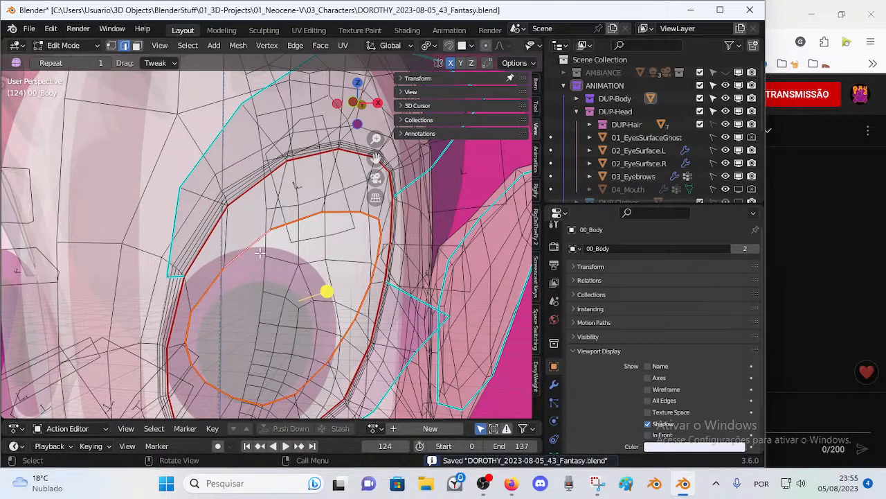
pyautogui.scroll(-1, 266, 238)
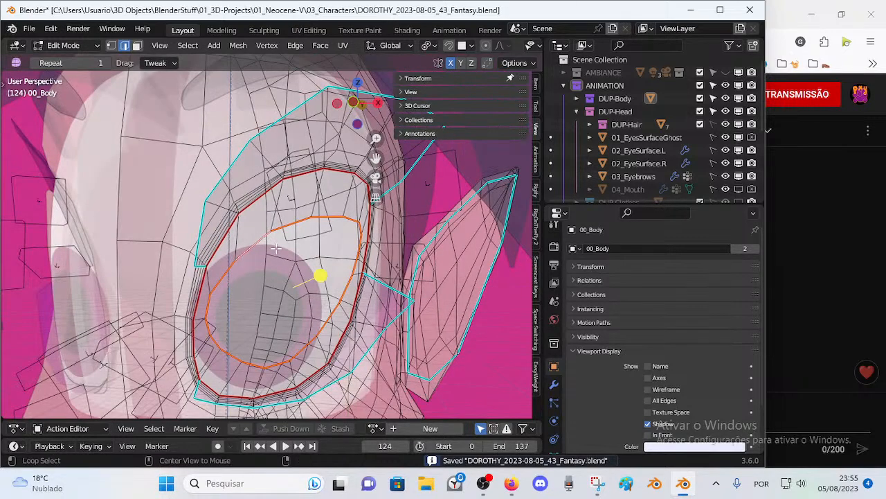
pyautogui.click(463, 45)
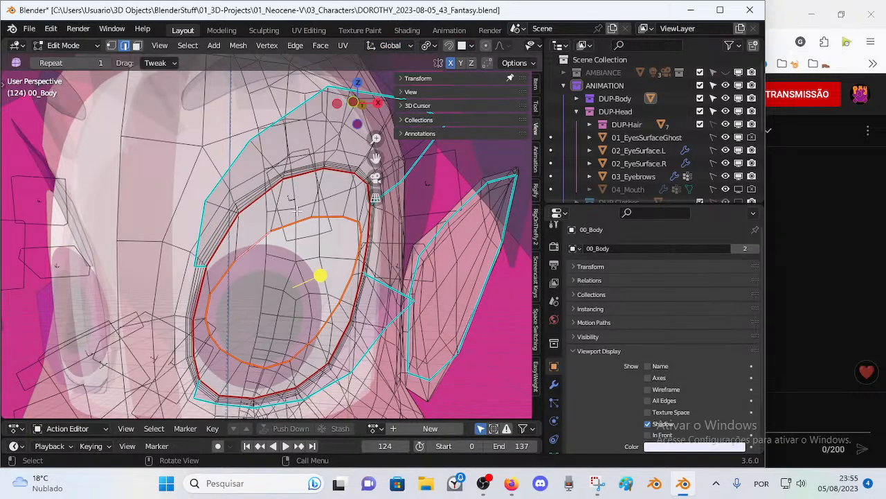
pyautogui.keyDown('alt'); pyautogui.click(277, 224); pyautogui.keyUp('alt')
pyautogui.hotkey('alt', 'z')
pyautogui.hotkey('alt', 'z')
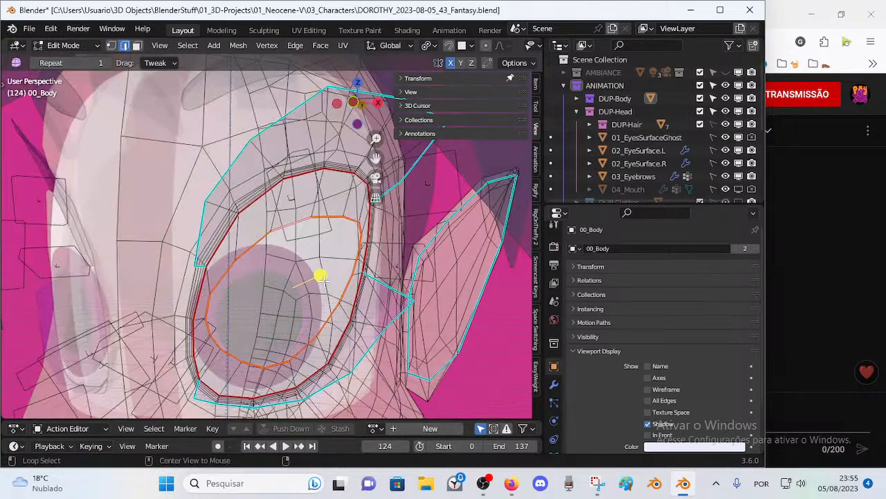
# Step: Make MSK_EyesRegion the active vertex group of the body mesh and clear the mesh selection
pyautogui.click(554, 384)
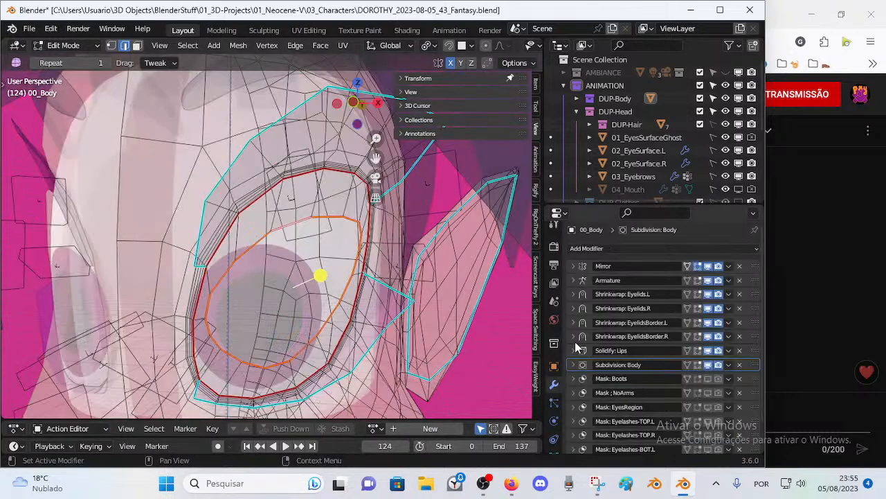
pyautogui.click(553, 432)
pyautogui.scroll(-4, 655, 371)
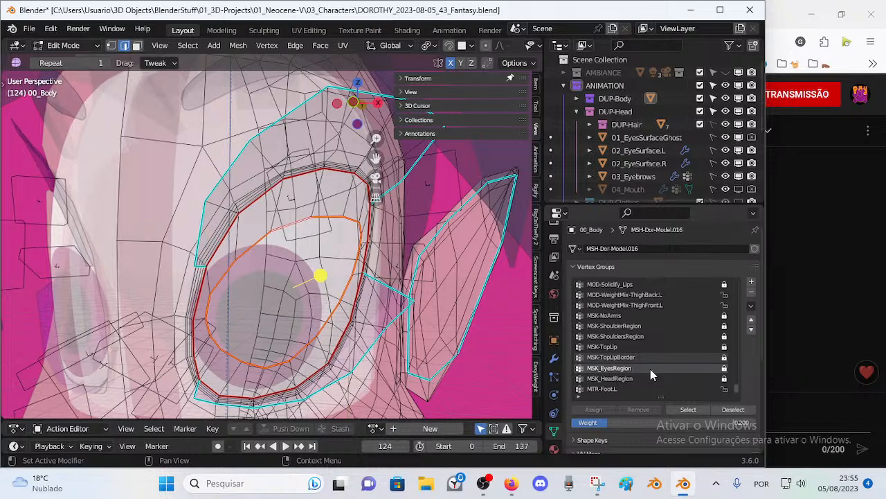
pyautogui.hotkey('alt', 'a')
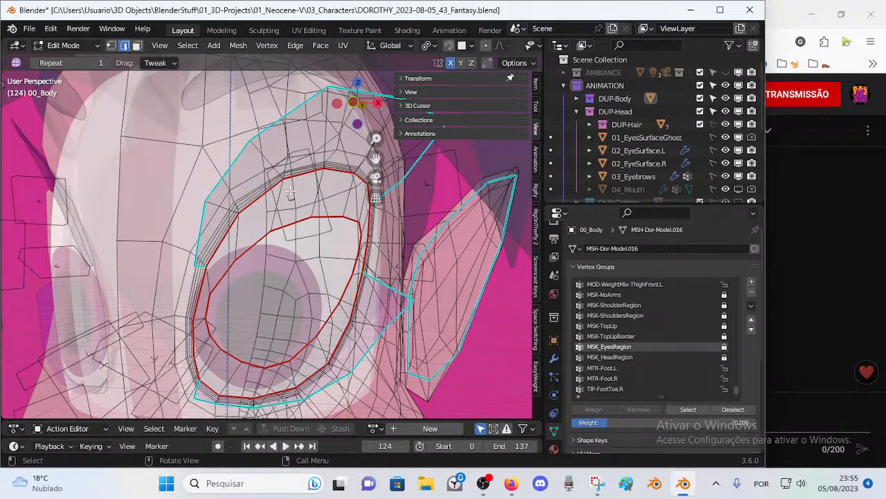
# Step: Switch to face selection around the left eye and leave no faces selected
pyautogui.keyDown('alt'); pyautogui.click(232, 210); pyautogui.keyUp('alt')
pyautogui.hotkey('alt', 'a')
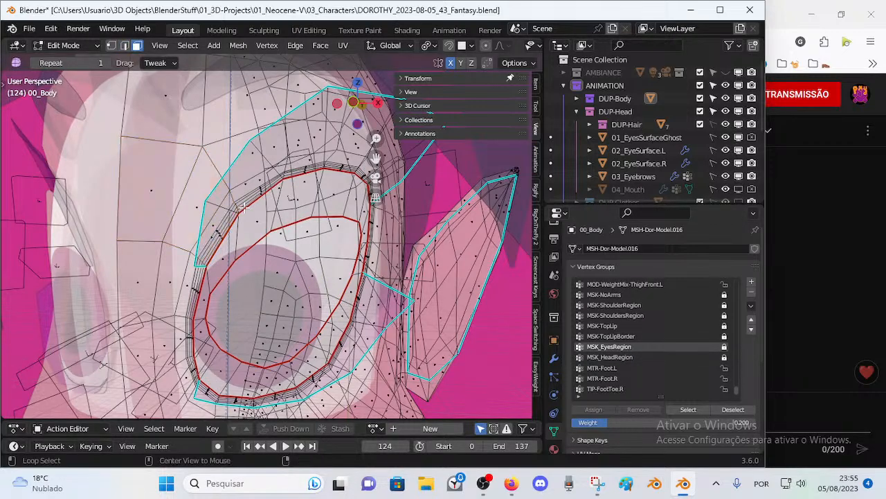
pyautogui.keyDown('alt'); pyautogui.click(246, 198); pyautogui.keyUp('alt')
pyautogui.press('a')
pyautogui.hotkey('alt', 'a')
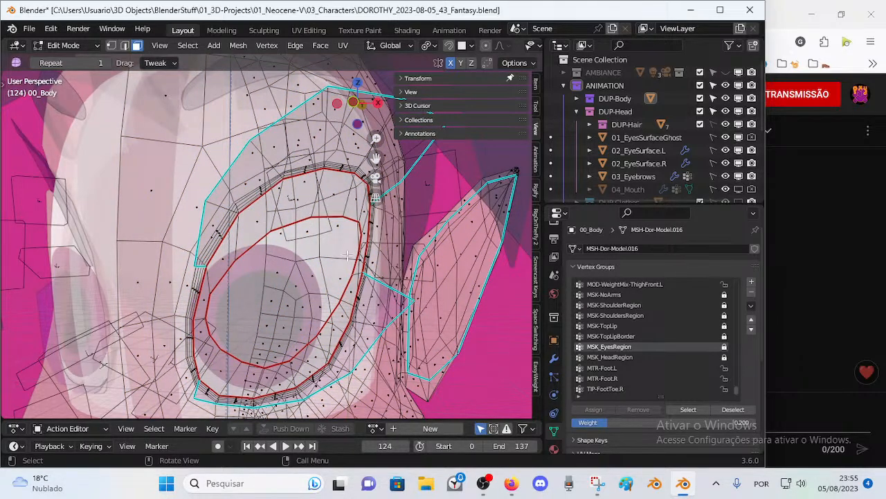
pyautogui.scroll(5, 297, 284)
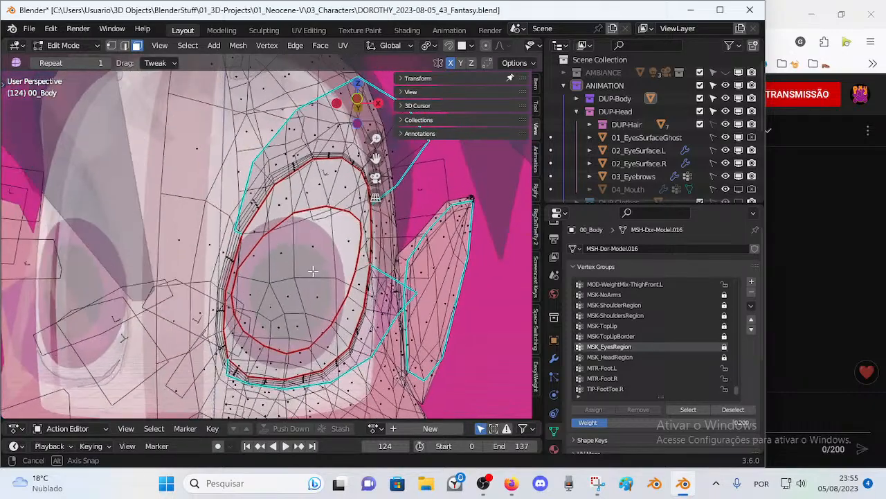
pyautogui.scroll(-2, 292, 274)
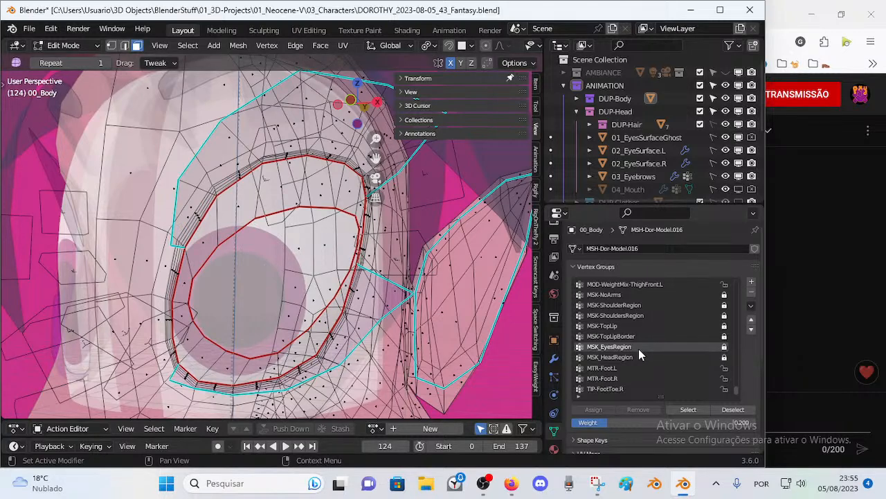
# Step: Select the MSK_EyesRegion faces, hide the rest of the body mesh, and clear the selection
pyautogui.click(670, 410)
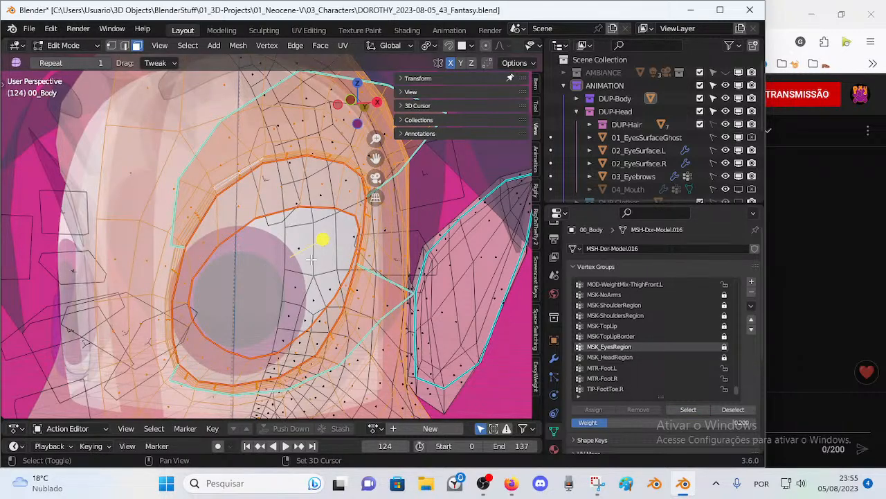
pyautogui.hotkey('shift', 'h')
pyautogui.hotkey('alt', 'a')
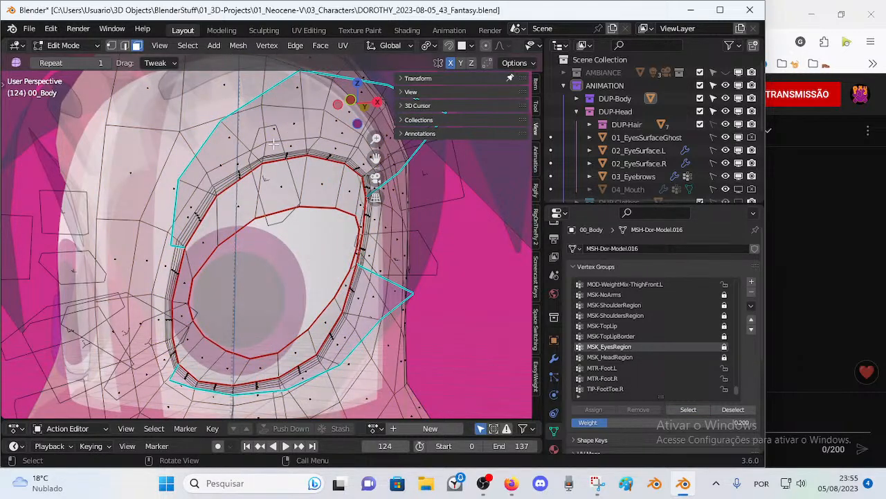
pyautogui.click(298, 108)
pyautogui.hotkey('alt', 'a')
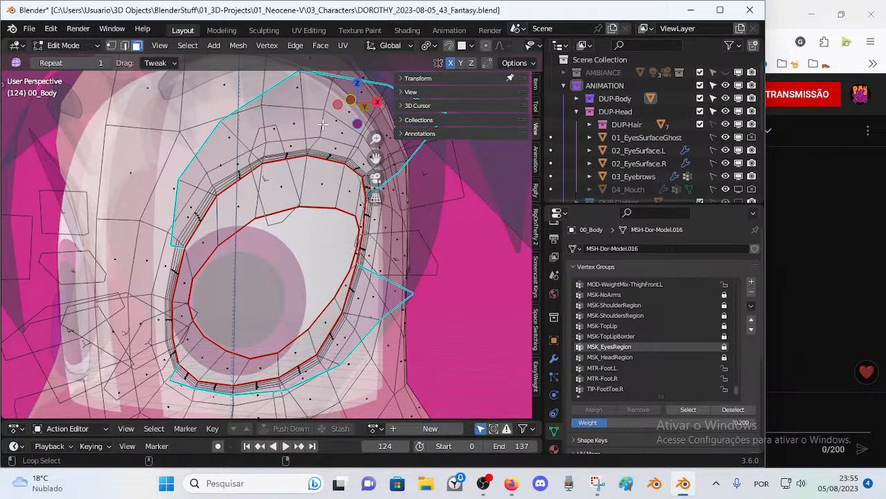
# Step: Turn off X-ray, select the upper and lower eyelash face loops of the left eye, and hide them
pyautogui.hotkey('alt', 'z')
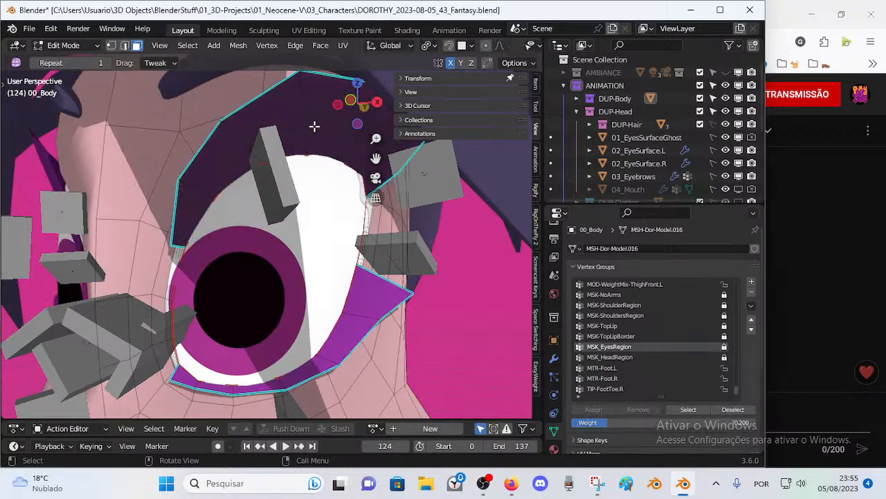
pyautogui.hotkey('ctrl', 'Tab')
pyautogui.click(305, 121)
pyautogui.press('Tab')
pyautogui.keyDown('alt'); pyautogui.click(324, 172); pyautogui.keyUp('alt')
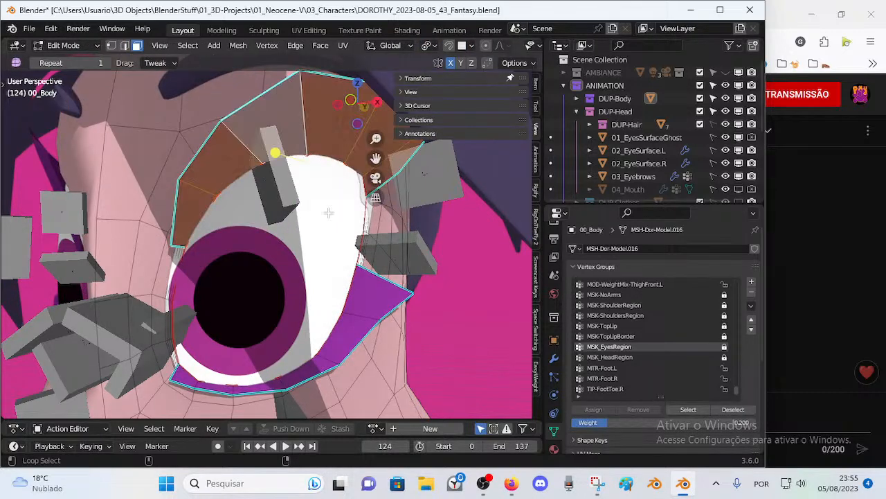
pyautogui.keyDown('alt'); pyautogui.keyDown('shift'); pyautogui.click(361, 317); pyautogui.keyUp('shift'); pyautogui.keyUp('alt')
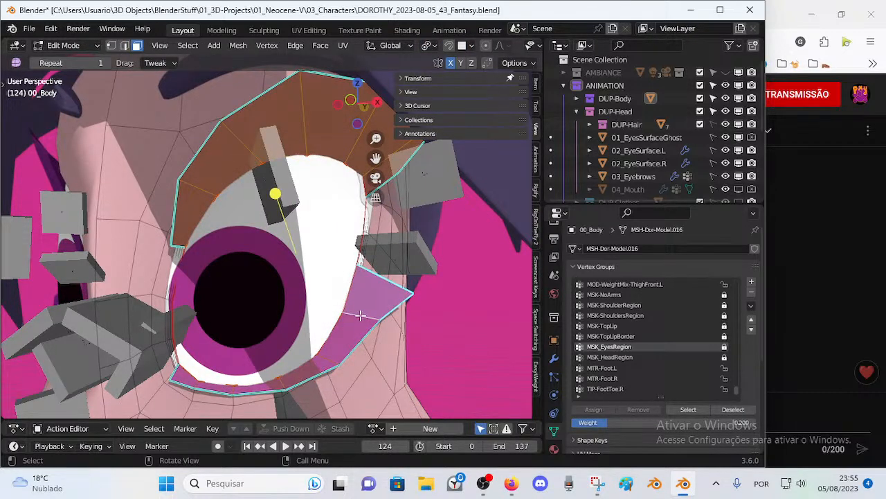
pyautogui.press('h')
# Step: Restore X-ray and switch to edge selection with nothing selected, viewing the left eye from inside the head
pyautogui.hotkey('alt', 'z')
pyautogui.moveTo(320, 249); pyautogui.dragTo(68, 266, button='middle')
pyautogui.scroll(3, 236, 298)
pyautogui.keyDown('shift'); pyautogui.moveTo(251, 308); pyautogui.dragTo(221, 287, button='middle'); pyautogui.keyUp('shift')
pyautogui.hotkey('alt', 'h')
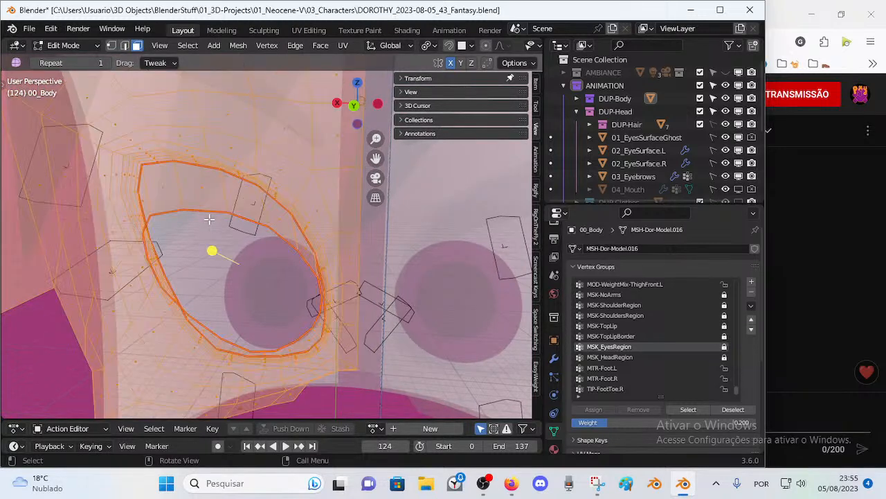
pyautogui.hotkey('alt', 'a')
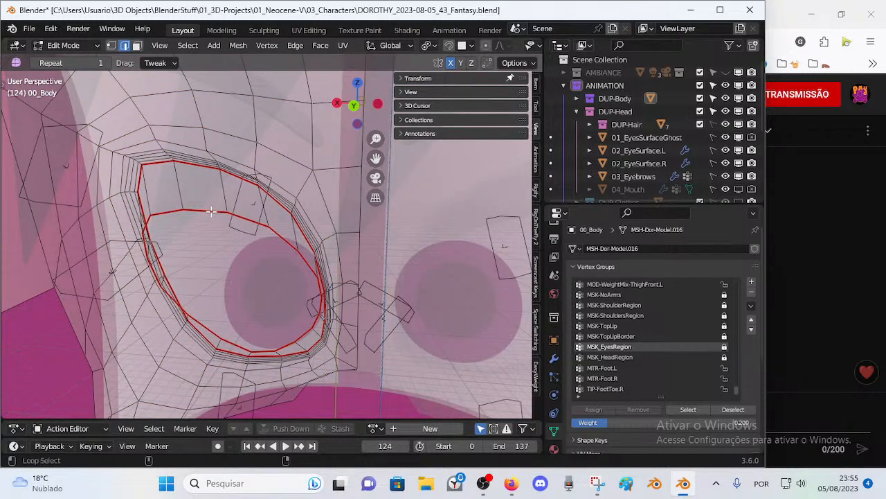
# Step: Scale down the inner edge loop behind the left eyelid and move it within the eye opening
pyautogui.keyDown('shift'); pyautogui.moveTo(248, 275); pyautogui.dragTo(301, 293, button='middle'); pyautogui.keyUp('shift')
pyautogui.press('s')
pyautogui.click(297, 279)
pyautogui.press('g')
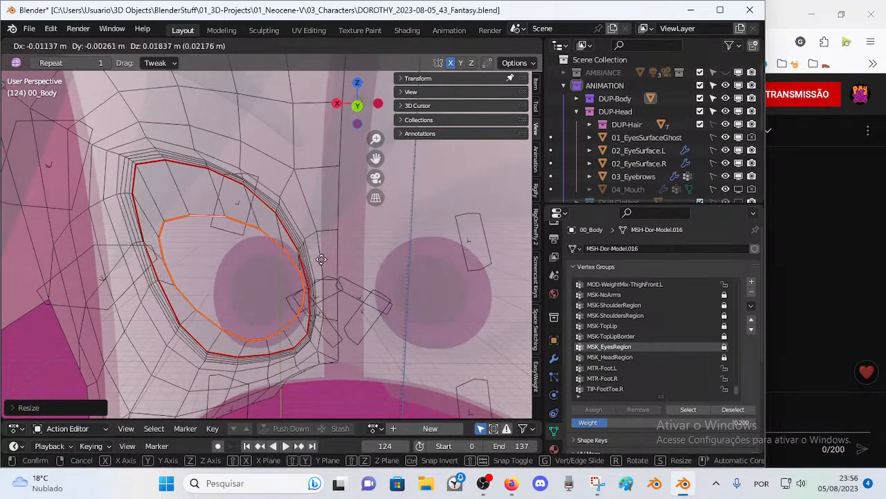
pyautogui.click(322, 198)
# Step: Rotate and reposition the inner eyelid edge loop to follow the eyelid rim, then save the file
pyautogui.moveTo(321, 197); pyautogui.dragTo(295, 189, button='middle')
pyautogui.press('r')
pyautogui.click(362, 312)
pyautogui.moveTo(362, 311); pyautogui.dragTo(334, 250, button='middle')
pyautogui.press('g')
pyautogui.click(318, 248)
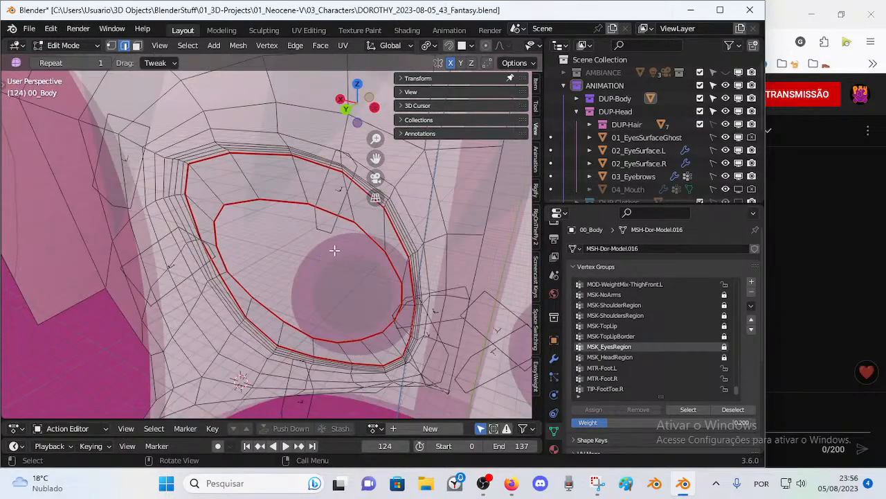
pyautogui.hotkey('ctrl', 's')
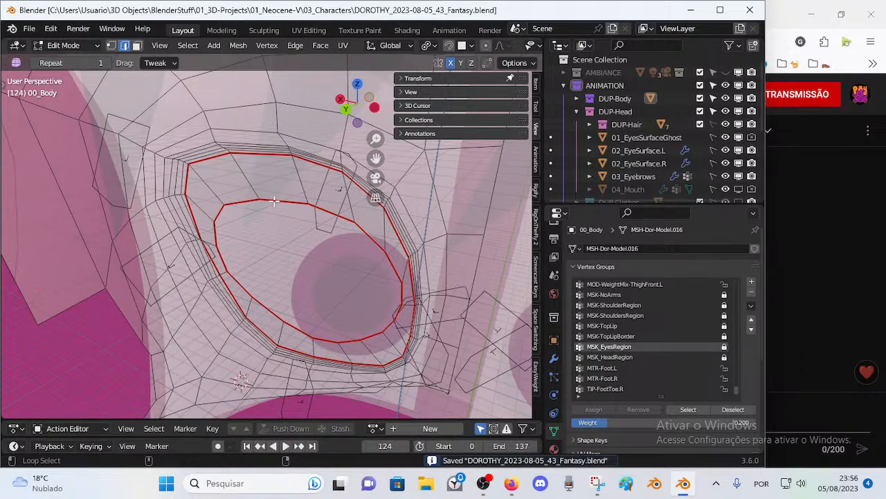
# Step: Select the inner edge loop of the left eyelid, then scale and rotate it around the 3D cursor placed in the eye opening
pyautogui.keyDown('alt'); pyautogui.click(274, 200); pyautogui.keyUp('alt')
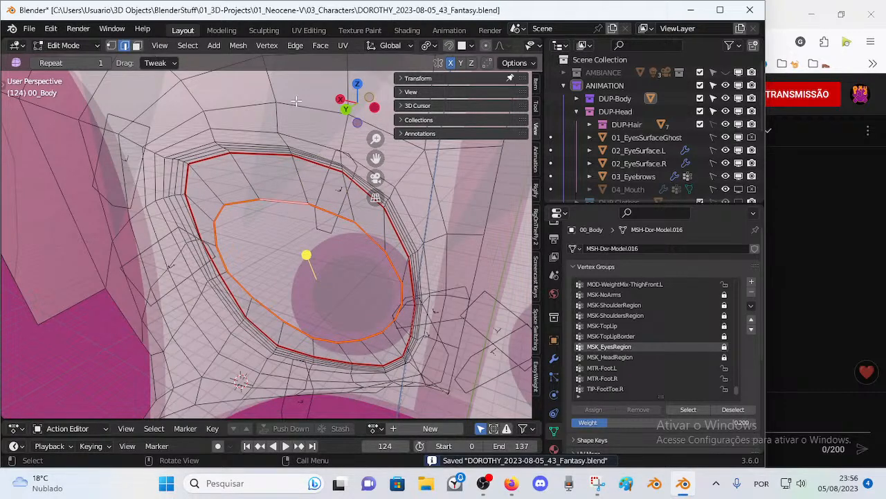
pyautogui.moveTo(329, 278)
pyautogui.mouseDown(button='middle')
pyautogui.moveTo(342, 275)
pyautogui.moveTo(322, 293)
pyautogui.moveTo(327, 277)
pyautogui.mouseUp(button='middle')
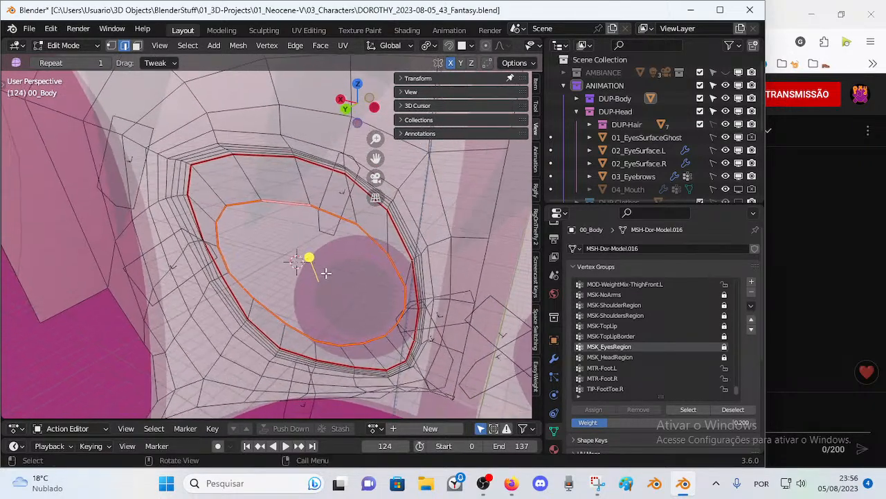
pyautogui.click(427, 45)
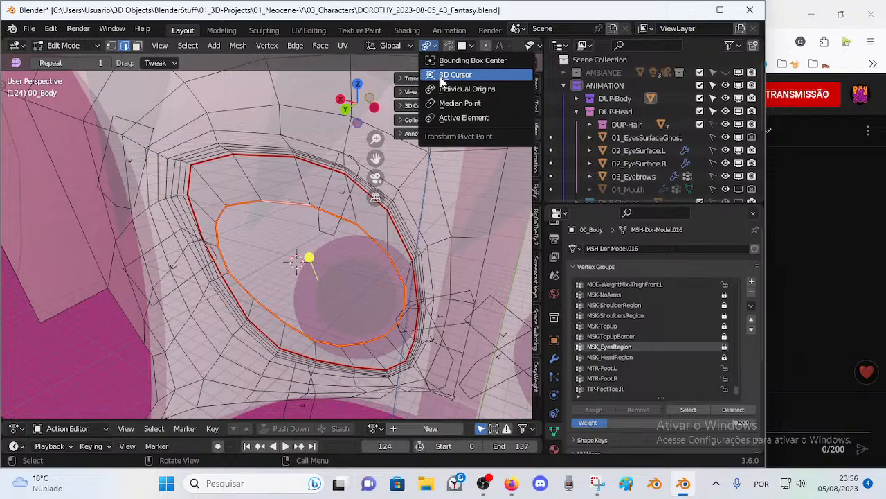
pyautogui.click(449, 73)
pyautogui.press('s')
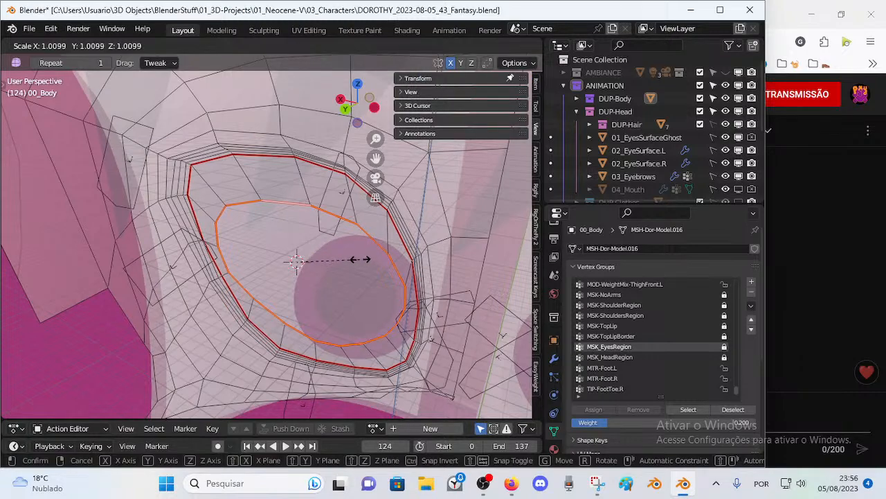
pyautogui.click(483, 243)
pyautogui.moveTo(483, 244); pyautogui.dragTo(367, 291, button='middle')
pyautogui.press('r')
pyautogui.click(378, 312)
# Step: Slide the upper edges of the inner eyelid loop close to the eyelid rim and clear the selection
pyautogui.press('g')
pyautogui.press('g')
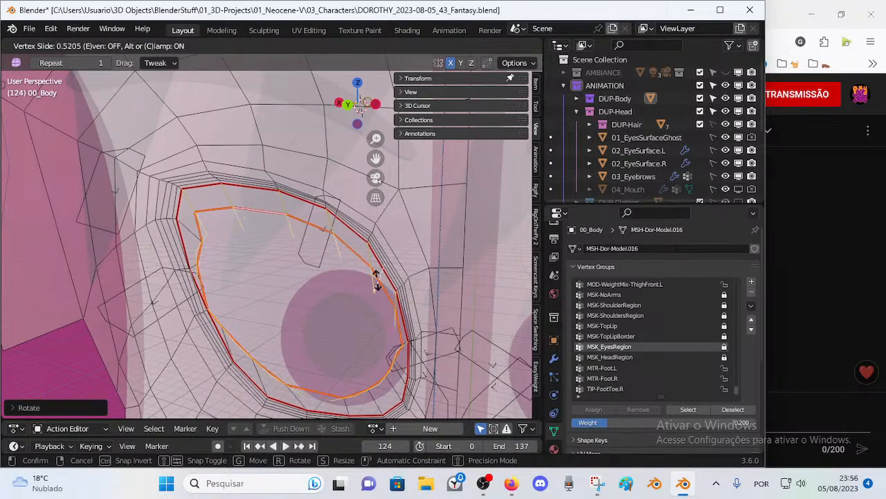
pyautogui.click(291, 234)
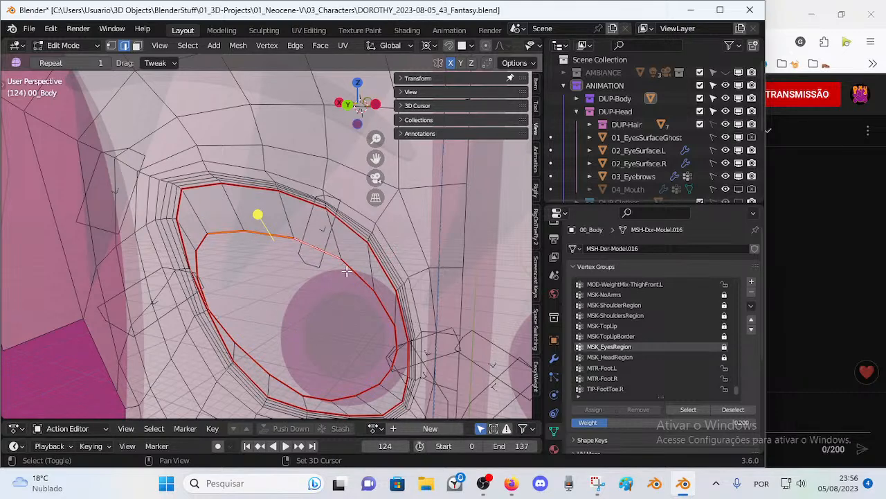
pyautogui.press('g')
pyautogui.press('g')
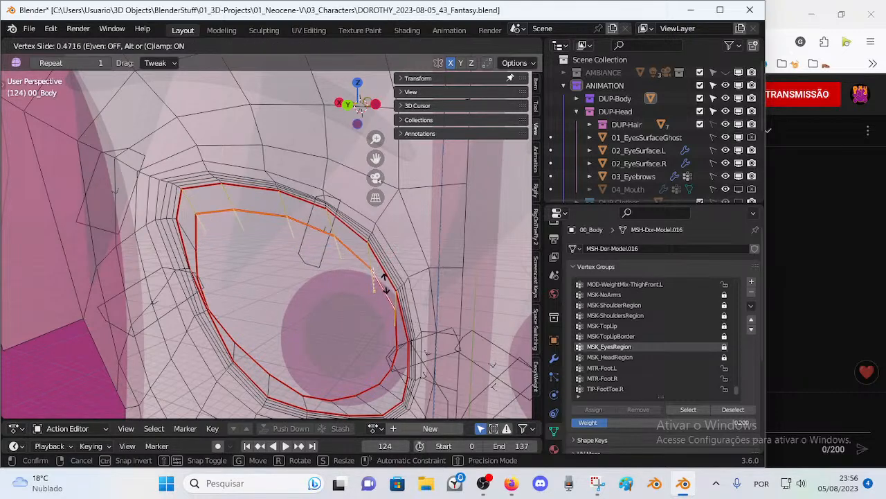
pyautogui.click(379, 270)
pyautogui.hotkey('alt', 'a')
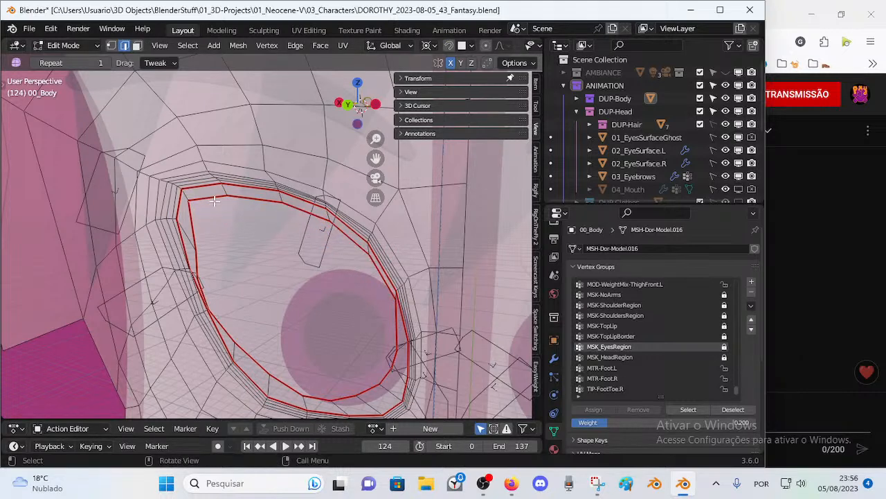
# Step: Slide the inner loop's outer-corner edge and the vertex below it toward the rim, and nudge that vertex into line
pyautogui.press('g')
pyautogui.press('g')
pyautogui.click(212, 194)
pyautogui.press('1')
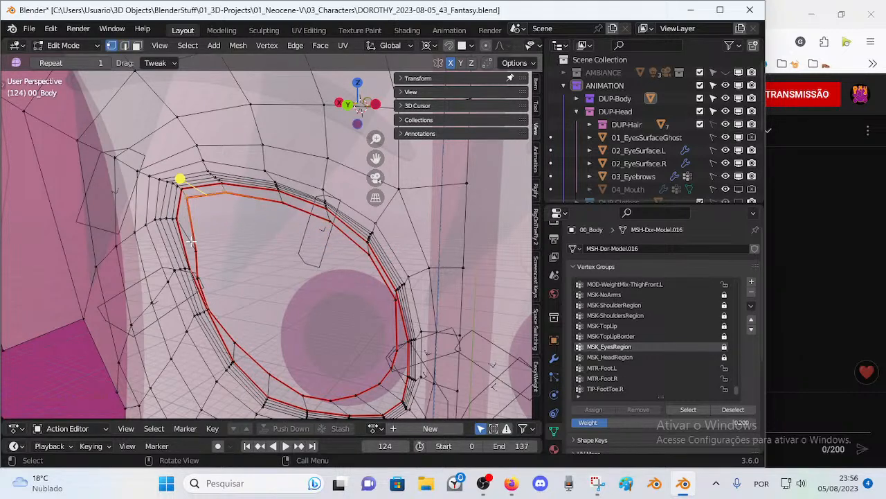
pyautogui.press('g')
pyautogui.press('g')
pyautogui.click(186, 215)
pyautogui.press('g')
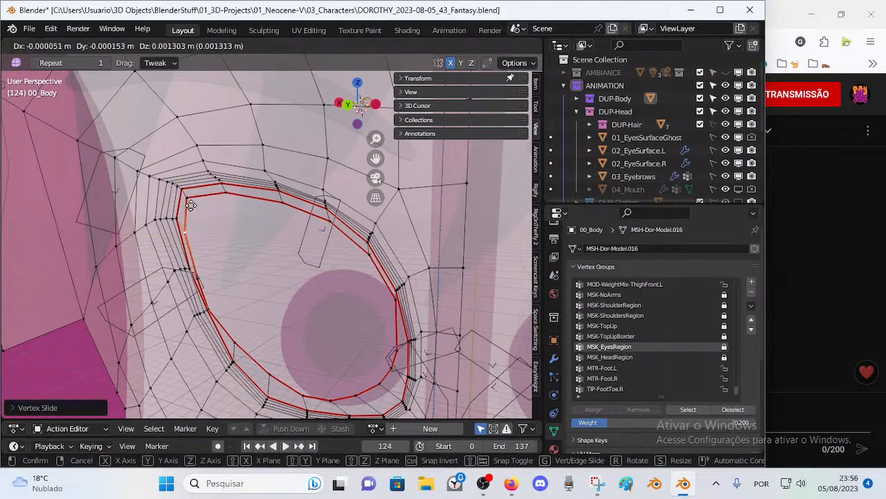
pyautogui.click(192, 167)
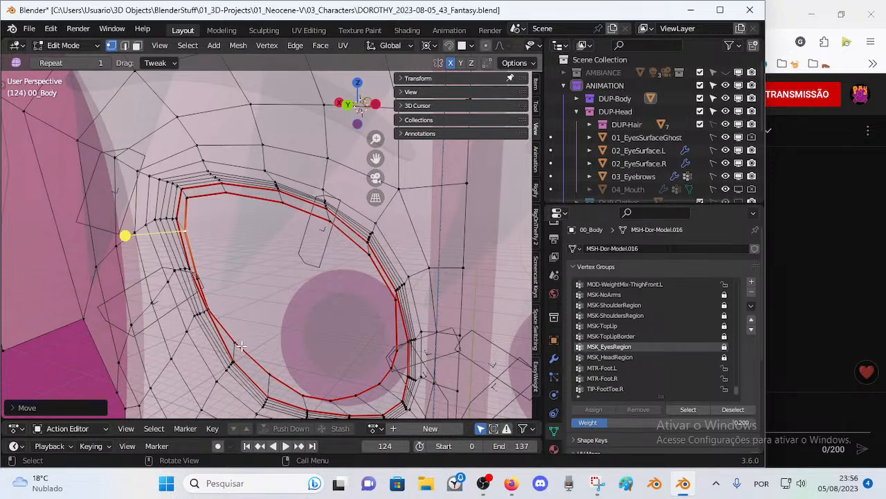
# Step: Slide the lower edges of the inner eyelid loop one by one toward the lower rim
pyautogui.click(240, 346)
pyautogui.keyDown('shift'); pyautogui.moveTo(284, 370); pyautogui.dragTo(277, 328, button='middle'); pyautogui.keyUp('shift')
pyautogui.hotkey('shift', 'v')
pyautogui.click(267, 365)
pyautogui.click(315, 378)
pyautogui.hotkey('shift', 'v')
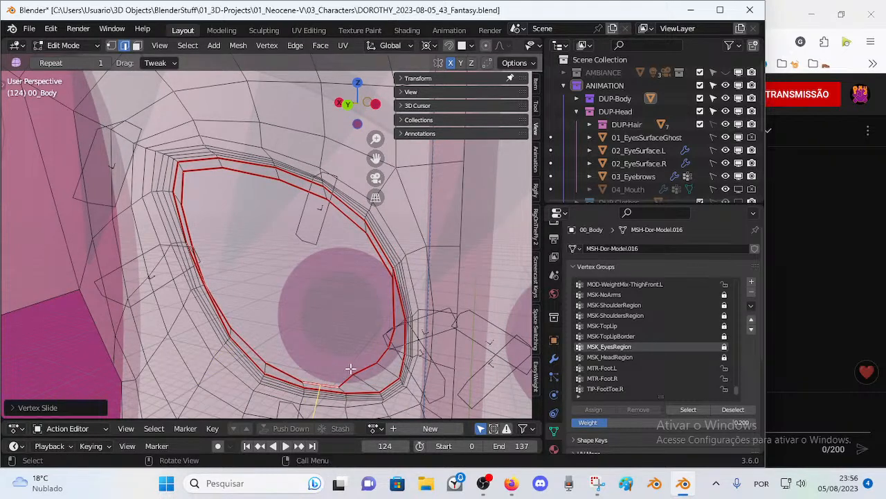
pyautogui.click(406, 341)
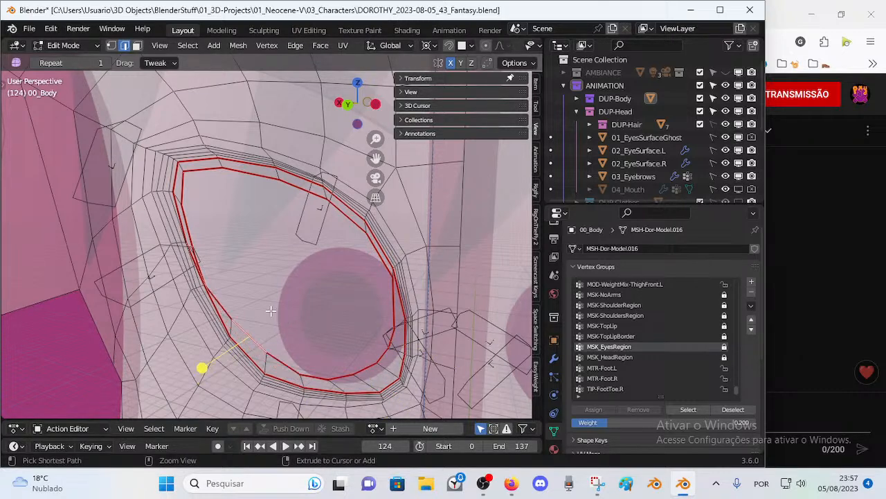
# Step: Undo the last change and select the inner loop's edge near the inner corner of the eye
pyautogui.moveTo(202, 257); pyautogui.dragTo(292, 279, button='middle')
pyautogui.hotkey('ctrl', 'z')
pyautogui.keyDown('alt'); pyautogui.click(332, 269); pyautogui.keyUp('alt')
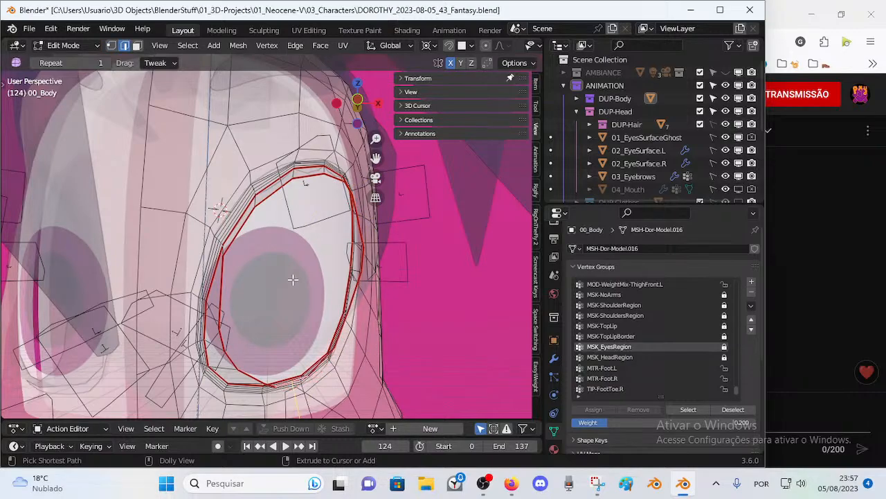
pyautogui.moveTo(216, 243); pyautogui.dragTo(245, 241, button='middle')
pyautogui.keyDown('alt'); pyautogui.click(203, 162); pyautogui.keyUp('alt')
pyautogui.click(230, 201)
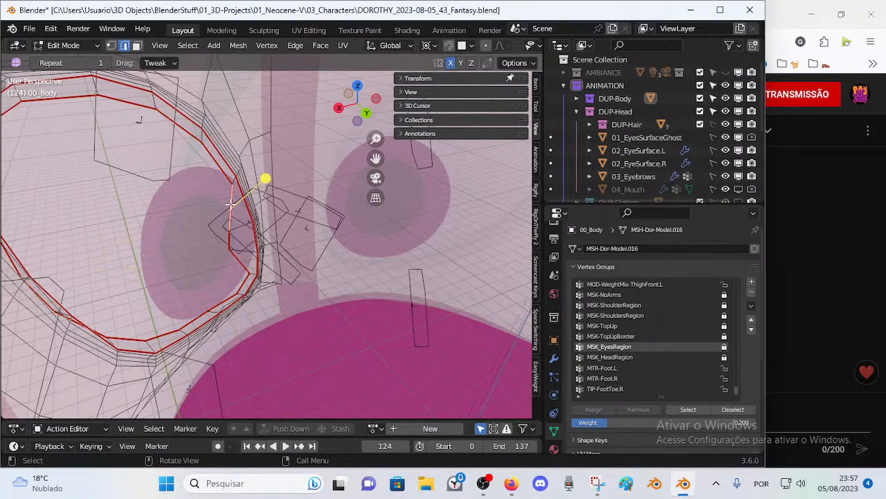
# Step: Slide and move the inner-corner vertex of the inner eyelid loop outward to align it with the rim
pyautogui.moveTo(274, 266)
pyautogui.mouseDown(button='middle')
pyautogui.moveTo(277, 313)
pyautogui.moveTo(234, 307)
pyautogui.mouseUp(button='middle')
pyautogui.keyDown('shift'); pyautogui.moveTo(326, 298); pyautogui.dragTo(171, 283, button='middle'); pyautogui.keyUp('shift')
pyautogui.keyDown('shift'); pyautogui.moveTo(272, 295); pyautogui.dragTo(192, 290, button='middle'); pyautogui.keyUp('shift')
pyautogui.hotkey('shift', 'v')
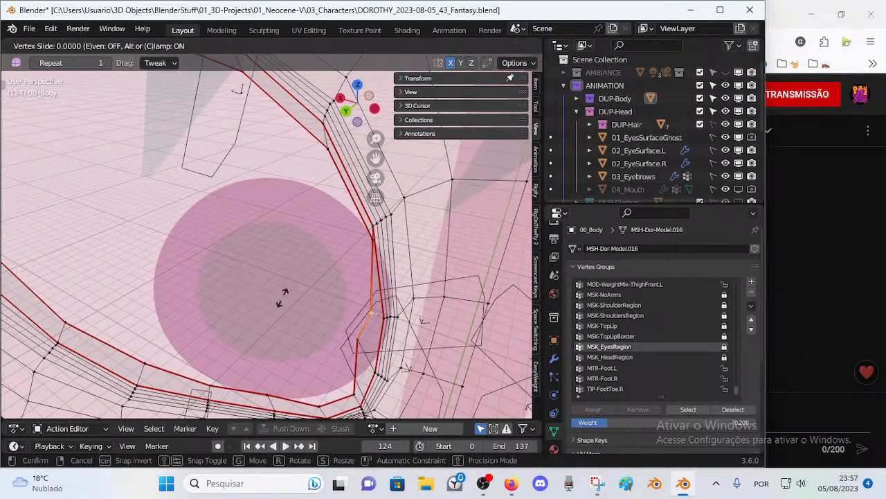
pyautogui.click(310, 309)
pyautogui.press('g')
pyautogui.click(401, 327)
pyautogui.press('g')
pyautogui.press('g')
pyautogui.click(406, 327)
pyautogui.press('g')
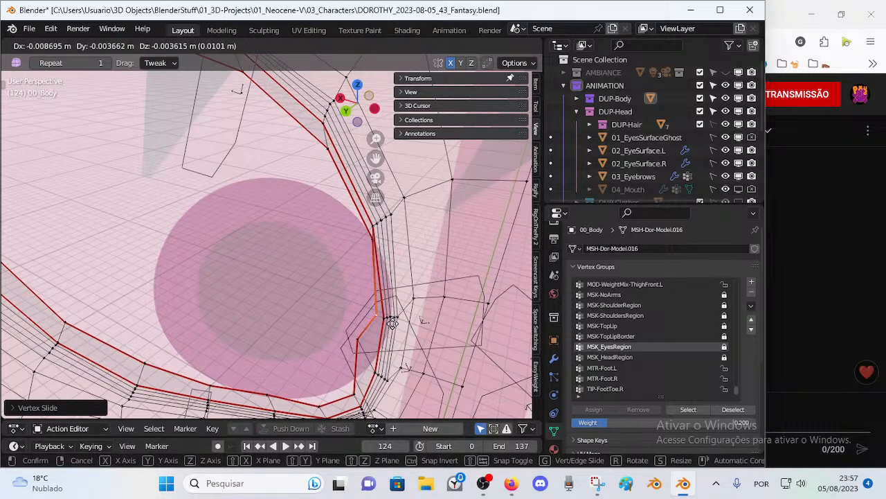
pyautogui.click(392, 324)
# Step: Slide the vertex below the inner corner and the adjoining bottom edge of the inner loop toward the rim
pyautogui.press('g')
pyautogui.press('g')
pyautogui.click(375, 360)
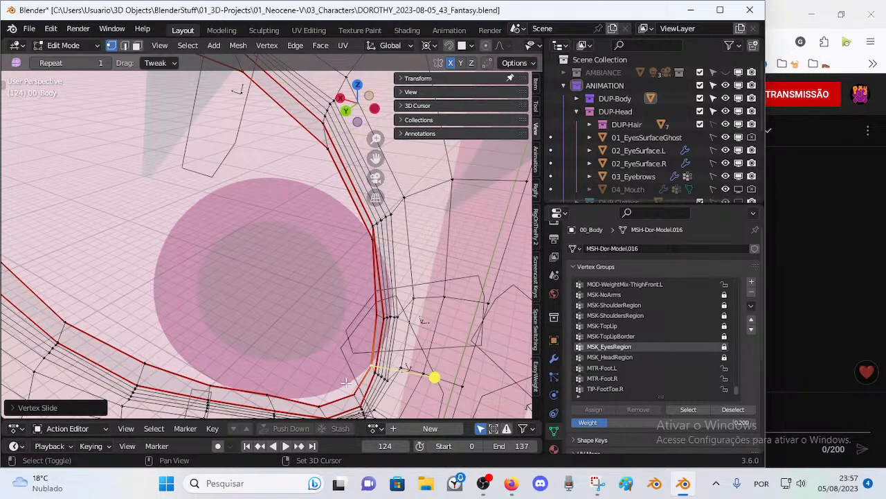
pyautogui.keyDown('shift'); pyautogui.moveTo(347, 382); pyautogui.dragTo(345, 372, button='middle'); pyautogui.keyUp('shift')
pyautogui.press('2')
pyautogui.click(336, 393)
pyautogui.press('g')
pyautogui.press('g')
pyautogui.click(336, 389)
# Step: Slide two more lower edges of the inner loop so they run evenly beside the lower rim
pyautogui.click(239, 385)
pyautogui.press('g')
pyautogui.press('g')
pyautogui.click(239, 395)
pyautogui.click(121, 350)
pyautogui.press('g')
pyautogui.press('g')
pyautogui.click(117, 353)
# Step: Slide the vertices on the lower outer side of the inner loop close to the eyelid rim
pyautogui.keyDown('shift'); pyautogui.moveTo(65, 362); pyautogui.dragTo(141, 382, button='middle'); pyautogui.keyUp('shift')
pyautogui.scroll(-1, 54, 256)
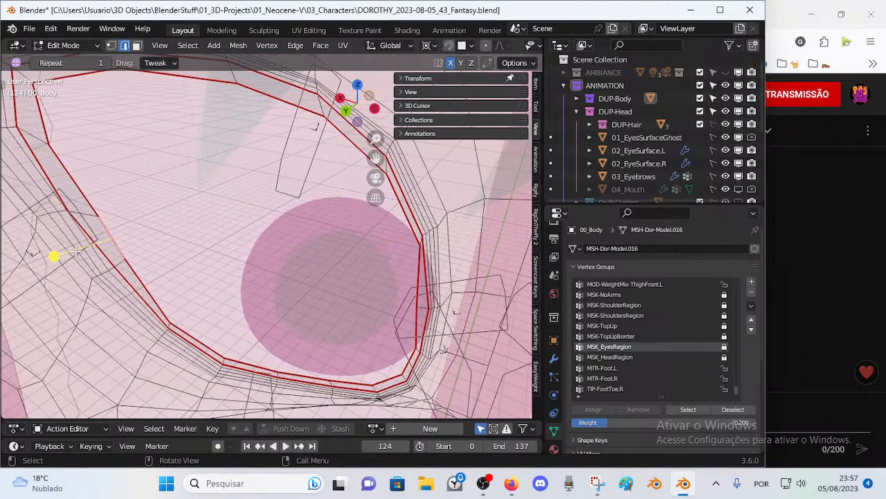
pyautogui.press('g')
pyautogui.press('g')
pyautogui.press('1')
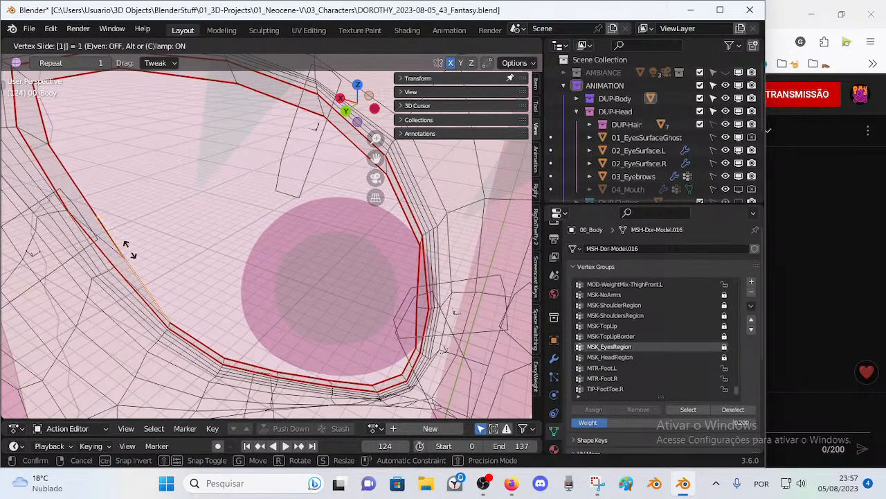
pyautogui.press('Return')
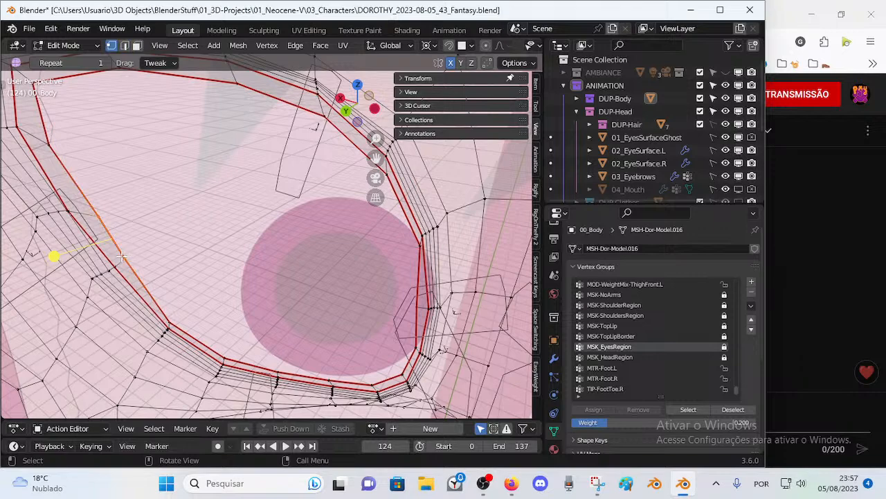
pyautogui.hotkey('shift', 'v')
pyautogui.click(135, 254)
pyautogui.click(97, 215)
pyautogui.hotkey('shift', 'v')
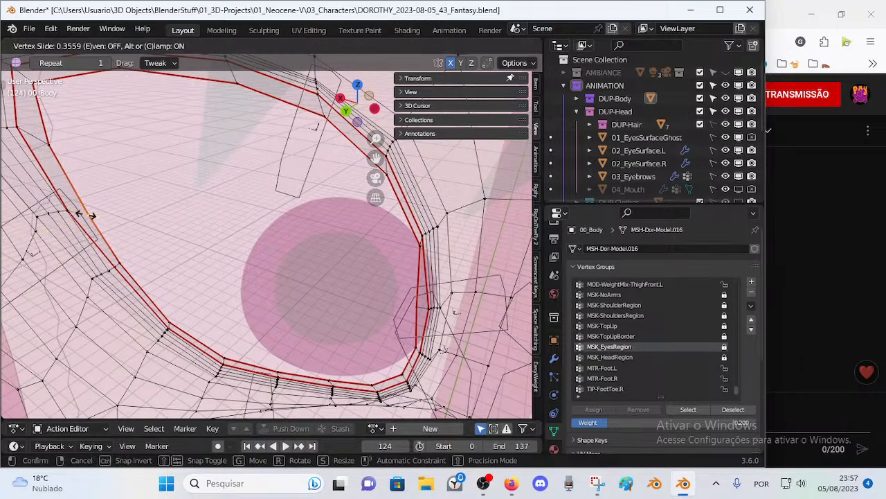
pyautogui.click(75, 211)
# Step: Slide the two vertices at the outer corner of the inner loop toward the rim
pyautogui.keyDown('shift'); pyautogui.moveTo(77, 234); pyautogui.dragTo(131, 279, button='middle'); pyautogui.keyUp('shift')
pyautogui.click(115, 197)
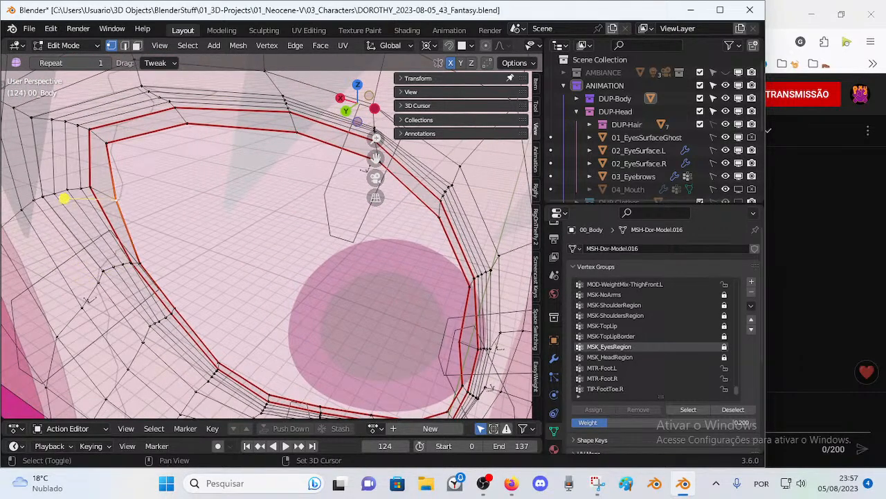
pyautogui.hotkey('shift', 'v')
pyautogui.click(104, 182)
pyautogui.press('g')
pyautogui.rightClick(85, 128)
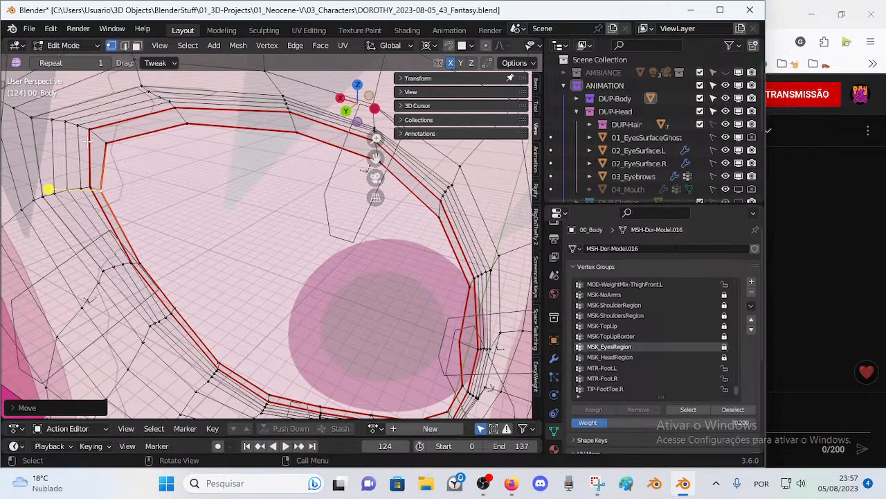
pyautogui.click(100, 144)
pyautogui.hotkey('shift', 'v')
pyautogui.click(99, 142)
# Step: Slide the vertices along the top of the inner loop up toward the upper eyelid rim
pyautogui.click(174, 107)
pyautogui.hotkey('shift', 'v')
pyautogui.click(248, 105)
pyautogui.click(297, 131)
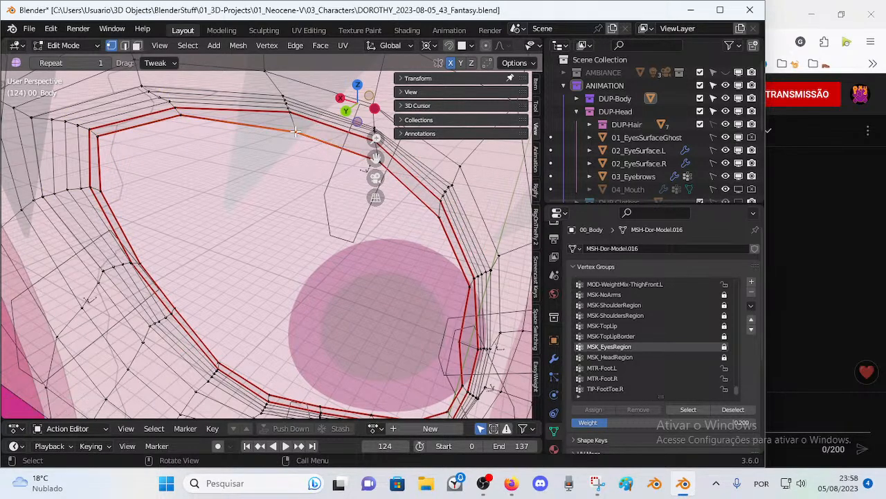
pyautogui.hotkey('shift', 'v')
pyautogui.click(298, 125)
pyautogui.hotkey('shift', 'v')
pyautogui.click(380, 158)
# Step: Slide the upper nose-side vertices and the inner-corner vertex of the inner loop outward to match the rim
pyautogui.moveTo(242, 132); pyautogui.dragTo(263, 150, button='middle')
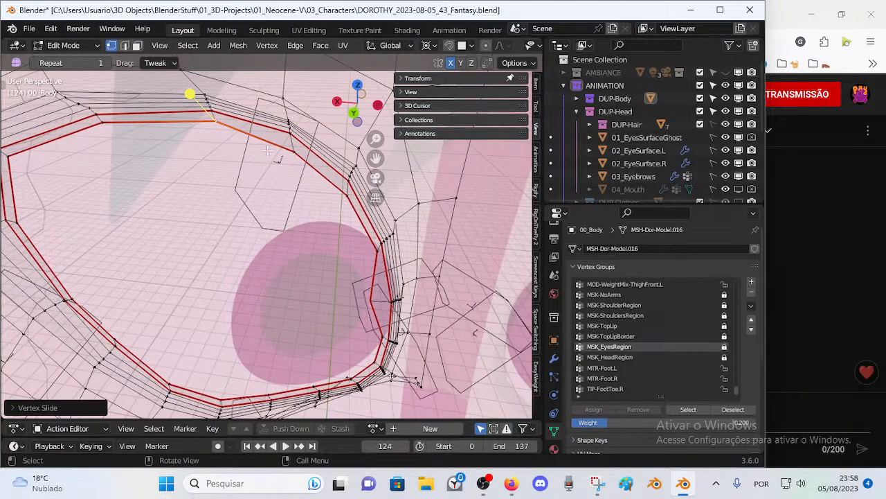
pyautogui.click(293, 153)
pyautogui.hotkey('shift', 'v')
pyautogui.click(286, 144)
pyautogui.click(343, 202)
pyautogui.hotkey('shift', 'v')
pyautogui.click(344, 196)
pyautogui.click(367, 299)
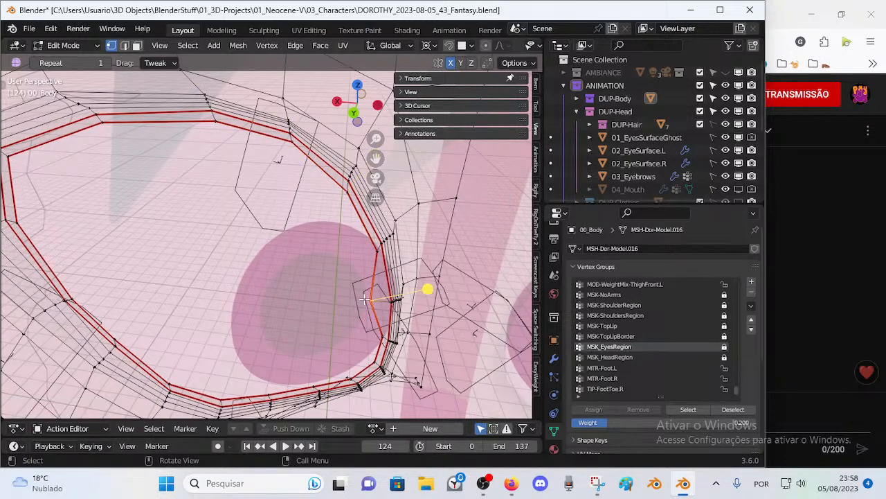
pyautogui.hotkey('shift', 'v')
pyautogui.click(373, 297)
# Step: Select the entire inner eyelid loop, move it relative to the rim, and smooth its vertices
pyautogui.moveTo(238, 292); pyautogui.dragTo(221, 263, button='middle')
pyautogui.keyDown('alt'); pyautogui.click(117, 164); pyautogui.keyUp('alt')
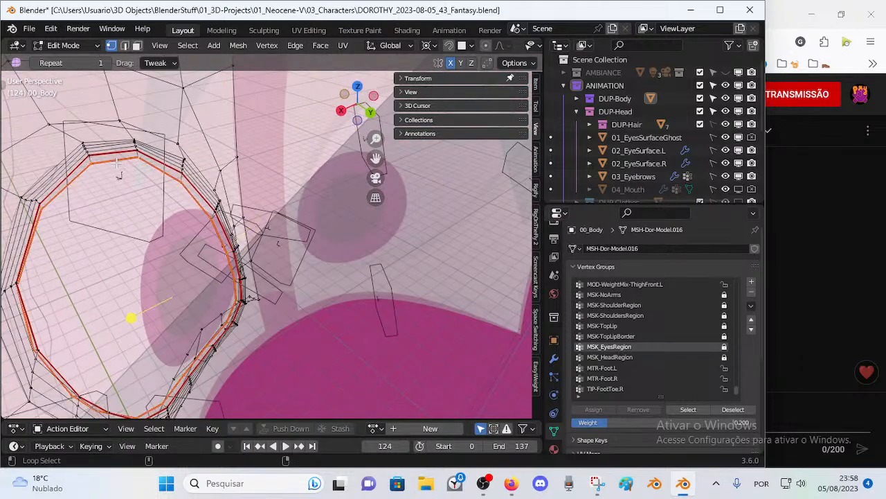
pyautogui.moveTo(129, 247); pyautogui.dragTo(232, 298, button='middle')
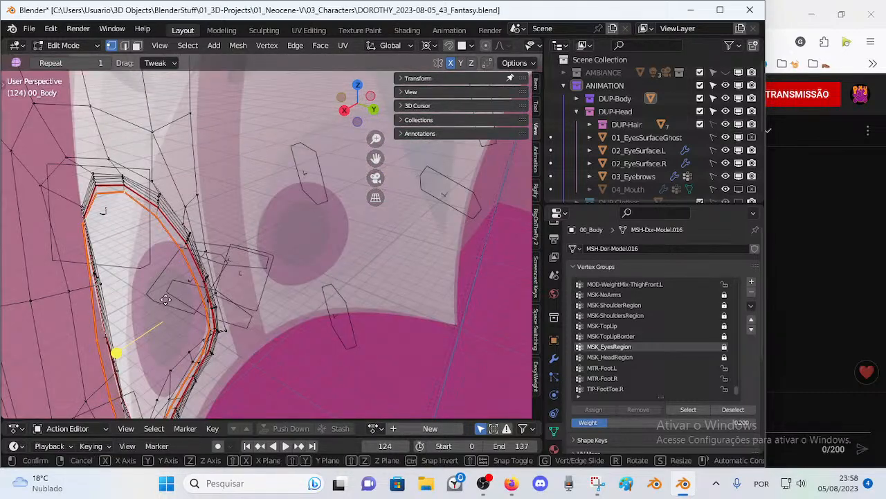
pyautogui.press('g')
pyautogui.click(321, 297)
pyautogui.moveTo(322, 297); pyautogui.dragTo(221, 284, button='middle')
pyautogui.moveTo(270, 260); pyautogui.dragTo(298, 293)
pyautogui.moveTo(299, 293); pyautogui.dragTo(308, 244, button='middle')
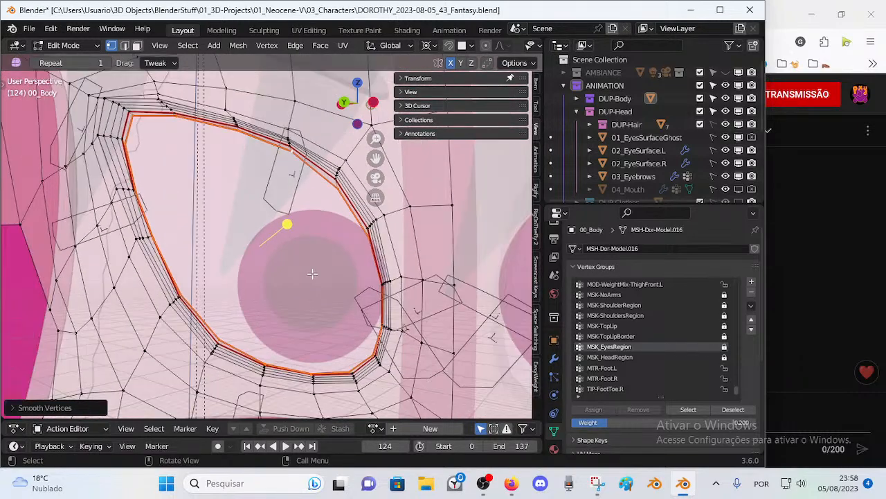
# Step: Adjust the inner loop's position and scale it down slightly around the 3D cursor at the centre of the eye opening
pyautogui.press('s')
pyautogui.click(243, 245)
pyautogui.press('g')
pyautogui.click(321, 291)
pyautogui.press('s')
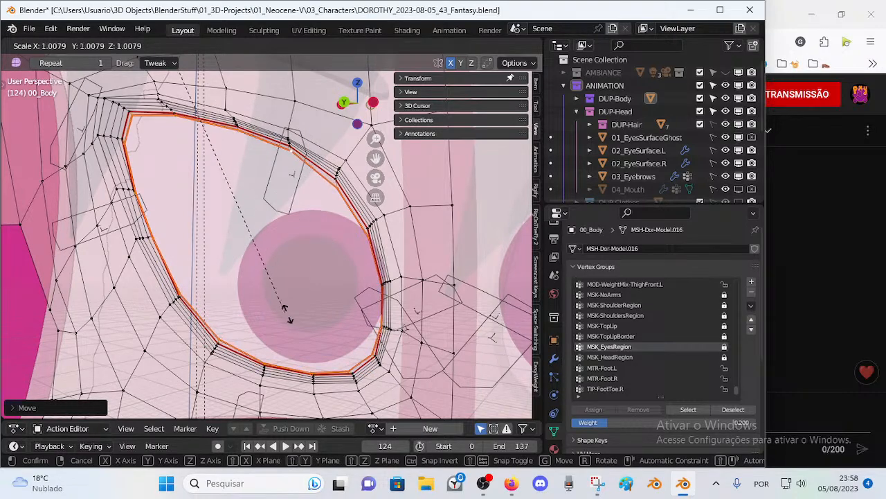
pyautogui.rightClick(291, 311)
pyautogui.press('s')
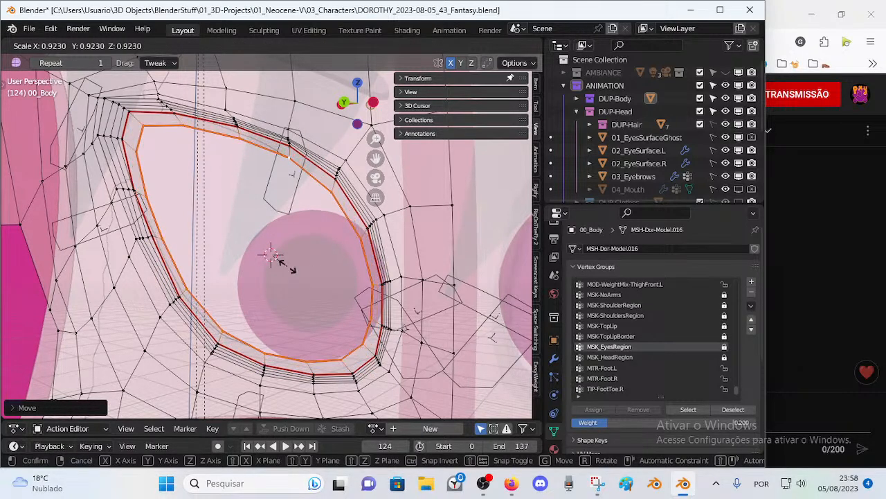
pyautogui.click(300, 270)
# Step: Move the scaled inner loop behind the eyelid rim and check its fit from the side and front
pyautogui.moveTo(299, 269); pyautogui.dragTo(247, 249, button='middle')
pyautogui.press('g')
pyautogui.click(298, 259)
pyautogui.moveTo(299, 259); pyautogui.dragTo(249, 197, button='middle')
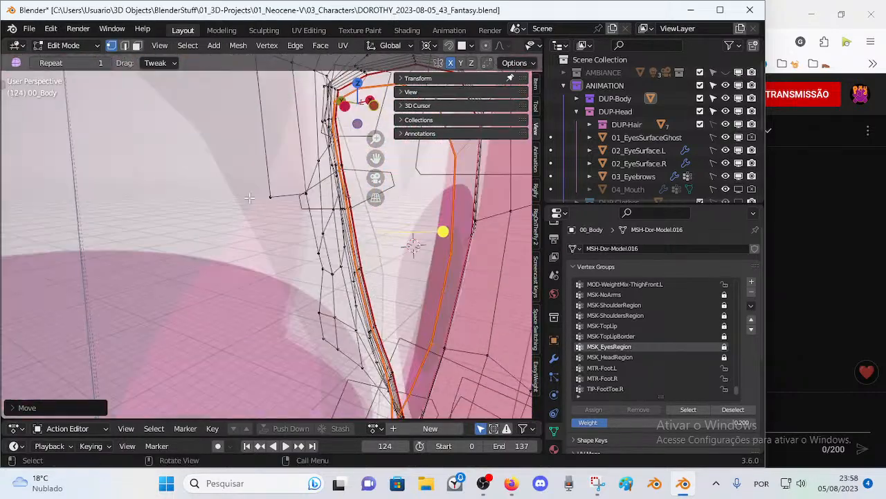
pyautogui.moveTo(337, 241); pyautogui.dragTo(275, 233, button='middle')
pyautogui.scroll(-2, 228, 156)
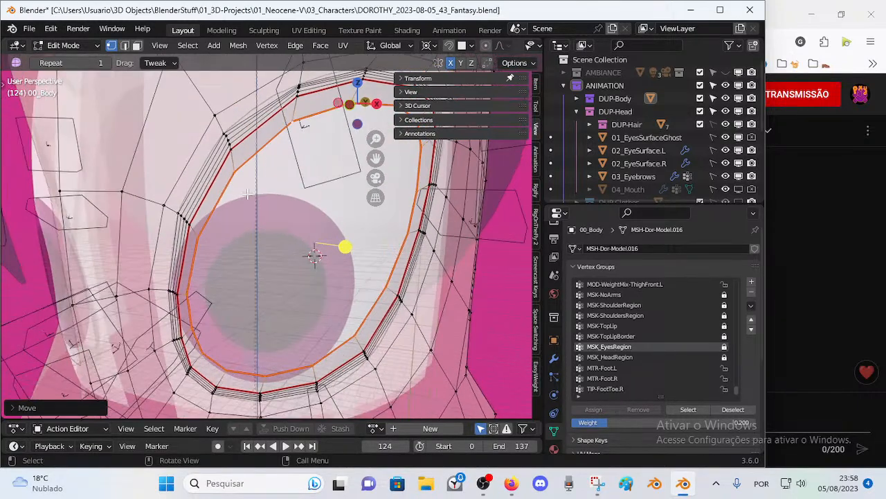
pyautogui.moveTo(246, 189); pyautogui.dragTo(250, 182, button='middle')
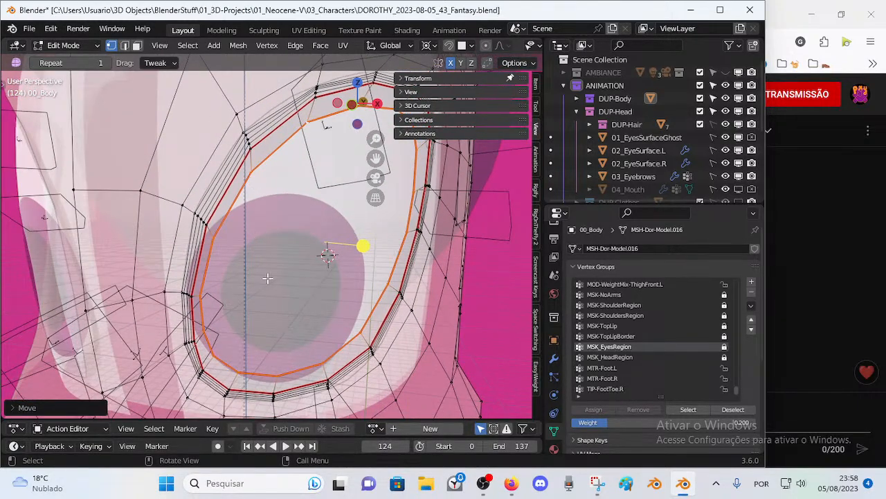
# Step: Deselect the inner eyelid loop and save the file
pyautogui.hotkey('alt', 'a')
pyautogui.moveTo(304, 306); pyautogui.dragTo(303, 272, button='middle')
pyautogui.hotkey('ctrl', 's')
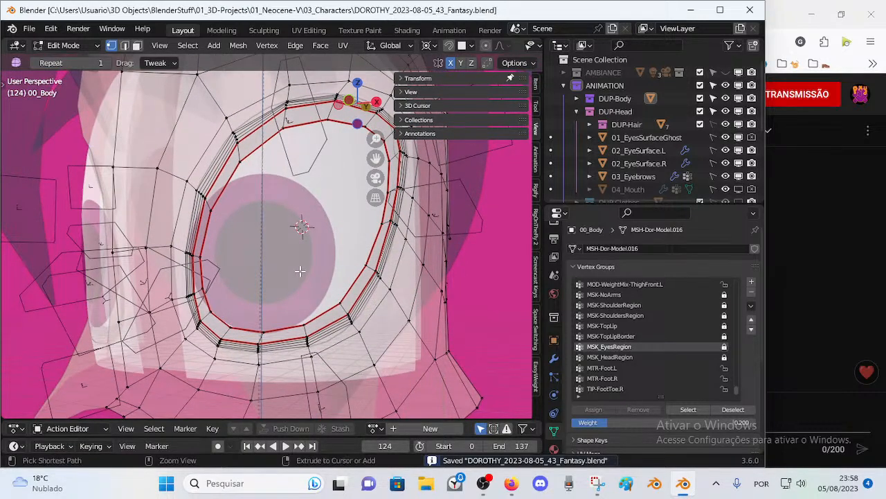
# Step: Clear the vertex selection, turn off X-ray, and return the body mesh to Object Mode to check the left eyelid
pyautogui.moveTo(275, 253); pyautogui.dragTo(267, 200, button='middle')
pyautogui.keyDown('alt'); pyautogui.keyDown('shift'); pyautogui.click(261, 153); pyautogui.keyUp('shift'); pyautogui.keyUp('alt')
pyautogui.hotkey('alt', 'a')
pyautogui.hotkey('alt', 'z')
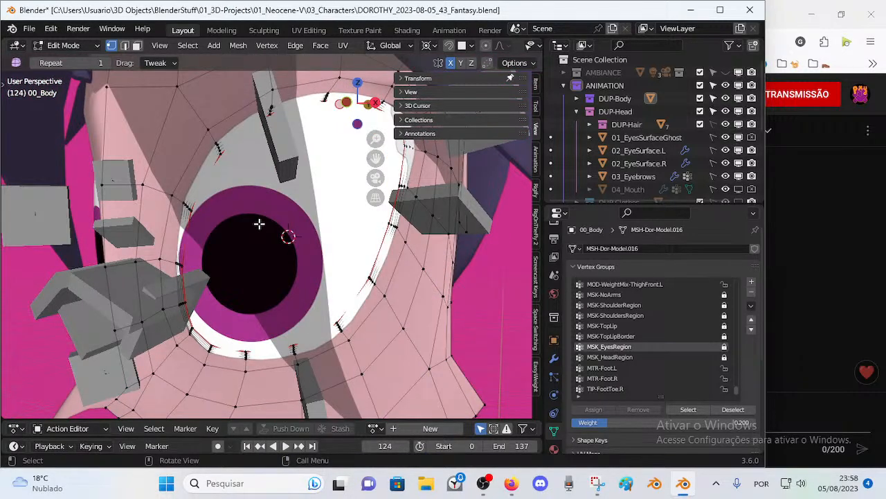
pyautogui.scroll(-2, 259, 224)
pyautogui.hotkey('ctrl', 'Tab')
pyautogui.click(194, 225)
pyautogui.moveTo(254, 227); pyautogui.dragTo(294, 252, button='middle')
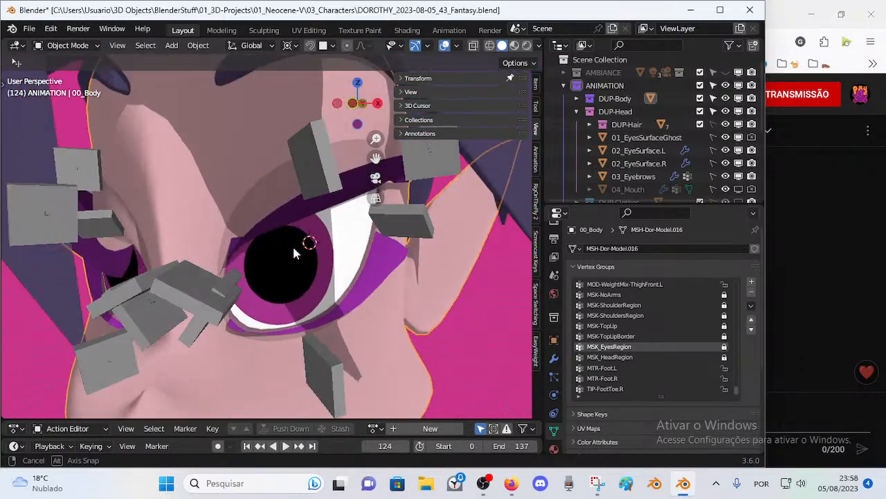
# Step: Put the armature in Pose Mode and move the left eye's CTL_Eyelid-TOP-BB-Handler.L.002 and L.001 bones to test the upper lid
pyautogui.click(306, 188)
pyautogui.hotkey('ctrl', 'Tab')
pyautogui.moveTo(307, 187); pyautogui.dragTo(302, 111)
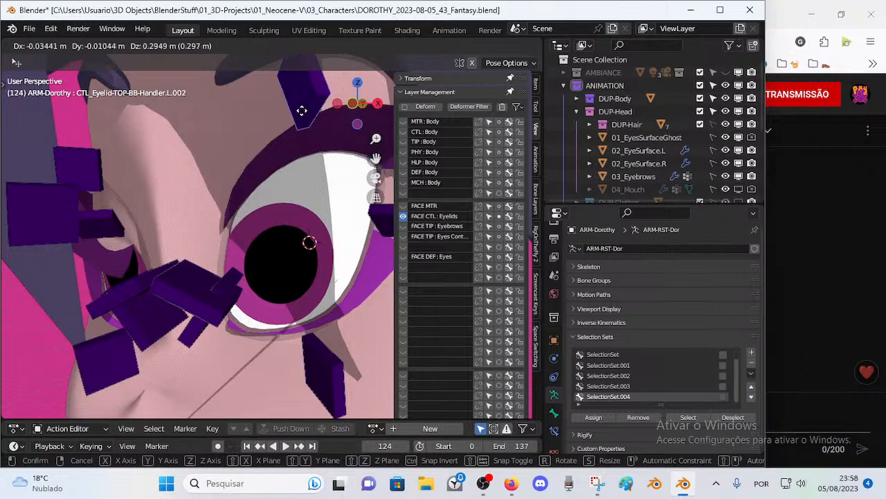
pyautogui.click(302, 111)
pyautogui.click(197, 302)
pyautogui.press('g')
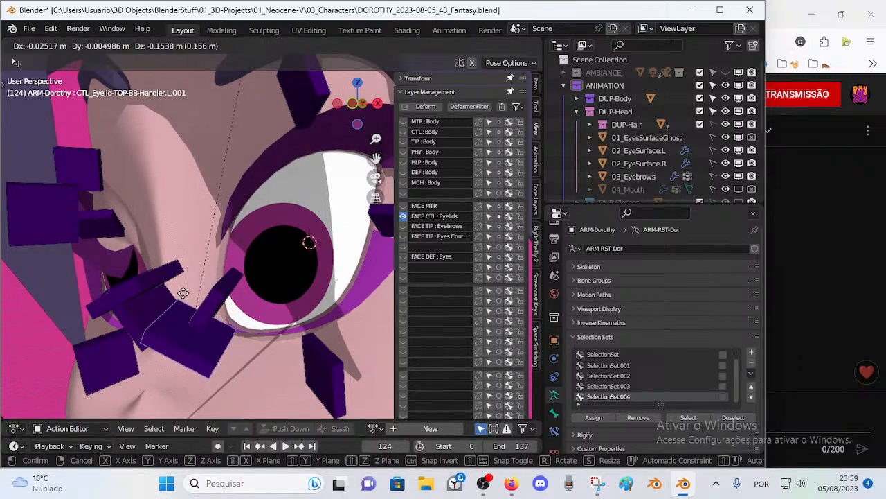
pyautogui.click(319, 400)
# Step: Test-move the left lower eyelid's CTL_Eyelid-BOT-BB-Handler.L.002 bone and the control bone at the eye's outer corner
pyautogui.click(329, 377)
pyautogui.press('g')
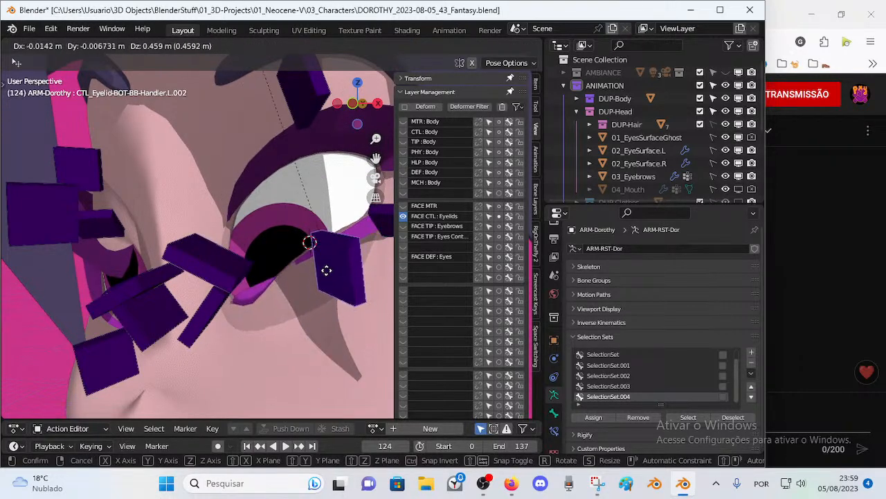
pyautogui.click(324, 375)
pyautogui.moveTo(324, 376); pyautogui.dragTo(279, 278, button='middle')
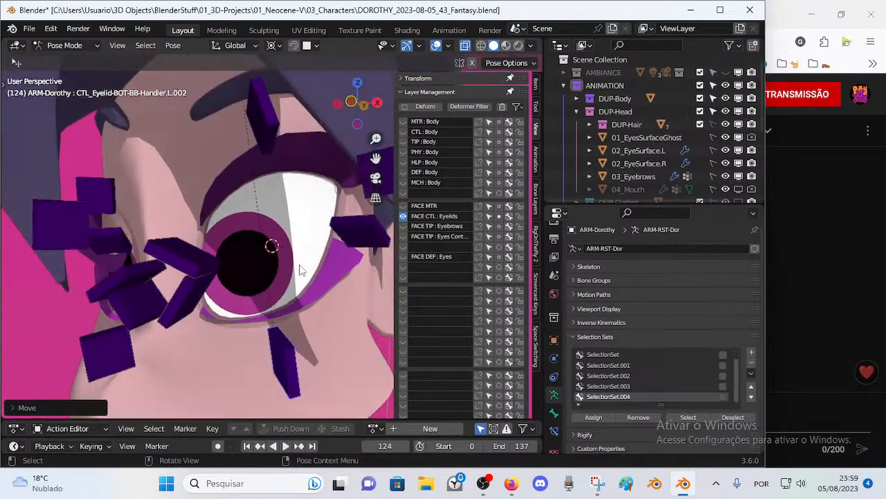
pyautogui.click(347, 229)
pyautogui.press('g')
pyautogui.click(342, 173)
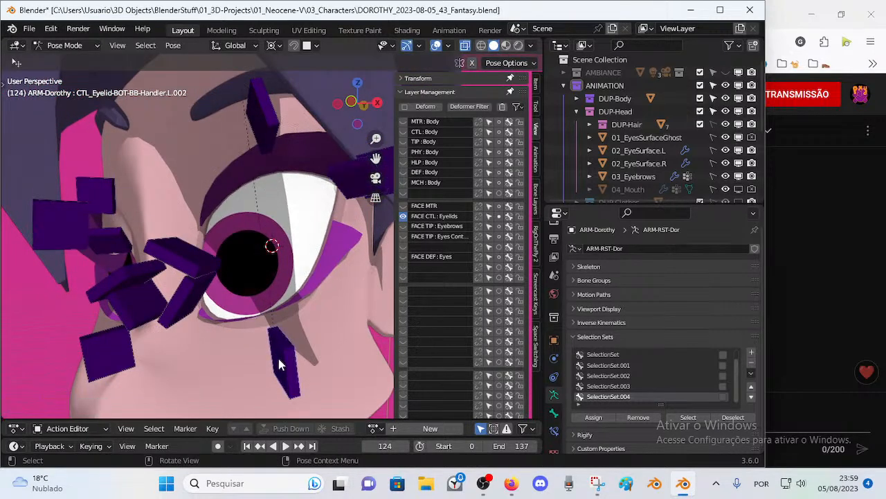
# Step: Reposition the left eye's lower eyelid handler and the control bones at its inner corner
pyautogui.click(280, 365)
pyautogui.press('g')
pyautogui.click(310, 394)
pyautogui.click(204, 264)
pyautogui.press('g')
pyautogui.click(226, 237)
pyautogui.moveTo(202, 280)
pyautogui.mouseDown()
pyautogui.moveTo(192, 332)
pyautogui.moveTo(201, 286)
pyautogui.mouseUp()
# Step: Test the upper eyelid's closing with its TOP handler L.002 and the inner-corner control, then save the file
pyautogui.moveTo(262, 143); pyautogui.dragTo(275, 172)
pyautogui.moveTo(207, 238); pyautogui.dragTo(201, 300)
pyautogui.moveTo(265, 197); pyautogui.dragTo(282, 235)
pyautogui.moveTo(281, 235); pyautogui.dragTo(296, 263, button='middle')
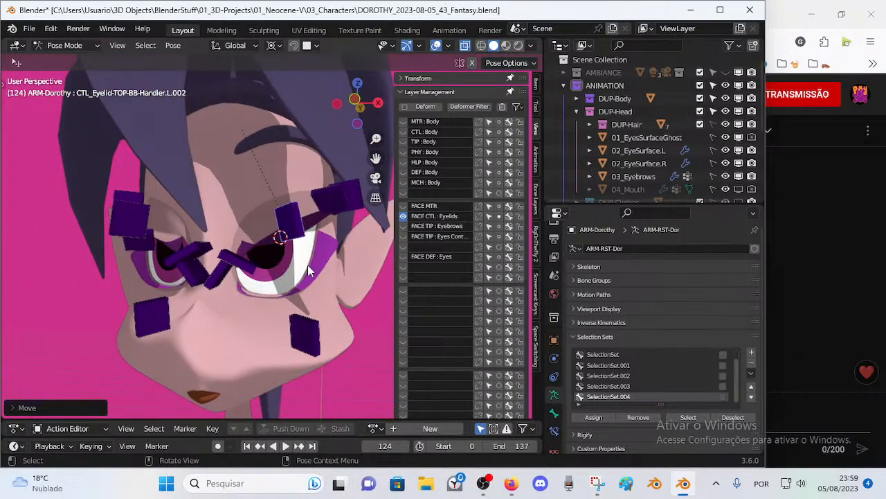
pyautogui.click(287, 182)
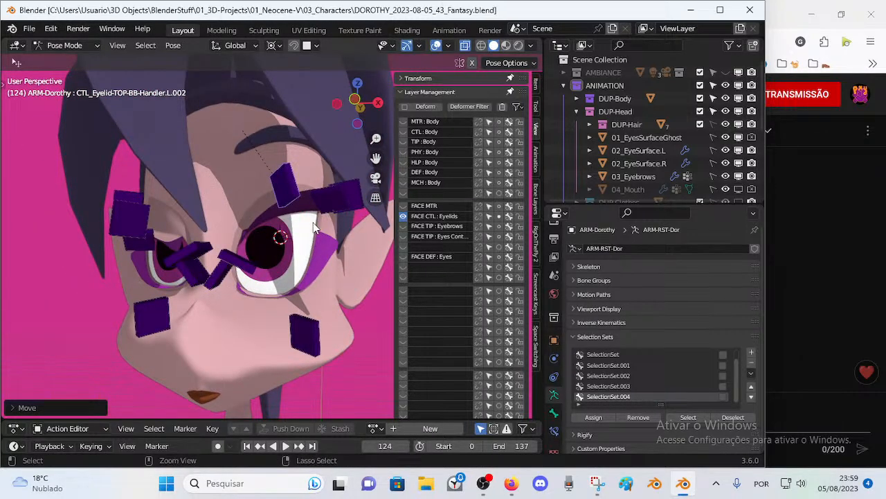
pyautogui.hotkey('ctrl', 's')
# Step: Move the outer upper eyelid control, raise the lower eyelid handler of the left eye, and save the file
pyautogui.moveTo(313, 223); pyautogui.dragTo(319, 186, button='middle')
pyautogui.click(321, 181)
pyautogui.press('g')
pyautogui.click(318, 227)
pyautogui.press('g')
pyautogui.click(305, 295)
pyautogui.click(276, 326)
pyautogui.press('g')
pyautogui.click(260, 306)
pyautogui.hotkey('ctrl', 's')
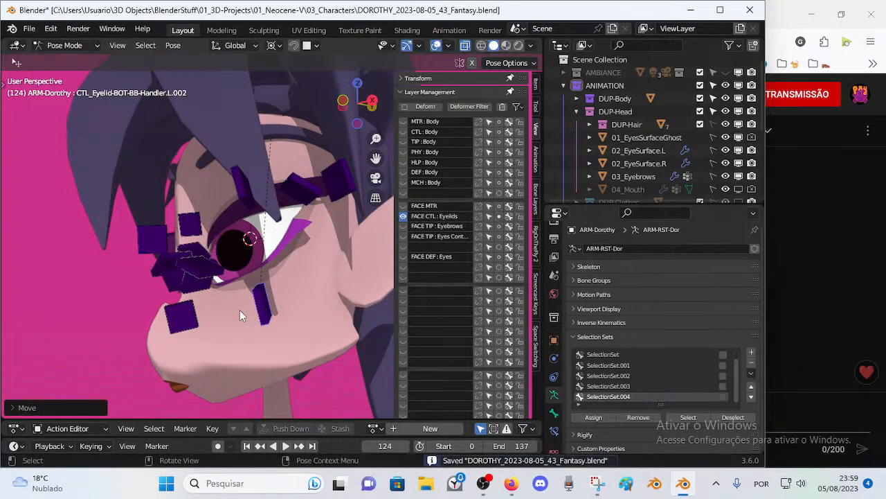
# Step: Readjust the left lower eyelid handler, save the file, and raise the upper eyelid handler L.002
pyautogui.moveTo(234, 312); pyautogui.dragTo(293, 307, button='middle')
pyautogui.press('g')
pyautogui.click(300, 316)
pyautogui.hotkey('ctrl', 's')
pyautogui.click(282, 206)
pyautogui.press('g')
pyautogui.click(284, 177)
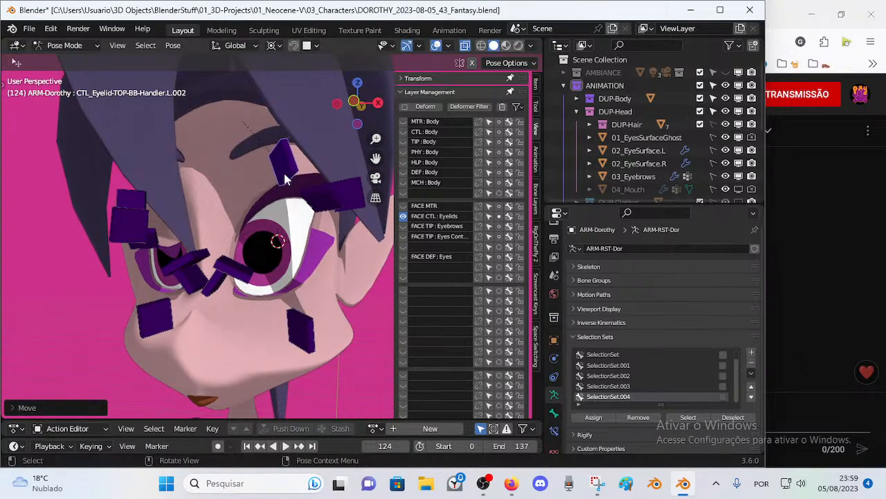
# Step: Lower the left upper eyelid's L.002 handler over the pupil to test the half-closed lid
pyautogui.press('Tab')
pyautogui.moveTo(284, 177); pyautogui.dragTo(277, 274, button='middle')
pyautogui.press('Tab')
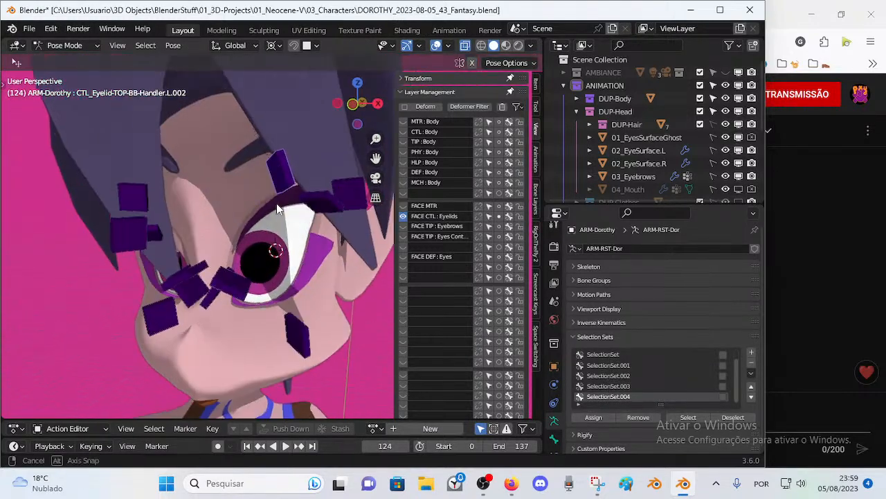
pyautogui.press('g')
pyautogui.click(315, 293)
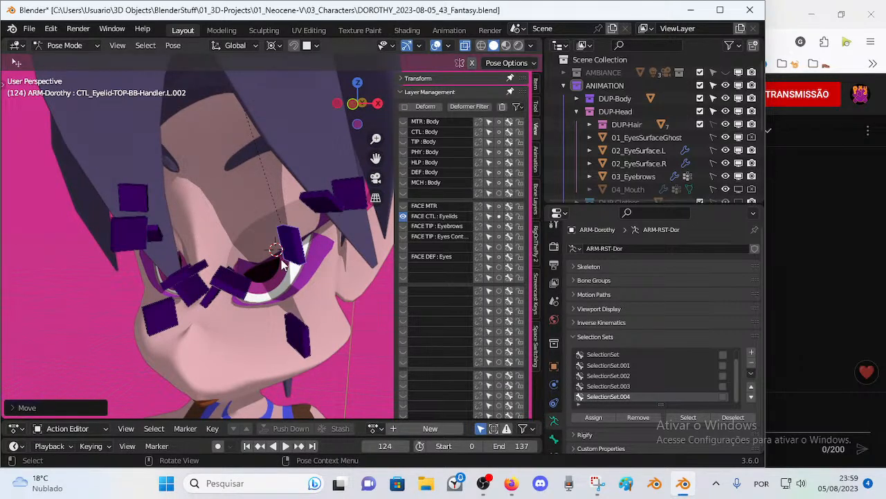
pyautogui.scroll(-1, 554, 436)
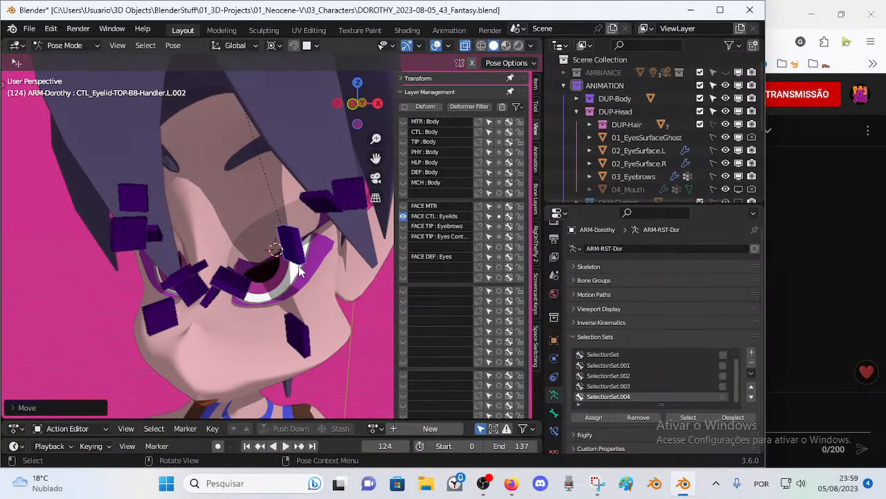
# Step: Show the FACE DEF : Eyes bone layer, inspect the Transformation constraint on DEF_Eyelash-BOT.L.003, and save the file
pyautogui.click(403, 256)
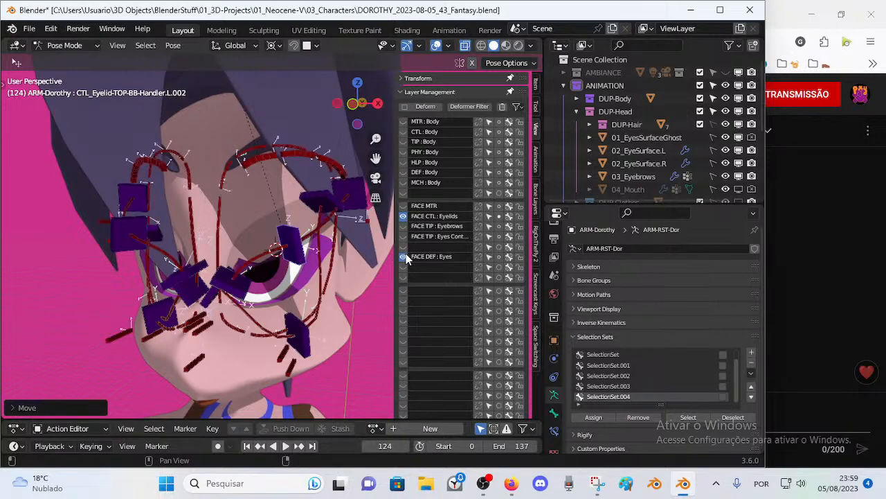
pyautogui.moveTo(249, 201); pyautogui.dragTo(351, 185, button='middle')
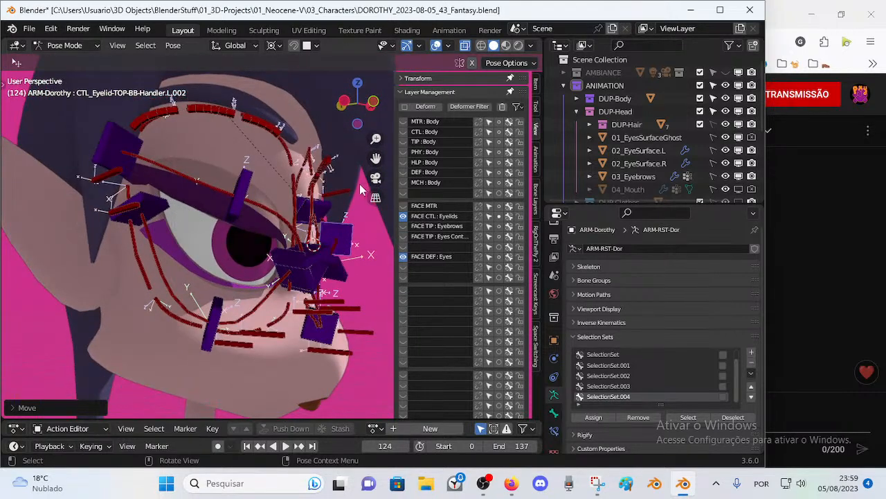
pyautogui.click(355, 203)
pyautogui.click(554, 430)
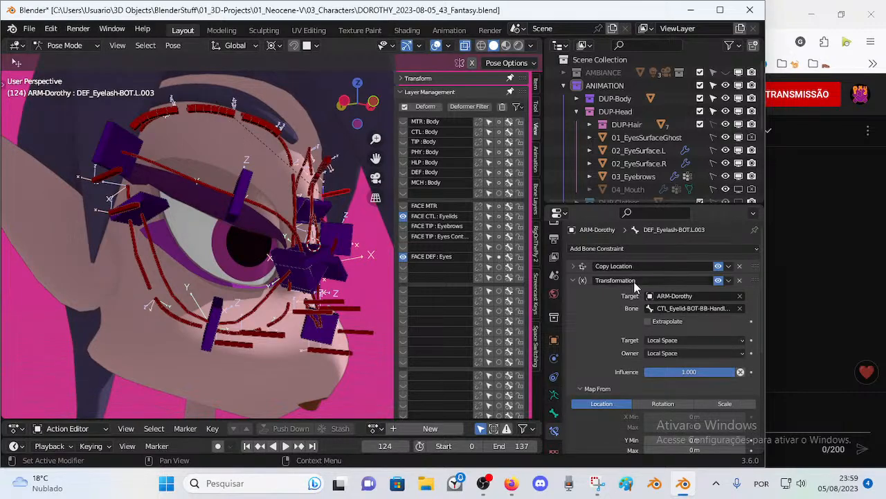
pyautogui.scroll(-3, 692, 373)
pyautogui.moveTo(374, 207); pyautogui.dragTo(325, 179, button='middle')
pyautogui.moveTo(264, 264)
pyautogui.mouseDown(button='middle')
pyautogui.moveTo(256, 284)
pyautogui.moveTo(265, 254)
pyautogui.moveTo(256, 263)
pyautogui.moveTo(267, 268)
pyautogui.mouseUp(button='middle')
pyautogui.hotkey('ctrl', 's')
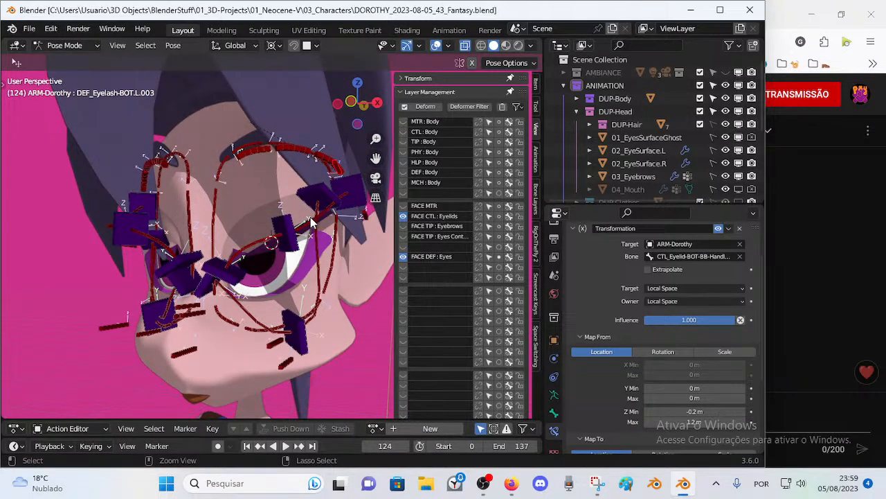
# Step: Switch the armature to Object Mode, isolate the ANIMATION collection, and select the 00_Body mesh
pyautogui.hotkey('ctrl', 'Tab')
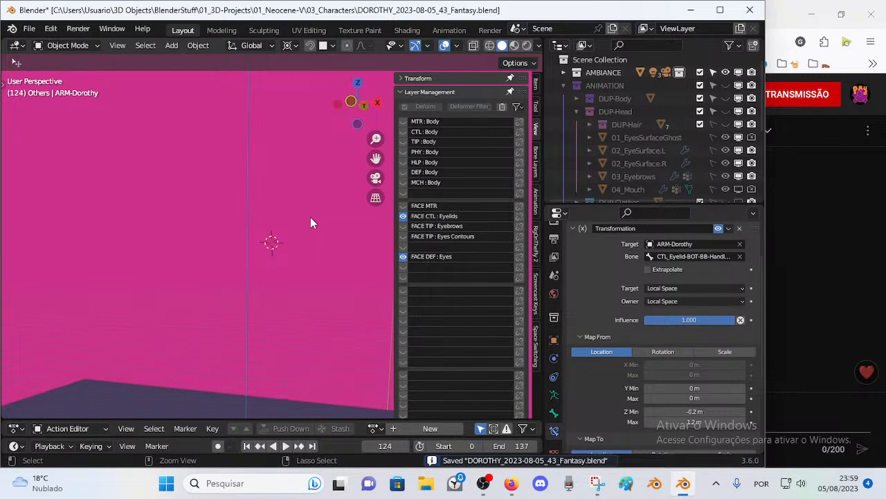
pyautogui.press('2')
pyautogui.scroll(-3, 311, 216)
pyautogui.scroll(-5, 285, 279)
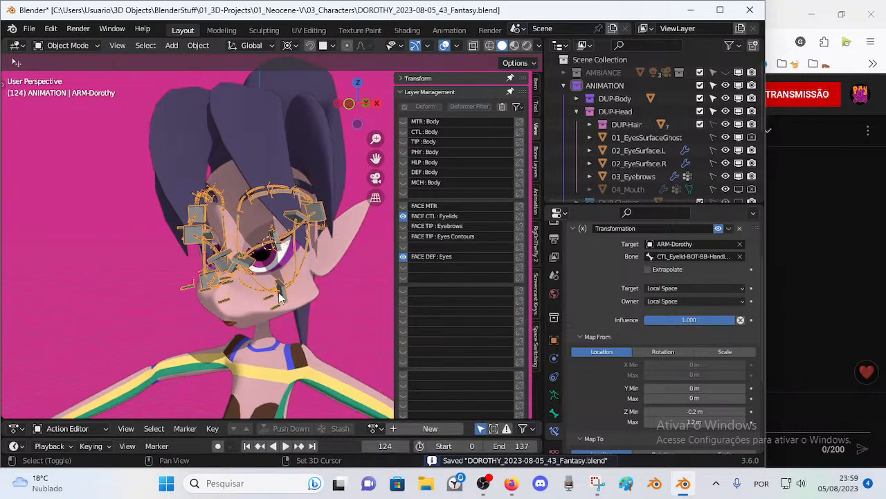
pyautogui.moveTo(275, 299); pyautogui.dragTo(272, 279, button='middle')
pyautogui.click(212, 276)
# Step: Enter Edit Mode on the body mesh, reveal all hidden geometry, and clear the selection
pyautogui.press('Tab')
pyautogui.hotkey('alt', 'h')
pyautogui.scroll(4, 277, 239)
pyautogui.scroll(3, 281, 238)
pyautogui.hotkey('alt', 'a')
pyautogui.scroll(3, 273, 276)
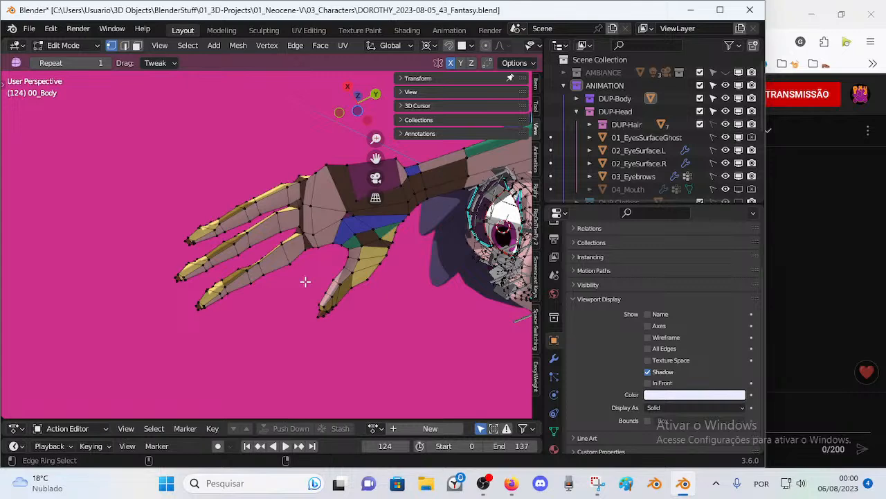
# Step: Examine the coloured patches on the hand and palm, comparing the smoothed mesh with its editable base topology
pyautogui.hotkey('ctrl', 'Tab')
pyautogui.click(205, 277)
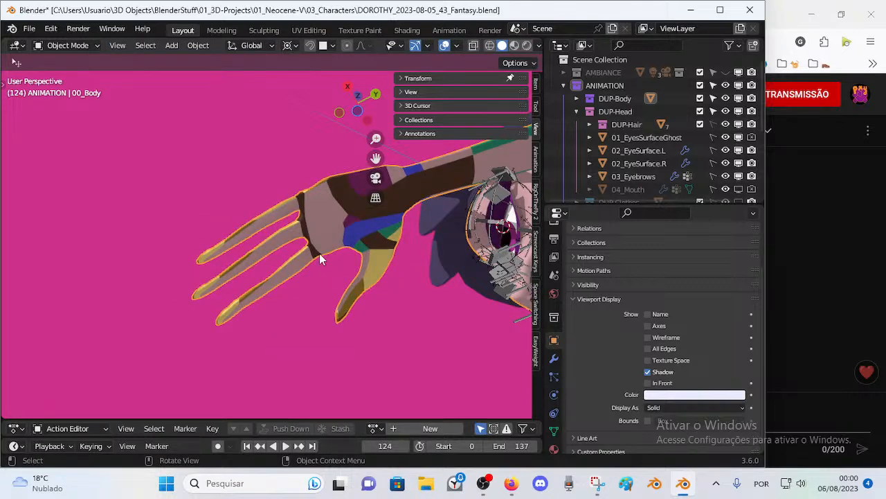
pyautogui.moveTo(319, 252); pyautogui.dragTo(311, 290, button='middle')
pyautogui.moveTo(326, 258); pyautogui.dragTo(339, 305, button='middle')
pyautogui.press('Tab')
pyautogui.scroll(4, 311, 293)
pyautogui.press('Tab')
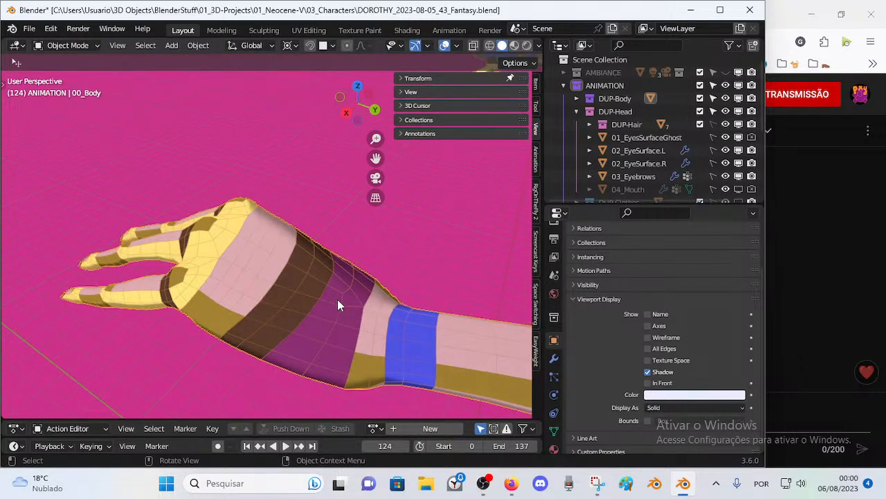
pyautogui.press('Tab')
pyautogui.press('3')
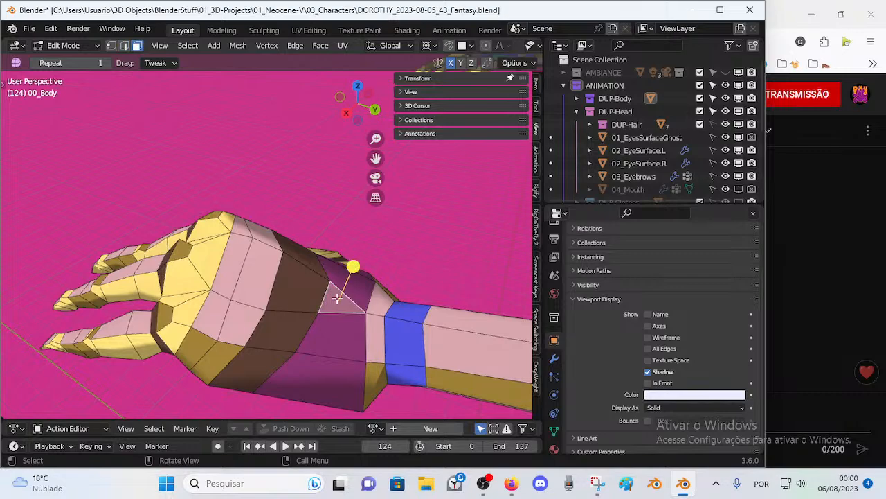
pyautogui.press('Tab')
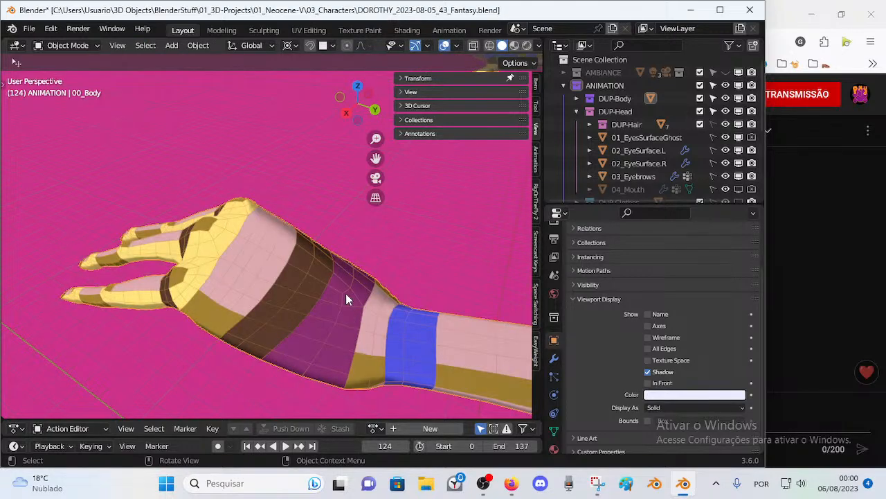
pyautogui.moveTo(251, 352); pyautogui.dragTo(229, 262, button='middle')
pyautogui.press('Tab')
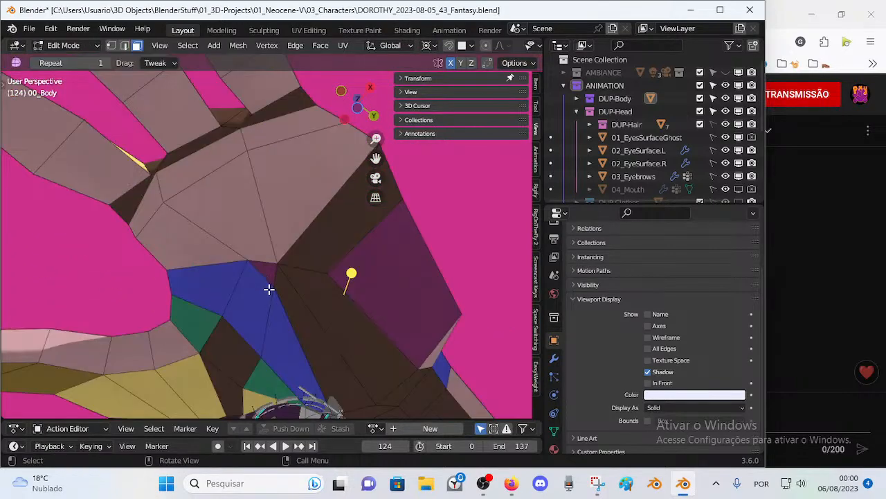
pyautogui.press('Tab')
pyautogui.moveTo(323, 264); pyautogui.dragTo(319, 237, button='middle')
pyautogui.press('Tab')
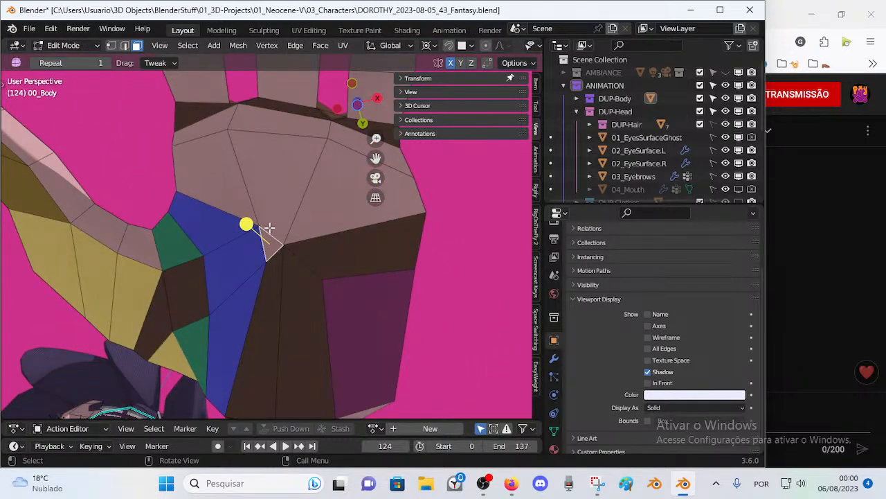
# Step: Slide the palm vertex between the blue, skin and purple patches along its edges and check the smoothed result
pyautogui.press('1')
pyautogui.click(259, 226)
pyautogui.press('g')
pyautogui.press('g')
pyautogui.click(270, 221)
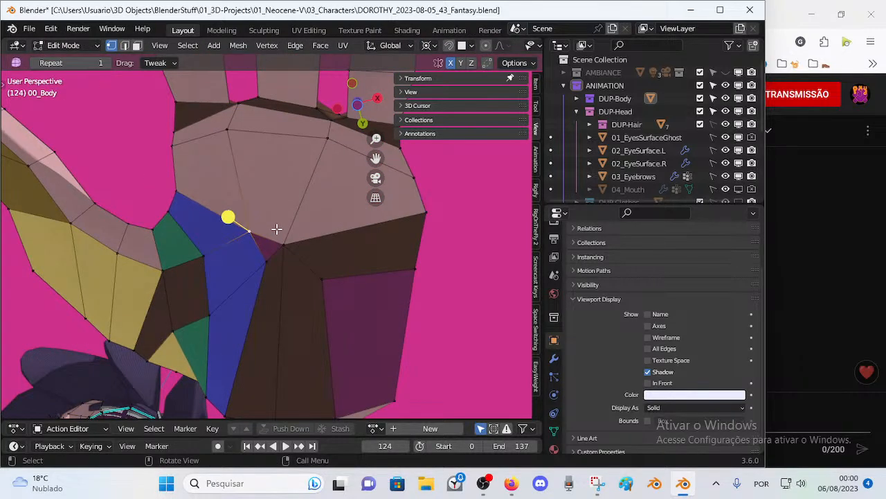
pyautogui.press('g')
pyautogui.click(263, 241)
pyautogui.press('Tab')
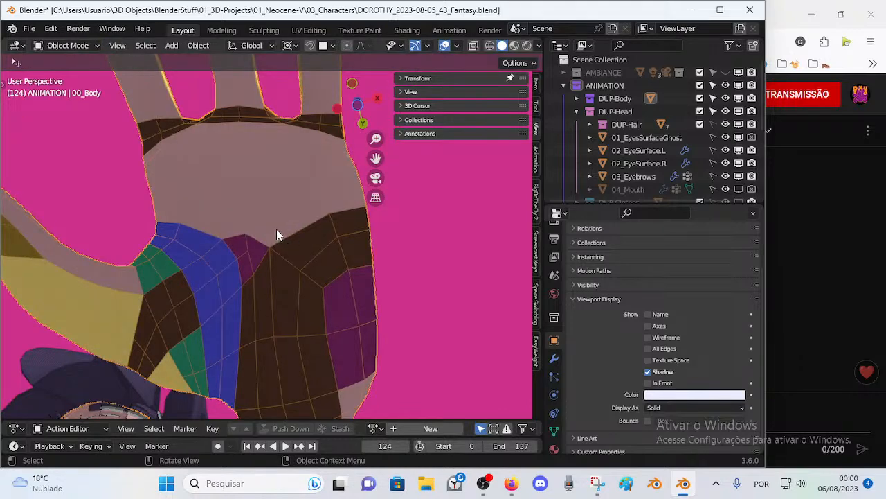
# Step: Slide the vertex joining the purple triangle, the skin patch and the brown patch to even out the palm's colour boundary
pyautogui.press('Tab')
pyautogui.press('g')
pyautogui.press('g')
pyautogui.click(280, 247)
pyautogui.press('Tab')
pyautogui.press('Tab')
pyautogui.press('g')
pyautogui.press('g')
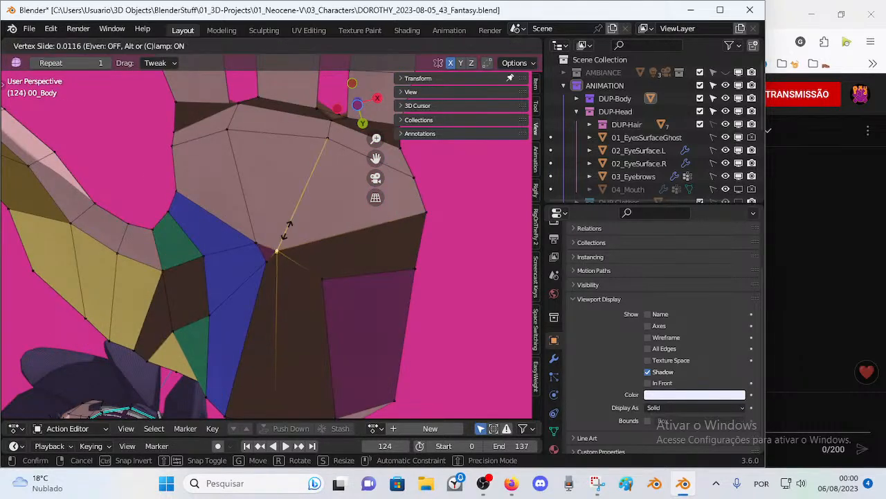
pyautogui.click(268, 236)
pyautogui.press('Tab')
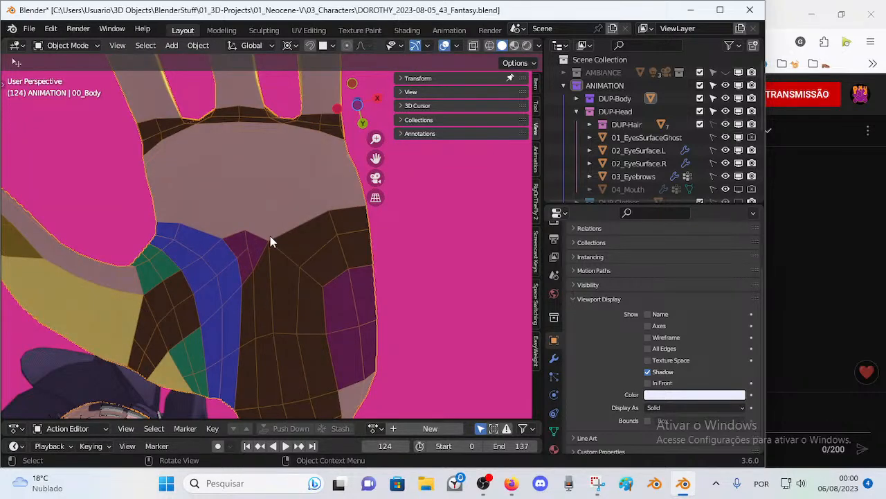
# Step: Slide the vertex at the purple triangle's tip between the blue and brown patches and check the smoothed palm
pyautogui.press('Tab')
pyautogui.press('g')
pyautogui.press('g')
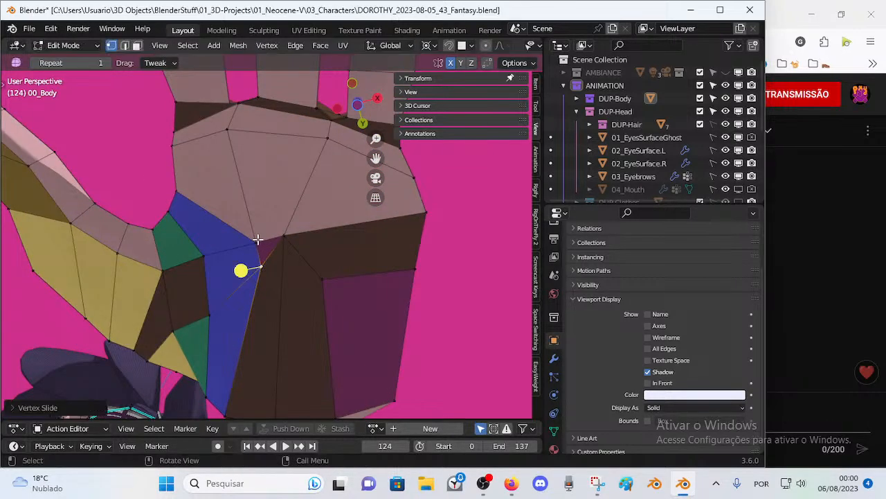
pyautogui.click(257, 245)
pyautogui.press('Tab')
# Step: Save the file and check the whole character from several angles in Object Mode
pyautogui.moveTo(257, 244); pyautogui.dragTo(309, 343, button='middle')
pyautogui.scroll(-3, 279, 269)
pyautogui.moveTo(278, 269); pyautogui.dragTo(345, 243, button='middle')
pyautogui.scroll(-2, 298, 276)
pyautogui.hotkey('ctrl', 's')
pyautogui.hotkey('ctrl', 'Tab')
pyautogui.moveTo(261, 258); pyautogui.dragTo(421, 247, button='middle')
pyautogui.hotkey('alt', 'z')
pyautogui.hotkey('alt', 'z')
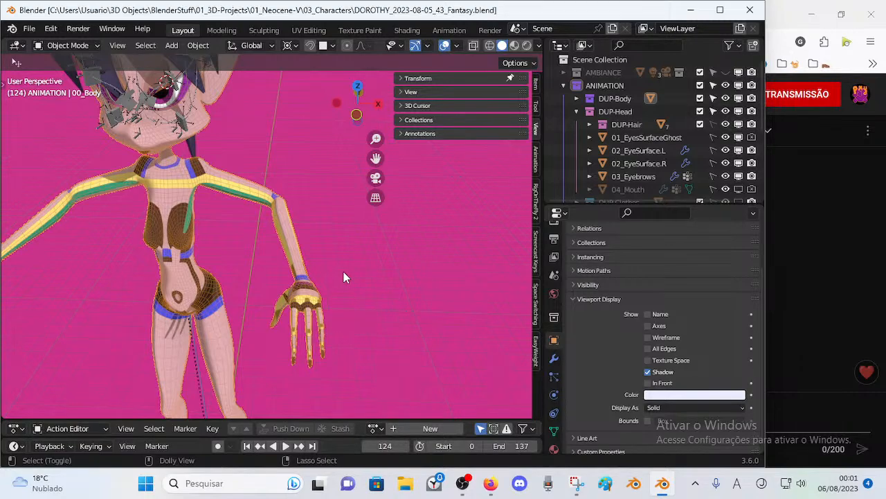
pyautogui.moveTo(344, 274); pyautogui.dragTo(407, 247, button='middle')
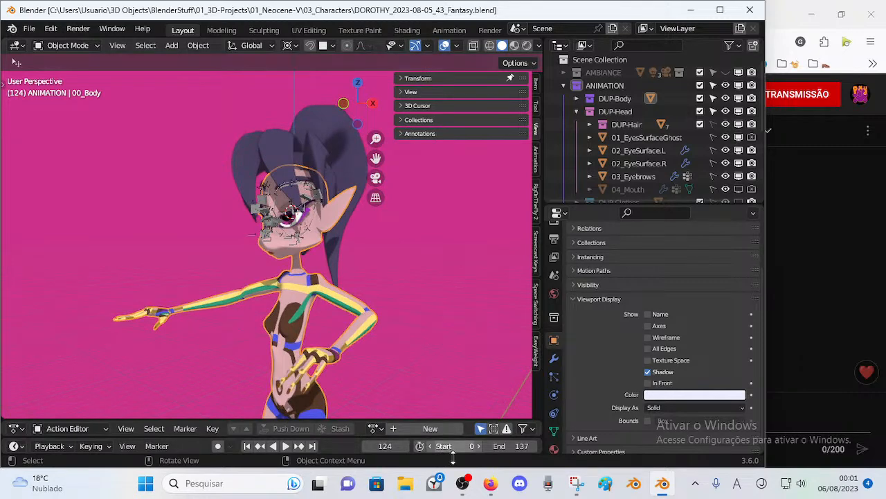
# Step: Switch to Firefox and open the To-Do-Lists spreadsheet from the bookmarks in a new browser tab
pyautogui.click(490, 483)
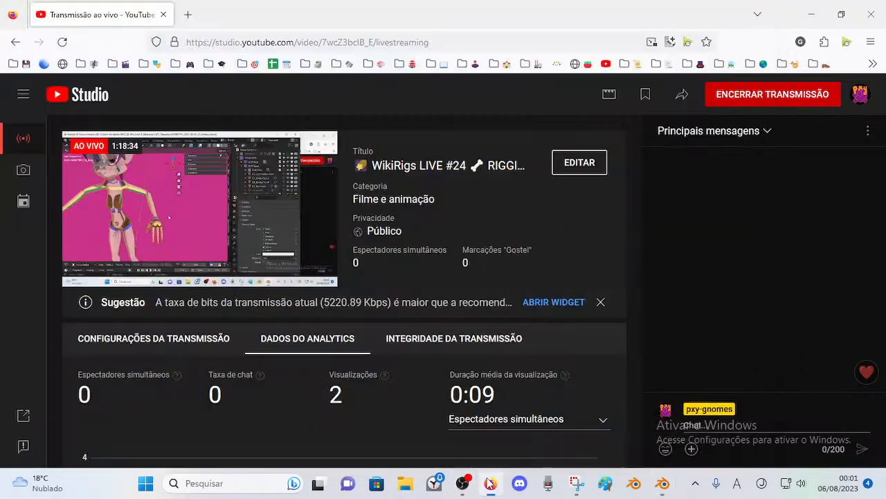
pyautogui.click(187, 15)
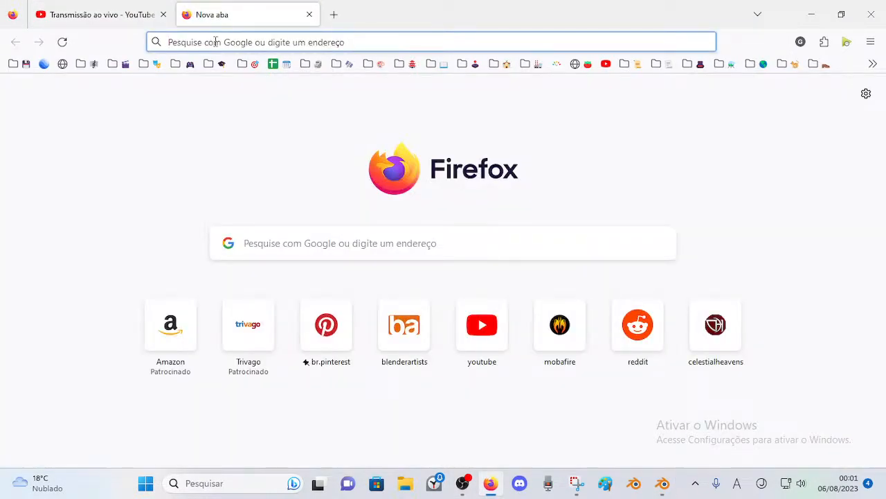
pyautogui.click(272, 64)
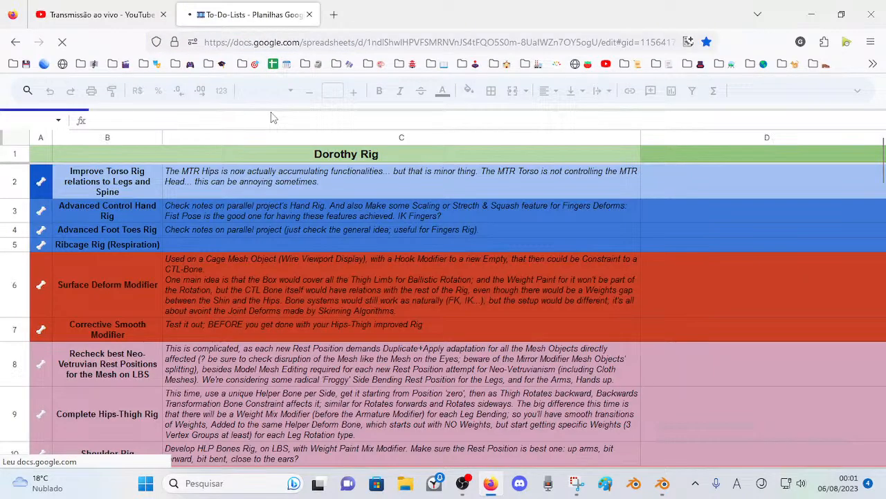
# Step: Review the task about improving the torso rig's relations to the legs and spine, including its notes
pyautogui.click(179, 180)
pyautogui.click(113, 178)
pyautogui.click(216, 177)
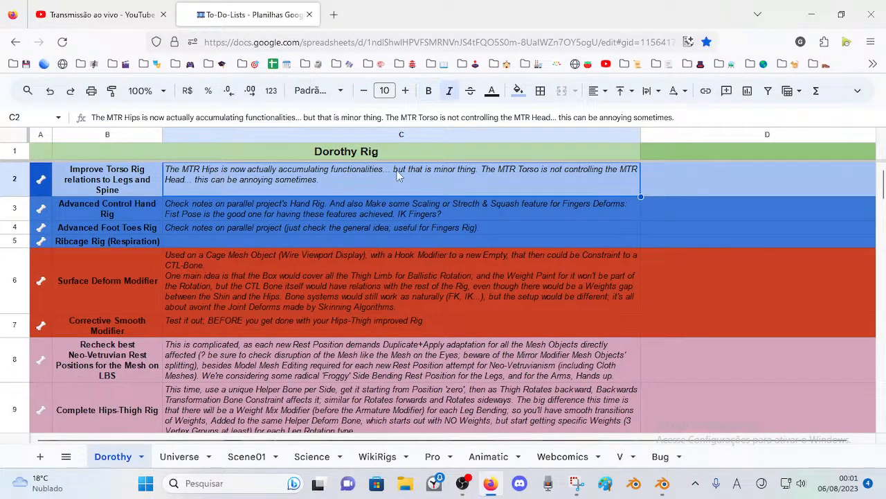
pyautogui.click(76, 171)
pyautogui.click(248, 173)
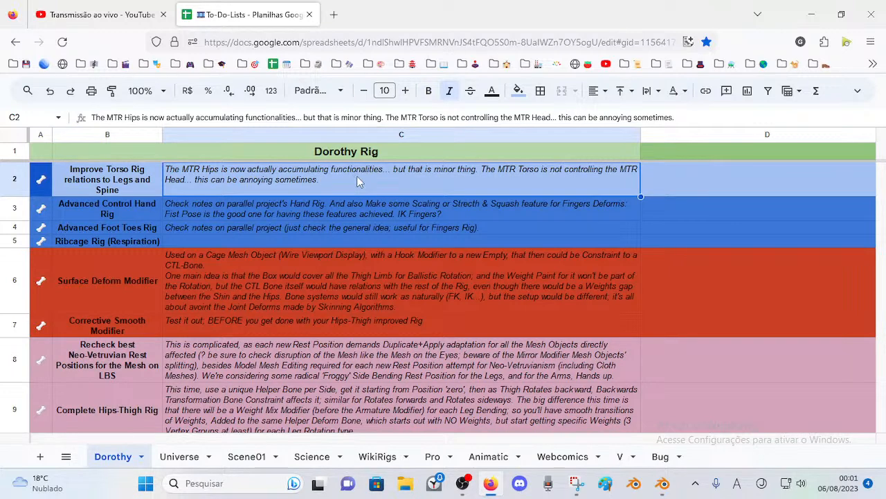
pyautogui.click(145, 185)
pyautogui.click(213, 172)
pyautogui.click(146, 181)
pyautogui.click(170, 194)
pyautogui.click(129, 175)
pyautogui.click(212, 177)
pyautogui.click(135, 174)
pyautogui.click(208, 177)
pyautogui.click(140, 178)
pyautogui.click(208, 177)
# Step: Review the Advanced Control Hand Rig task and its notes on finger deforms and IK fingers
pyautogui.click(117, 210)
pyautogui.click(208, 206)
pyautogui.click(117, 206)
pyautogui.click(219, 204)
pyautogui.click(131, 203)
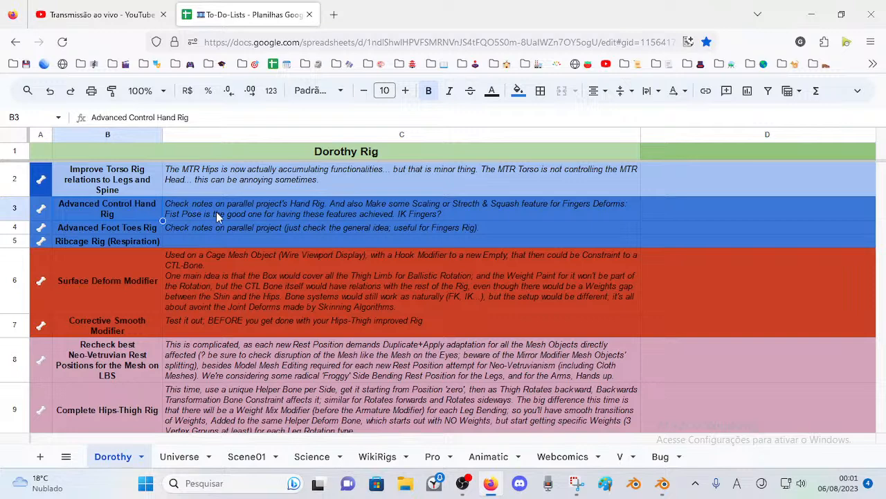
pyautogui.click(194, 196)
pyautogui.click(130, 206)
pyautogui.click(206, 206)
pyautogui.click(111, 214)
pyautogui.click(206, 215)
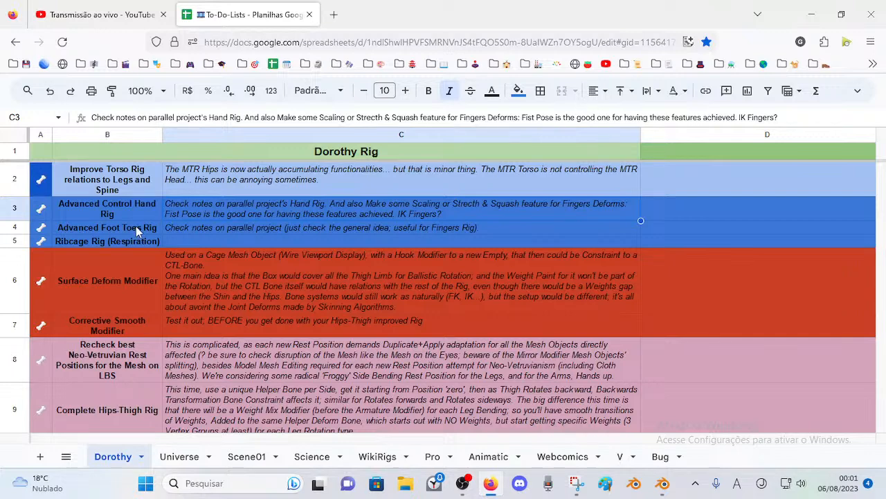
# Step: Review the Advanced Foot Toes Rig notes and the Ribcage Rig (Respiration) task
pyautogui.click(136, 227)
pyautogui.click(183, 229)
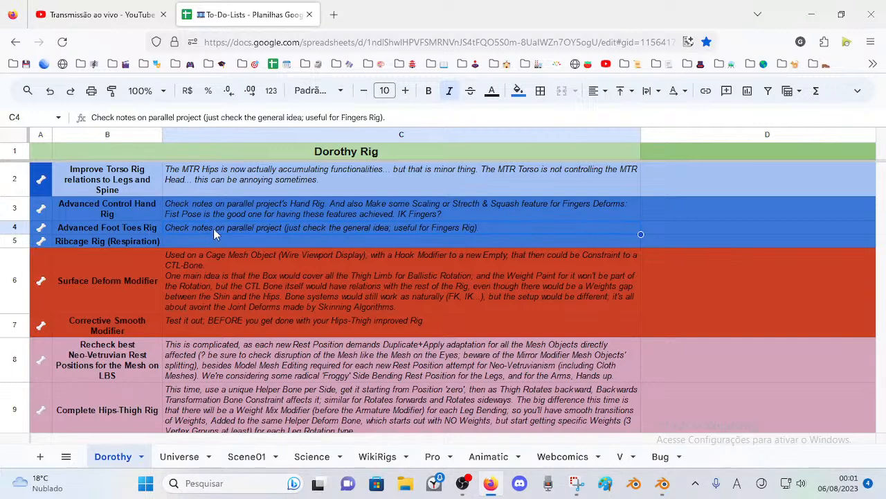
pyautogui.click(140, 227)
pyautogui.keyDown('shift'); pyautogui.click(219, 233); pyautogui.keyUp('shift')
pyautogui.click(122, 228)
pyautogui.click(127, 239)
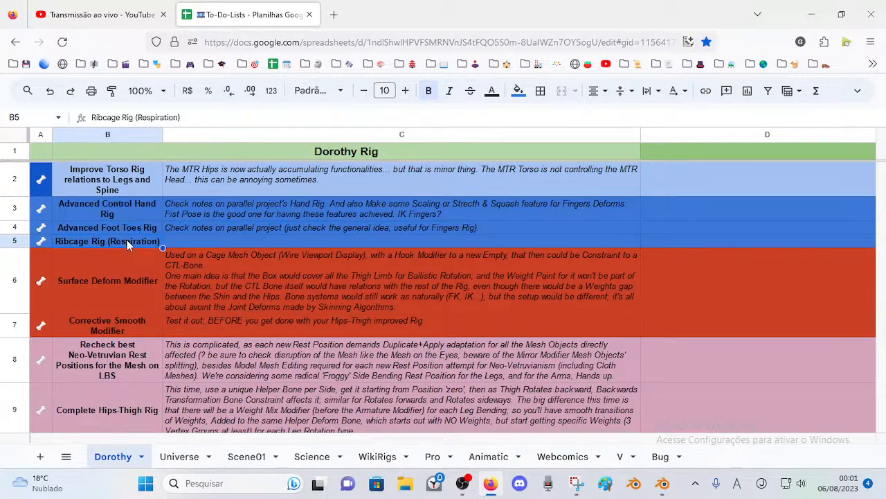
# Step: Review the Surface Deform Modifier and Corrective Smooth Modifier tasks with their notes
pyautogui.scroll(-2, 117, 246)
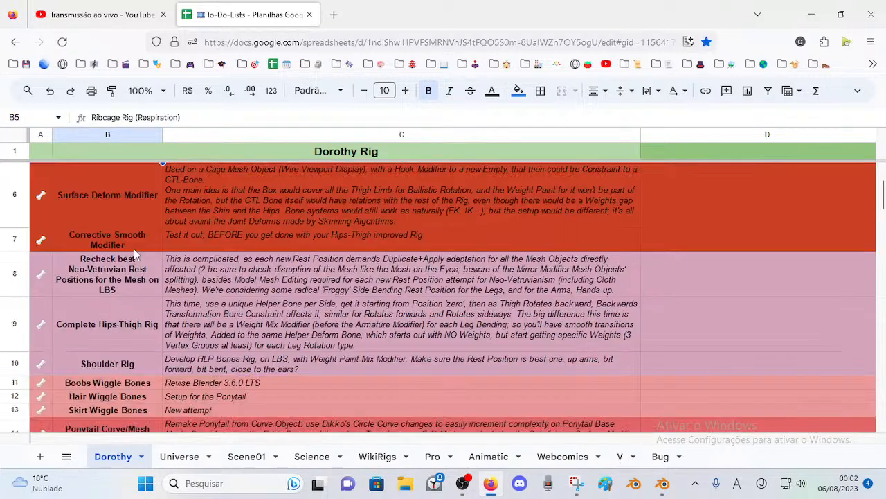
pyautogui.click(152, 206)
pyautogui.keyDown('shift'); pyautogui.click(244, 248); pyautogui.keyUp('shift')
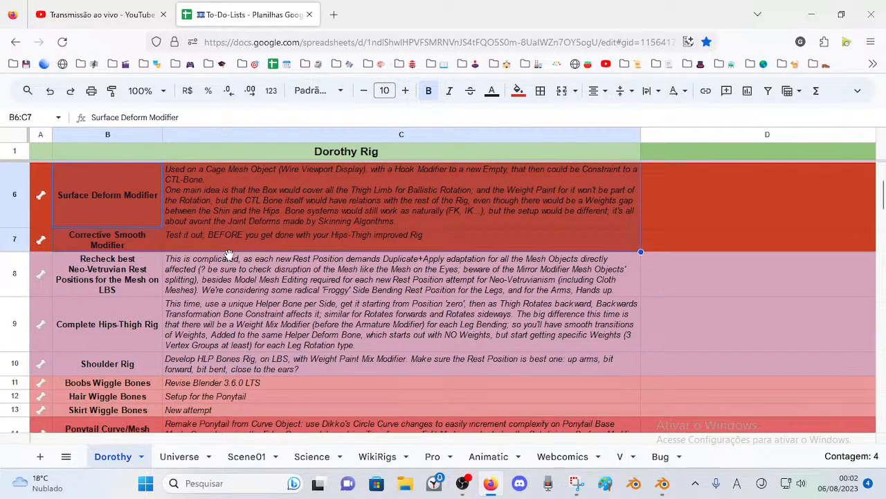
pyautogui.scroll(2, 234, 251)
pyautogui.click(174, 274)
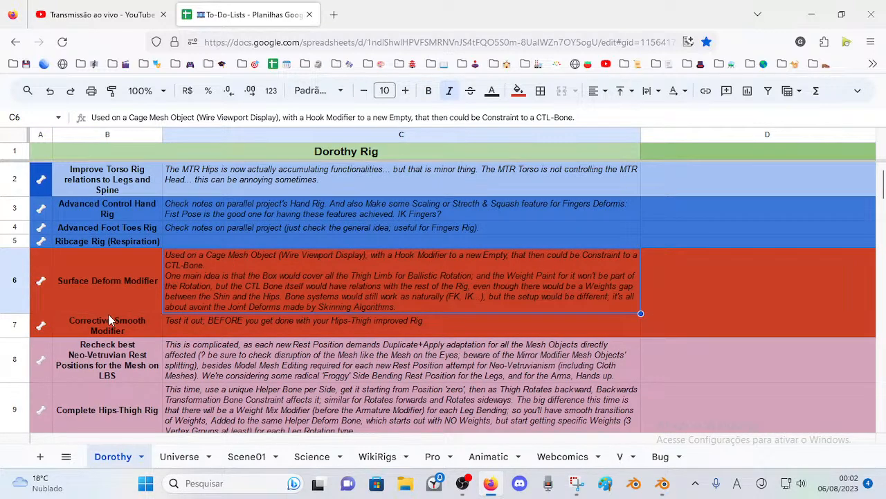
pyautogui.click(133, 319)
pyautogui.click(152, 298)
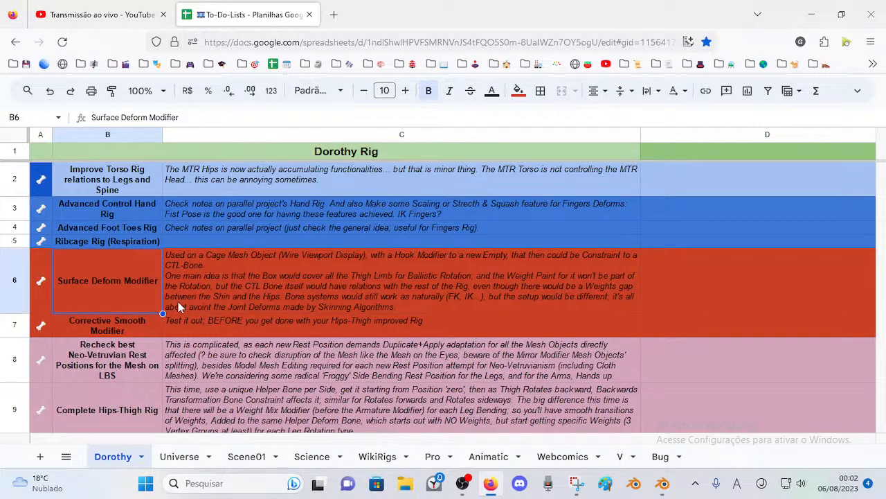
pyautogui.click(145, 326)
pyautogui.scroll(-2, 206, 318)
pyautogui.scroll(2, 206, 318)
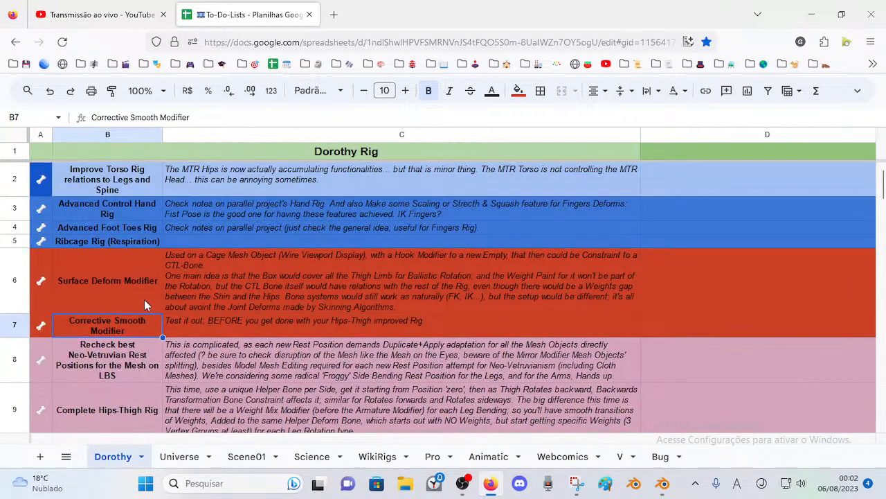
# Step: Review the tasks from the Neo-Vetruvian rest positions recheck through the Shoulder Rig, including the rest position notes
pyautogui.scroll(-2, 139, 298)
pyautogui.click(87, 271)
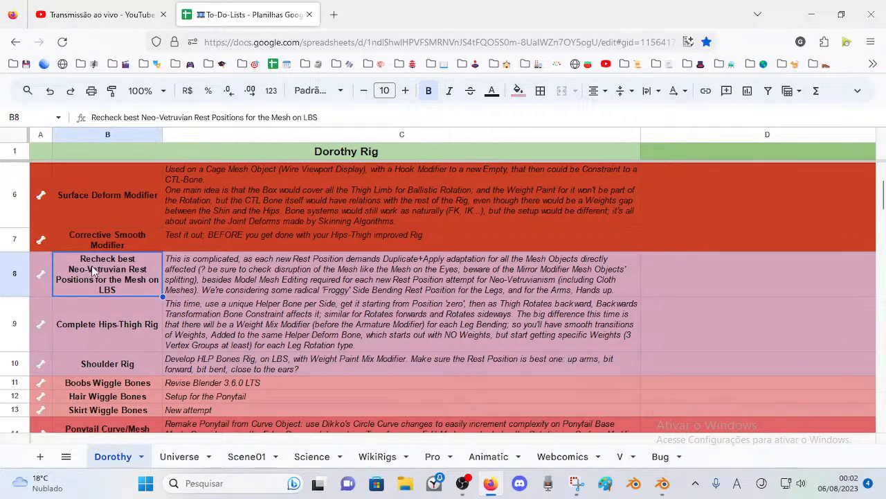
pyautogui.doubleClick(105, 273)
pyautogui.press('Escape')
pyautogui.click(40, 274)
pyautogui.keyDown('shift'); pyautogui.click(394, 364); pyautogui.keyUp('shift')
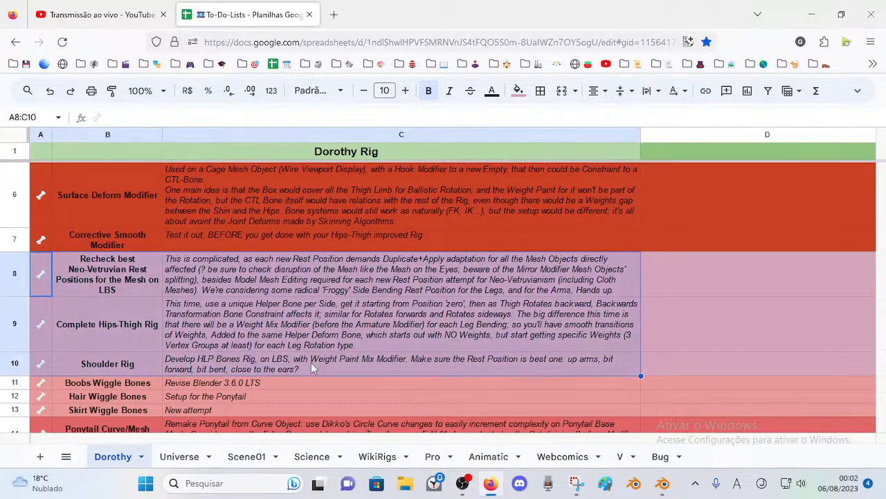
pyautogui.click(61, 282)
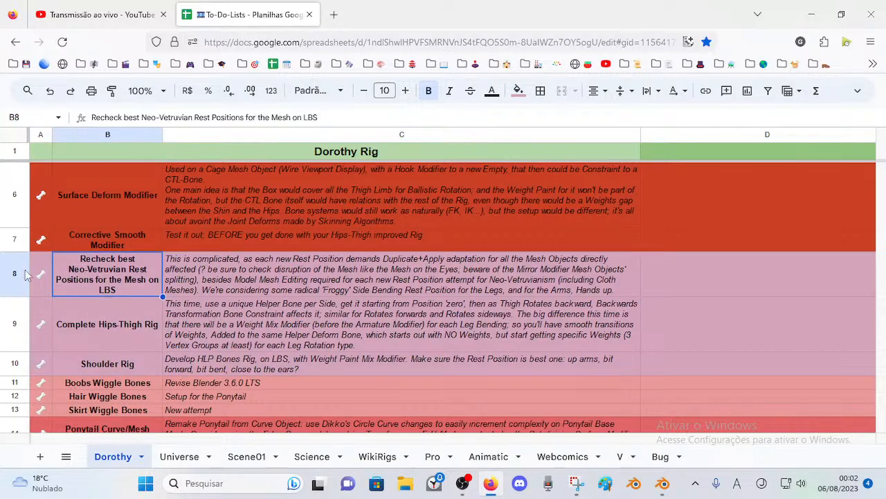
pyautogui.click(246, 272)
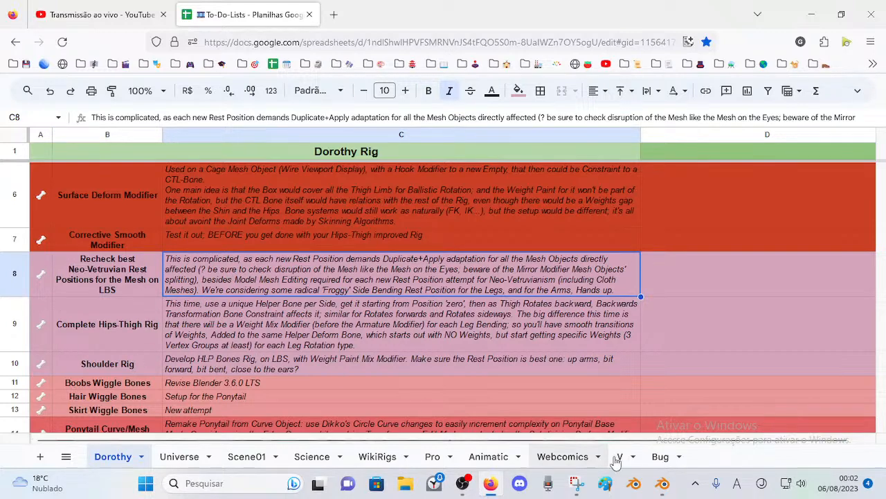
# Step: Switch to Blender, enter Pose Mode on the ARM-Dorothy armature and raise the left upper eyelid's CTL_Eyelid-TOP-BB-Handler.L.002 bone slightly
pyautogui.click(663, 483)
pyautogui.moveTo(473, 313); pyautogui.dragTo(263, 304, button='middle')
pyautogui.scroll(3, 210, 294)
pyautogui.scroll(5, 321, 219)
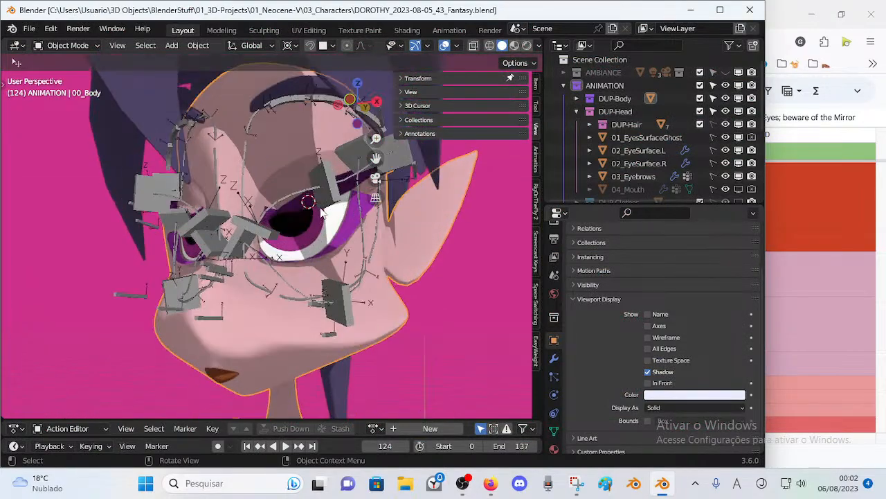
pyautogui.press('KP_5')
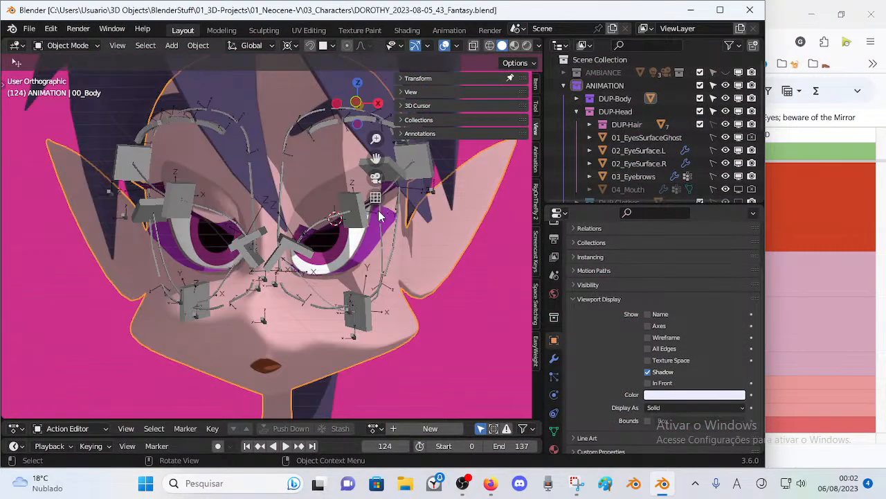
pyautogui.click(347, 222)
pyautogui.moveTo(335, 232); pyautogui.dragTo(289, 233, button='middle')
pyautogui.hotkey('ctrl', 'Tab')
pyautogui.click(288, 232)
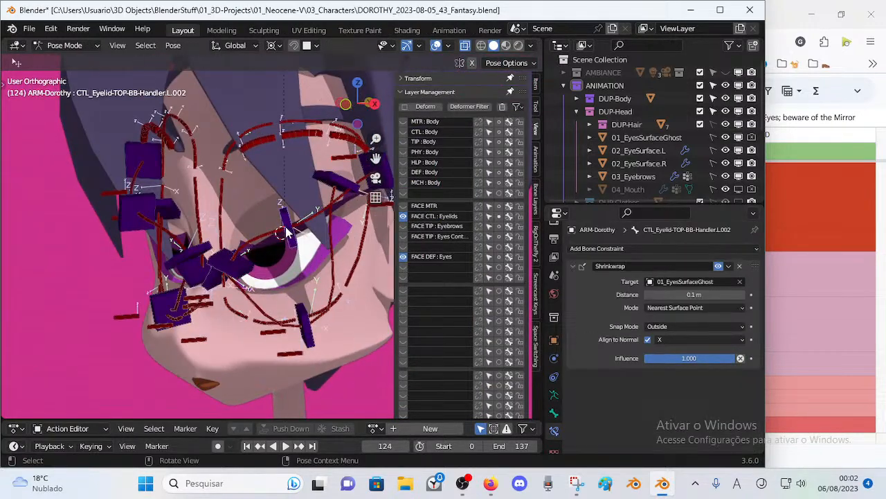
pyautogui.press('g')
pyautogui.click(286, 228)
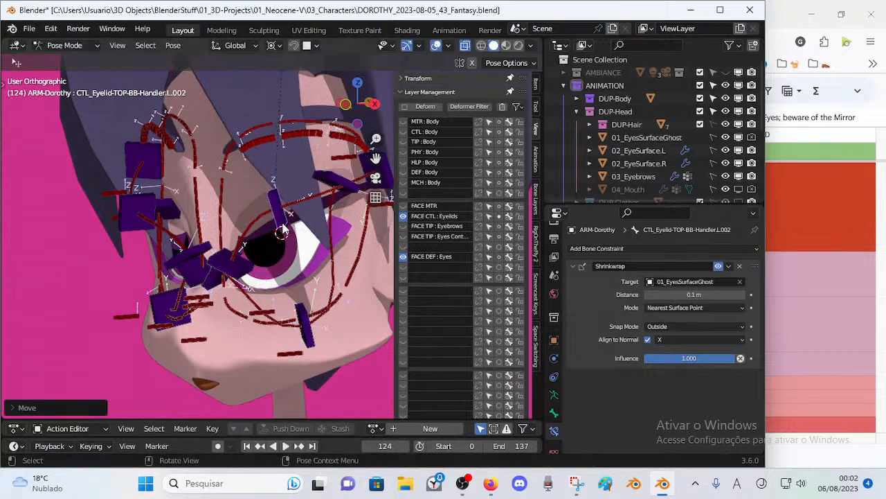
# Step: Move the left upper eyelid handler down over the eye and back up to test how the eyelid mesh deforms
pyautogui.scroll(-2, 279, 275)
pyautogui.moveTo(279, 275); pyautogui.dragTo(265, 276, button='middle')
pyautogui.scroll(3, 266, 276)
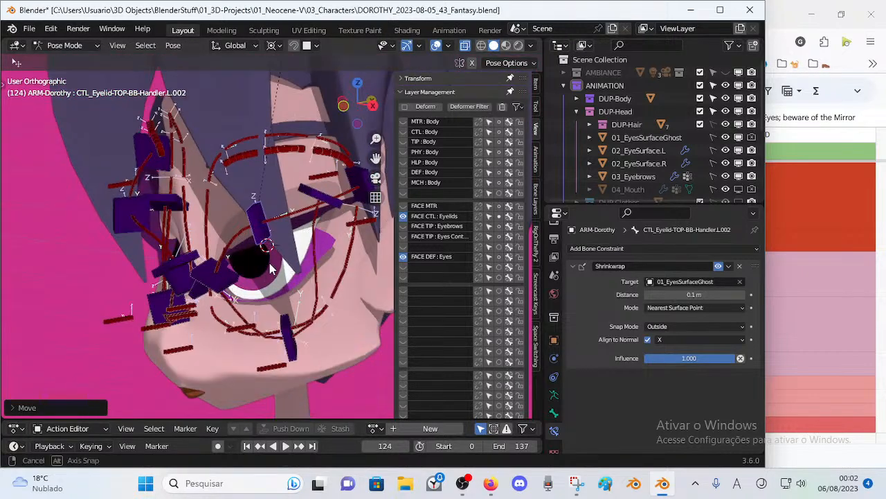
pyautogui.press('g')
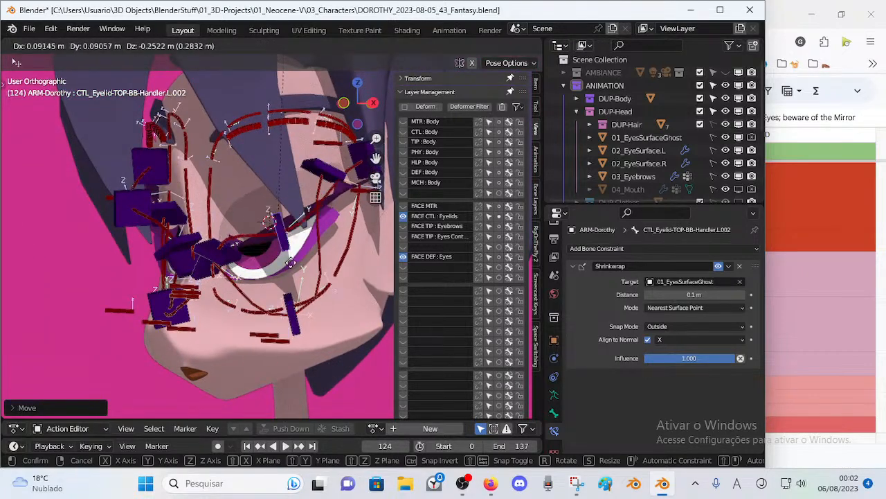
pyautogui.click(280, 229)
pyautogui.moveTo(281, 229)
pyautogui.mouseDown(button='middle')
pyautogui.moveTo(291, 235)
pyautogui.moveTo(277, 248)
pyautogui.moveTo(285, 241)
pyautogui.mouseUp(button='middle')
# Step: Hide the FACE DEF : Eyes bone layer and save the file, checking the whole character
pyautogui.click(403, 257)
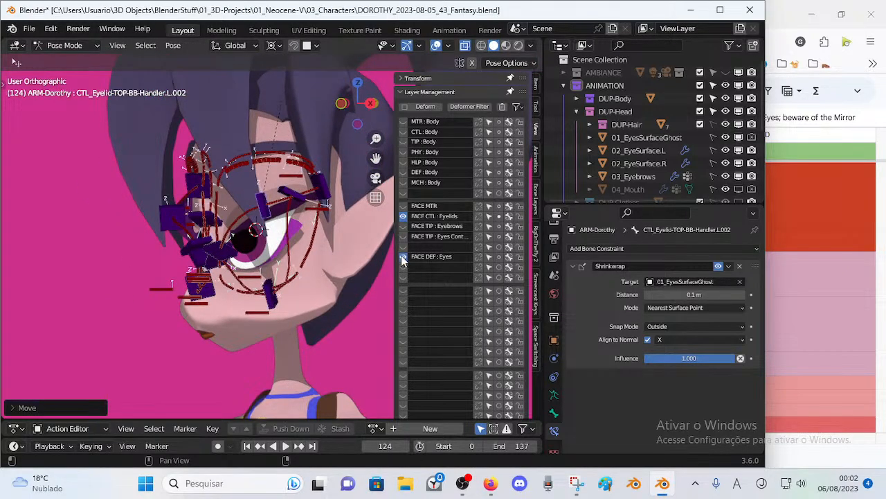
pyautogui.moveTo(360, 262); pyautogui.dragTo(323, 265, button='middle')
pyautogui.scroll(-2, 323, 265)
pyautogui.scroll(-3, 270, 314)
pyautogui.hotkey('ctrl', 's')
pyautogui.scroll(-2, 288, 324)
pyautogui.moveTo(288, 325); pyautogui.dragTo(285, 275, button='middle')
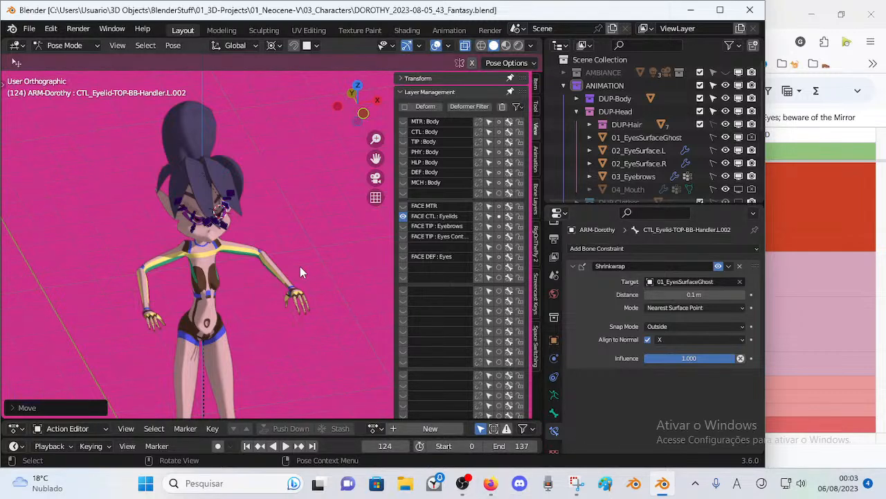
pyautogui.hotkey('ctrl', 's')
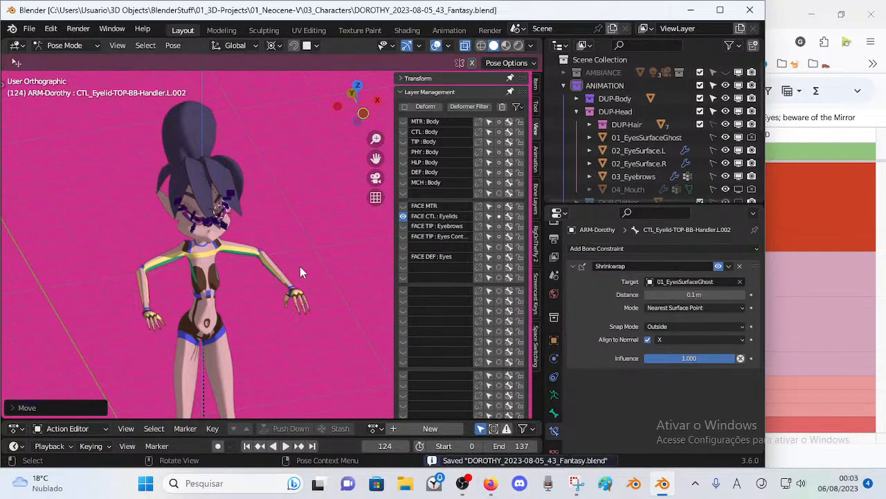
# Step: Switch to the YouTube Studio tab in Firefox and end the live stream, confirming the end
pyautogui.click(491, 483)
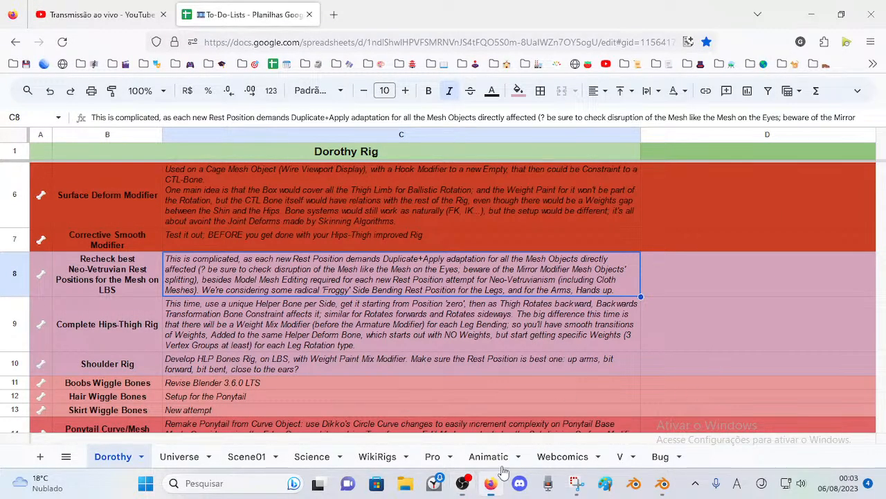
pyautogui.click(97, 14)
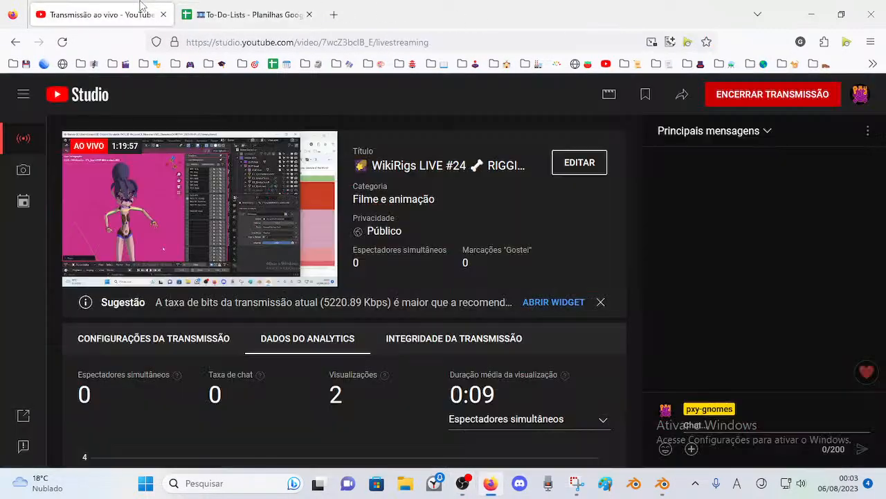
pyautogui.click(754, 95)
pyautogui.click(558, 323)
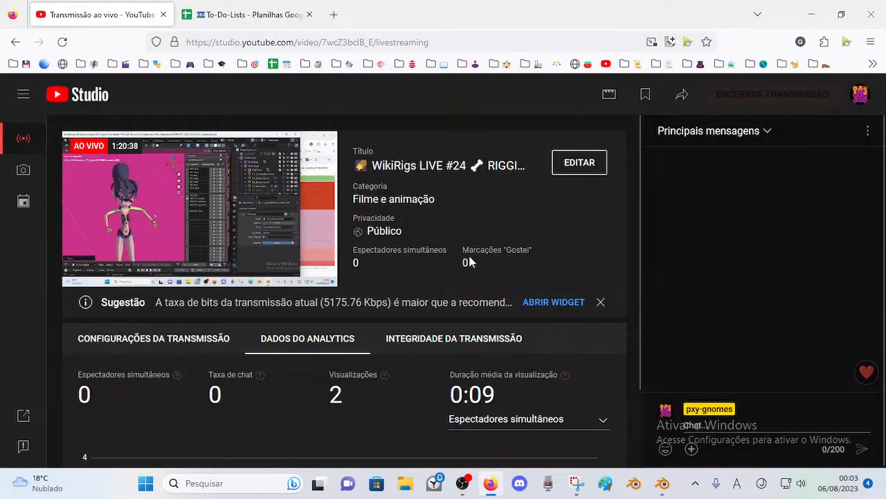